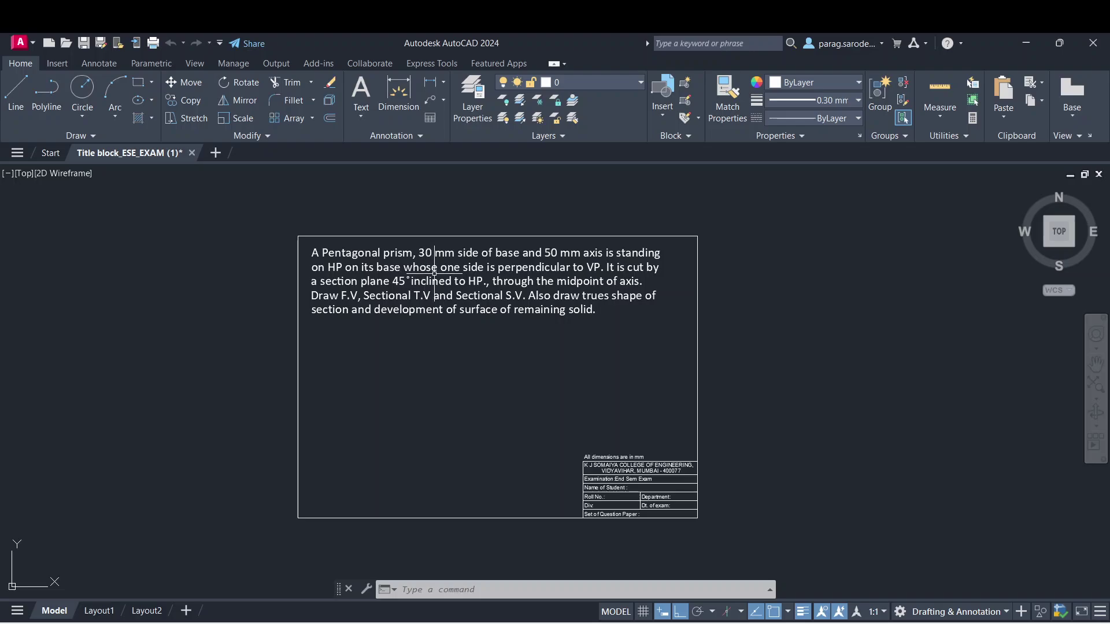
- Draw a horizontal reference line with 0.09 mm lineweight across the sheet beneath the problem statement
{"action": "left_click", "coordinate": [15, 91]}
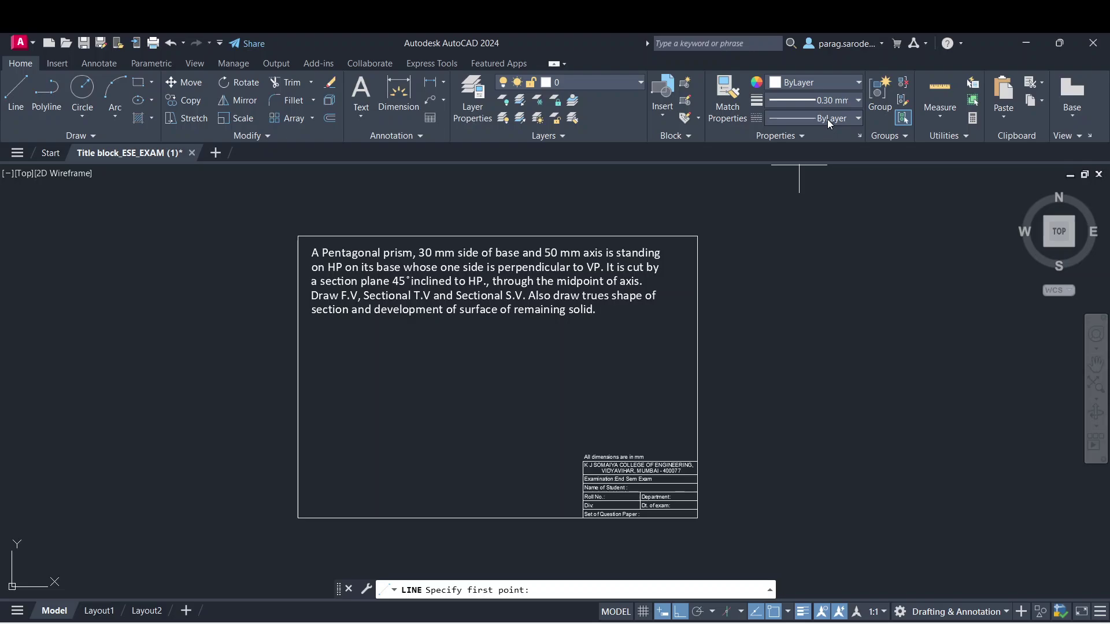
{"action": "left_click", "coordinate": [842, 100]}
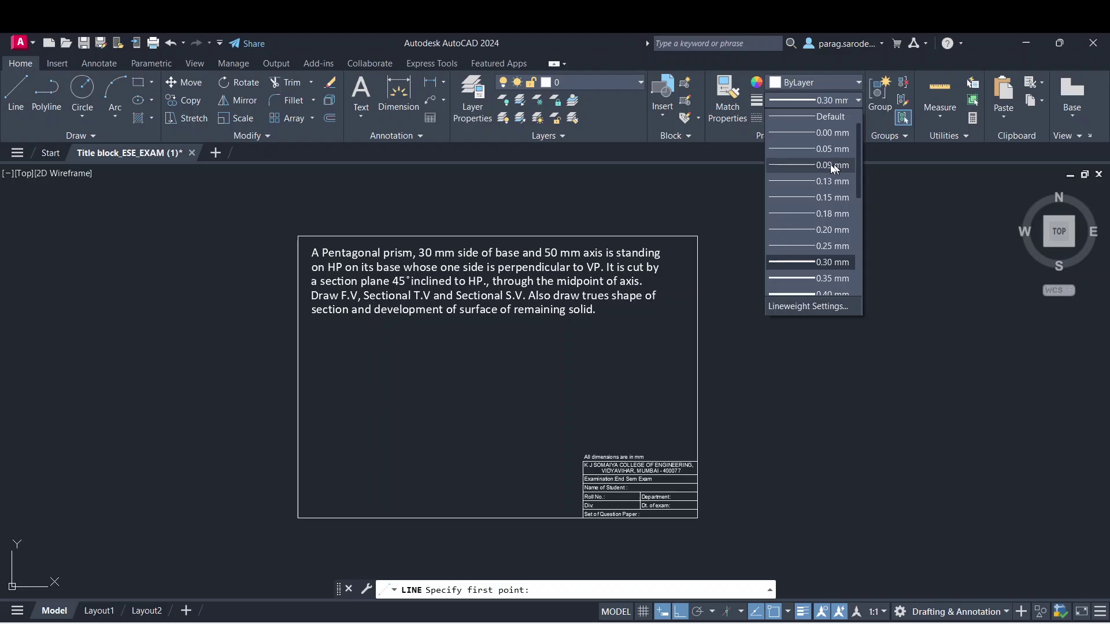
{"action": "left_click", "coordinate": [832, 165]}
{"action": "key", "text": "Return"}
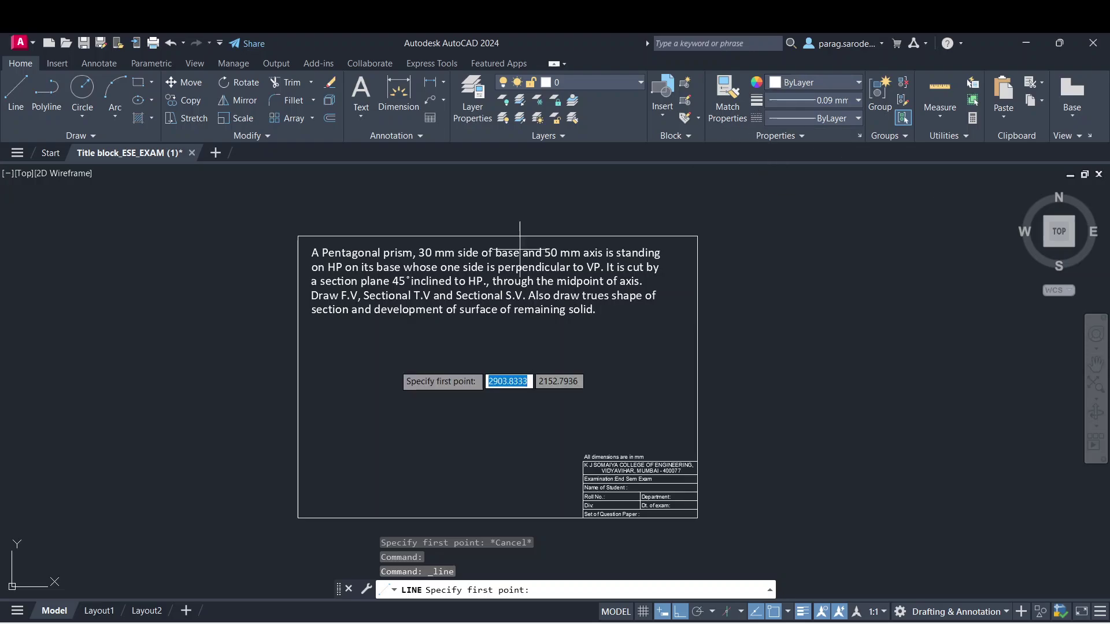
{"action": "left_click", "coordinate": [322, 388]}
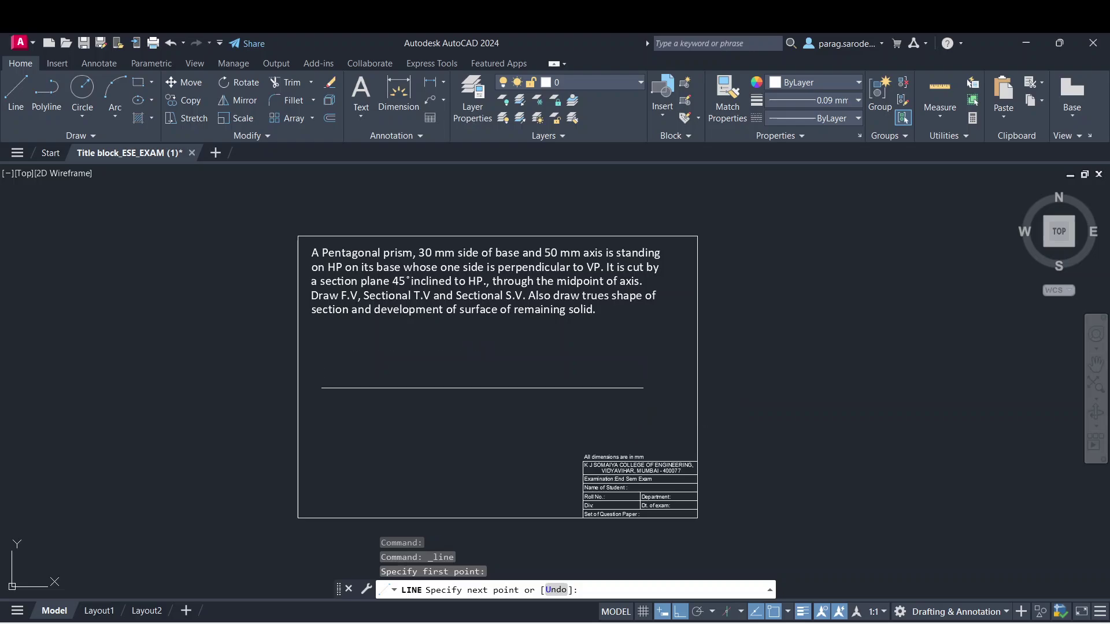
{"action": "left_click", "coordinate": [644, 388]}
{"action": "right_click", "coordinate": [647, 396]}
{"action": "left_click", "coordinate": [665, 401]}
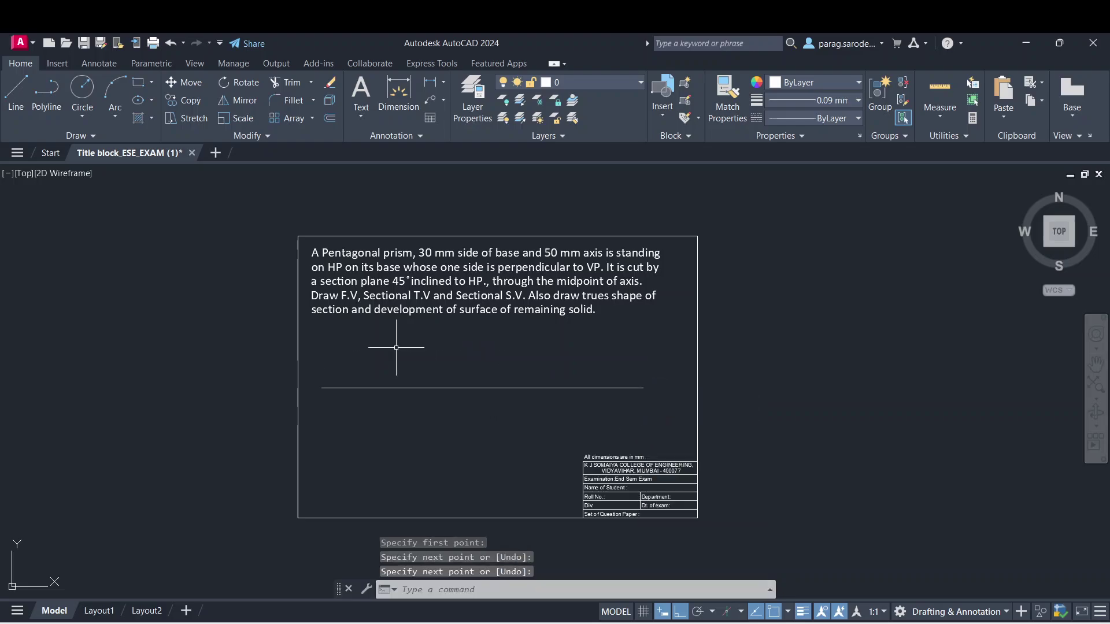
- Draw a five-sided polygon by edge below the reference line's left end, with a 30 mm vertical left side
{"action": "left_click", "coordinate": [155, 84]}
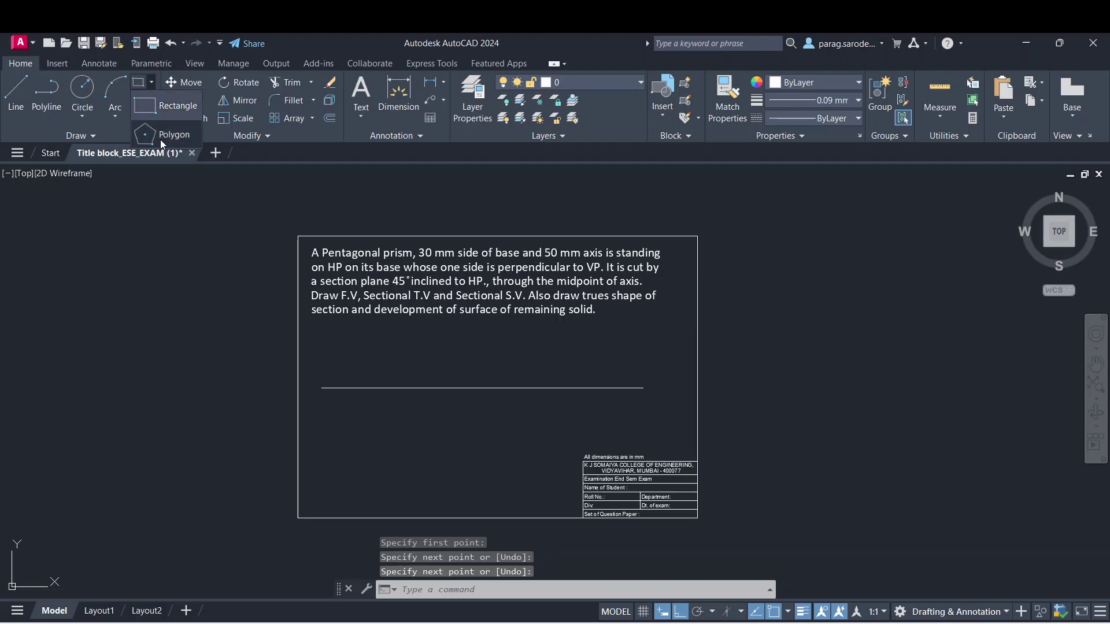
{"action": "left_click", "coordinate": [162, 121]}
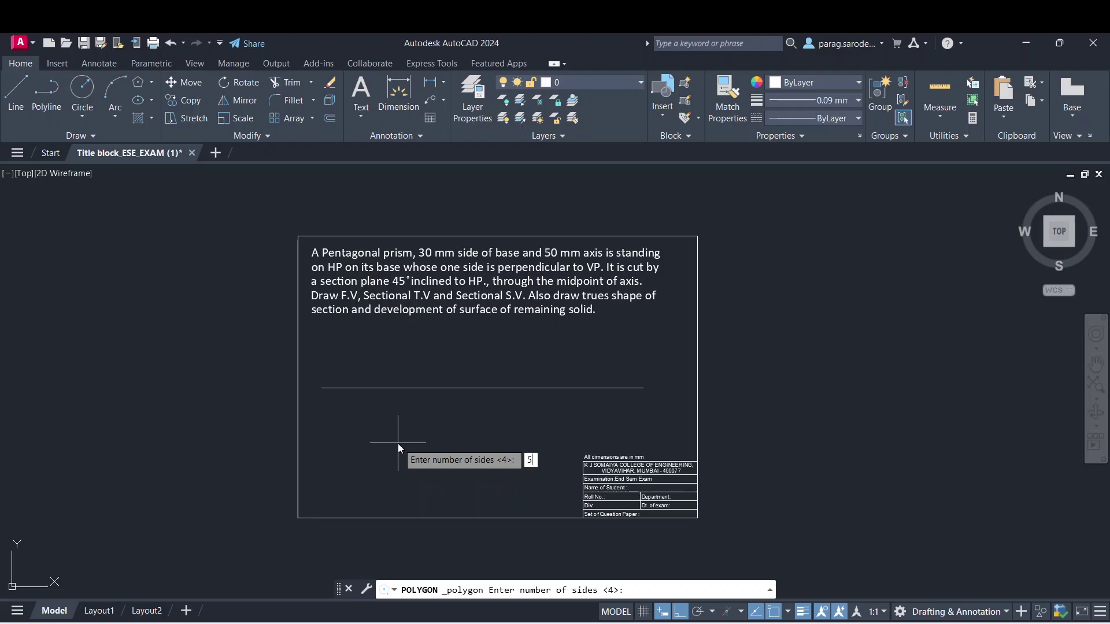
{"action": "type", "text": "5"}
{"action": "key", "text": "Return"}
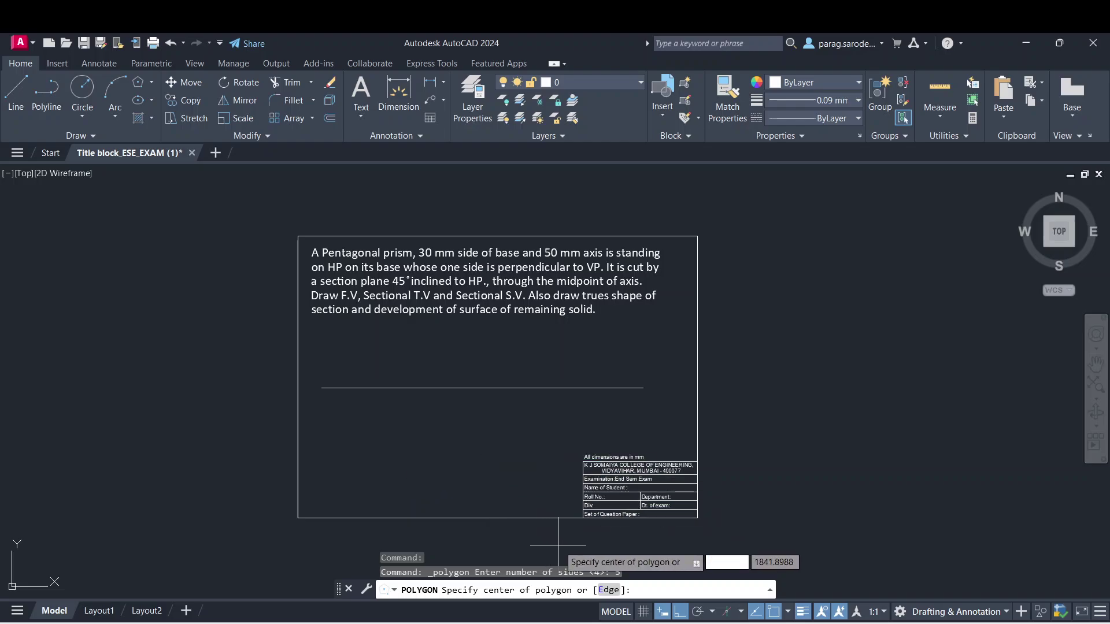
{"action": "left_click", "coordinate": [609, 590]}
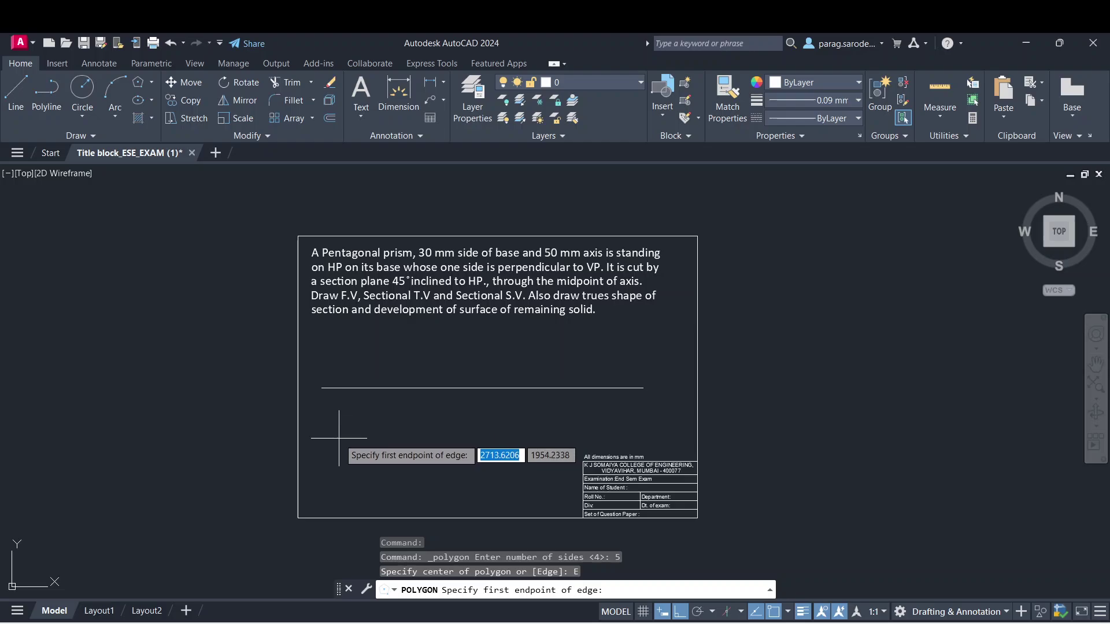
{"action": "left_click", "coordinate": [337, 419]}
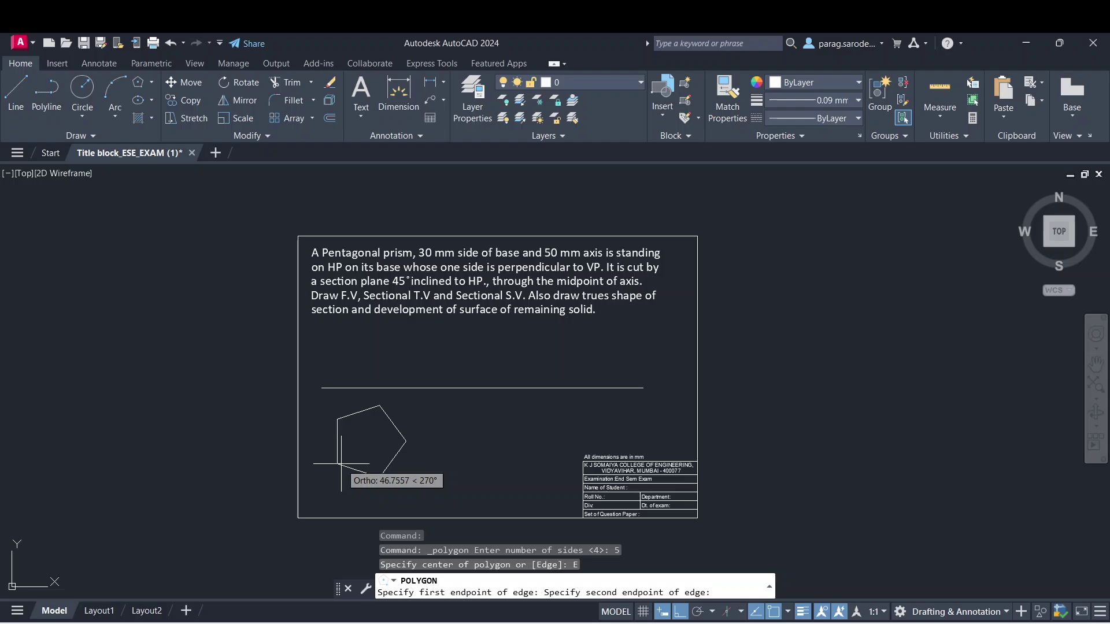
{"action": "type", "text": "30"}
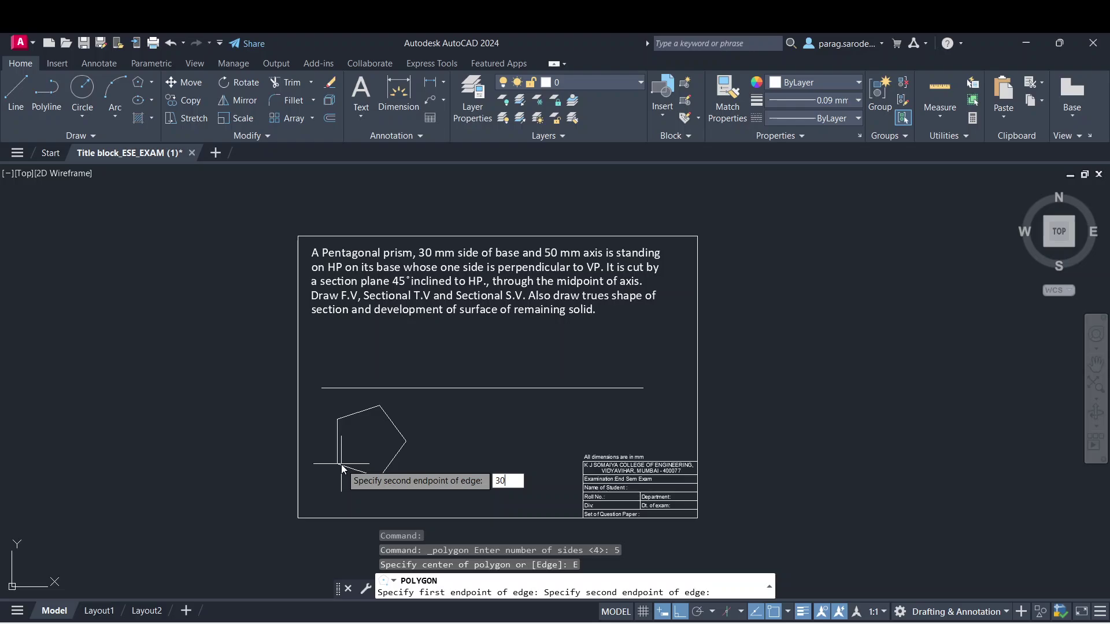
{"action": "key", "text": "Return"}
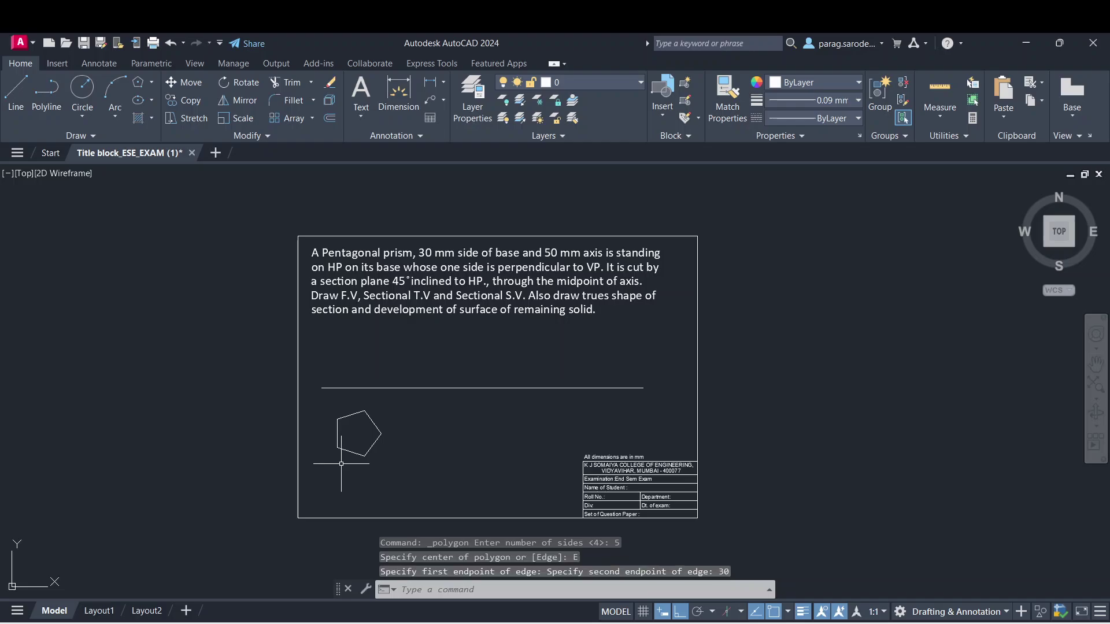
{"action": "scroll", "coordinate": [341, 464], "scroll_direction": "down", "scroll_amount": 2}
{"action": "scroll", "coordinate": [340, 457], "scroll_direction": "up", "scroll_amount": 8}
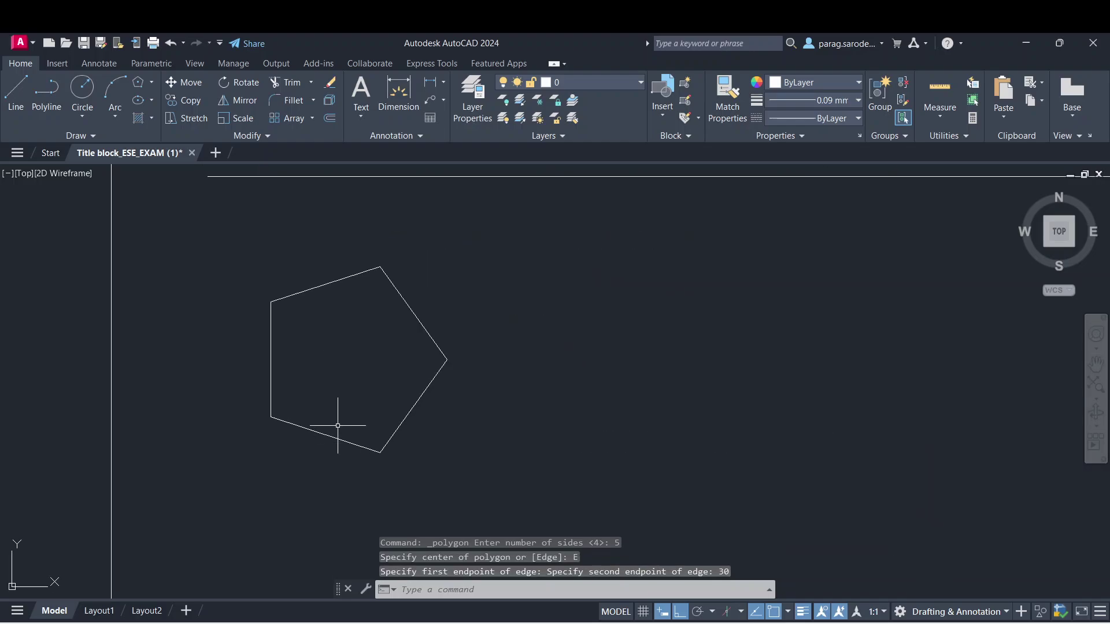
{"action": "scroll", "coordinate": [272, 318], "scroll_direction": "down", "scroll_amount": 4}
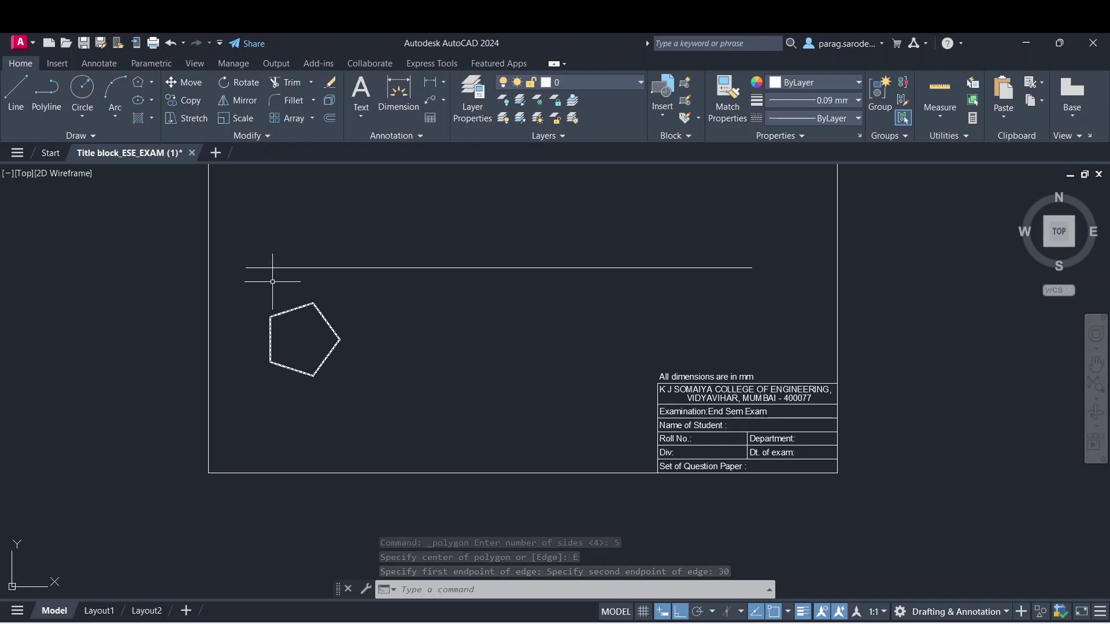
{"action": "middle_click_drag", "start_coordinate": [293, 305], "coordinate": [294, 411]}
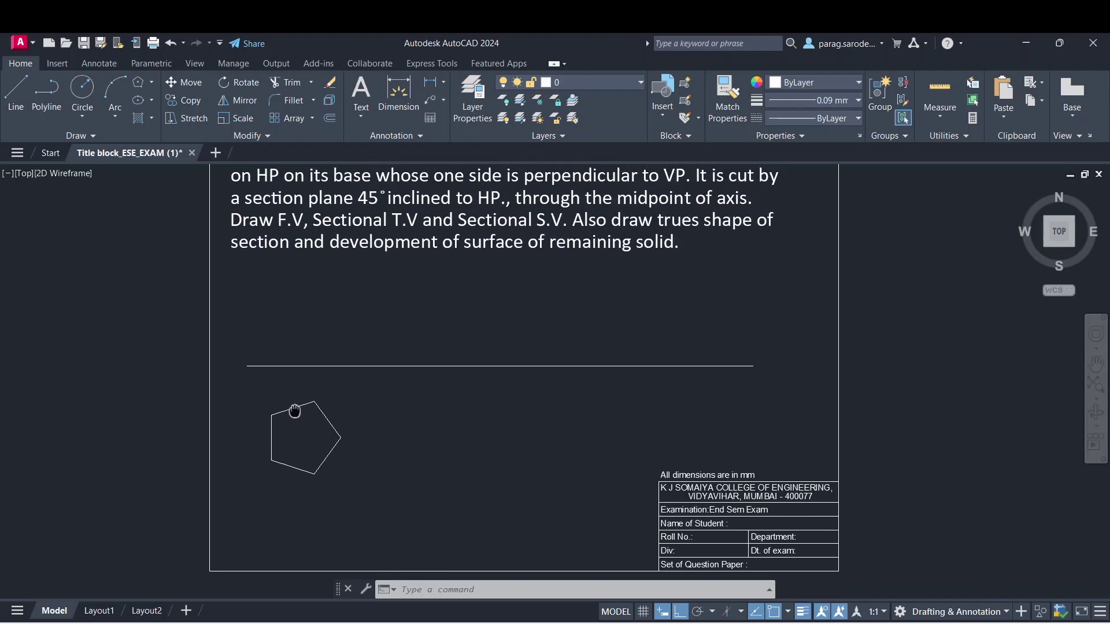
{"action": "scroll", "coordinate": [302, 401], "scroll_direction": "down", "scroll_amount": 2}
{"action": "scroll", "coordinate": [305, 389], "scroll_direction": "up", "scroll_amount": 2}
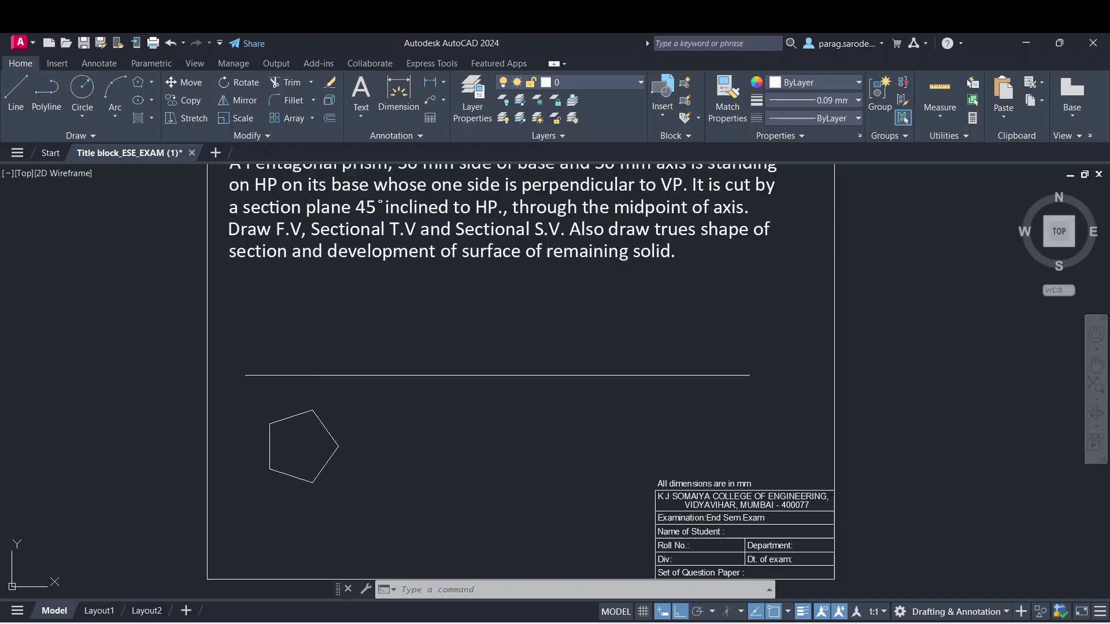
{"action": "scroll", "coordinate": [377, 393], "scroll_direction": "down", "scroll_amount": 2}
{"action": "middle_click_drag", "start_coordinate": [376, 389], "coordinate": [376, 416]}
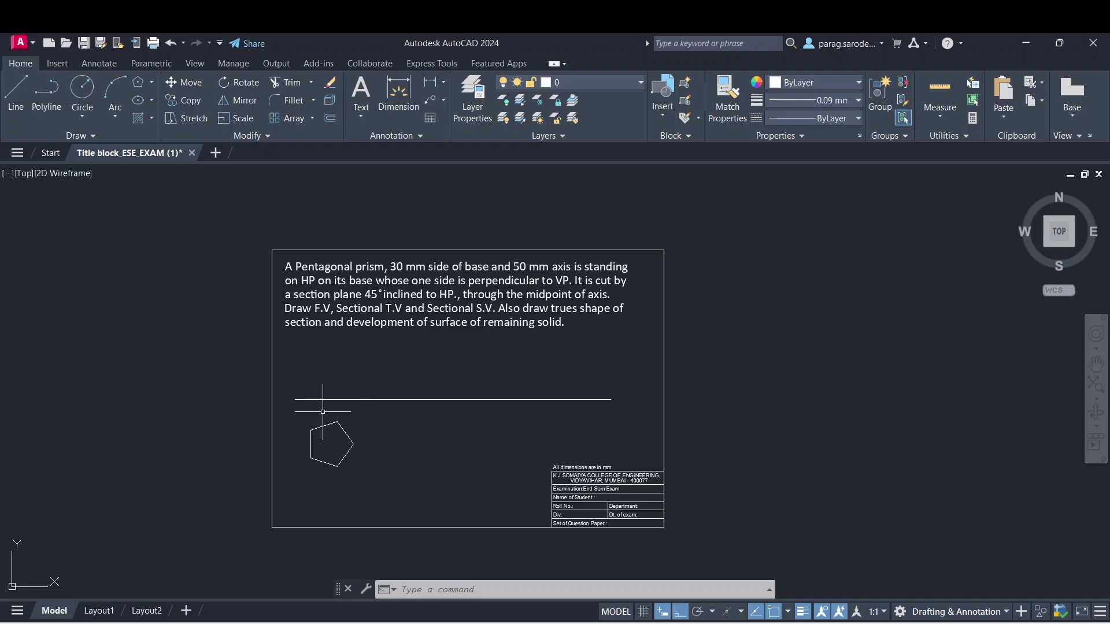
{"action": "left_click", "coordinate": [151, 82]}
{"action": "left_click", "coordinate": [162, 139]}
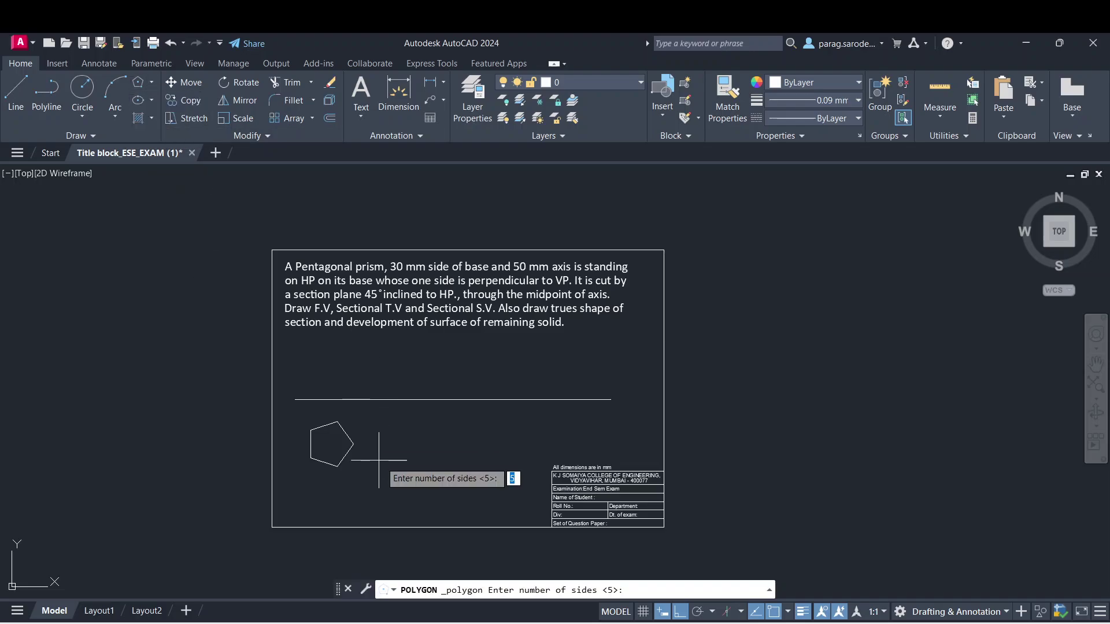
{"action": "key", "text": "Return"}
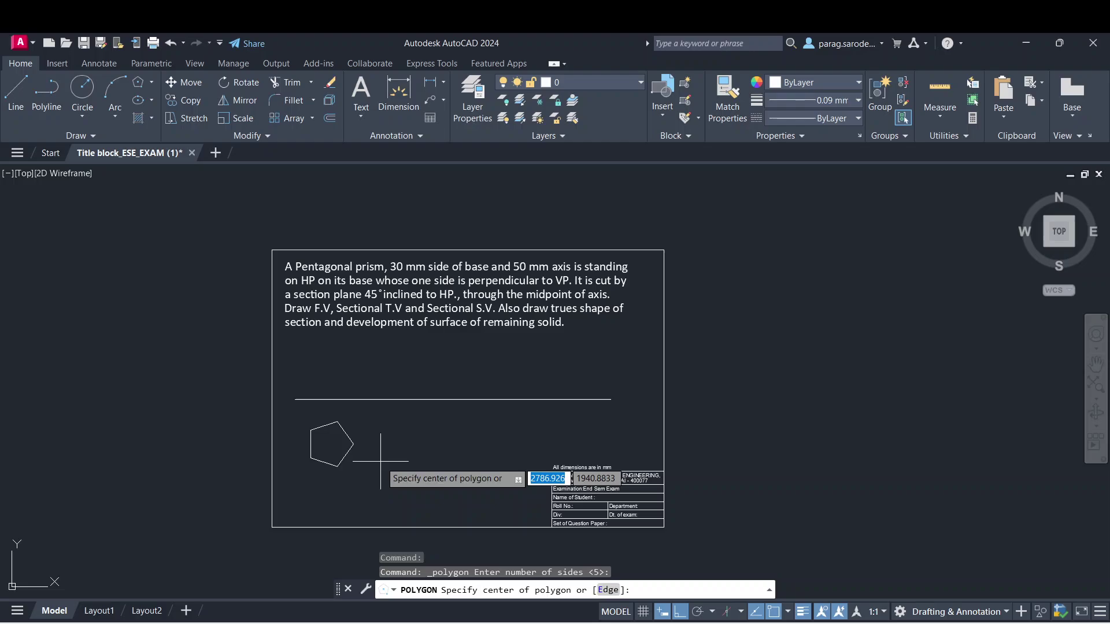
{"action": "left_click", "coordinate": [615, 590]}
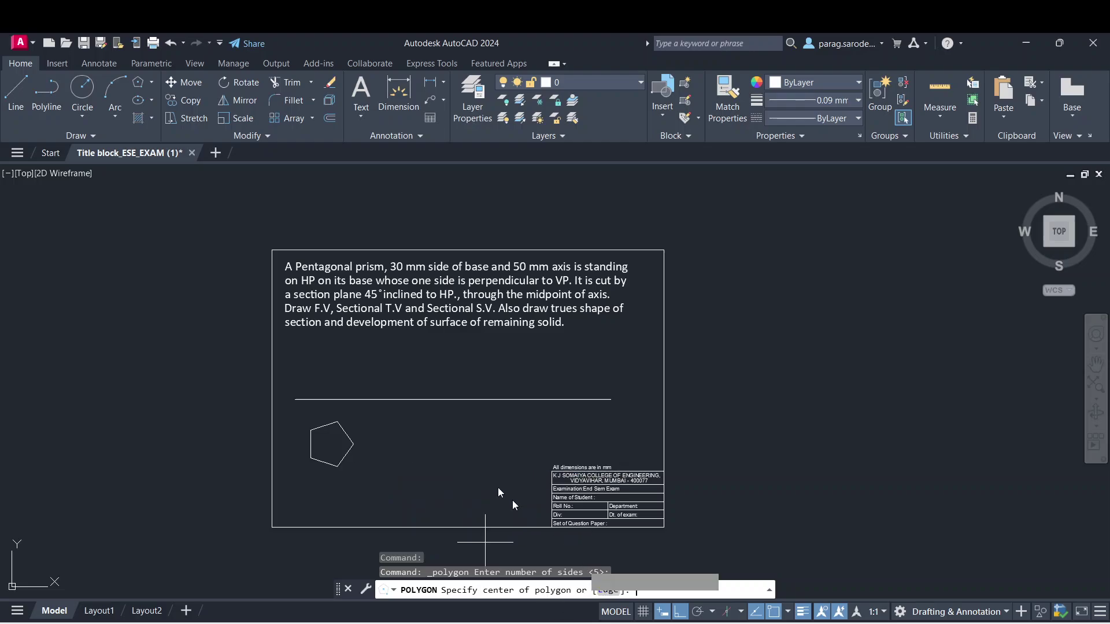
{"action": "left_click", "coordinate": [407, 441]}
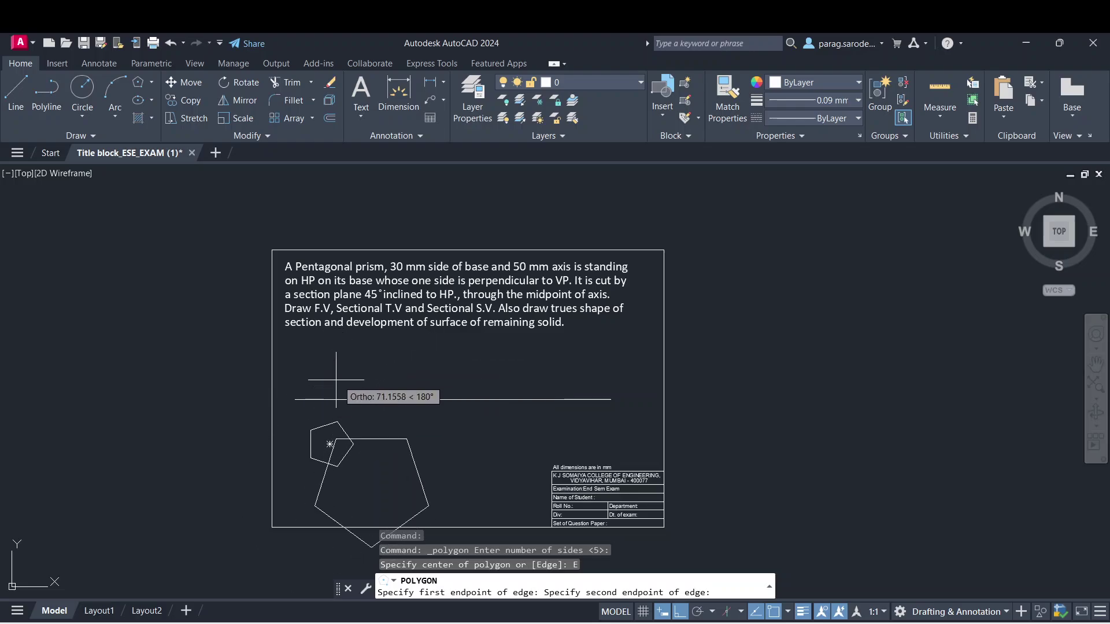
{"action": "scroll", "coordinate": [404, 355], "scroll_direction": "down", "scroll_amount": 4}
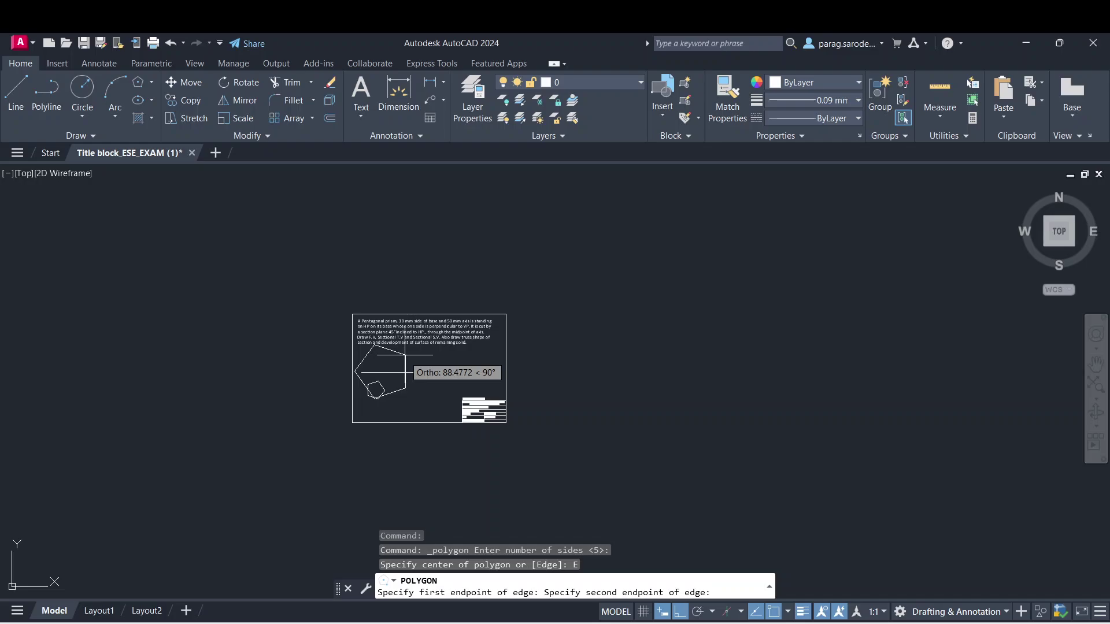
{"action": "scroll", "coordinate": [405, 355], "scroll_direction": "up", "scroll_amount": 6}
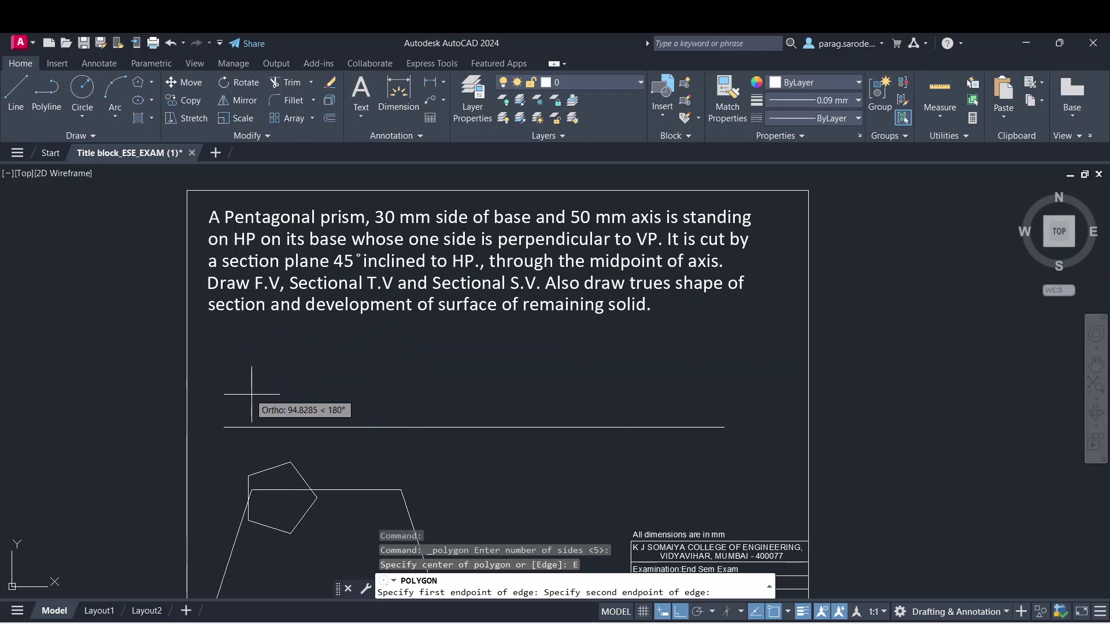
{"action": "key", "text": "Escape"}
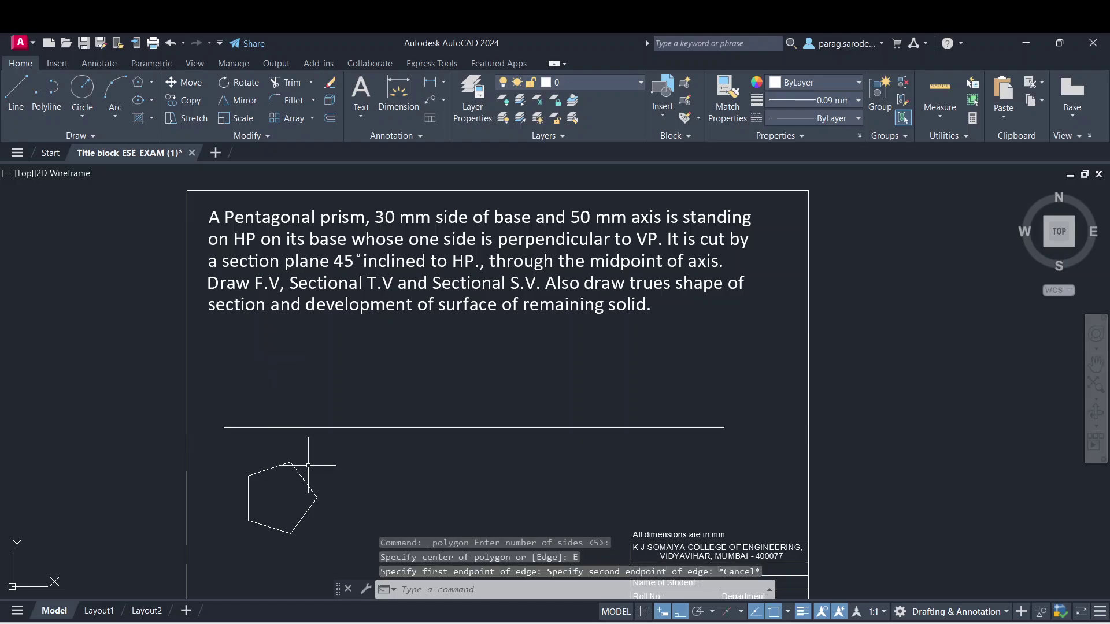
- Add multiline text outside the sheet's left border with the letters a, b, c, d and e on separate lines
{"action": "middle_click_drag", "start_coordinate": [310, 464], "coordinate": [306, 403]}
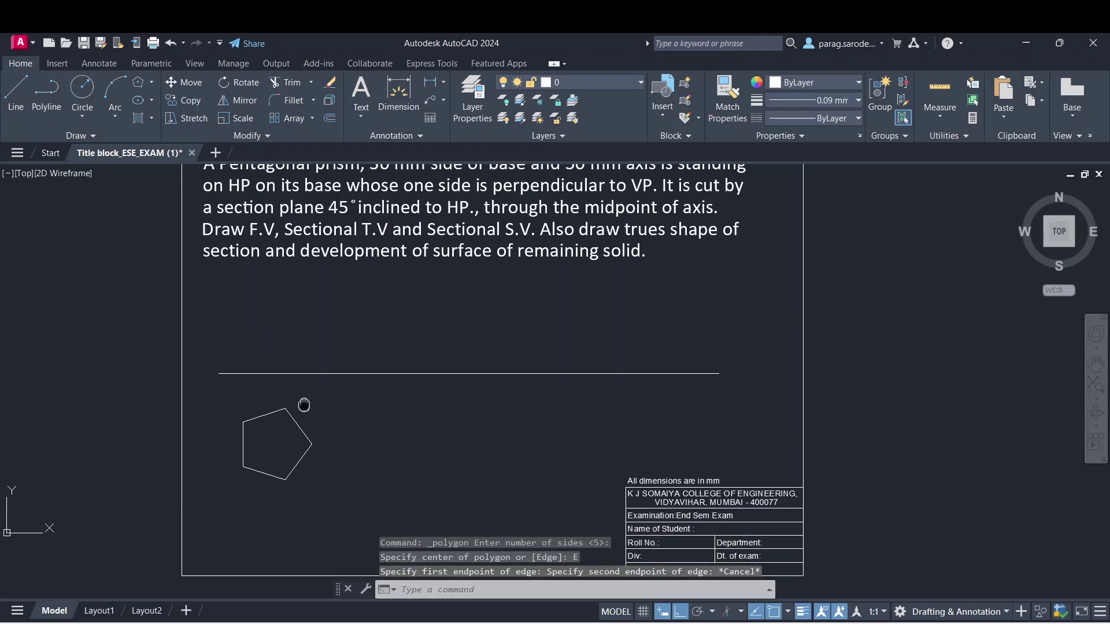
{"action": "left_click", "coordinate": [364, 118]}
{"action": "left_click", "coordinate": [376, 143]}
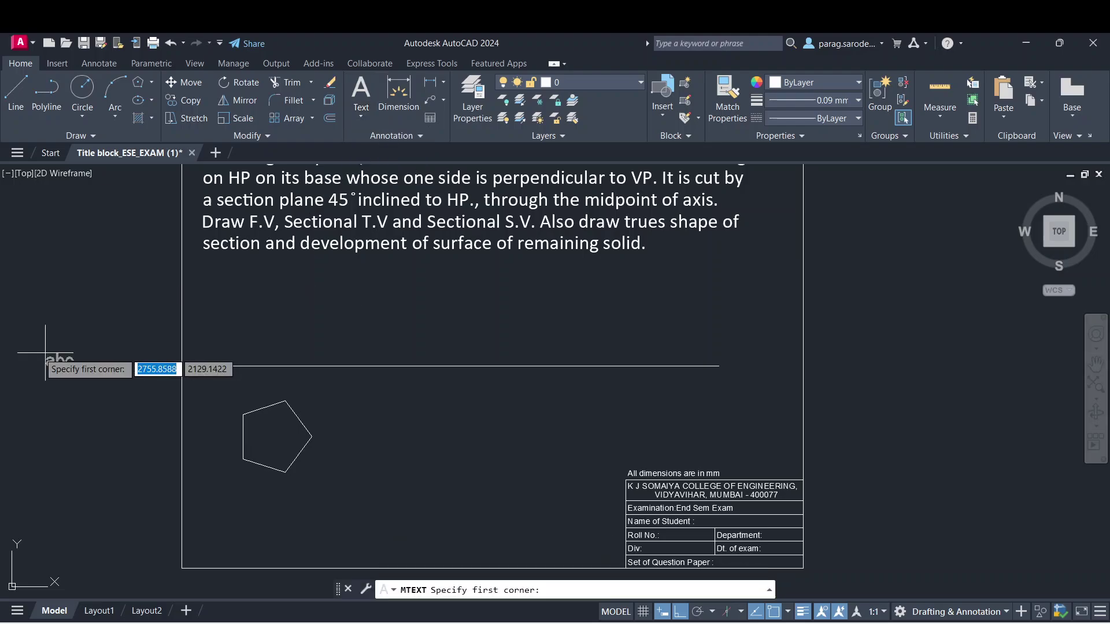
{"action": "left_click", "coordinate": [45, 324]}
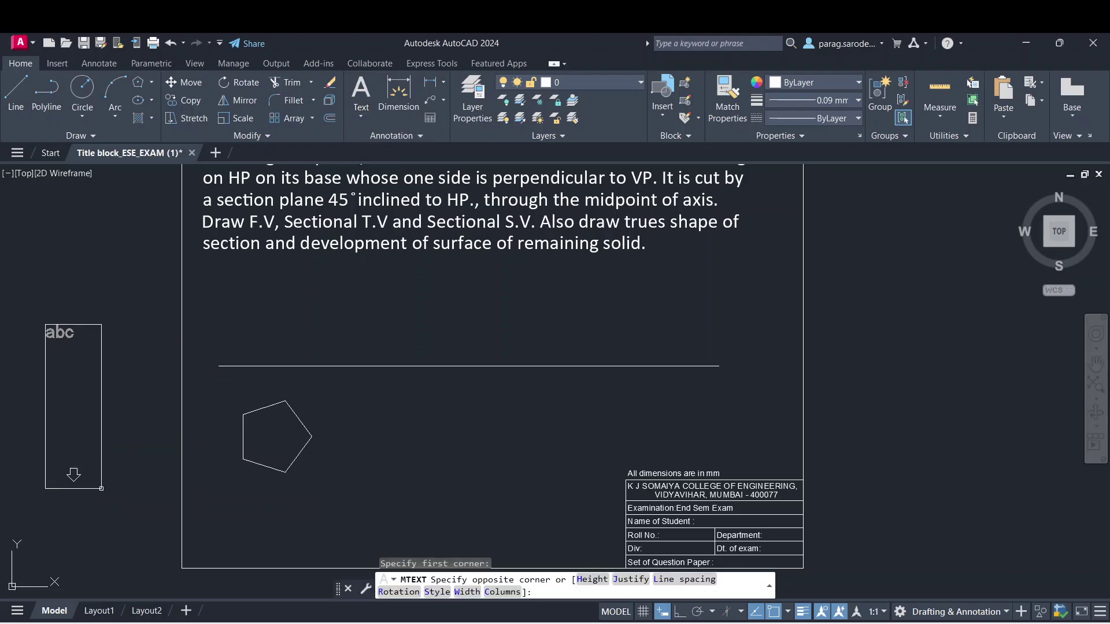
{"action": "left_click", "coordinate": [102, 488]}
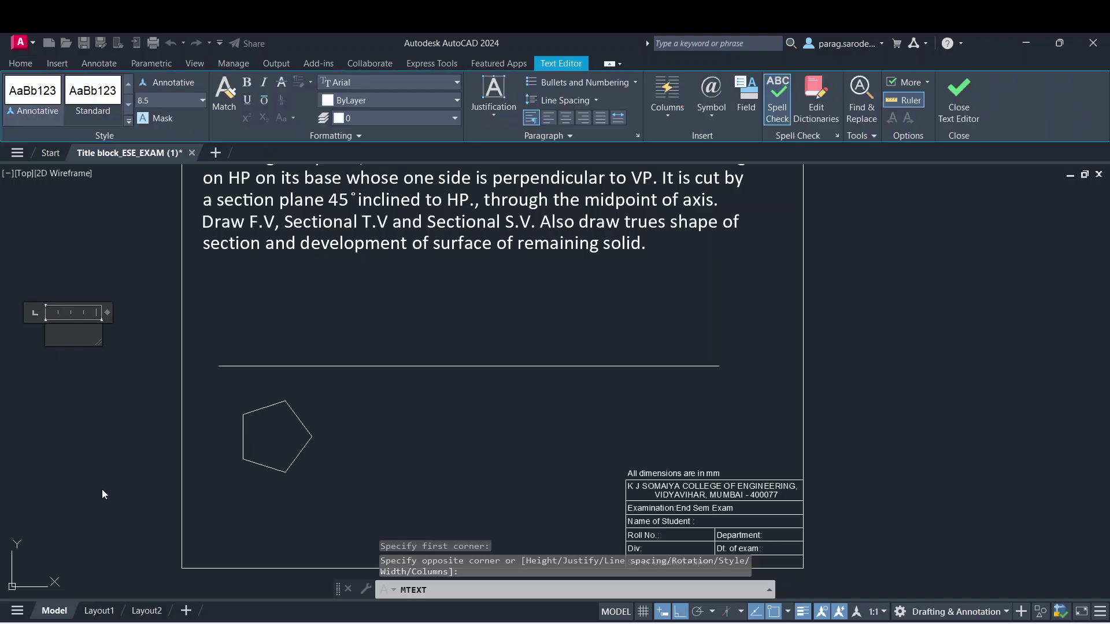
{"action": "type", "text": "a"}
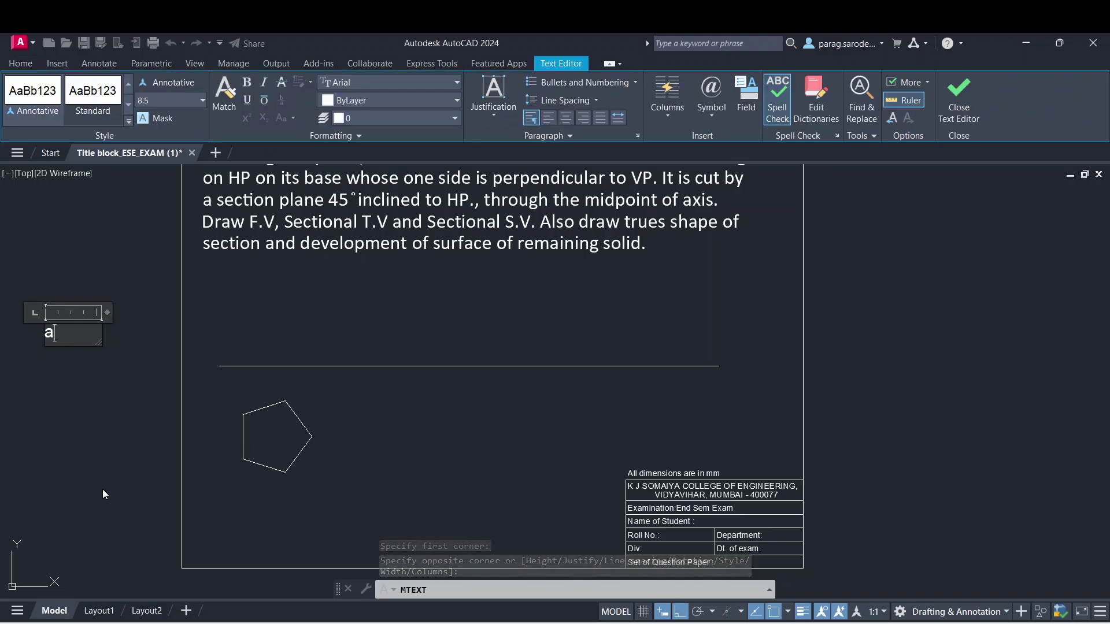
{"action": "key", "text": "Return"}
{"action": "type", "text": "b"}
{"action": "key", "text": "Return"}
{"action": "type", "text": "c"}
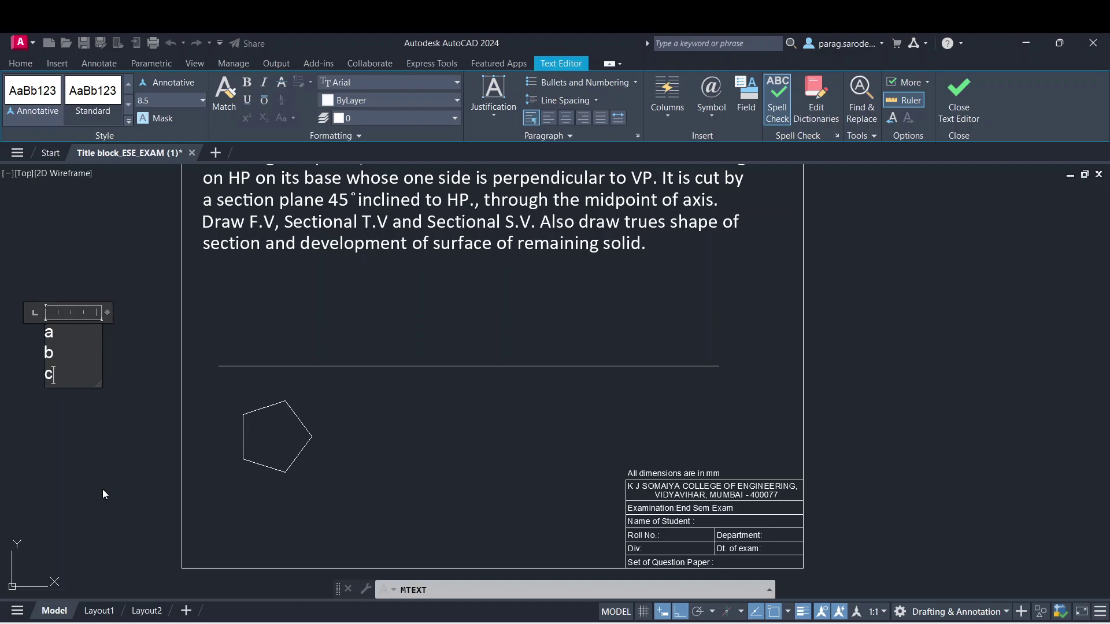
{"action": "key", "text": "Return"}
{"action": "type", "text": "d"}
{"action": "key", "text": "Return"}
{"action": "type", "text": "r"}
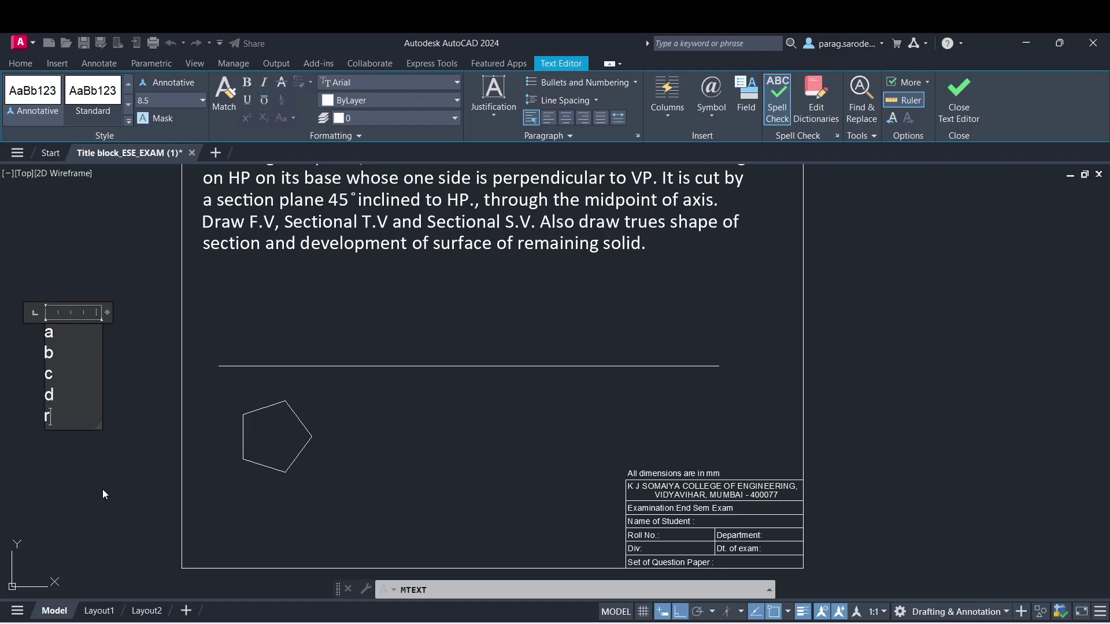
{"action": "key", "text": "BackSpace"}
{"action": "type", "text": "e"}
{"action": "left_click_drag", "start_coordinate": [54, 403], "coordinate": [19, 304]}
{"action": "left_click", "coordinate": [107, 345]}
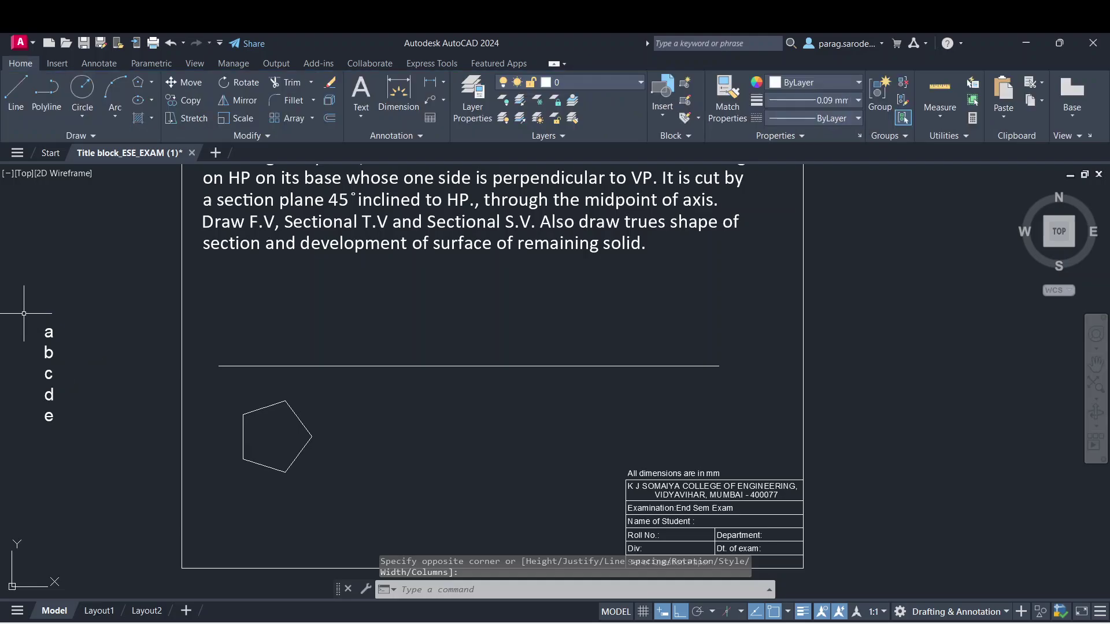
- Set the text height of all five letters in the multiline text outside the sheet to 5
{"action": "left_click", "coordinate": [47, 330]}
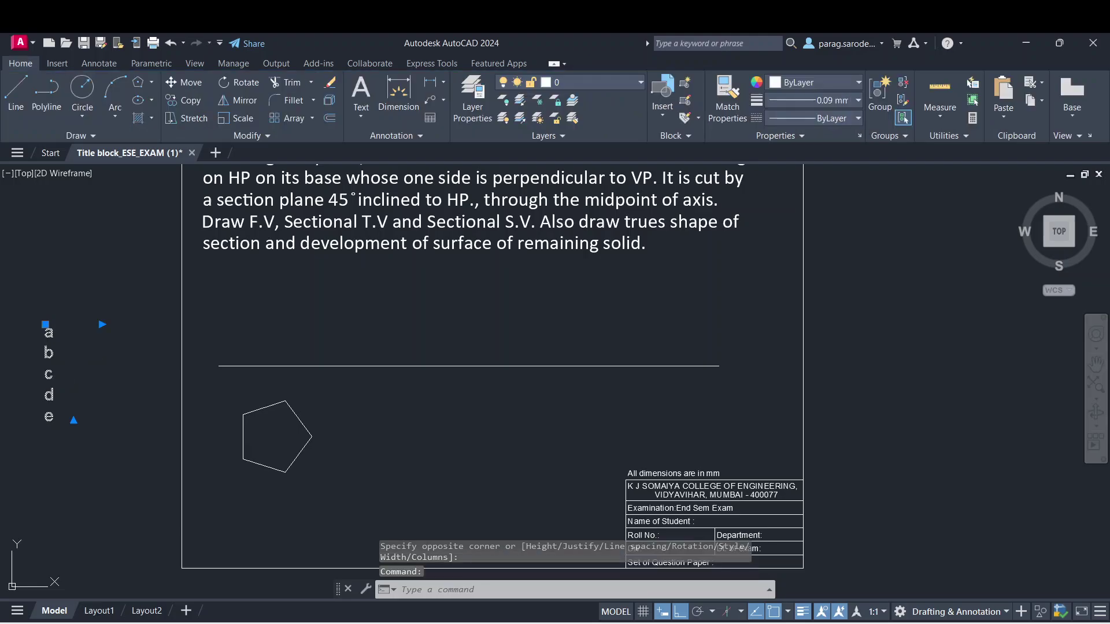
{"action": "double_click", "coordinate": [47, 333]}
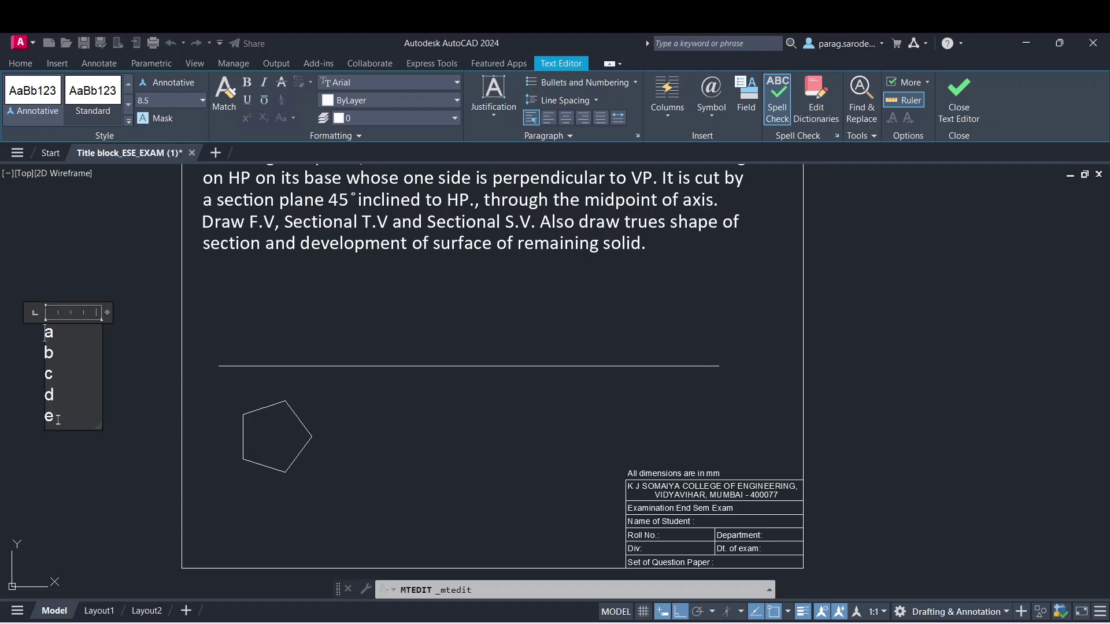
{"action": "left_click_drag", "start_coordinate": [23, 373], "coordinate": [25, 309]}
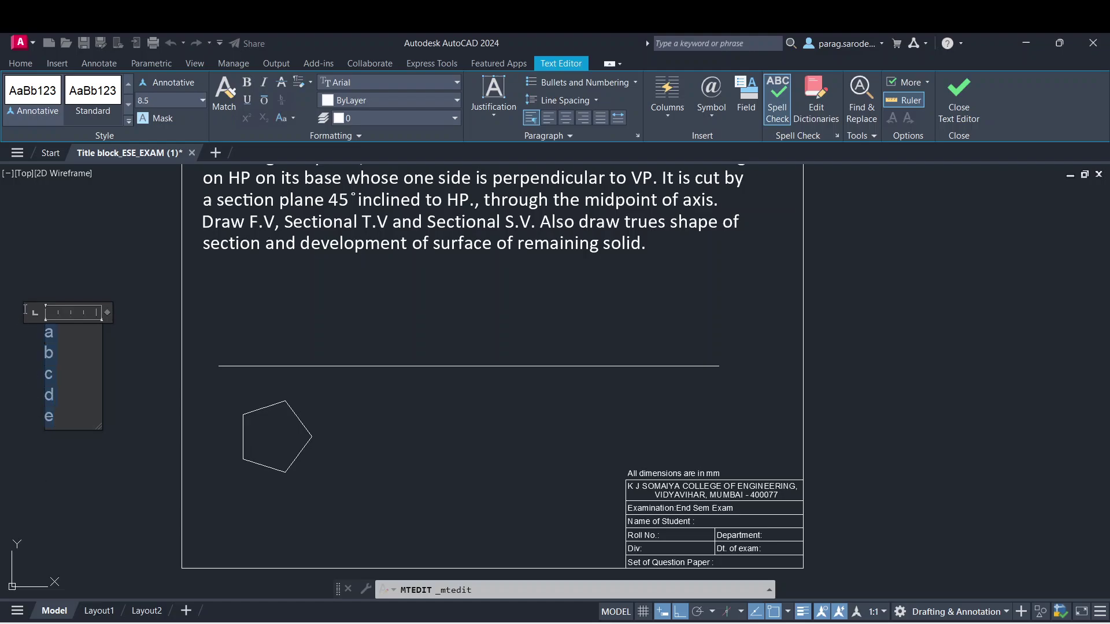
{"action": "left_click", "coordinate": [162, 101]}
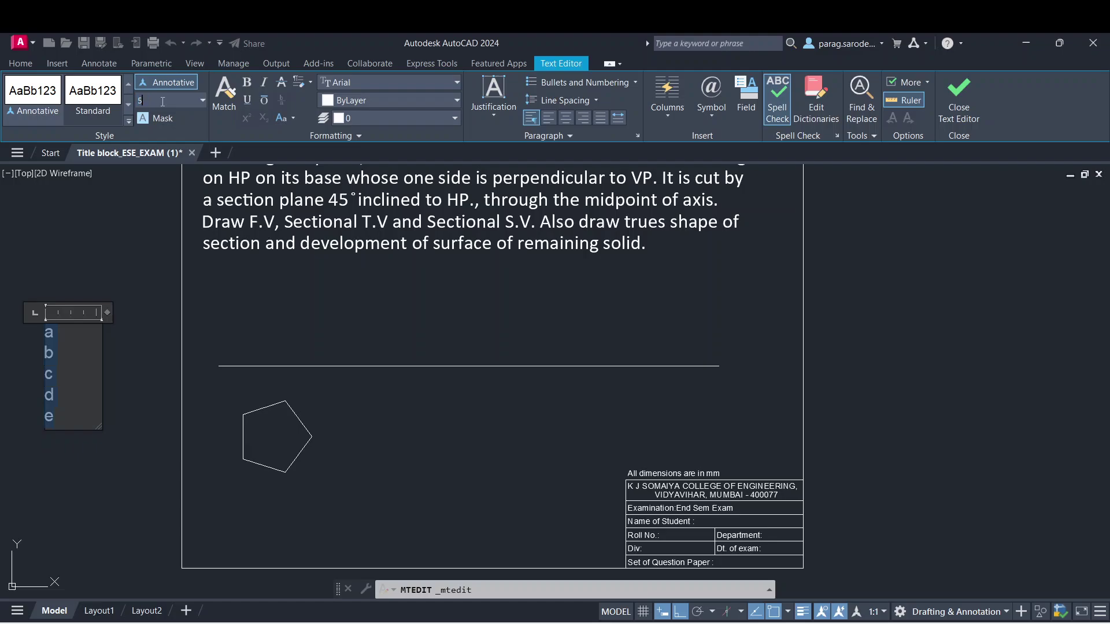
{"action": "type", "text": "5"}
{"action": "key", "text": "Return"}
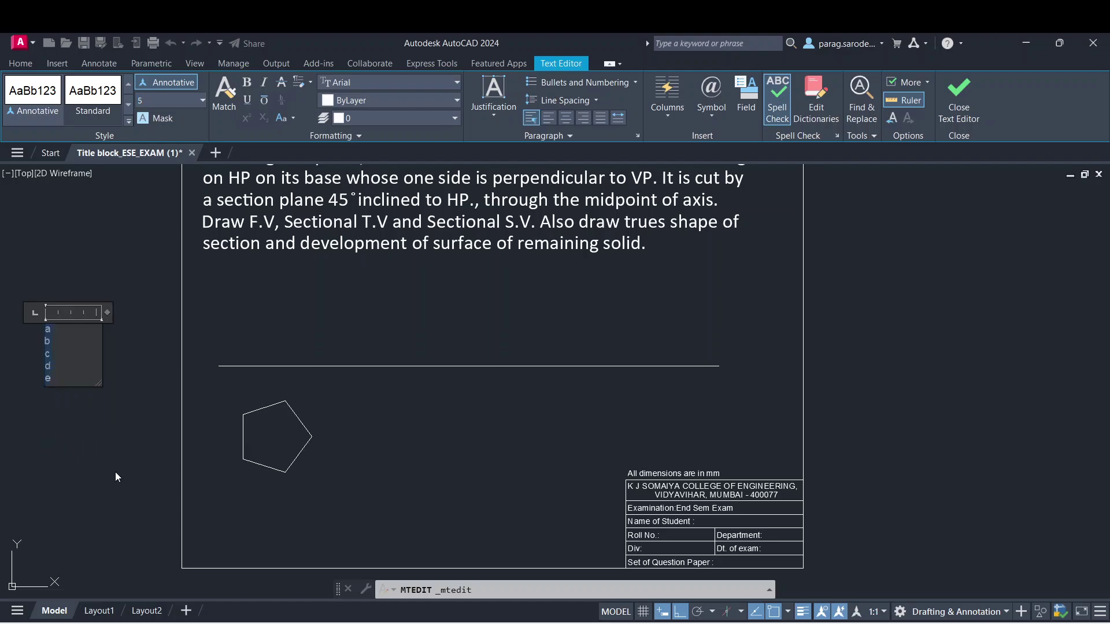
{"action": "left_click", "coordinate": [116, 477]}
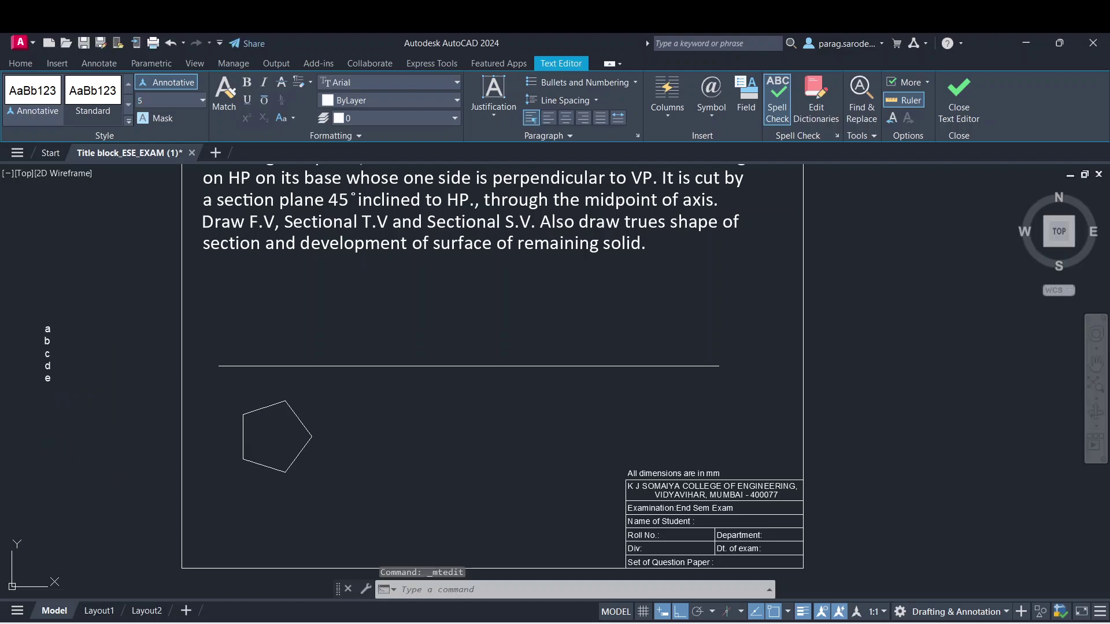
- Explode the multiline text into separate single-letter text objects
{"action": "left_click", "coordinate": [44, 325]}
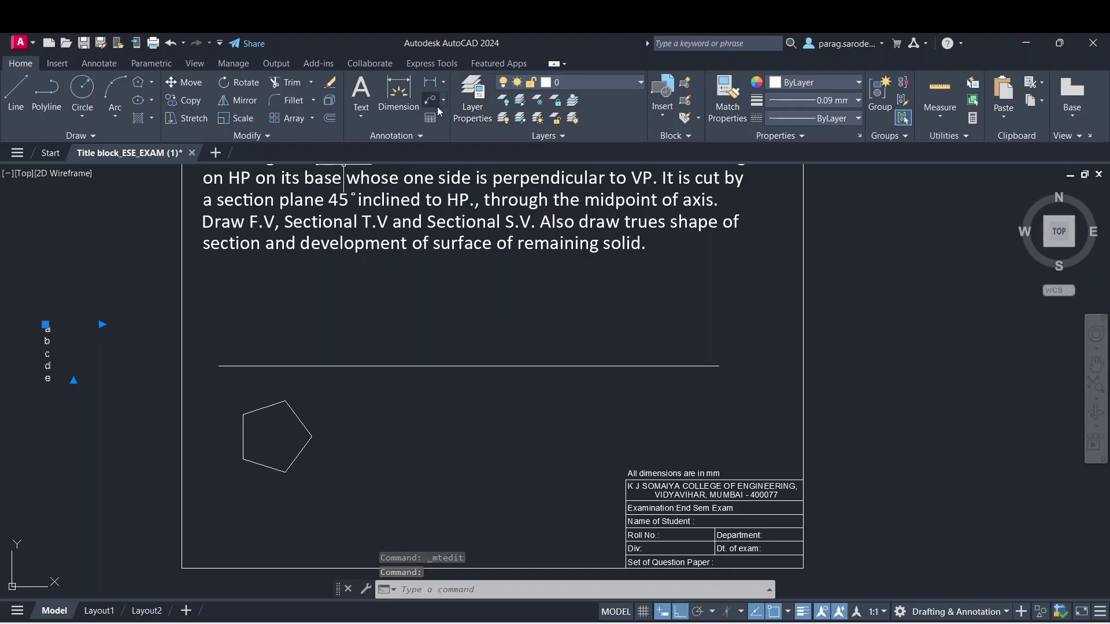
{"action": "left_click", "coordinate": [330, 99]}
{"action": "middle_click_drag", "start_coordinate": [107, 321], "coordinate": [128, 330]}
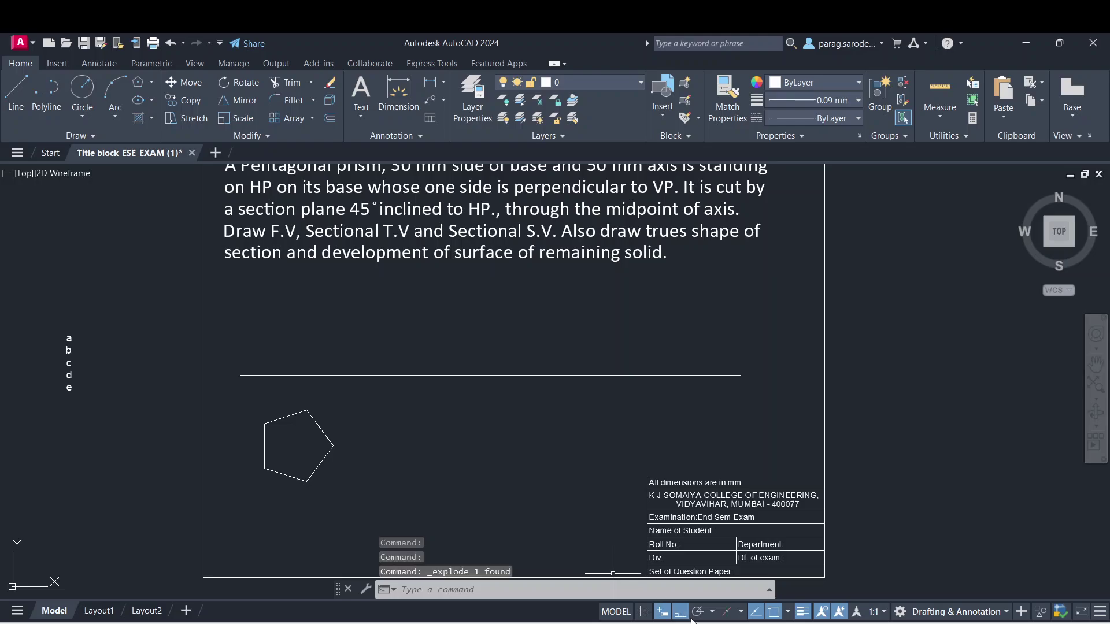
- Turn Ortho off and move the letter a to just outside the pentagon's upper-left vertex
{"action": "left_click", "coordinate": [68, 341]}
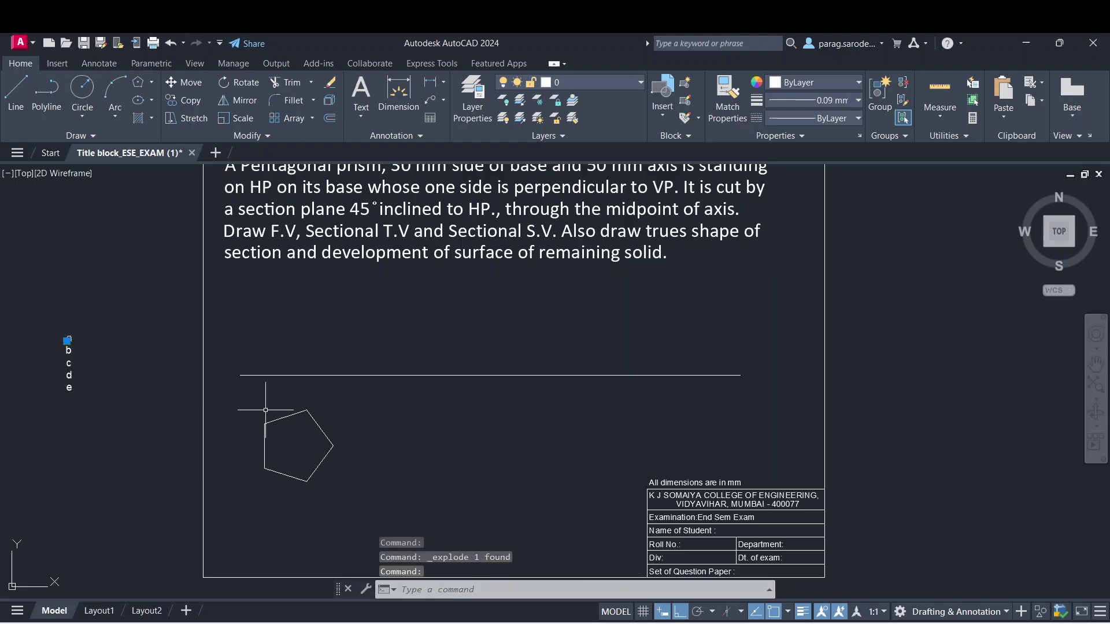
{"action": "left_click", "coordinate": [680, 613]}
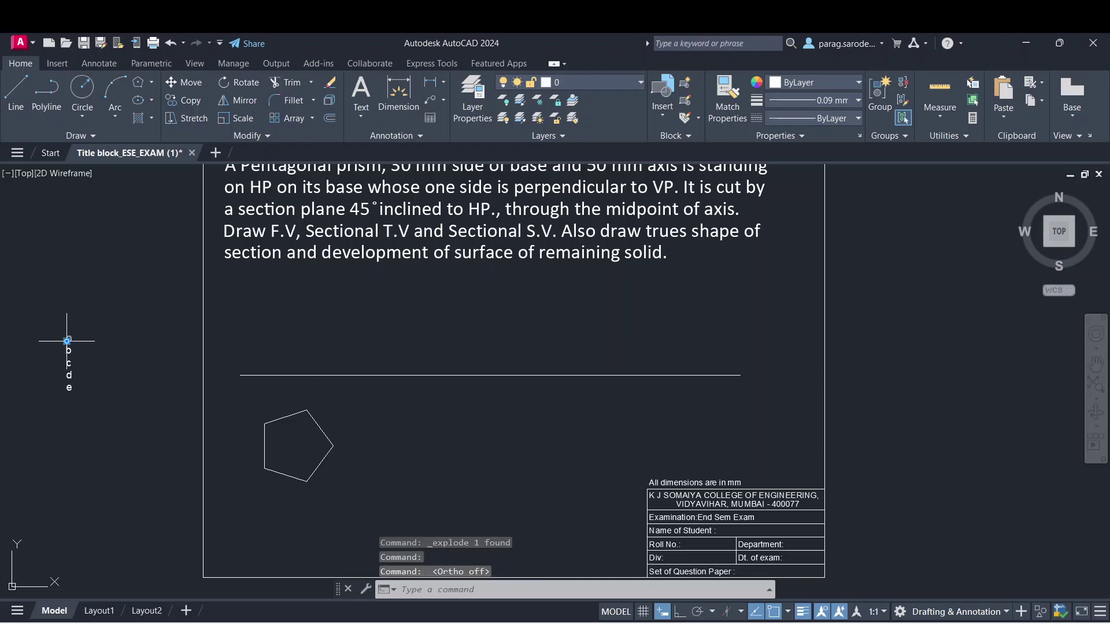
{"action": "left_click", "coordinate": [68, 341]}
{"action": "scroll", "coordinate": [237, 425], "scroll_direction": "up", "scroll_amount": 2}
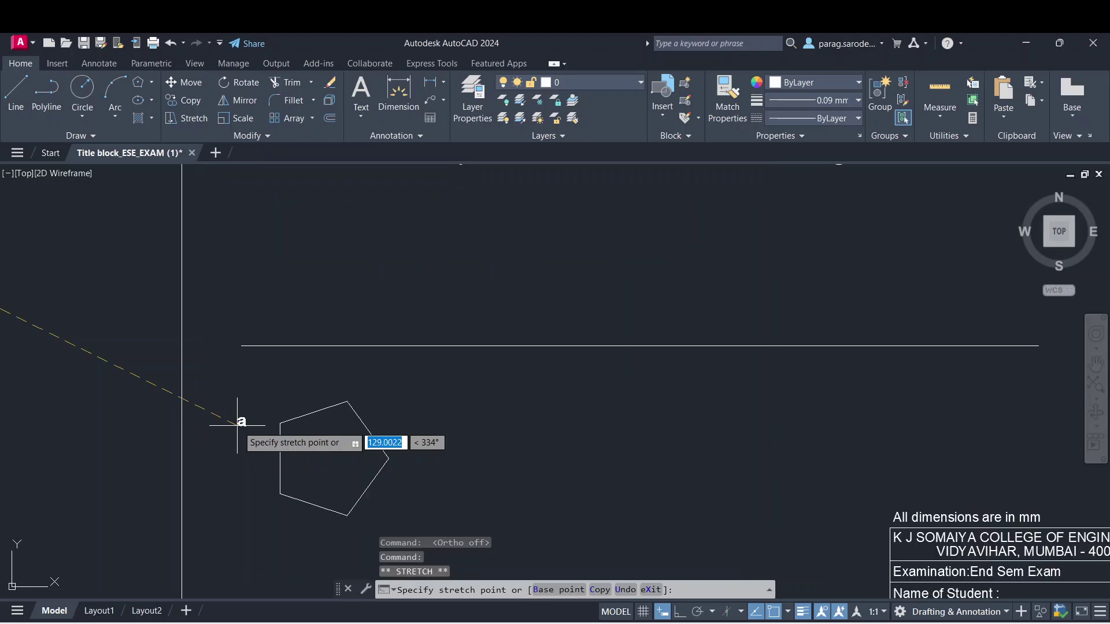
{"action": "left_click", "coordinate": [251, 435]}
{"action": "scroll", "coordinate": [173, 430], "scroll_direction": "down", "scroll_amount": 2}
{"action": "scroll", "coordinate": [150, 428], "scroll_direction": "up", "scroll_amount": 2}
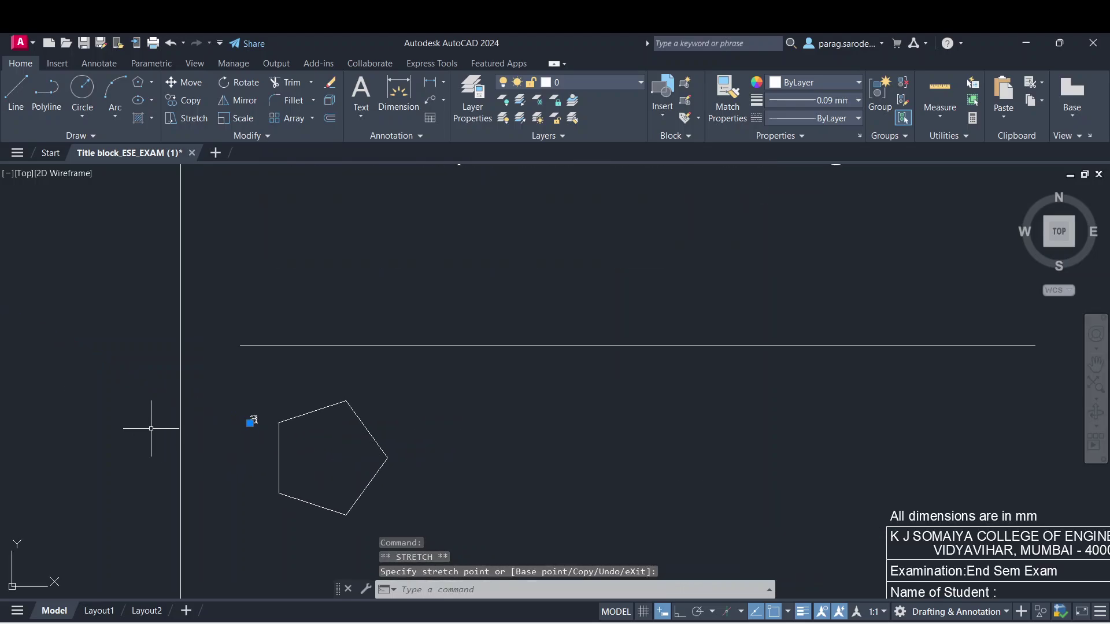
{"action": "scroll", "coordinate": [139, 417], "scroll_direction": "up", "scroll_amount": 2}
{"action": "scroll", "coordinate": [139, 417], "scroll_direction": "down", "scroll_amount": 2}
{"action": "mouse_move", "coordinate": [145, 417]}
{"action": "middle_mouse_down"}
{"action": "mouse_move", "coordinate": [318, 398]}
{"action": "mouse_move", "coordinate": [278, 439]}
{"action": "middle_mouse_up"}
- Move the letter b beside the pentagon's lower-left vertex and the letter c just below its bottom vertex
{"action": "left_click", "coordinate": [101, 327]}
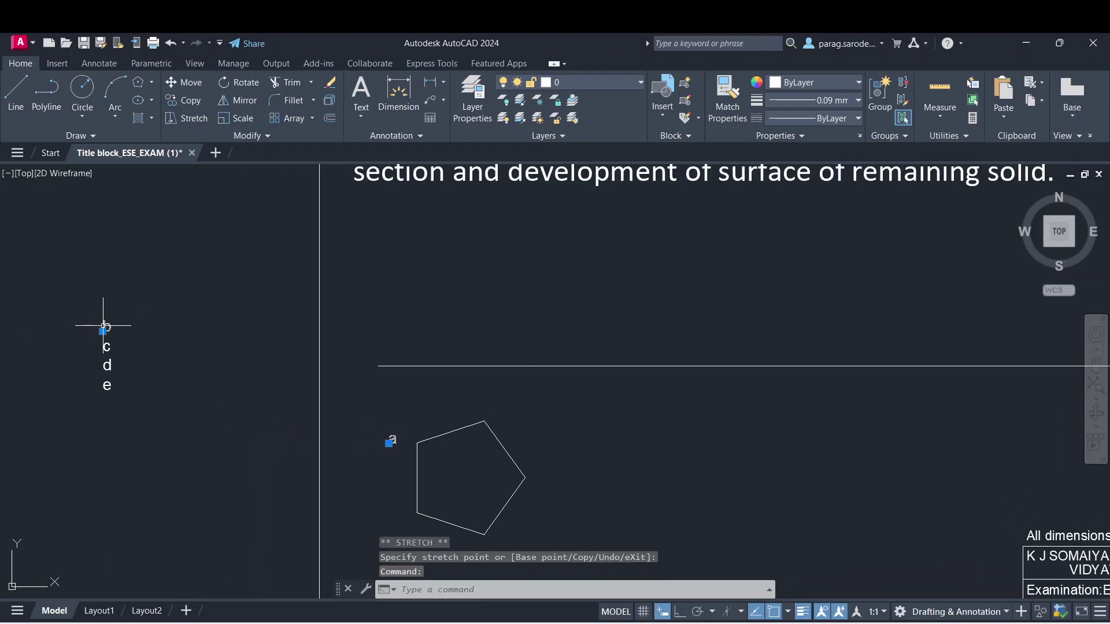
{"action": "left_click", "coordinate": [102, 331]}
{"action": "middle_click_drag", "start_coordinate": [348, 494], "coordinate": [335, 444]}
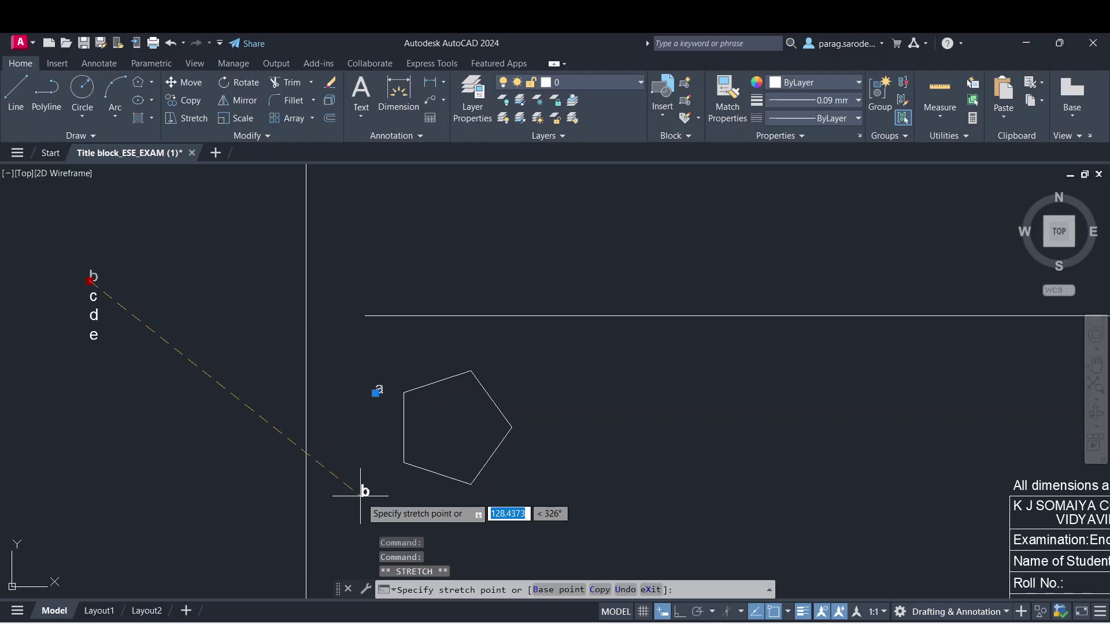
{"action": "left_click", "coordinate": [384, 475]}
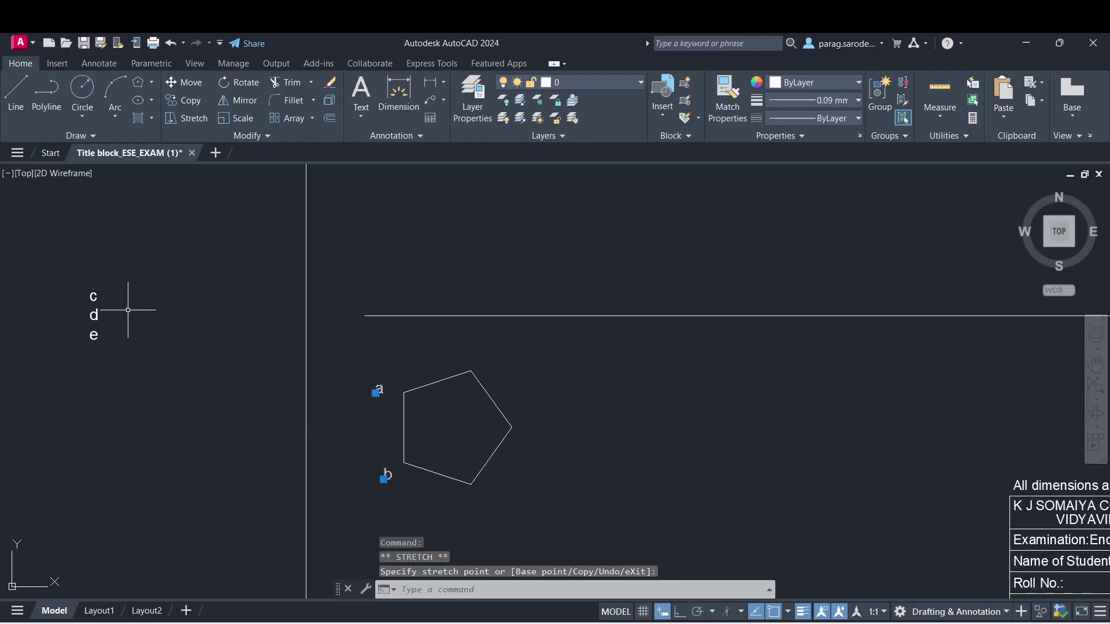
{"action": "left_click", "coordinate": [95, 294]}
{"action": "left_click", "coordinate": [90, 300]}
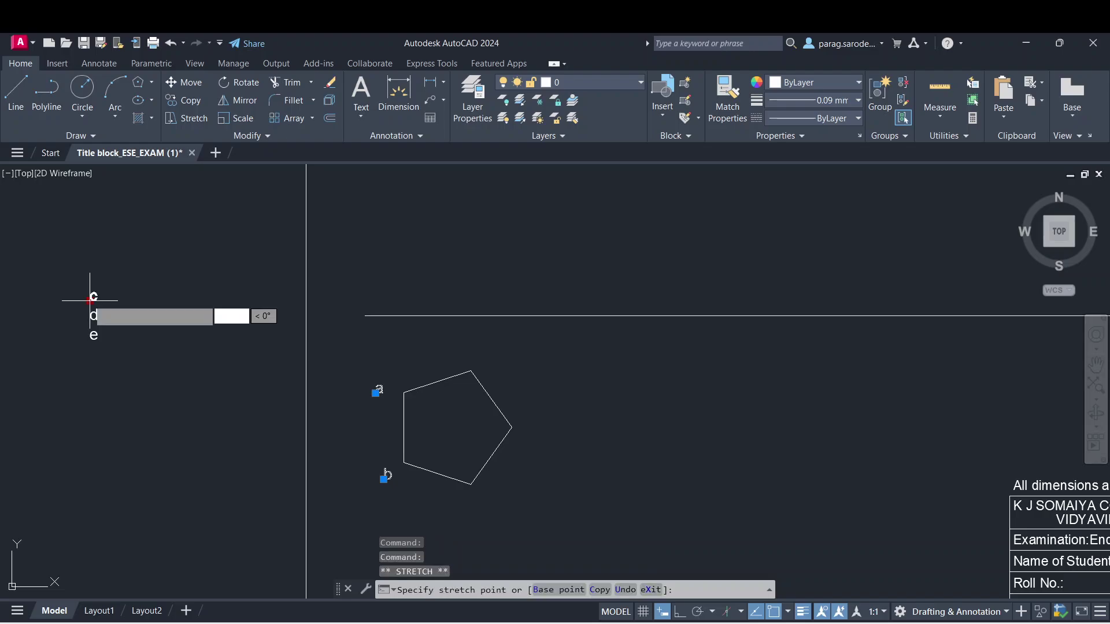
{"action": "left_click", "coordinate": [470, 503]}
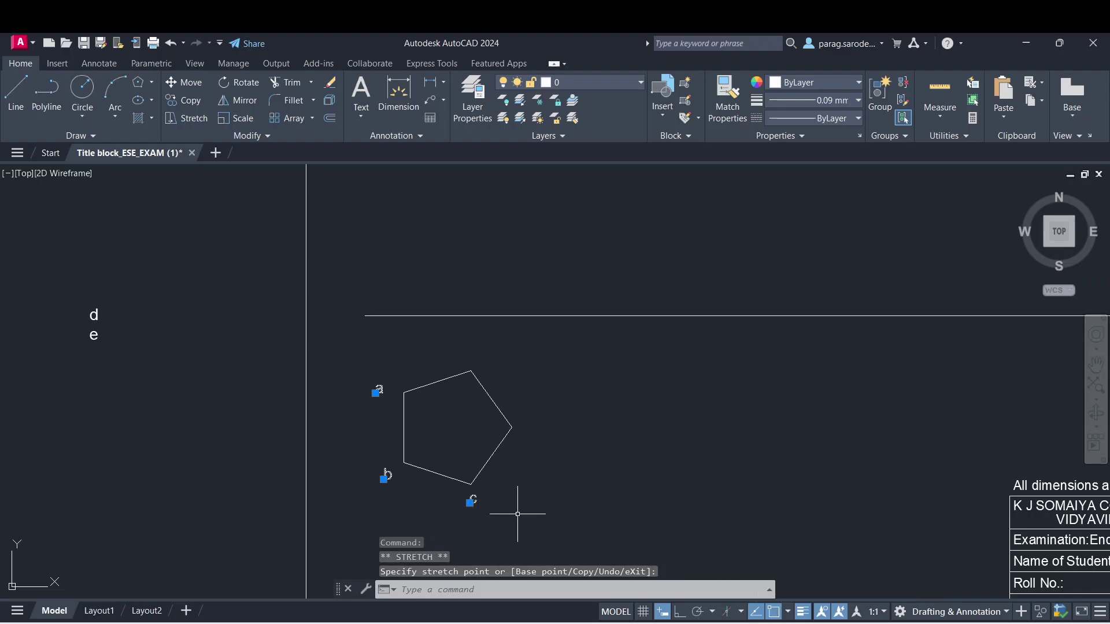
{"action": "left_click", "coordinate": [90, 320]}
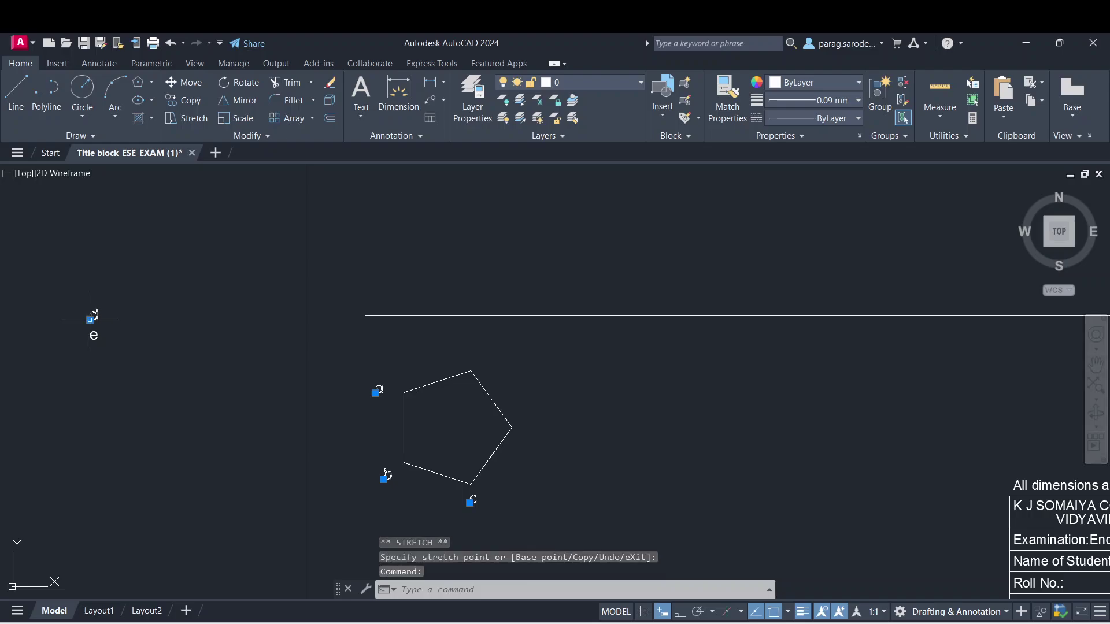
{"action": "left_click", "coordinate": [90, 320]}
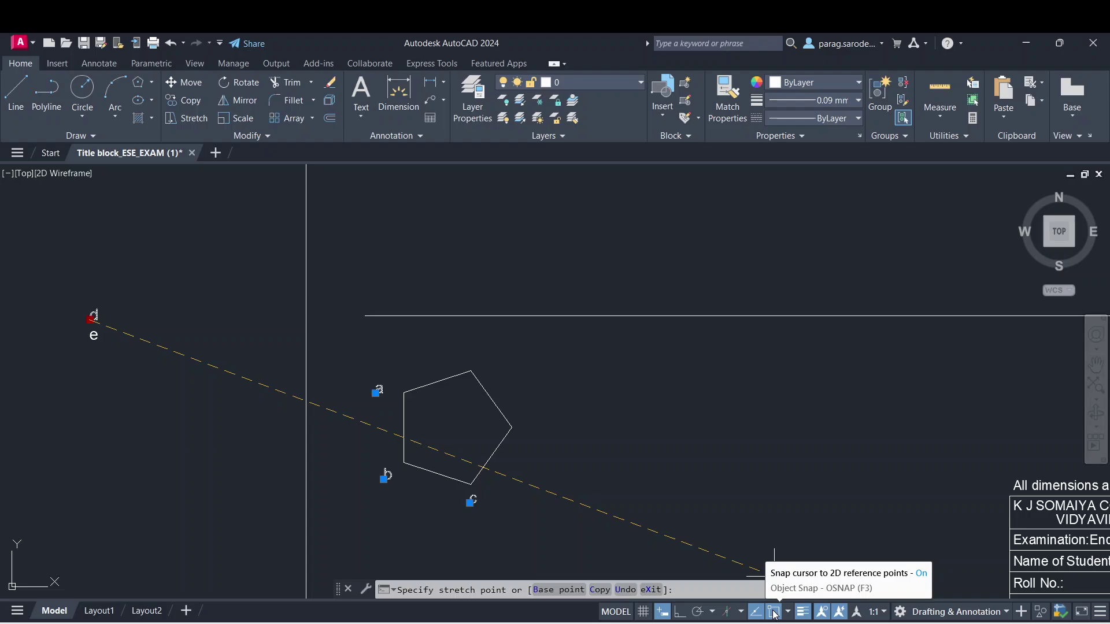
{"action": "key", "text": "Escape"}
{"action": "key", "text": "Escape"}
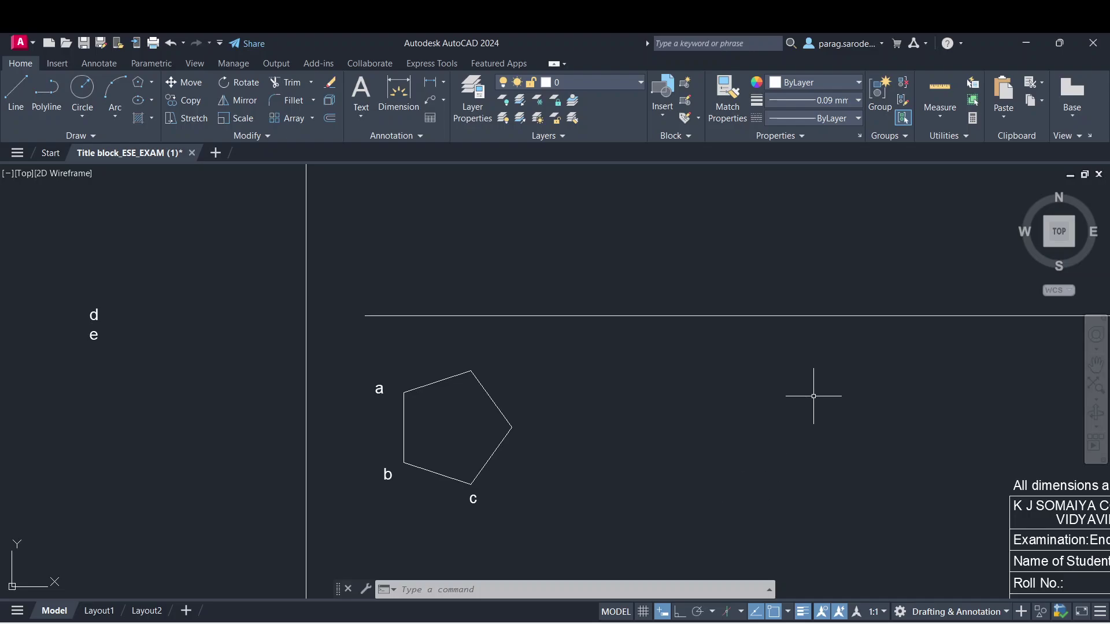
- Move the letter d to just outside the pentagon's rightmost vertex
{"action": "scroll", "coordinate": [813, 396], "scroll_direction": "down", "scroll_amount": 3}
{"action": "middle_click_drag", "start_coordinate": [817, 397], "coordinate": [664, 419]}
{"action": "scroll", "coordinate": [666, 504], "scroll_direction": "up", "scroll_amount": 3}
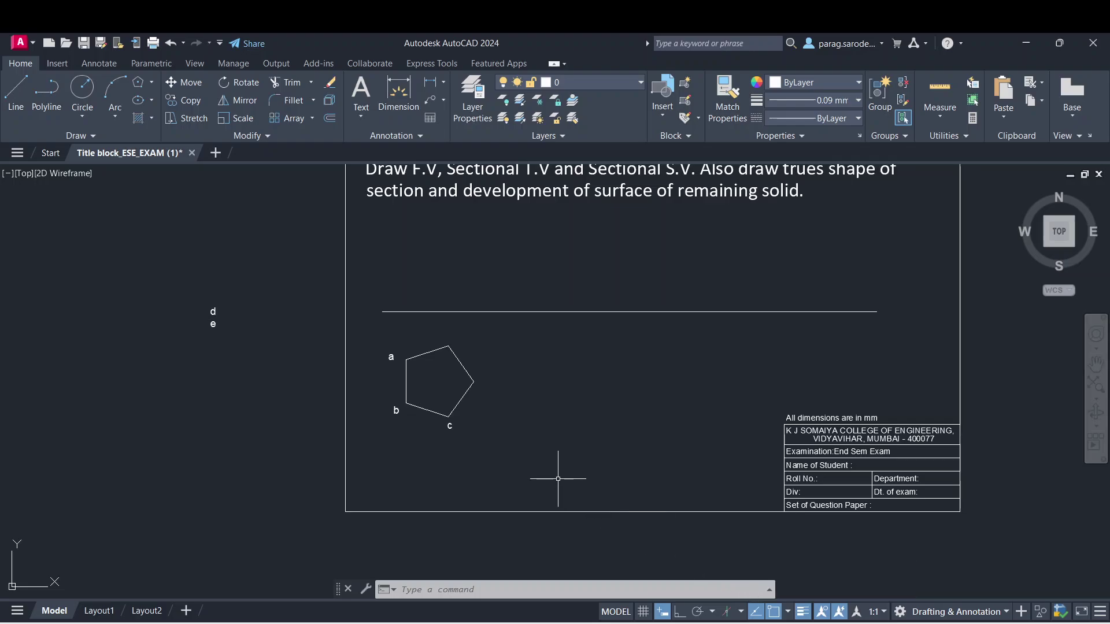
{"action": "left_click", "coordinate": [212, 312]}
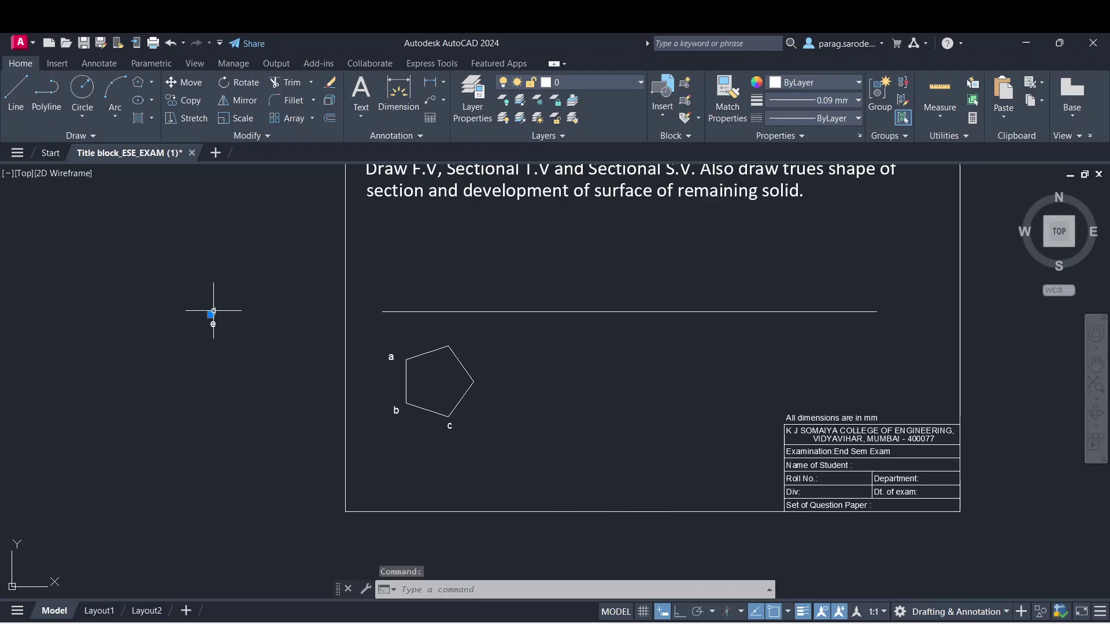
{"action": "left_click", "coordinate": [212, 314]}
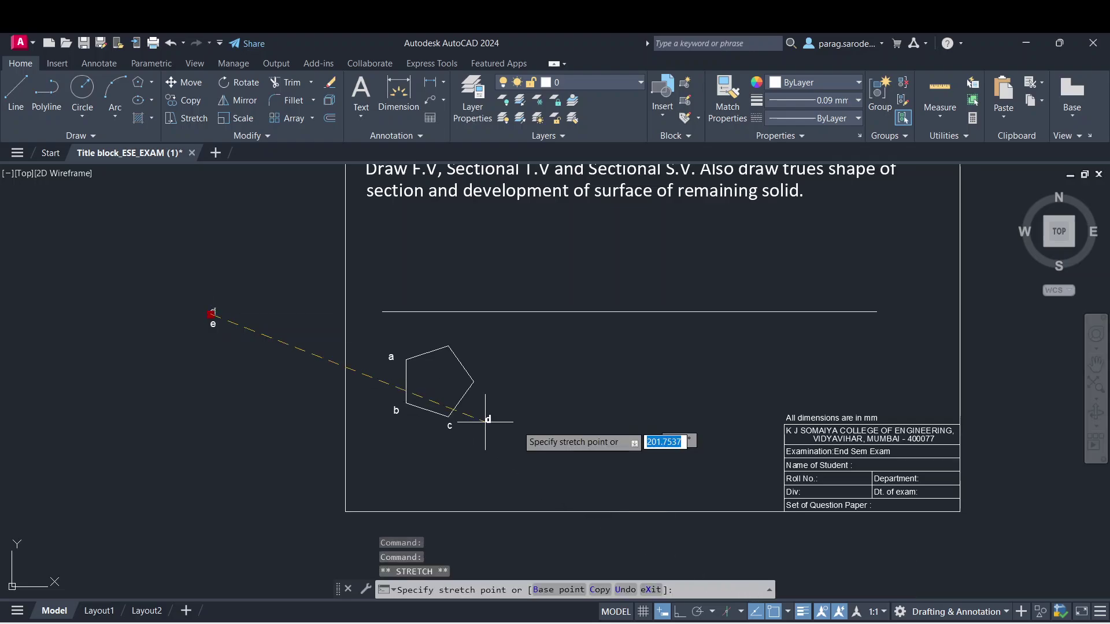
{"action": "left_click", "coordinate": [483, 390]}
{"action": "key", "text": "Escape"}
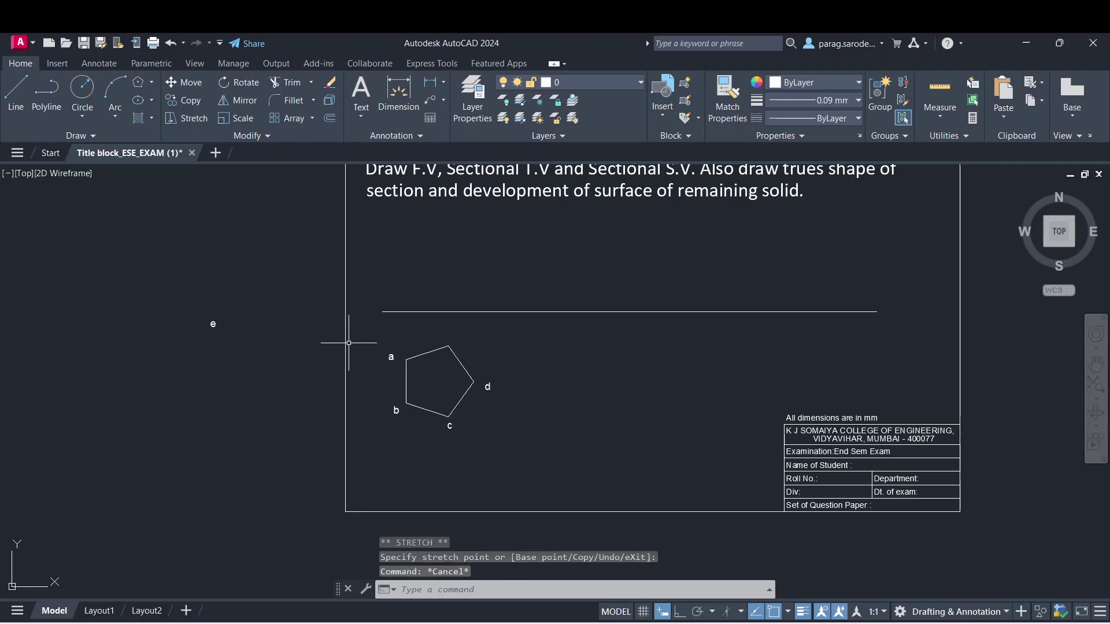
- Move the letter e to just above the pentagon's top vertex
{"action": "left_click", "coordinate": [212, 324]}
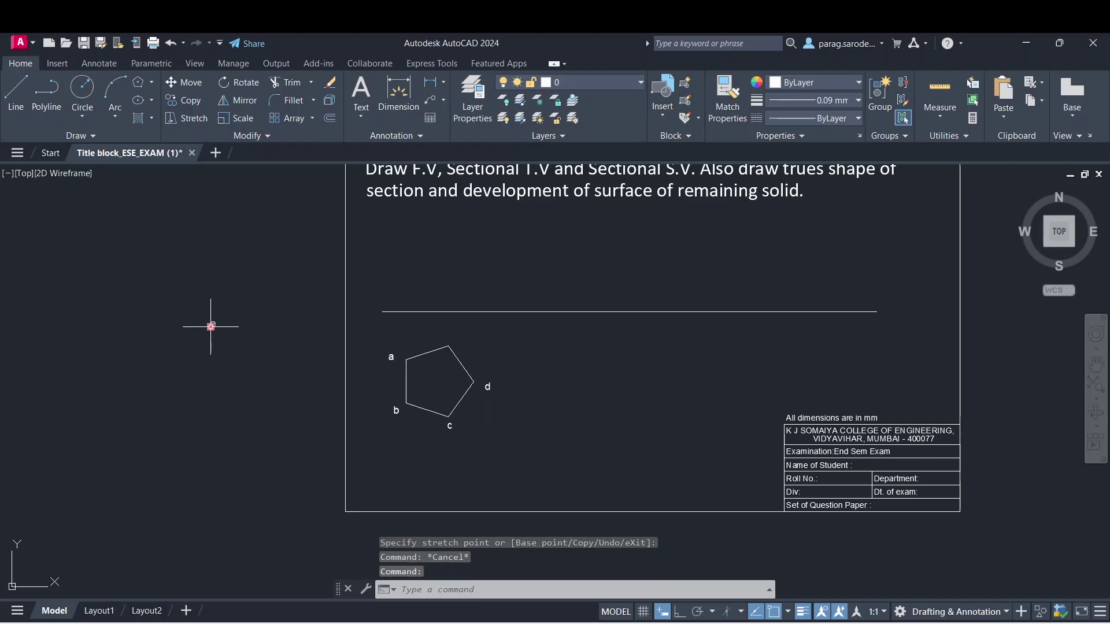
{"action": "scroll", "coordinate": [461, 341], "scroll_direction": "up", "scroll_amount": 2}
{"action": "scroll", "coordinate": [461, 340], "scroll_direction": "up", "scroll_amount": 2}
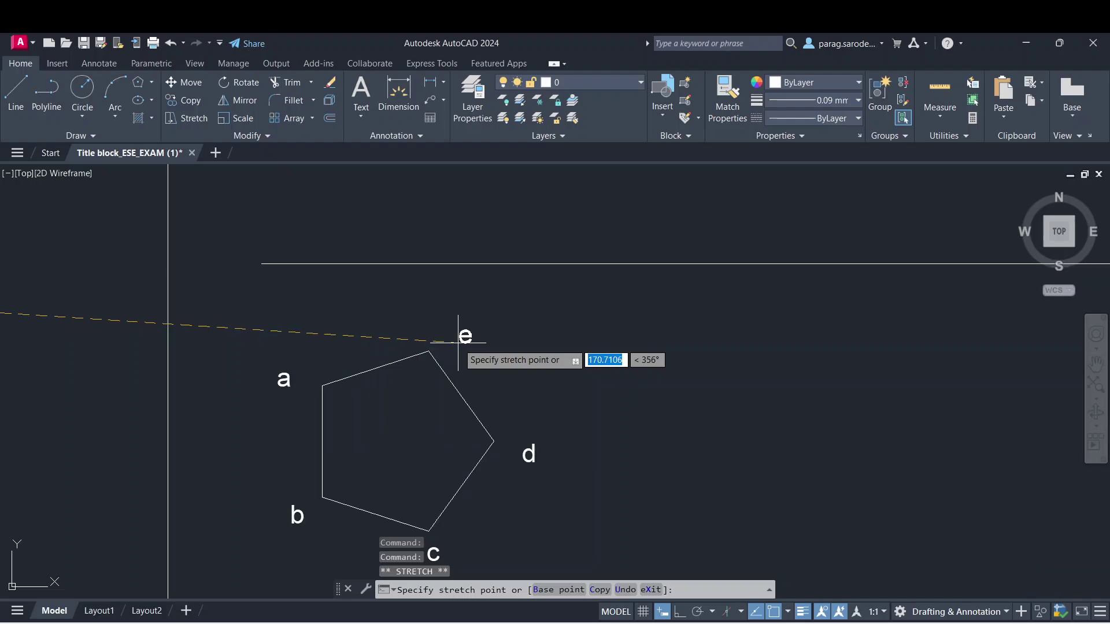
{"action": "key", "text": "Escape"}
{"action": "scroll", "coordinate": [518, 411], "scroll_direction": "down", "scroll_amount": 5}
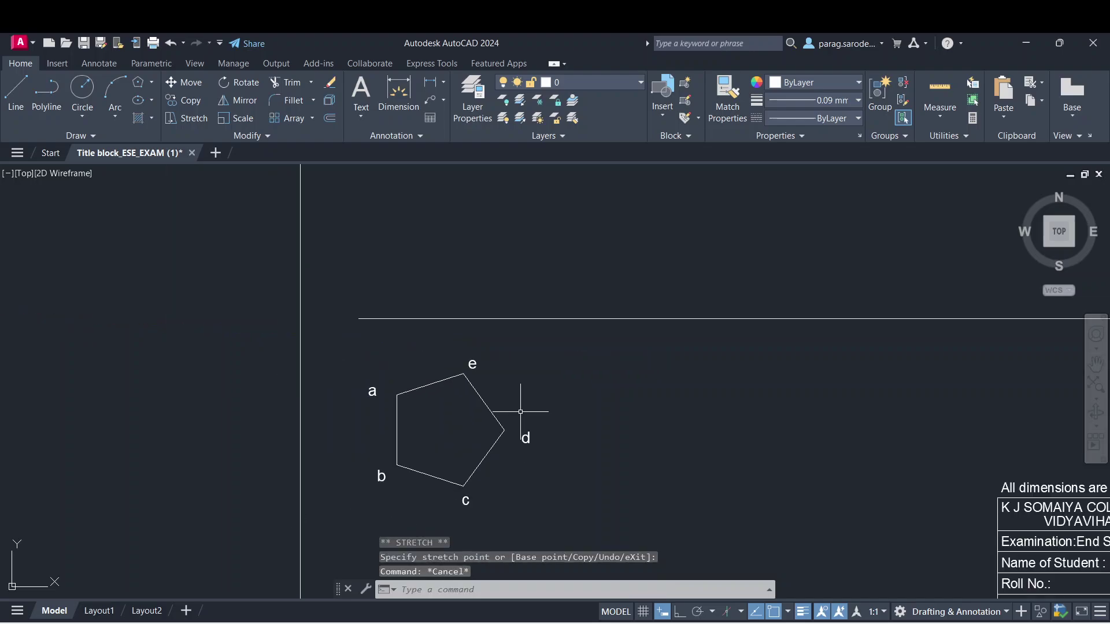
{"action": "key", "text": "Escape"}
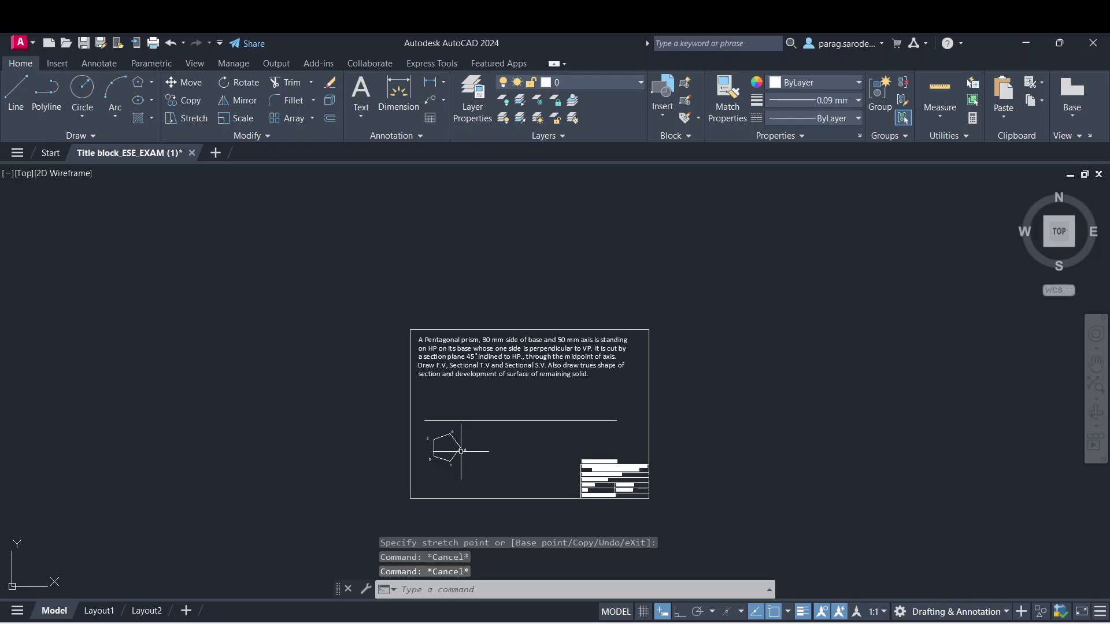
- Check that Geometric Center is enabled among the object snap modes
{"action": "scroll", "coordinate": [460, 450], "scroll_direction": "up", "scroll_amount": 2}
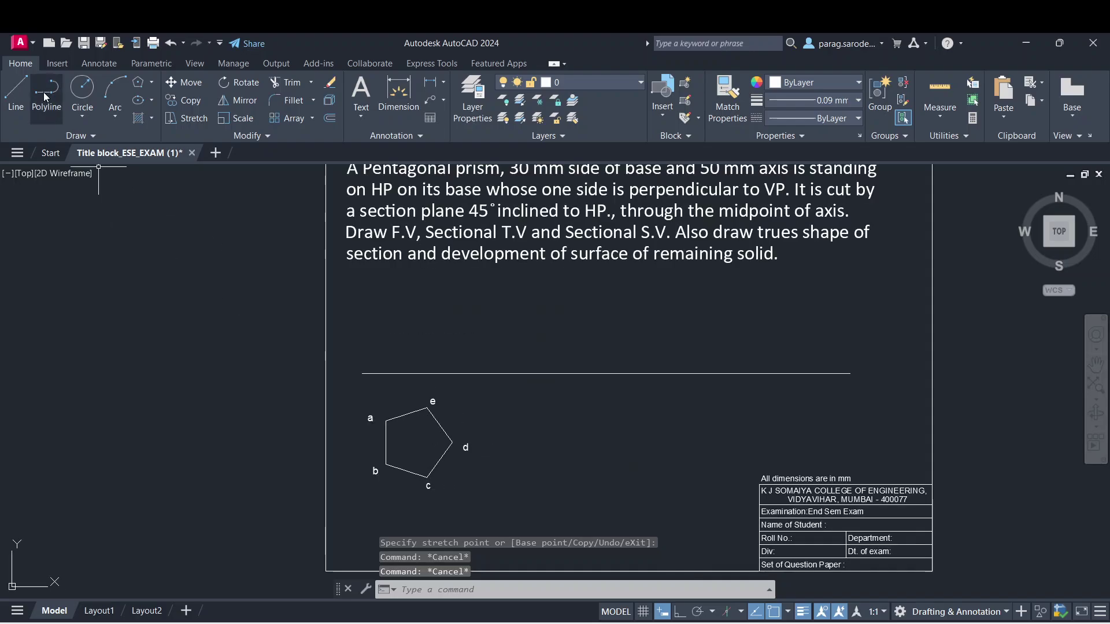
{"action": "left_click", "coordinate": [789, 613]}
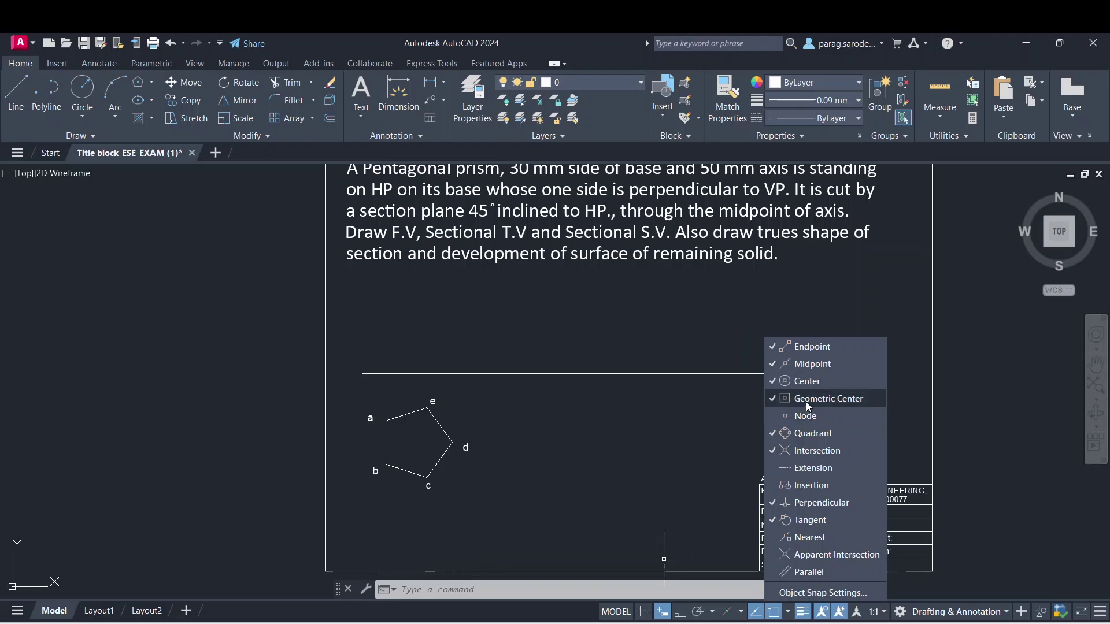
{"action": "key", "text": "Escape"}
{"action": "key", "text": "Escape"}
{"action": "key", "text": "Escape"}
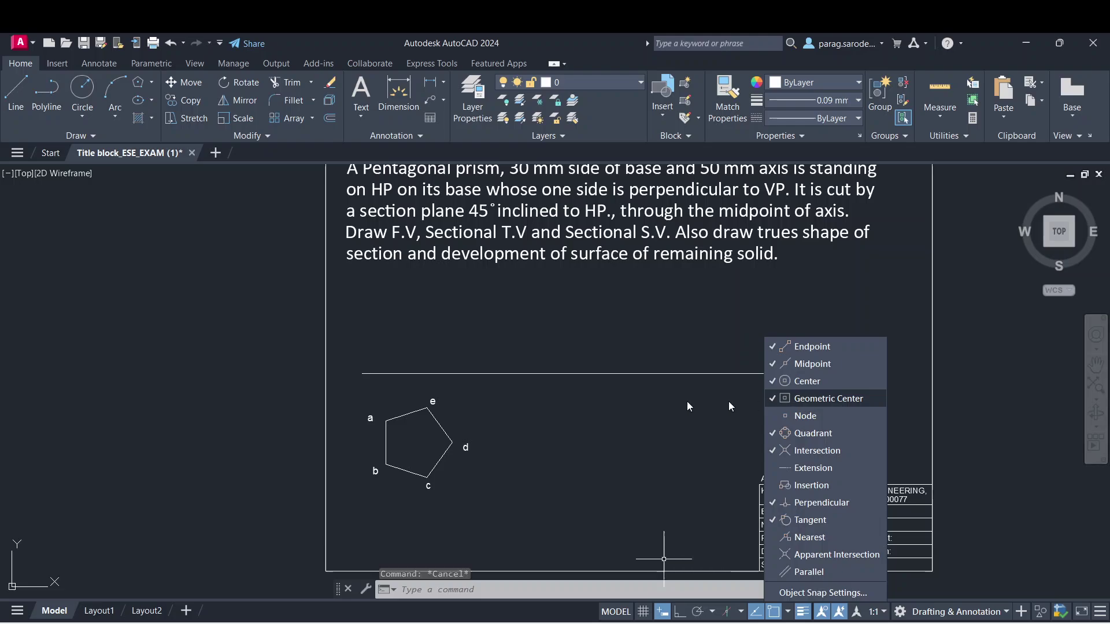
- Try a vertical line from the pentagon's geometric center up to the horizontal reference line, then erase it
{"action": "left_click", "coordinate": [13, 98]}
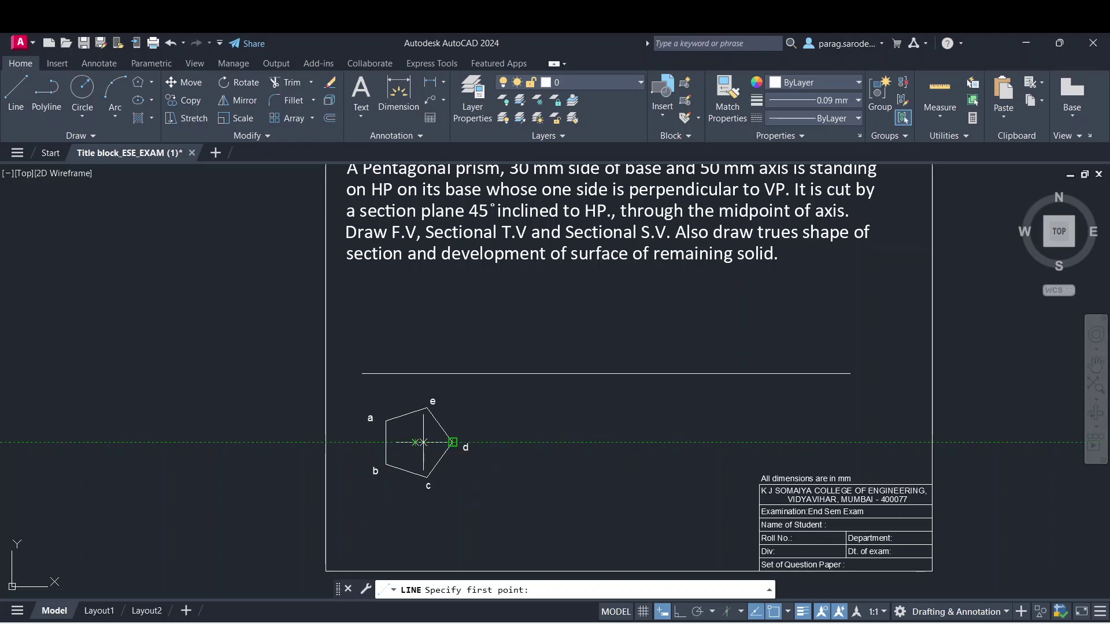
{"action": "key", "text": "Escape"}
{"action": "left_click", "coordinate": [16, 97]}
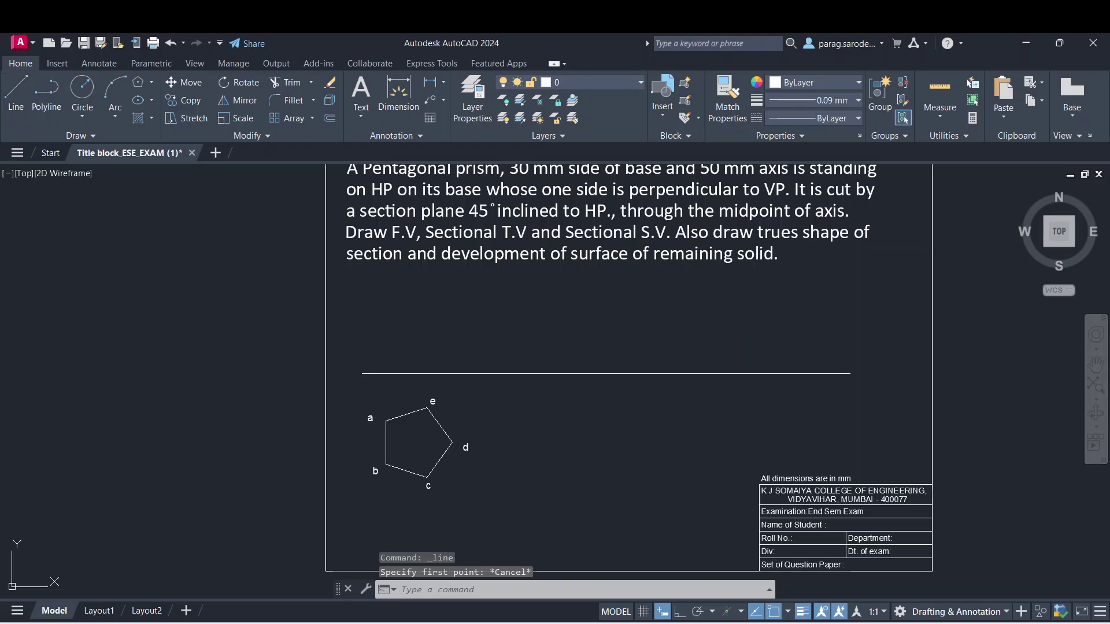
{"action": "left_click", "coordinate": [415, 443]}
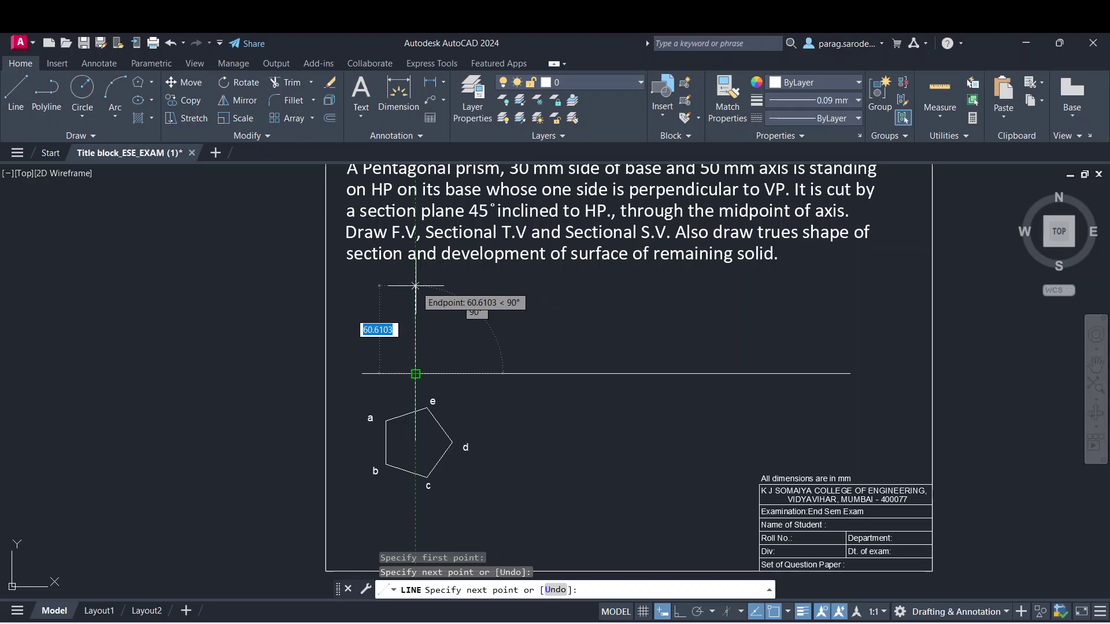
{"action": "middle_click_drag", "start_coordinate": [415, 286], "coordinate": [417, 339]}
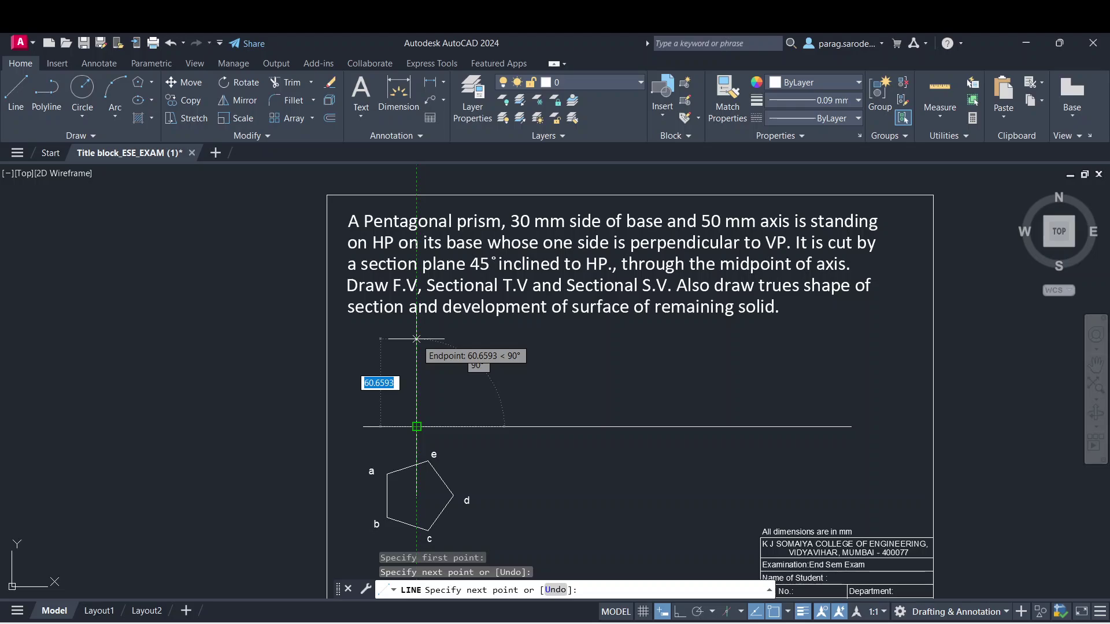
{"action": "key", "text": "Escape"}
{"action": "left_click", "coordinate": [417, 445]}
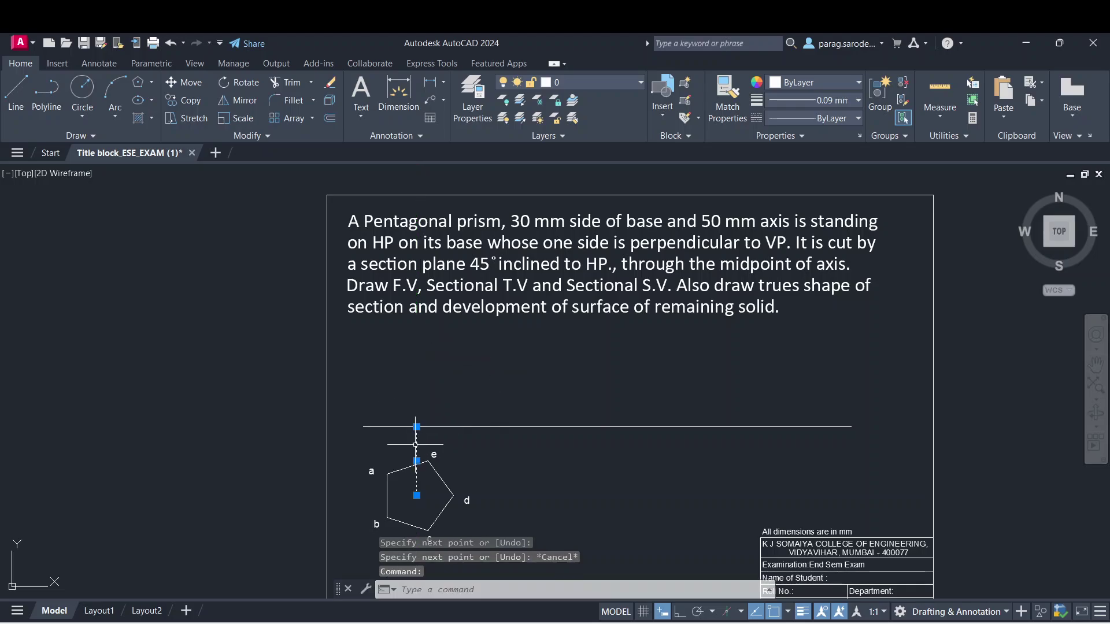
{"action": "key", "text": "Delete"}
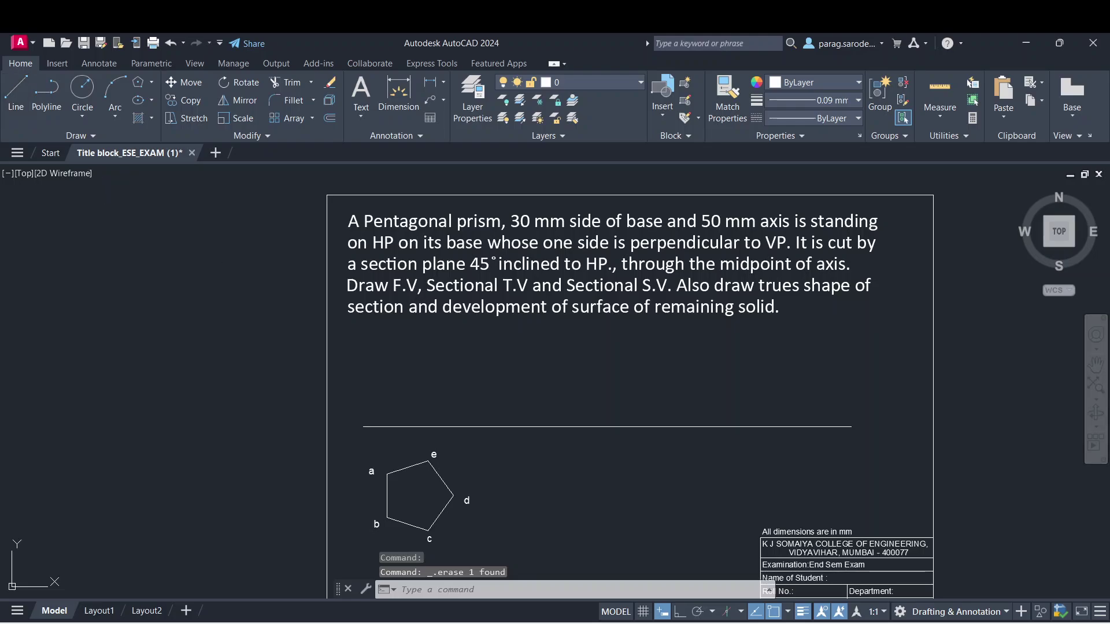
- With Ortho on, draw a line from the pentagon's geometric center up to the reference line and continue it 50 mm above as the axis
{"action": "left_click", "coordinate": [13, 98]}
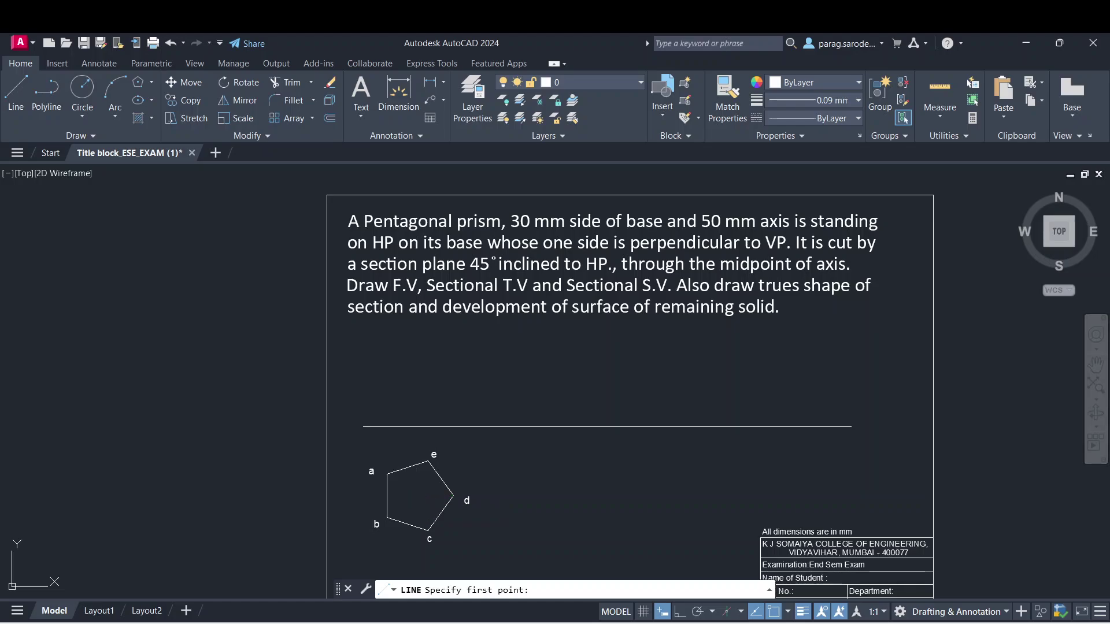
{"action": "left_click", "coordinate": [416, 496]}
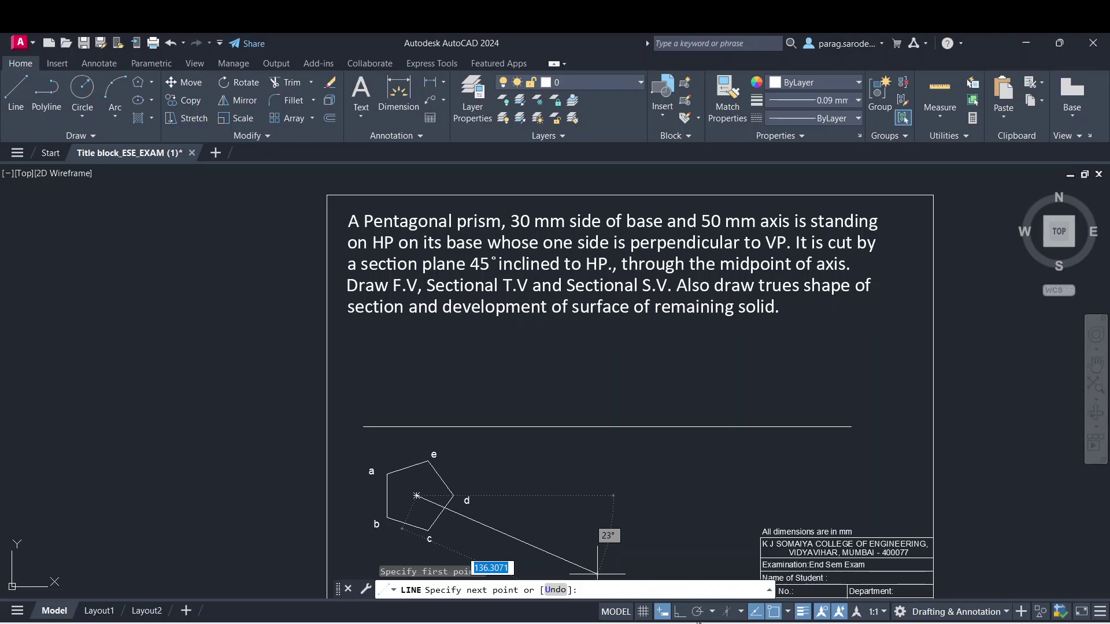
{"action": "left_click", "coordinate": [678, 612]}
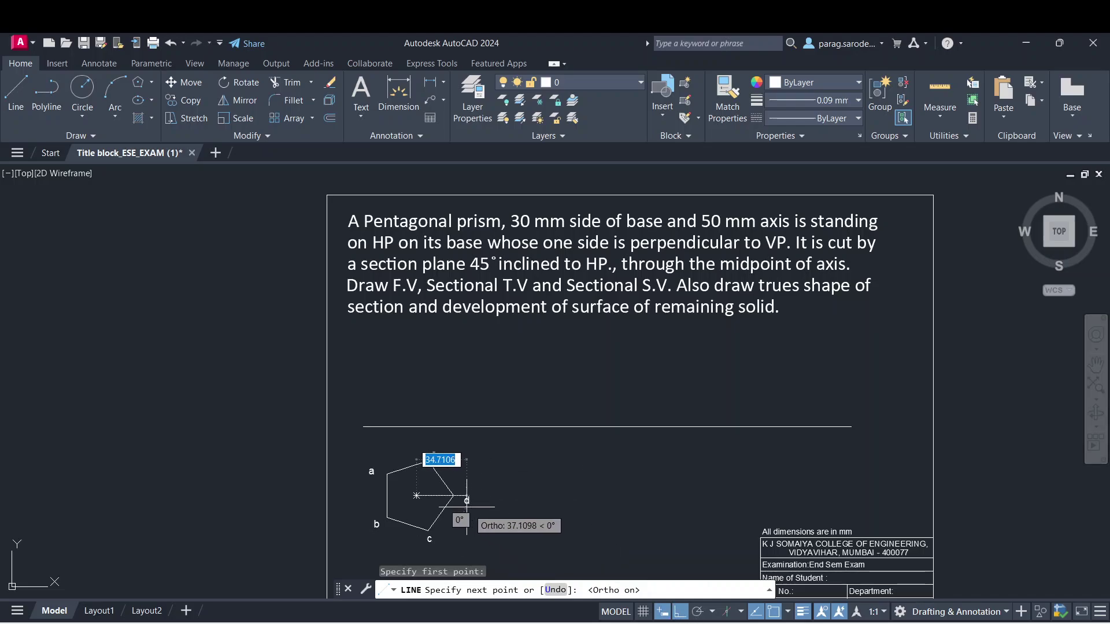
{"action": "left_click", "coordinate": [417, 426]}
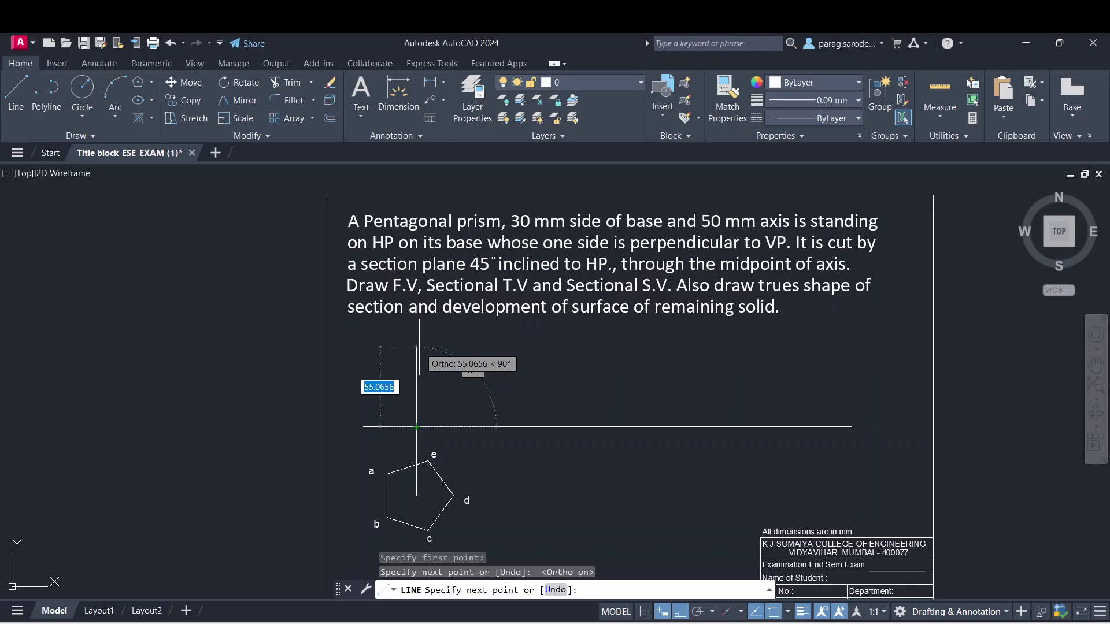
{"action": "type", "text": "50"}
{"action": "key", "text": "Return"}
{"action": "key", "text": "Escape"}
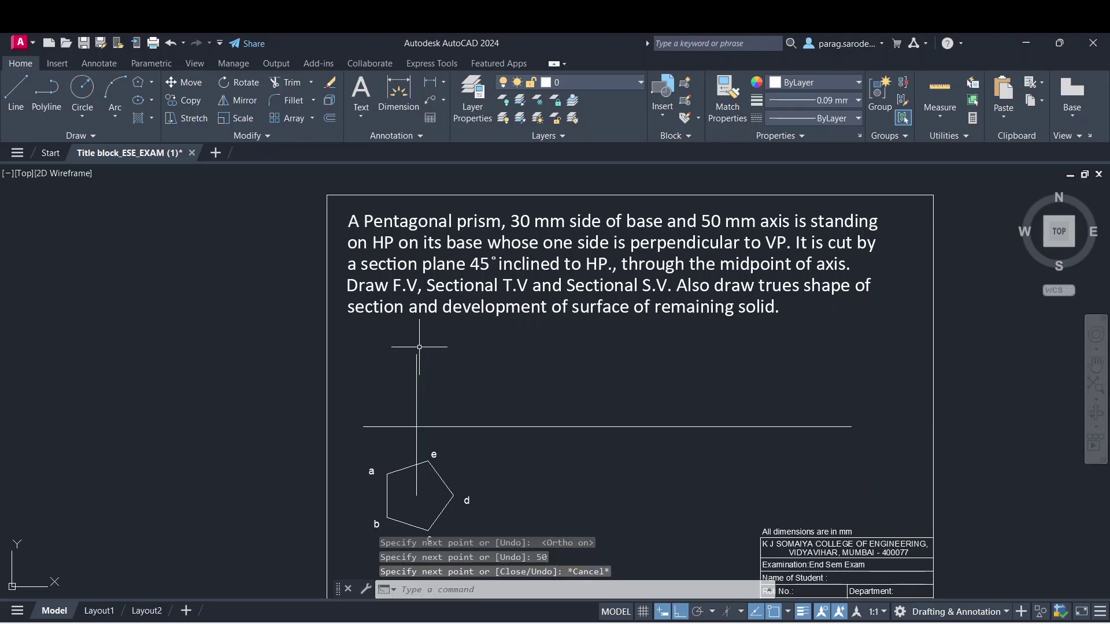
- Set the linetype of both vertical axis segments to CENTER
{"action": "left_click", "coordinate": [416, 387]}
{"action": "left_click", "coordinate": [417, 480]}
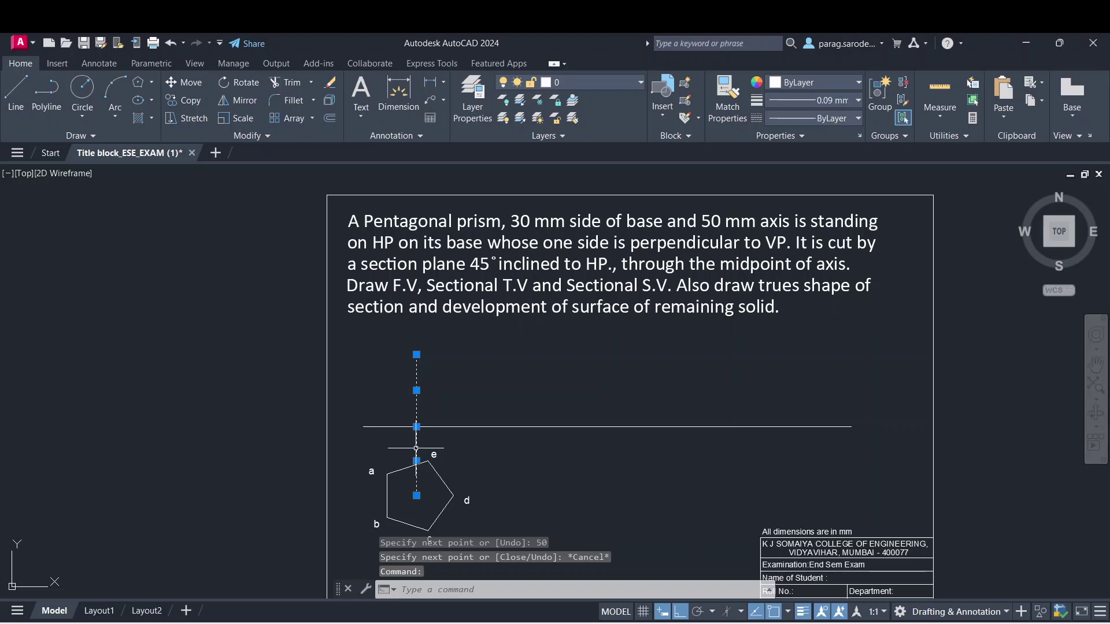
{"action": "left_click", "coordinate": [826, 116]}
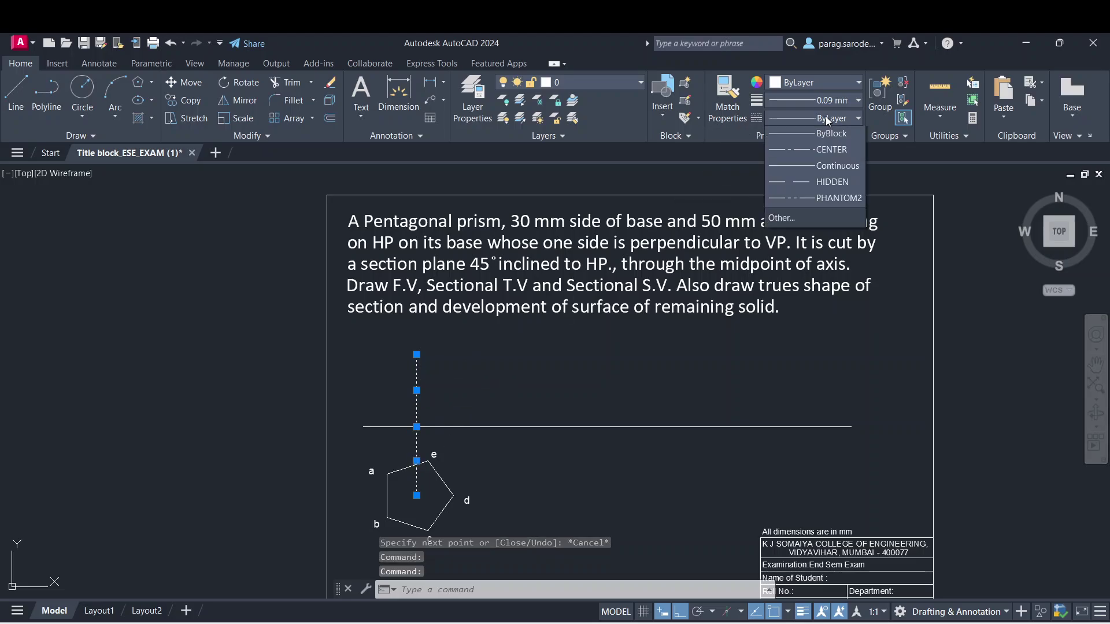
{"action": "left_click", "coordinate": [834, 170]}
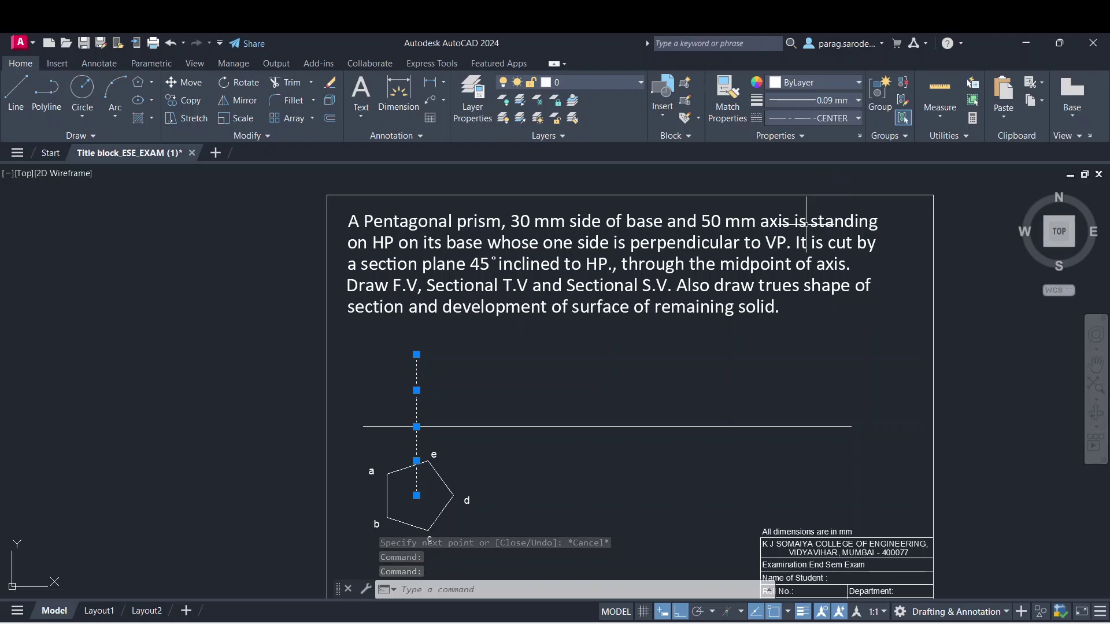
{"action": "key", "text": "Escape"}
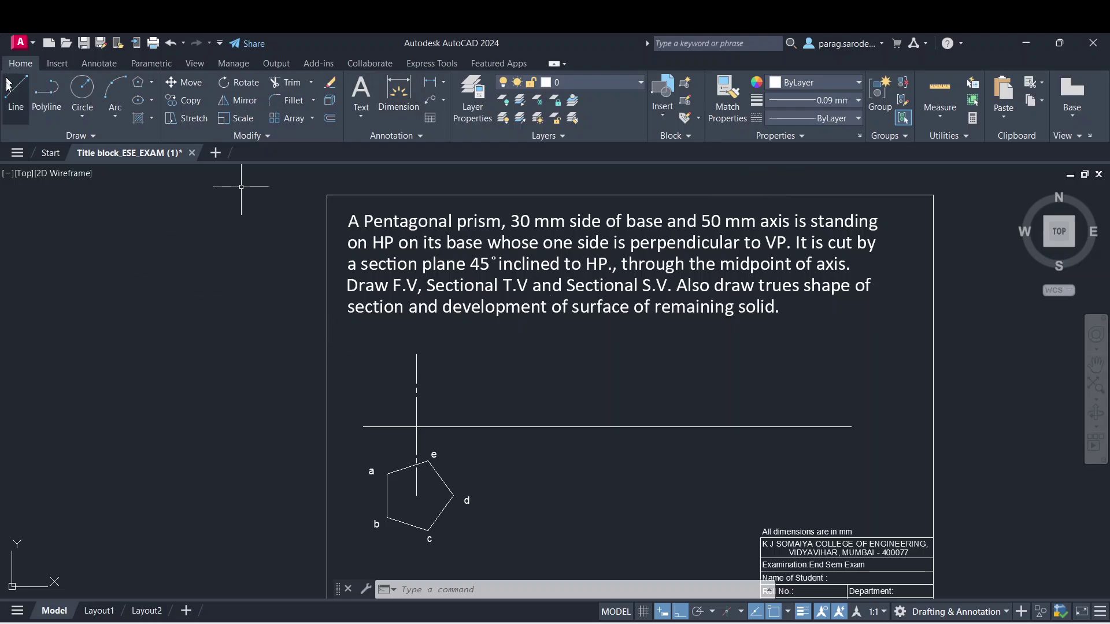
- Draw vertical projectors from pentagon vertices a and d up to the horizontal reference line
{"action": "left_click", "coordinate": [8, 107]}
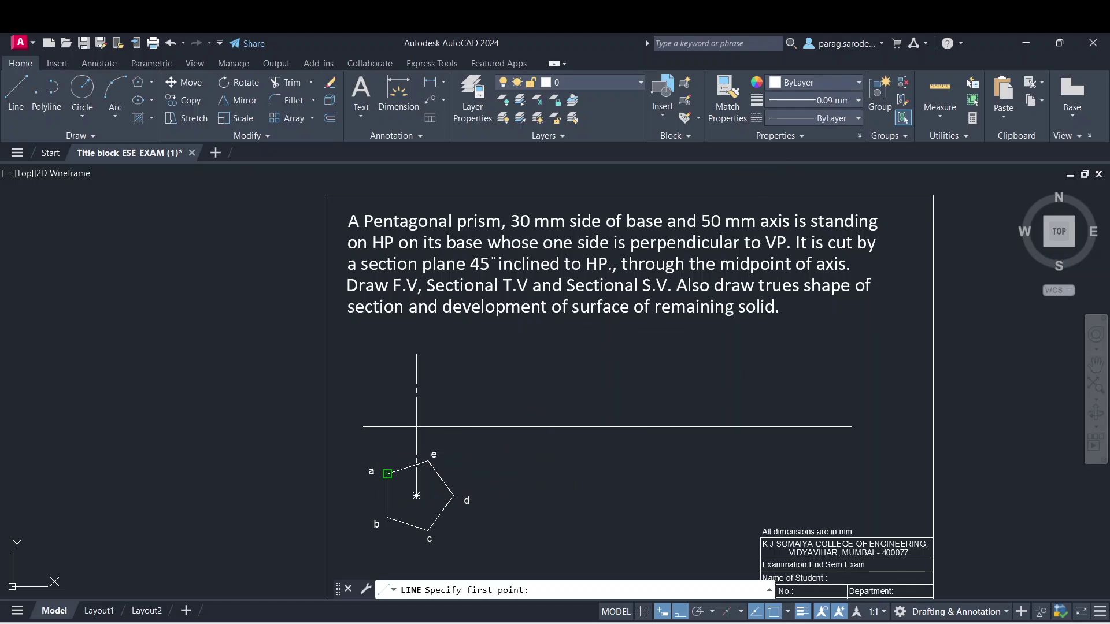
{"action": "left_click", "coordinate": [386, 472]}
{"action": "left_click", "coordinate": [388, 424]}
{"action": "key", "text": "Escape"}
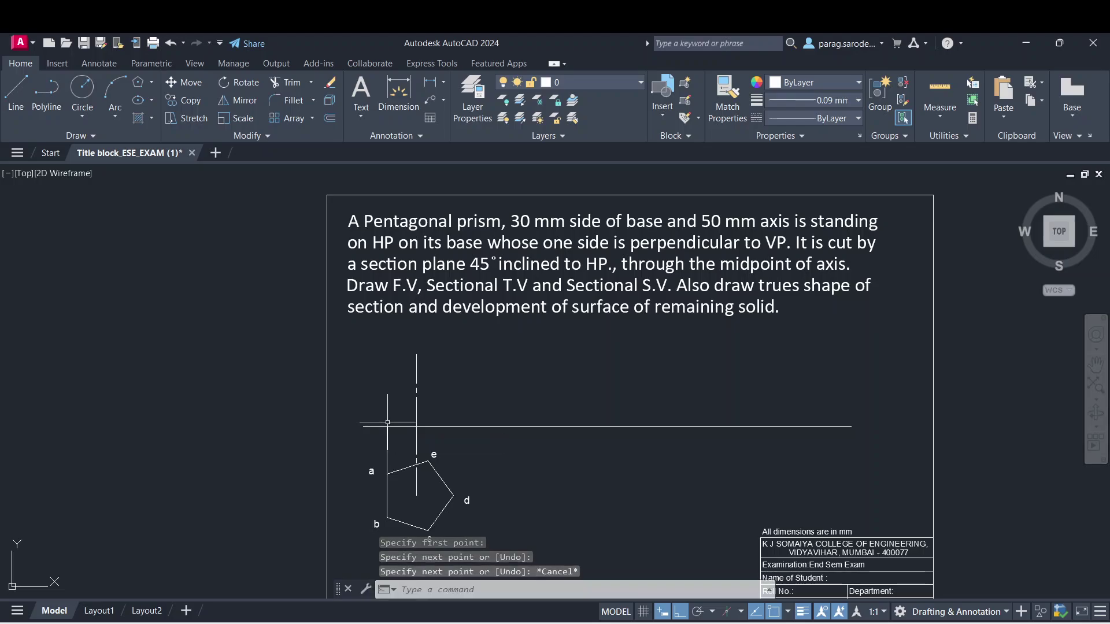
{"action": "key", "text": "Return"}
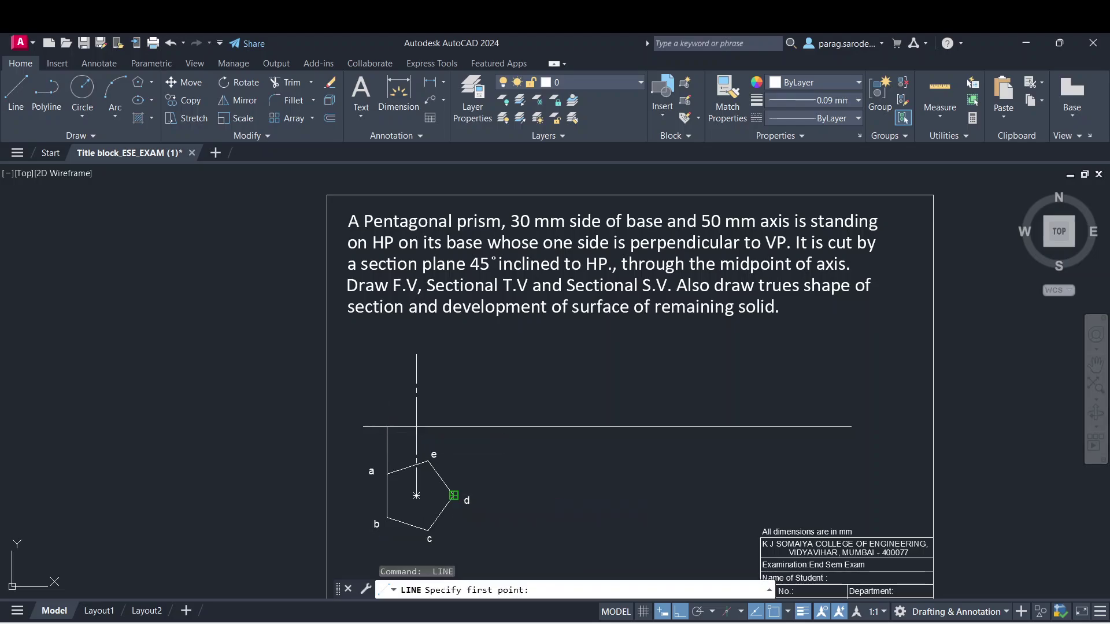
{"action": "left_click", "coordinate": [452, 495]}
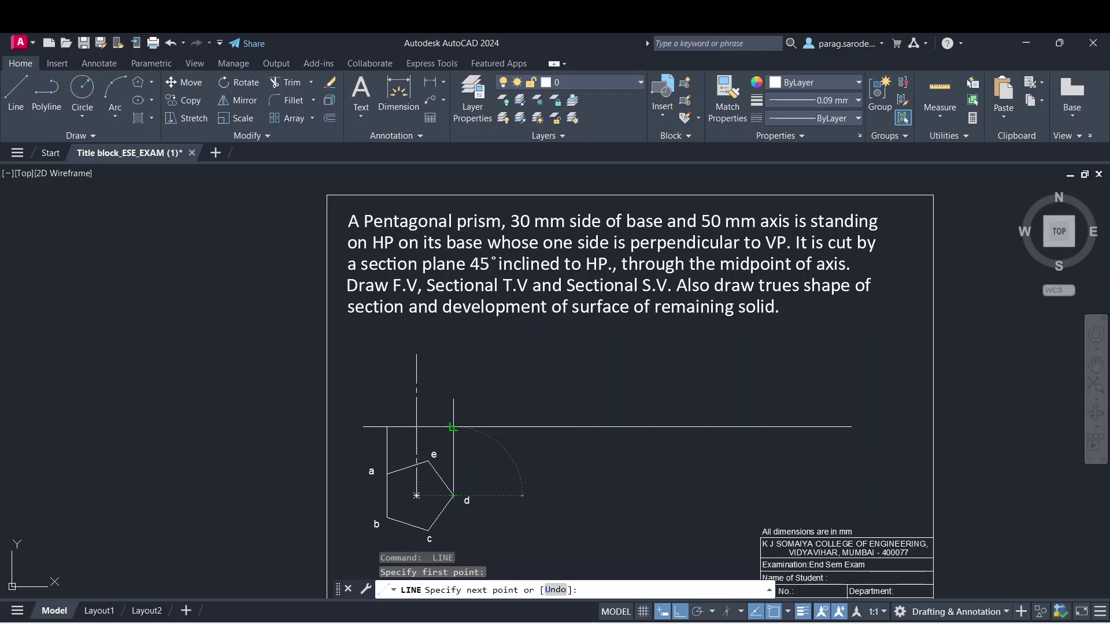
{"action": "left_click", "coordinate": [454, 427]}
{"action": "key", "text": "Return"}
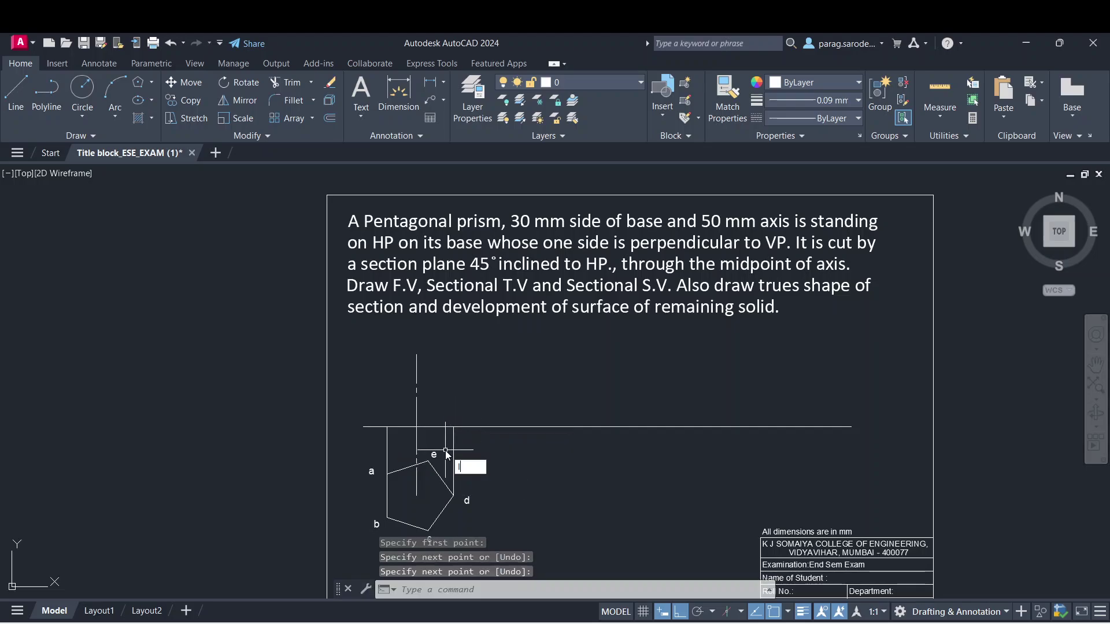
- Draw a vertical projector from pentagon vertex e up to the horizontal reference line
{"action": "key", "text": "Return"}
{"action": "left_click", "coordinate": [428, 460]}
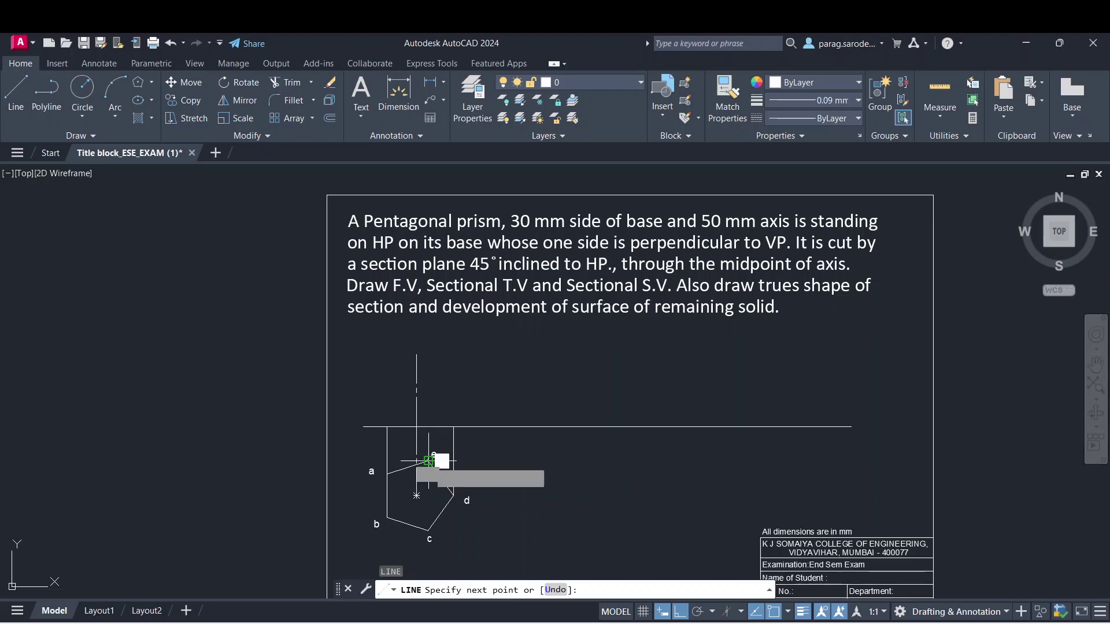
{"action": "left_click", "coordinate": [427, 427]}
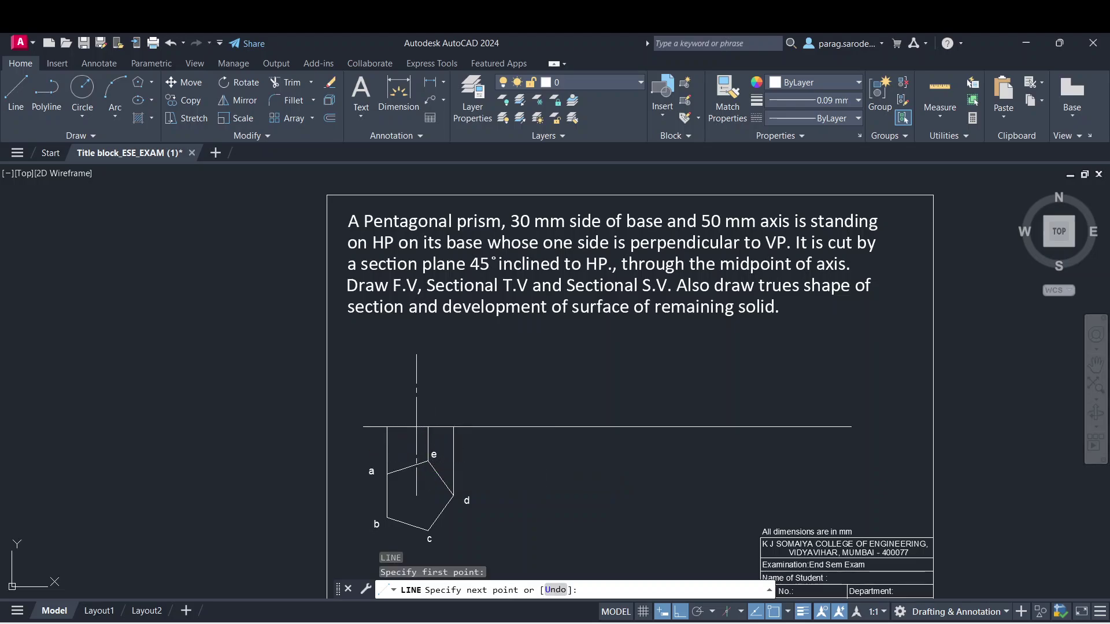
{"action": "key", "text": "Escape"}
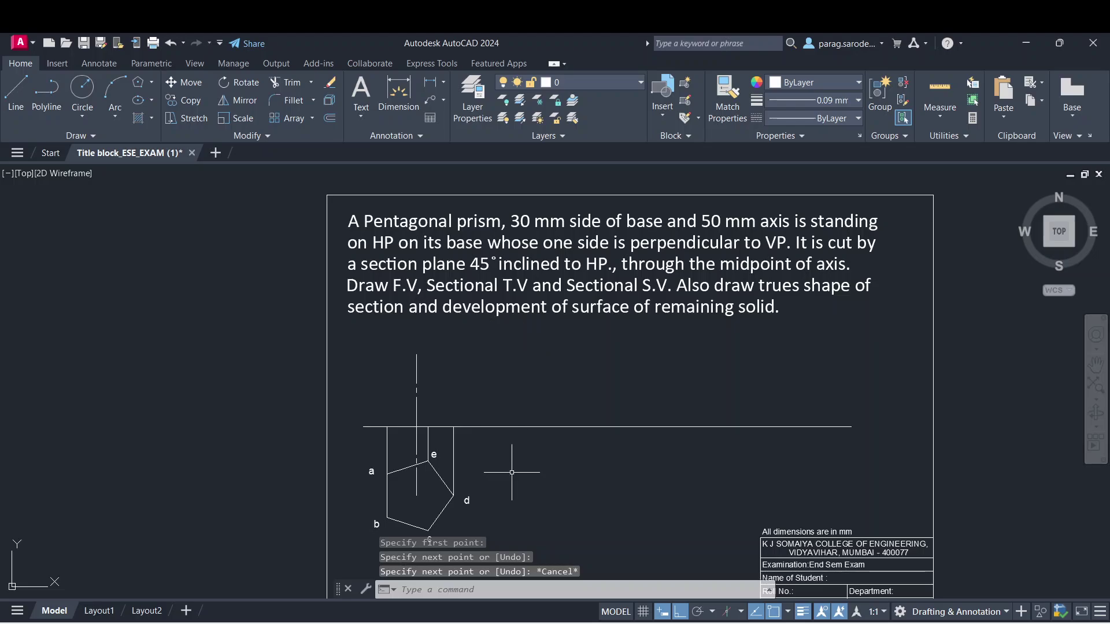
{"action": "mouse_move", "coordinate": [541, 623]}
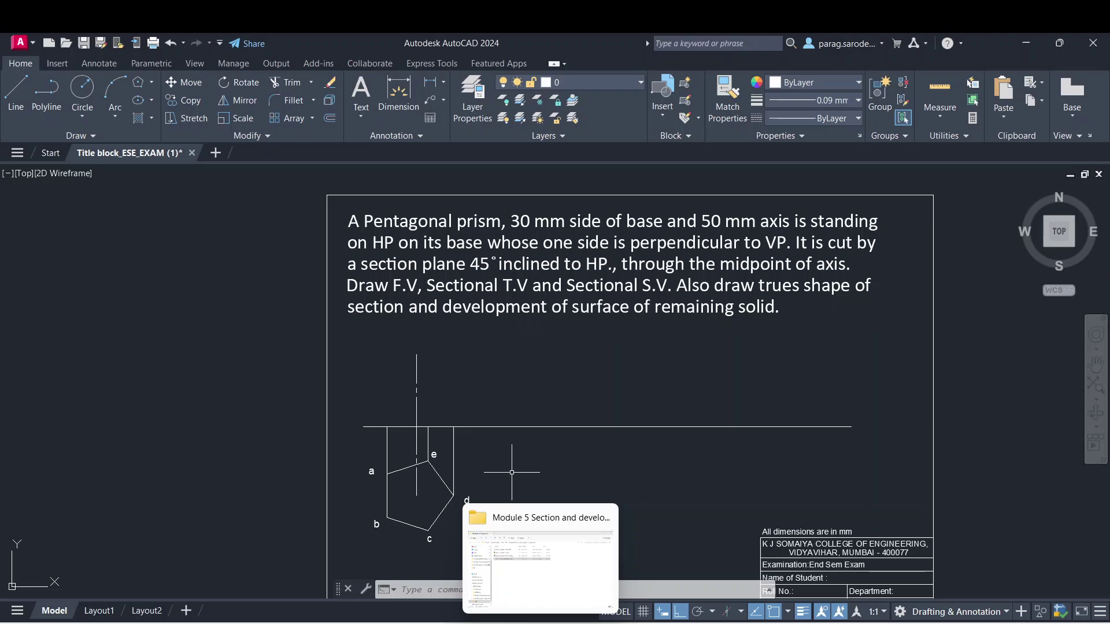
{"action": "key", "text": "Escape"}
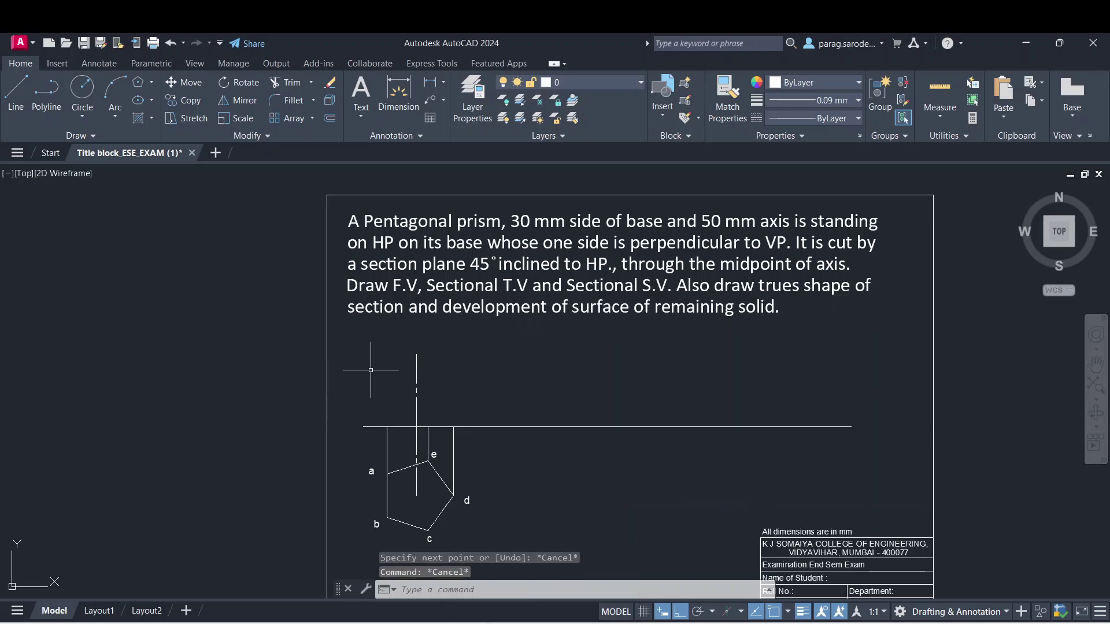
- Draw the front view outline above the reference line, 50 mm high, spanning from the projector of a to the projector of d
{"action": "left_click", "coordinate": [16, 91]}
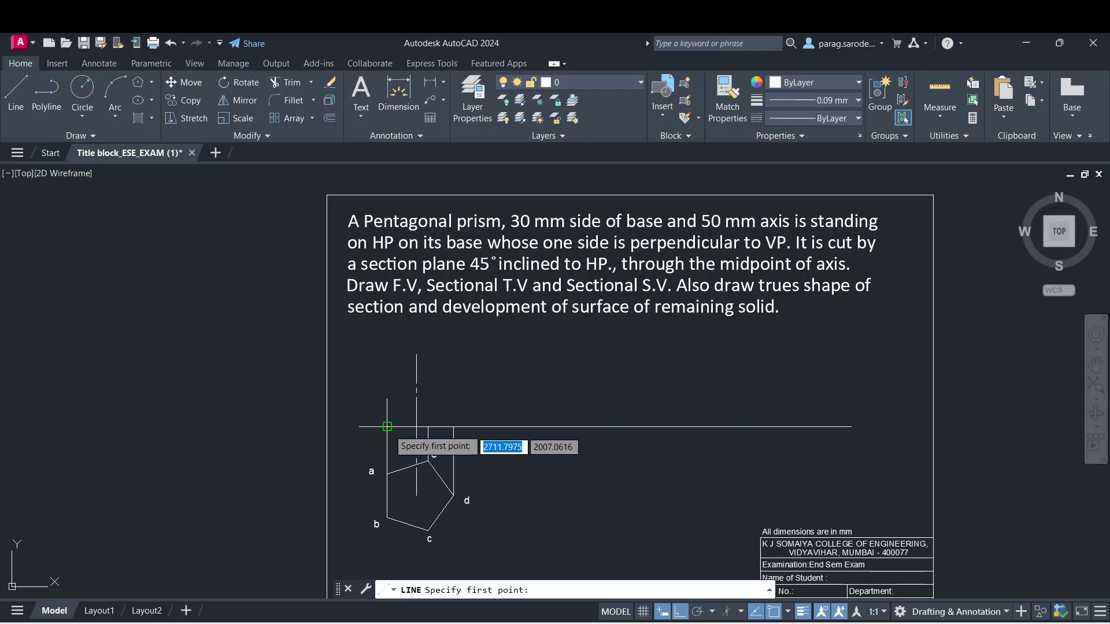
{"action": "left_click", "coordinate": [387, 426]}
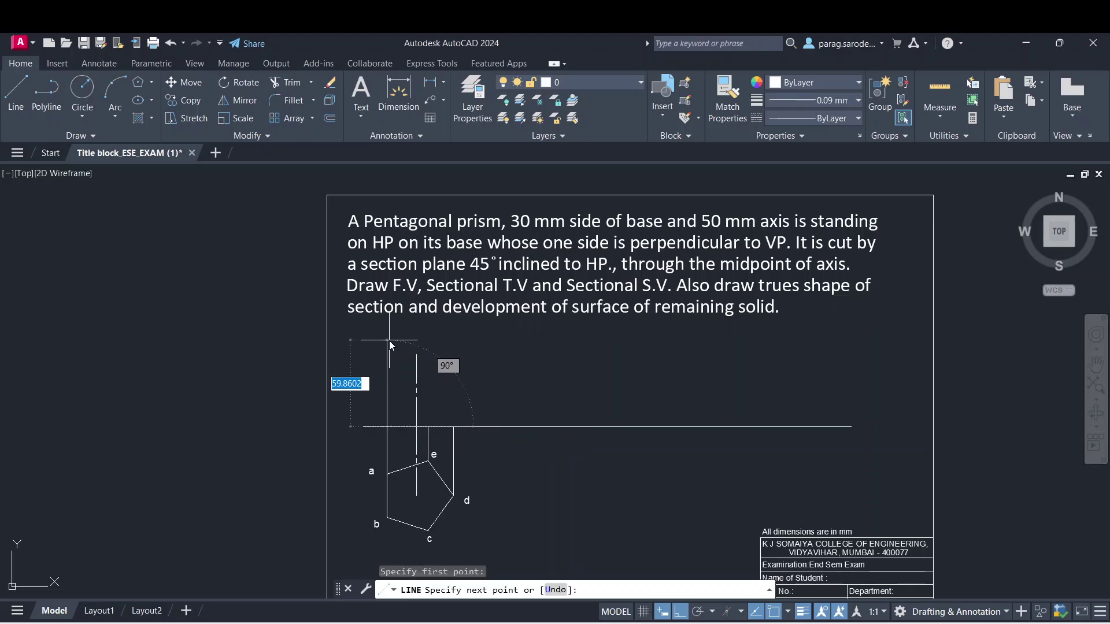
{"action": "type", "text": "50"}
{"action": "key", "text": "Return"}
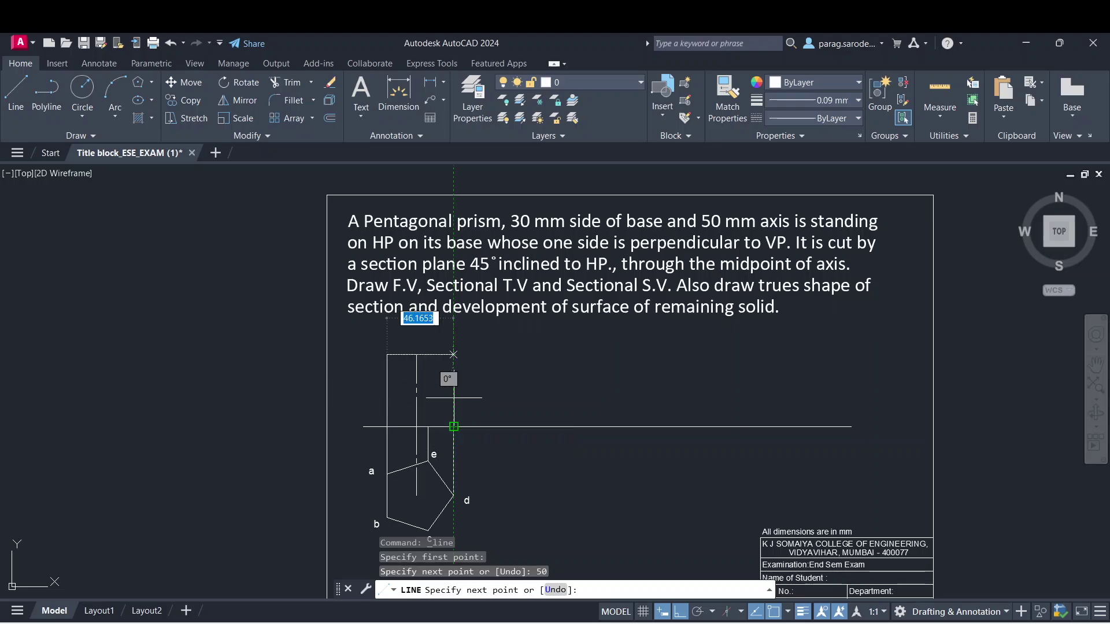
{"action": "left_click", "coordinate": [454, 354]}
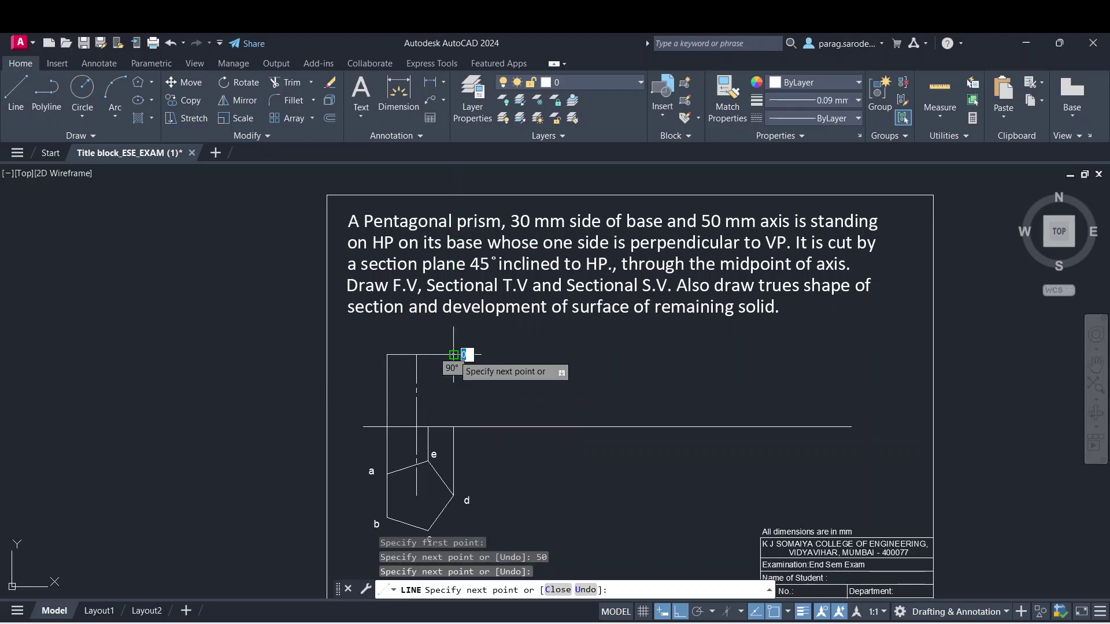
{"action": "left_click", "coordinate": [454, 426]}
{"action": "key", "text": "Escape"}
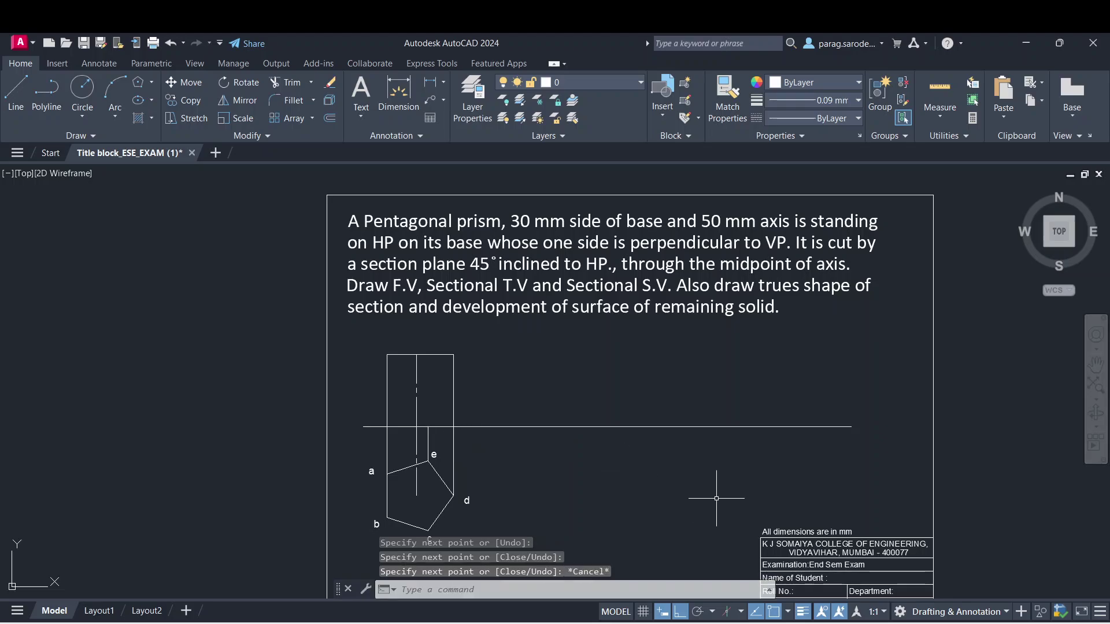
{"action": "left_click", "coordinate": [786, 613]}
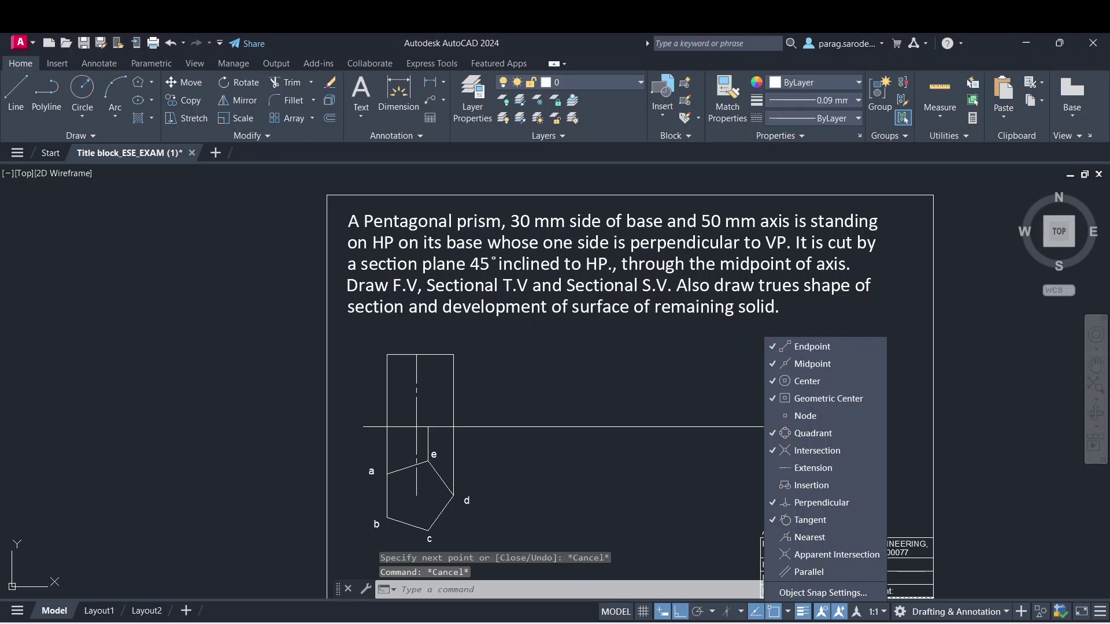
{"action": "left_click", "coordinate": [821, 593]}
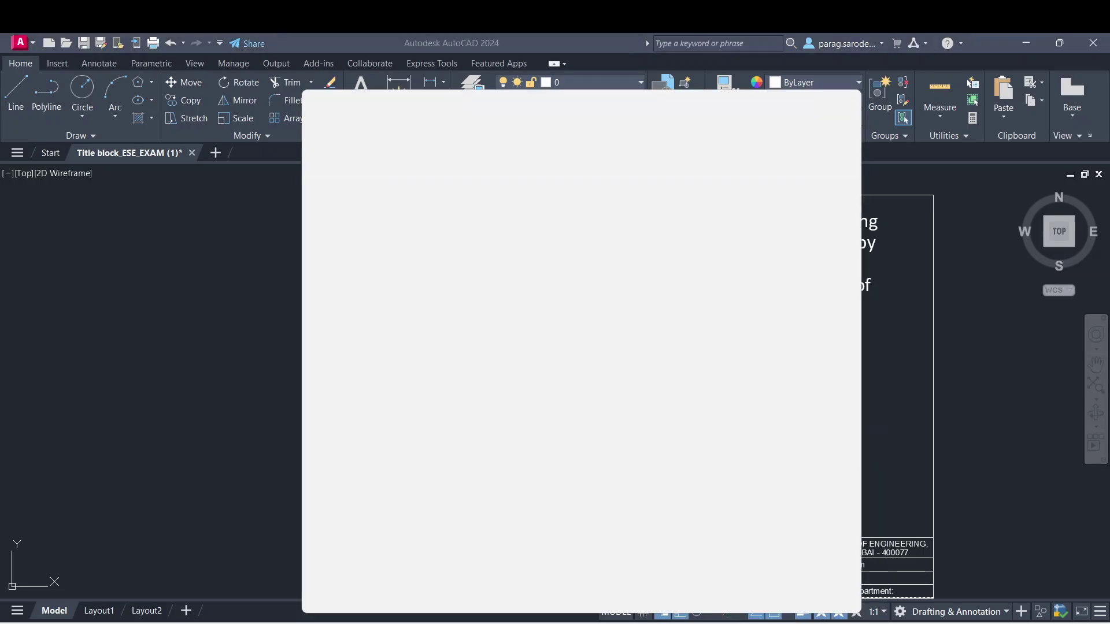
{"action": "type", "text": "magni"}
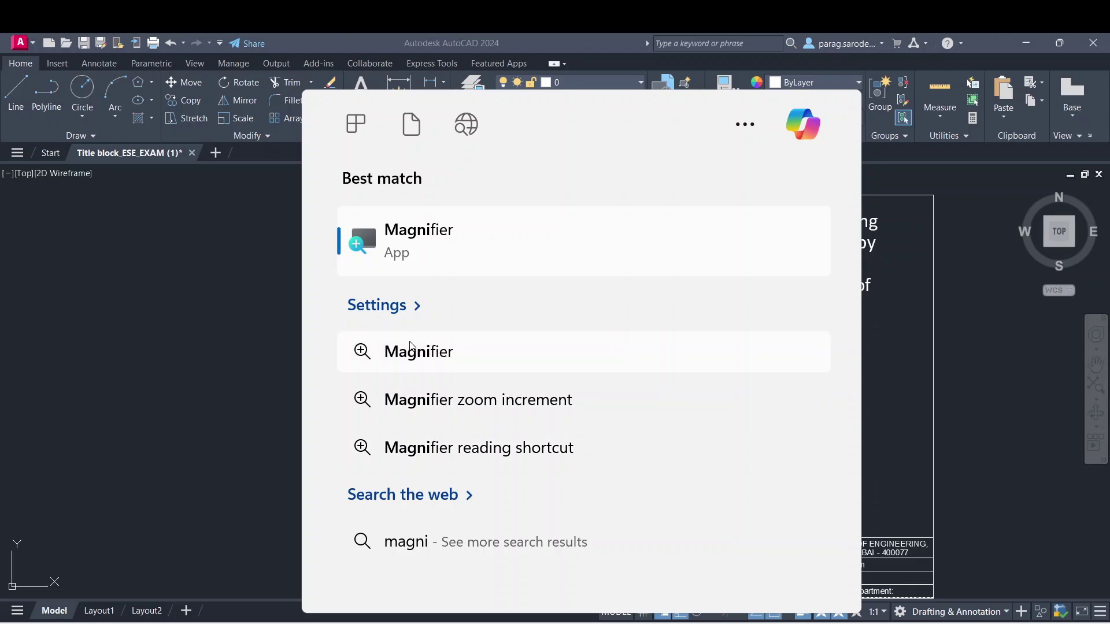
{"action": "left_click", "coordinate": [584, 352]}
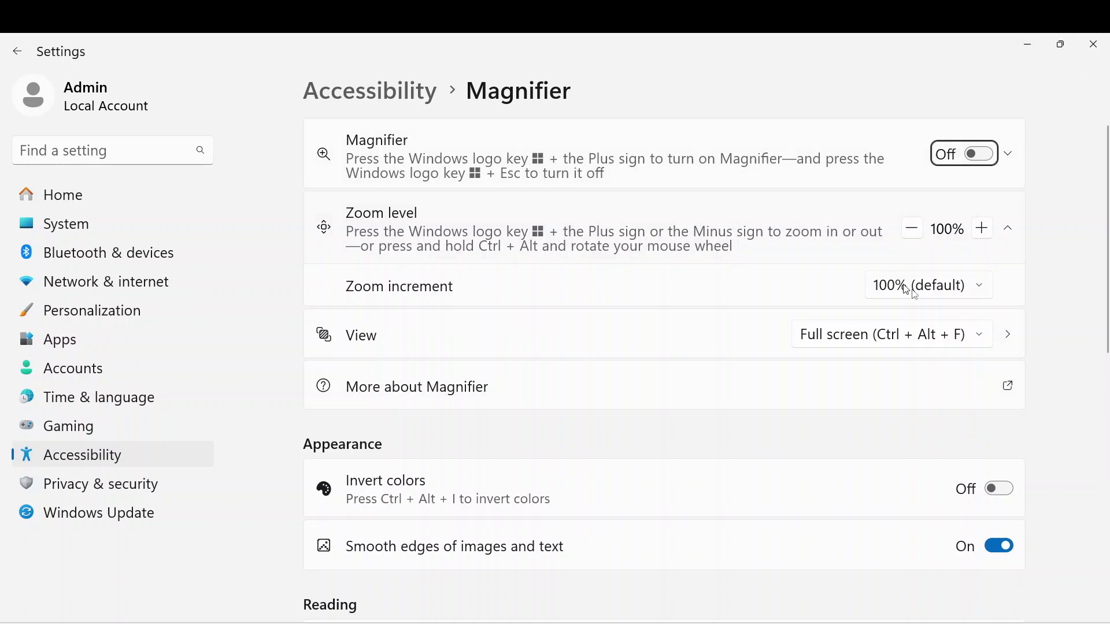
{"action": "left_click", "coordinate": [929, 298]}
{"action": "left_click", "coordinate": [1034, 219]}
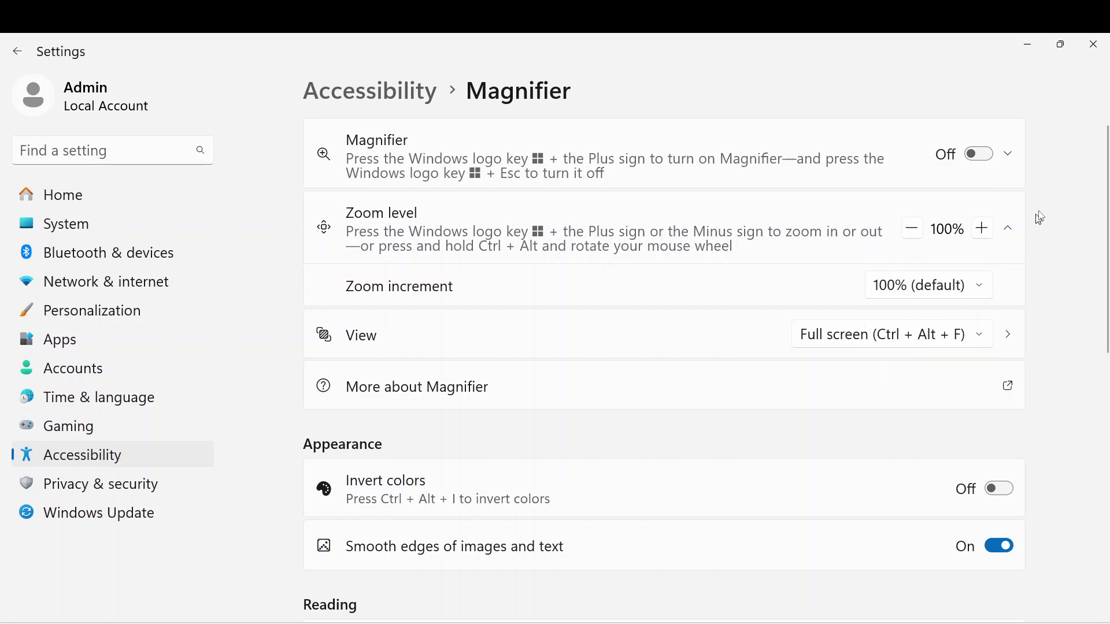
{"action": "left_click", "coordinate": [1093, 44]}
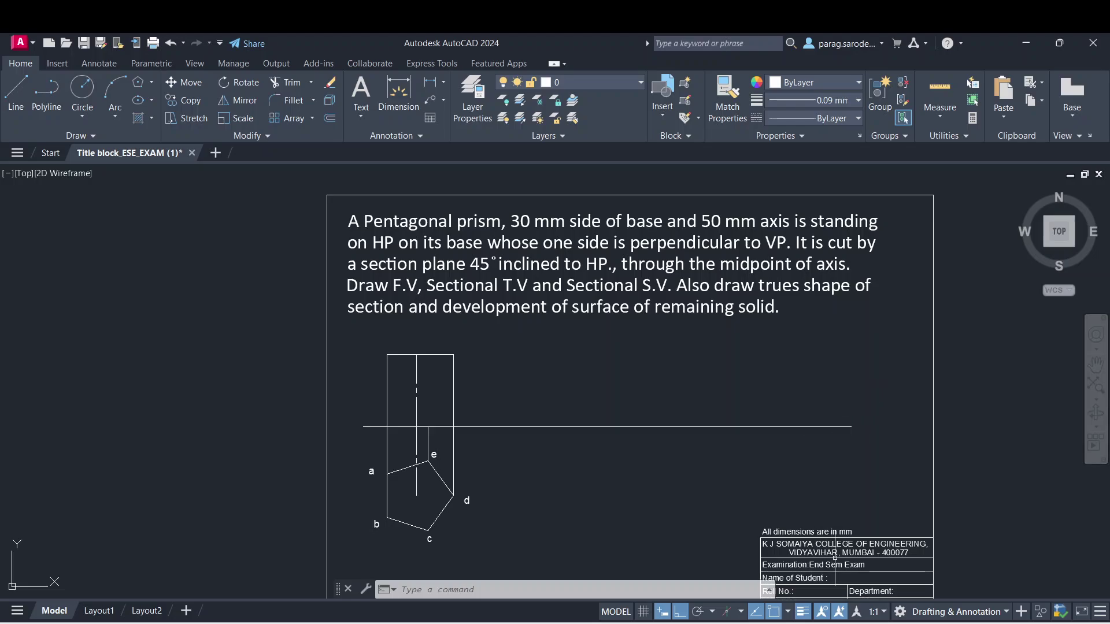
{"action": "scroll", "coordinate": [835, 557], "scroll_direction": "up", "scroll_amount": 2}
{"action": "scroll", "coordinate": [682, 558], "scroll_direction": "down", "scroll_amount": 2}
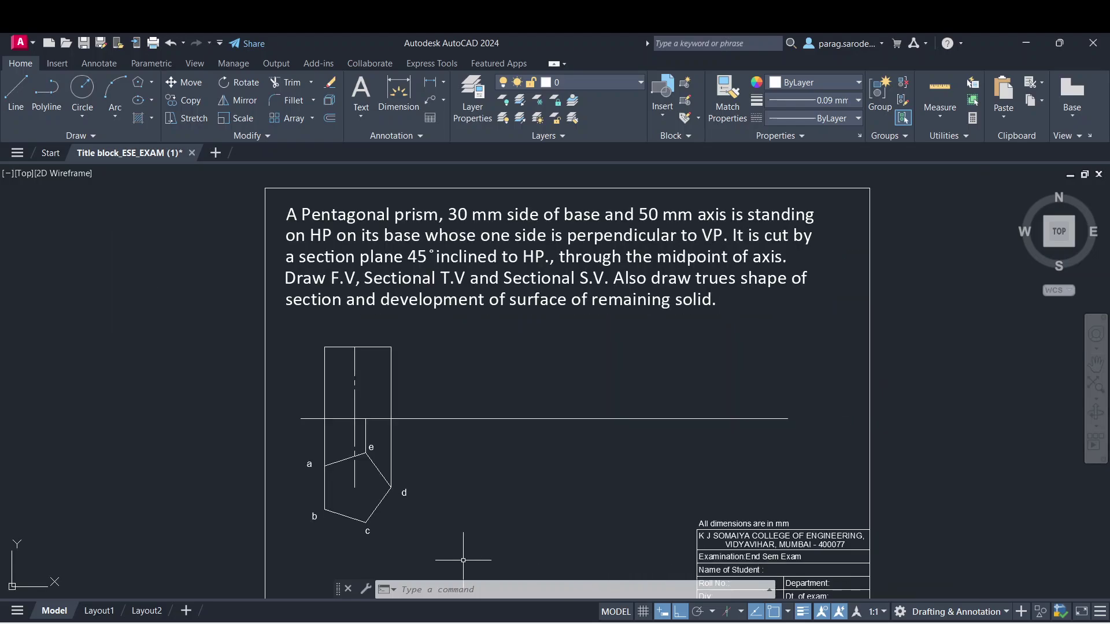
{"action": "left_click", "coordinate": [408, 623]}
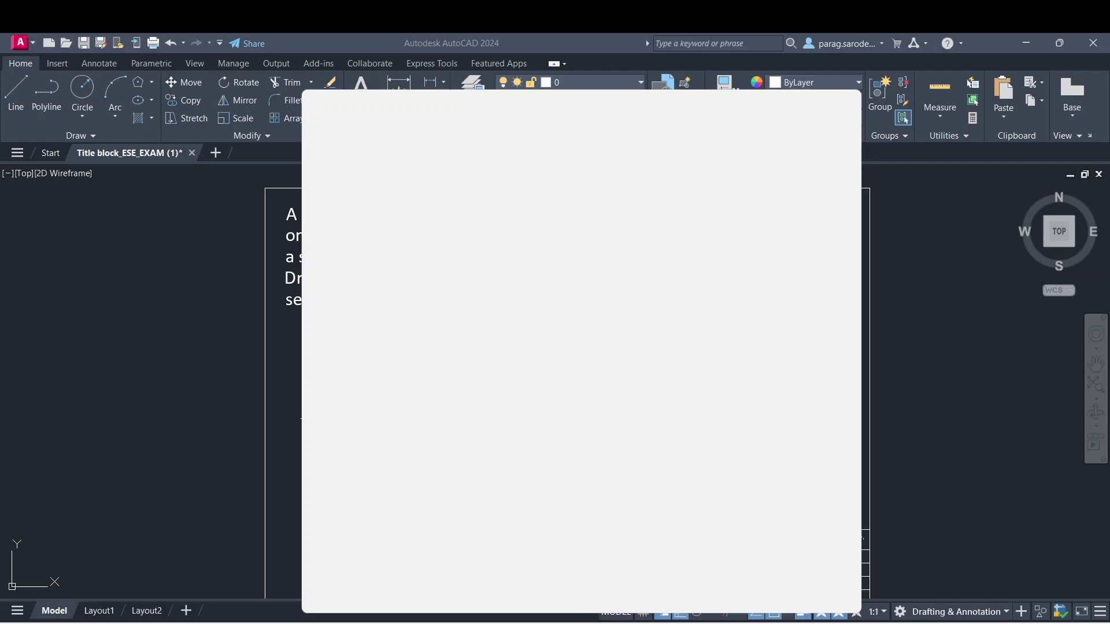
{"action": "type", "text": "magn"}
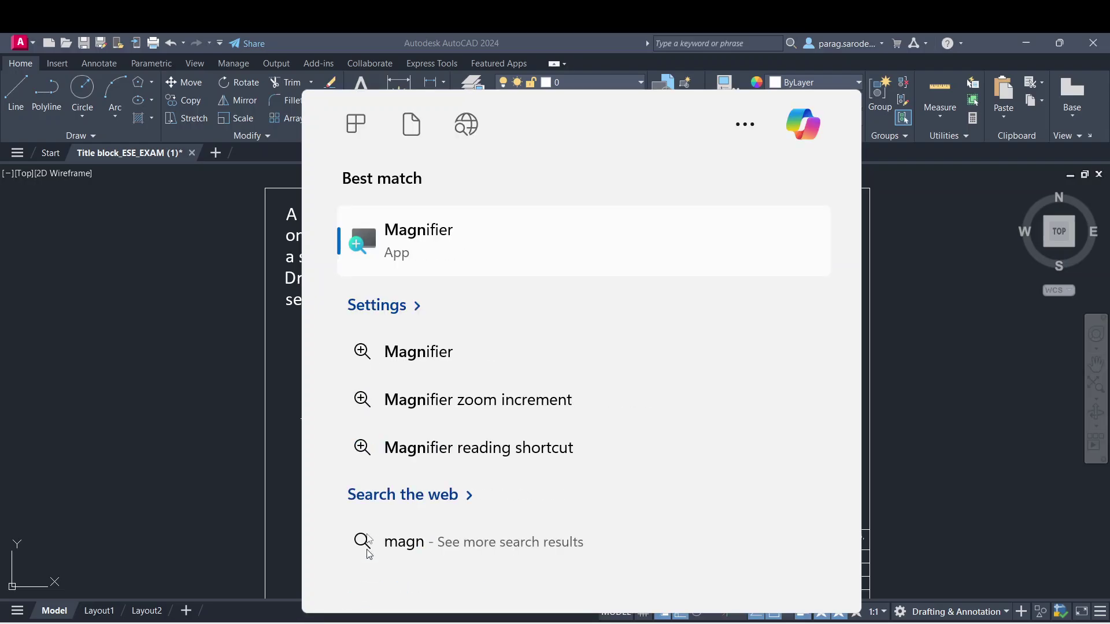
{"action": "left_click", "coordinate": [431, 344]}
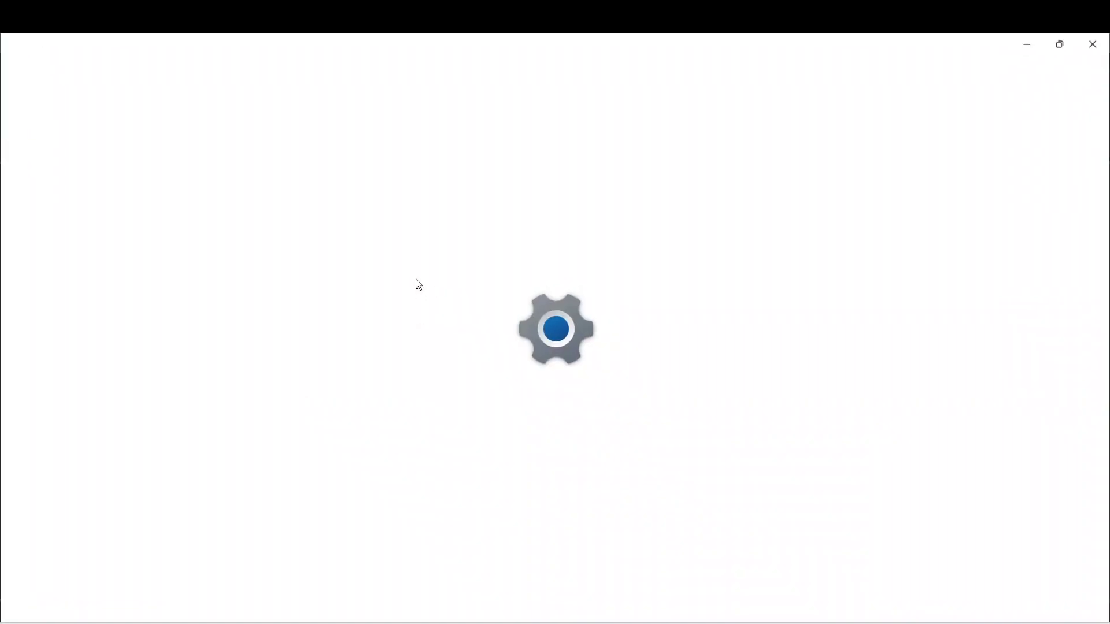
{"action": "left_click", "coordinate": [1092, 46]}
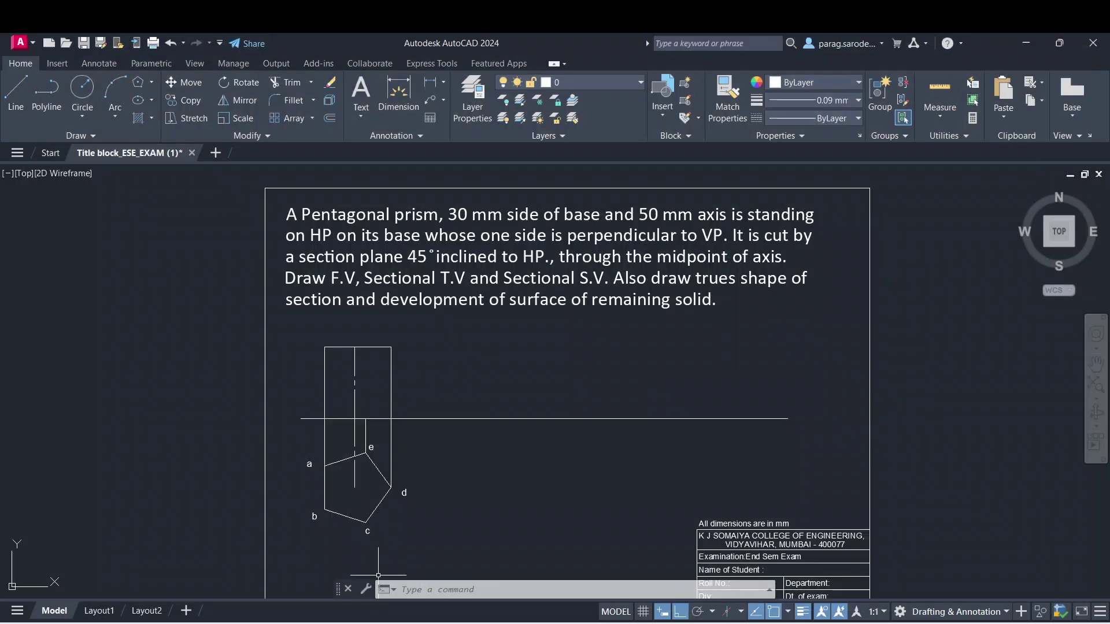
- Launch the Windows Magnifier and enlarge the screen
{"action": "key", "text": "super+s"}
{"action": "type", "text": "mag"}
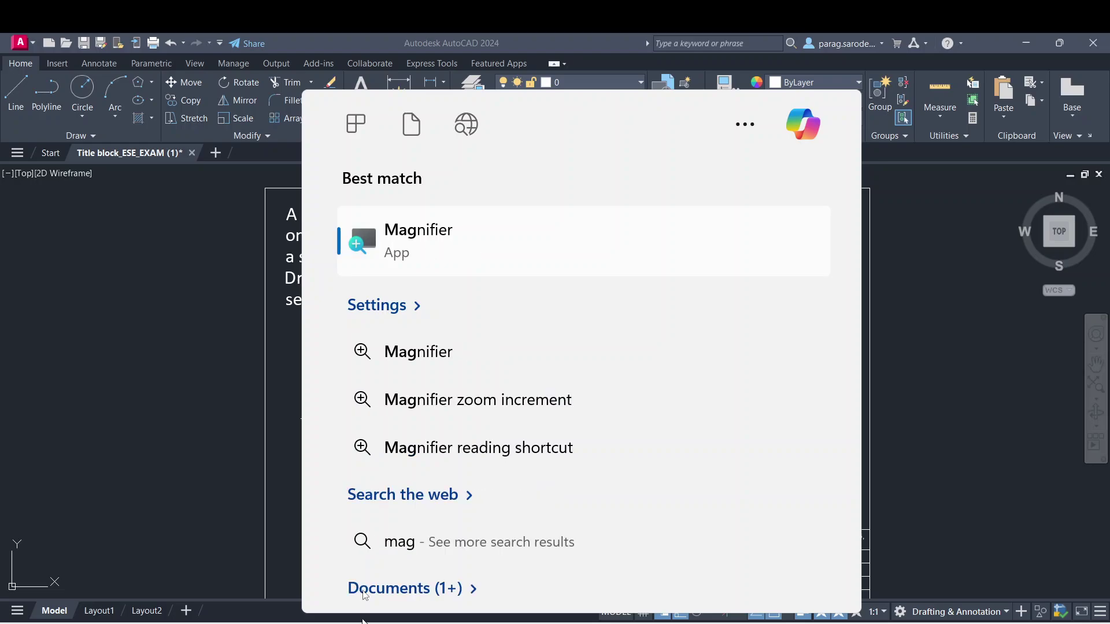
{"action": "left_click", "coordinate": [555, 354]}
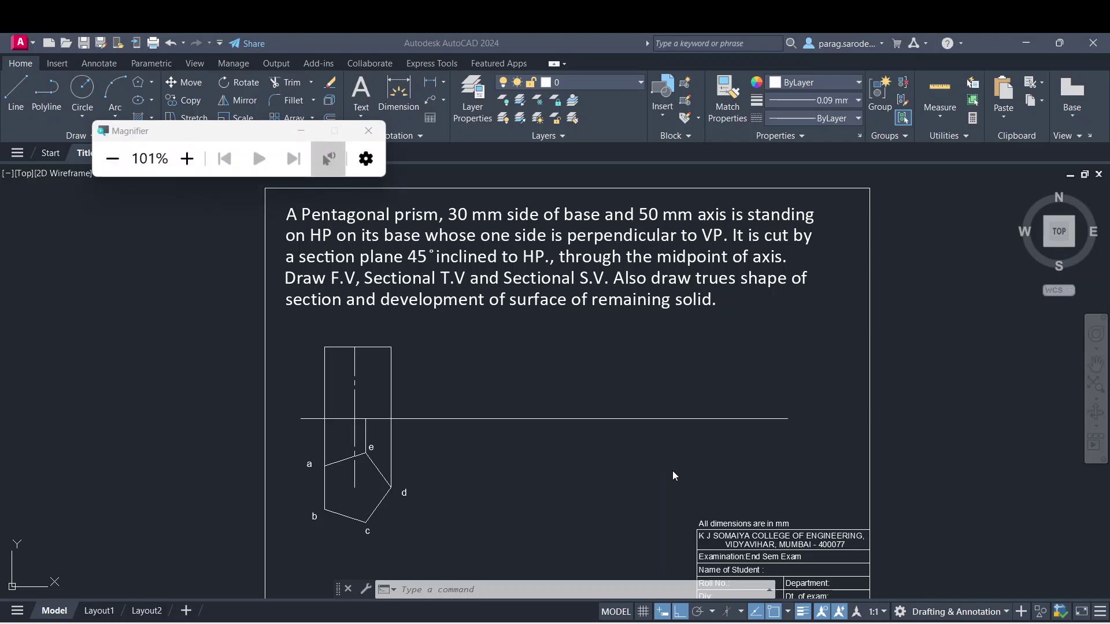
{"action": "left_click", "coordinate": [187, 159]}
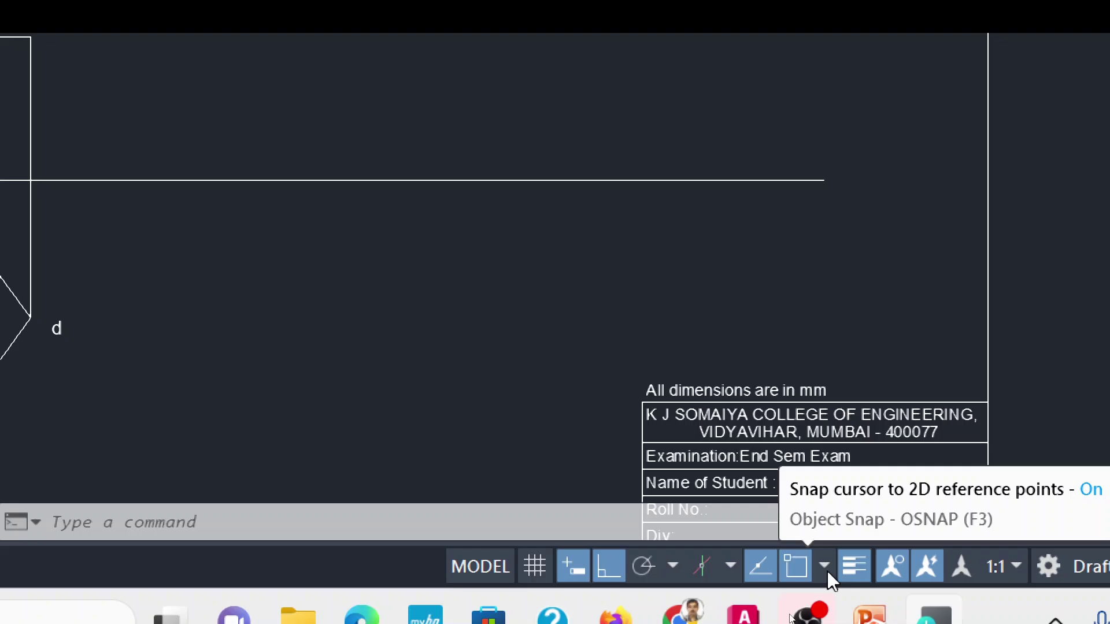
- Open the object snap settings, review which snap modes are enabled, and close them without changes
{"action": "left_click", "coordinate": [825, 565]}
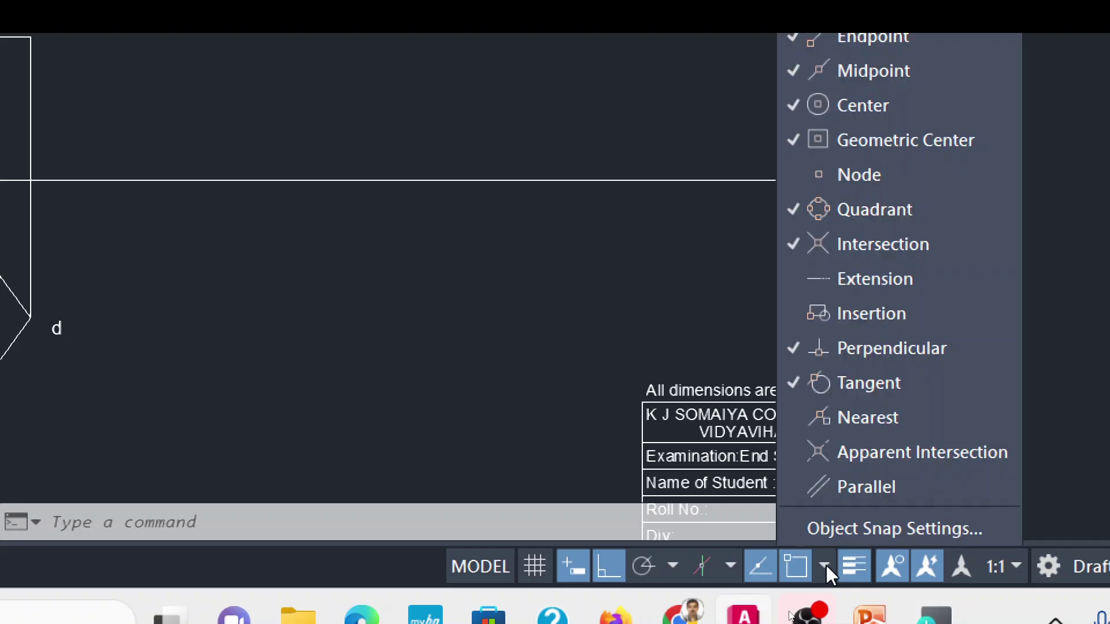
{"action": "left_click", "coordinate": [873, 533]}
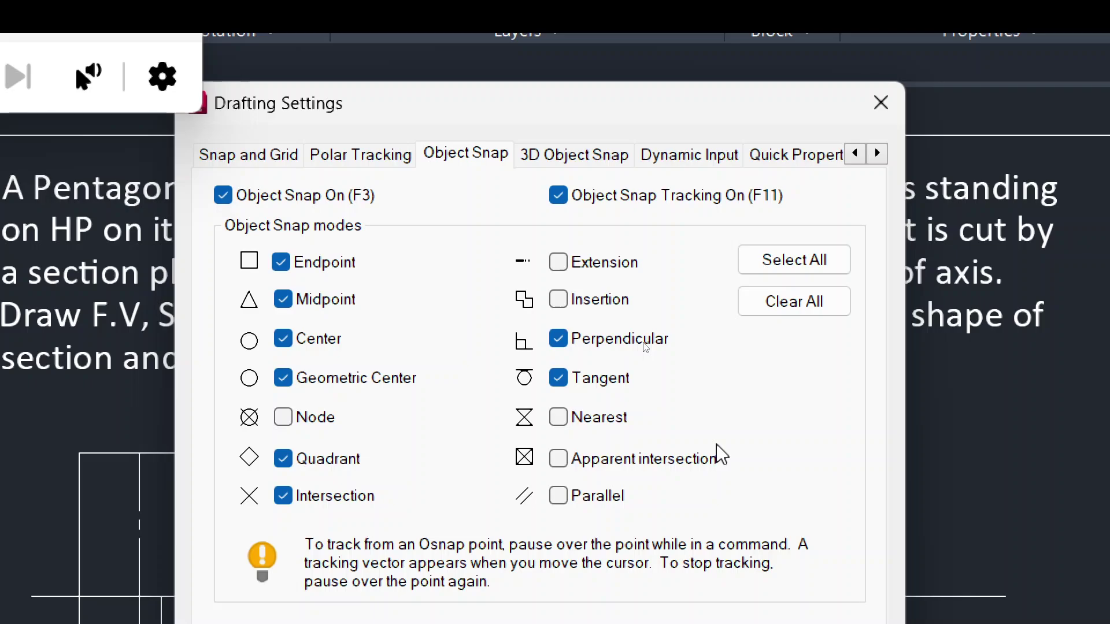
{"action": "key", "text": "super+minus"}
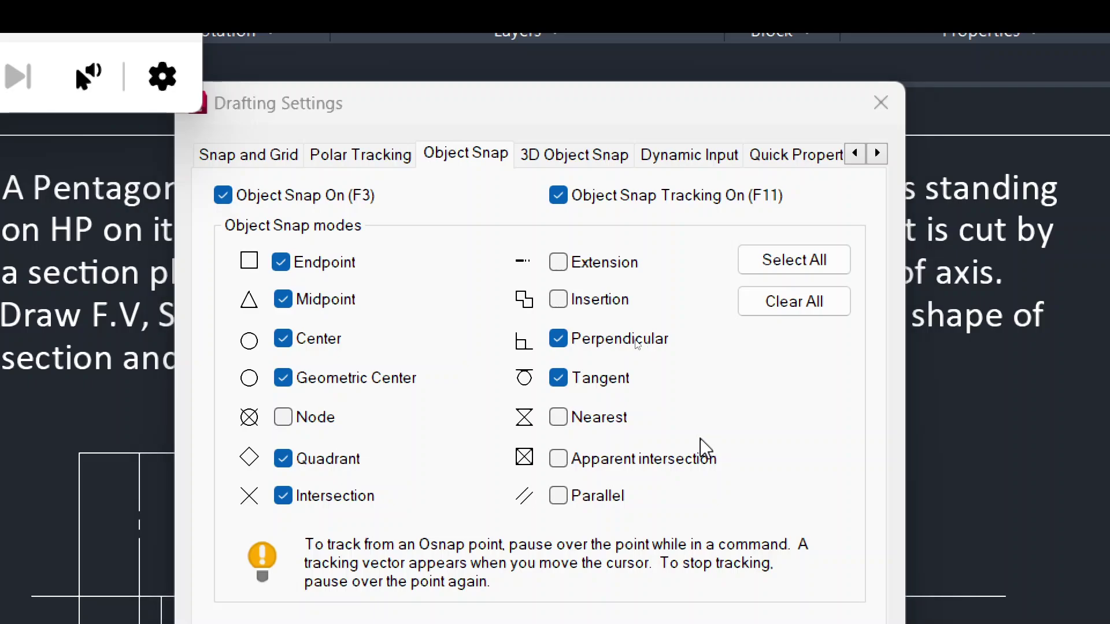
{"action": "key", "text": "super+Tab"}
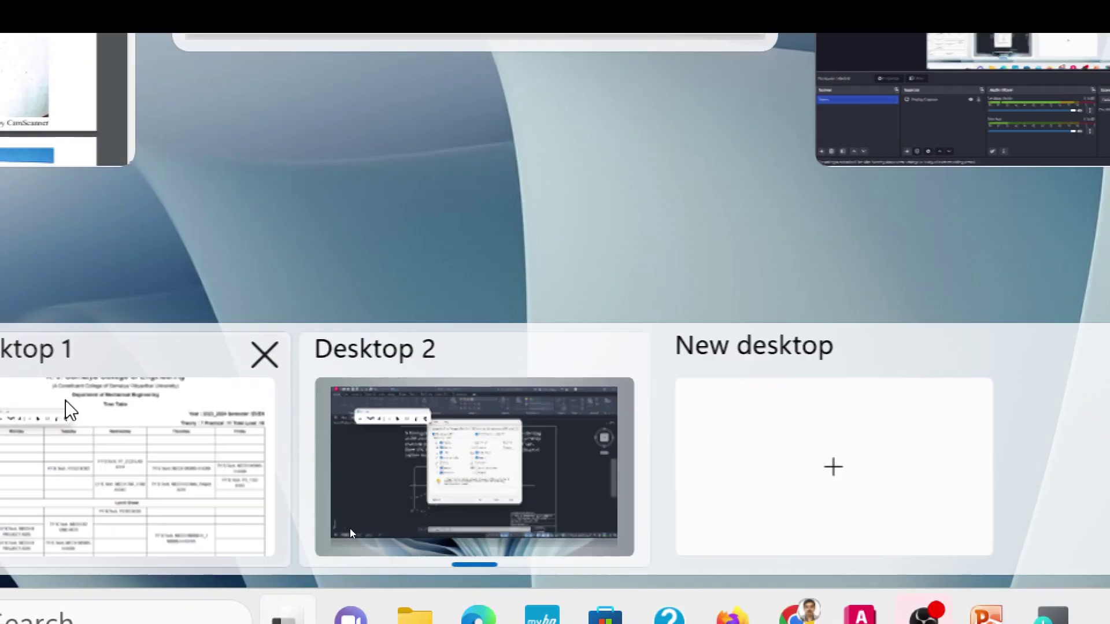
{"action": "left_click", "coordinate": [349, 528]}
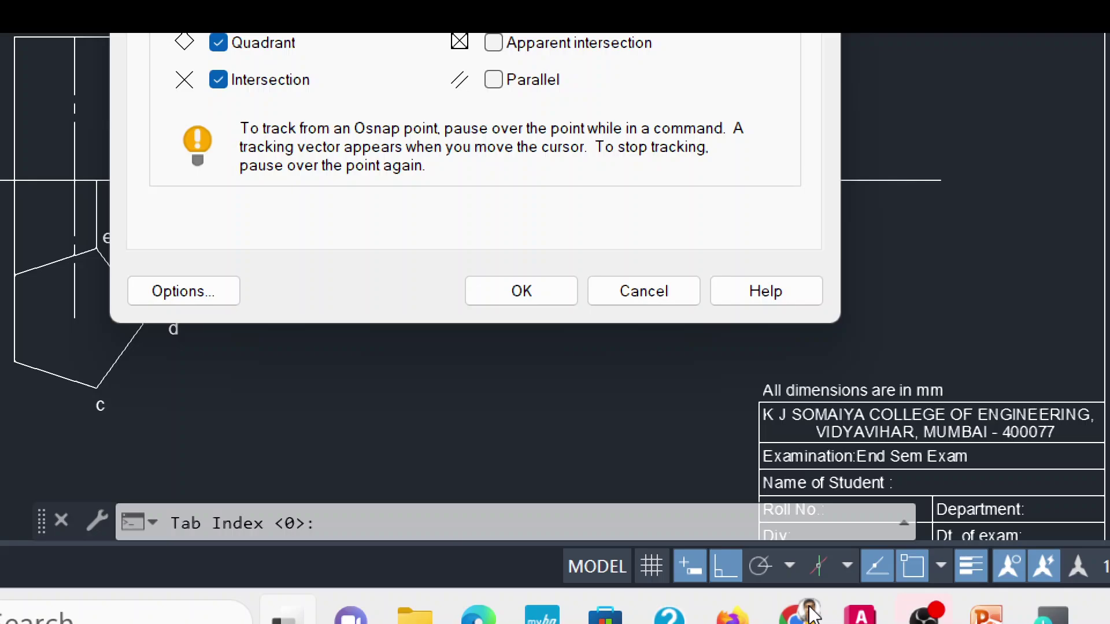
{"action": "mouse_move", "coordinate": [811, 613]}
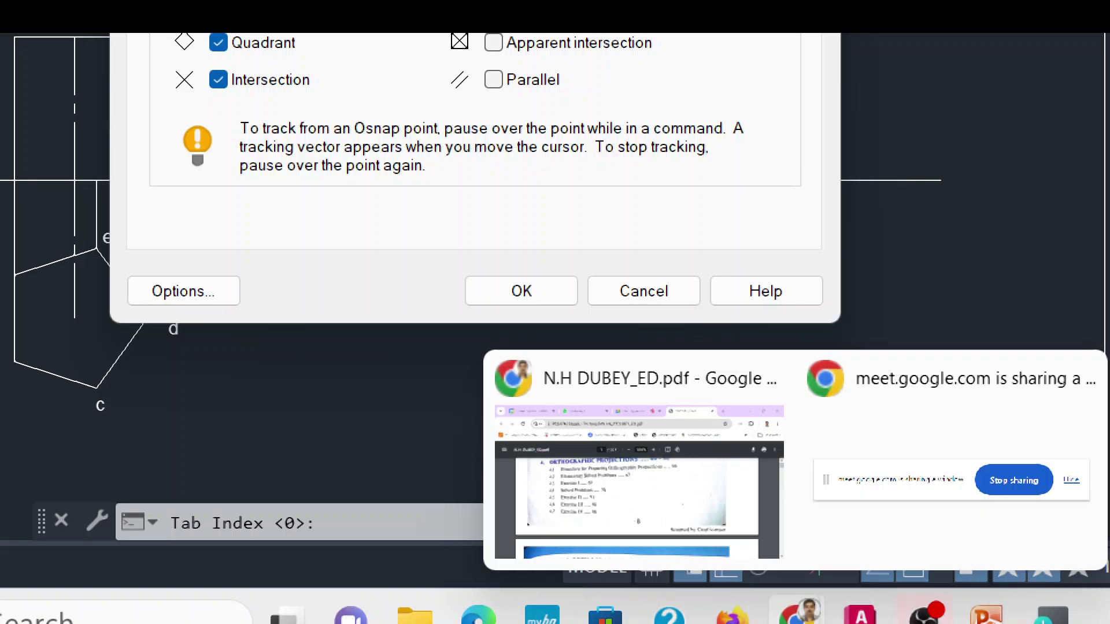
{"action": "left_click", "coordinate": [591, 438]}
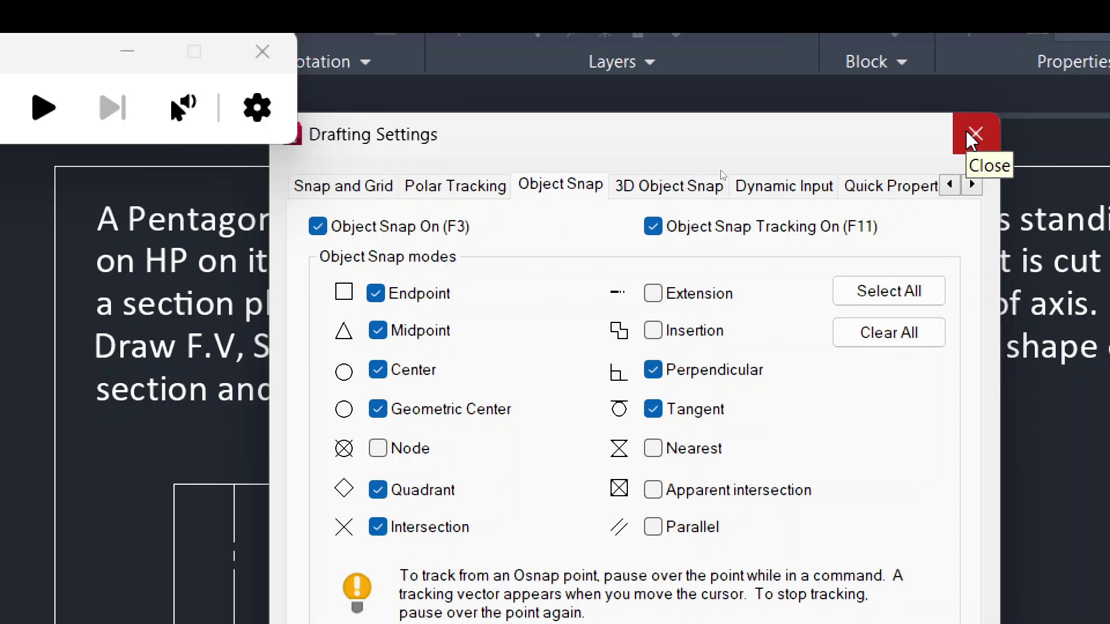
{"action": "left_click", "coordinate": [972, 139]}
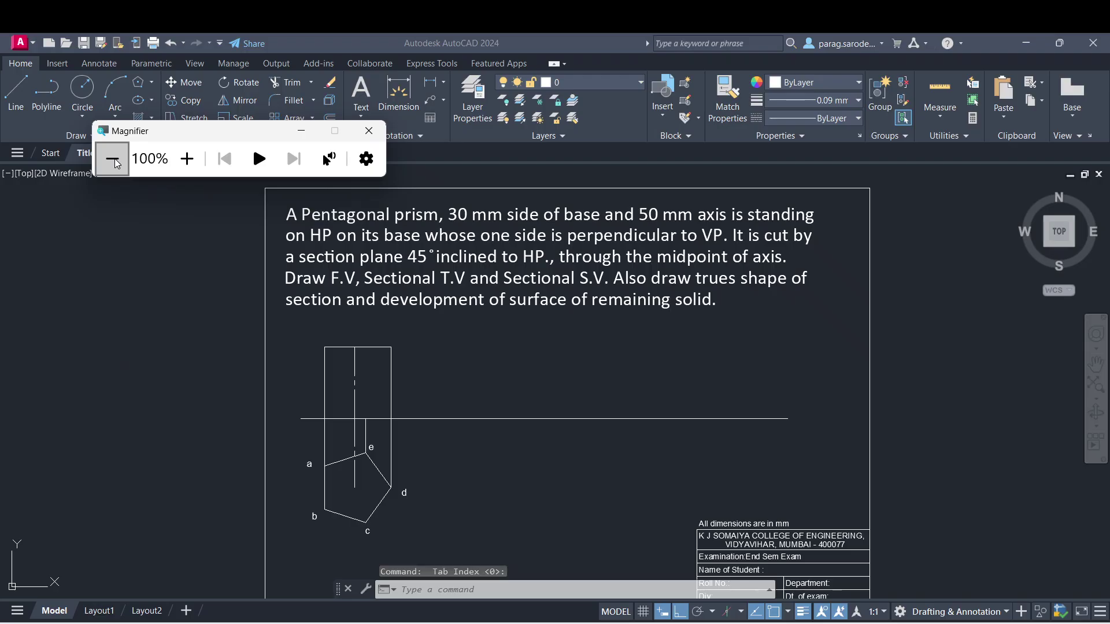
- Magnify the screen to examine the object snap and object snap tracking options in Drafting Settings, and return to normal magnification
{"action": "left_click", "coordinate": [186, 158]}
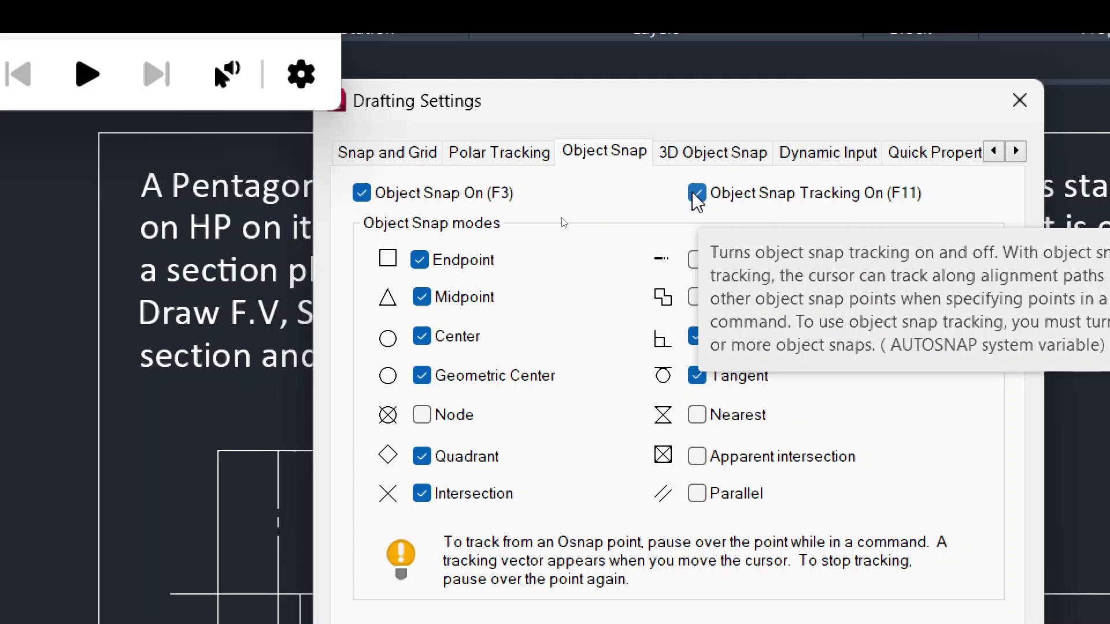
{"action": "left_click_drag", "start_coordinate": [865, 102], "coordinate": [689, 121]}
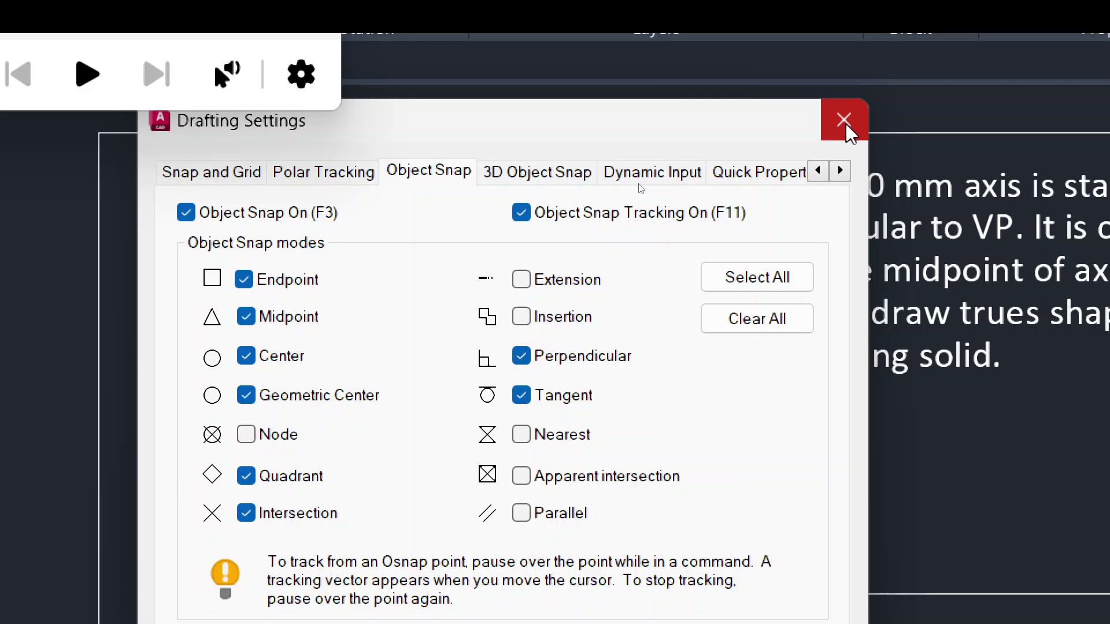
{"action": "left_click", "coordinate": [844, 121]}
{"action": "key", "text": "super+minus"}
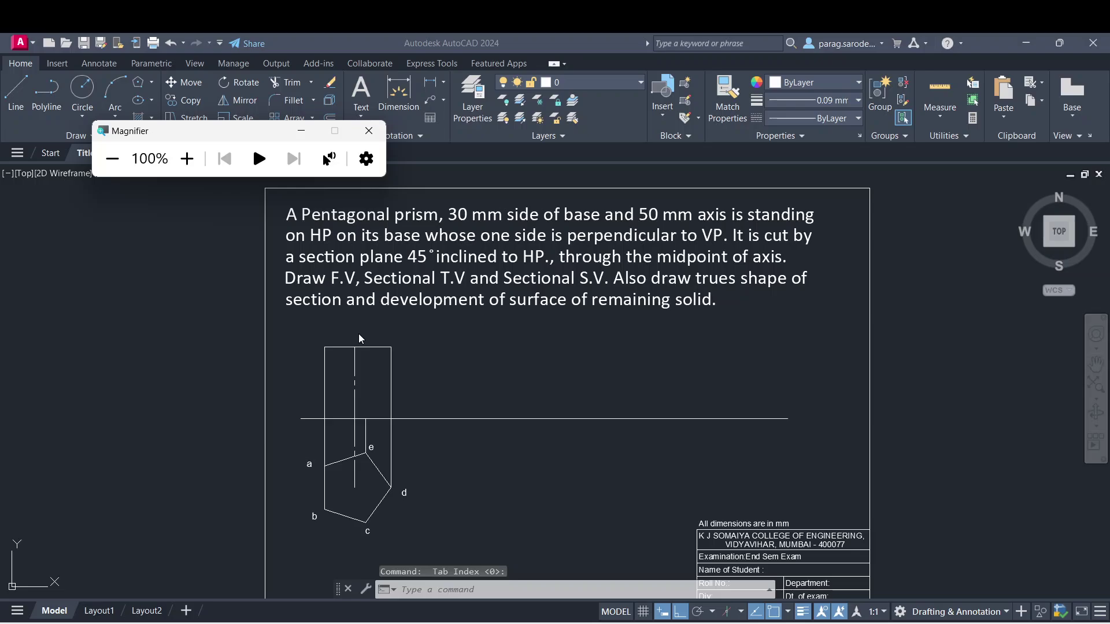
- Draw the front view's vertical edge for vertex e from the reference line up to the outline's top edge
{"action": "left_click", "coordinate": [359, 334]}
{"action": "type", "text": "l"}
{"action": "key", "text": "Return"}
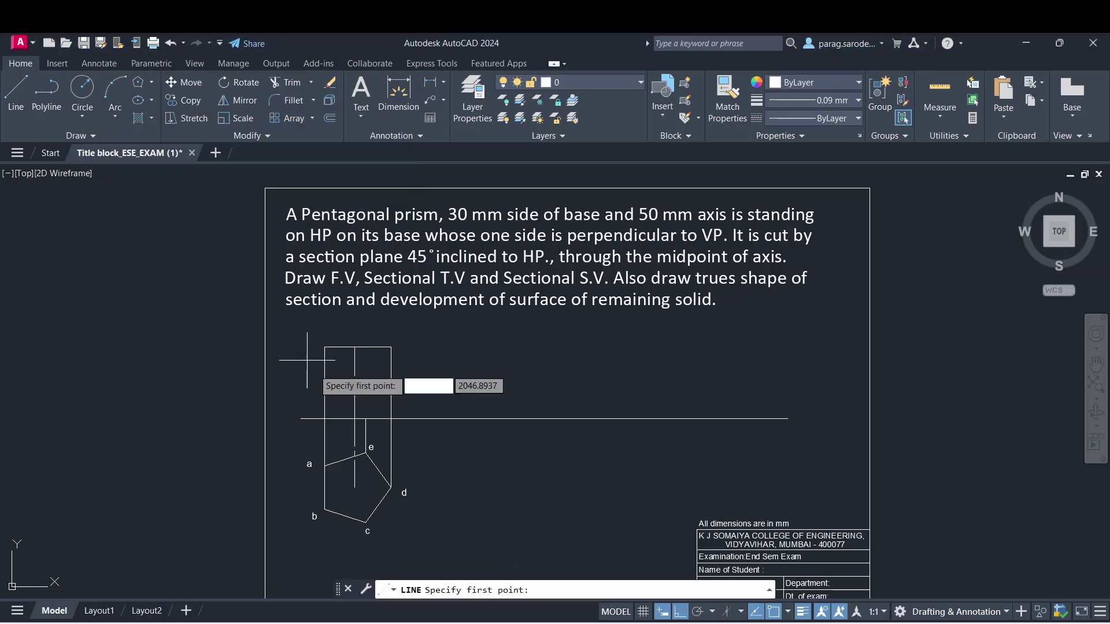
{"action": "left_click", "coordinate": [366, 418]}
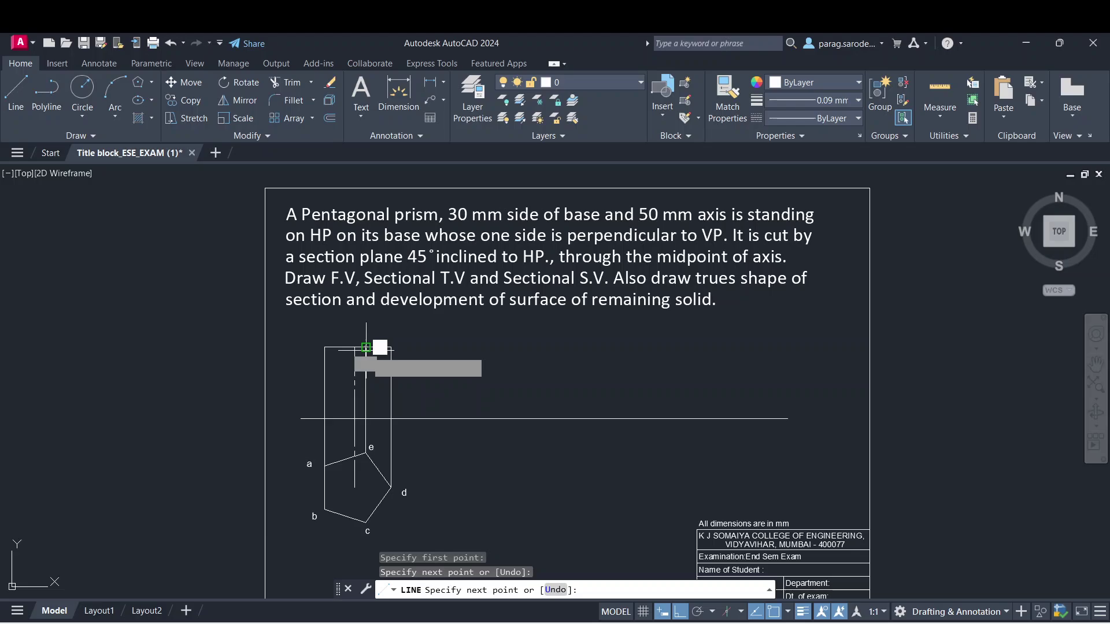
{"action": "key", "text": "Escape"}
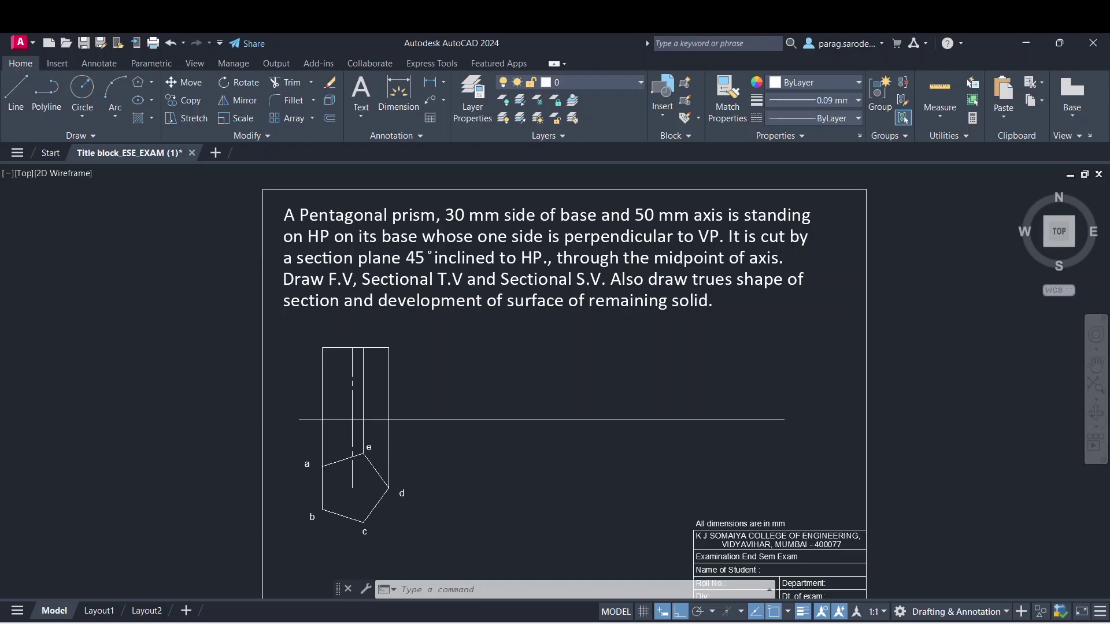
- Copy the label a about 23 mm straight up, to just below the reference line beside the front view
{"action": "scroll", "coordinate": [321, 480], "scroll_direction": "up", "scroll_amount": 2}
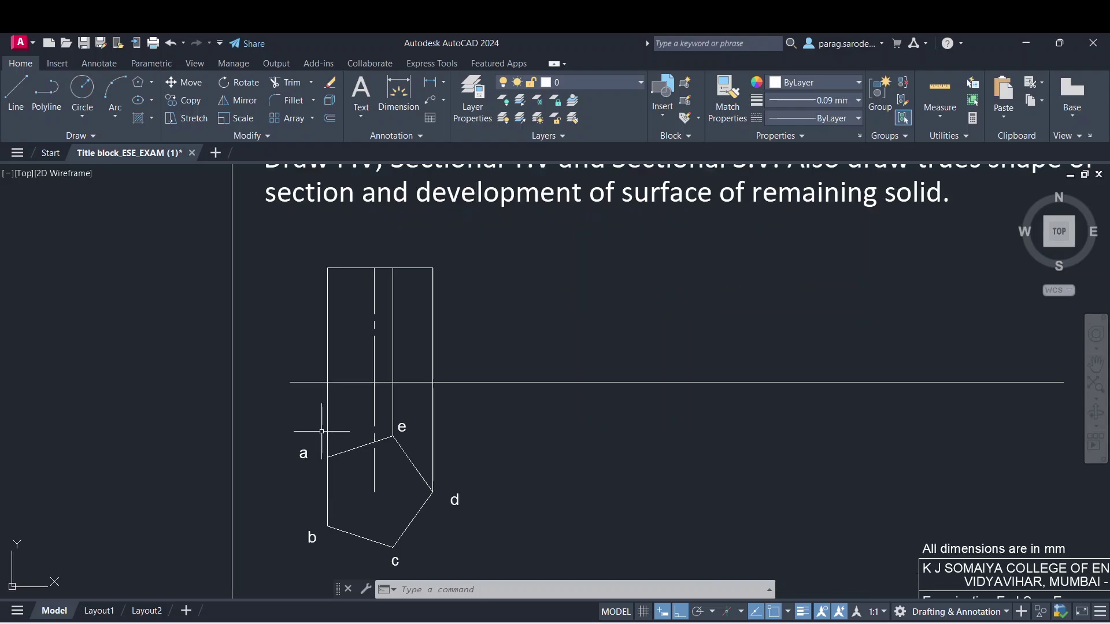
{"action": "left_click", "coordinate": [304, 455]}
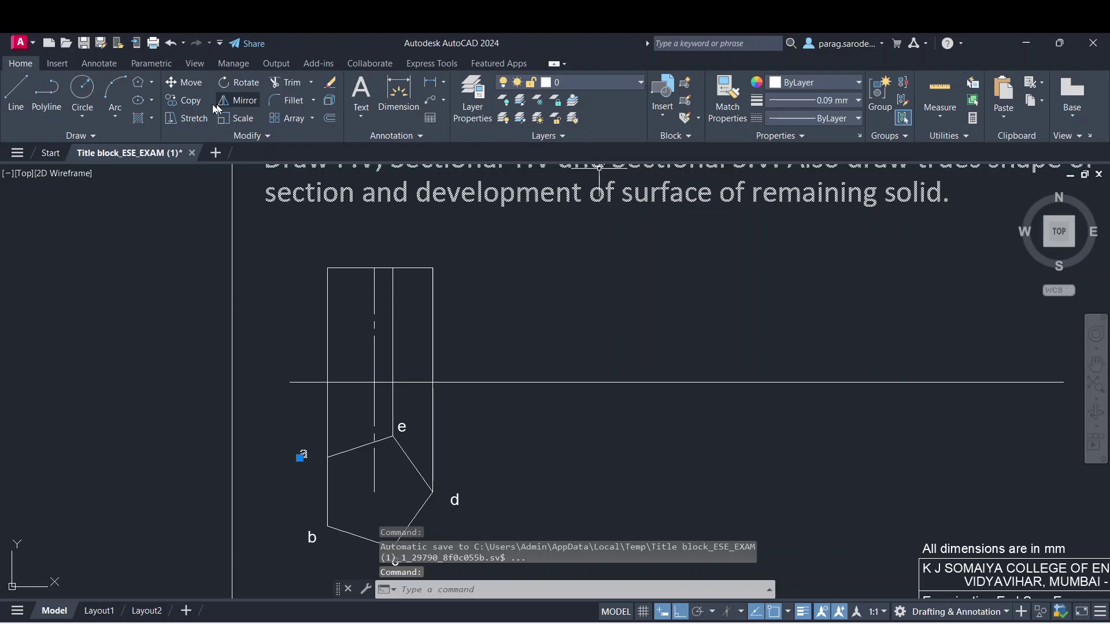
{"action": "left_click", "coordinate": [183, 100]}
{"action": "left_click", "coordinate": [303, 456]}
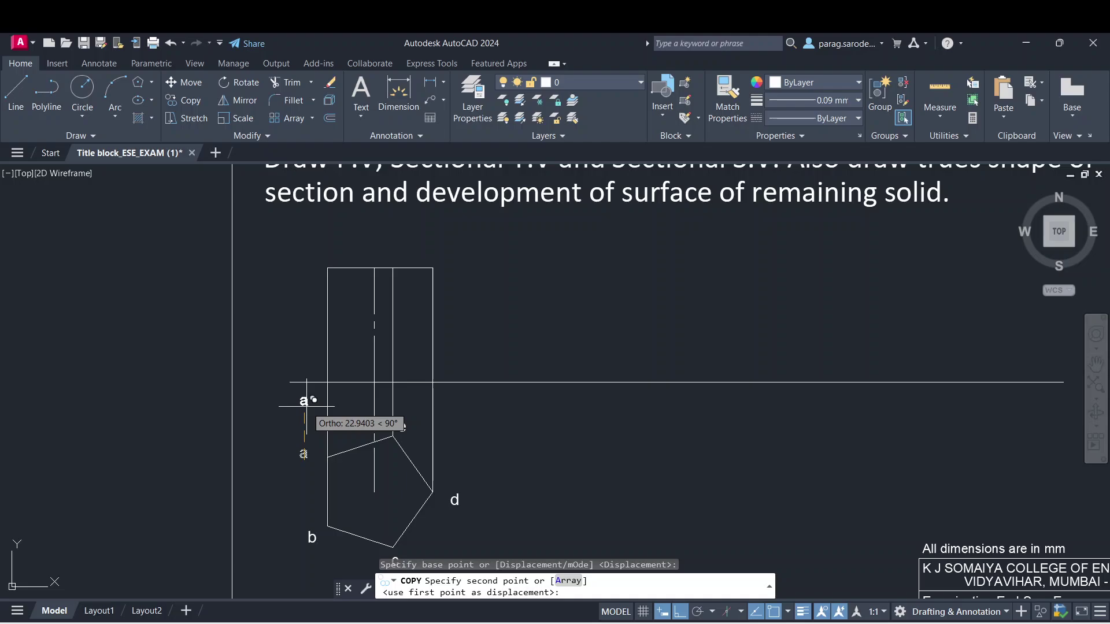
{"action": "left_click", "coordinate": [306, 406]}
{"action": "key", "text": "Escape"}
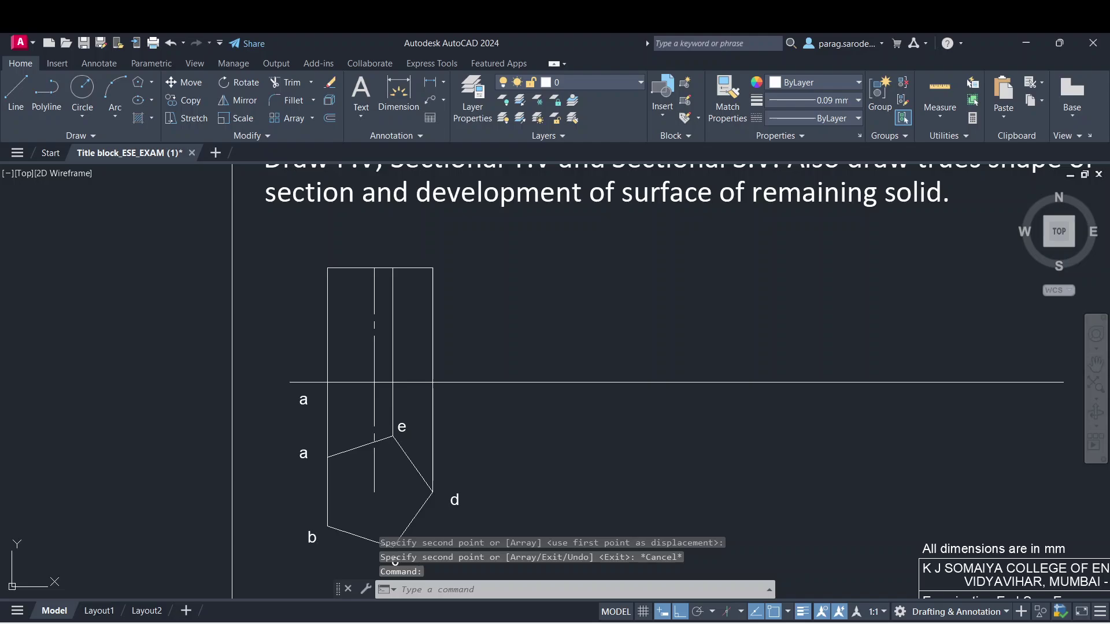
- Change the copied label's text to a',b'
{"action": "double_click", "coordinate": [302, 400]}
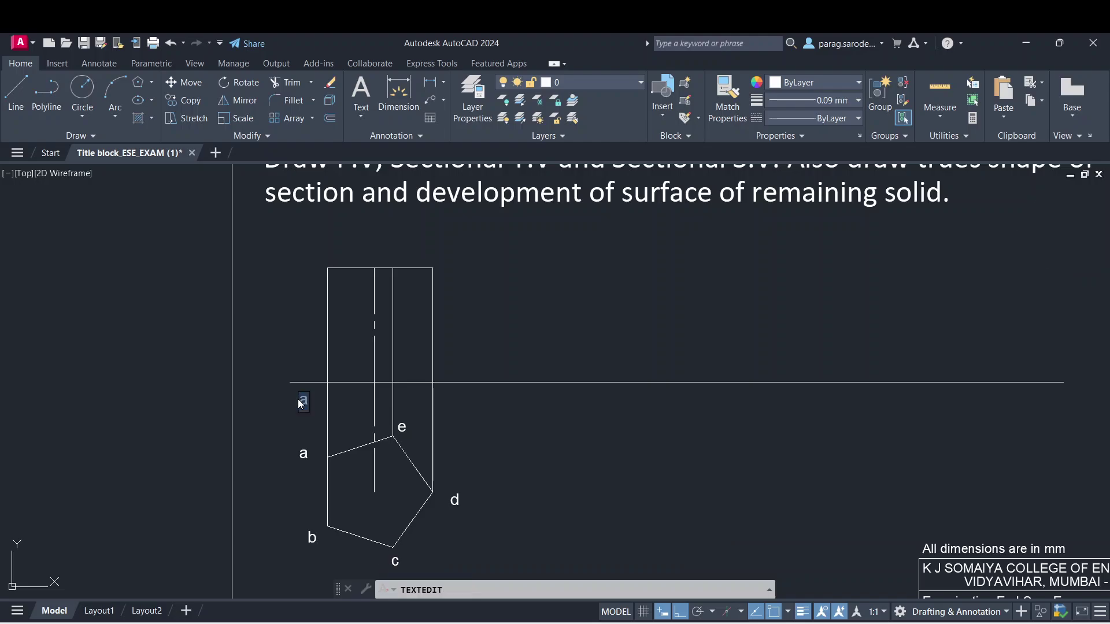
{"action": "type", "text": "a',b'"}
{"action": "key", "text": "Escape"}
{"action": "key", "text": "Escape"}
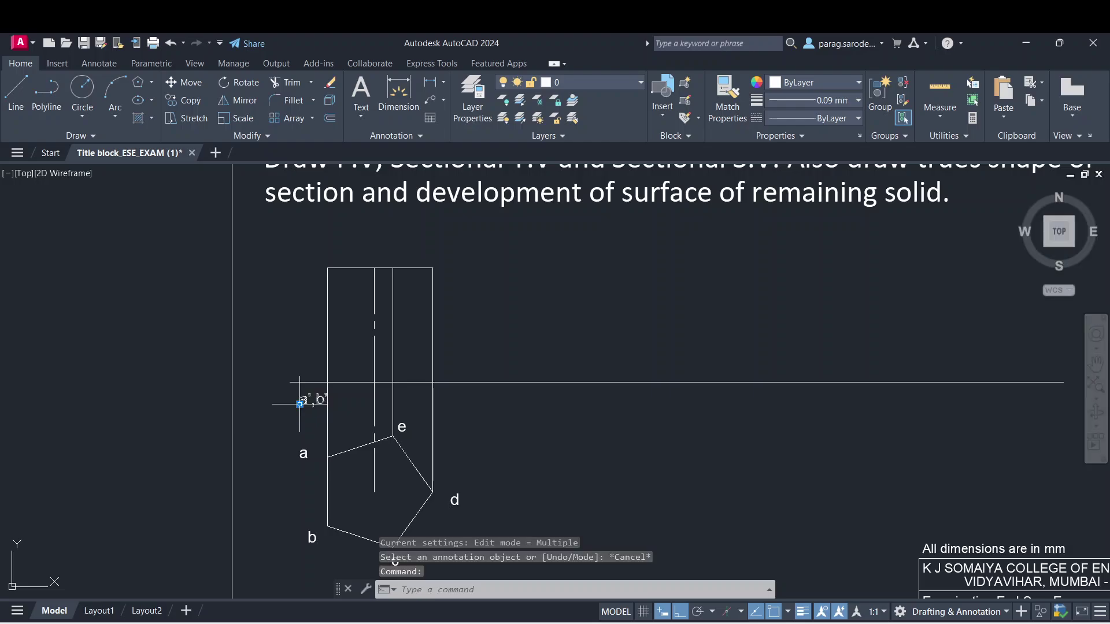
- Copy the label a',b' horizontally to two places below the reference line, beside the e edge and beside the d edge
{"action": "left_click", "coordinate": [189, 101]}
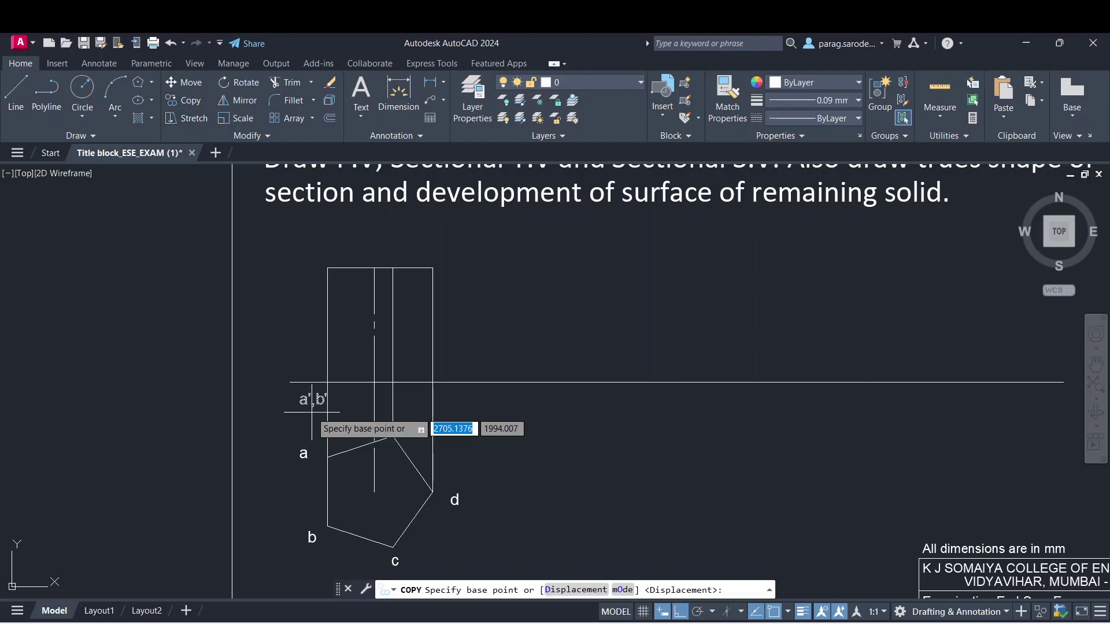
{"action": "left_click", "coordinate": [308, 404]}
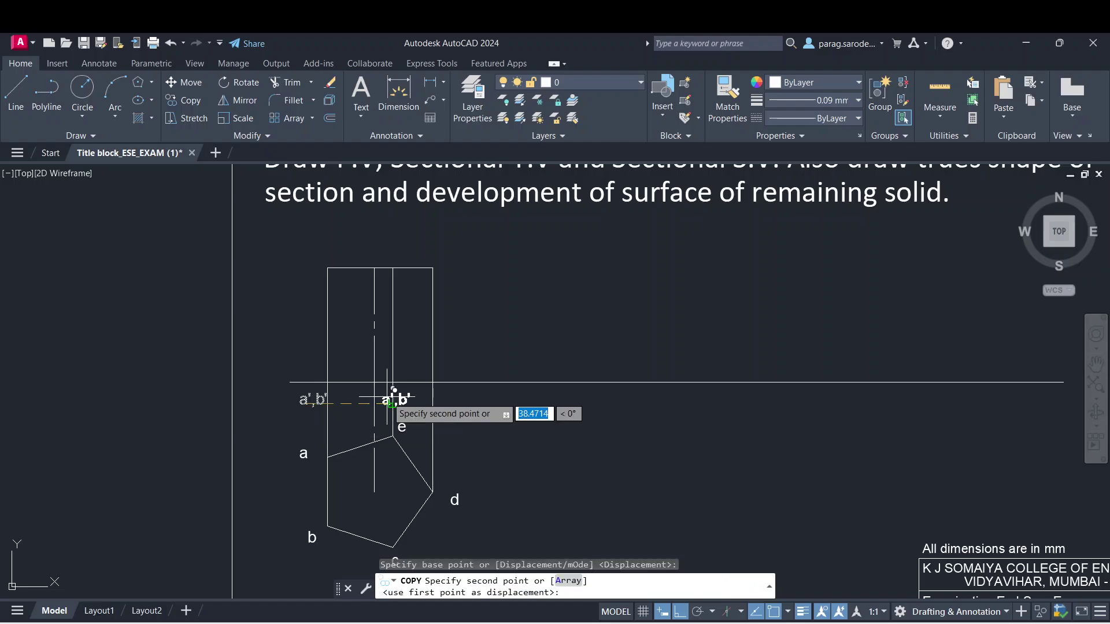
{"action": "left_click", "coordinate": [387, 401]}
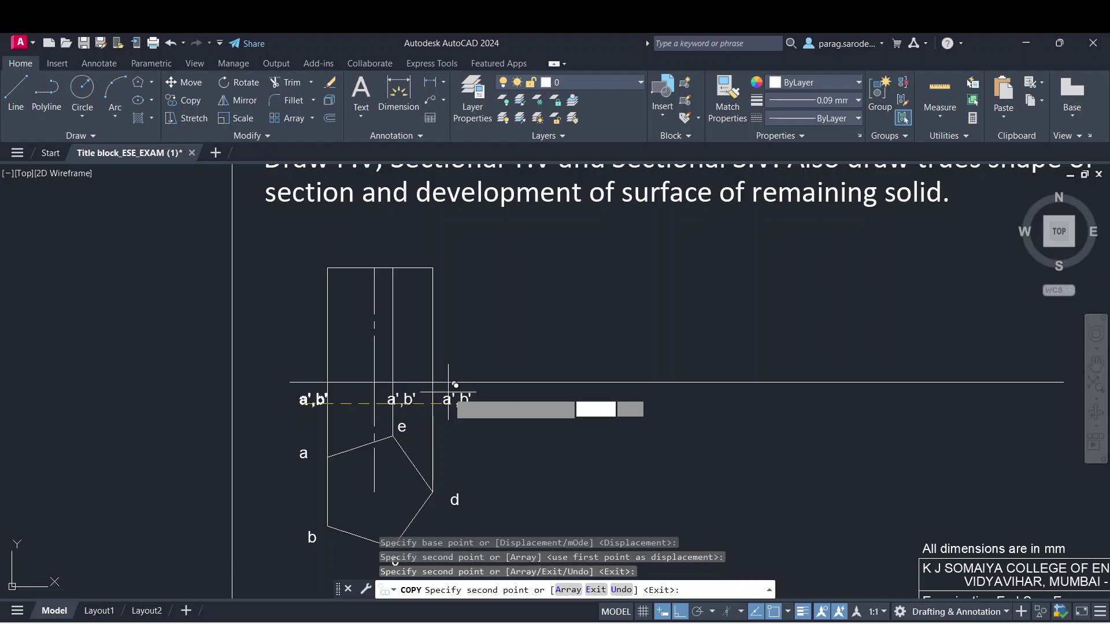
{"action": "left_click", "coordinate": [455, 385]}
{"action": "key", "text": "Escape"}
{"action": "key", "text": "Escape"}
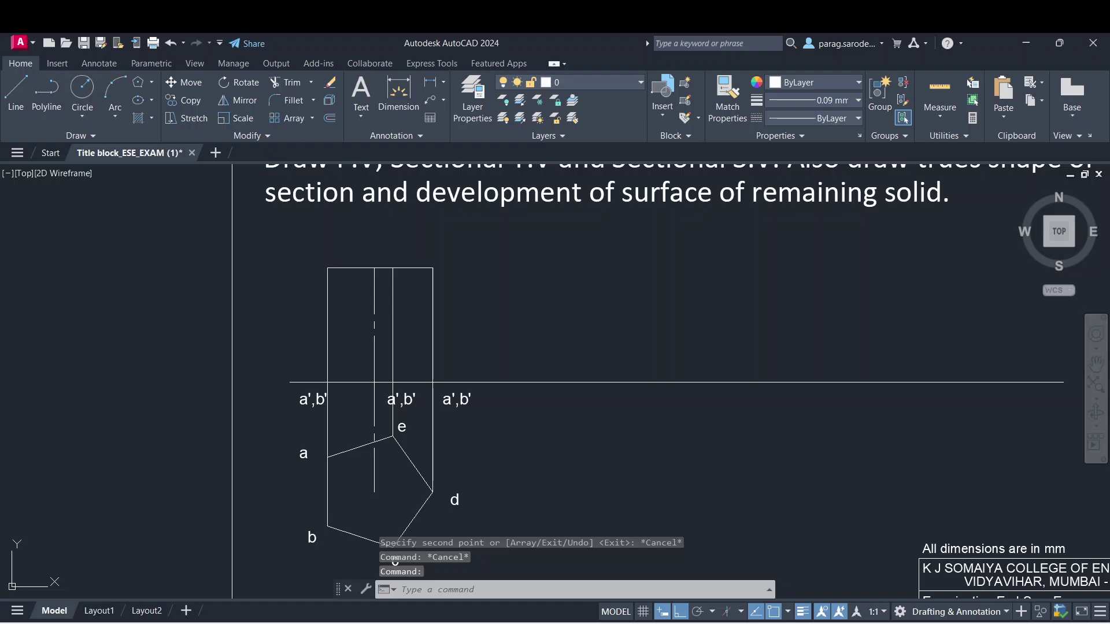
- Change the text of the copied label beside the front view's e edge to c',e'
{"action": "double_click", "coordinate": [401, 399]}
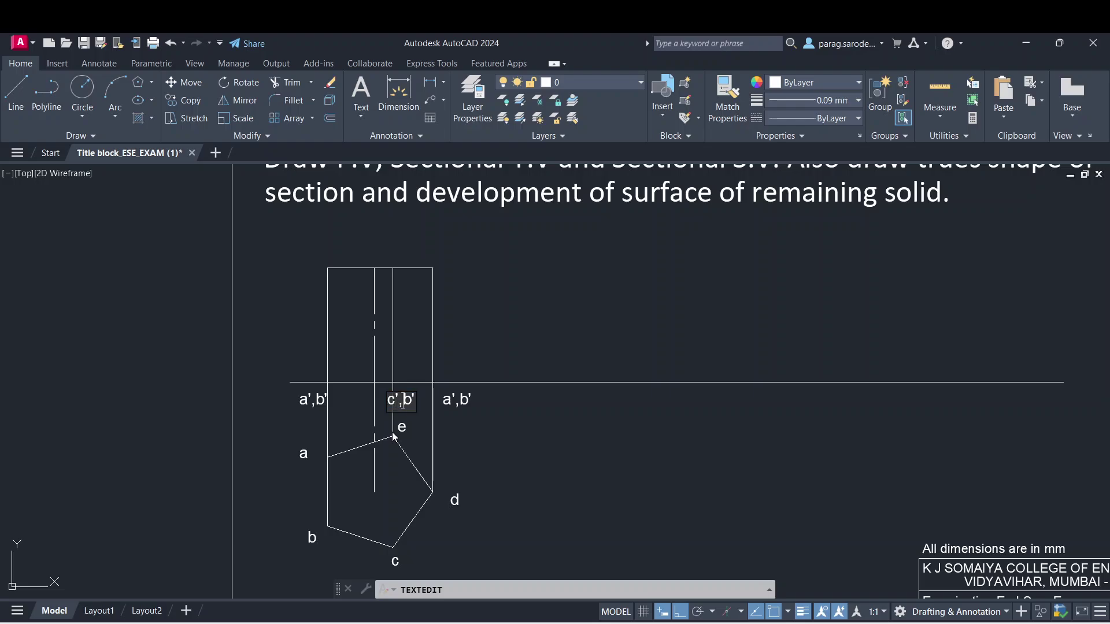
{"action": "key", "text": "BackSpace"}
{"action": "key", "text": "BackSpace"}
{"action": "type", "text": "e'"}
{"action": "left_click", "coordinate": [491, 421]}
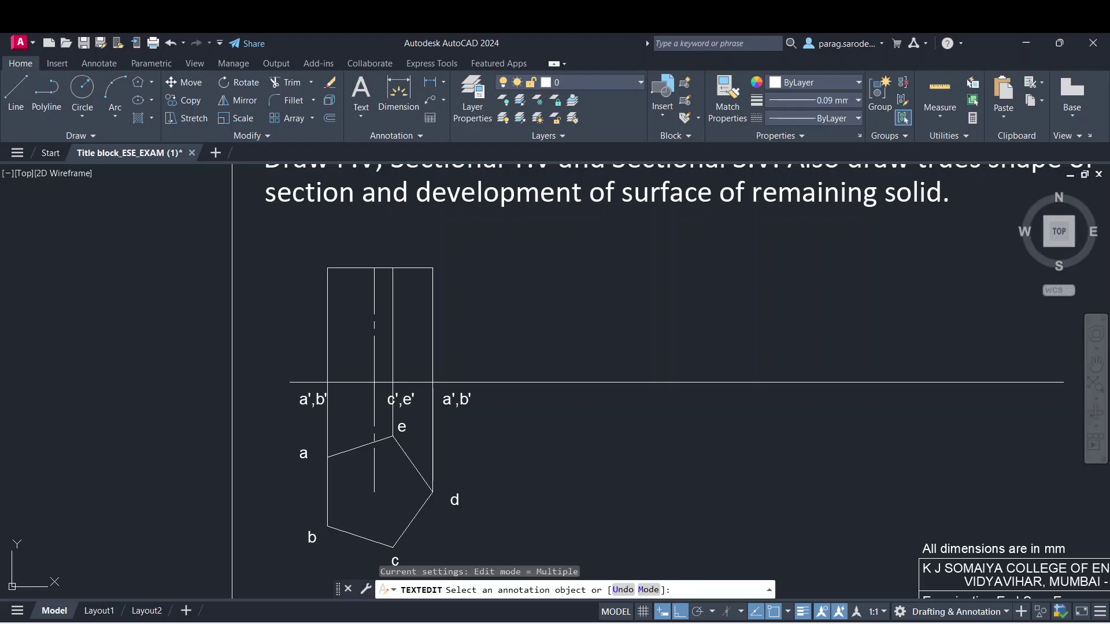
{"action": "key", "text": "Escape"}
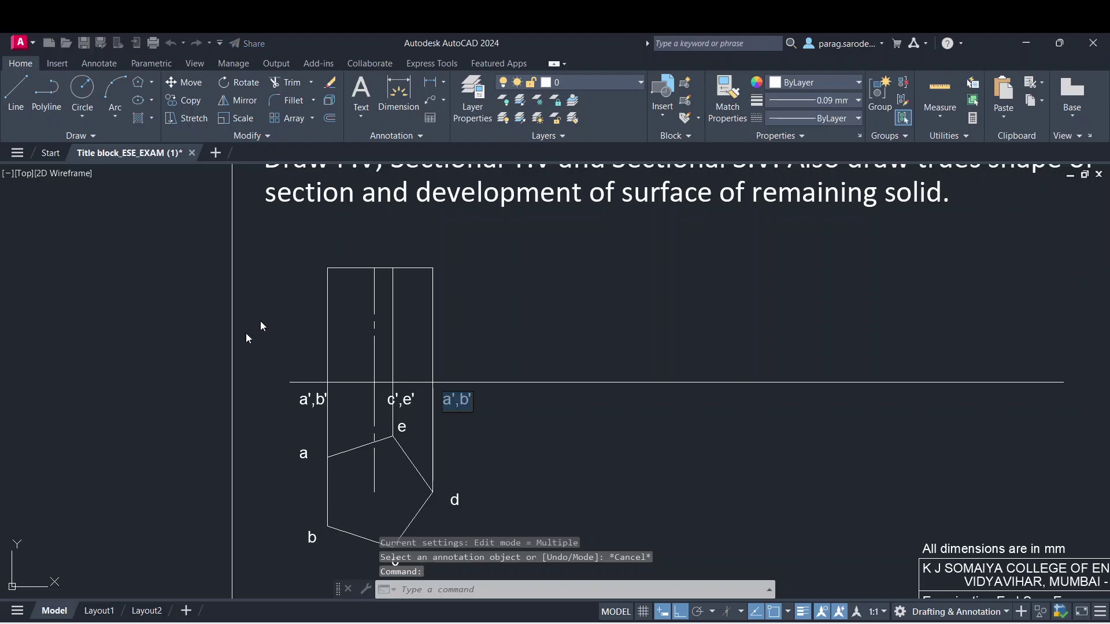
- Change the text of the copied label beside the front view's d edge to d'
{"action": "double_click", "coordinate": [449, 404]}
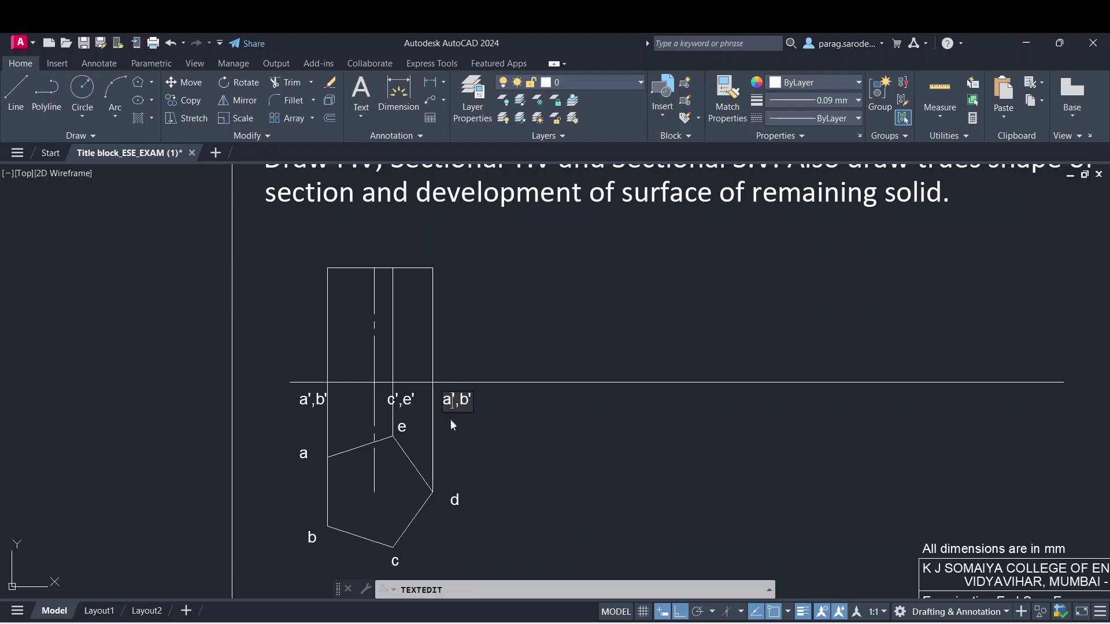
{"action": "type", "text": "d'"}
{"action": "key", "text": "Return"}
{"action": "key", "text": "Escape"}
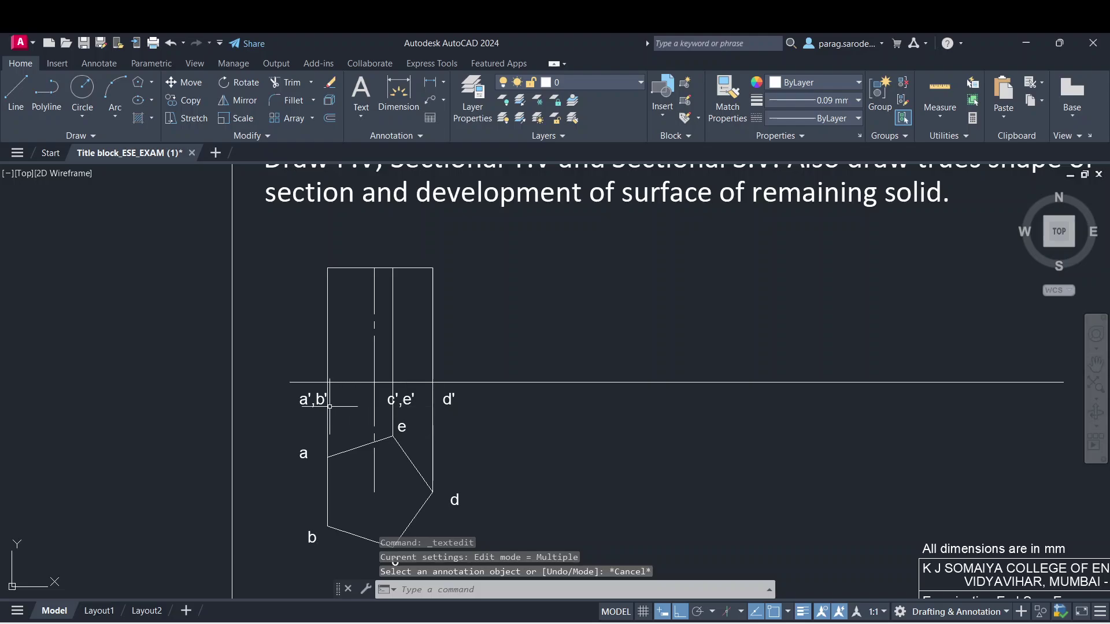
- Copy the labels a',b', c',e' and d' about 67 mm straight up, to just above the front view's top edge
{"action": "left_click", "coordinate": [312, 399]}
{"action": "left_click", "coordinate": [386, 400]}
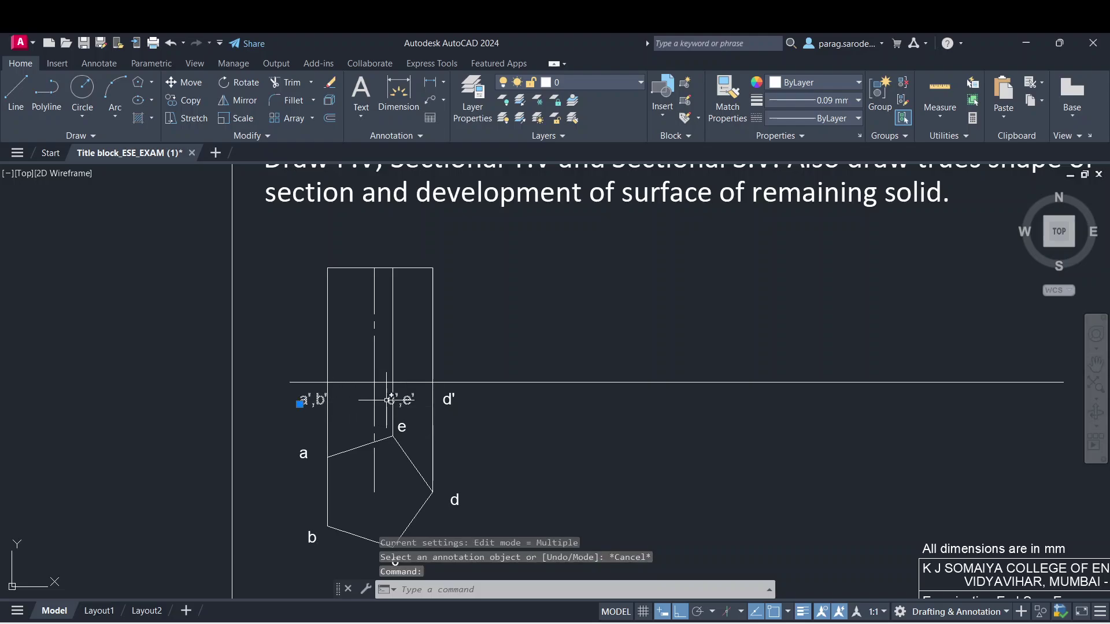
{"action": "left_click", "coordinate": [448, 398]}
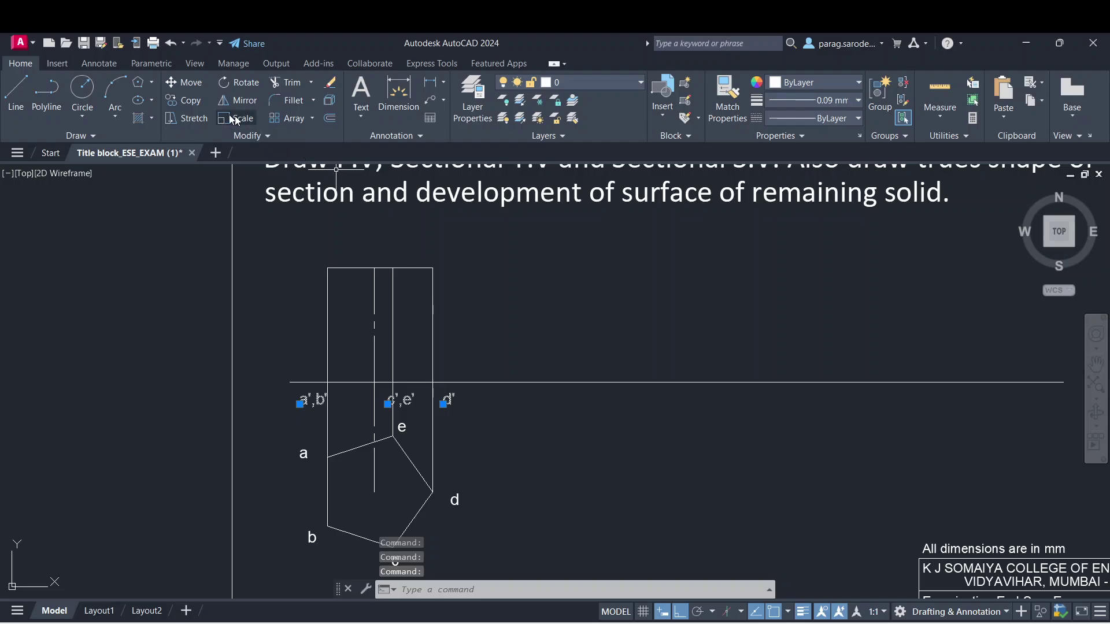
{"action": "key", "text": "Escape"}
{"action": "type", "text": "co"}
{"action": "key", "text": "Return"}
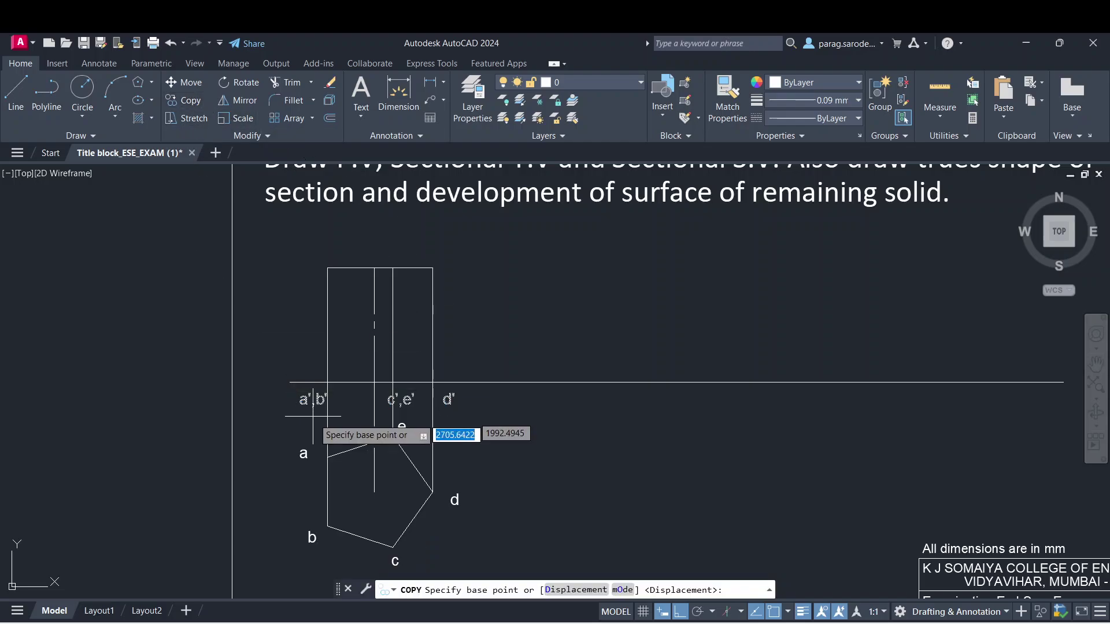
{"action": "left_click", "coordinate": [306, 402]}
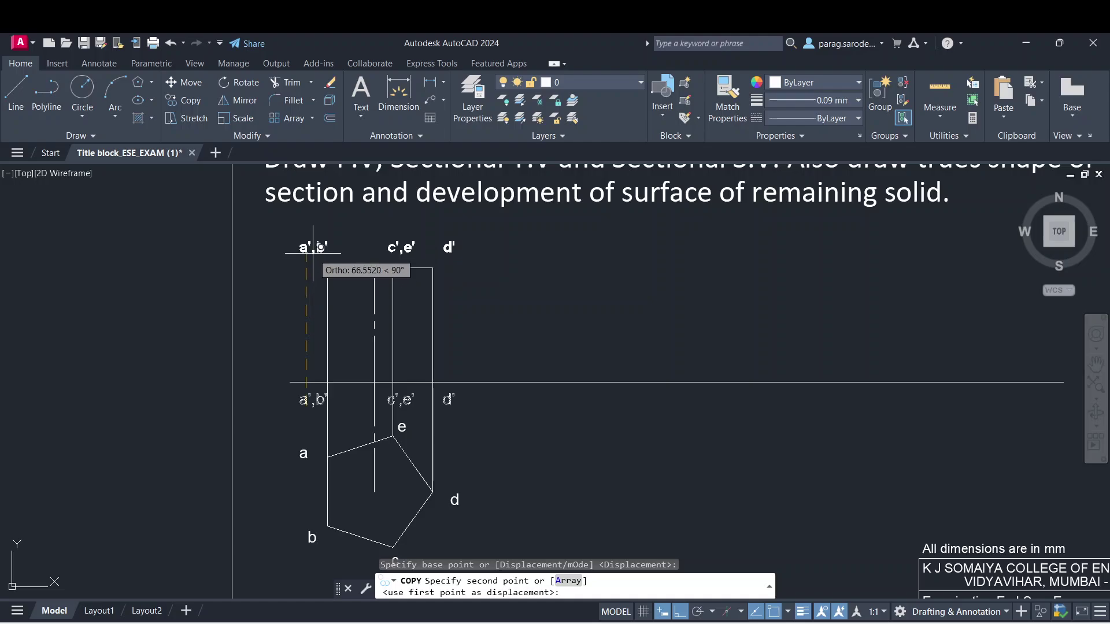
{"action": "left_click", "coordinate": [306, 250]}
{"action": "key", "text": "Escape"}
- Draw a horizontal line across the front view at the axis midpoint, extending past both sides of the outline
{"action": "mouse_move", "coordinate": [464, 280]}
{"action": "middle_mouse_down"}
{"action": "mouse_move", "coordinate": [459, 310]}
{"action": "mouse_move", "coordinate": [428, 336]}
{"action": "middle_mouse_up"}
{"action": "scroll", "coordinate": [464, 329], "scroll_direction": "down", "scroll_amount": 2}
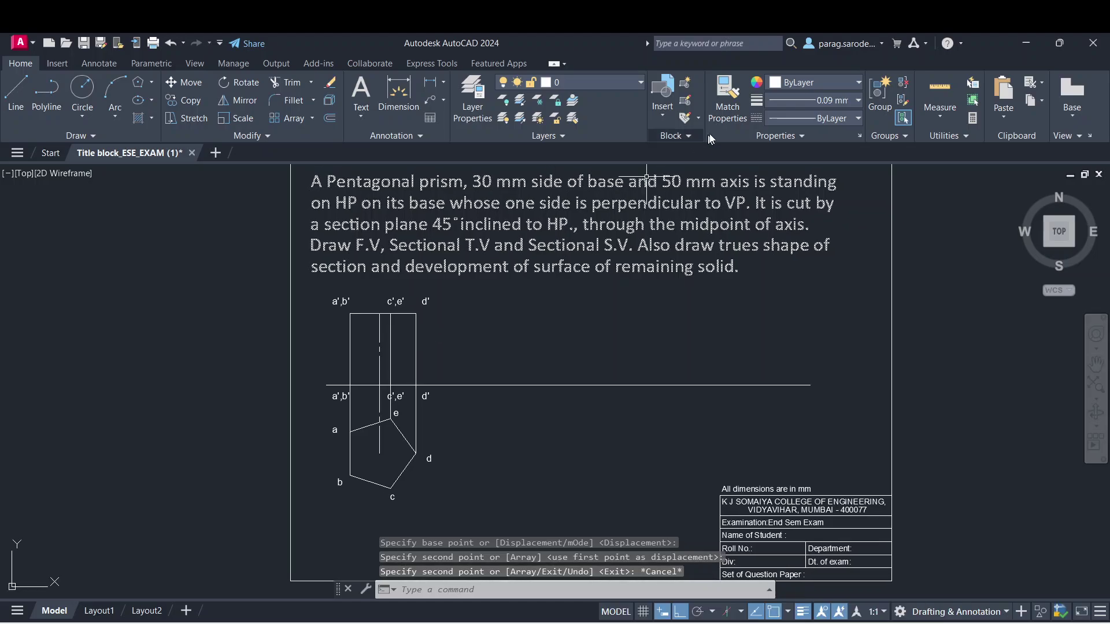
{"action": "middle_click_drag", "start_coordinate": [565, 267], "coordinate": [555, 287]}
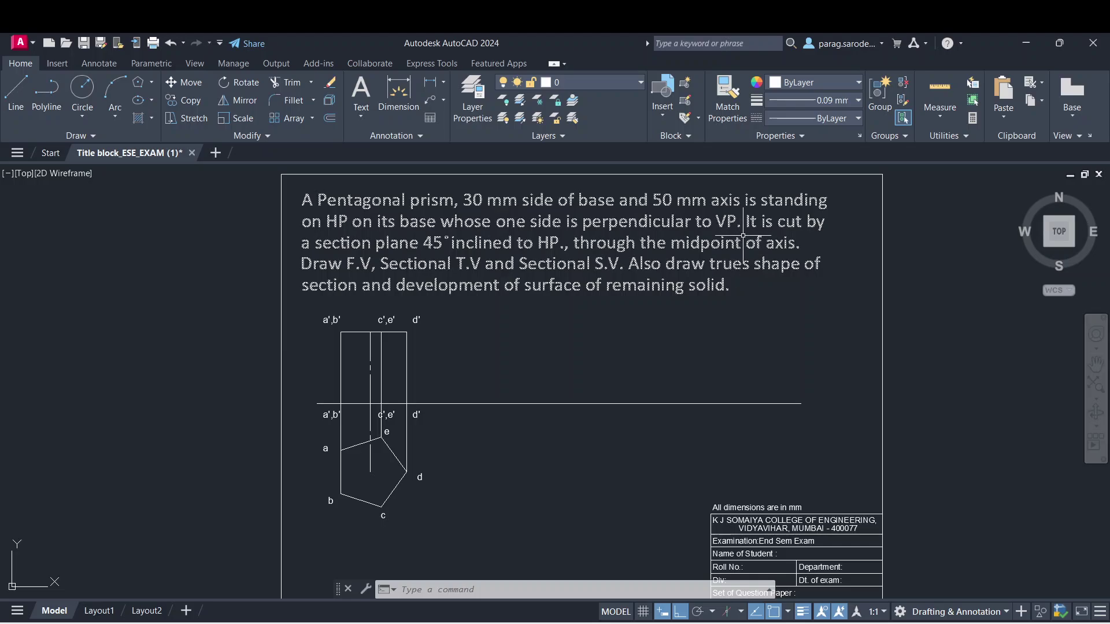
{"action": "left_click", "coordinate": [780, 228]}
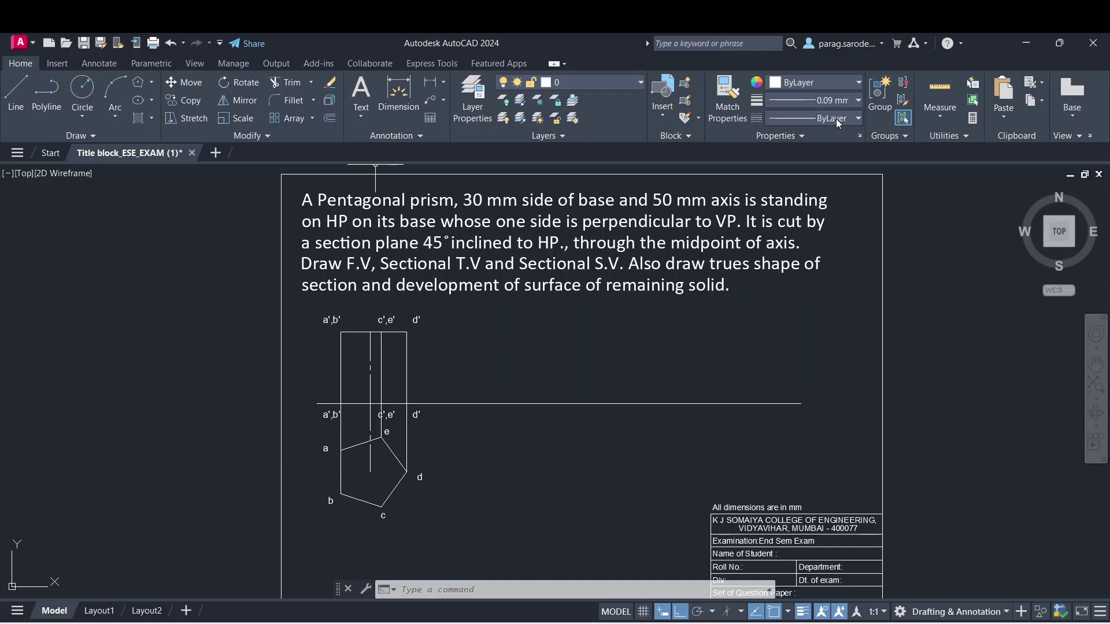
{"action": "left_click", "coordinate": [16, 93]}
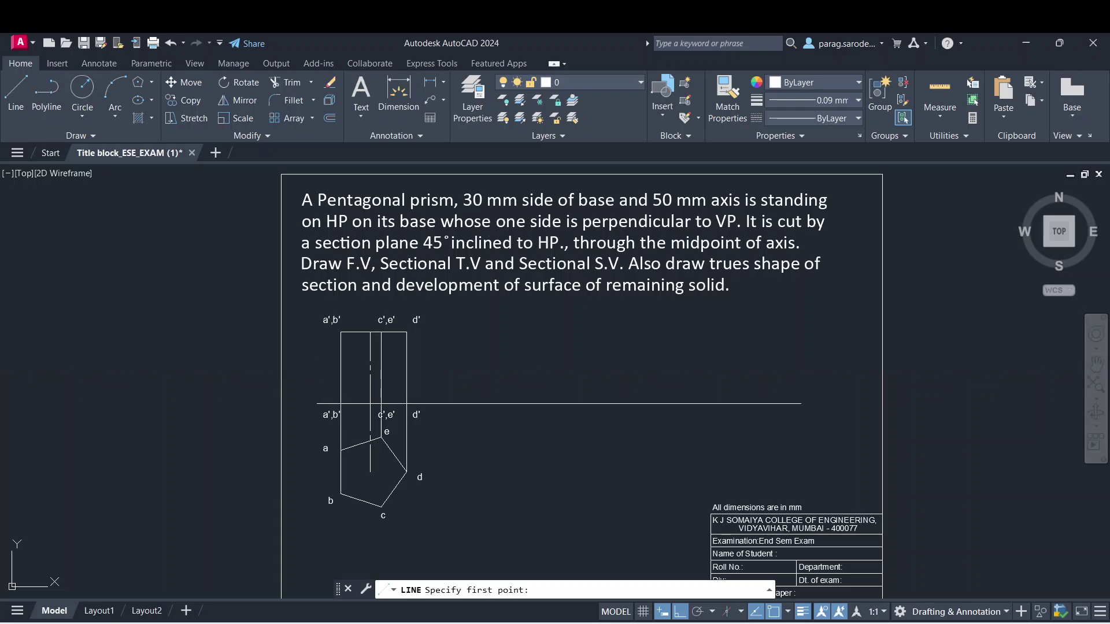
{"action": "left_click", "coordinate": [319, 369]}
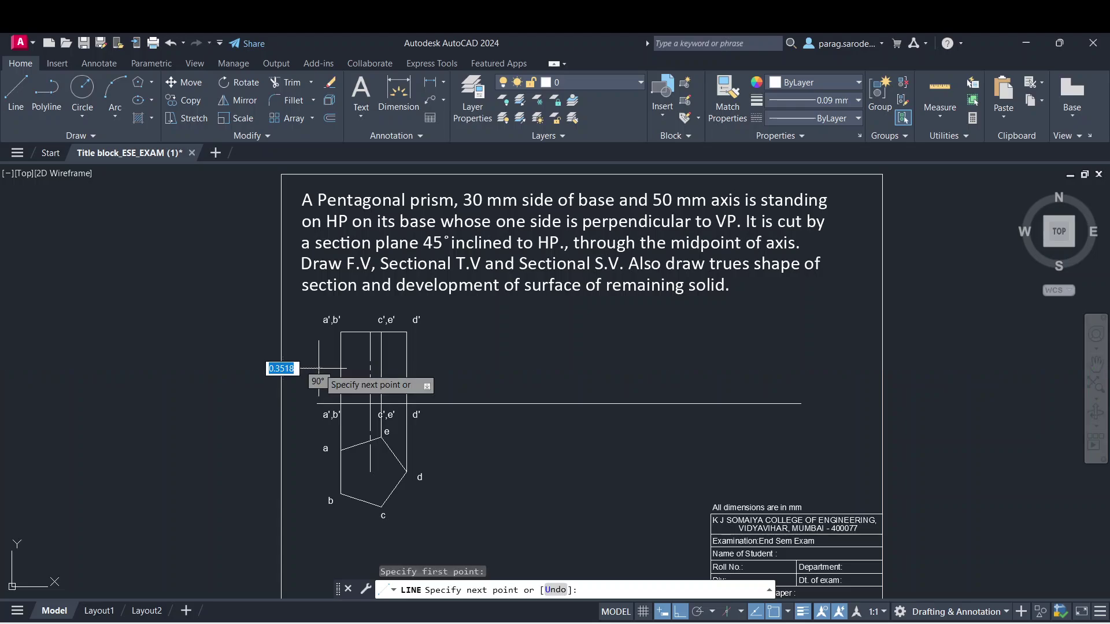
{"action": "left_click", "coordinate": [463, 369]}
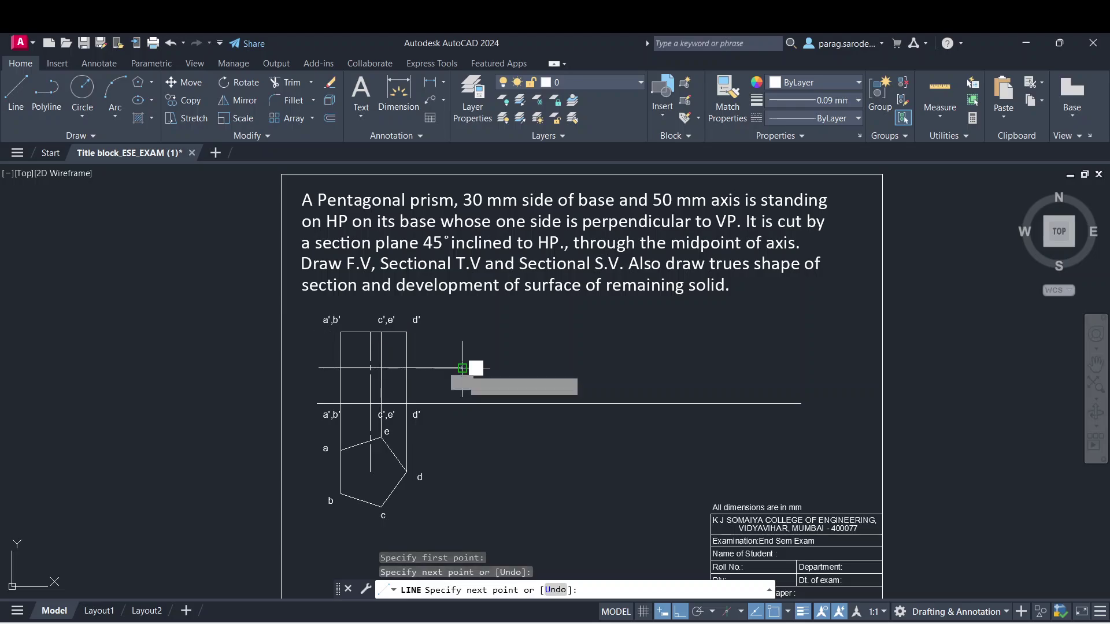
{"action": "key", "text": "Escape"}
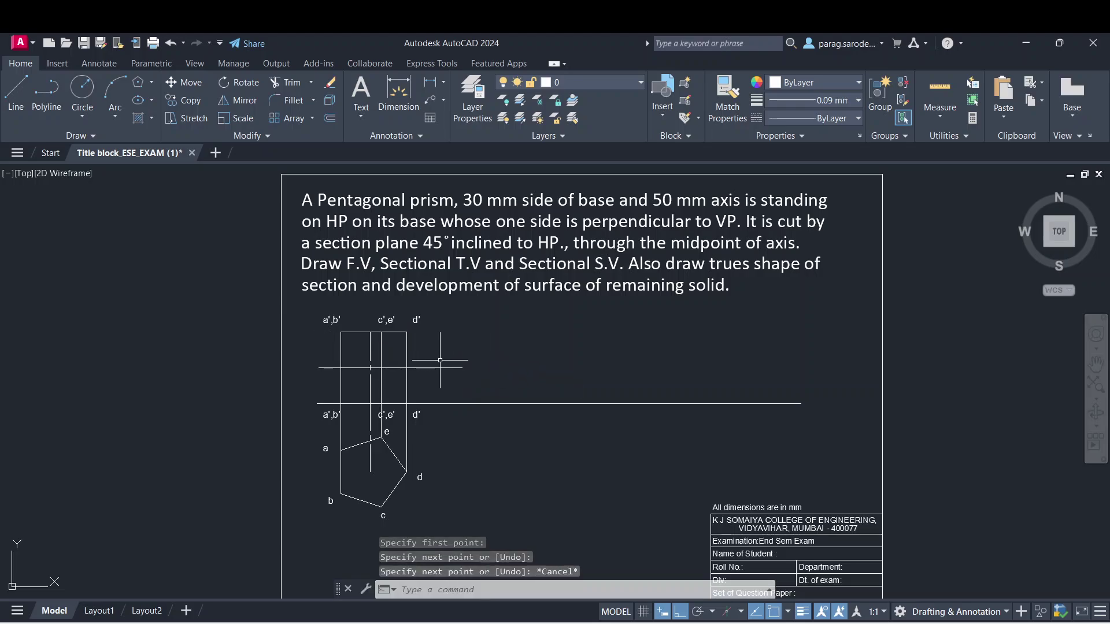
- Set the linetype of the horizontal line across the front view to CENTER
{"action": "left_click", "coordinate": [440, 368]}
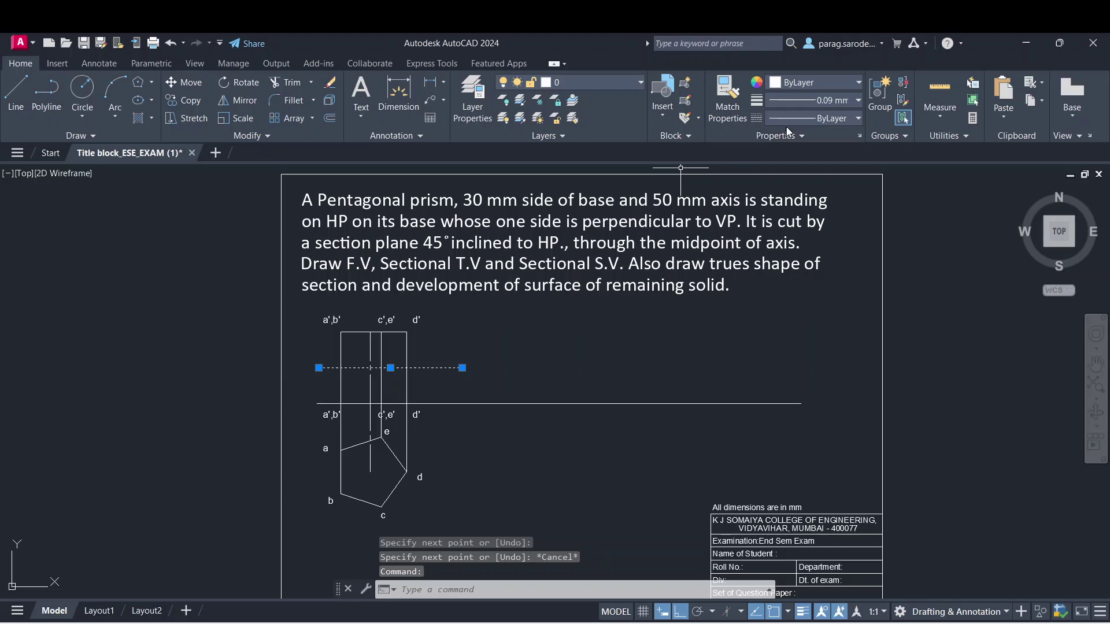
{"action": "left_click", "coordinate": [807, 120]}
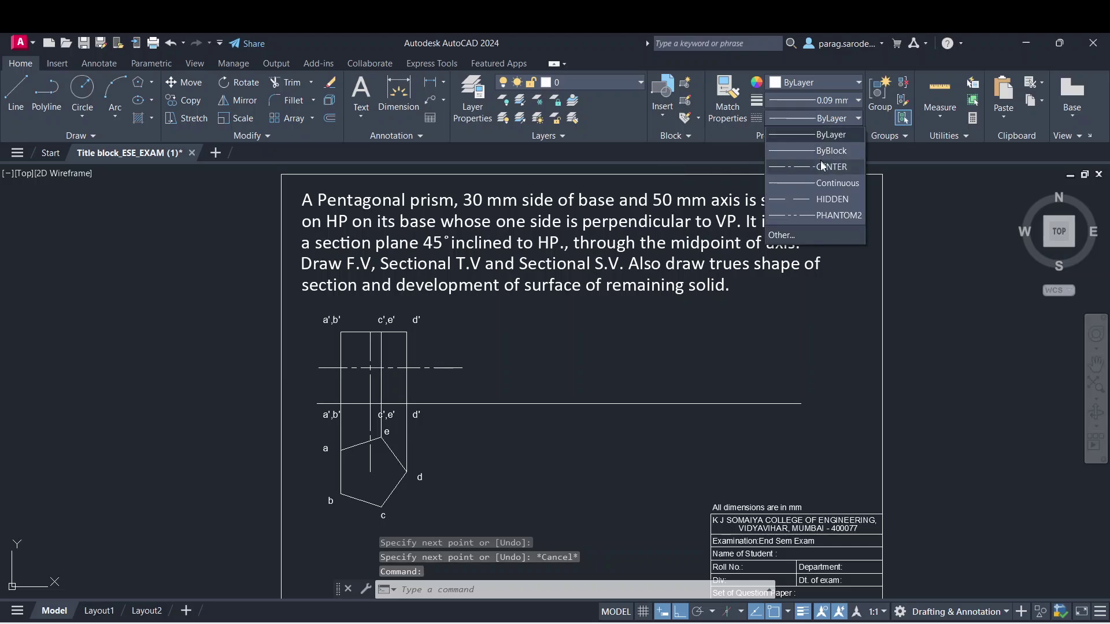
{"action": "left_click", "coordinate": [821, 168]}
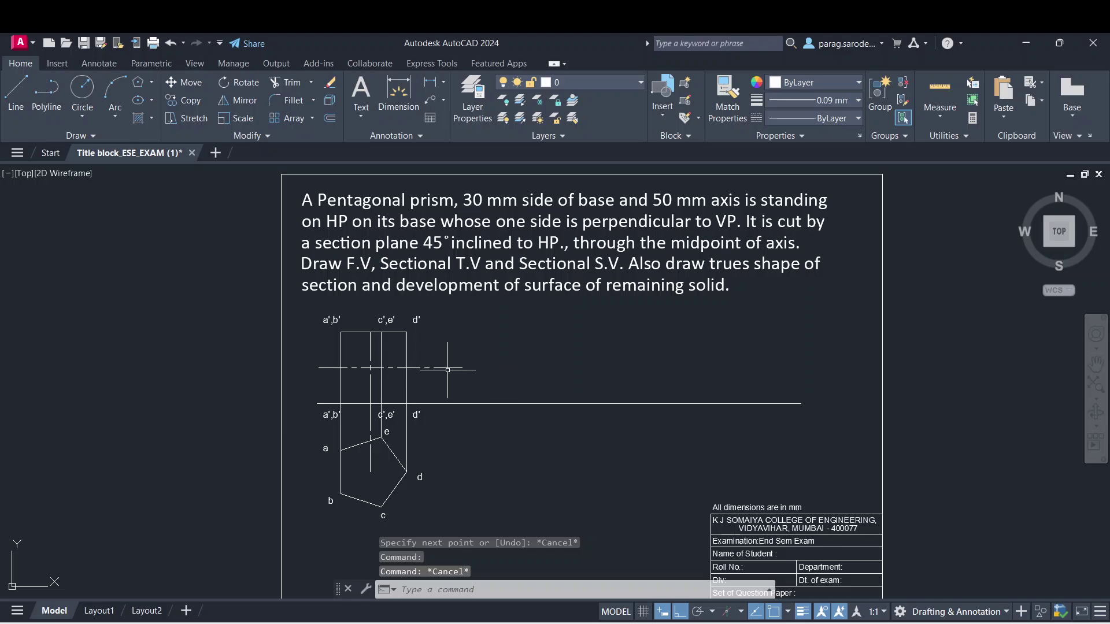
{"action": "key", "text": "Escape"}
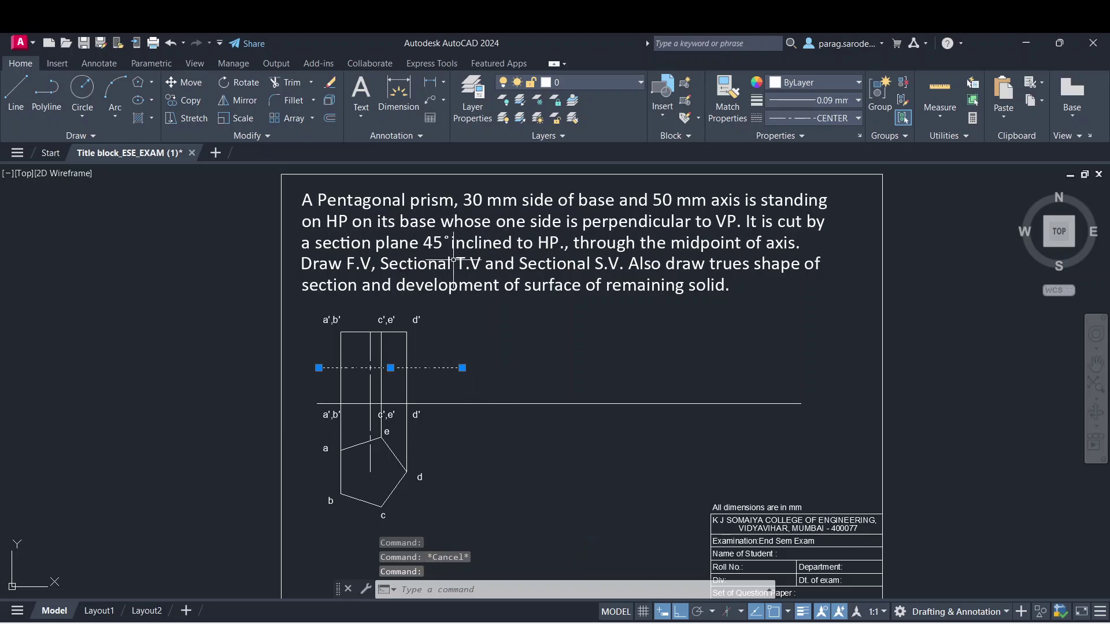
{"action": "key", "text": "Escape"}
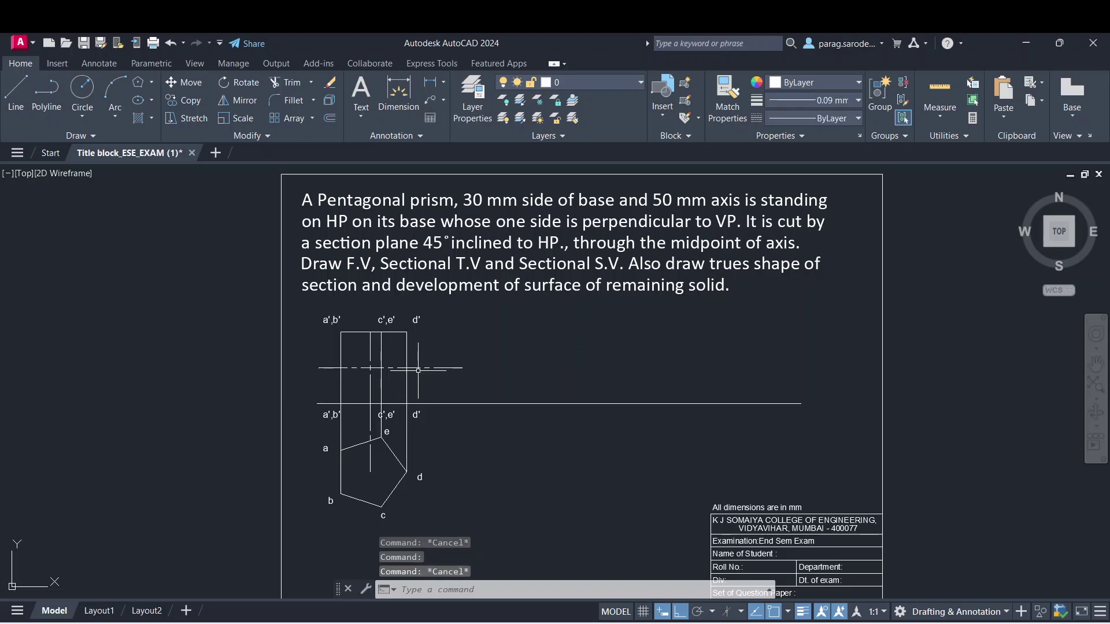
- Rotate the center-type line by 45° about the midpoint of the prism's axis to form the section plane
{"action": "left_click", "coordinate": [246, 83]}
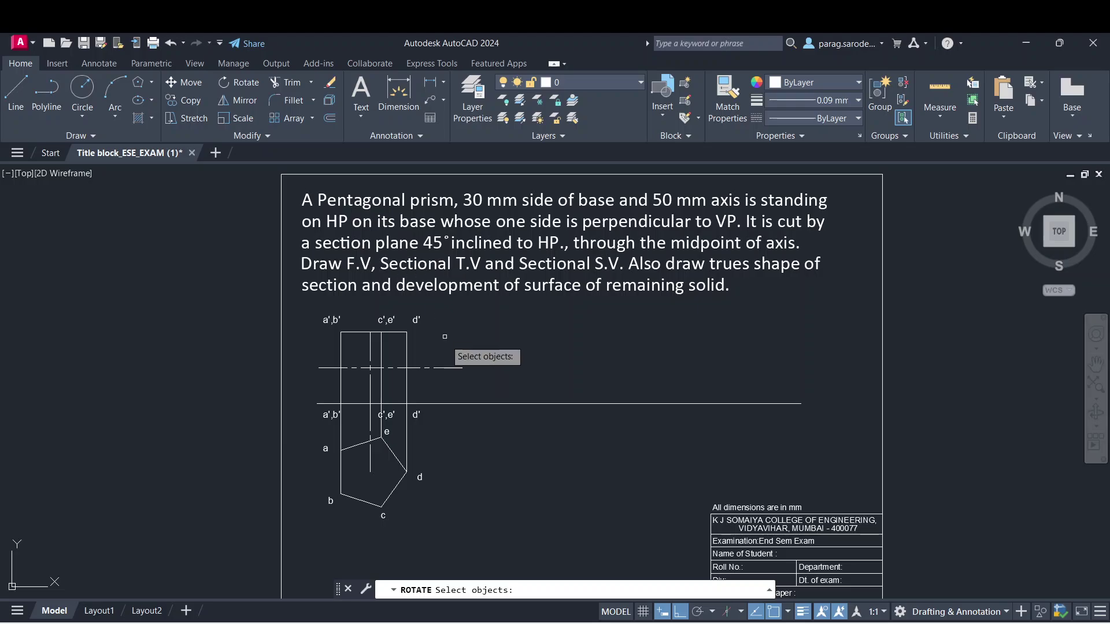
{"action": "left_click", "coordinate": [443, 367]}
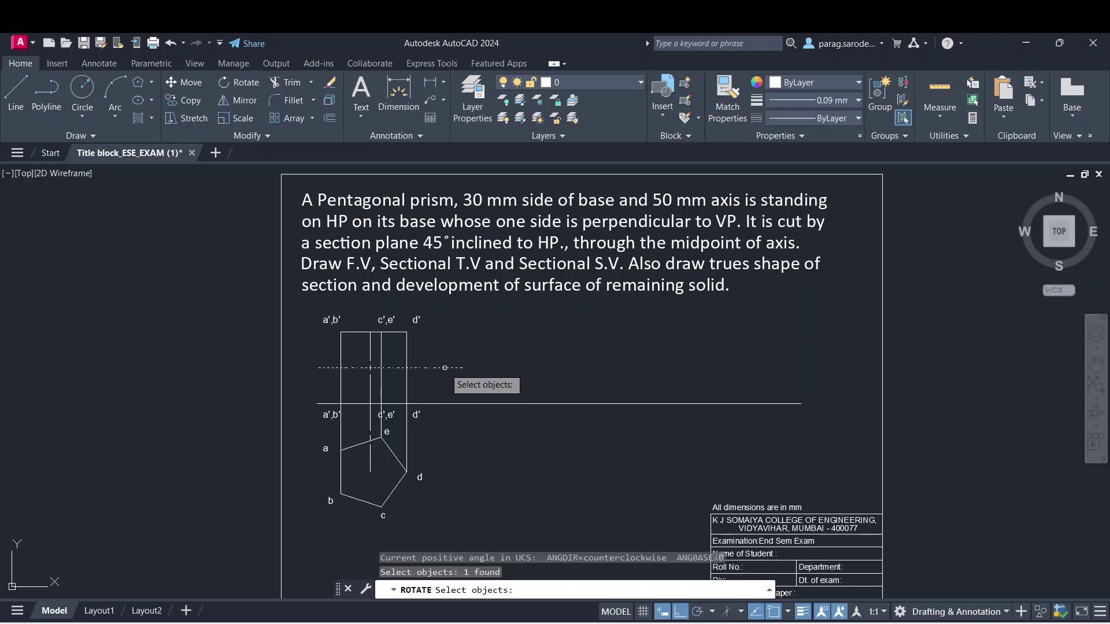
{"action": "key", "text": "Return"}
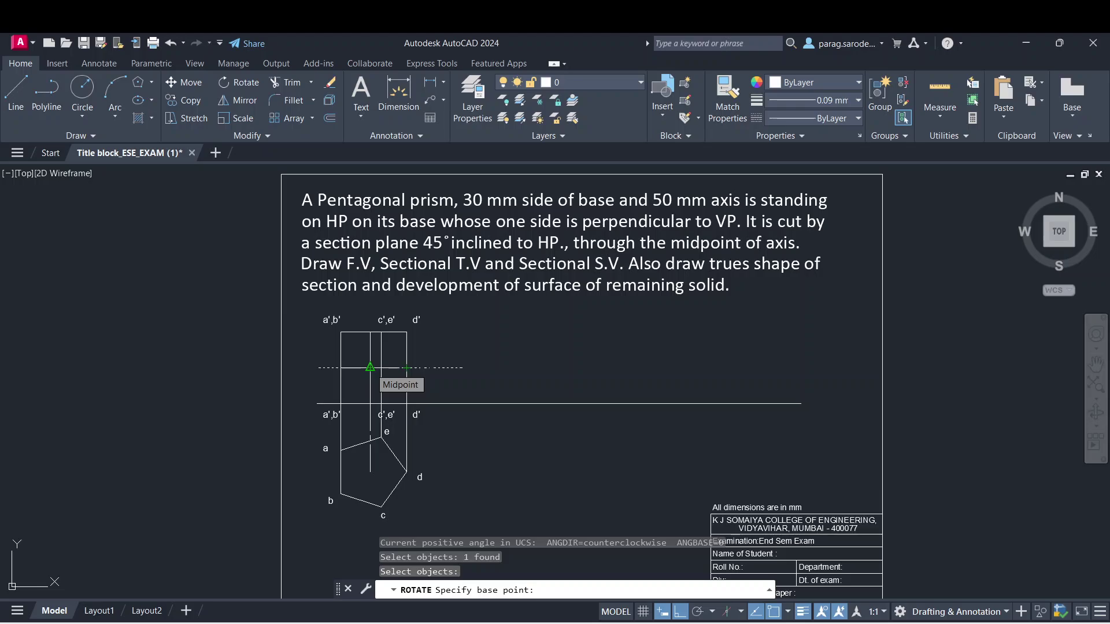
{"action": "left_click", "coordinate": [370, 367]}
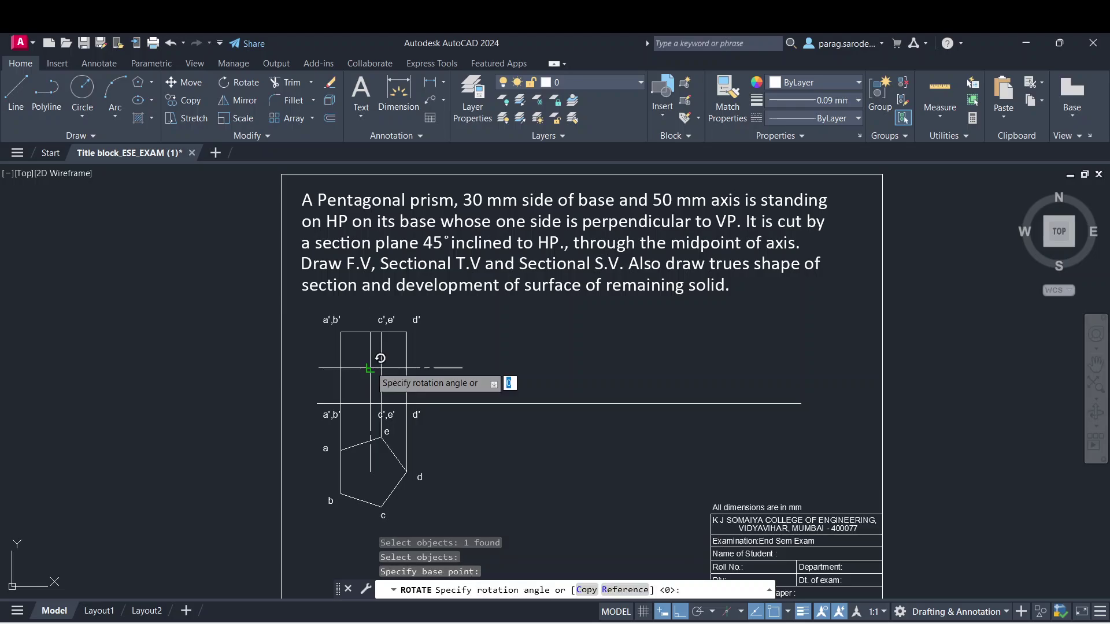
{"action": "type", "text": "45"}
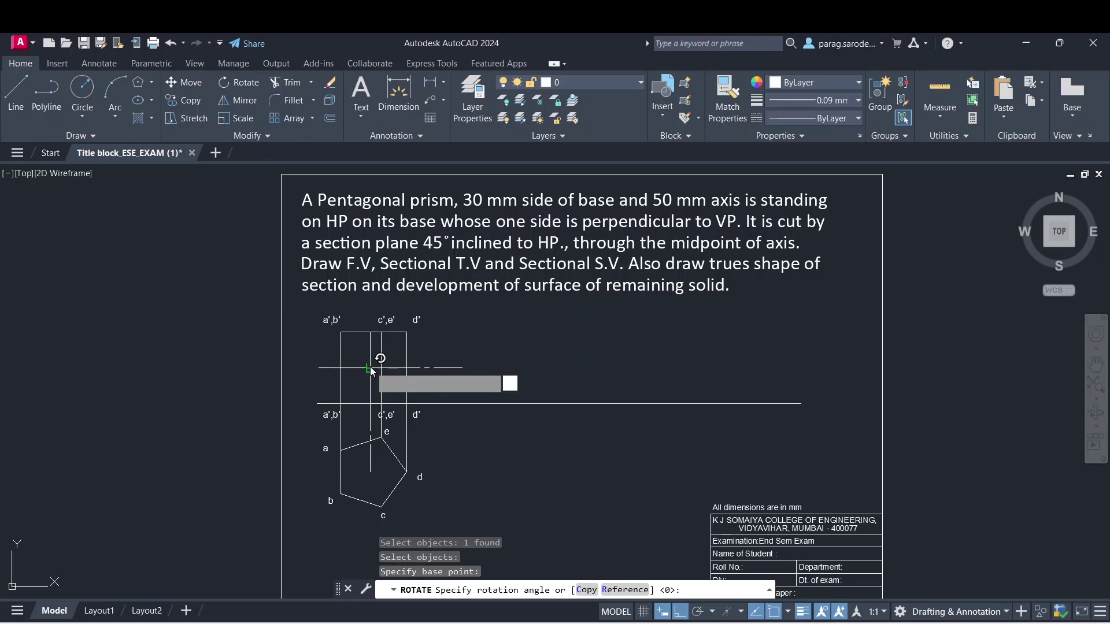
{"action": "key", "text": "Return"}
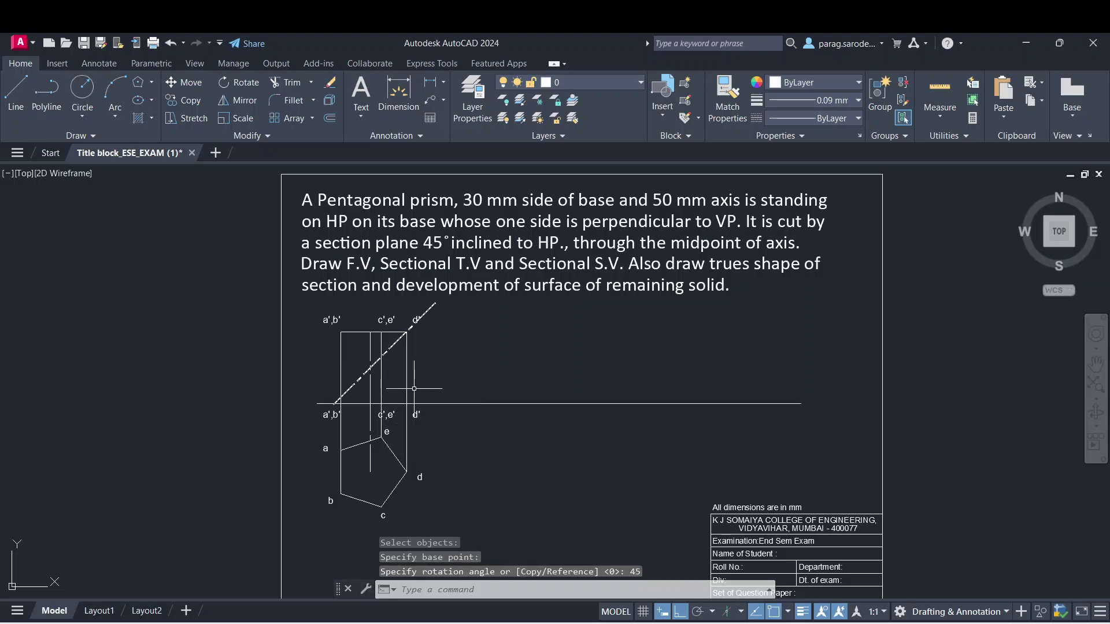
- Examine up close where the section plane line meets the front view's top edge and edge d'
{"action": "scroll", "coordinate": [422, 370], "scroll_direction": "down", "scroll_amount": 1}
{"action": "scroll", "coordinate": [441, 345], "scroll_direction": "up", "scroll_amount": 3}
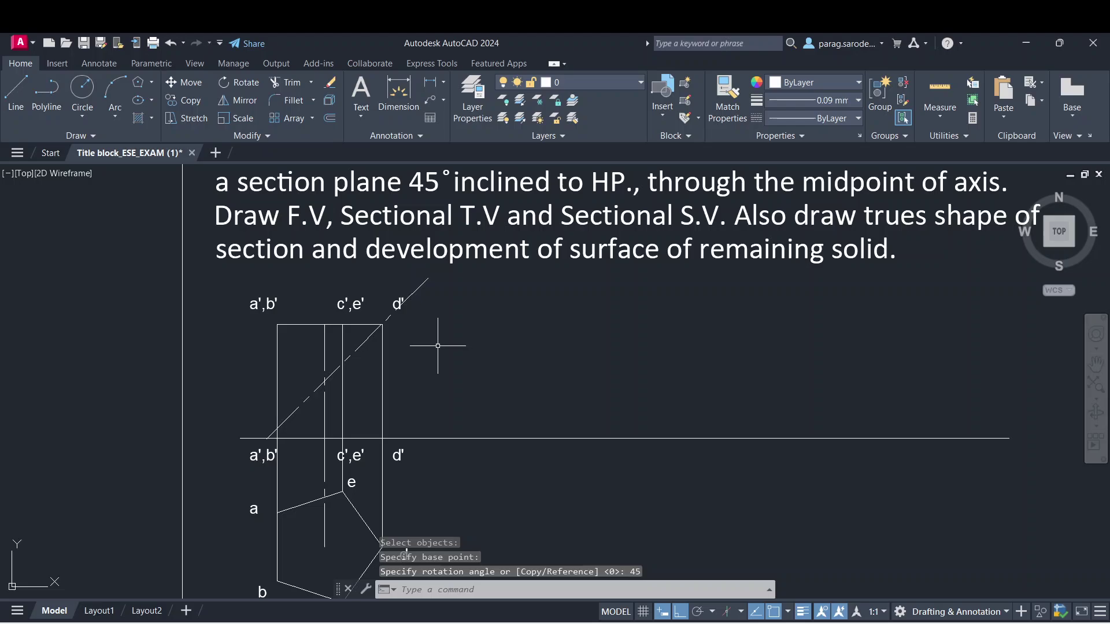
{"action": "scroll", "coordinate": [439, 324], "scroll_direction": "up", "scroll_amount": 4}
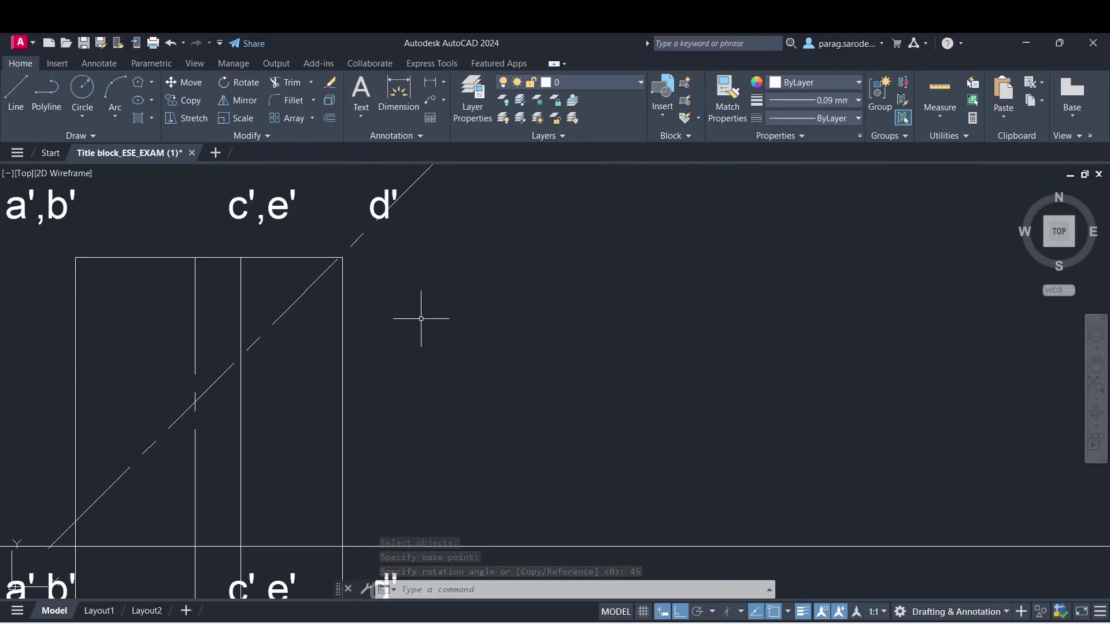
{"action": "middle_click_drag", "start_coordinate": [421, 319], "coordinate": [491, 276]}
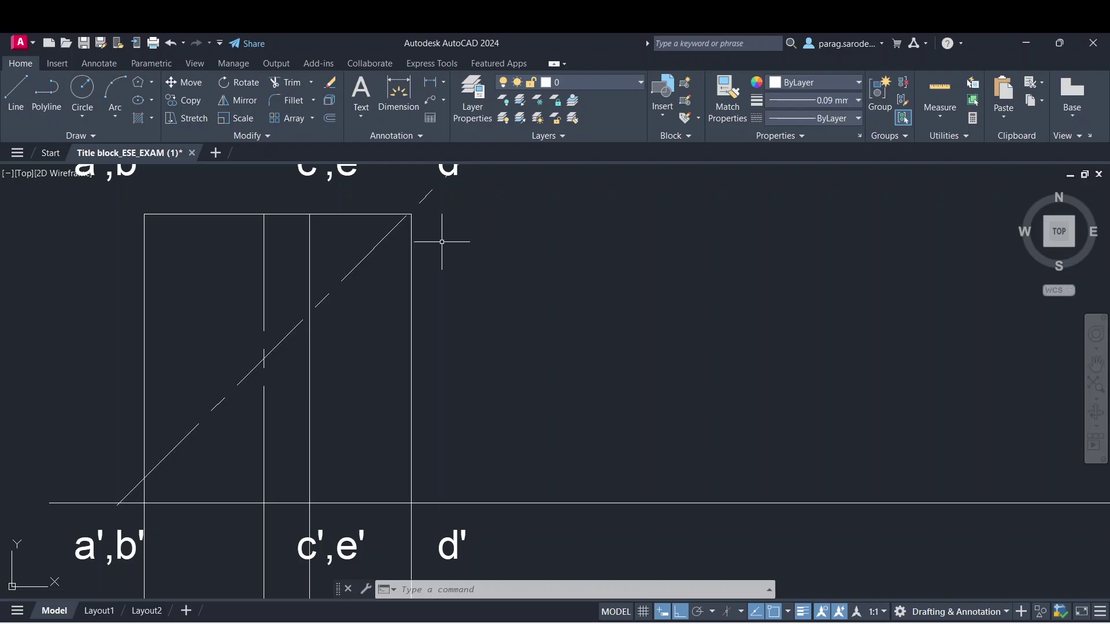
{"action": "scroll", "coordinate": [441, 238], "scroll_direction": "down", "scroll_amount": 2}
{"action": "scroll", "coordinate": [441, 234], "scroll_direction": "up", "scroll_amount": 5}
{"action": "middle_click_drag", "start_coordinate": [413, 230], "coordinate": [448, 333]}
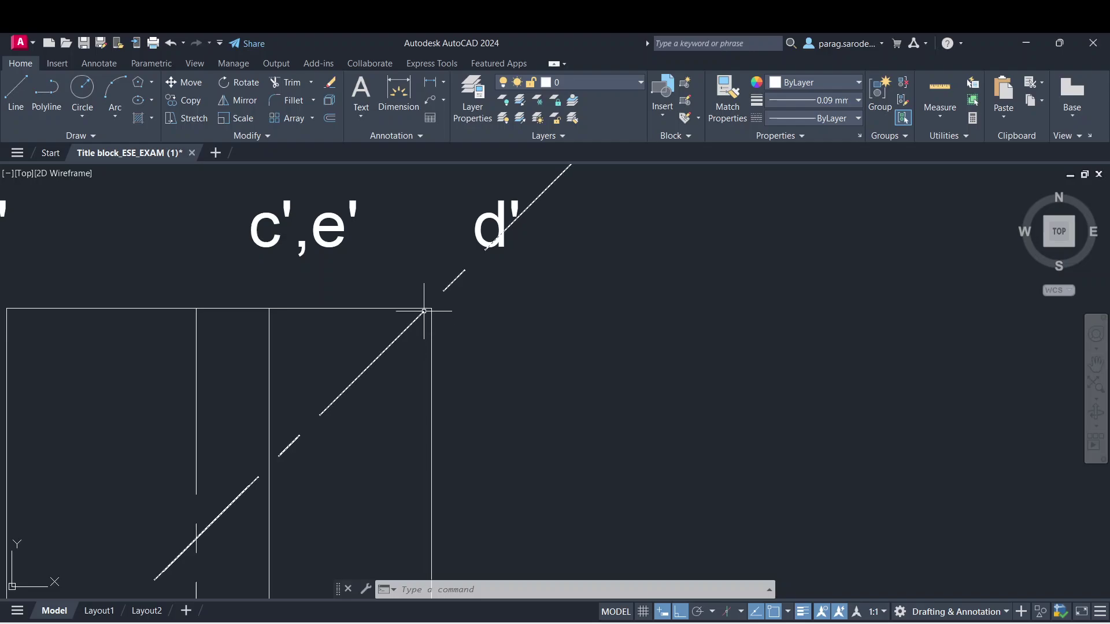
- Draw a vertical projector from where the section plane crosses the front view's top edge down past corner d of the top view
{"action": "left_click", "coordinate": [13, 98]}
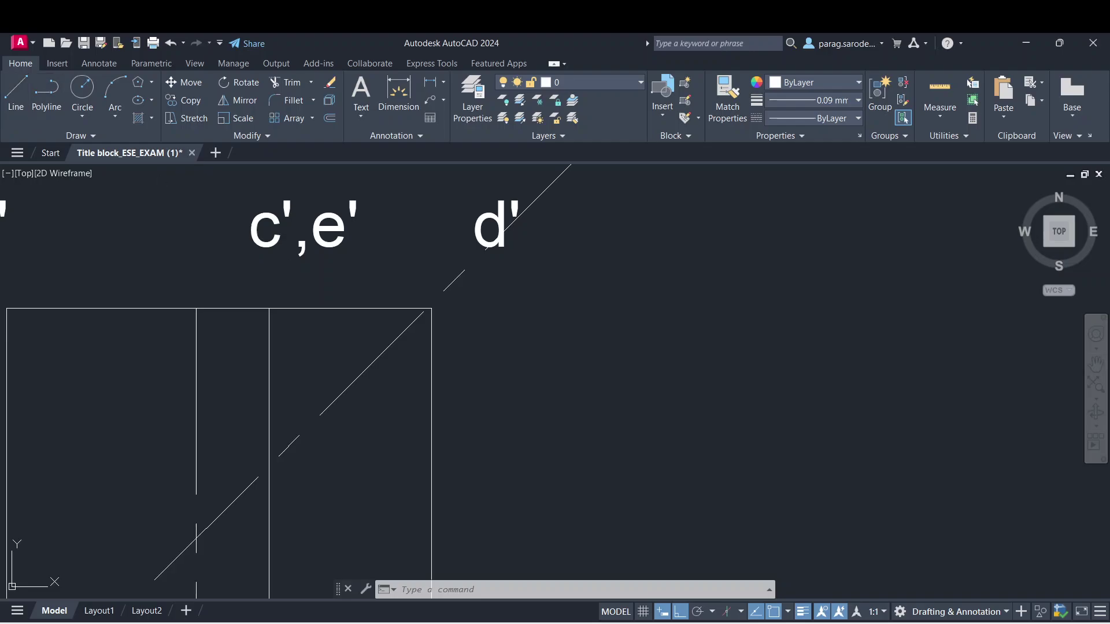
{"action": "left_click", "coordinate": [427, 309]}
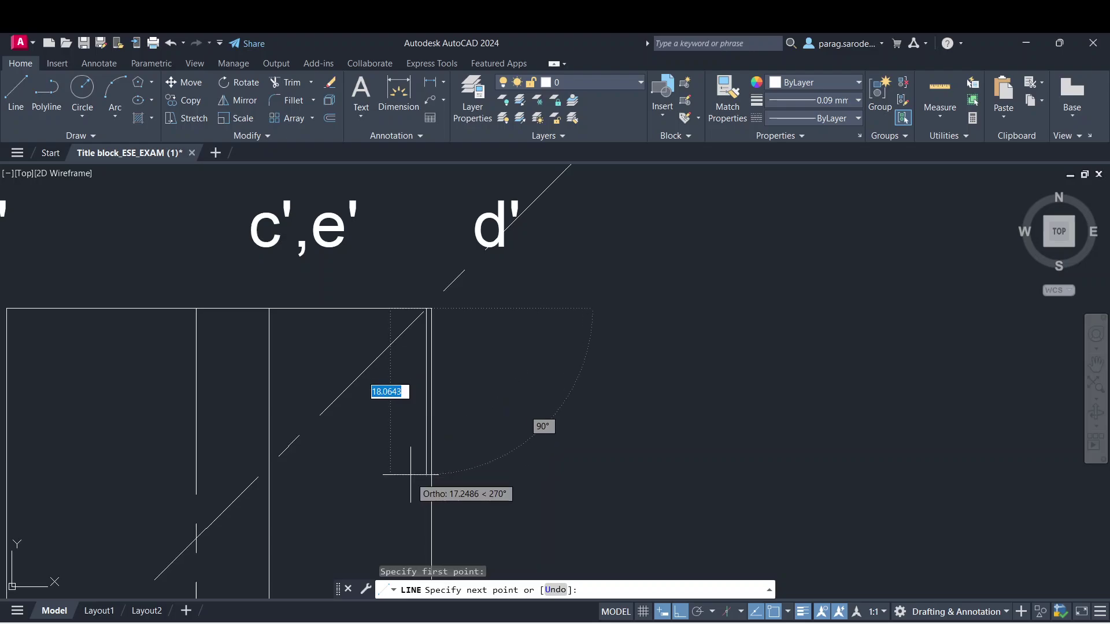
{"action": "middle_click_drag", "start_coordinate": [409, 473], "coordinate": [433, 280]}
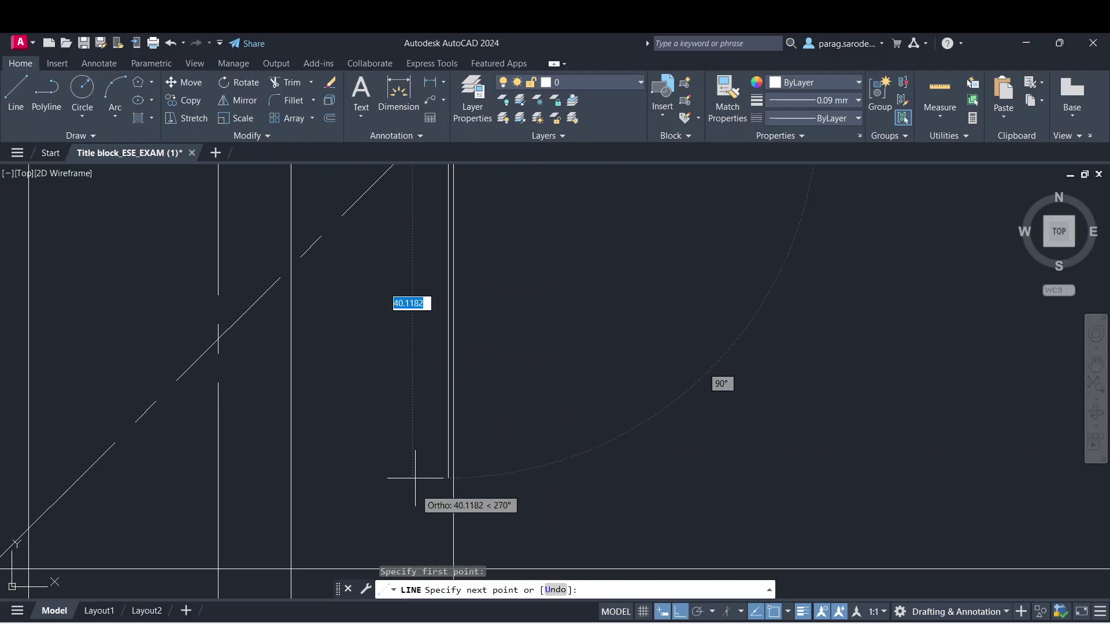
{"action": "middle_click_drag", "start_coordinate": [416, 483], "coordinate": [459, 277]}
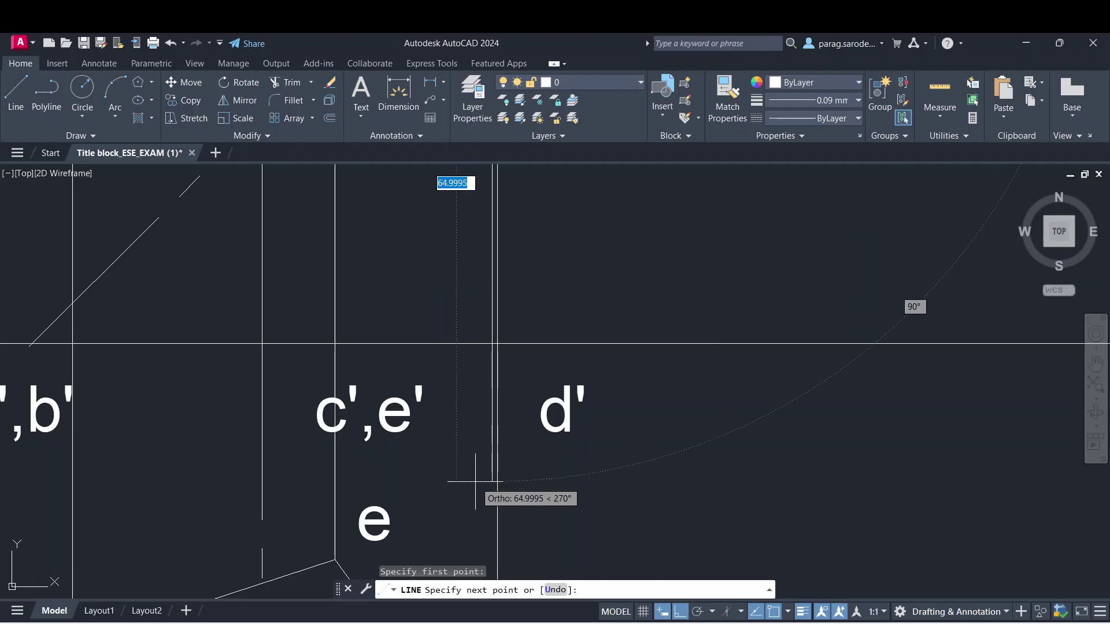
{"action": "middle_click_drag", "start_coordinate": [459, 470], "coordinate": [505, 263]}
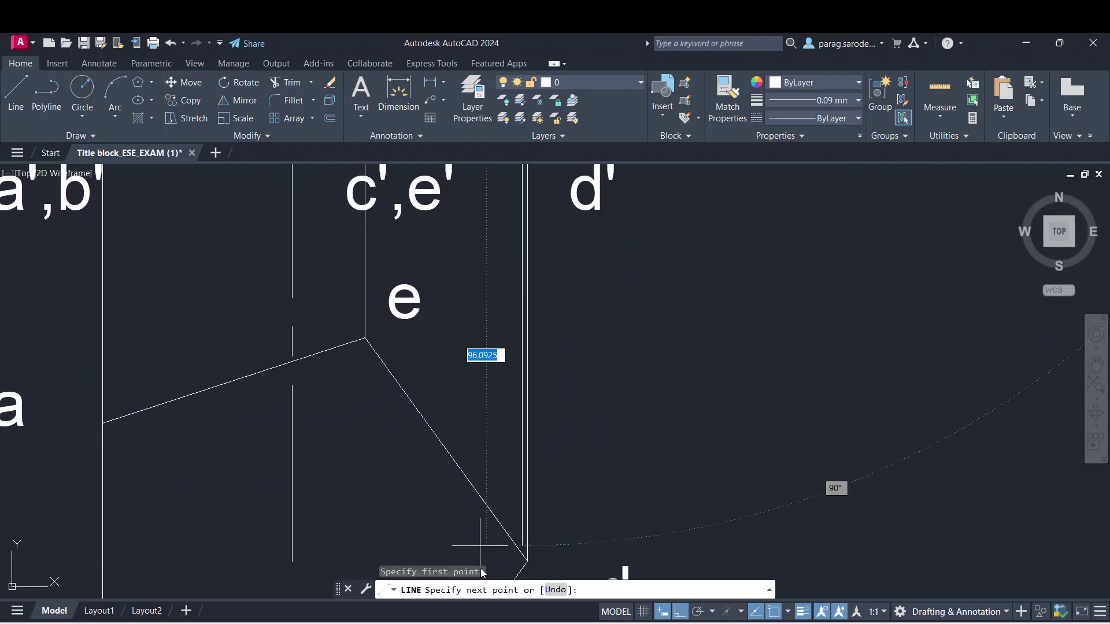
{"action": "middle_click_drag", "start_coordinate": [480, 564], "coordinate": [508, 292]}
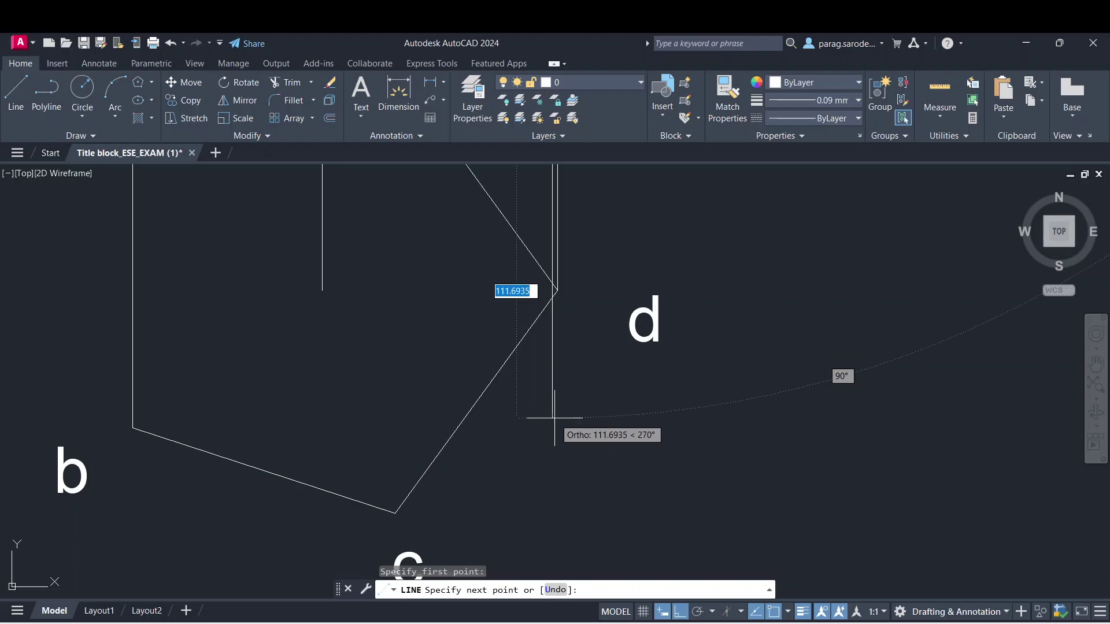
{"action": "left_click", "coordinate": [552, 392]}
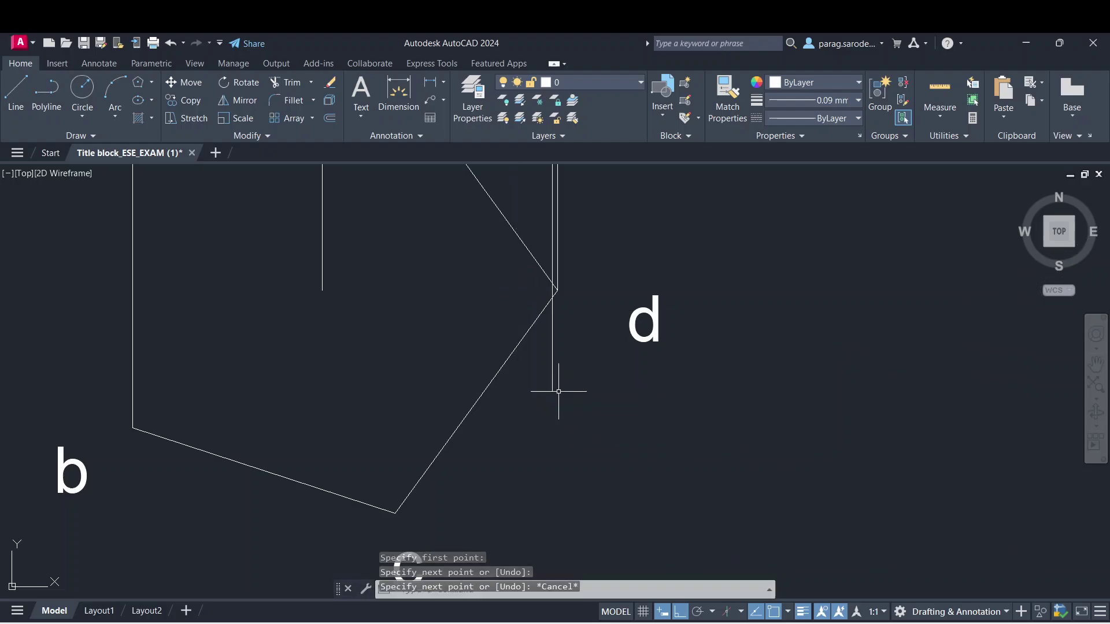
{"action": "key", "text": "Escape"}
{"action": "key", "text": "Escape"}
- Examine the projector near edge d' and the section plane's crossings with the front view's edges
{"action": "middle_click_drag", "start_coordinate": [570, 322], "coordinate": [573, 362]}
{"action": "scroll", "coordinate": [581, 372], "scroll_direction": "down", "scroll_amount": 2}
{"action": "scroll", "coordinate": [537, 306], "scroll_direction": "down", "scroll_amount": 2}
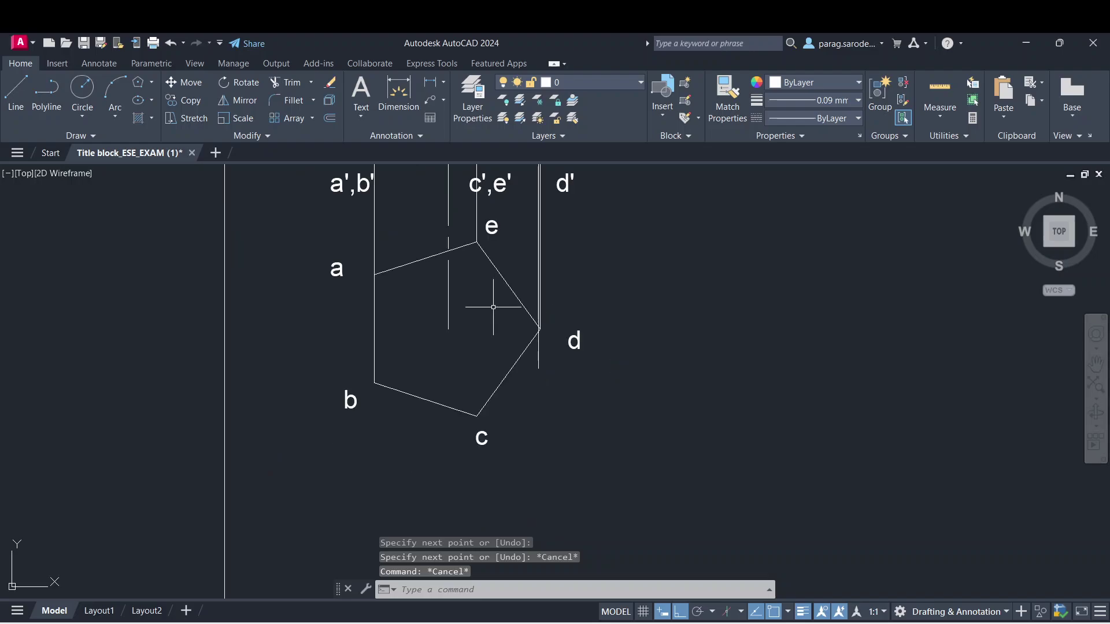
{"action": "middle_click_drag", "start_coordinate": [495, 304], "coordinate": [491, 471]}
{"action": "middle_click_drag", "start_coordinate": [541, 243], "coordinate": [542, 344]}
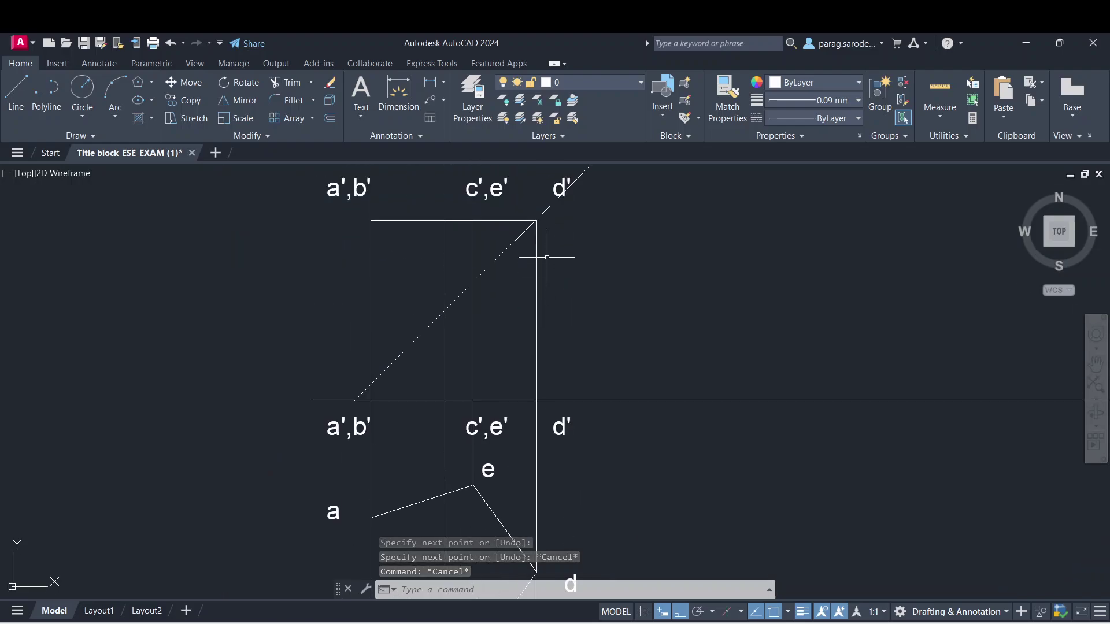
{"action": "scroll", "coordinate": [537, 227], "scroll_direction": "up", "scroll_amount": 3}
{"action": "middle_click_drag", "start_coordinate": [535, 225], "coordinate": [531, 276]}
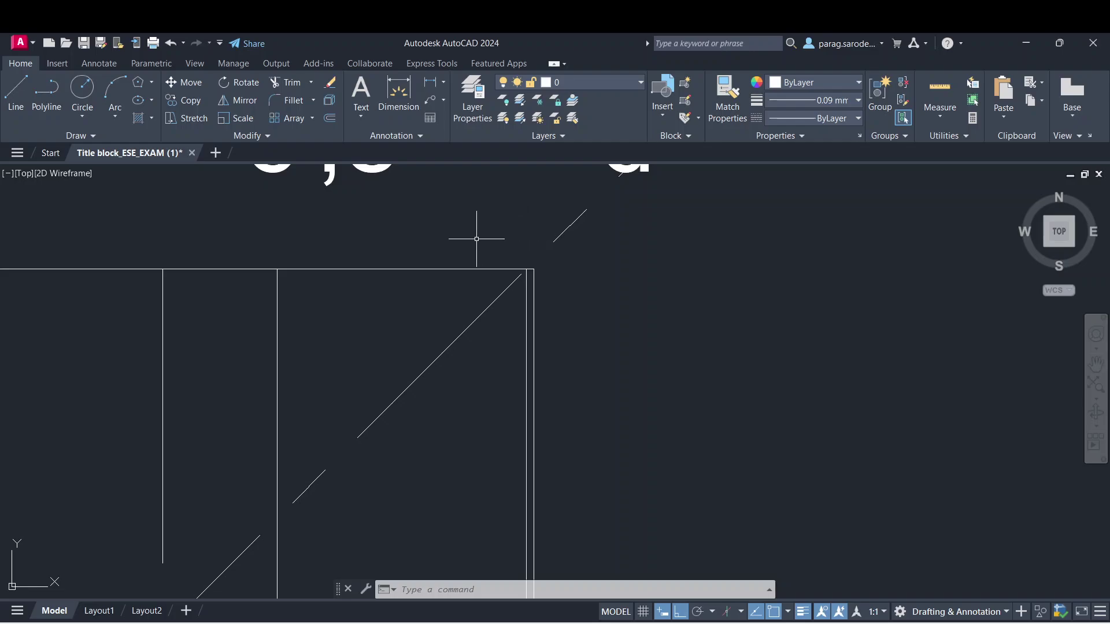
{"action": "scroll", "coordinate": [531, 275], "scroll_direction": "down", "scroll_amount": 3}
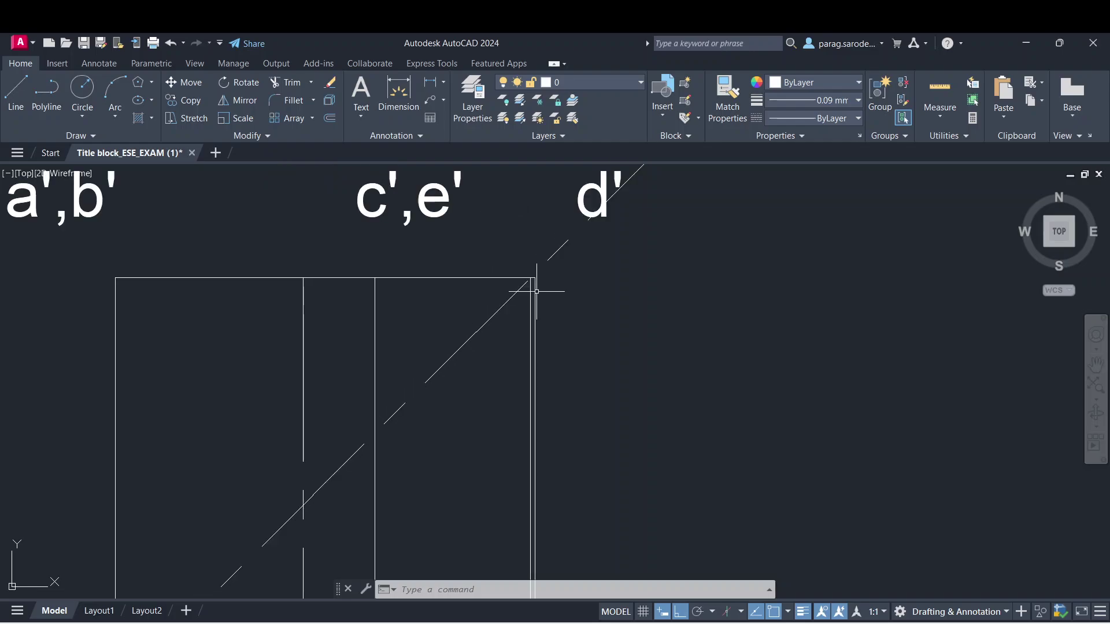
{"action": "middle_click_drag", "start_coordinate": [550, 318], "coordinate": [606, 219]}
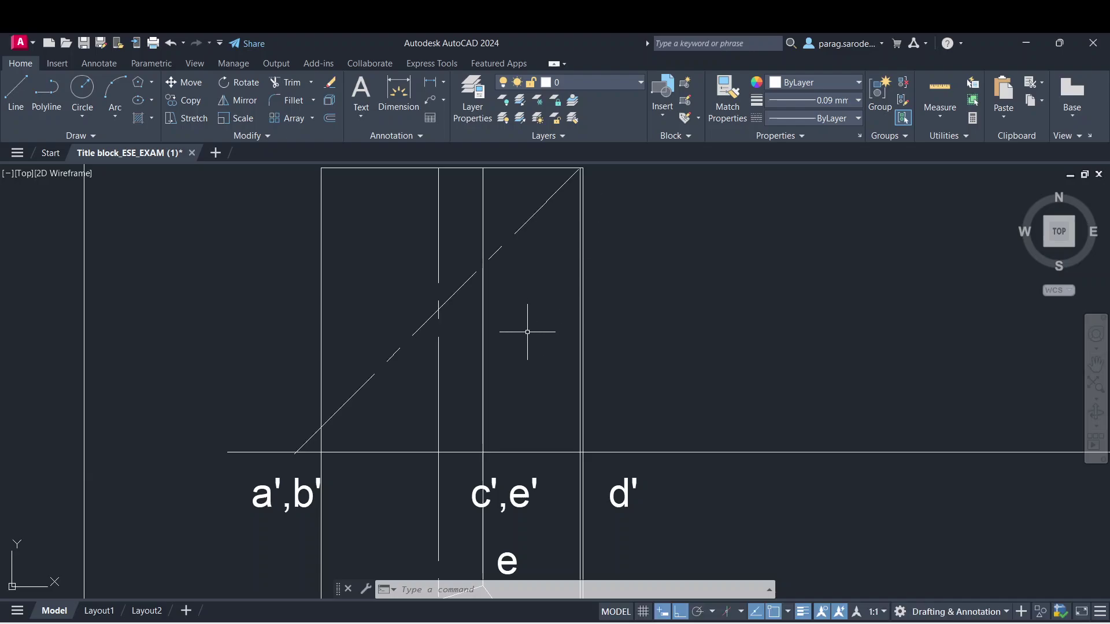
{"action": "middle_click_drag", "start_coordinate": [617, 287], "coordinate": [588, 358]}
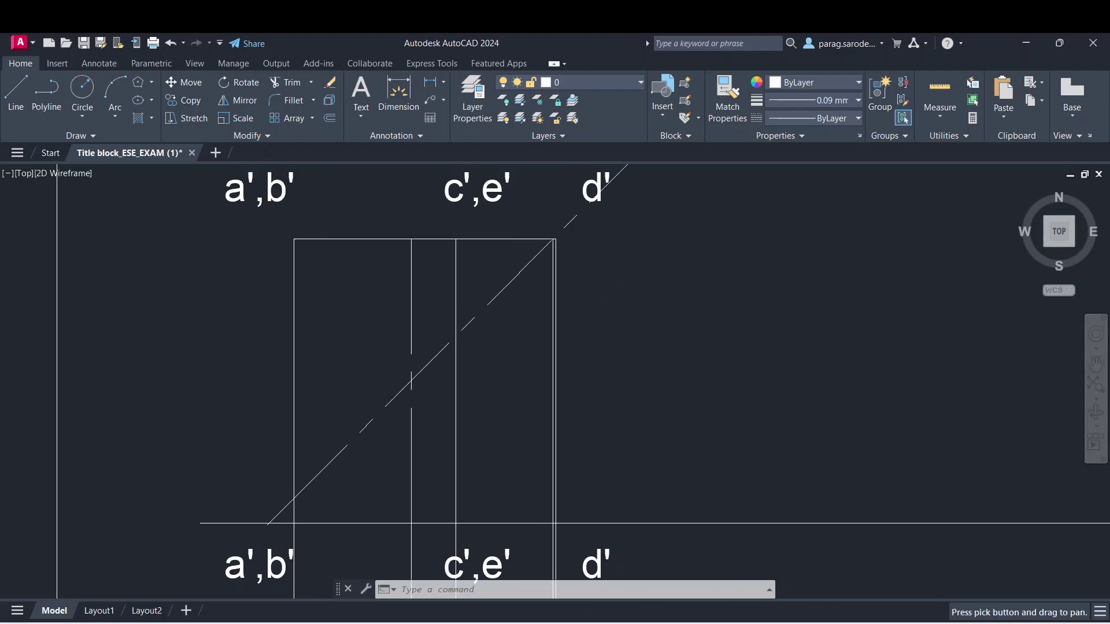
{"action": "scroll", "coordinate": [574, 278], "scroll_direction": "up", "scroll_amount": 4}
{"action": "middle_click_drag", "start_coordinate": [534, 247], "coordinate": [621, 253]}
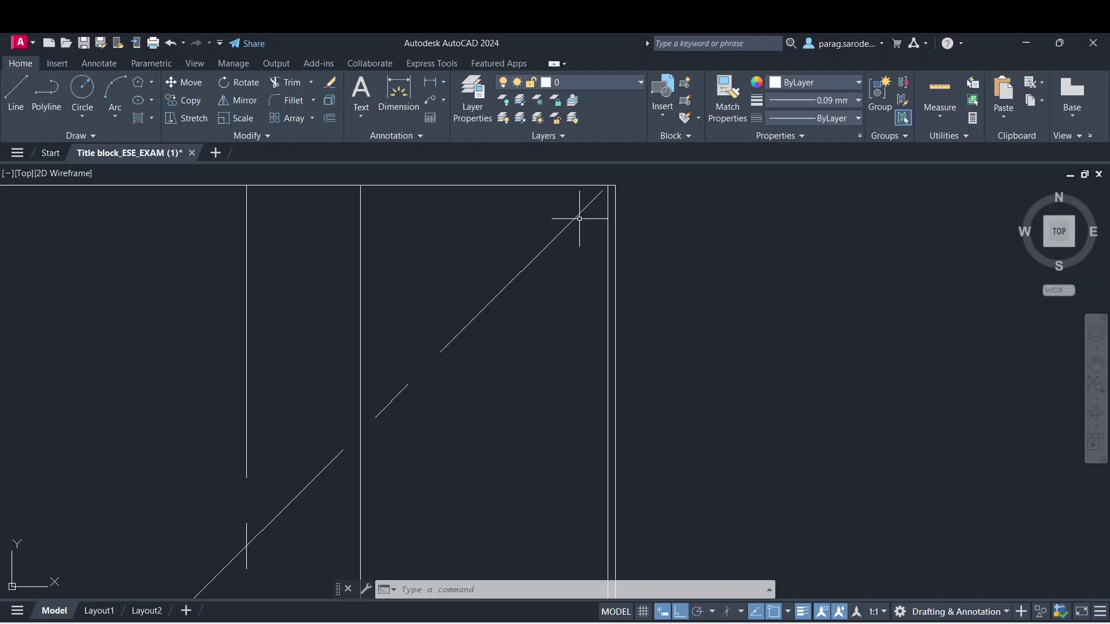
{"action": "scroll", "coordinate": [579, 218], "scroll_direction": "down", "scroll_amount": 5}
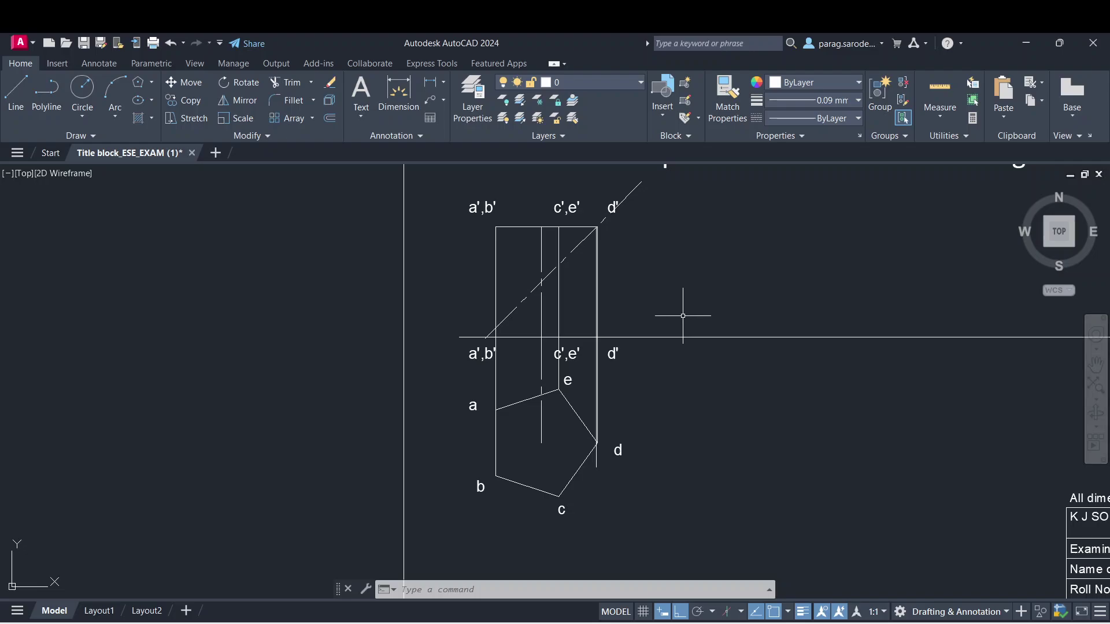
{"action": "scroll", "coordinate": [617, 286], "scroll_direction": "up", "scroll_amount": 3}
{"action": "scroll", "coordinate": [618, 285], "scroll_direction": "down", "scroll_amount": 2}
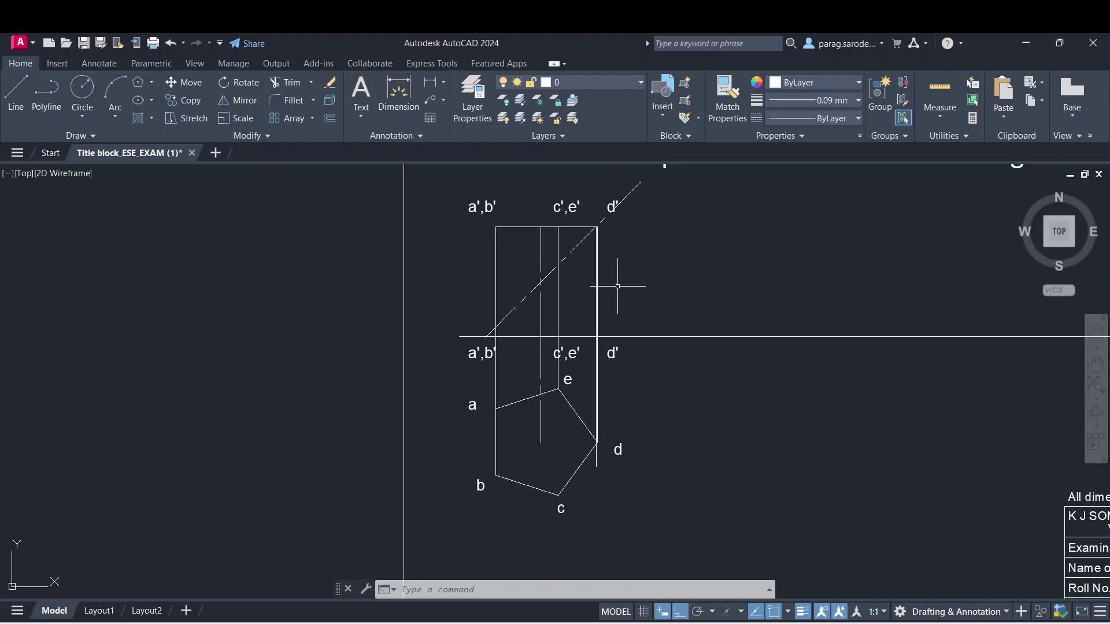
{"action": "scroll", "coordinate": [617, 284], "scroll_direction": "up", "scroll_amount": 5}
{"action": "scroll", "coordinate": [617, 281], "scroll_direction": "down", "scroll_amount": 3}
{"action": "scroll", "coordinate": [624, 297], "scroll_direction": "up", "scroll_amount": 1}
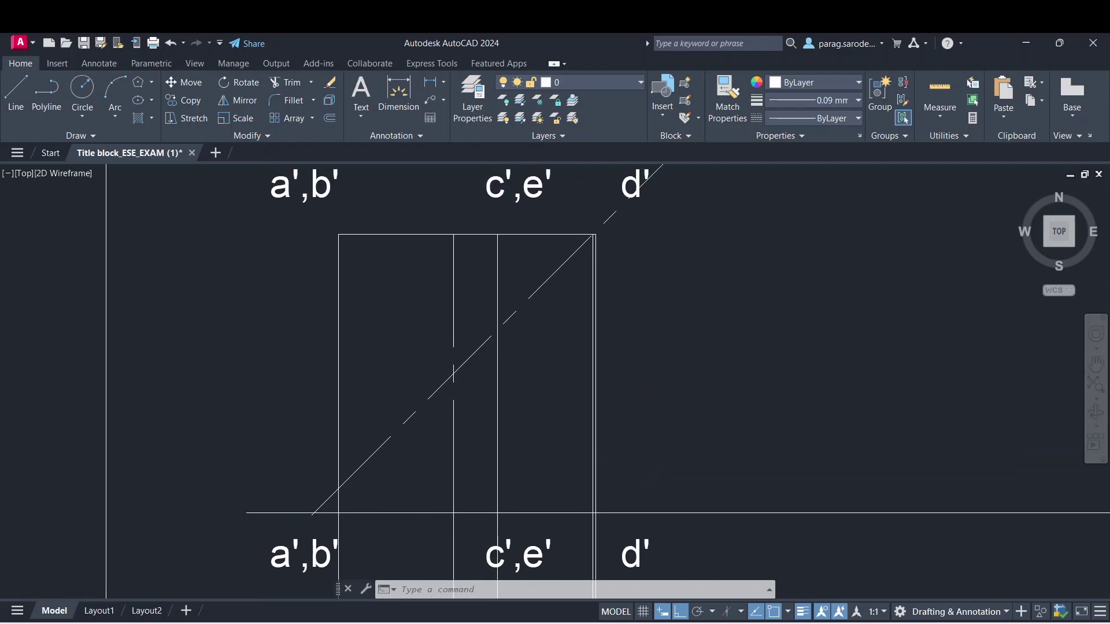
- Set the current lineweight for new objects to 0.30 mm
{"action": "left_click", "coordinate": [806, 104]}
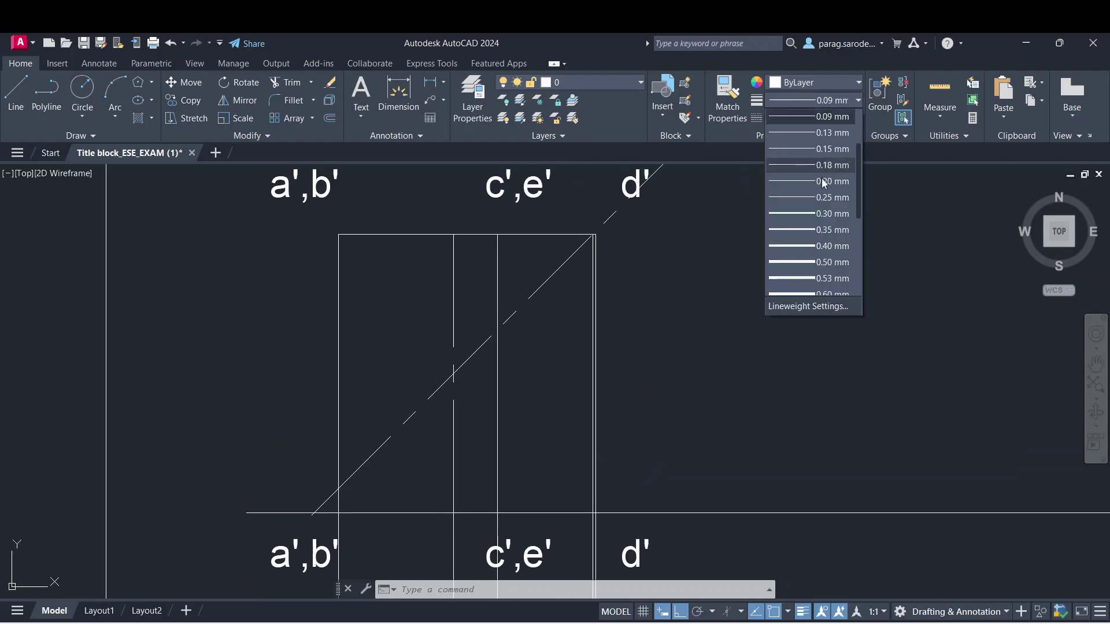
{"action": "left_click", "coordinate": [831, 215]}
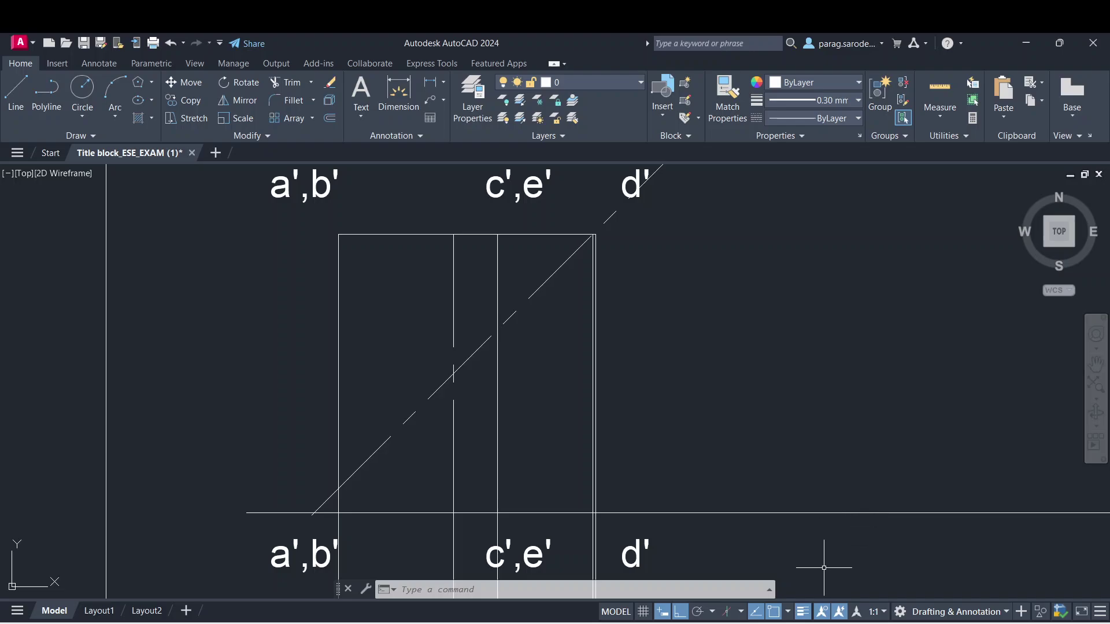
{"action": "left_click", "coordinate": [803, 614]}
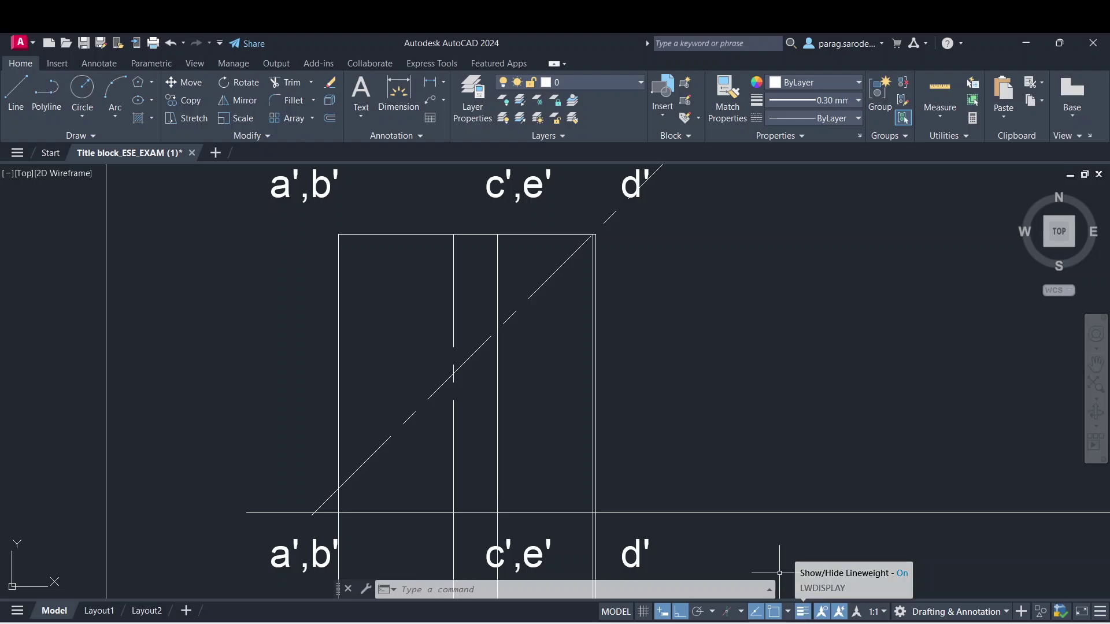
- Trace the cut front view's outline from the section plane down edge a',b', along the base, up edge d' and across to the section plane
{"action": "left_click", "coordinate": [16, 106]}
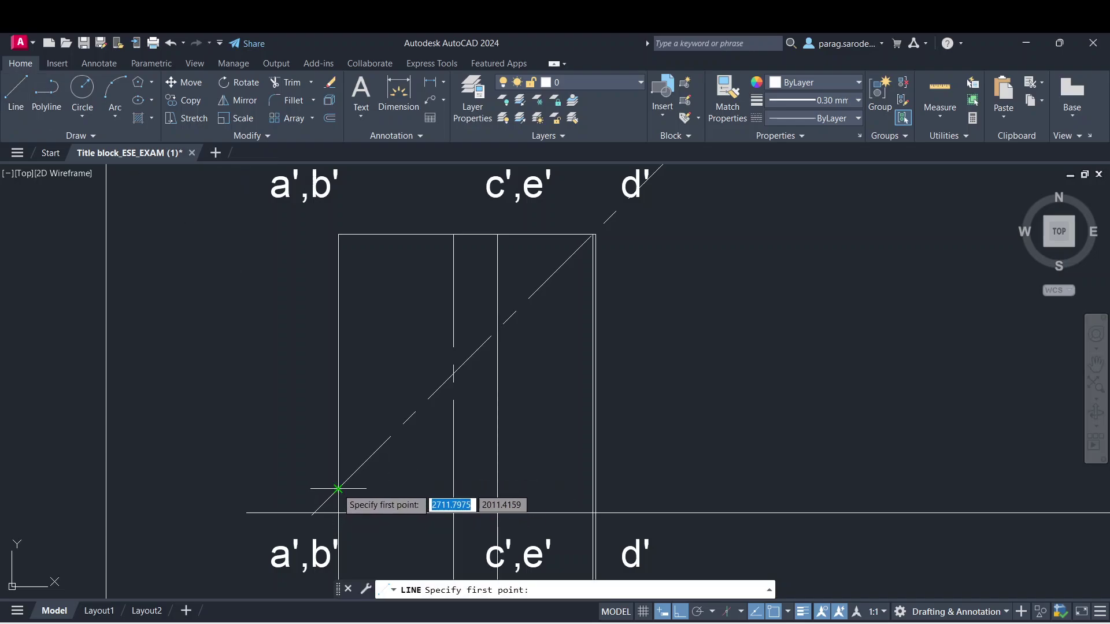
{"action": "left_click", "coordinate": [339, 511]}
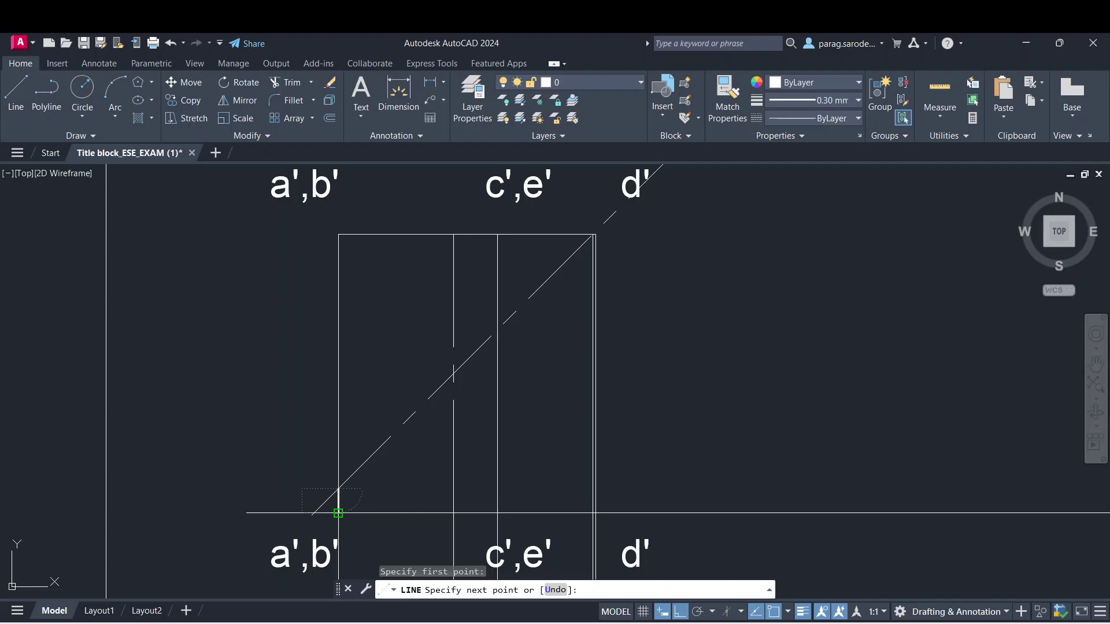
{"action": "left_click", "coordinate": [339, 513]}
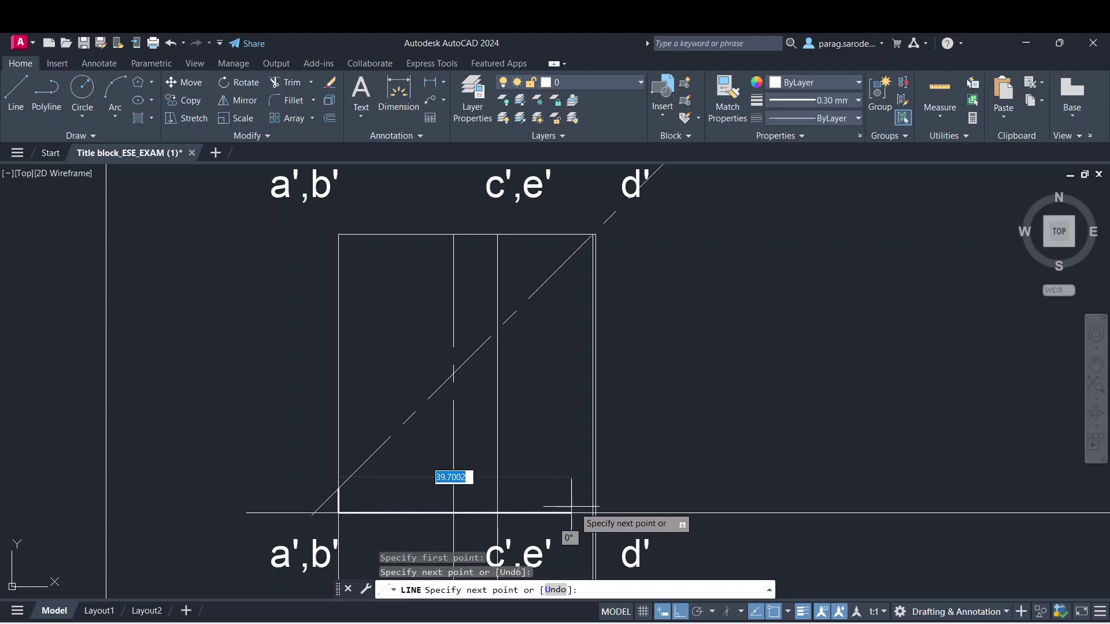
{"action": "scroll", "coordinate": [615, 498], "scroll_direction": "up", "scroll_amount": 5}
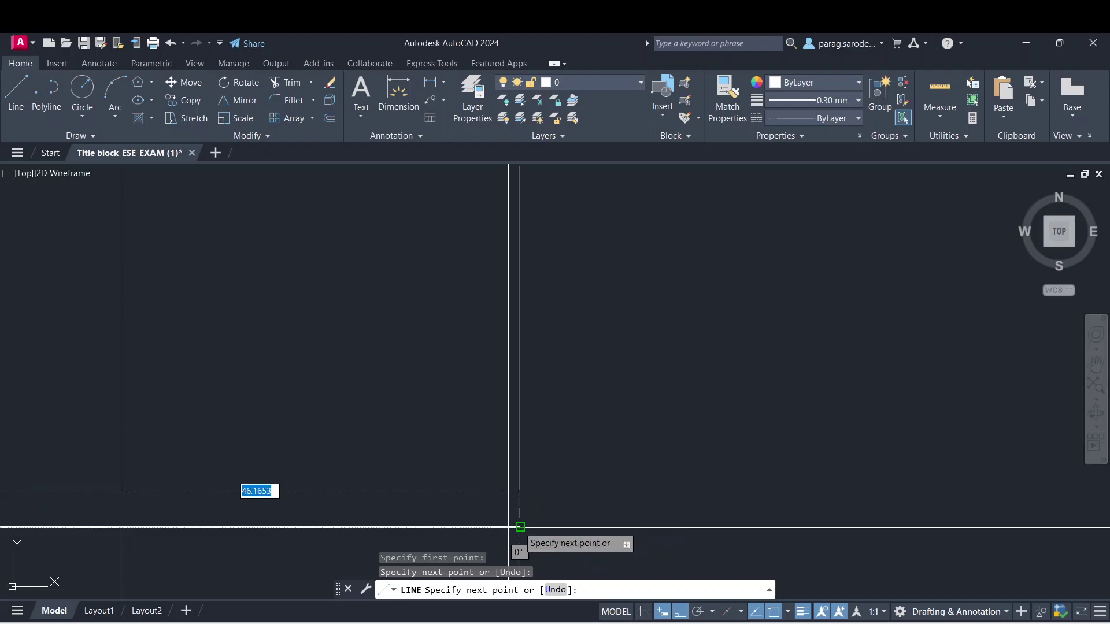
{"action": "left_click", "coordinate": [520, 527]}
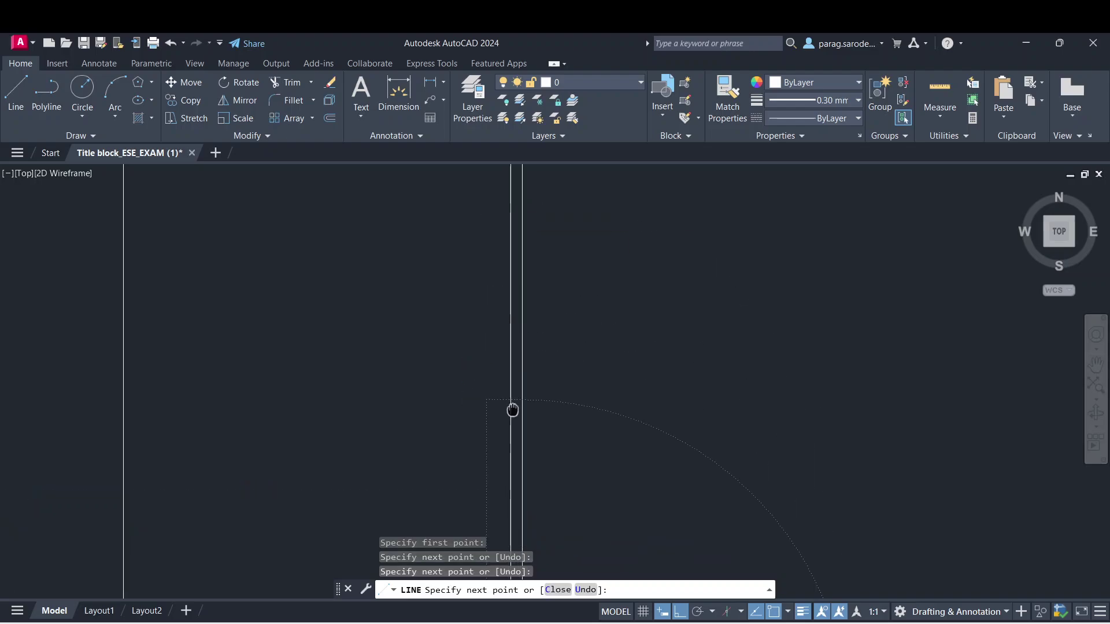
{"action": "middle_click_drag", "start_coordinate": [540, 434], "coordinate": [514, 541]}
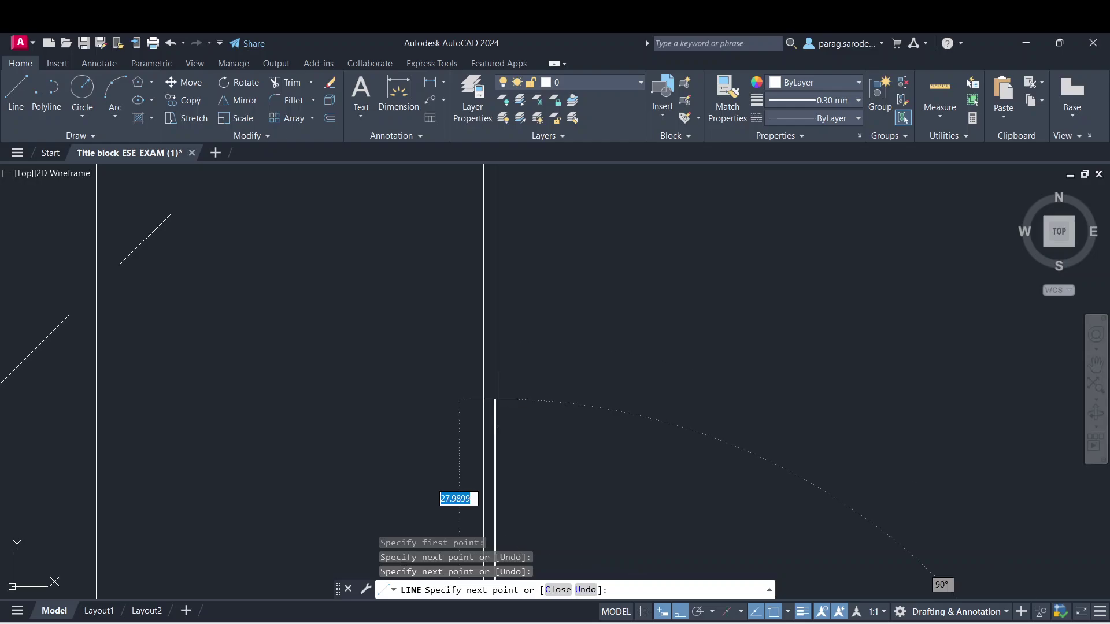
{"action": "scroll", "coordinate": [502, 376], "scroll_direction": "down", "scroll_amount": 2}
{"action": "mouse_move", "coordinate": [503, 354]}
{"action": "middle_mouse_down"}
{"action": "mouse_move", "coordinate": [505, 510]}
{"action": "mouse_move", "coordinate": [502, 494]}
{"action": "middle_mouse_up"}
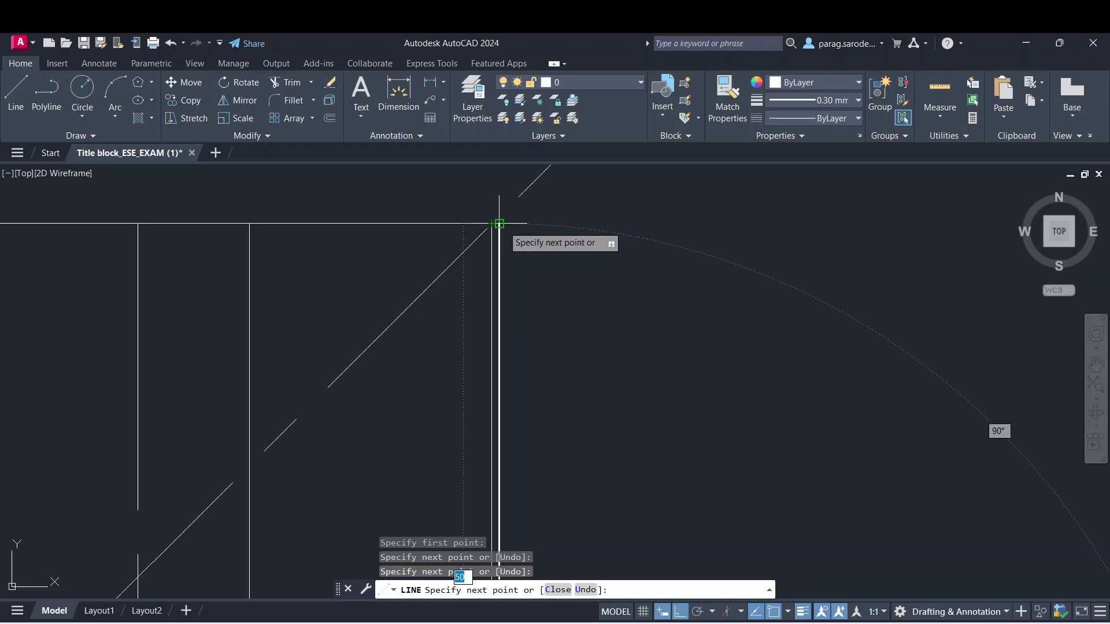
{"action": "left_click", "coordinate": [492, 224]}
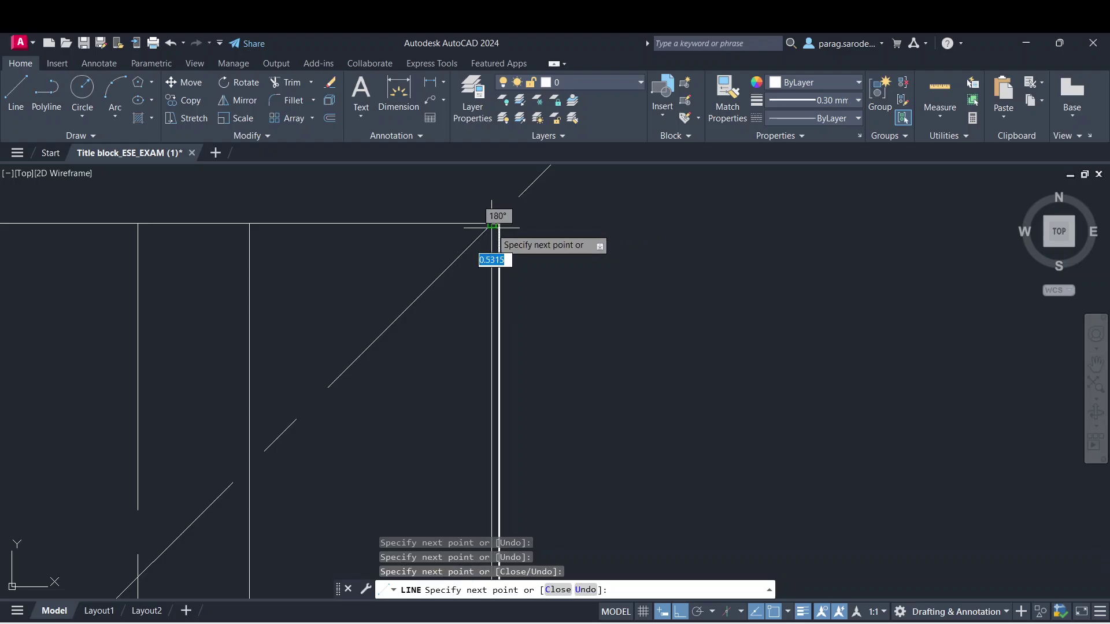
{"action": "left_click", "coordinate": [492, 226]}
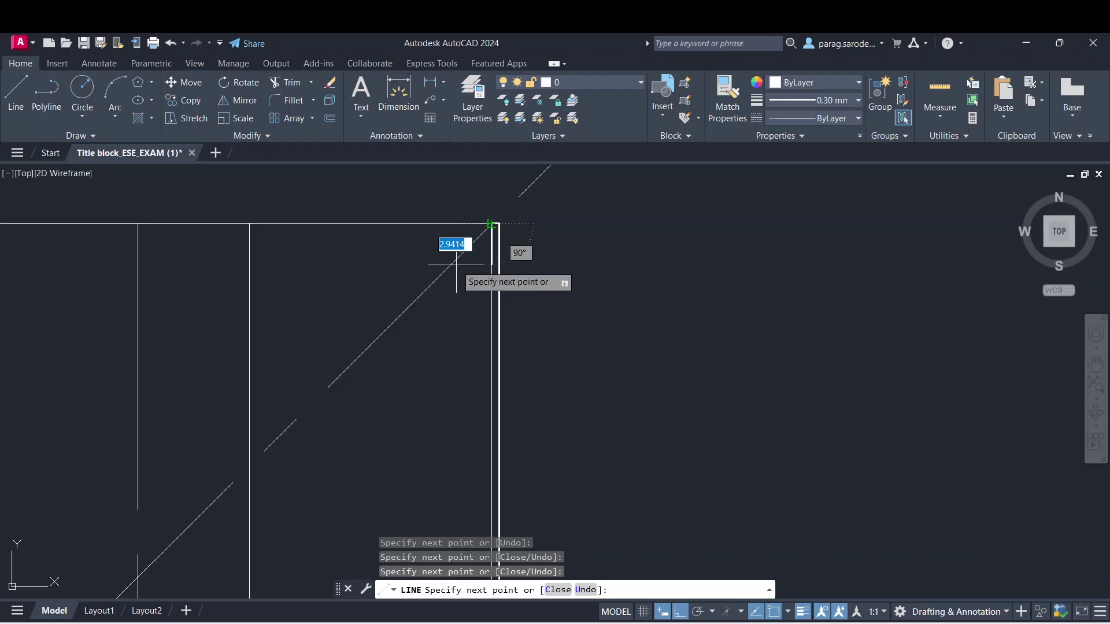
{"action": "key", "text": "Escape"}
- Draw a 0.30 mm line over edge c',e' in the front view from the section plane down to the base
{"action": "scroll", "coordinate": [486, 292], "scroll_direction": "down", "scroll_amount": 2}
{"action": "middle_click_drag", "start_coordinate": [519, 307], "coordinate": [737, 239]}
{"action": "mouse_move", "coordinate": [730, 388]}
{"action": "middle_mouse_down"}
{"action": "mouse_move", "coordinate": [711, 341]}
{"action": "mouse_move", "coordinate": [722, 278]}
{"action": "middle_mouse_up"}
{"action": "scroll", "coordinate": [625, 356], "scroll_direction": "down", "scroll_amount": 2}
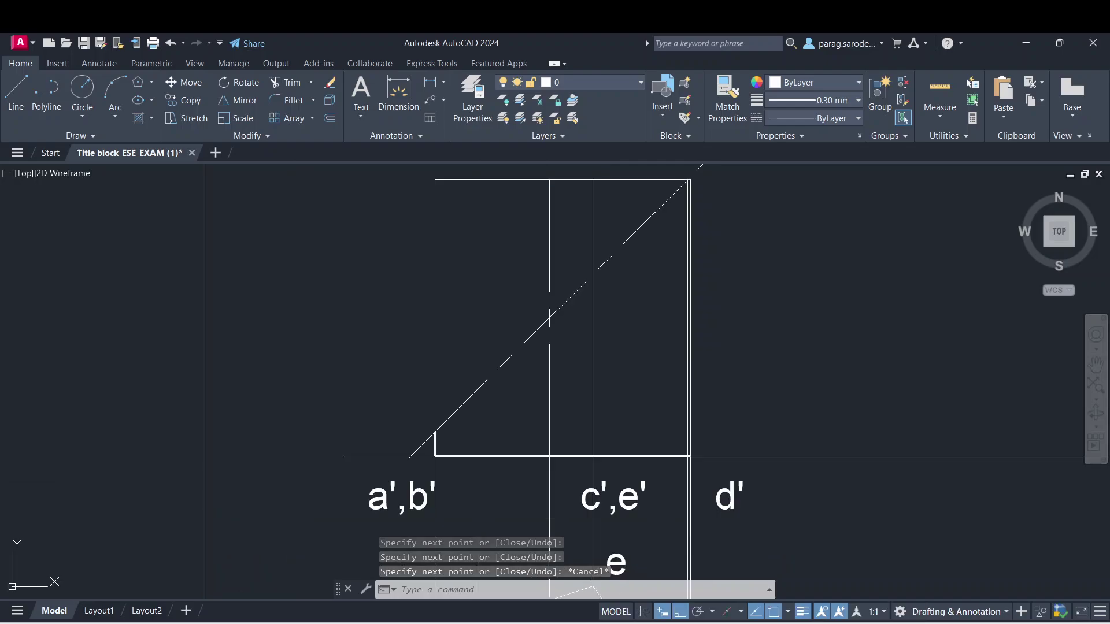
{"action": "middle_click_drag", "start_coordinate": [647, 362], "coordinate": [622, 235]}
{"action": "middle_click_drag", "start_coordinate": [588, 381], "coordinate": [570, 511]}
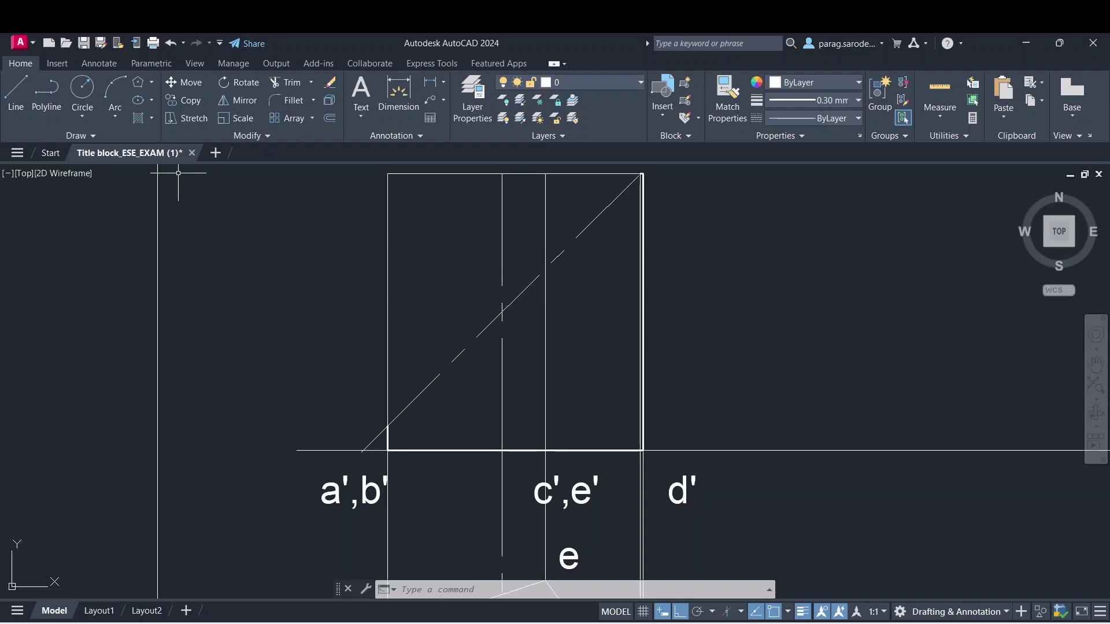
{"action": "left_click", "coordinate": [16, 95]}
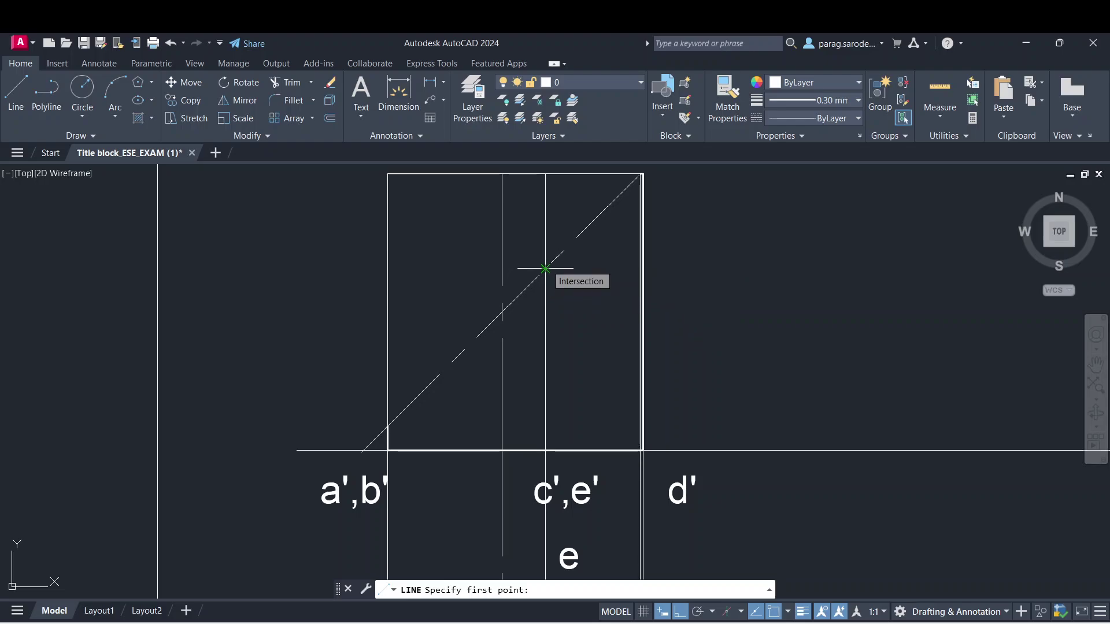
{"action": "left_click", "coordinate": [545, 268]}
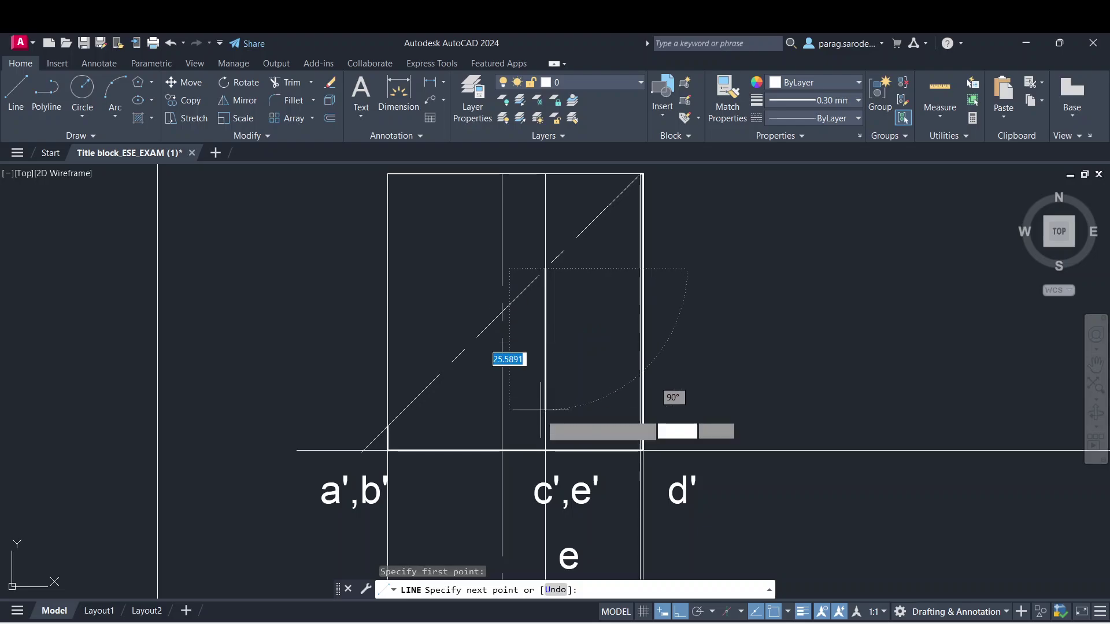
{"action": "left_click", "coordinate": [545, 450]}
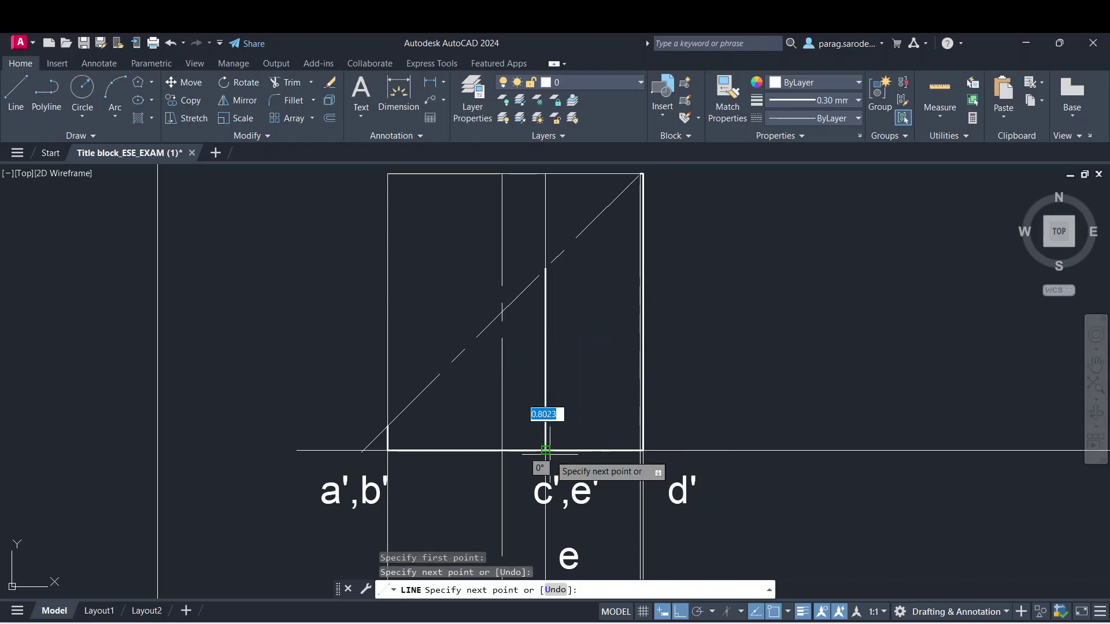
{"action": "key", "text": "Escape"}
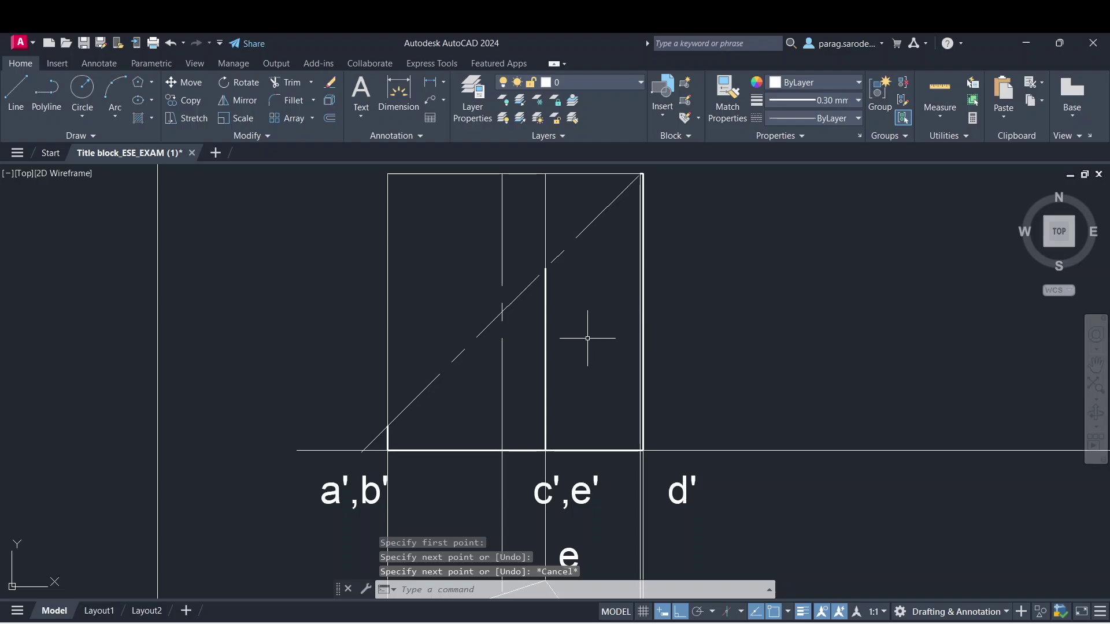
- Add a multiline text label reading p1 outside the front view, beside edge a',b'
{"action": "middle_click_drag", "start_coordinate": [570, 317], "coordinate": [542, 370]}
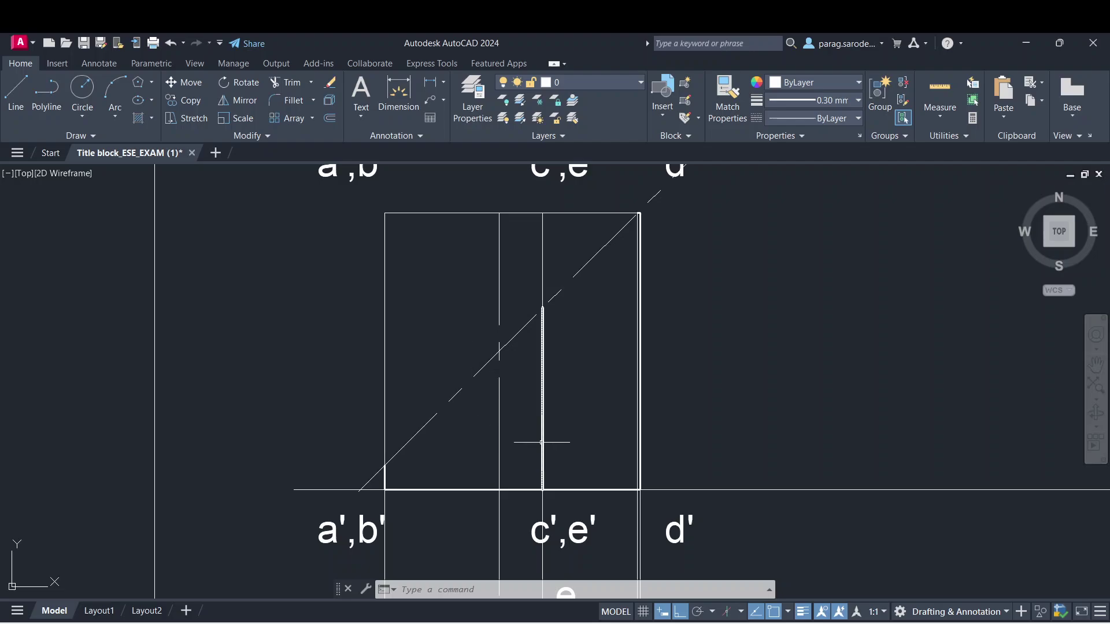
{"action": "scroll", "coordinate": [542, 446], "scroll_direction": "down", "scroll_amount": 2}
{"action": "middle_click_drag", "start_coordinate": [542, 446], "coordinate": [542, 309]}
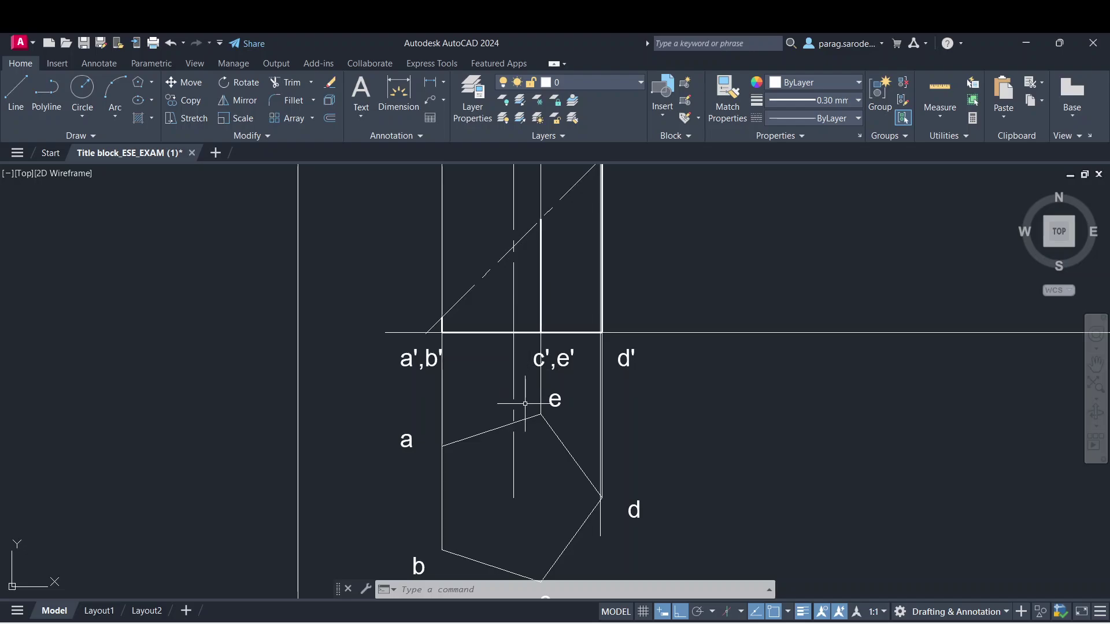
{"action": "mouse_move", "coordinate": [471, 356]}
{"action": "middle_mouse_down"}
{"action": "mouse_move", "coordinate": [462, 411]}
{"action": "mouse_move", "coordinate": [489, 349]}
{"action": "middle_mouse_up"}
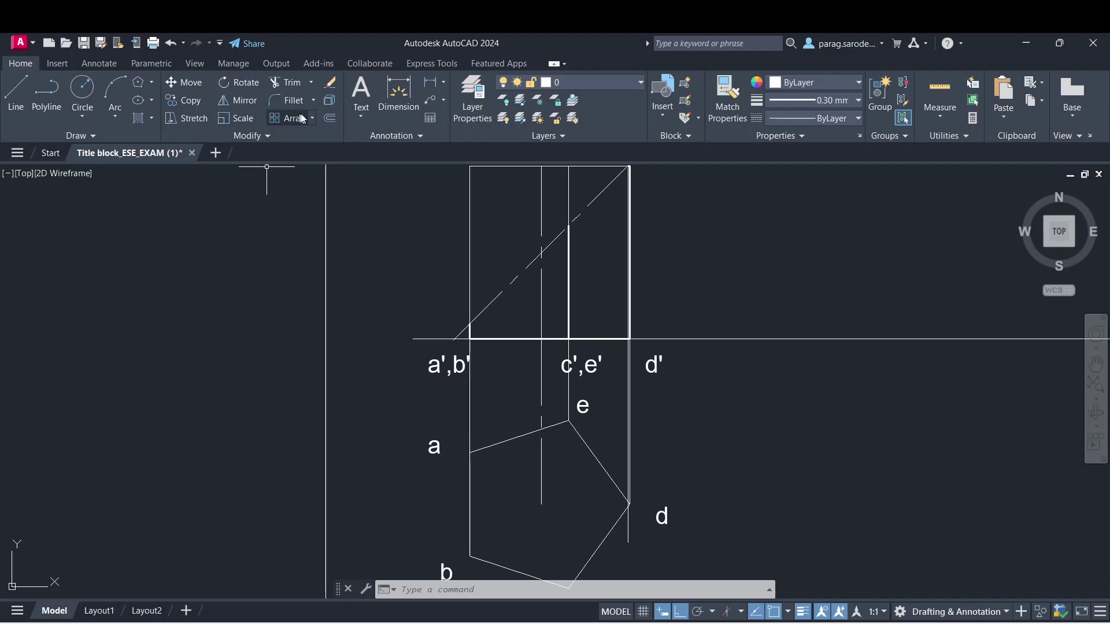
{"action": "left_click", "coordinate": [364, 116]}
{"action": "left_click", "coordinate": [381, 141]}
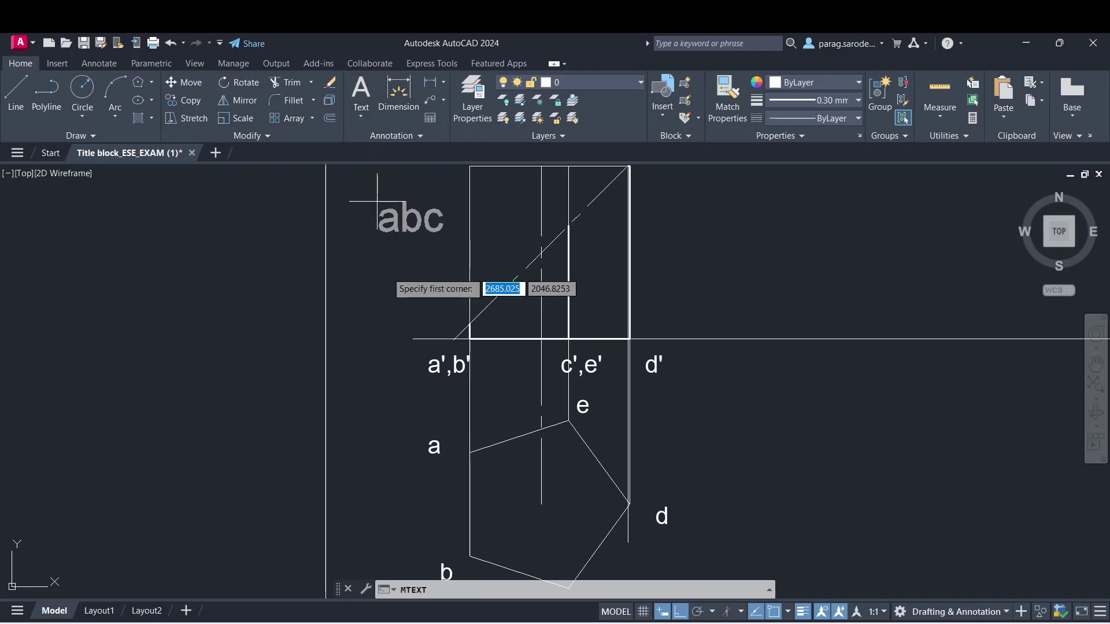
{"action": "left_click", "coordinate": [395, 275]}
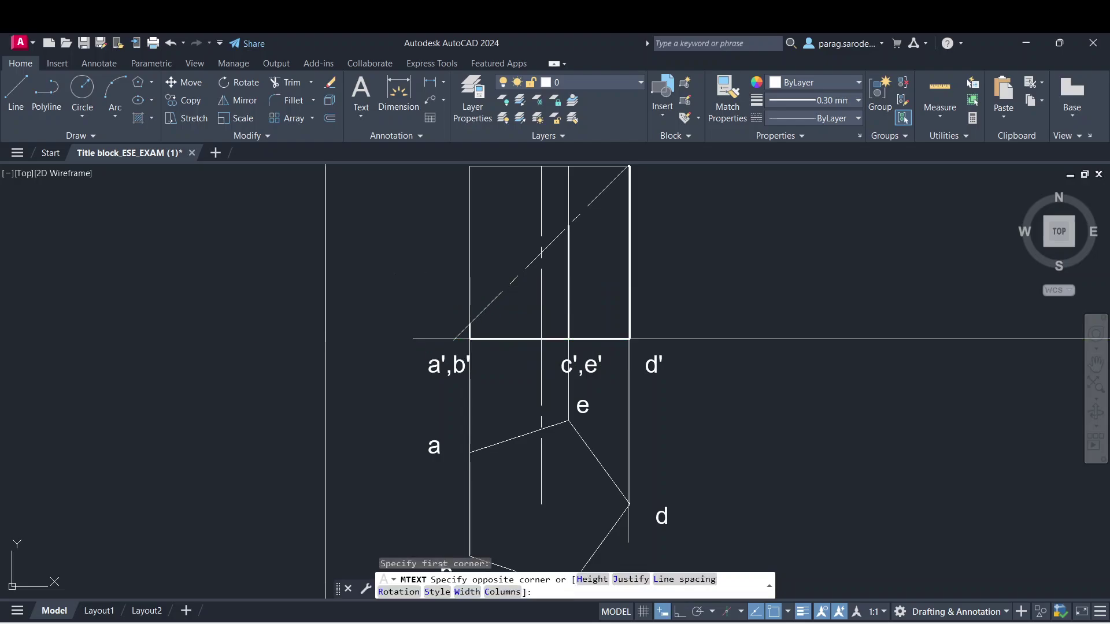
{"action": "left_click", "coordinate": [411, 323]}
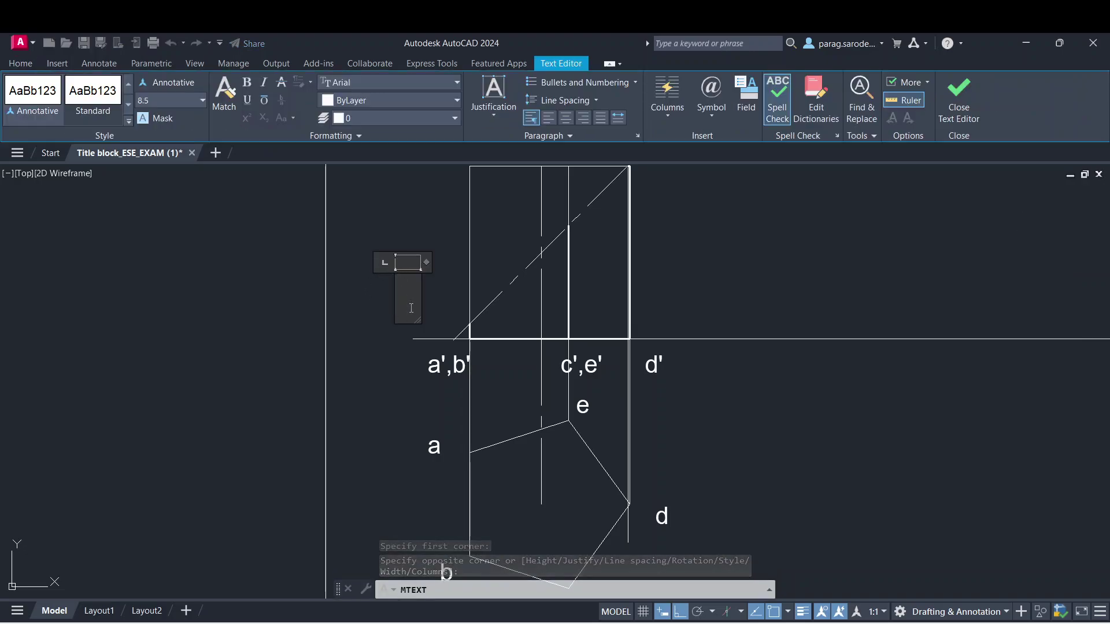
{"action": "type", "text": "p"}
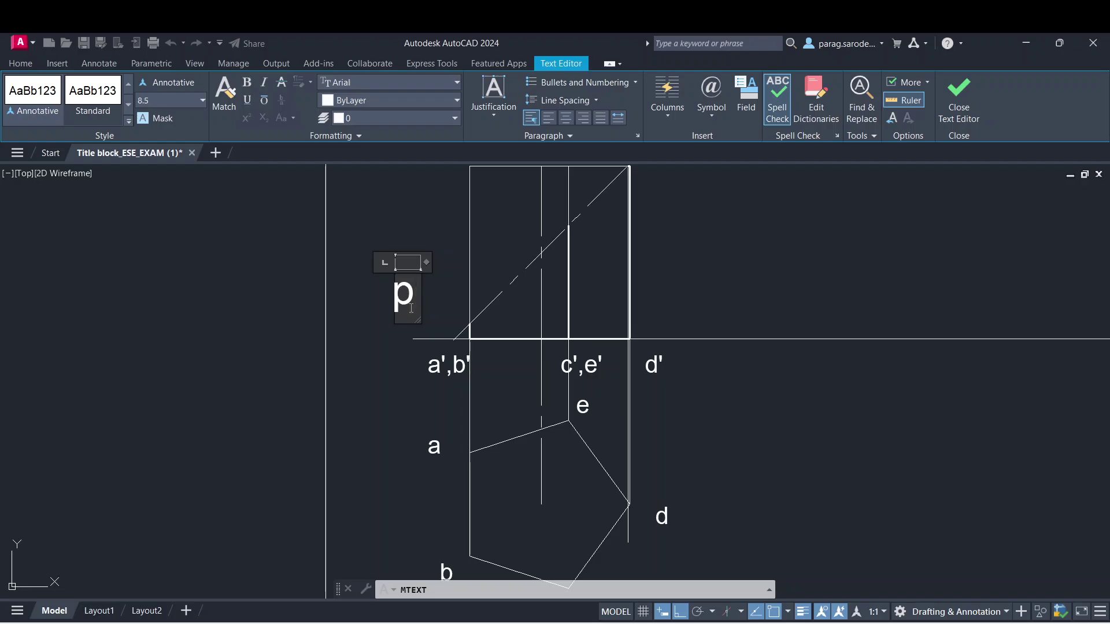
{"action": "type", "text": "1"}
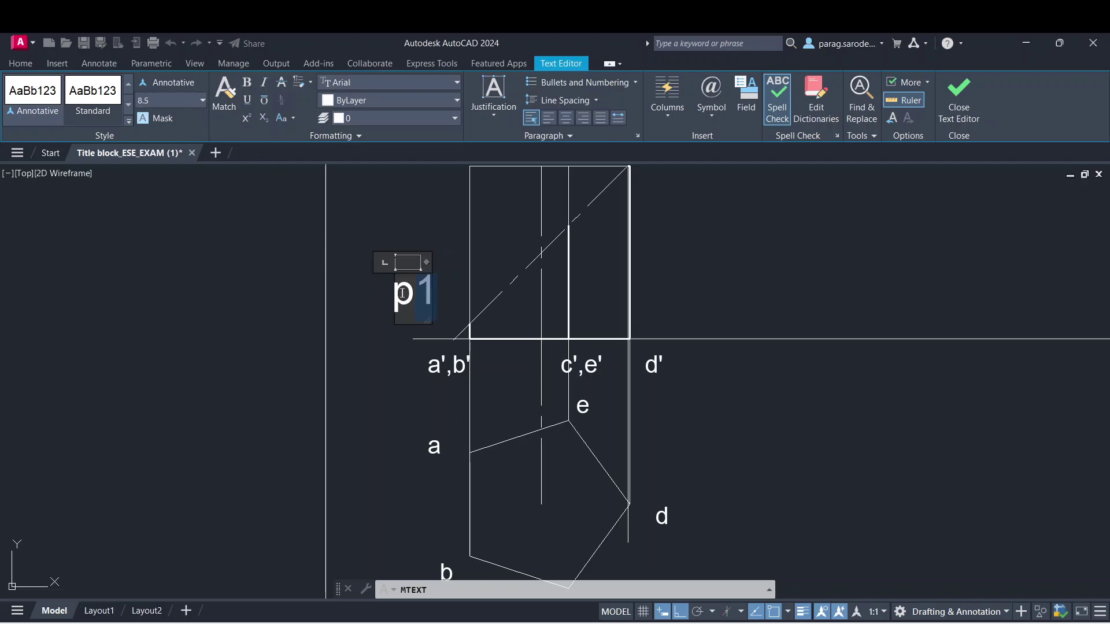
- Format the new label as p₁' with text height 5 and a subscript 1 followed by a prime mark
{"action": "left_click", "coordinate": [410, 295]}
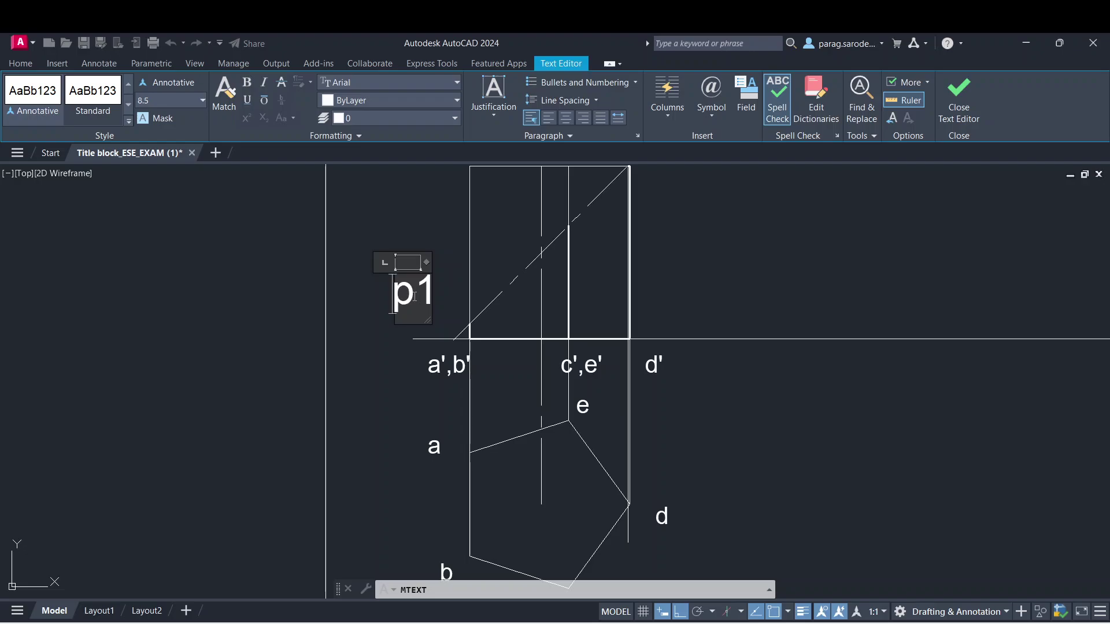
{"action": "key", "text": "shift+Right"}
{"action": "key", "text": "shift+Right"}
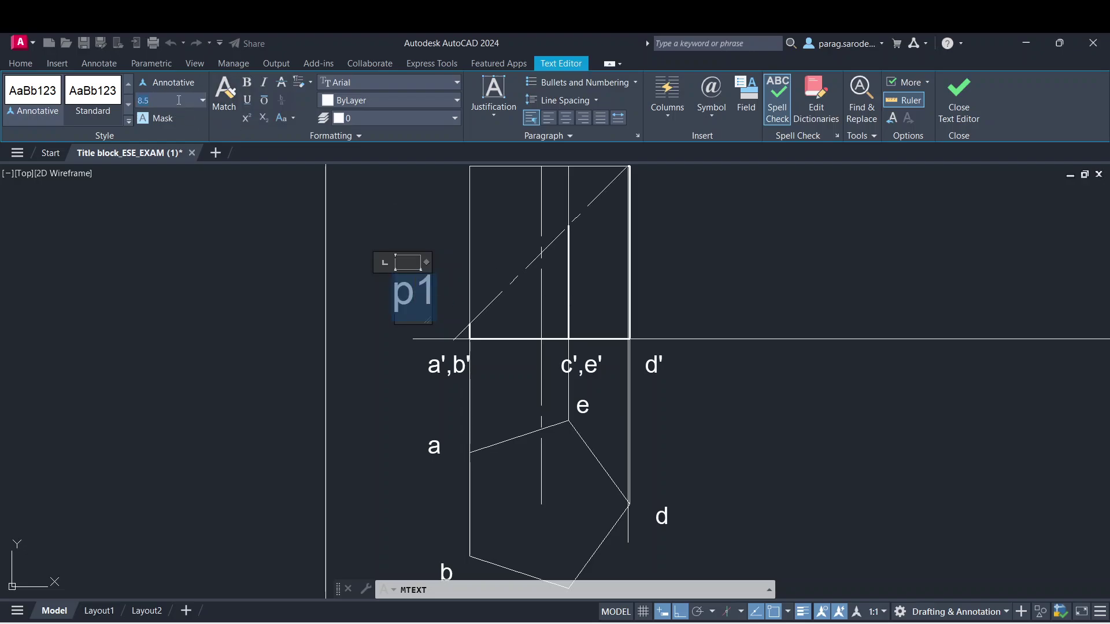
{"action": "key", "text": "Return"}
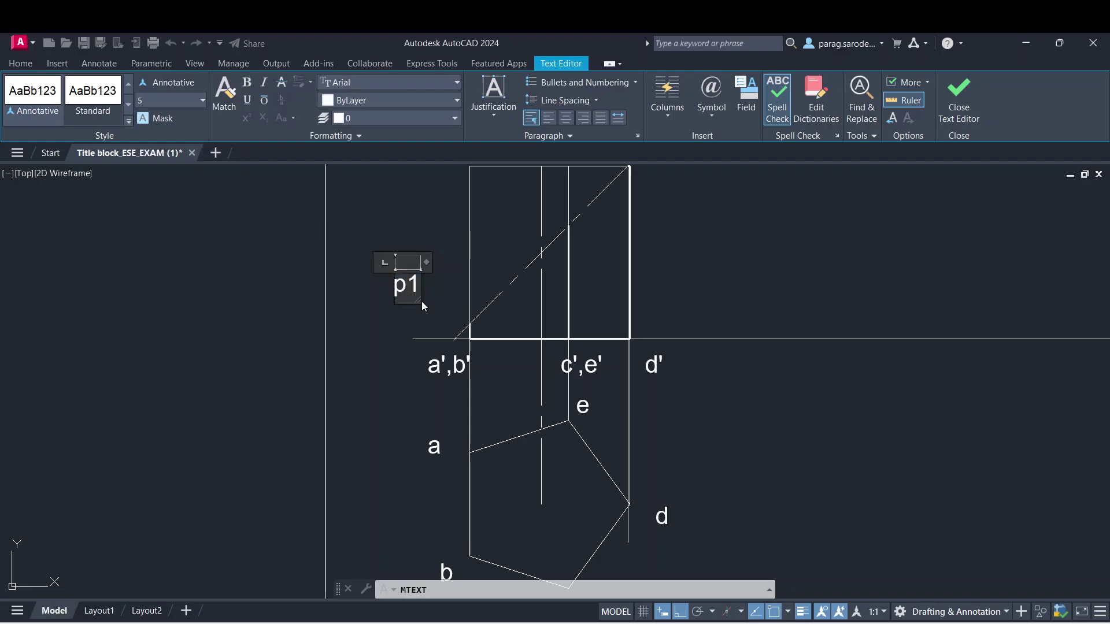
{"action": "left_click", "coordinate": [264, 118]}
{"action": "left_click", "coordinate": [417, 284]}
{"action": "left_click", "coordinate": [421, 339]}
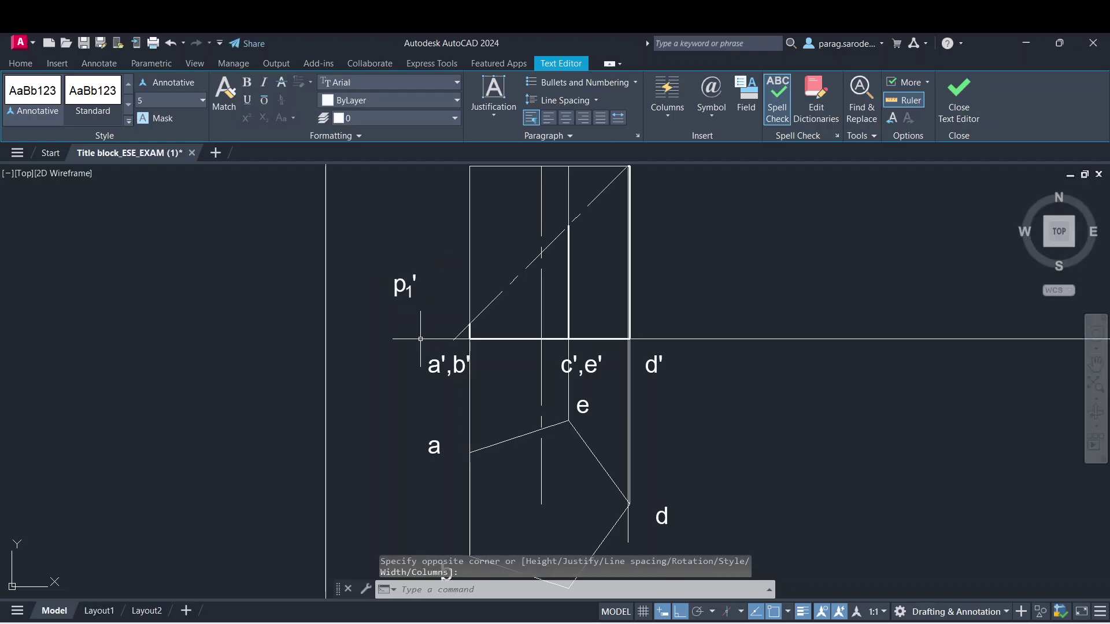
- Move the p₁' label freely, with Ortho off, beside the section plane's crossing with edge a',b'
{"action": "left_click", "coordinate": [398, 283]}
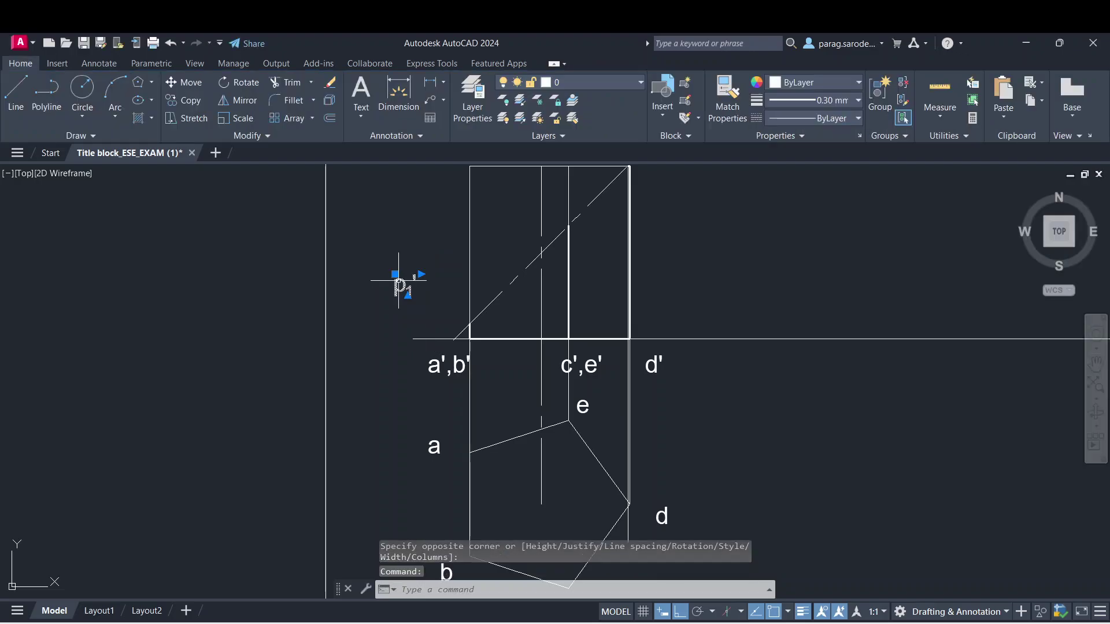
{"action": "left_click", "coordinate": [184, 82]}
{"action": "left_click", "coordinate": [396, 288]}
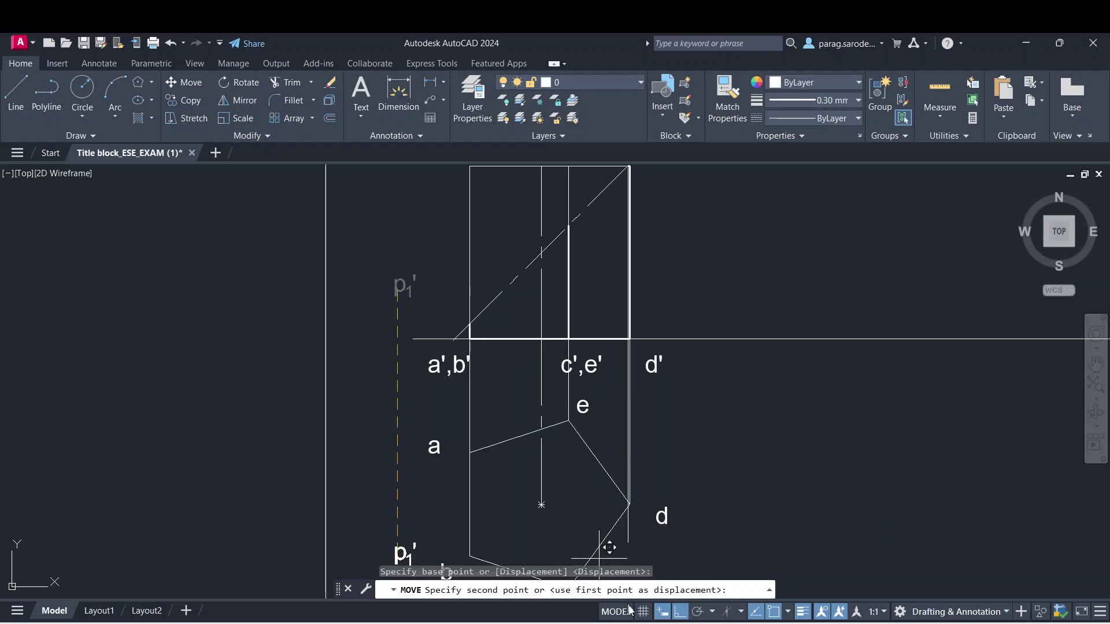
{"action": "left_click", "coordinate": [680, 613]}
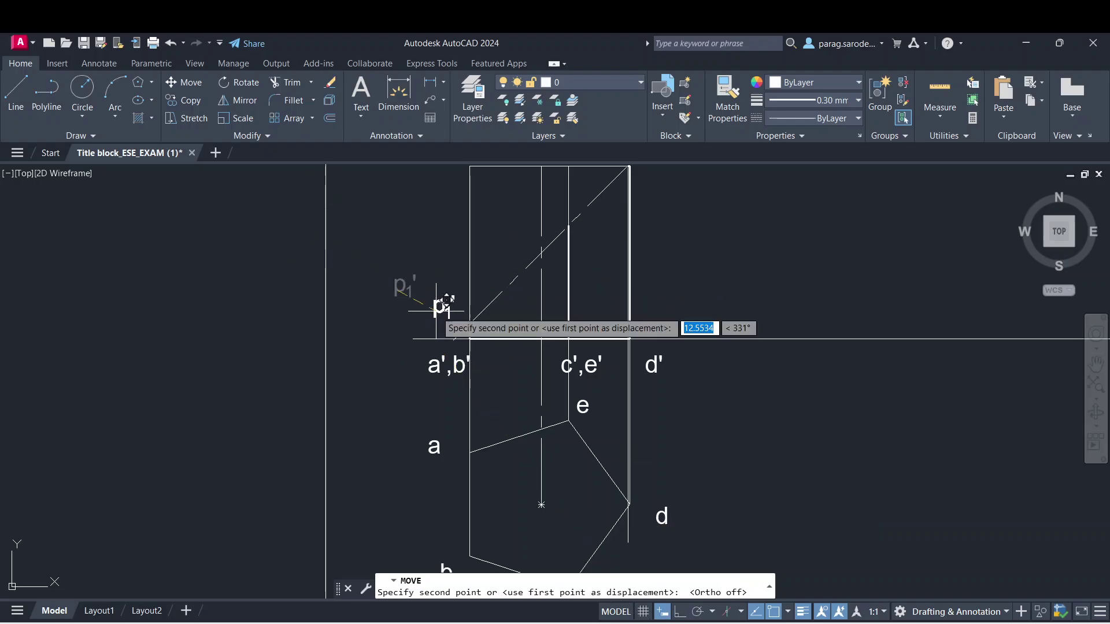
{"action": "scroll", "coordinate": [445, 312], "scroll_direction": "up", "scroll_amount": 2}
{"action": "scroll", "coordinate": [443, 316], "scroll_direction": "up", "scroll_amount": 1}
{"action": "left_click", "coordinate": [446, 323]}
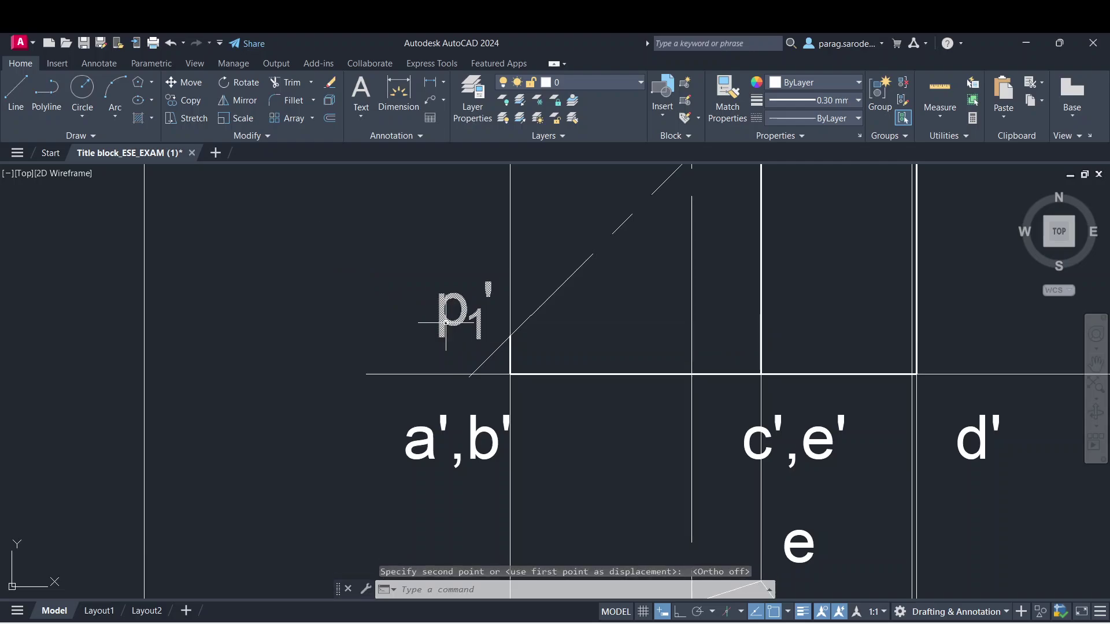
{"action": "key", "text": "Escape"}
- Extend the p₁' label by appending ,2' to its text
{"action": "scroll", "coordinate": [446, 323], "scroll_direction": "down", "scroll_amount": 1}
{"action": "scroll", "coordinate": [446, 322], "scroll_direction": "down", "scroll_amount": 1}
{"action": "mouse_move", "coordinate": [508, 367]}
{"action": "middle_mouse_down"}
{"action": "mouse_move", "coordinate": [483, 280]}
{"action": "mouse_move", "coordinate": [481, 295]}
{"action": "middle_mouse_up"}
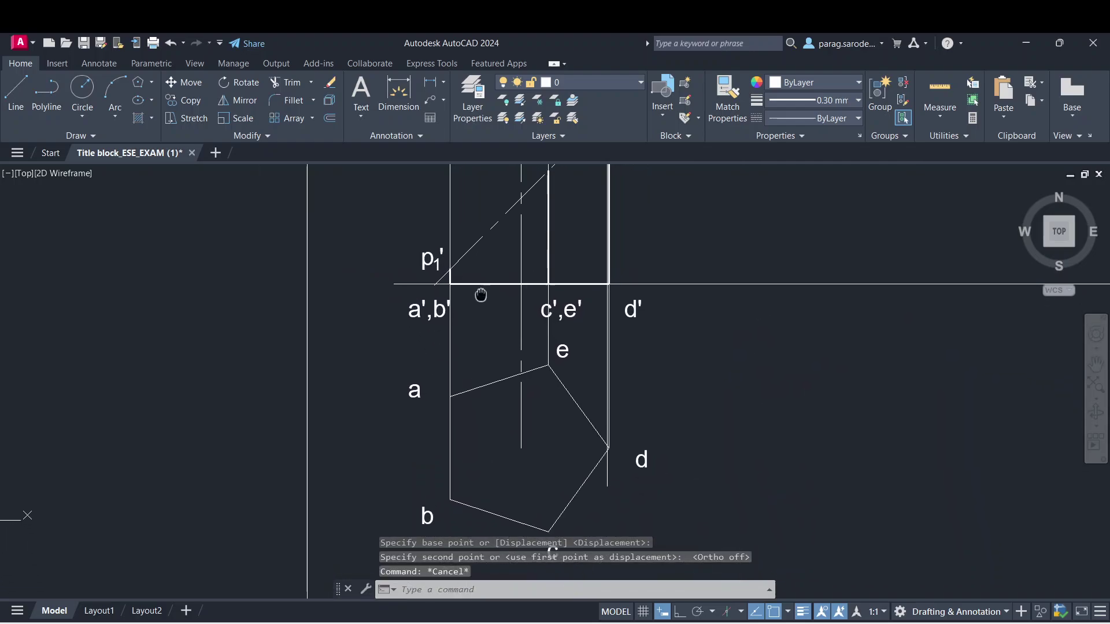
{"action": "left_click", "coordinate": [428, 259]}
{"action": "key", "text": "Escape"}
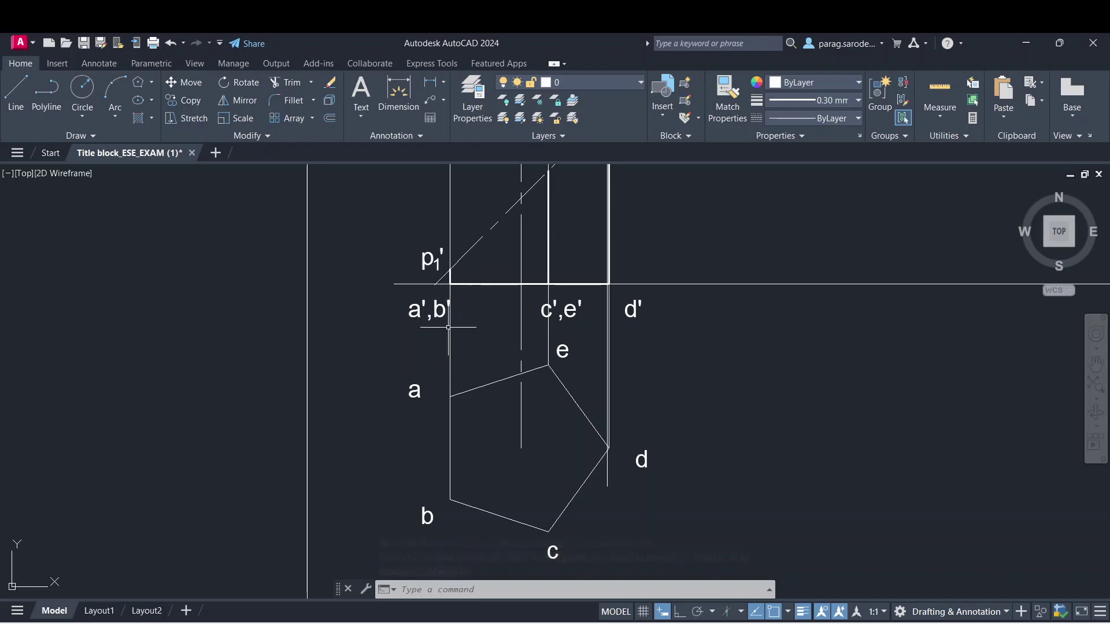
{"action": "left_click", "coordinate": [452, 474]}
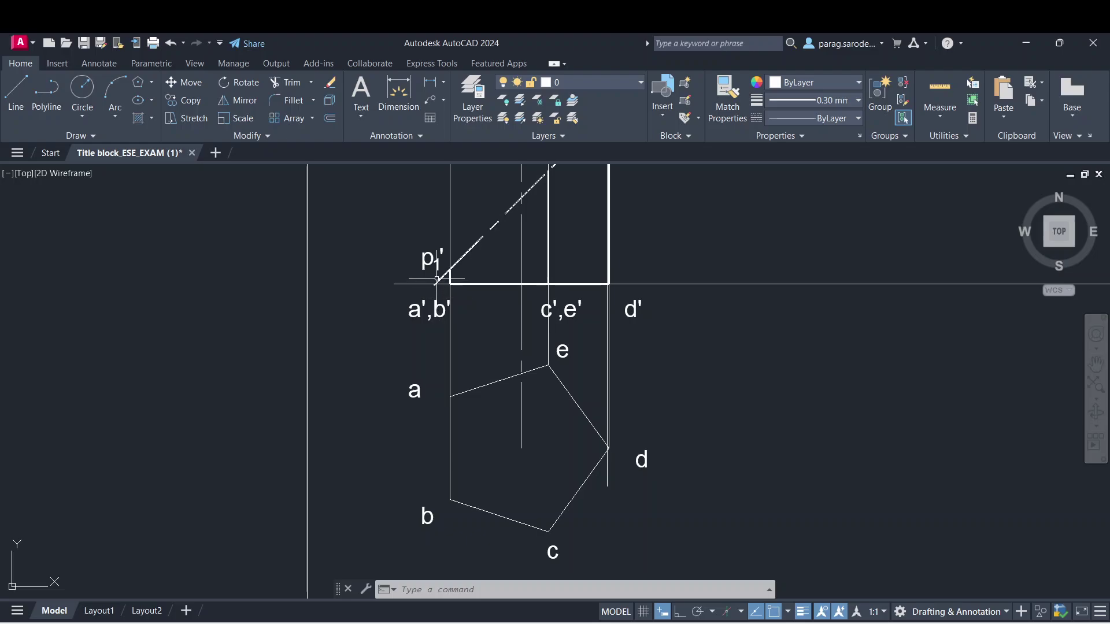
{"action": "middle_click_drag", "start_coordinate": [430, 264], "coordinate": [436, 316]}
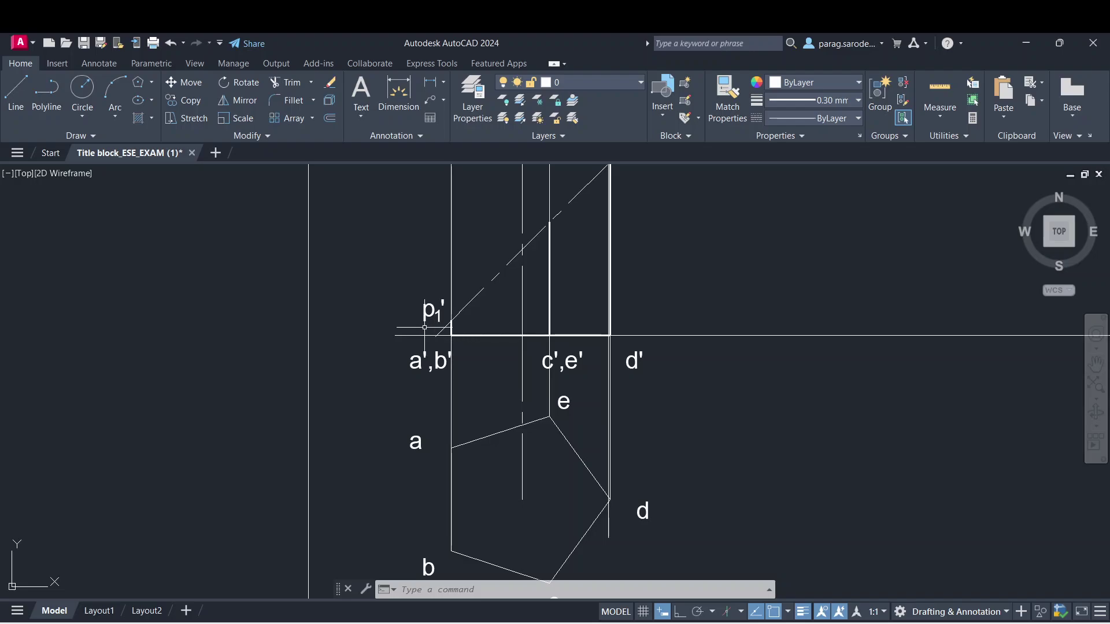
{"action": "scroll", "coordinate": [425, 328], "scroll_direction": "up", "scroll_amount": 4}
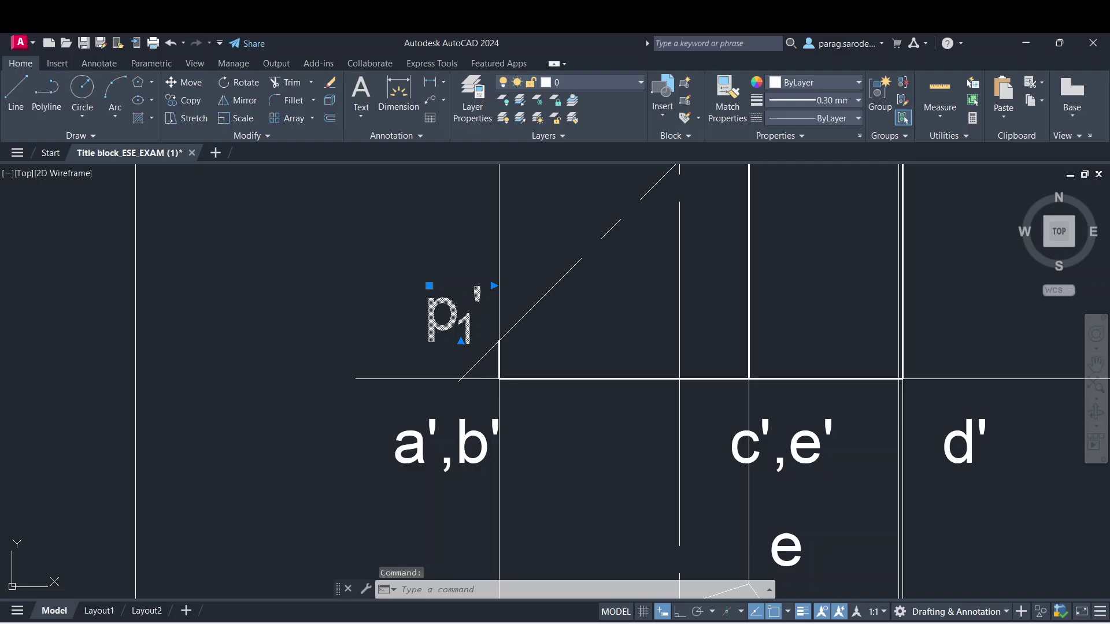
{"action": "double_click", "coordinate": [473, 341]}
{"action": "type", "text": ","}
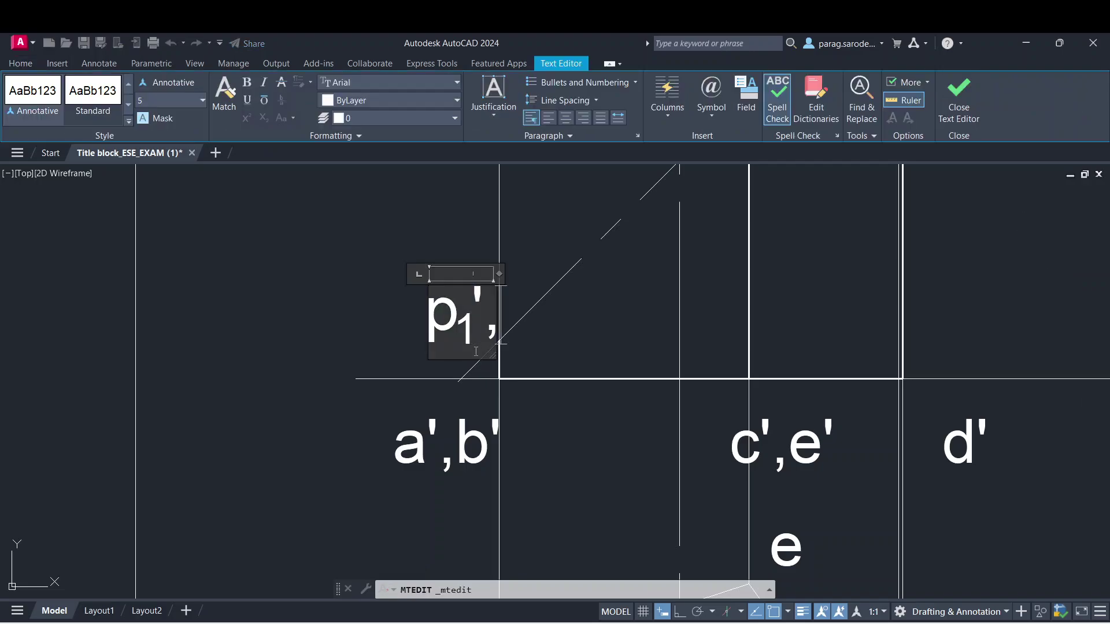
{"action": "type", "text": "2'"}
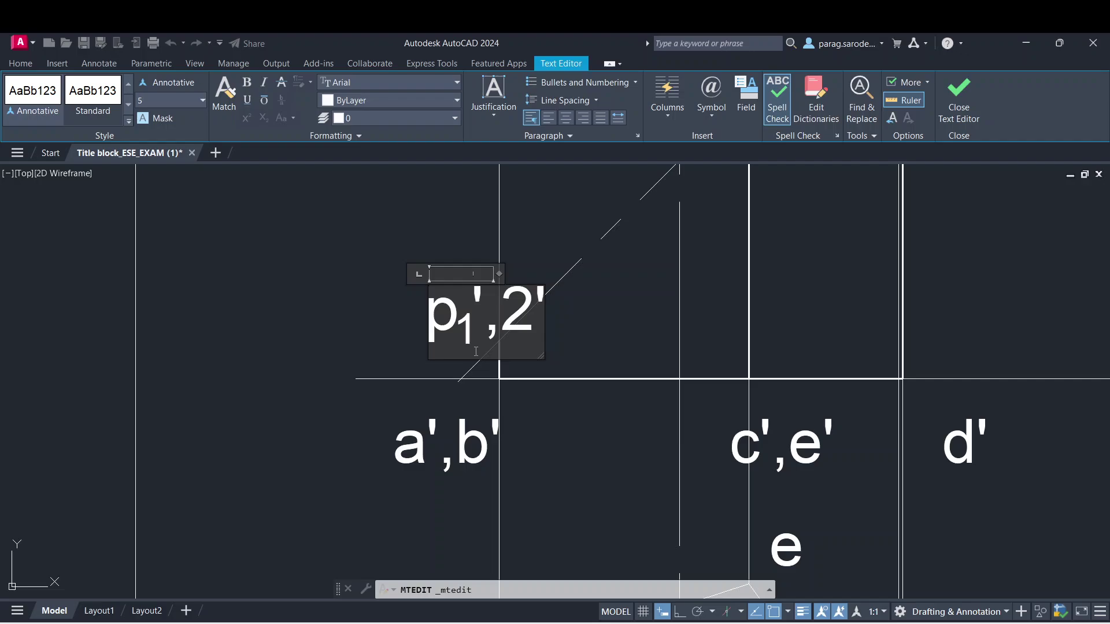
{"action": "key", "text": "shift+Left"}
{"action": "key", "text": "shift+Left"}
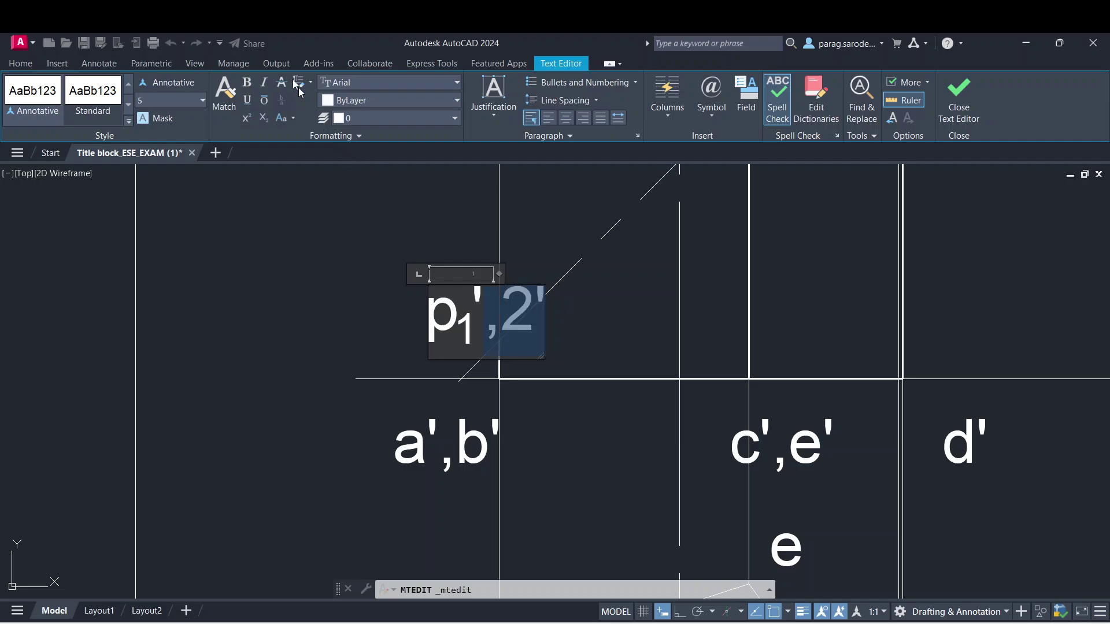
{"action": "left_click", "coordinate": [264, 118]}
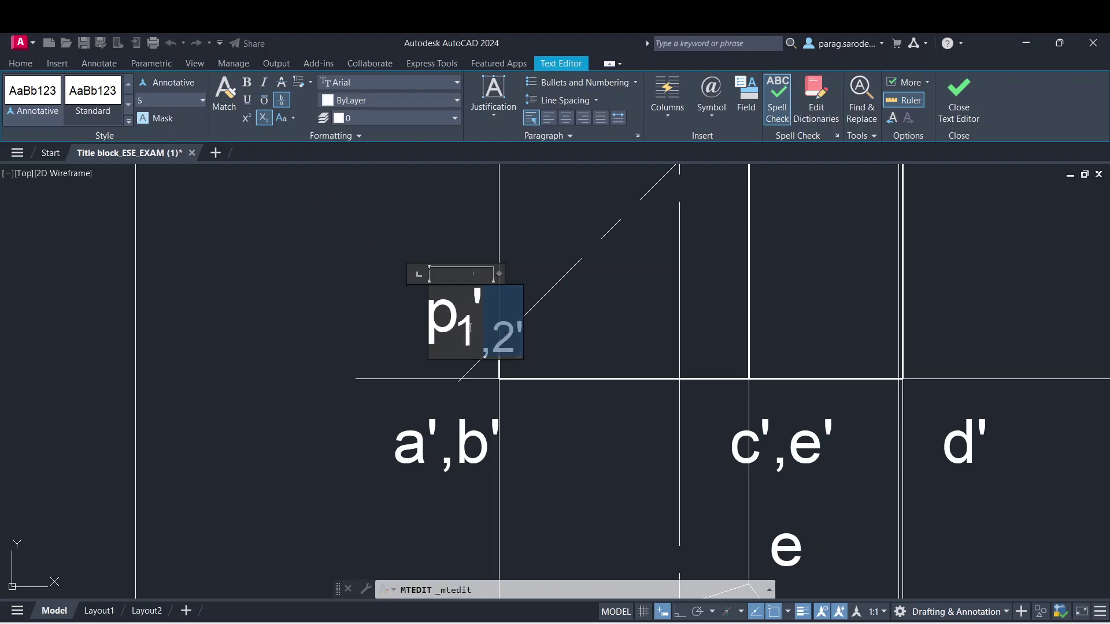
{"action": "key", "text": "ctrl+z"}
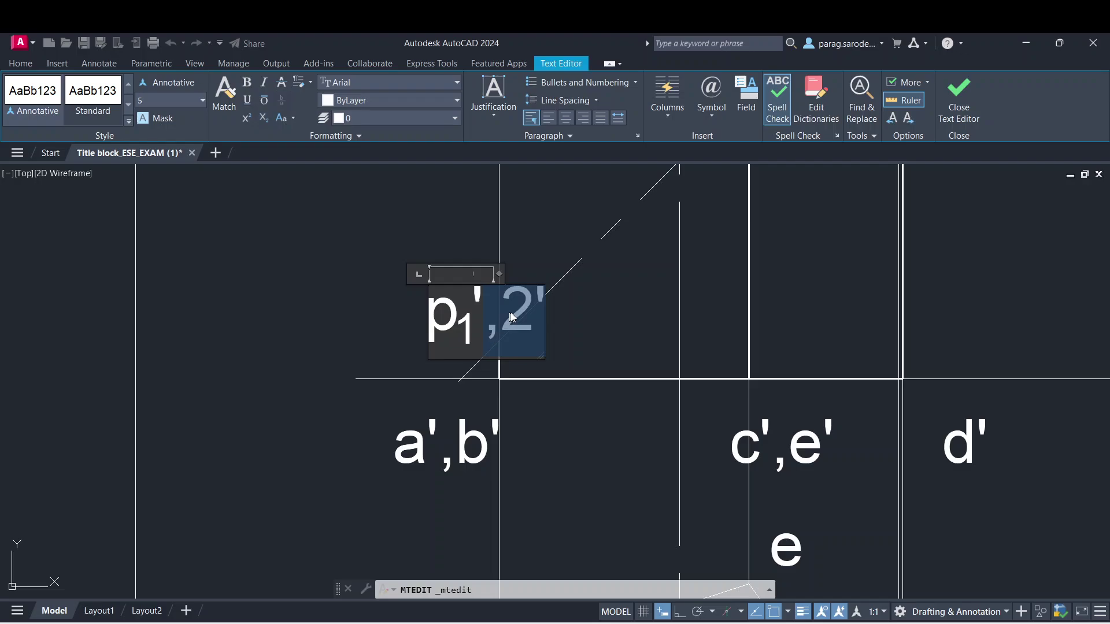
- Make only the 2 in the p₁',2' label a subscript
{"action": "left_click", "coordinate": [523, 312]}
{"action": "left_click_drag", "start_coordinate": [533, 315], "coordinate": [500, 305]}
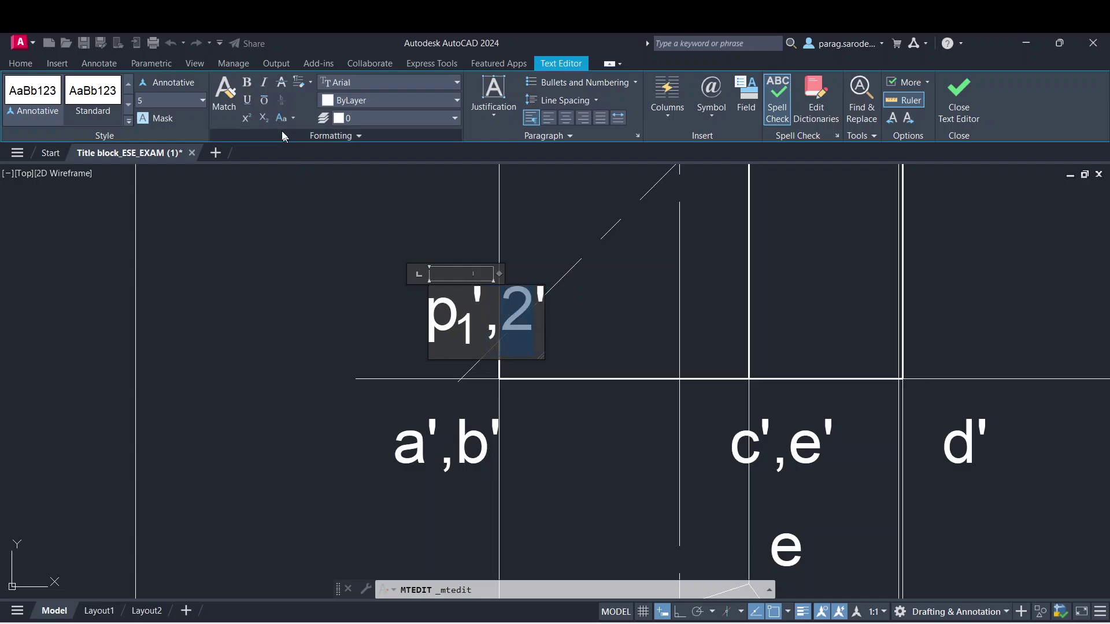
{"action": "left_click", "coordinate": [265, 118]}
{"action": "left_click", "coordinate": [378, 285]}
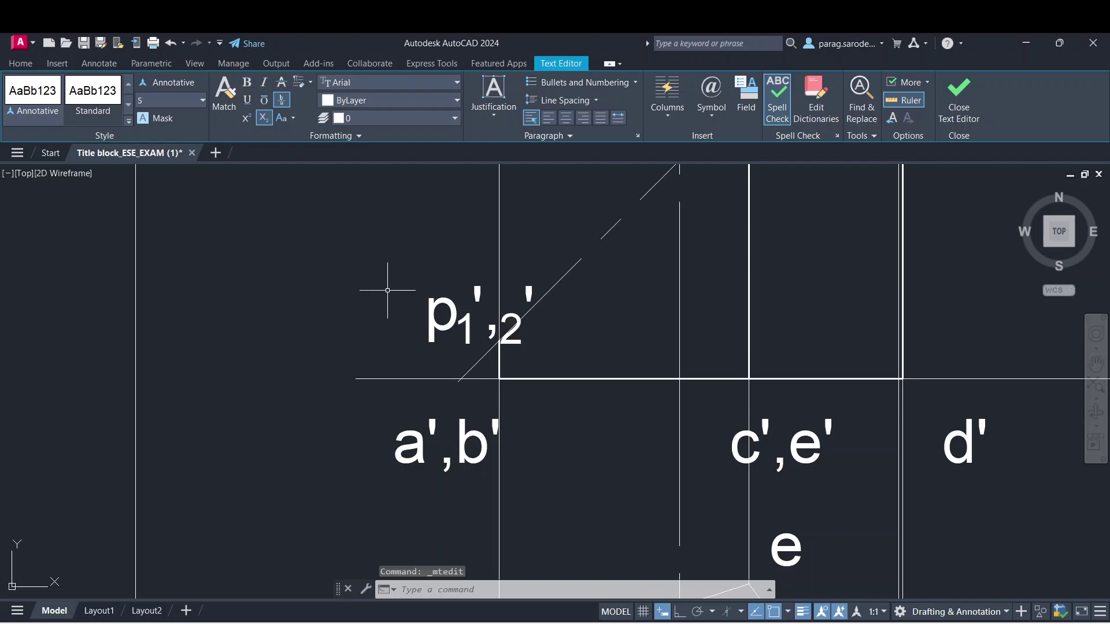
- Apply subscript formatting to both prime marks in the label at the section plane's crossing with edge a',b'
{"action": "left_click", "coordinate": [479, 300]}
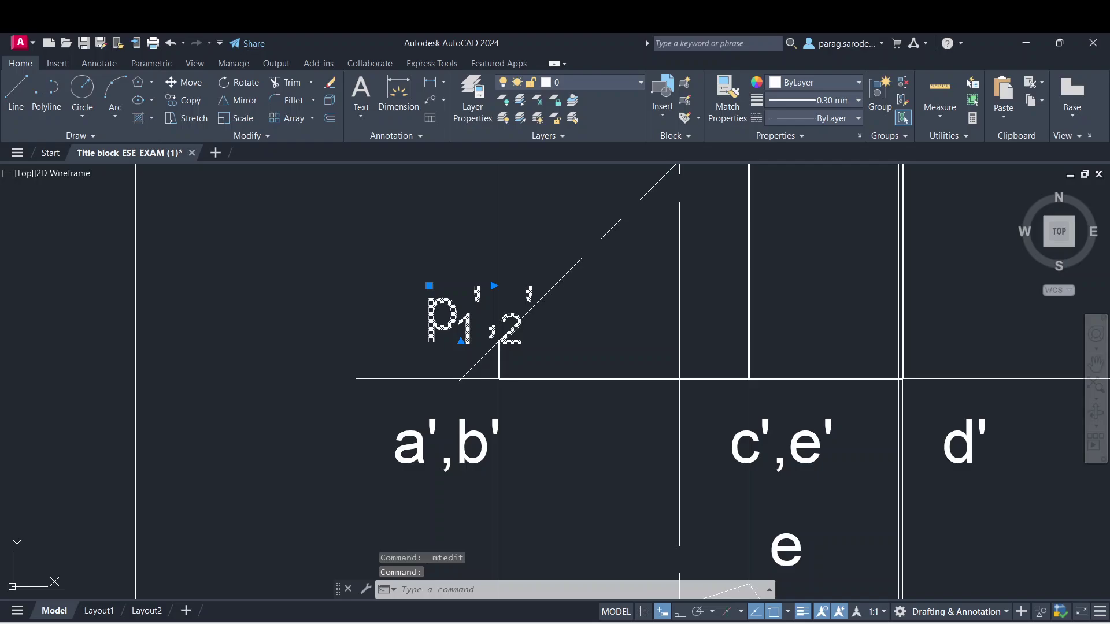
{"action": "double_click", "coordinate": [484, 315]}
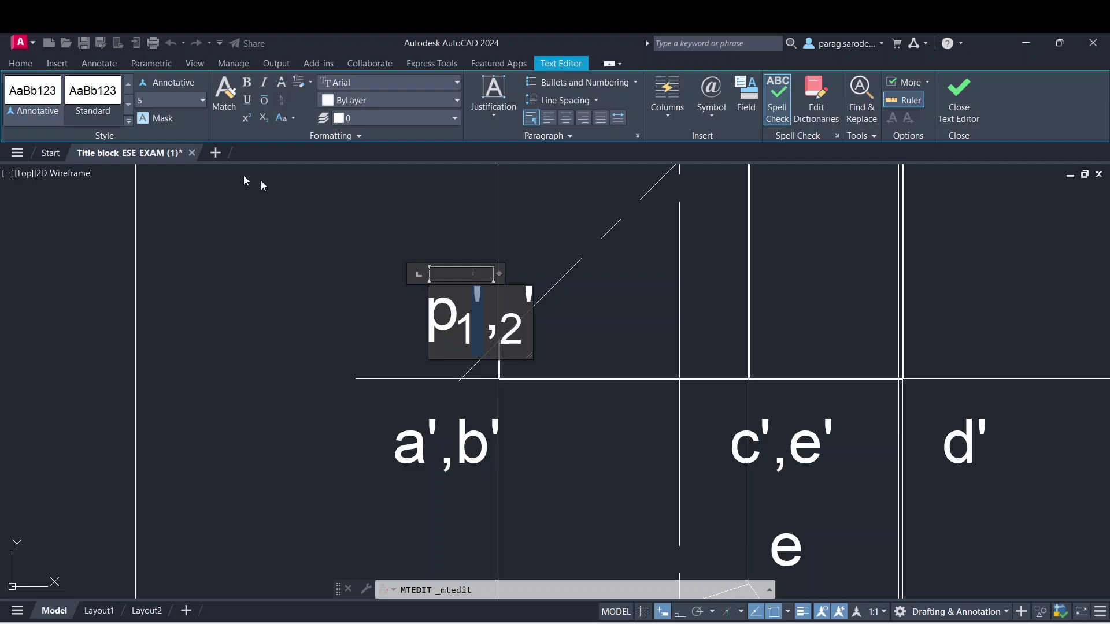
{"action": "left_click", "coordinate": [264, 117]}
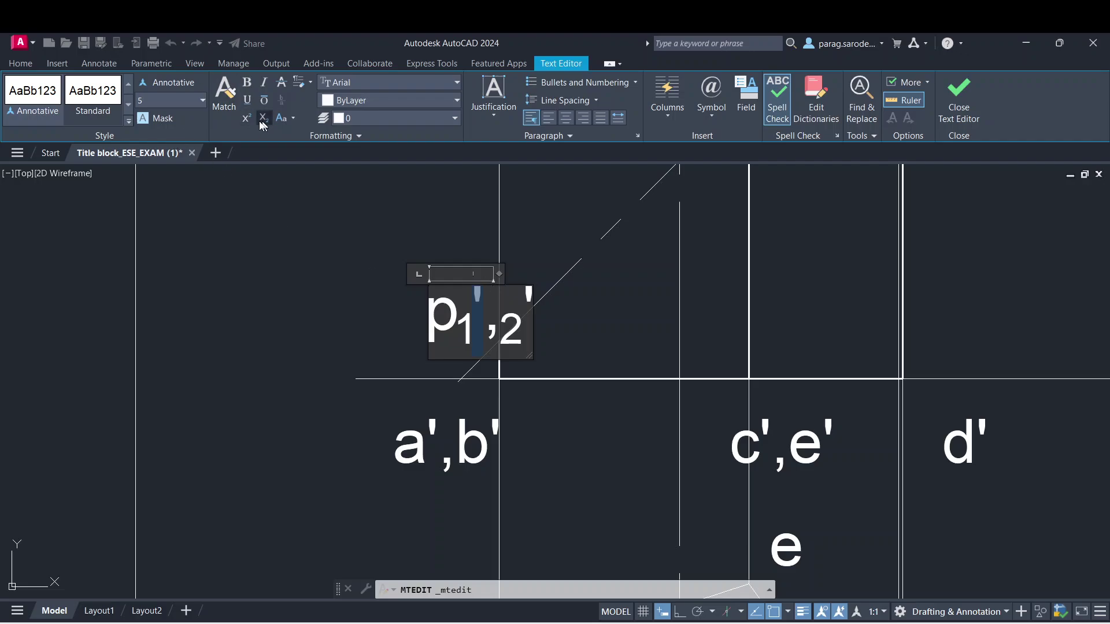
{"action": "left_click", "coordinate": [525, 336]}
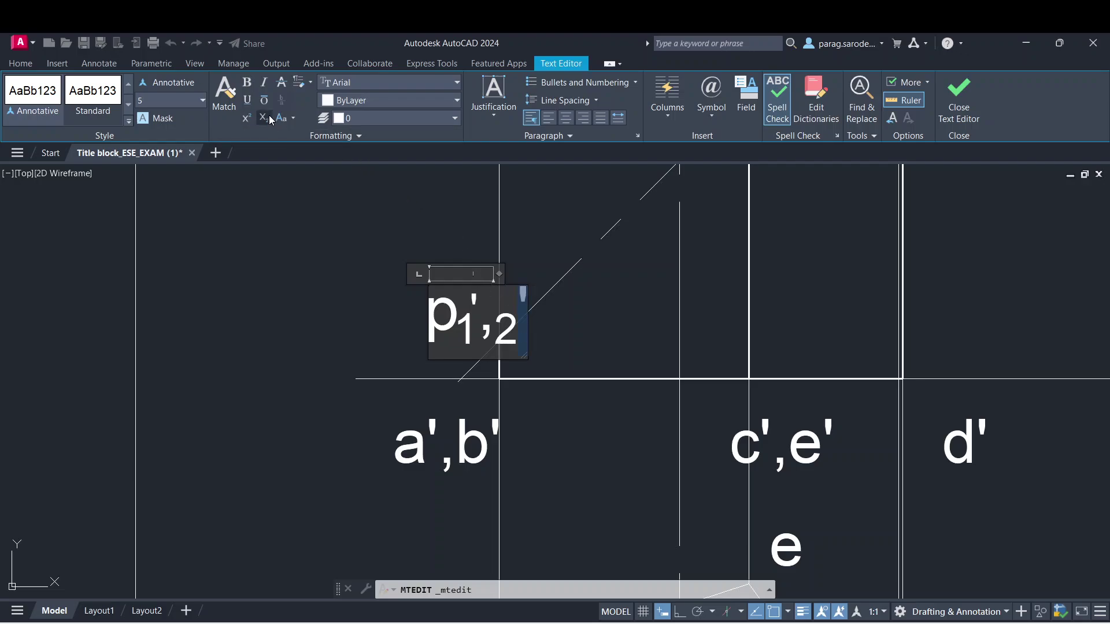
{"action": "left_click", "coordinate": [347, 273]}
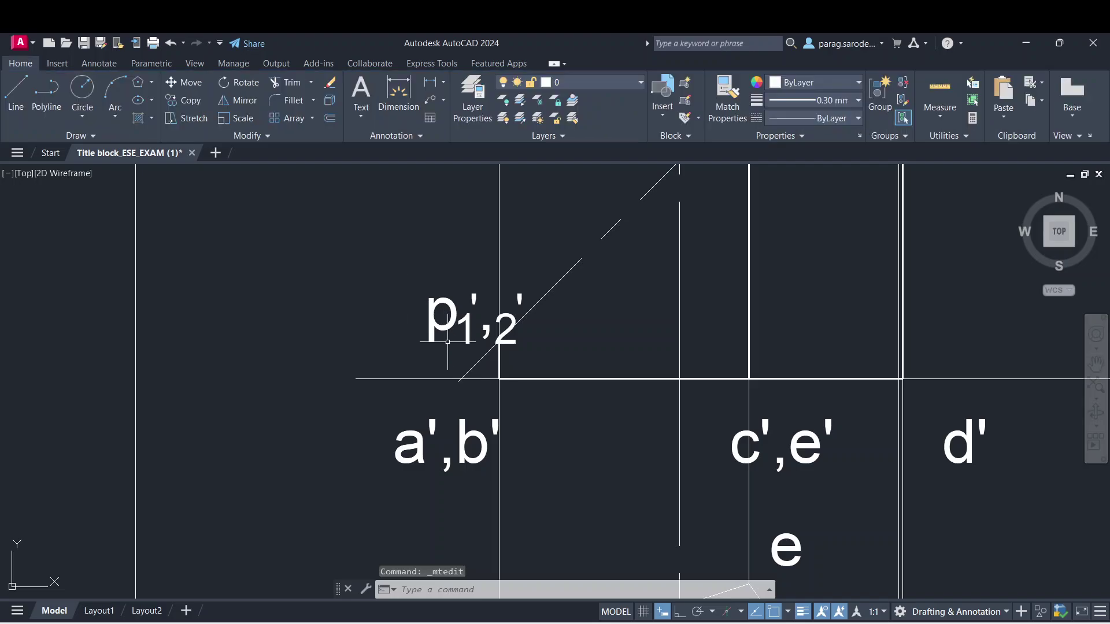
- Copy the p₁',2' label to just above the section plane's crossing with edge c',e'
{"action": "left_click", "coordinate": [446, 322]}
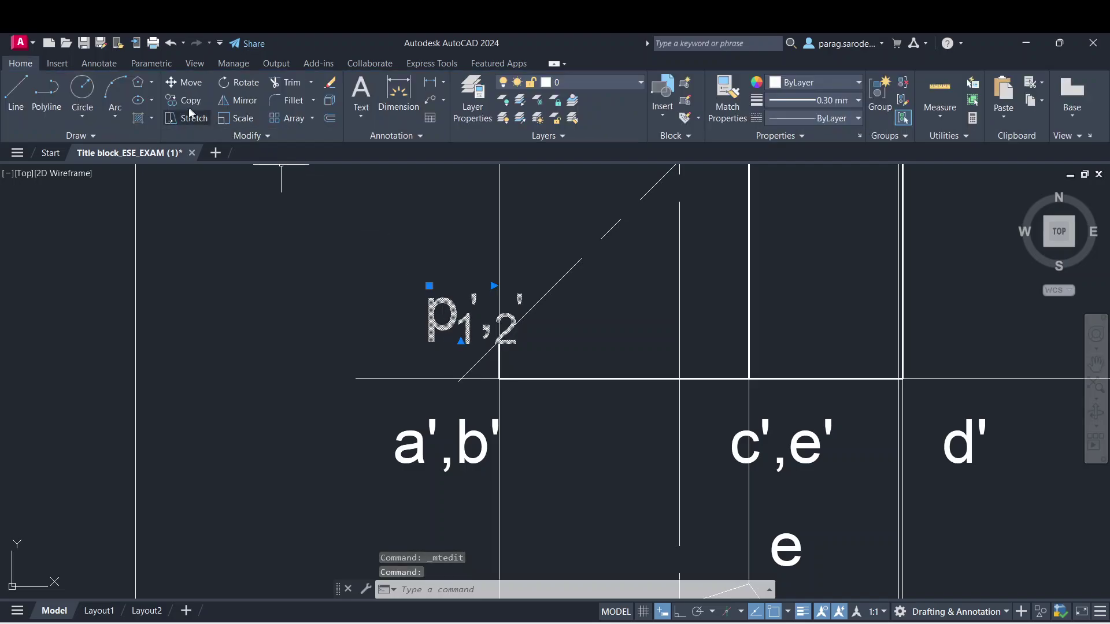
{"action": "type", "text": "co"}
{"action": "key", "text": "Return"}
{"action": "left_click", "coordinate": [461, 332]}
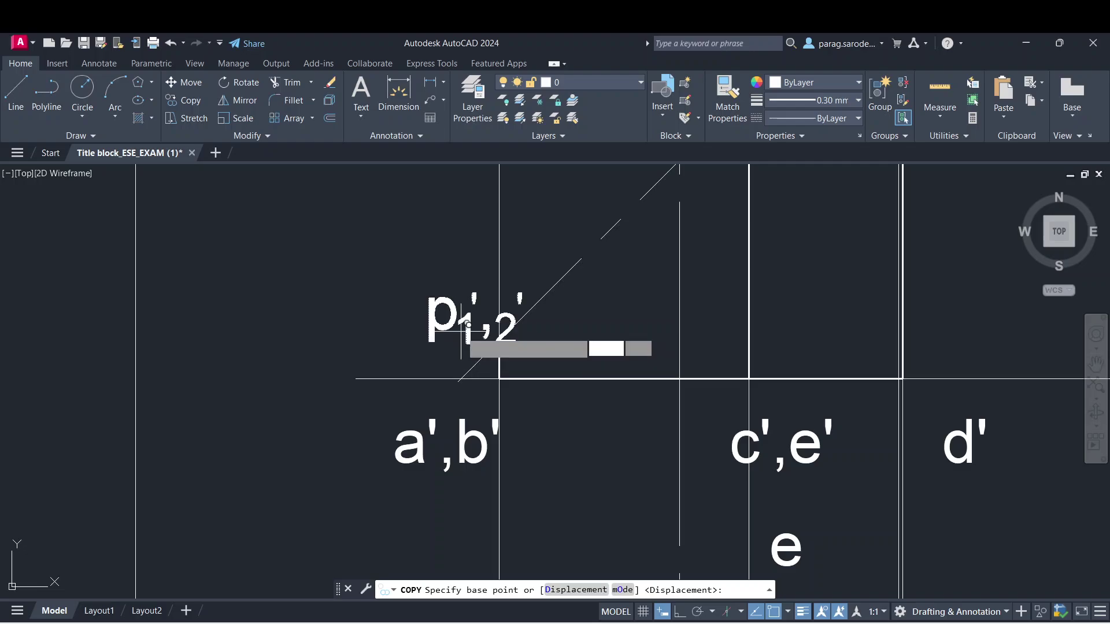
{"action": "scroll", "coordinate": [674, 402], "scroll_direction": "down", "scroll_amount": 2}
{"action": "mouse_move", "coordinate": [727, 489]}
{"action": "middle_mouse_down"}
{"action": "mouse_move", "coordinate": [585, 350]}
{"action": "mouse_move", "coordinate": [579, 233]}
{"action": "mouse_move", "coordinate": [579, 540]}
{"action": "middle_mouse_up"}
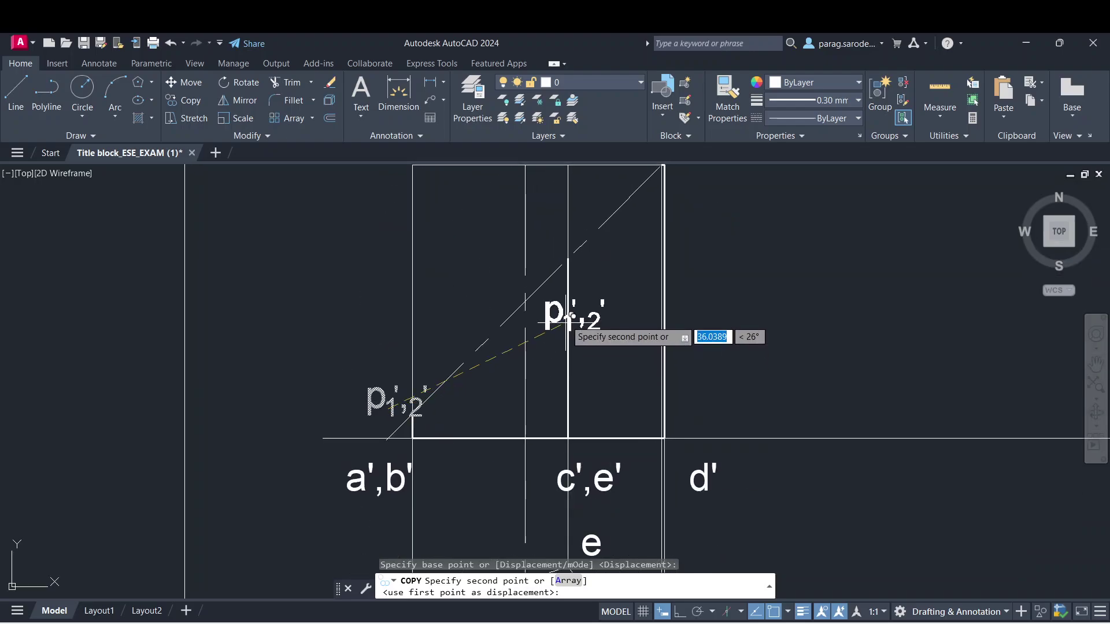
{"action": "middle_click_drag", "start_coordinate": [569, 322], "coordinate": [565, 356]}
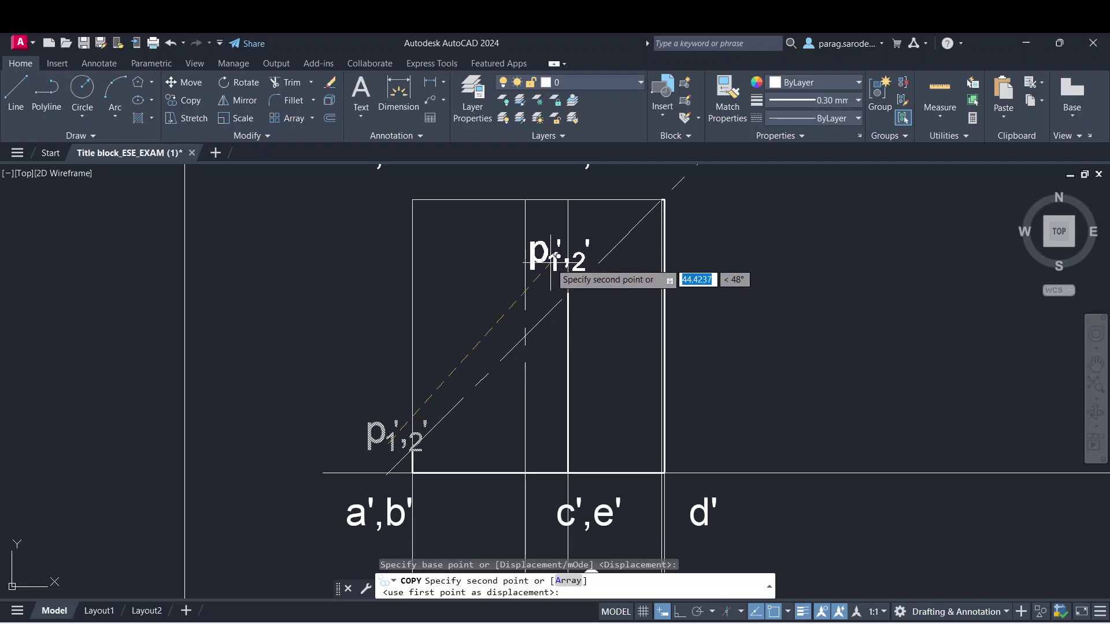
{"action": "left_click", "coordinate": [552, 259]}
{"action": "key", "text": "Escape"}
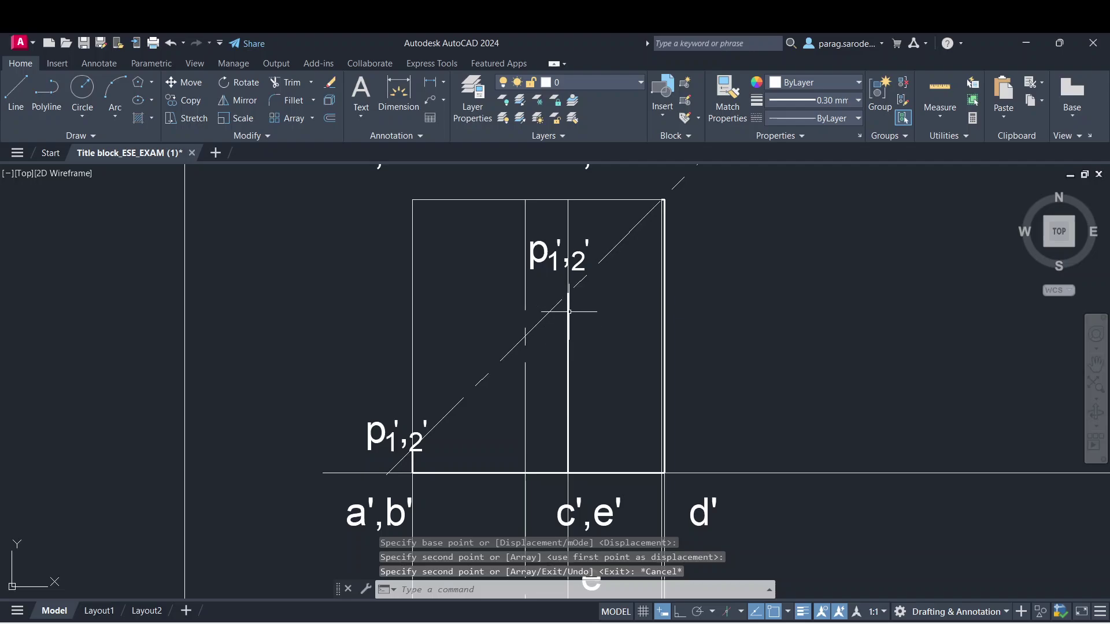
- Examine the top view's pentagon corners and their projectors to determine which section points lie on each front-view edge
{"action": "middle_click_drag", "start_coordinate": [582, 371], "coordinate": [584, 180]}
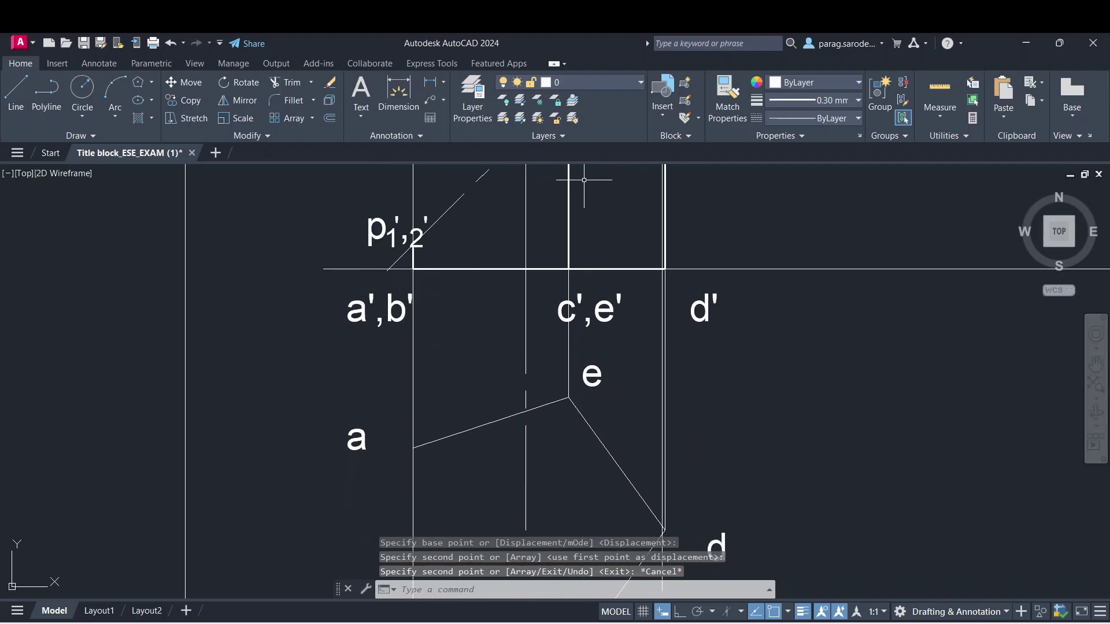
{"action": "middle_click_drag", "start_coordinate": [575, 430], "coordinate": [574, 328]}
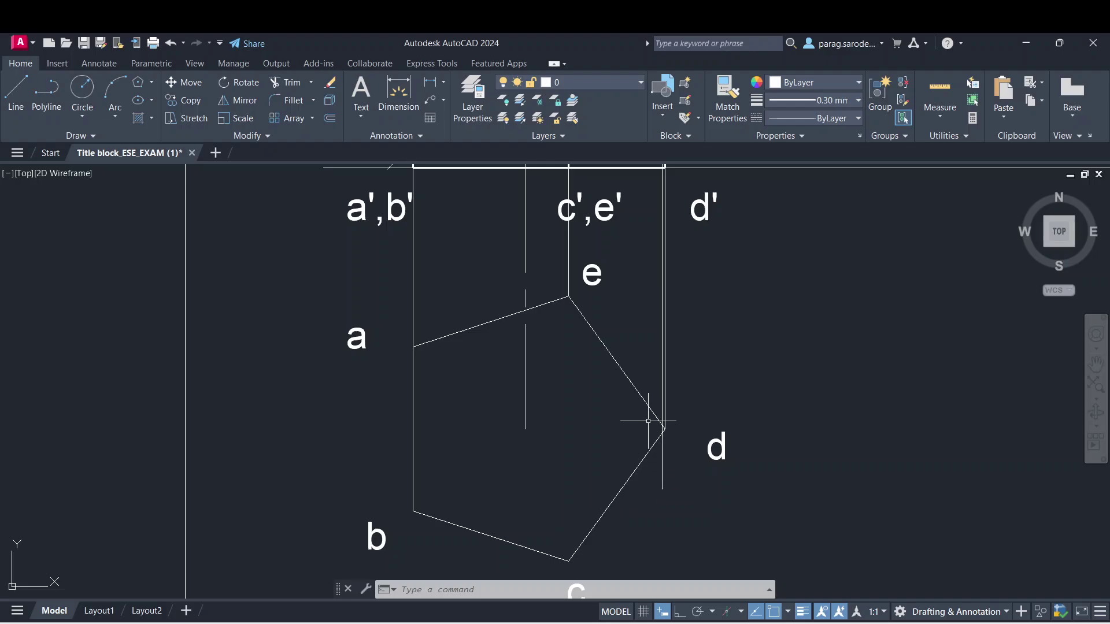
{"action": "scroll", "coordinate": [689, 424], "scroll_direction": "up", "scroll_amount": 4}
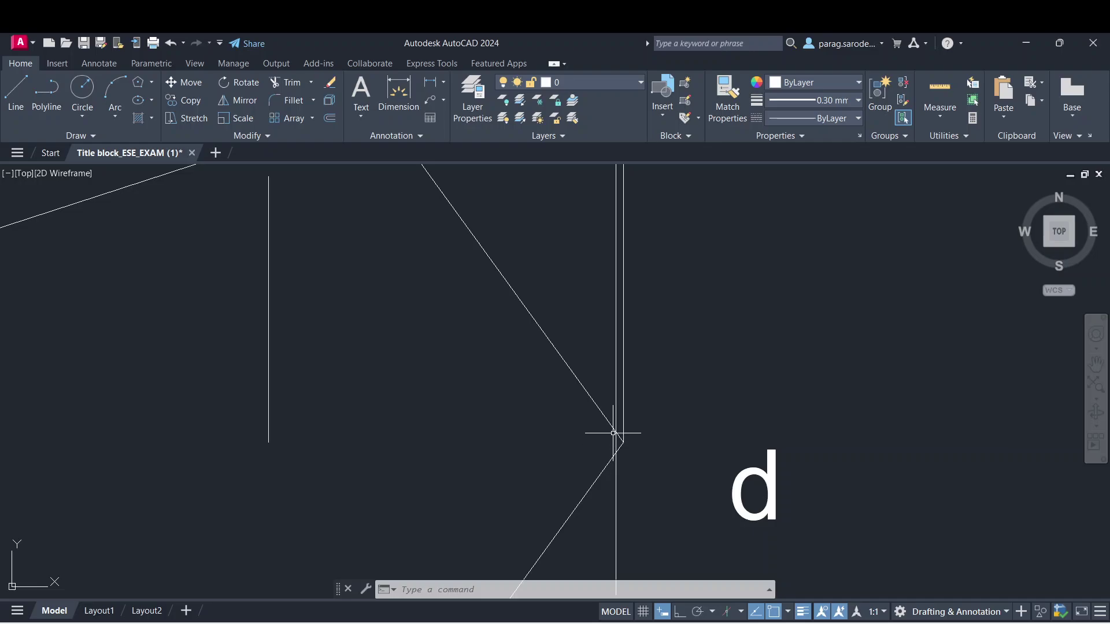
{"action": "middle_click_drag", "start_coordinate": [597, 387], "coordinate": [698, 617]}
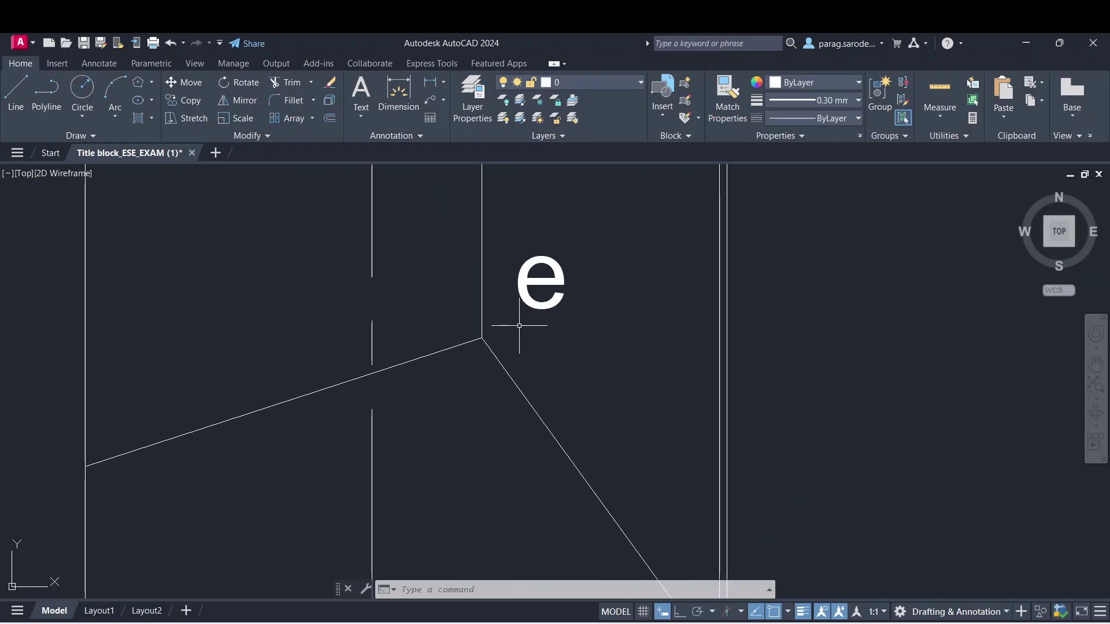
{"action": "middle_click_drag", "start_coordinate": [517, 312], "coordinate": [569, 615]}
{"action": "scroll", "coordinate": [573, 370], "scroll_direction": "down", "scroll_amount": 2}
{"action": "middle_click_drag", "start_coordinate": [575, 336], "coordinate": [565, 549]}
{"action": "scroll", "coordinate": [565, 547], "scroll_direction": "down", "scroll_amount": 2}
{"action": "middle_click_drag", "start_coordinate": [567, 472], "coordinate": [554, 585]}
{"action": "scroll", "coordinate": [532, 471], "scroll_direction": "up", "scroll_amount": 2}
- Replace the 1 with a subscript 4 in the copied label above the section plane's crossing with edge c',e'
{"action": "left_click", "coordinate": [521, 450]}
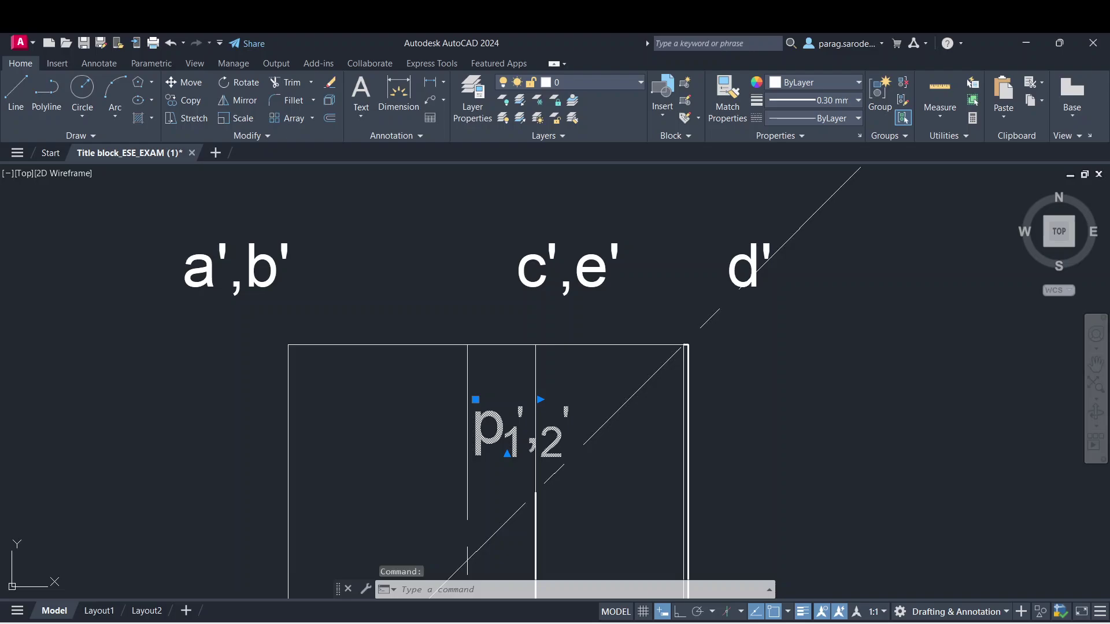
{"action": "double_click", "coordinate": [526, 448]}
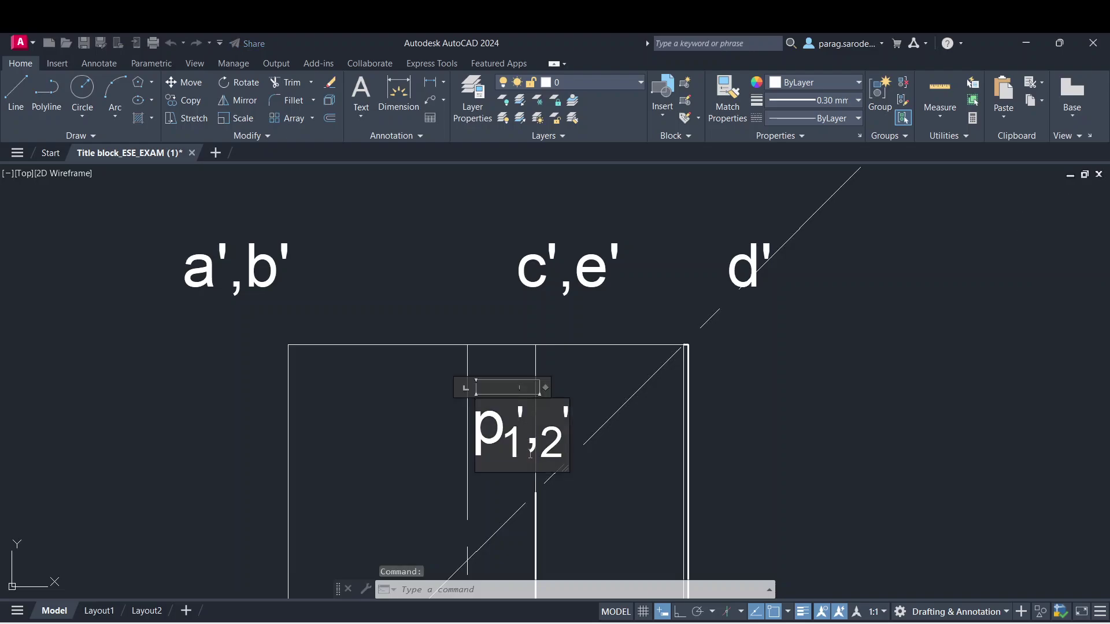
{"action": "key", "text": "BackSpace"}
{"action": "type", "text": "4"}
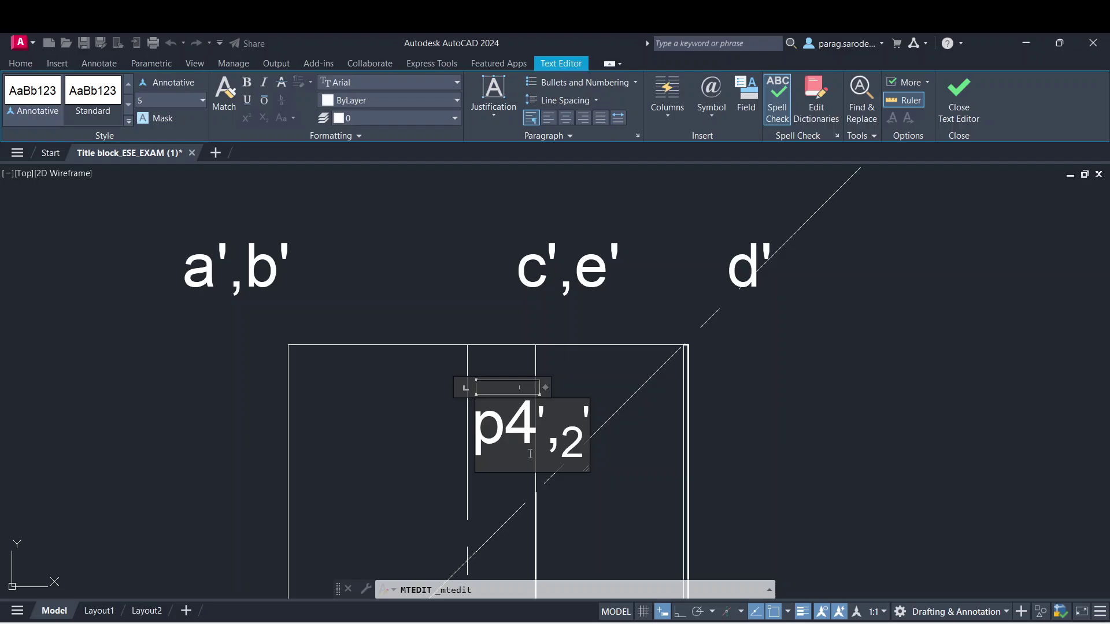
{"action": "key", "text": "shift+Left"}
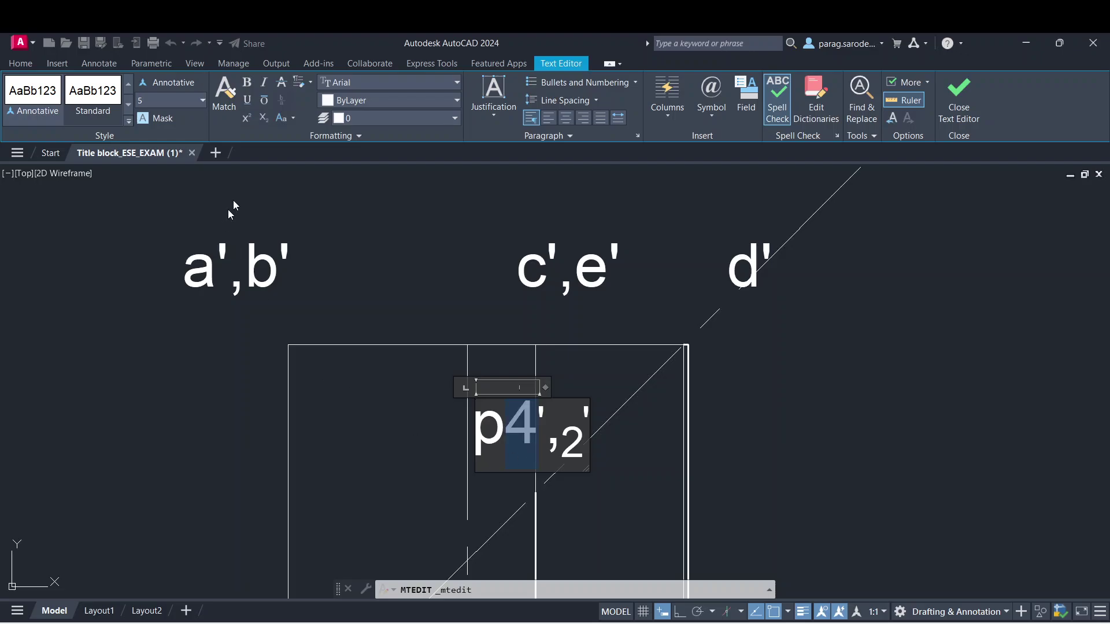
{"action": "left_click", "coordinate": [266, 118]}
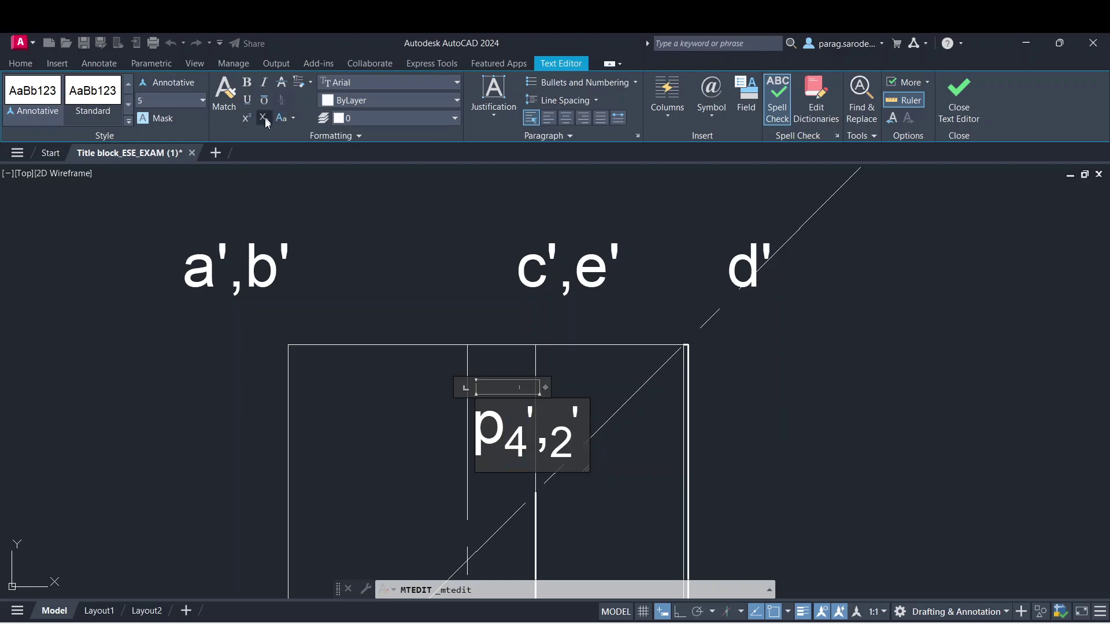
- Replace the 2 with a subscript 6 in the same label and finish editing it
{"action": "left_click", "coordinate": [572, 445]}
{"action": "key", "text": "shift+Left"}
{"action": "type", "text": "6"}
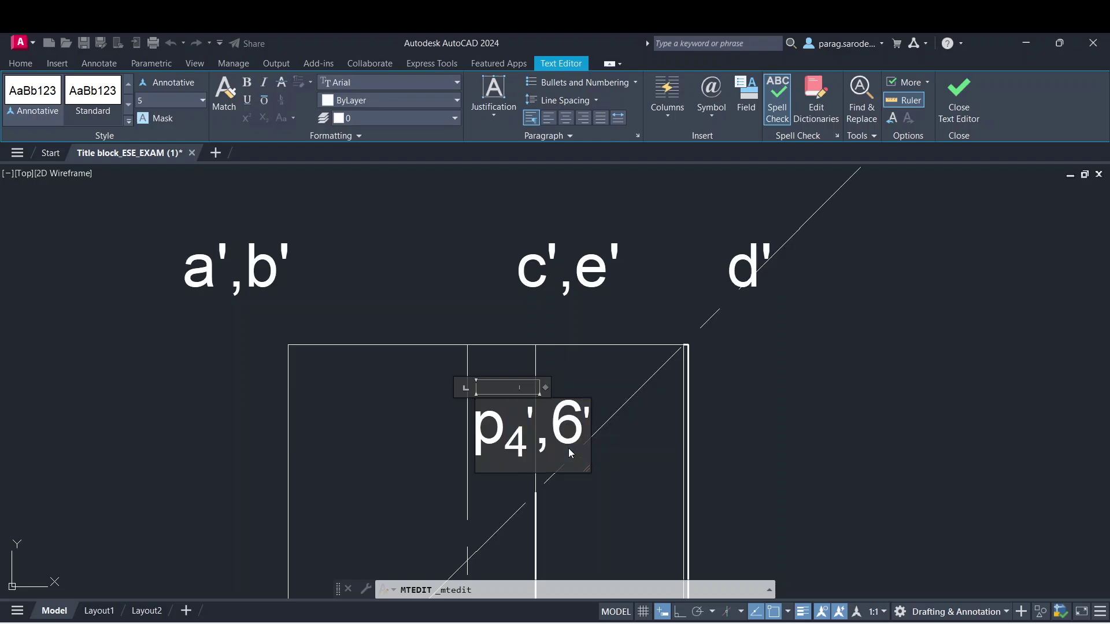
{"action": "key", "text": "shift+Left"}
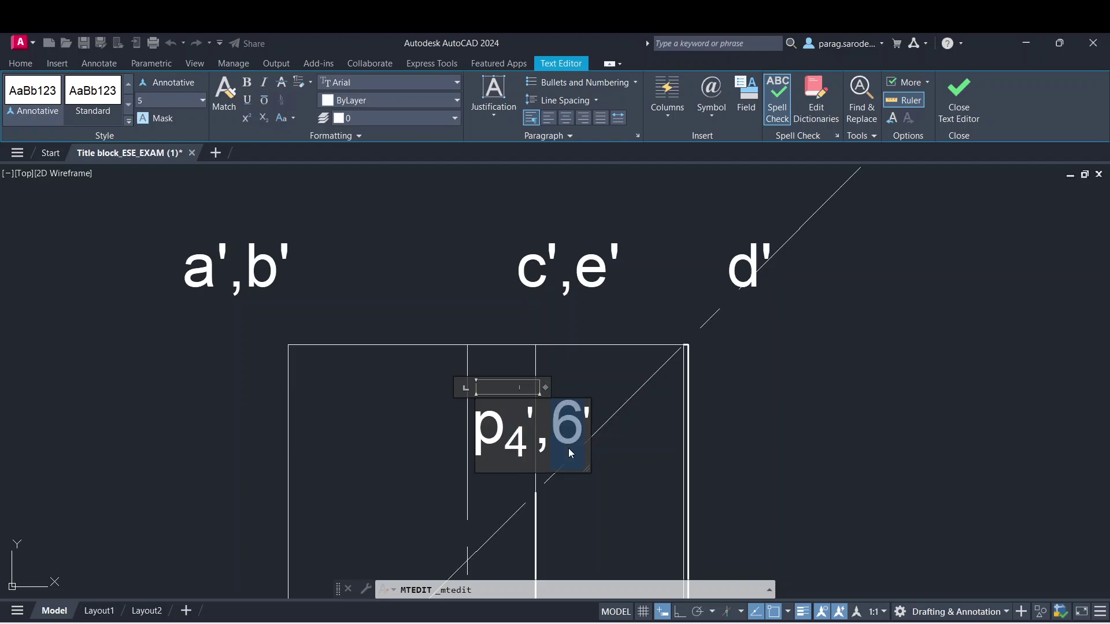
{"action": "left_click", "coordinate": [261, 123]}
{"action": "left_click", "coordinate": [435, 286]}
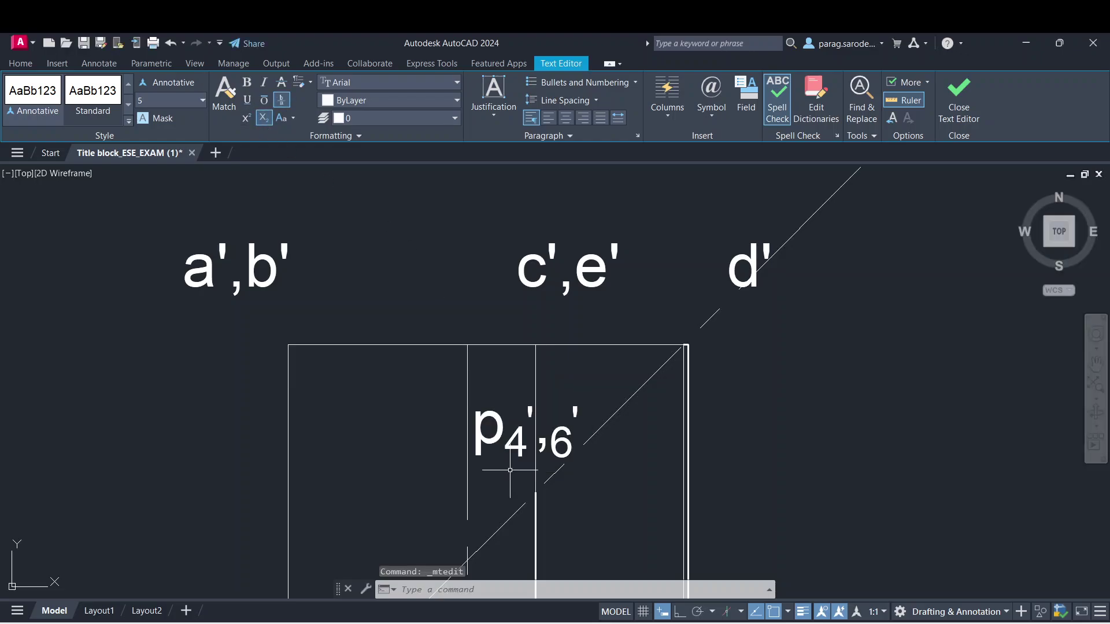
- Copy the p₄',6' label to above the prism's upper corner, where the section plane meets edge d'
{"action": "left_click", "coordinate": [478, 408]}
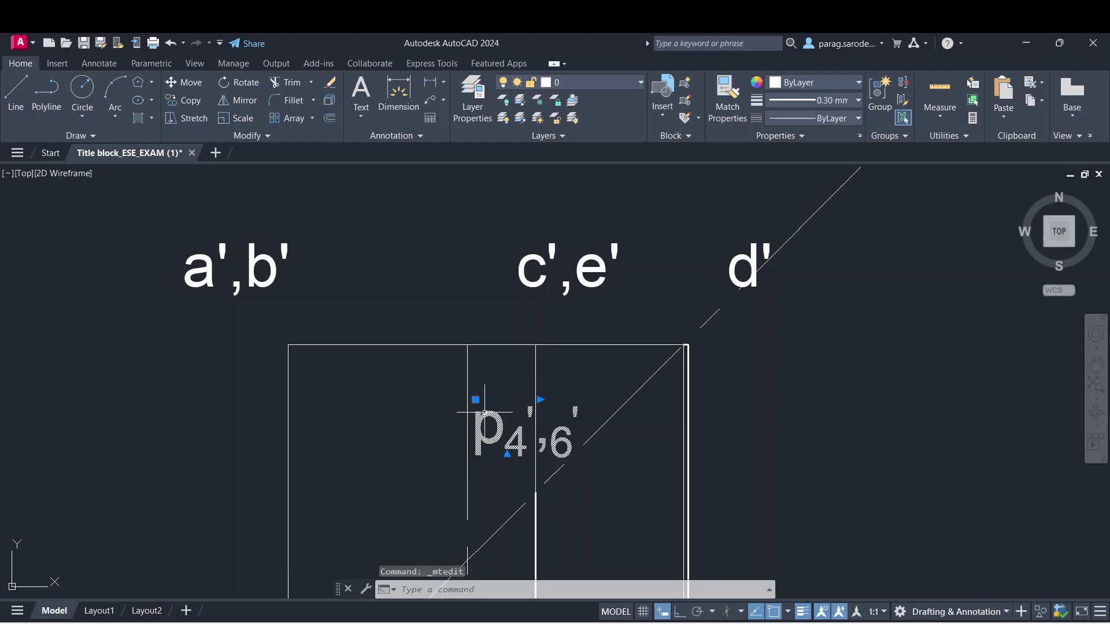
{"action": "left_click", "coordinate": [186, 99]}
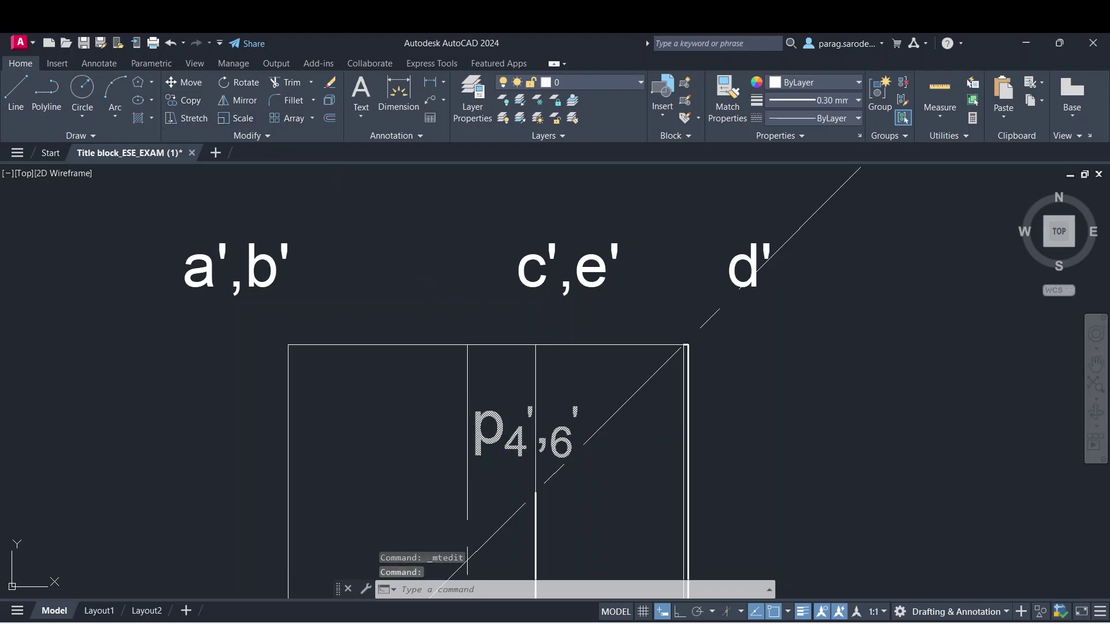
{"action": "left_click", "coordinate": [496, 411]}
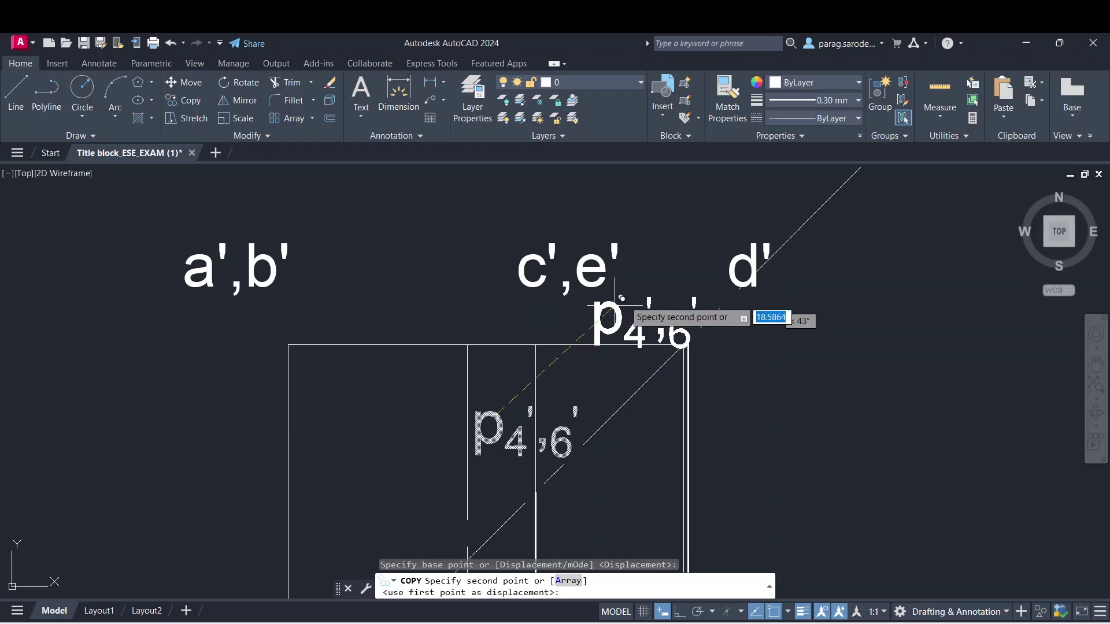
{"action": "scroll", "coordinate": [596, 310], "scroll_direction": "up", "scroll_amount": 5}
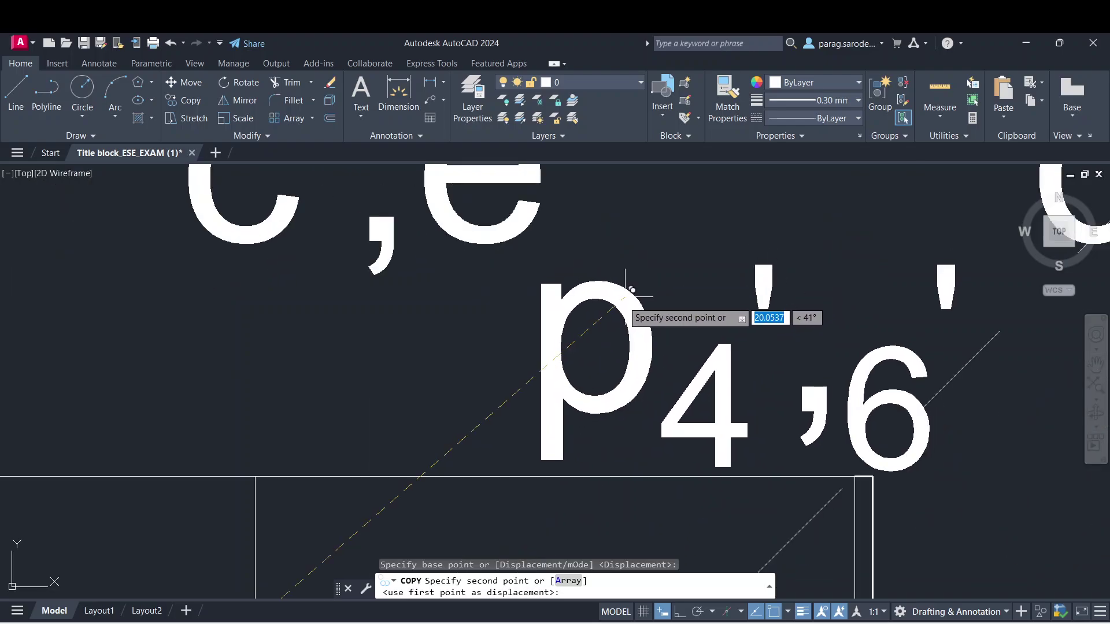
{"action": "scroll", "coordinate": [578, 306], "scroll_direction": "down", "scroll_amount": 3}
{"action": "left_click", "coordinate": [613, 299]}
{"action": "key", "text": "Escape"}
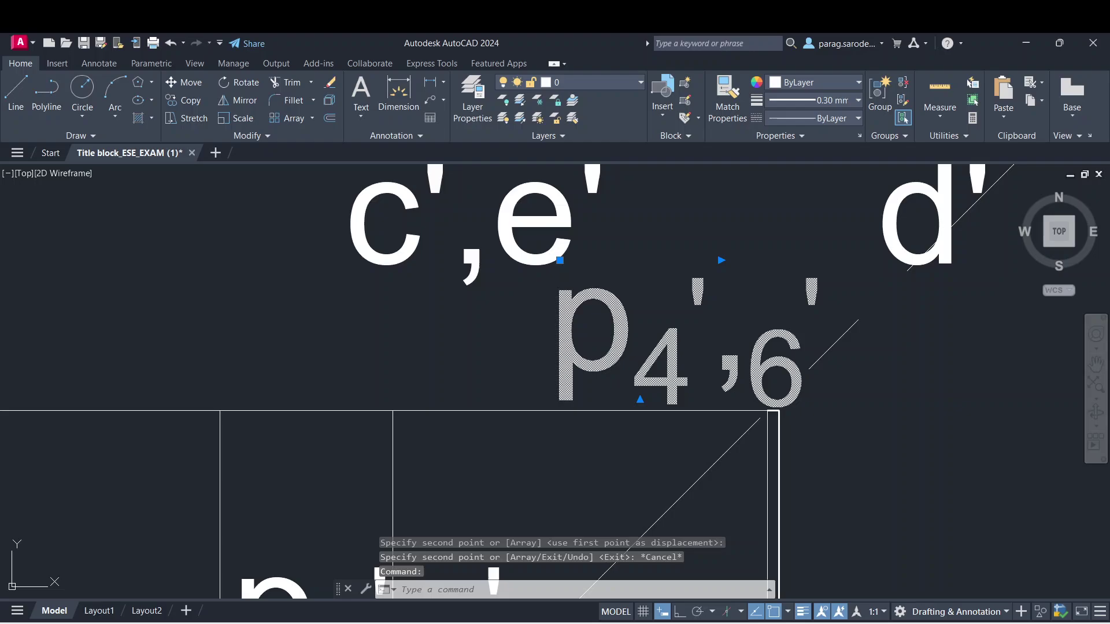
{"action": "double_click", "coordinate": [678, 365]}
{"action": "scroll", "coordinate": [577, 446], "scroll_direction": "up", "scroll_amount": 2}
{"action": "scroll", "coordinate": [573, 448], "scroll_direction": "down", "scroll_amount": 2}
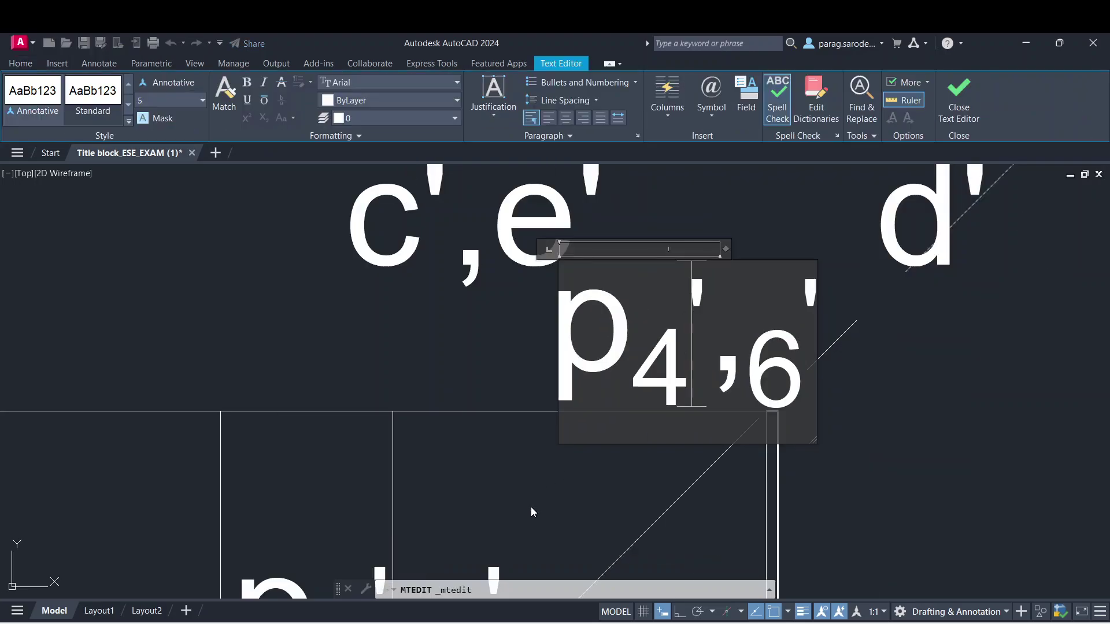
{"action": "scroll", "coordinate": [528, 509], "scroll_direction": "down", "scroll_amount": 2}
{"action": "mouse_move", "coordinate": [534, 453]}
{"action": "middle_mouse_down"}
{"action": "mouse_move", "coordinate": [560, 276]}
{"action": "mouse_move", "coordinate": [587, 186]}
{"action": "mouse_move", "coordinate": [570, 235]}
{"action": "middle_mouse_up"}
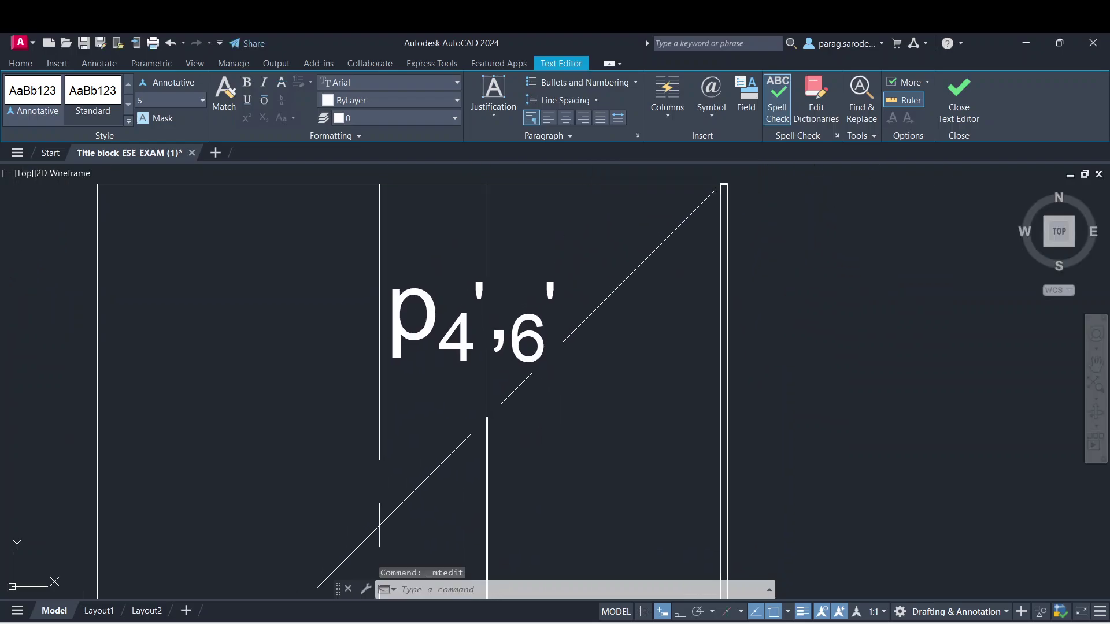
- Replace the 4 with a subscript 3 in the label at the section plane's crossing with edge c',e'
{"action": "left_click", "coordinate": [443, 343]}
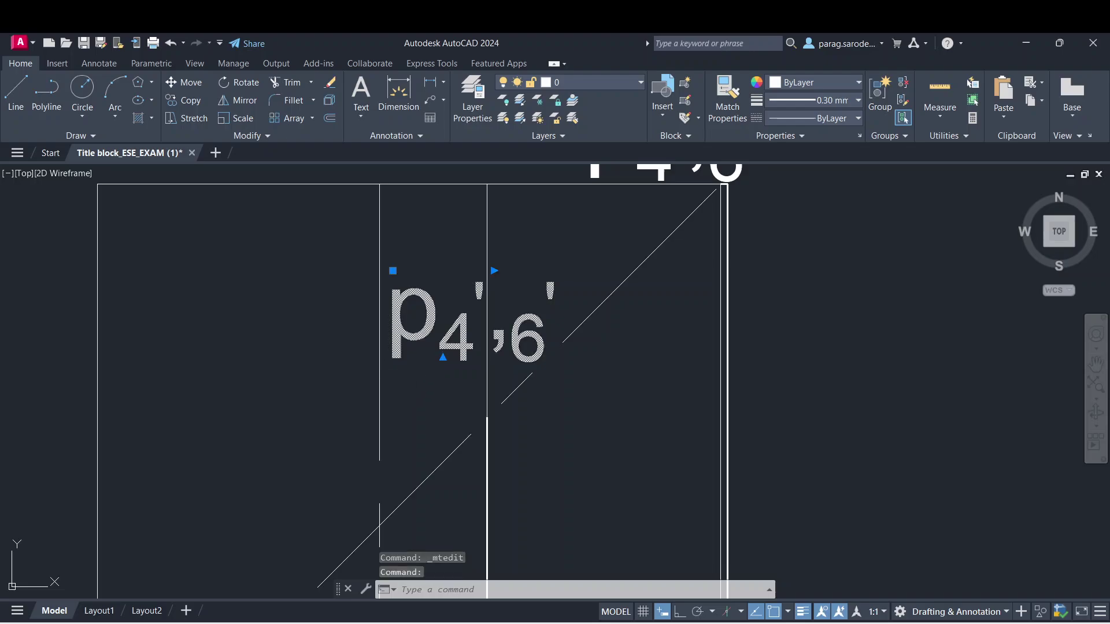
{"action": "double_click", "coordinate": [459, 355]}
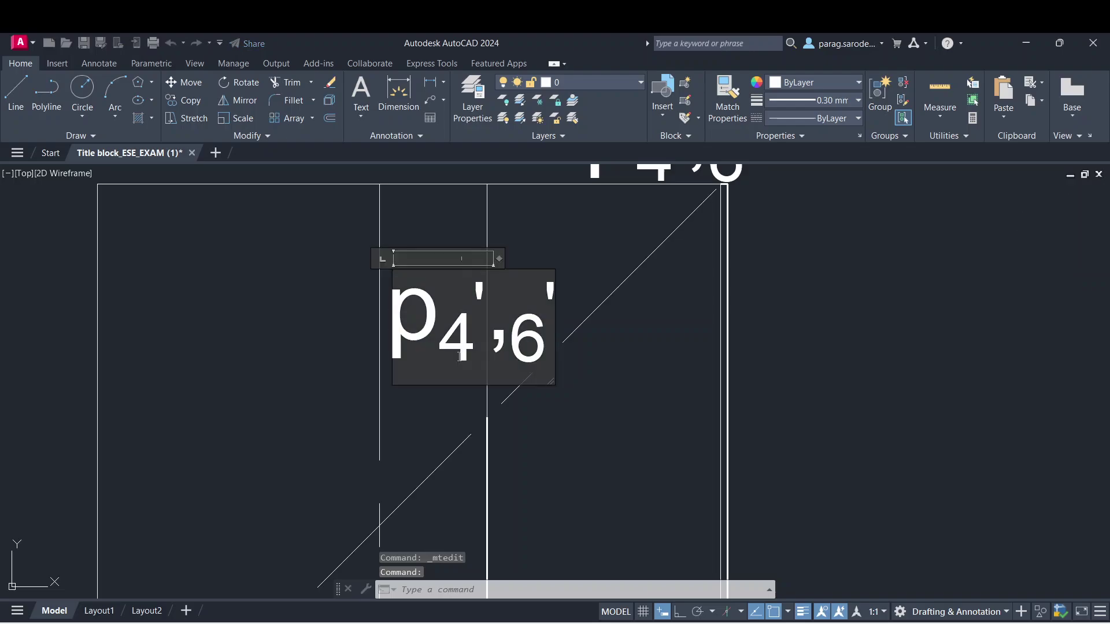
{"action": "key", "text": "Delete"}
{"action": "type", "text": "3"}
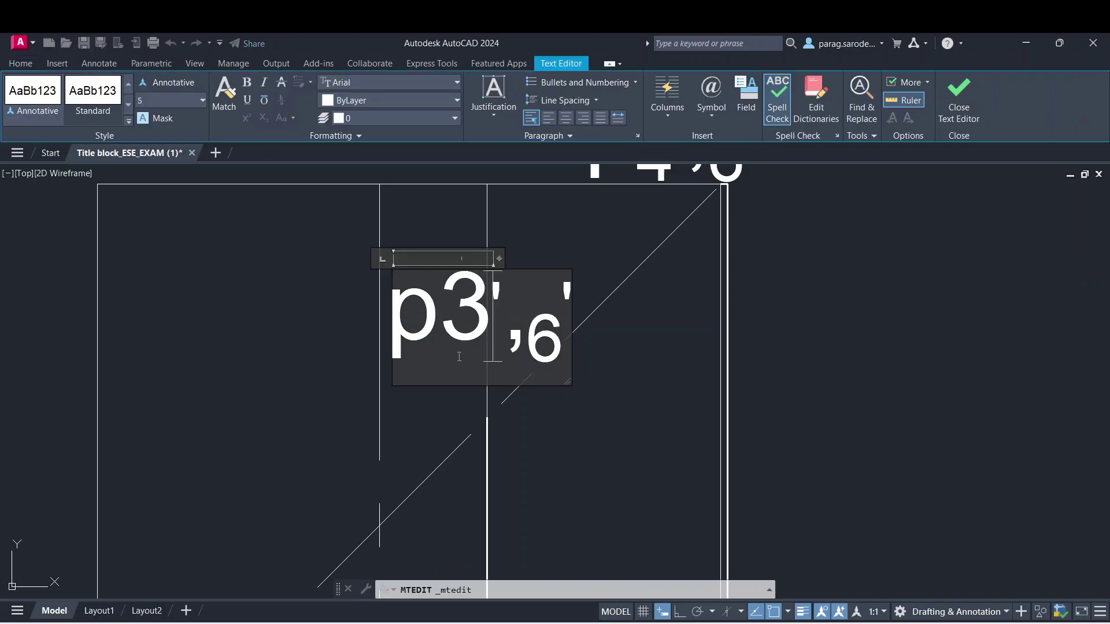
{"action": "key", "text": "shift+Left"}
{"action": "left_click", "coordinate": [263, 118]}
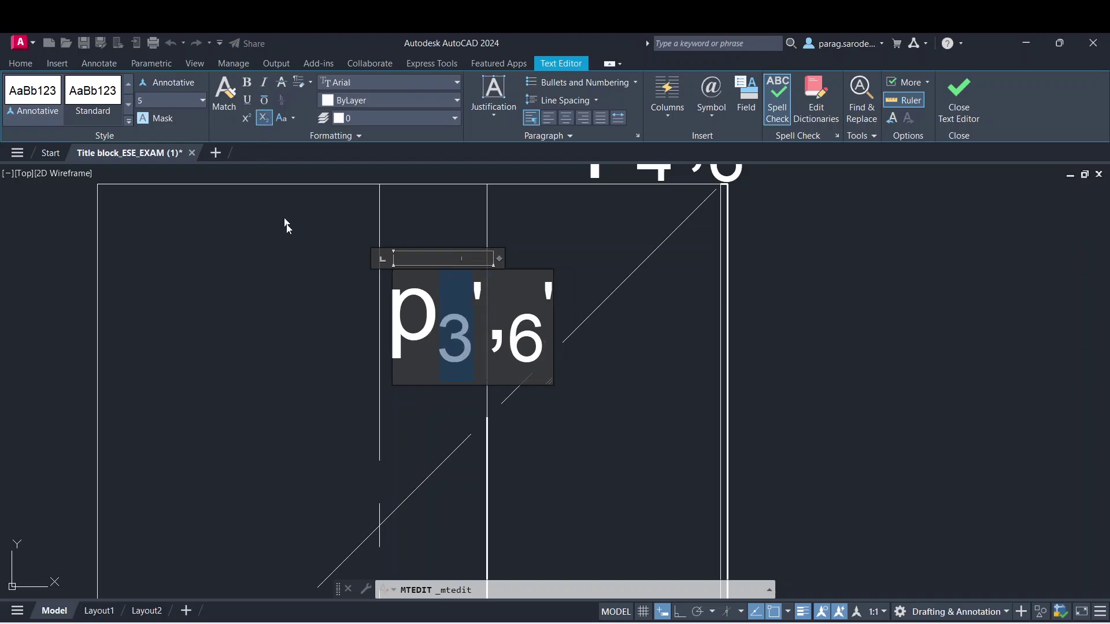
{"action": "left_click", "coordinate": [322, 335]}
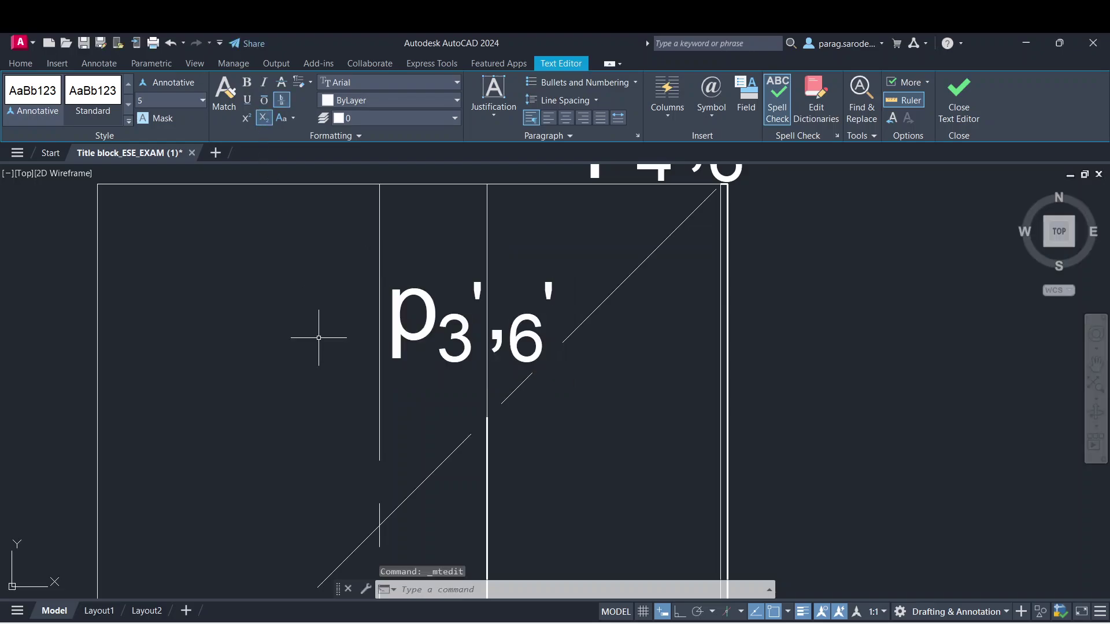
- Check the front view's section point labels against the top view's corners near e and d
{"action": "scroll", "coordinate": [310, 385], "scroll_direction": "down", "scroll_amount": 2}
{"action": "scroll", "coordinate": [305, 429], "scroll_direction": "up", "scroll_amount": 2}
{"action": "middle_click_drag", "start_coordinate": [307, 427], "coordinate": [322, 250]}
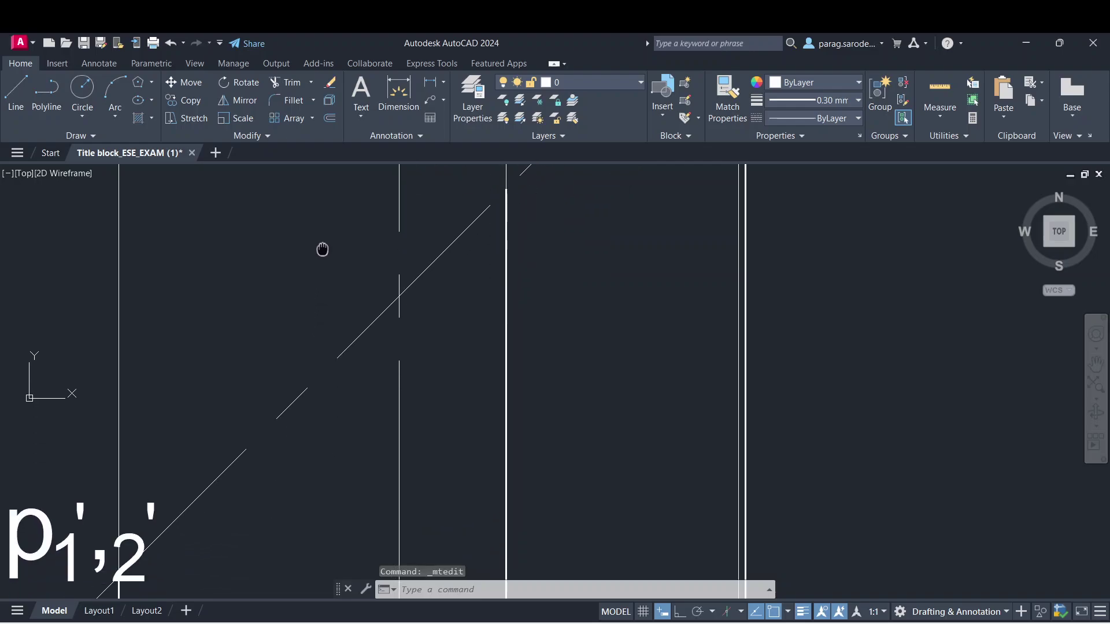
{"action": "scroll", "coordinate": [318, 402], "scroll_direction": "down", "scroll_amount": 6}
{"action": "middle_click_drag", "start_coordinate": [315, 423], "coordinate": [319, 278]}
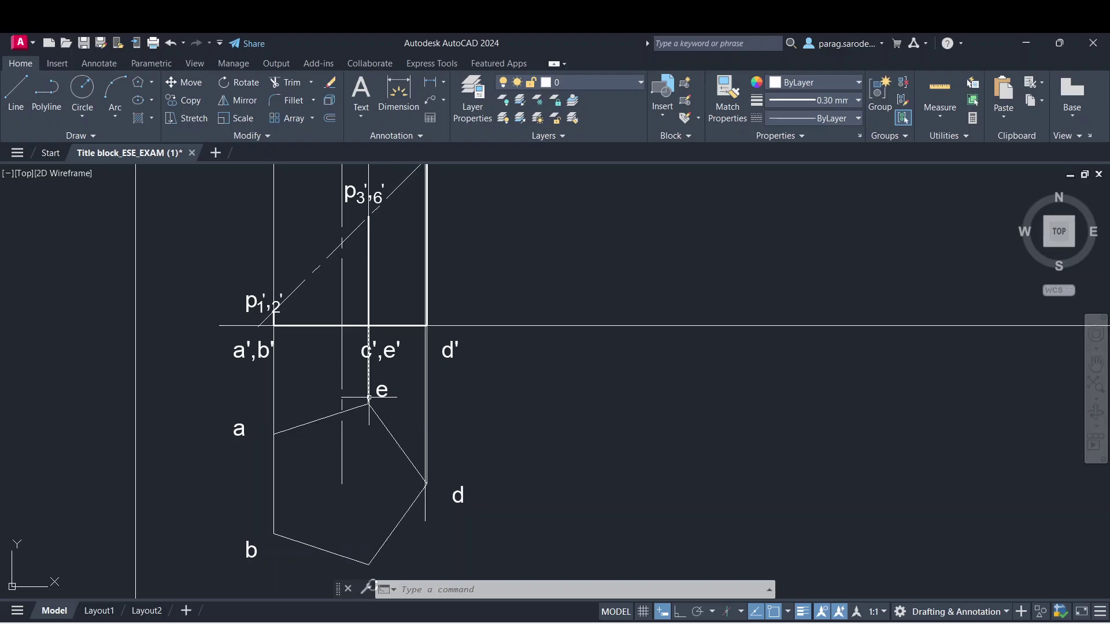
{"action": "scroll", "coordinate": [406, 440], "scroll_direction": "up", "scroll_amount": 2}
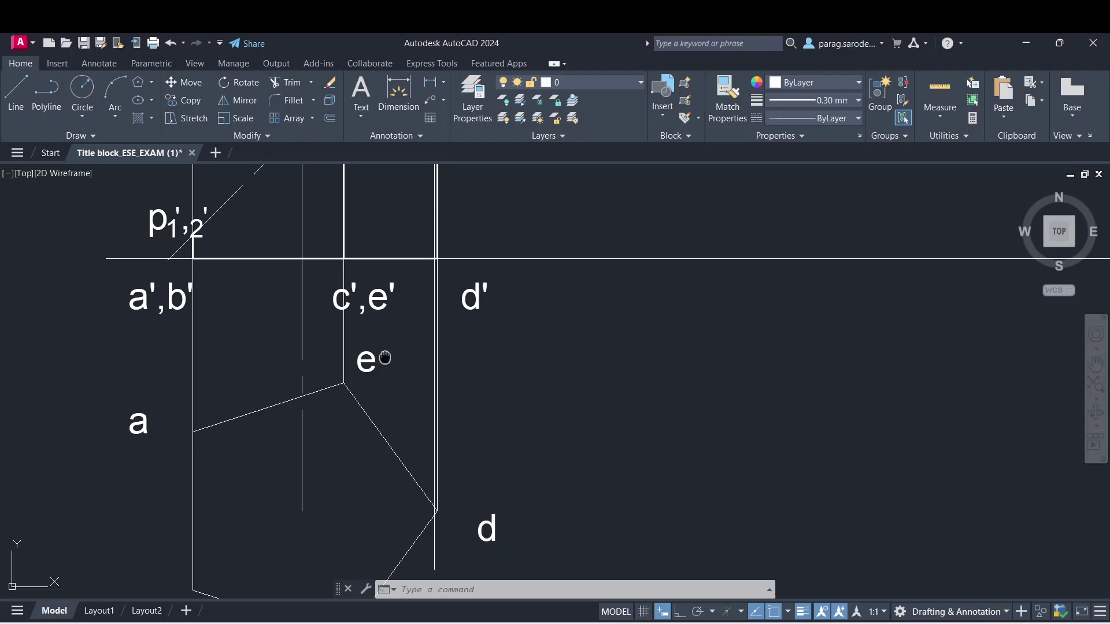
{"action": "mouse_move", "coordinate": [385, 357]}
{"action": "middle_mouse_down"}
{"action": "mouse_move", "coordinate": [404, 350]}
{"action": "mouse_move", "coordinate": [422, 296]}
{"action": "middle_mouse_up"}
{"action": "middle_click_drag", "start_coordinate": [334, 332], "coordinate": [349, 532]}
{"action": "middle_click_drag", "start_coordinate": [410, 245], "coordinate": [415, 421]}
{"action": "scroll", "coordinate": [451, 319], "scroll_direction": "down", "scroll_amount": 2}
{"action": "scroll", "coordinate": [458, 306], "scroll_direction": "up", "scroll_amount": 8}
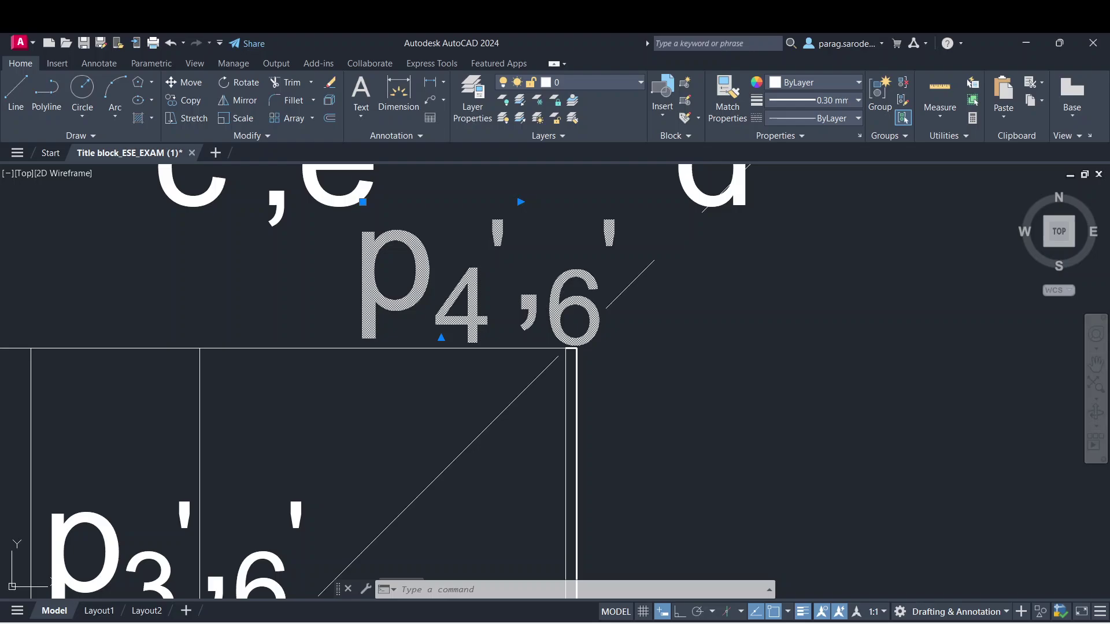
- Replace the 6 with a subscript 5 in the section point label above the prism's upper corner and finish editing it
{"action": "double_click", "coordinate": [572, 307]}
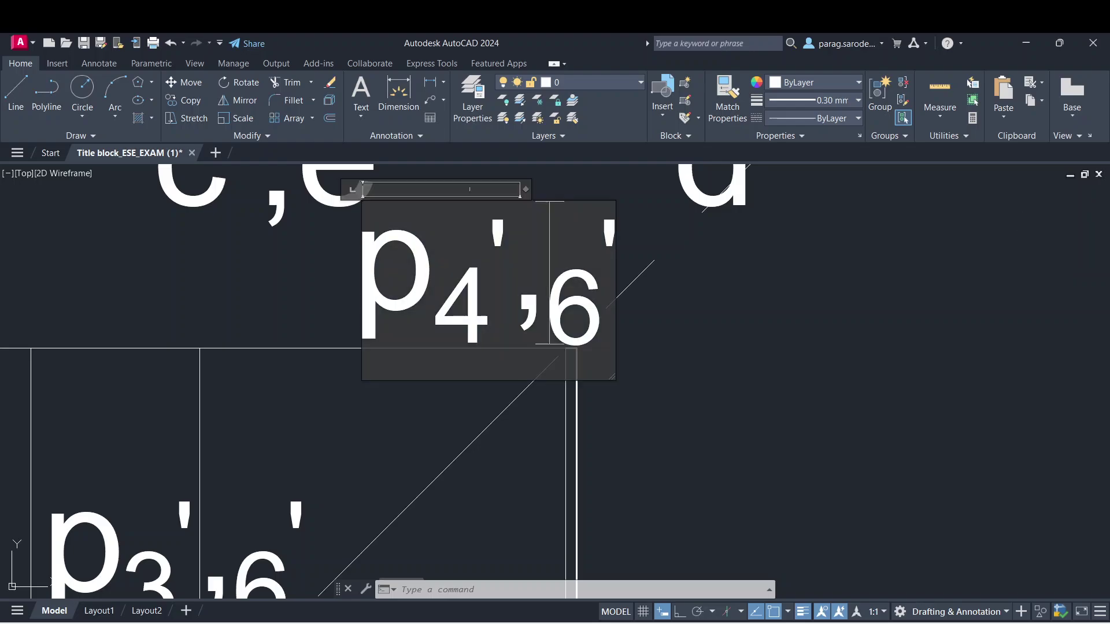
{"action": "key", "text": "Delete"}
{"action": "type", "text": "5"}
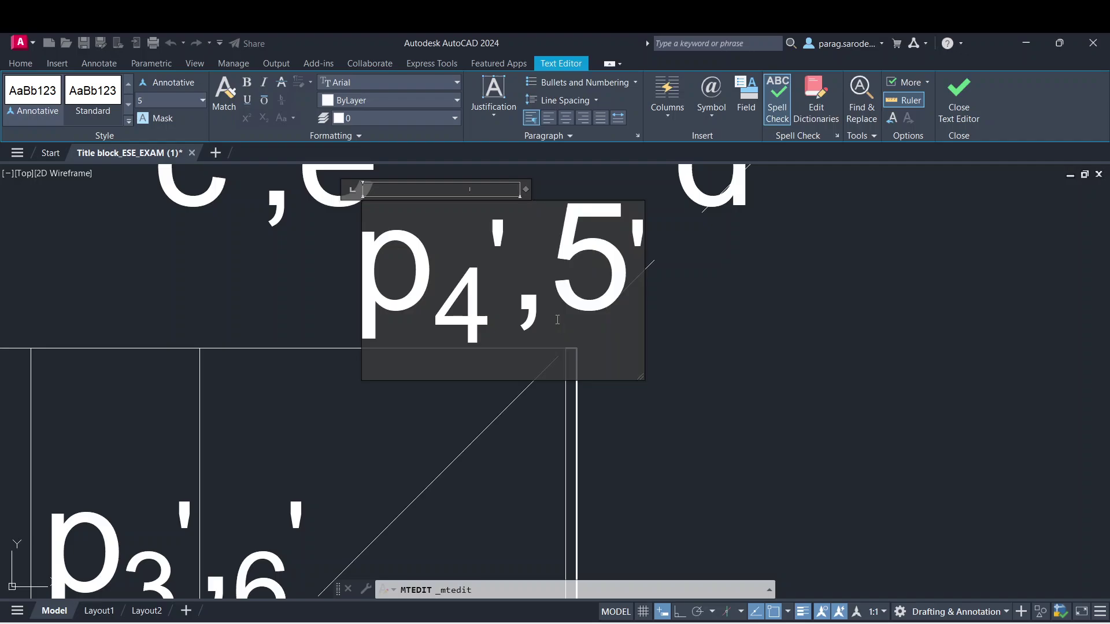
{"action": "double_click", "coordinate": [558, 320]}
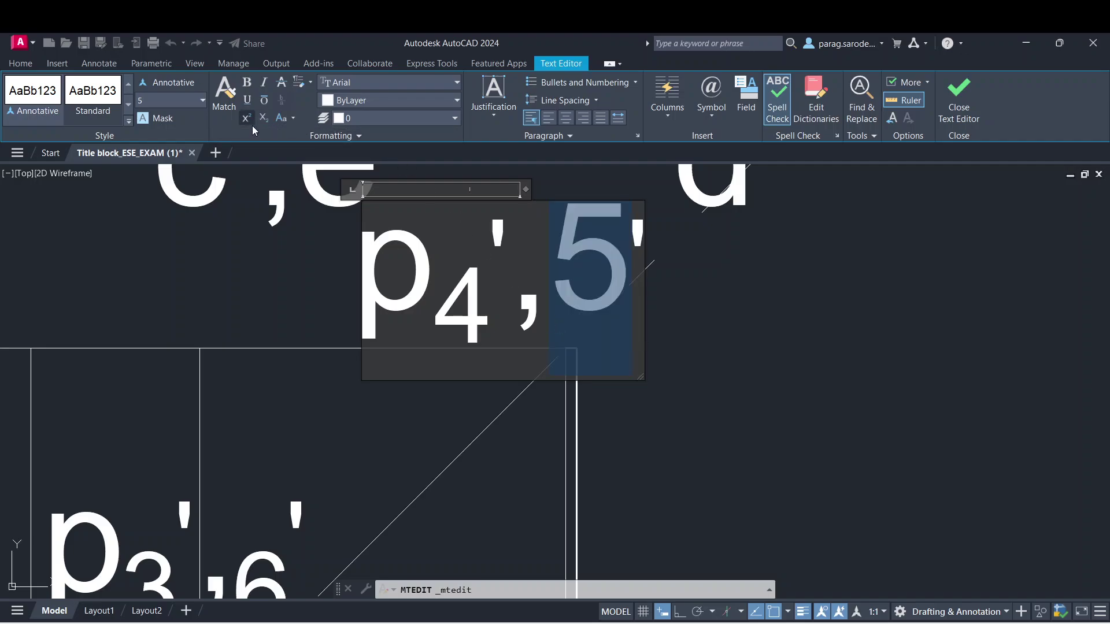
{"action": "left_click", "coordinate": [264, 119]}
{"action": "left_click", "coordinate": [696, 397]}
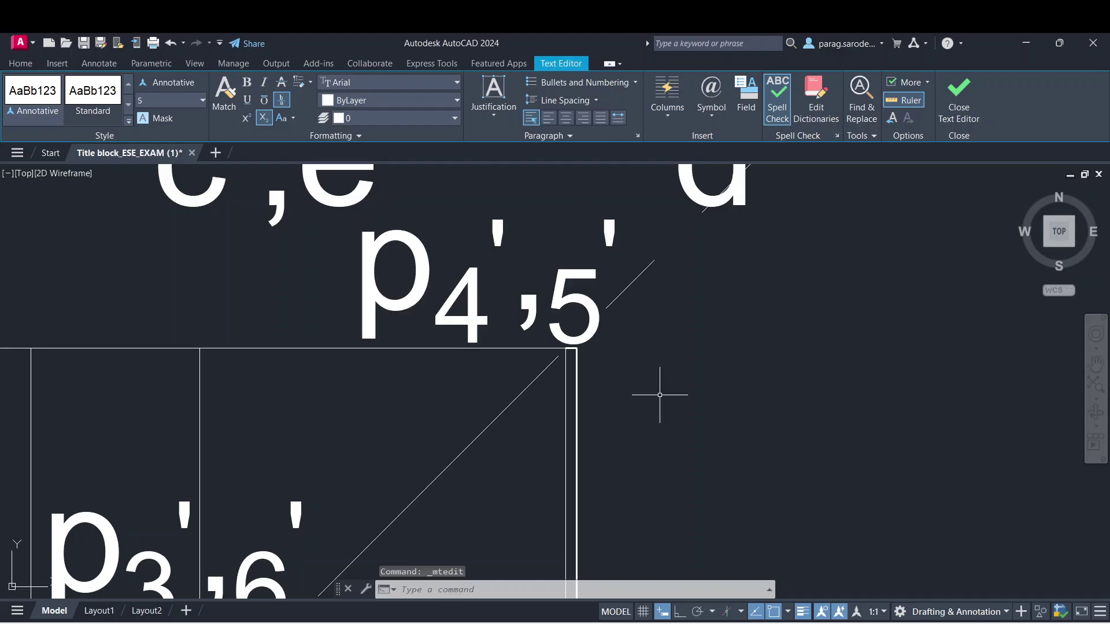
- Trim the end of the vertical projector that extends past the pentagon's edge just below corner d in the top view
{"action": "scroll", "coordinate": [660, 395], "scroll_direction": "down", "scroll_amount": 3}
{"action": "scroll", "coordinate": [523, 354], "scroll_direction": "down", "scroll_amount": 2}
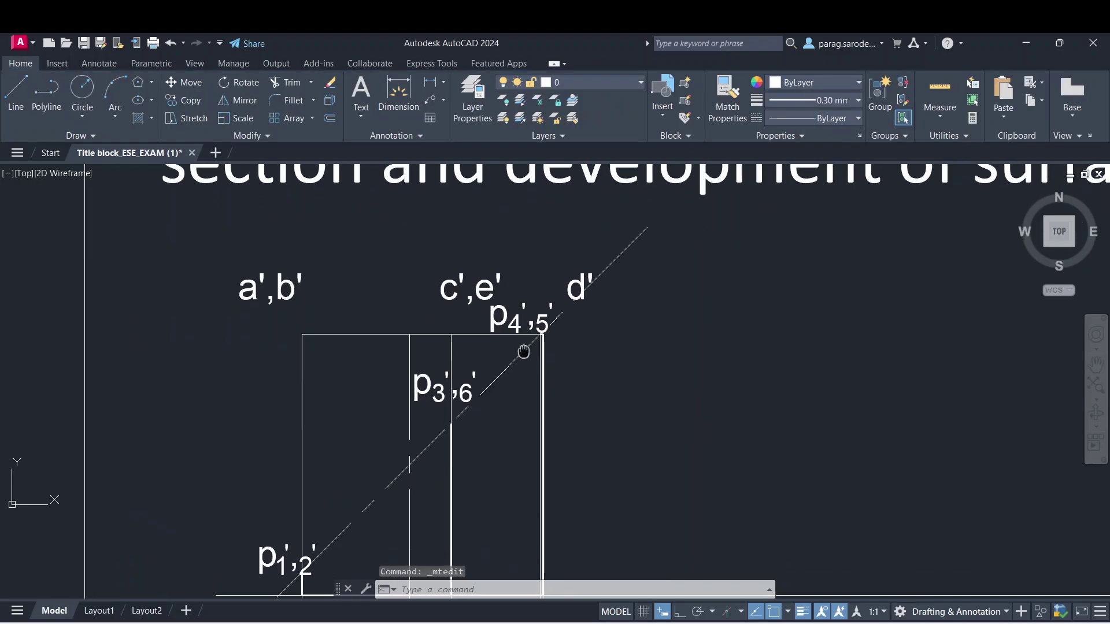
{"action": "middle_click_drag", "start_coordinate": [505, 478], "coordinate": [543, 288]}
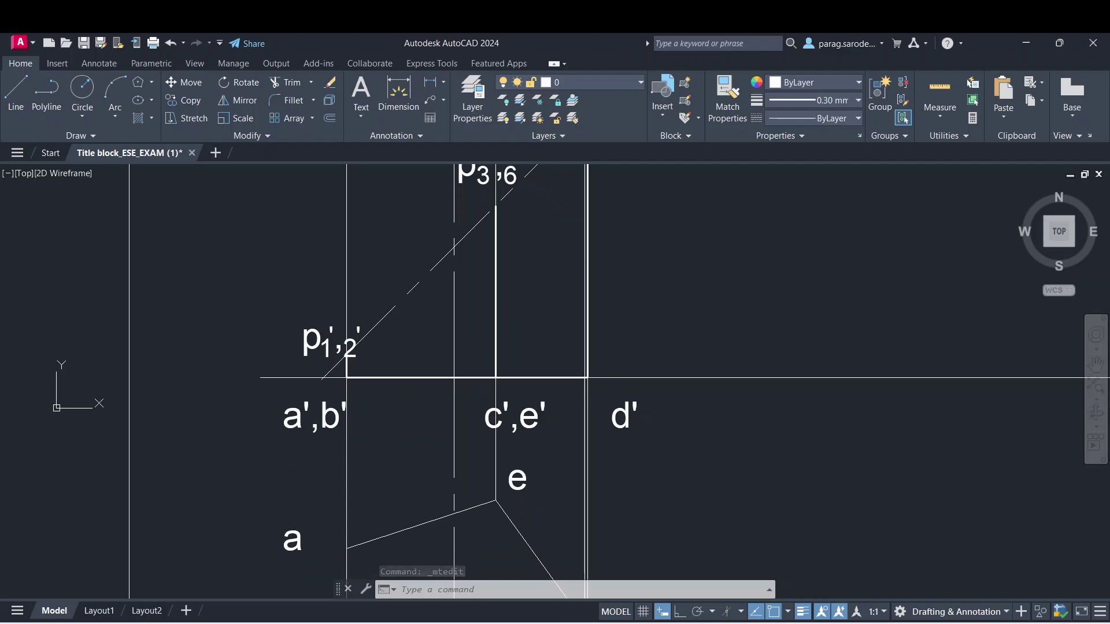
{"action": "middle_click_drag", "start_coordinate": [534, 429], "coordinate": [549, 279]}
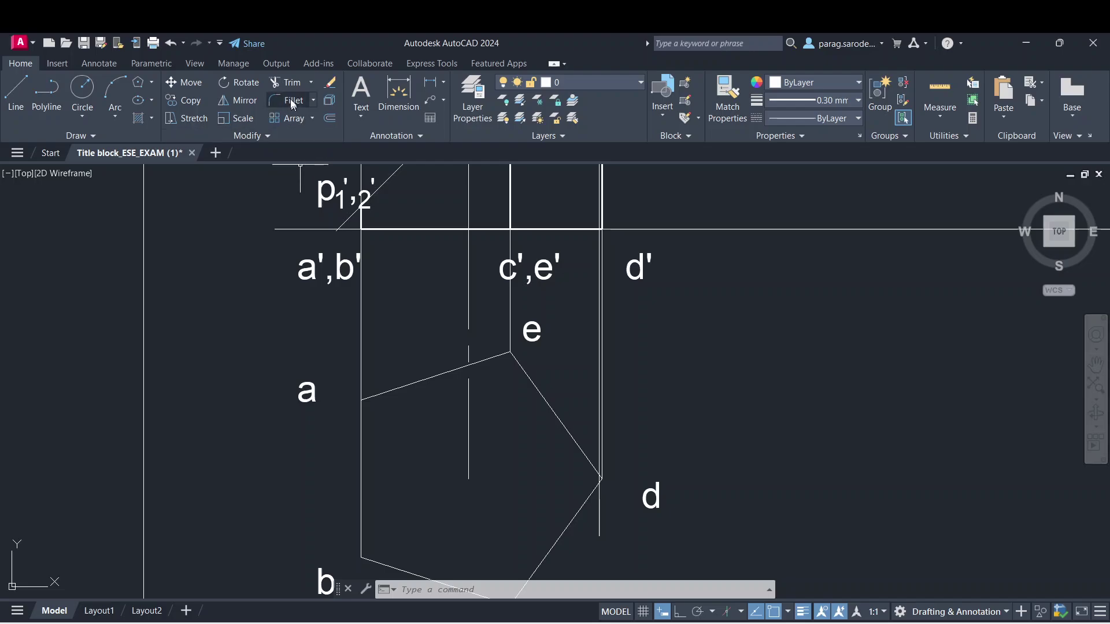
{"action": "left_click", "coordinate": [287, 83]}
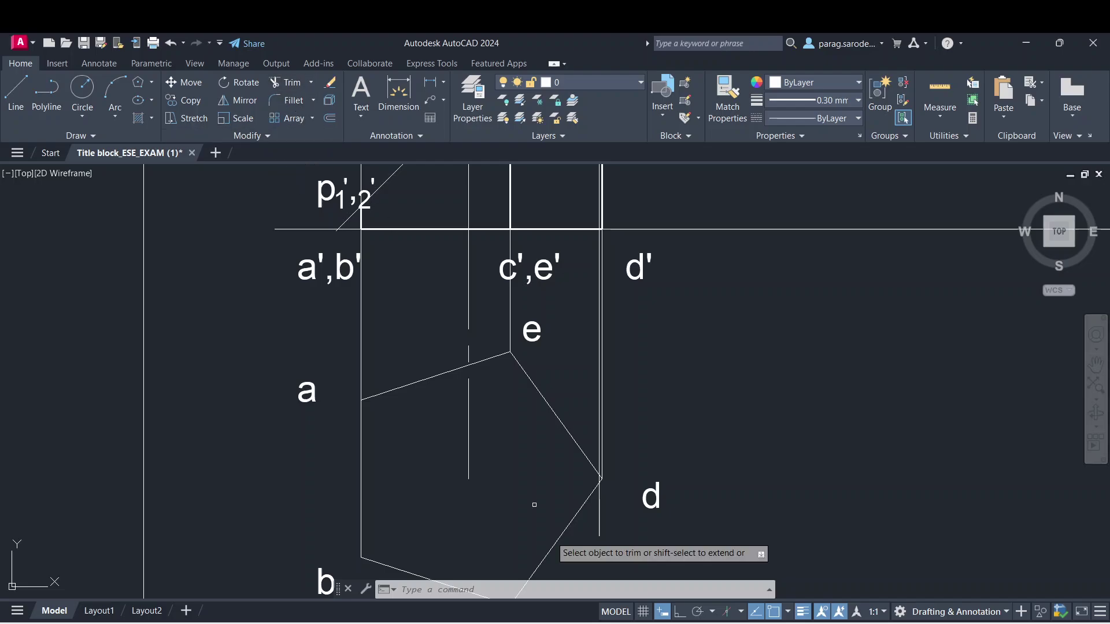
{"action": "left_click", "coordinate": [600, 509]}
{"action": "right_click", "coordinate": [668, 413]}
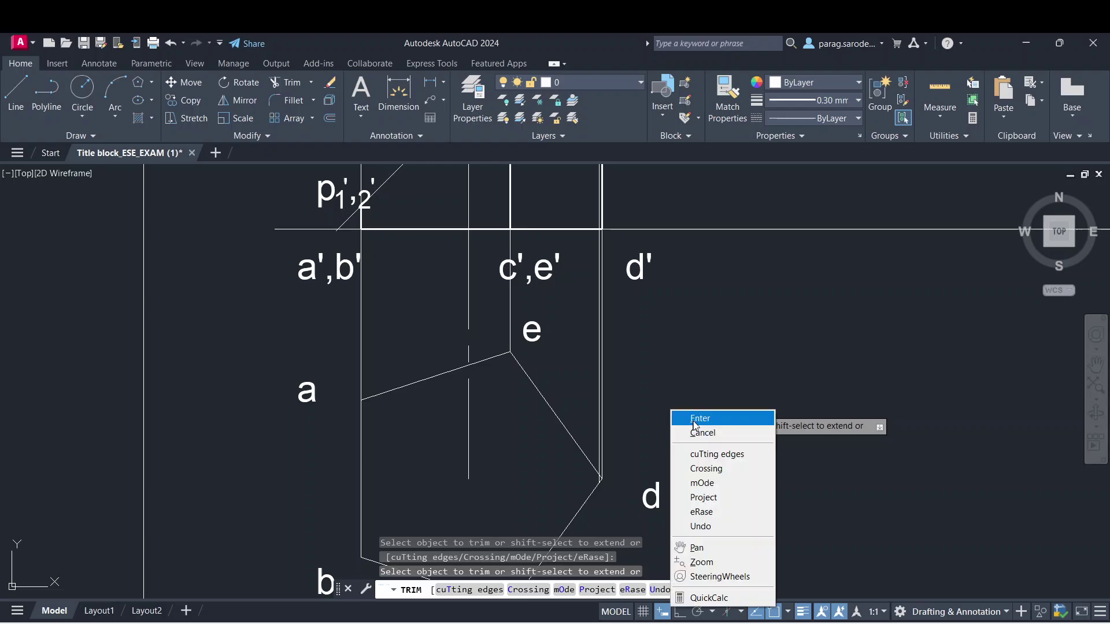
{"action": "left_click", "coordinate": [685, 418]}
- Examine the front view's p₁' to p₆' section points along the cutting plane in relation to the edge labels and projectors
{"action": "scroll", "coordinate": [656, 396], "scroll_direction": "down", "scroll_amount": 2}
{"action": "middle_click_drag", "start_coordinate": [649, 396], "coordinate": [653, 504]}
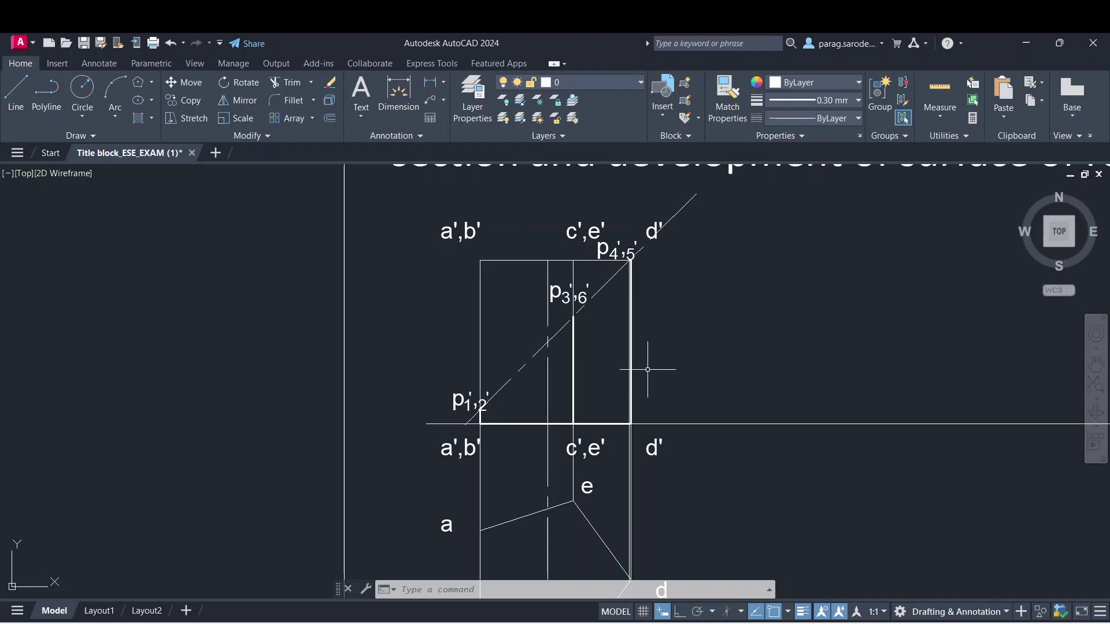
{"action": "scroll", "coordinate": [652, 255], "scroll_direction": "up", "scroll_amount": 5}
{"action": "middle_click_drag", "start_coordinate": [613, 267], "coordinate": [603, 270]}
{"action": "middle_click_drag", "start_coordinate": [548, 460], "coordinate": [614, 216]}
{"action": "middle_click_drag", "start_coordinate": [481, 450], "coordinate": [538, 294]}
{"action": "scroll", "coordinate": [497, 441], "scroll_direction": "down", "scroll_amount": 5}
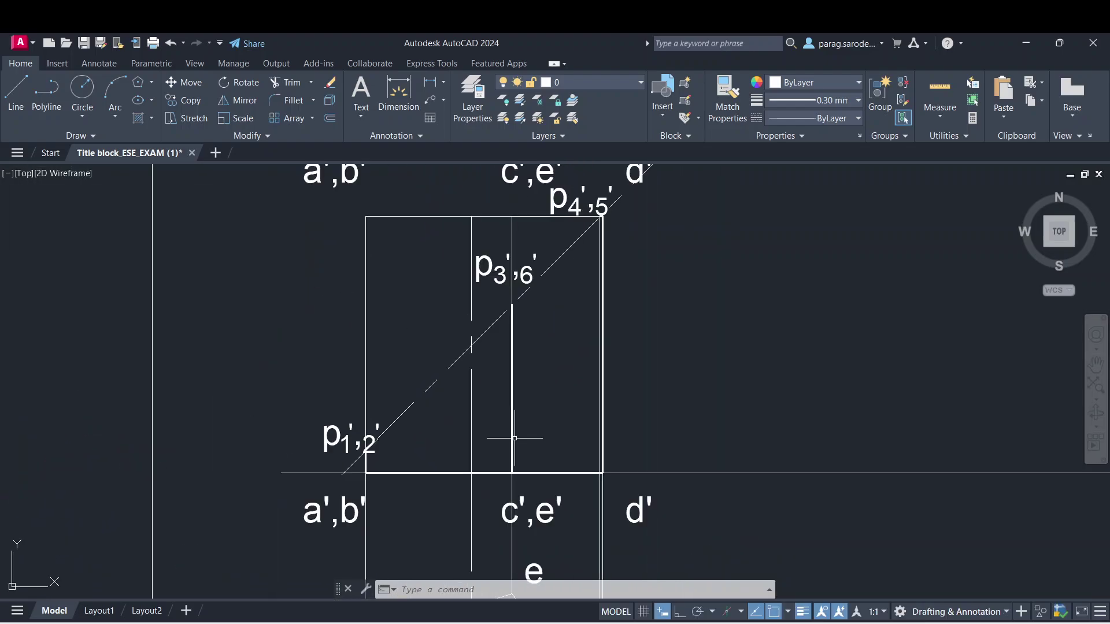
{"action": "middle_click_drag", "start_coordinate": [497, 440], "coordinate": [472, 260]}
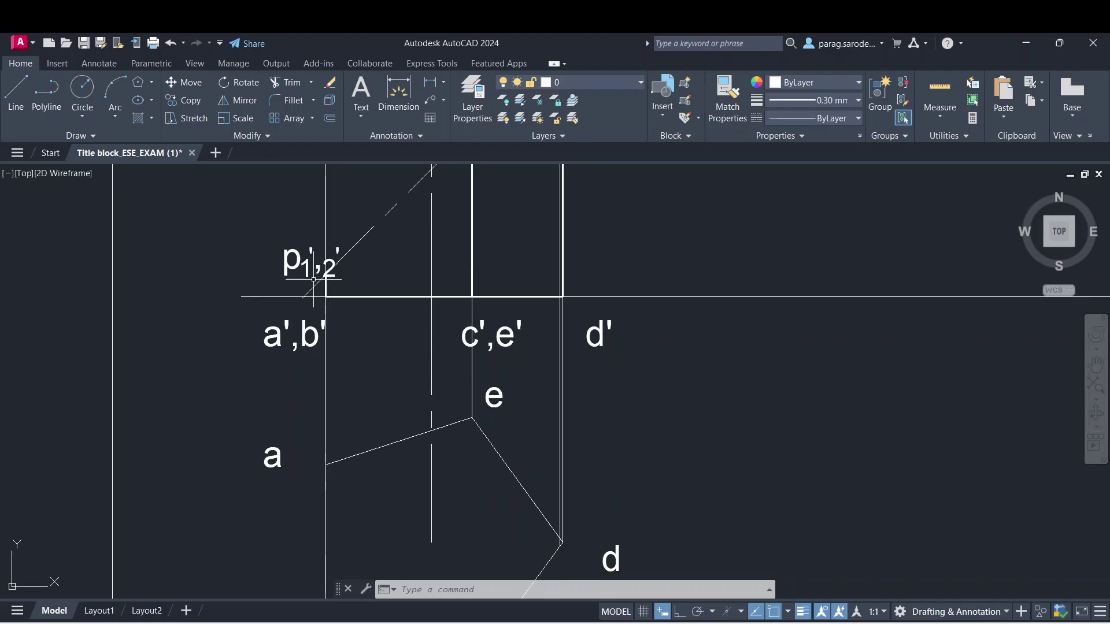
{"action": "middle_click_drag", "start_coordinate": [518, 248], "coordinate": [505, 443]}
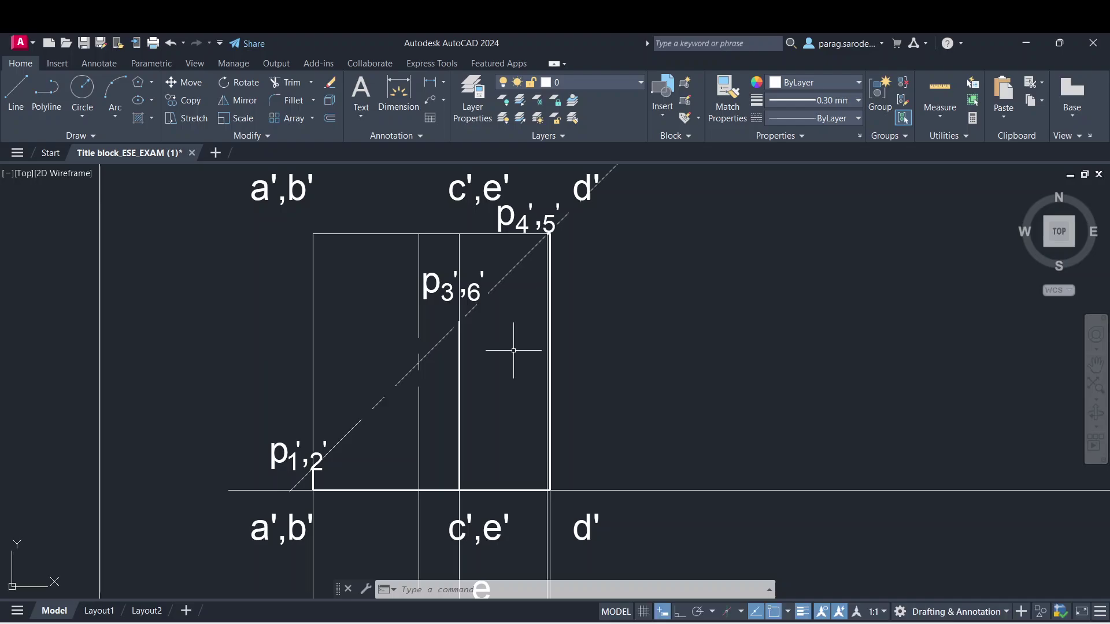
{"action": "scroll", "coordinate": [545, 238], "scroll_direction": "up", "scroll_amount": 4}
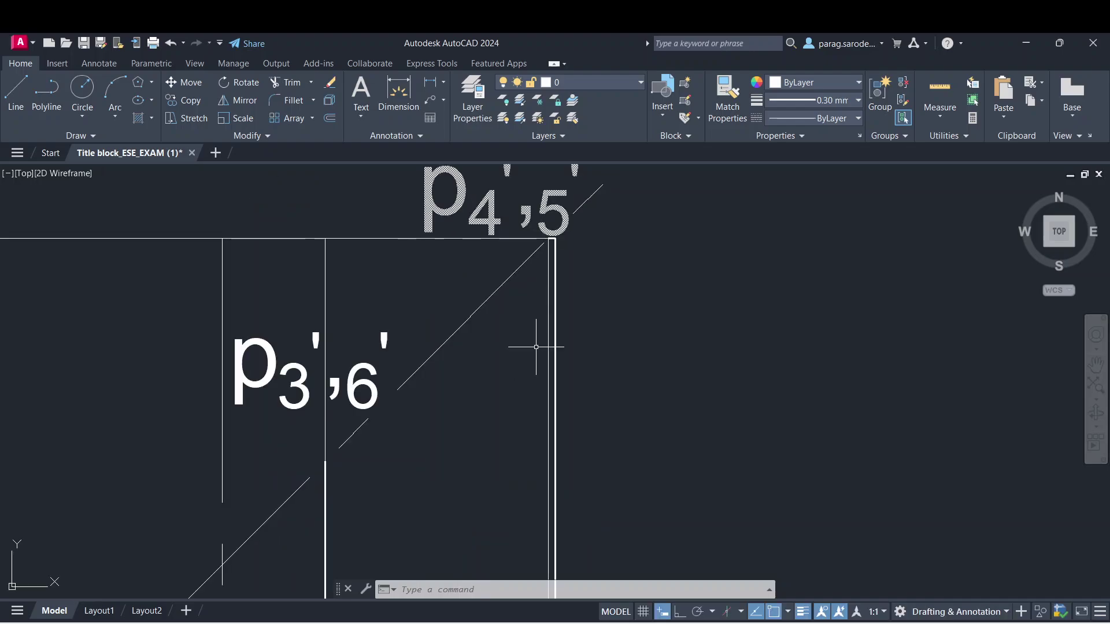
{"action": "middle_click_drag", "start_coordinate": [514, 444], "coordinate": [596, 164]}
{"action": "scroll", "coordinate": [569, 402], "scroll_direction": "down", "scroll_amount": 4}
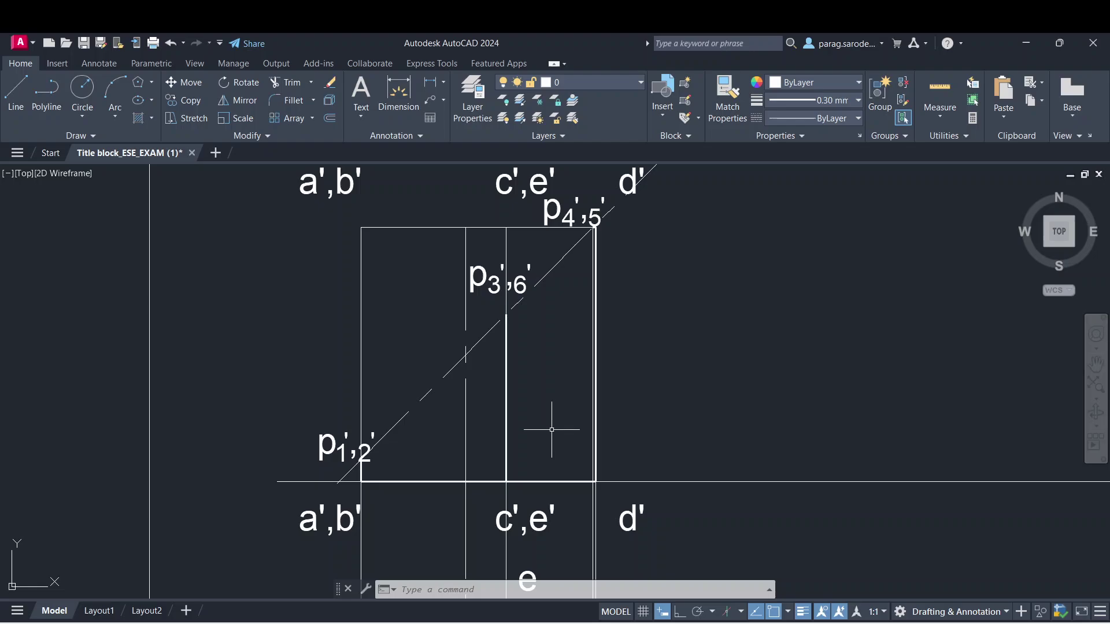
- Hatch the inside of the top view's pentagon with the current diagonal line pattern, using an internal point
{"action": "middle_click_drag", "start_coordinate": [551, 429], "coordinate": [563, 141]}
{"action": "scroll", "coordinate": [575, 423], "scroll_direction": "up", "scroll_amount": 2}
{"action": "middle_click_drag", "start_coordinate": [576, 429], "coordinate": [604, 360]}
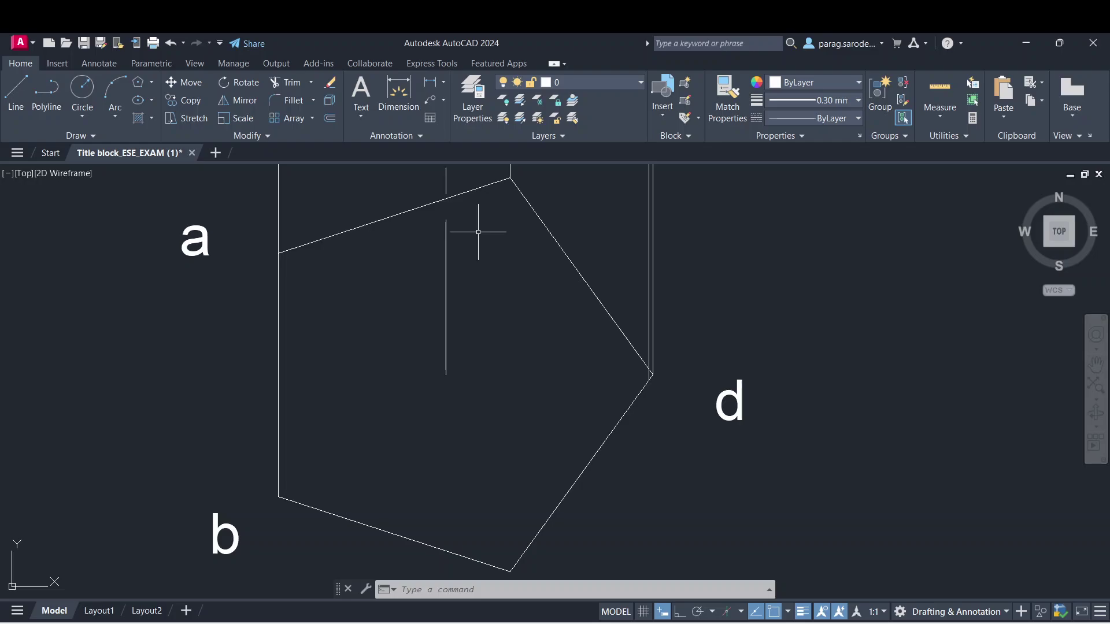
{"action": "left_click", "coordinate": [153, 119]}
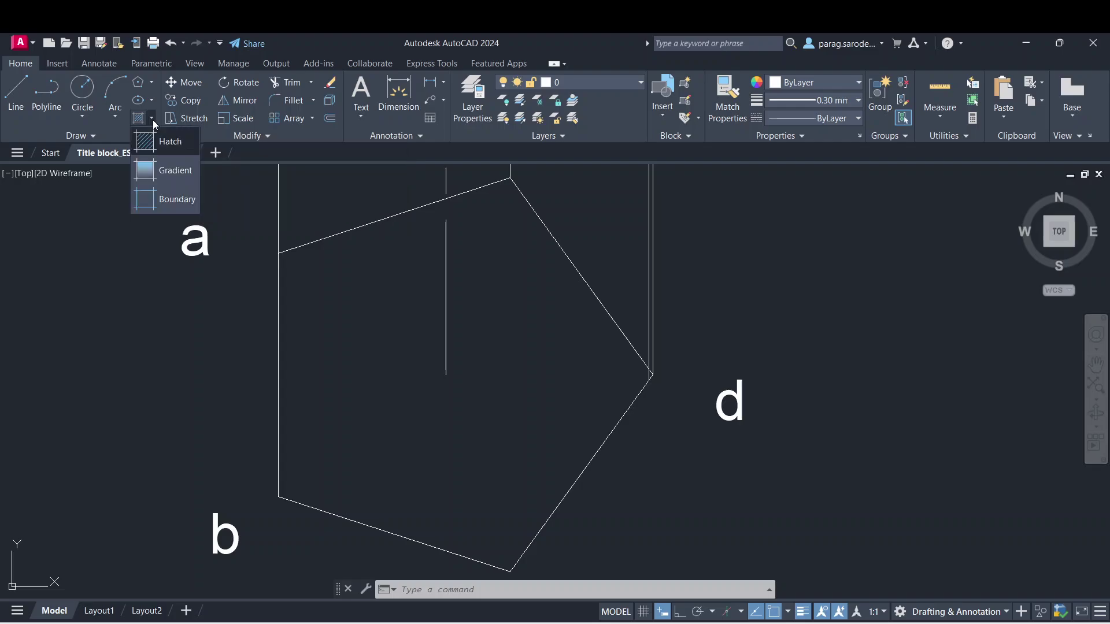
{"action": "left_click", "coordinate": [161, 140]}
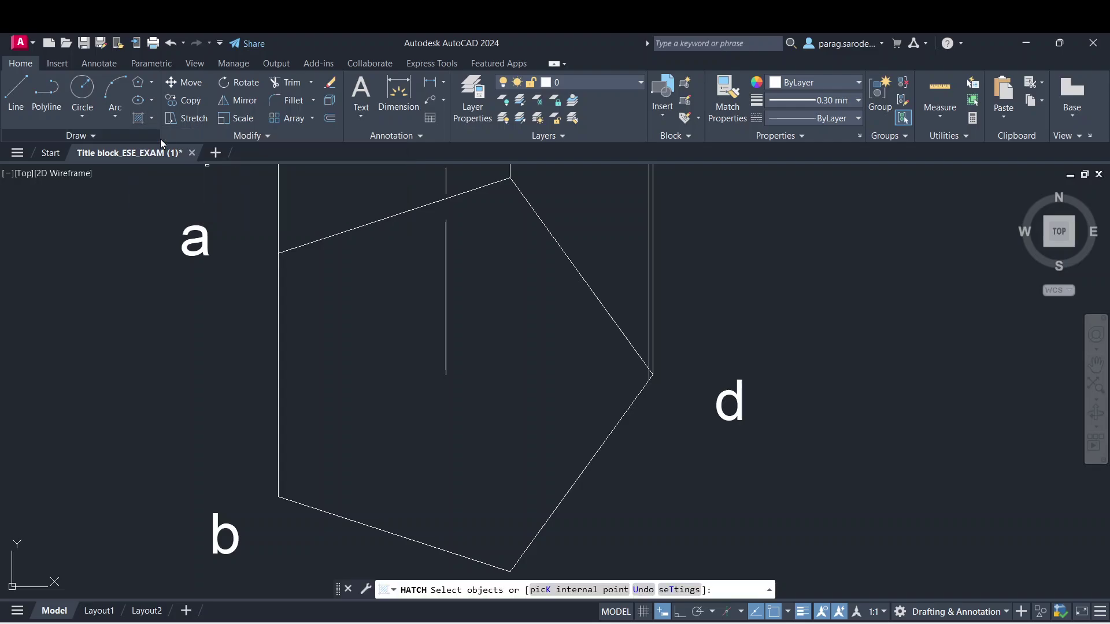
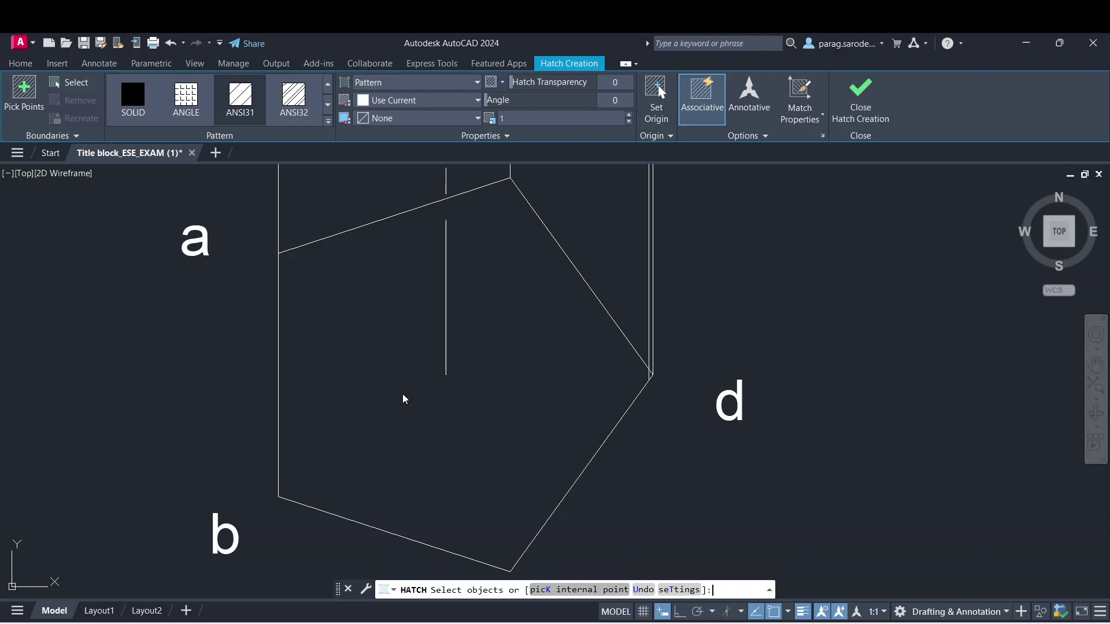
{"action": "type", "text": "k"}
{"action": "key", "text": "Return"}
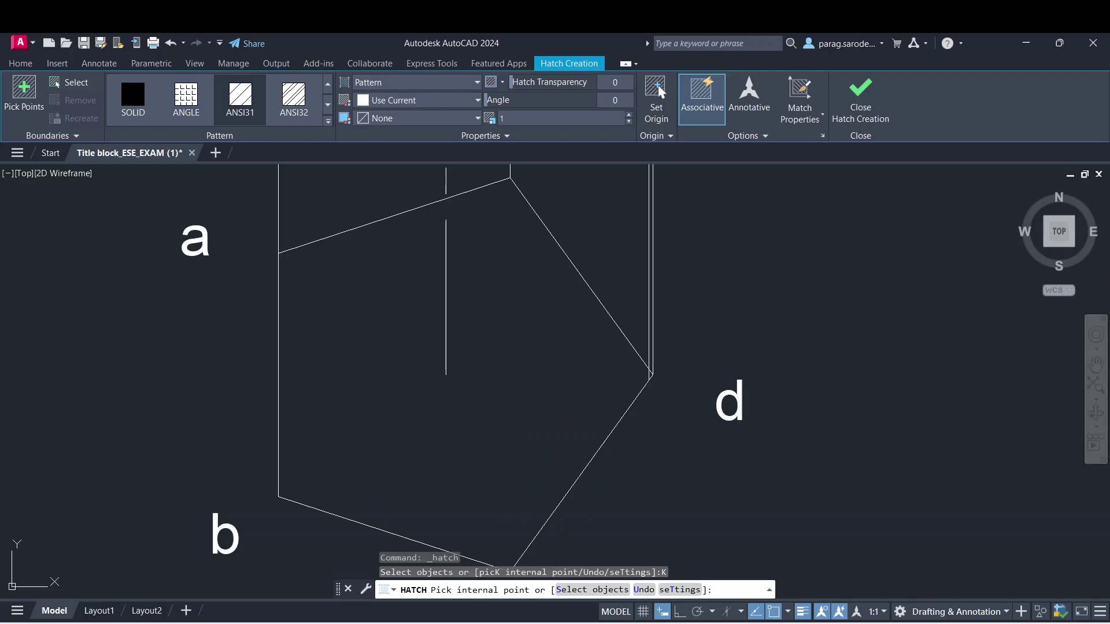
{"action": "left_click", "coordinate": [395, 398]}
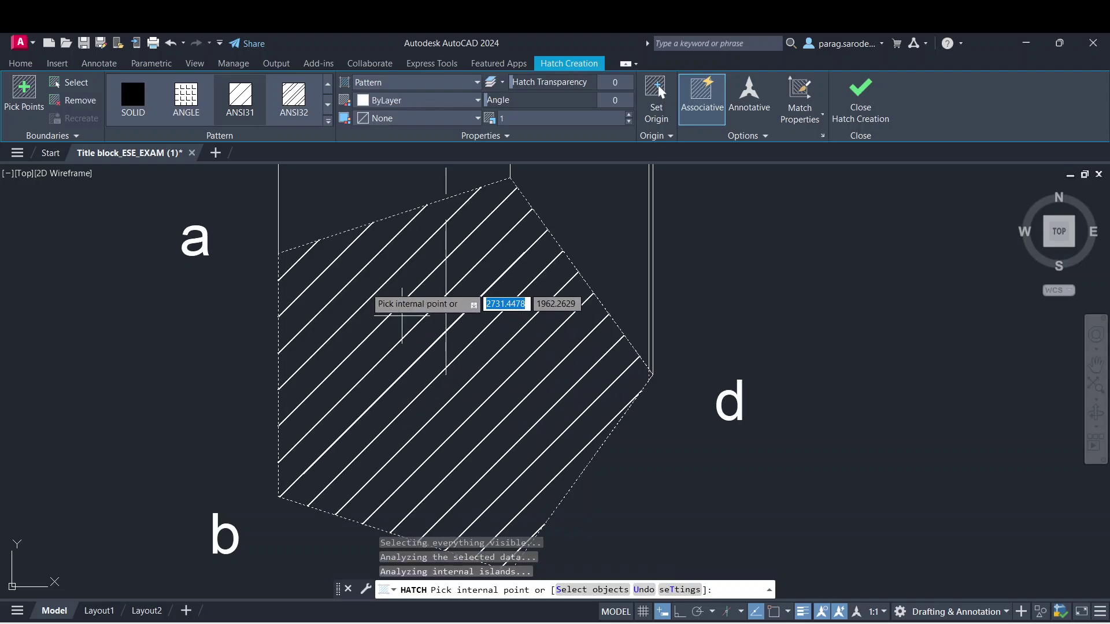
{"action": "left_click", "coordinate": [15, 64]}
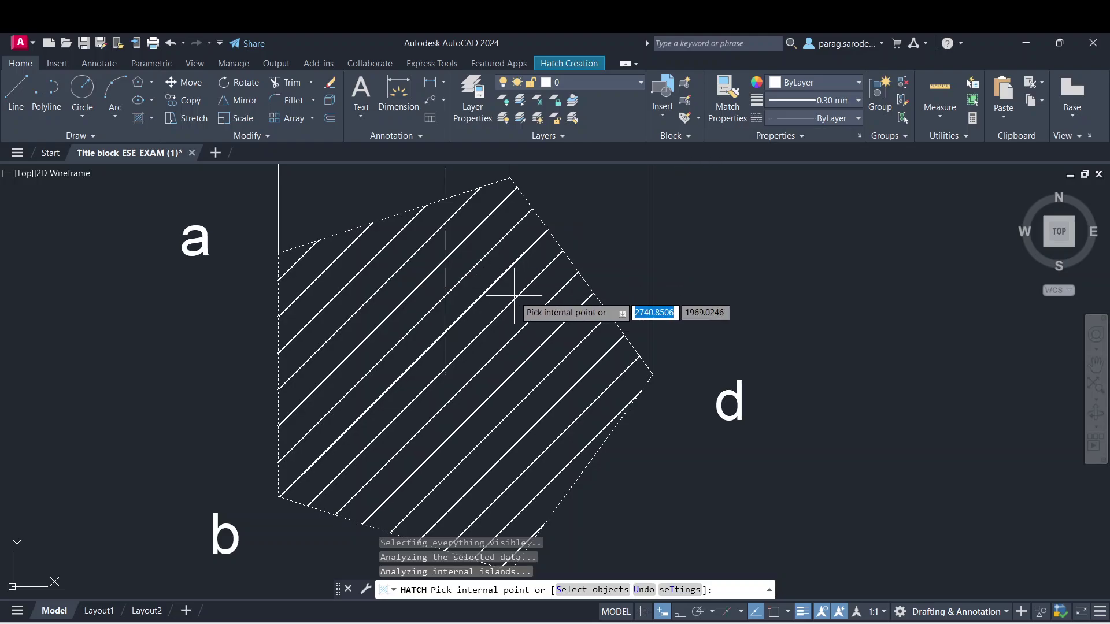
{"action": "key", "text": "Escape"}
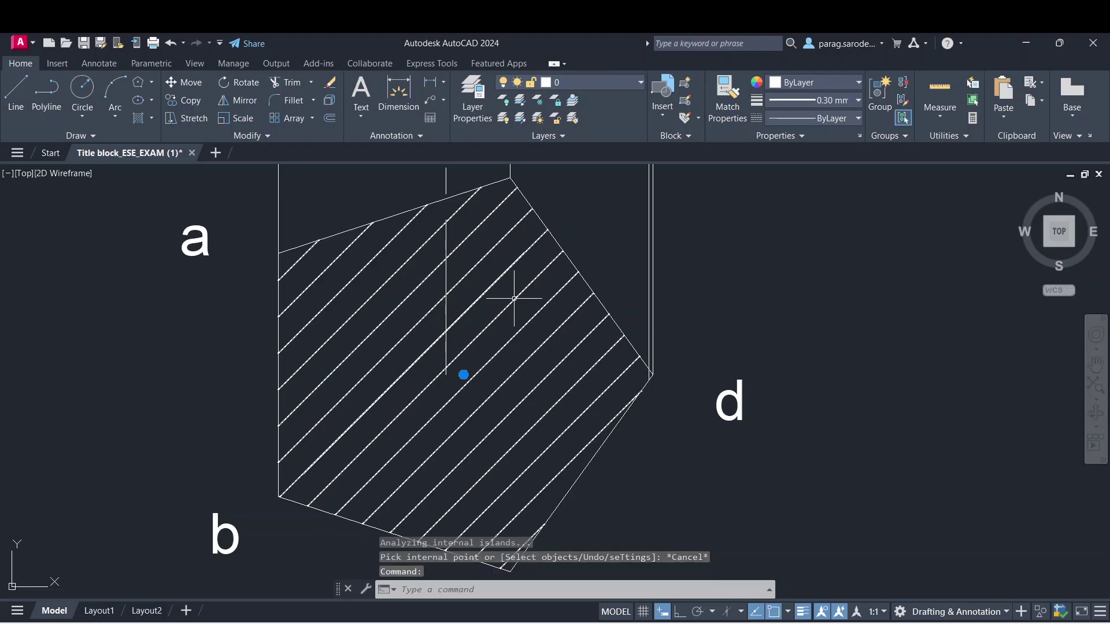
- Set the lineweight of the pentagon's hatch to 0.09 mm and deselect it
{"action": "left_click", "coordinate": [12, 64]}
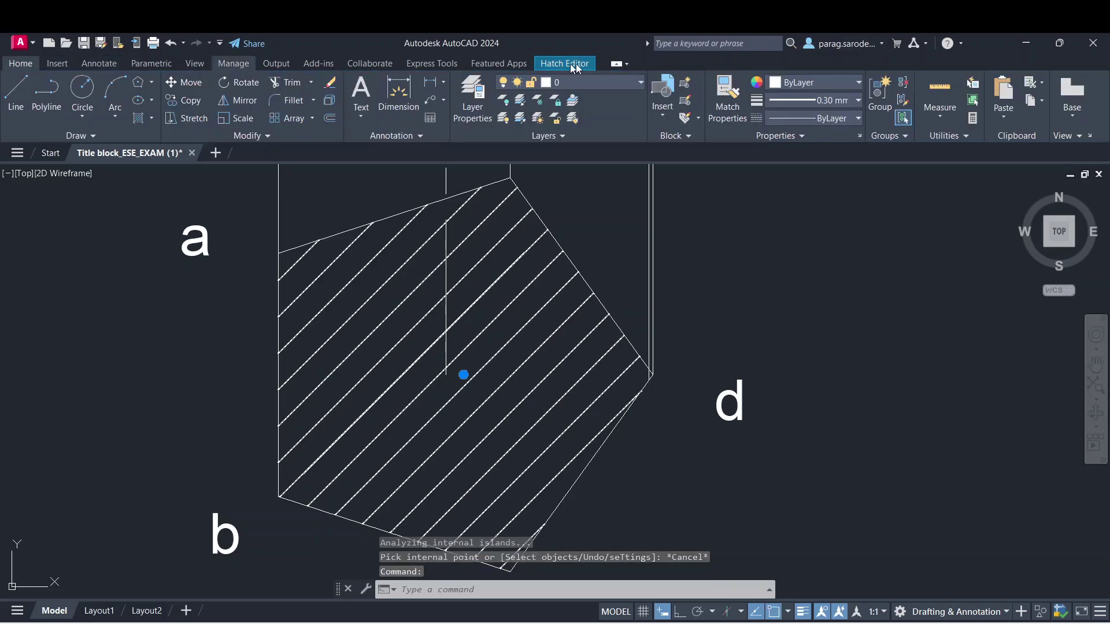
{"action": "left_click", "coordinate": [802, 100]}
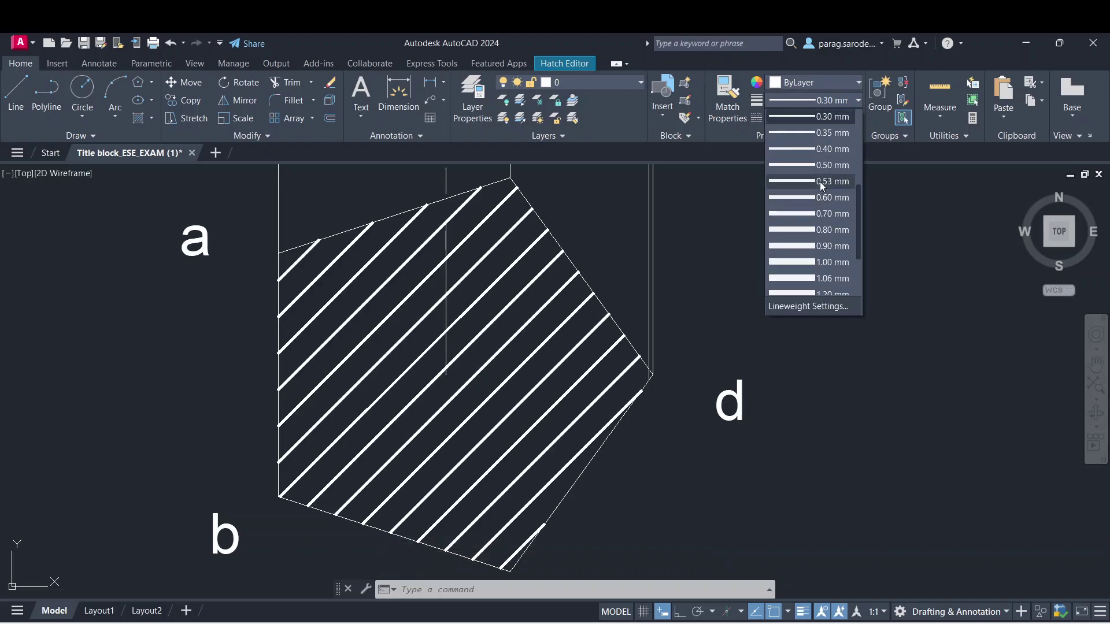
{"action": "scroll", "coordinate": [824, 171], "scroll_direction": "up", "scroll_amount": 2}
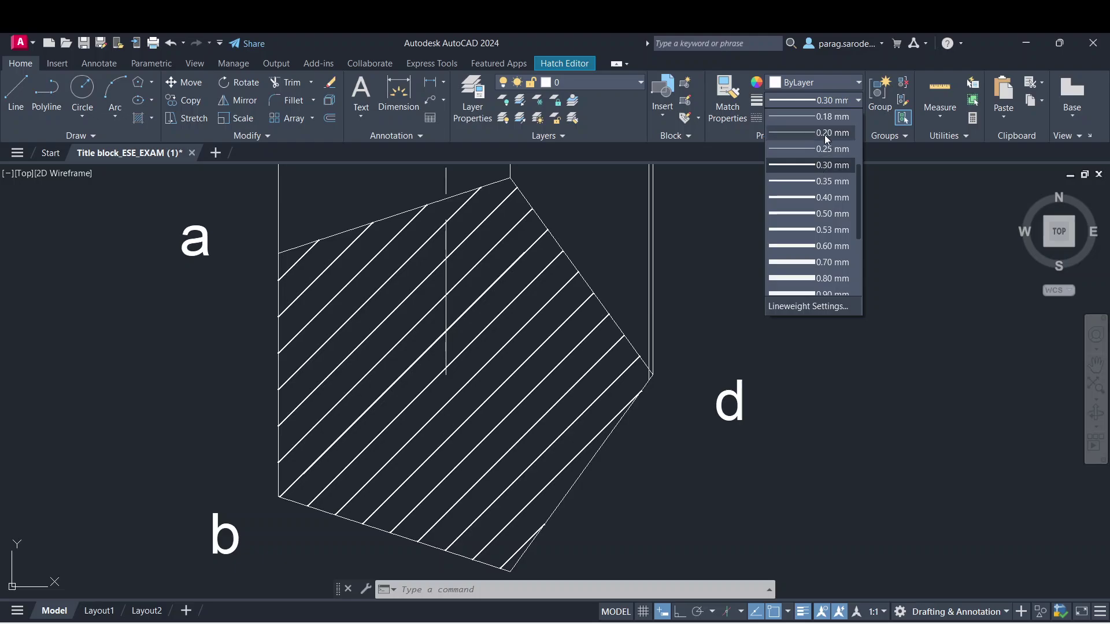
{"action": "scroll", "coordinate": [828, 139], "scroll_direction": "up", "scroll_amount": 1}
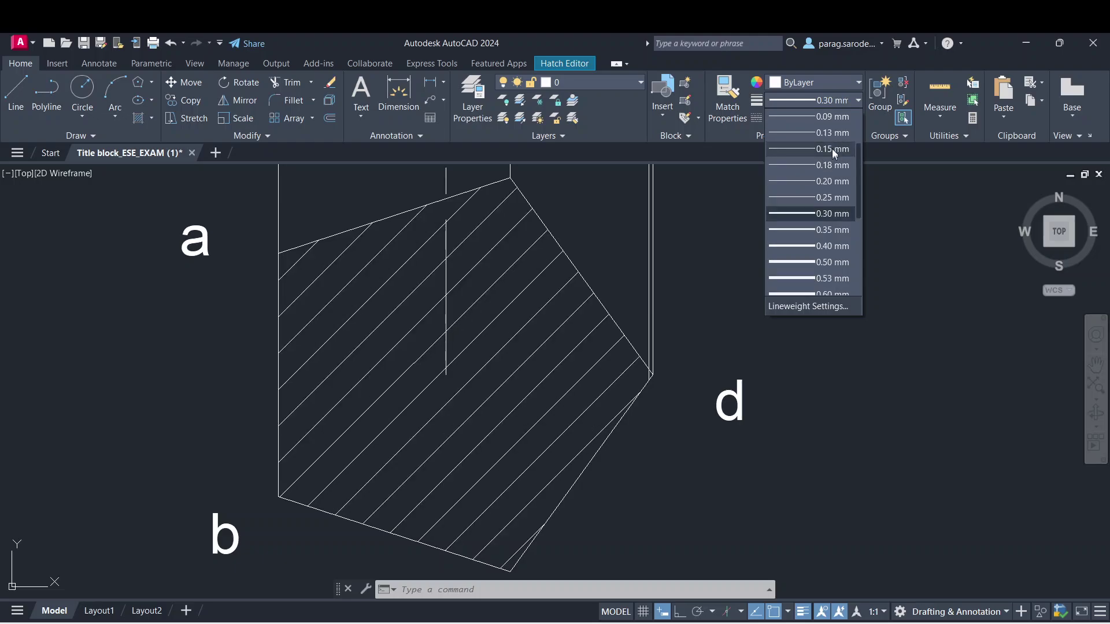
{"action": "left_click", "coordinate": [829, 117]}
{"action": "key", "text": "Escape"}
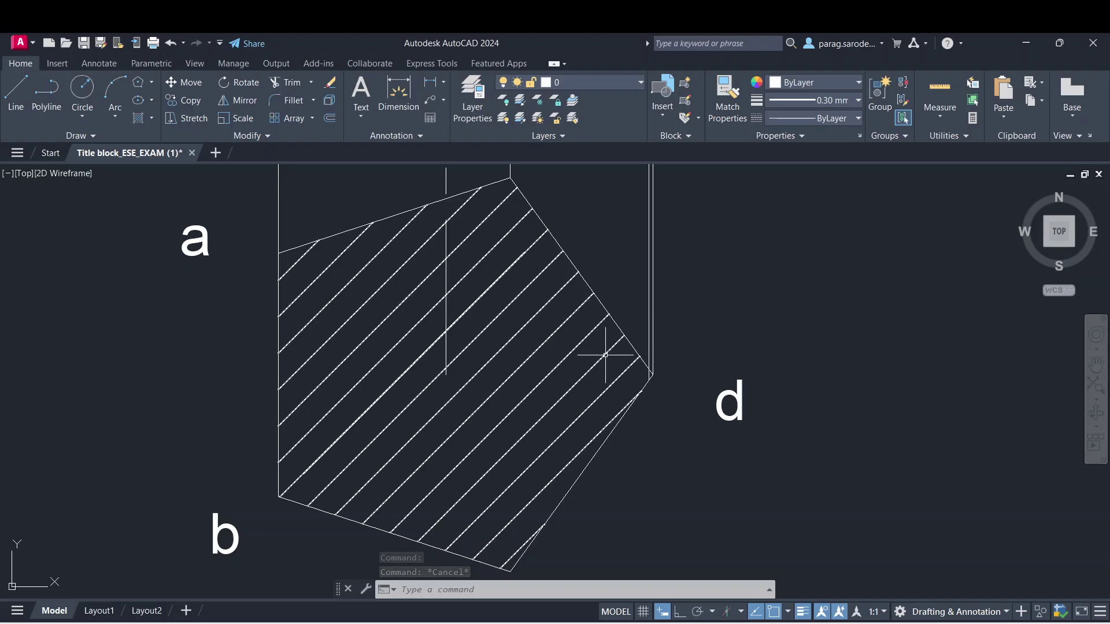
- Set the lineweight of the top view's pentagon outline to 0.30 mm and deselect it
{"action": "left_click", "coordinate": [618, 322]}
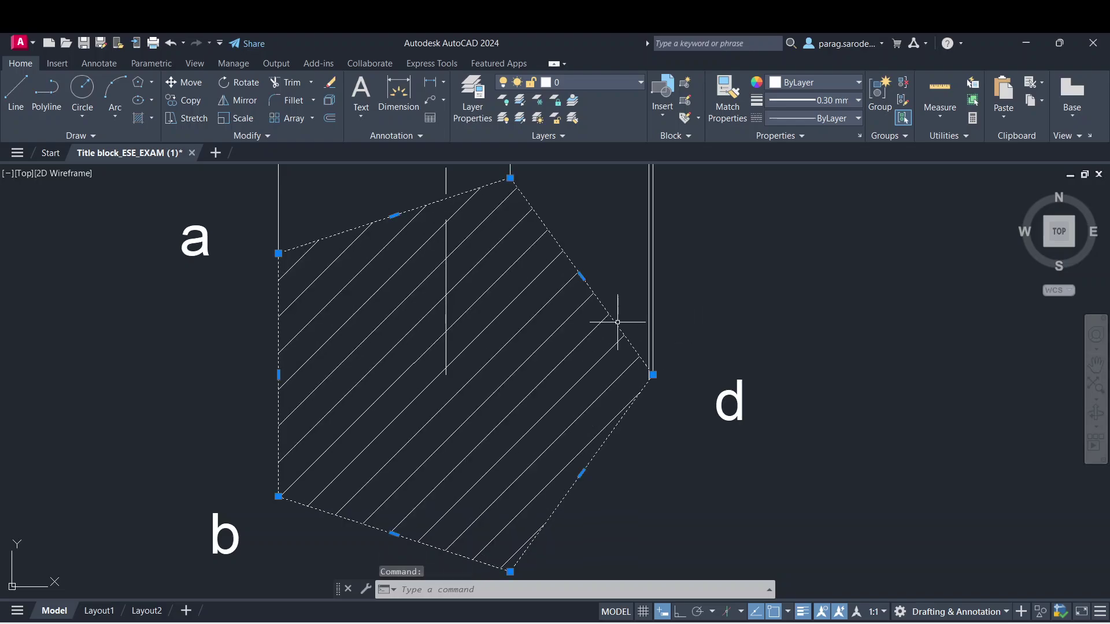
{"action": "left_click", "coordinate": [816, 103]}
{"action": "left_click", "coordinate": [831, 213]}
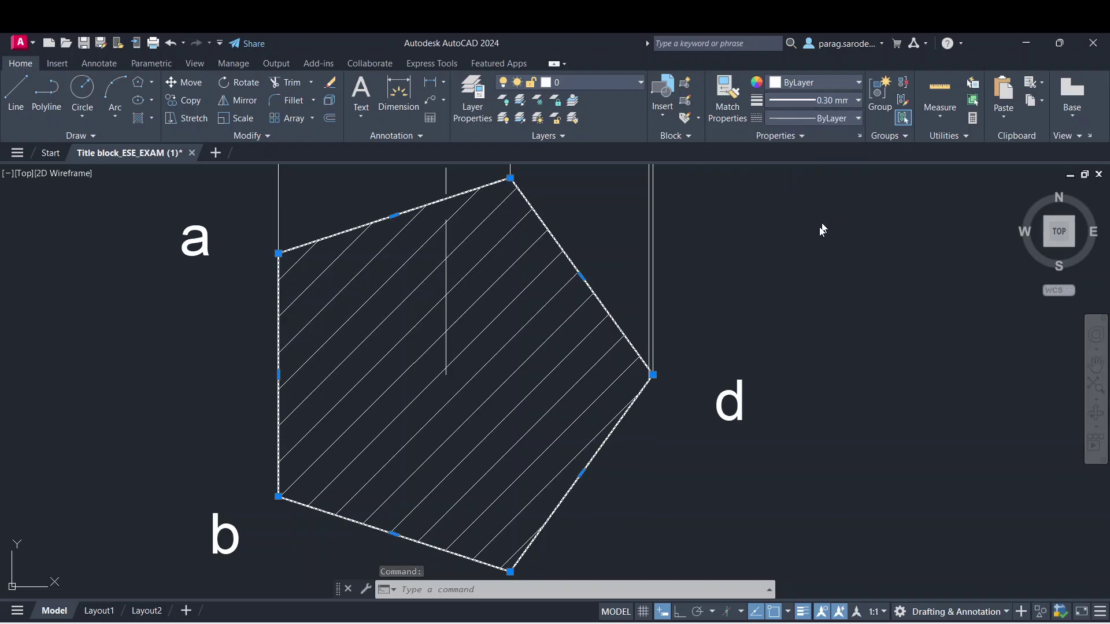
{"action": "key", "text": "Escape"}
{"action": "key", "text": "Escape"}
- Draw a short vertical line on the inner projector between the two pentagon edges meeting at corner d of the top view
{"action": "scroll", "coordinate": [707, 344], "scroll_direction": "up", "scroll_amount": 6}
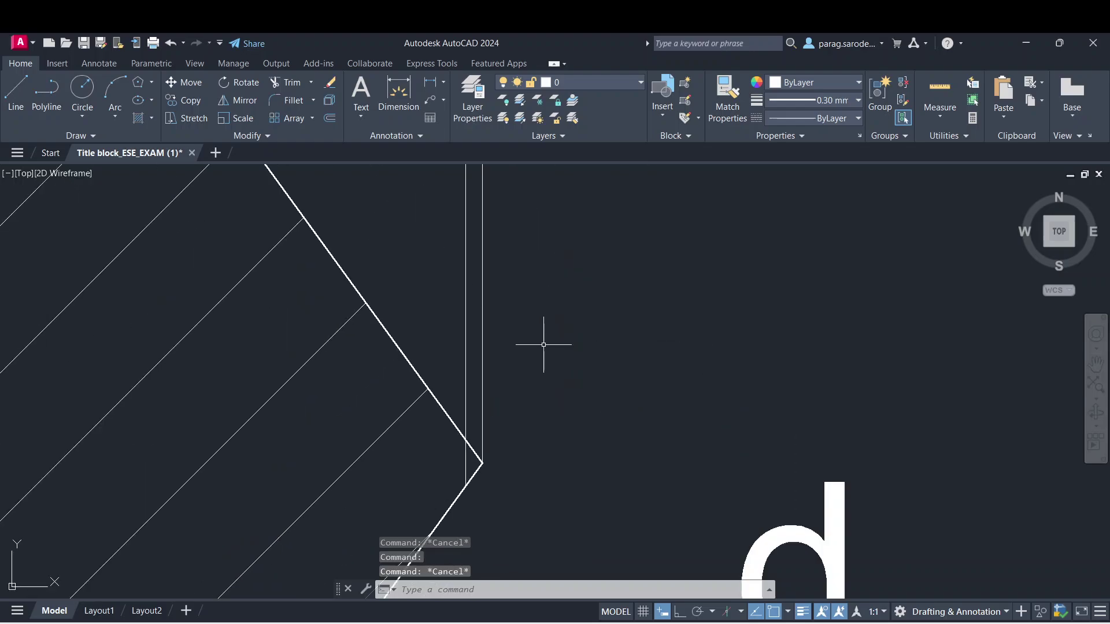
{"action": "scroll", "coordinate": [548, 260], "scroll_direction": "down", "scroll_amount": 2}
{"action": "scroll", "coordinate": [546, 254], "scroll_direction": "down", "scroll_amount": 1}
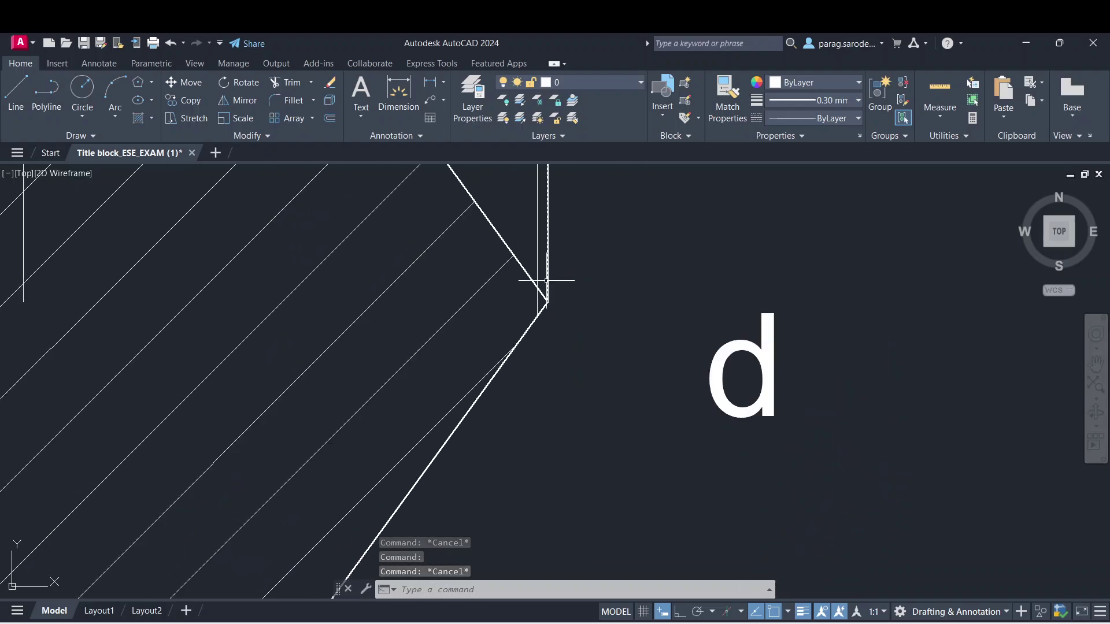
{"action": "left_click", "coordinate": [17, 97]}
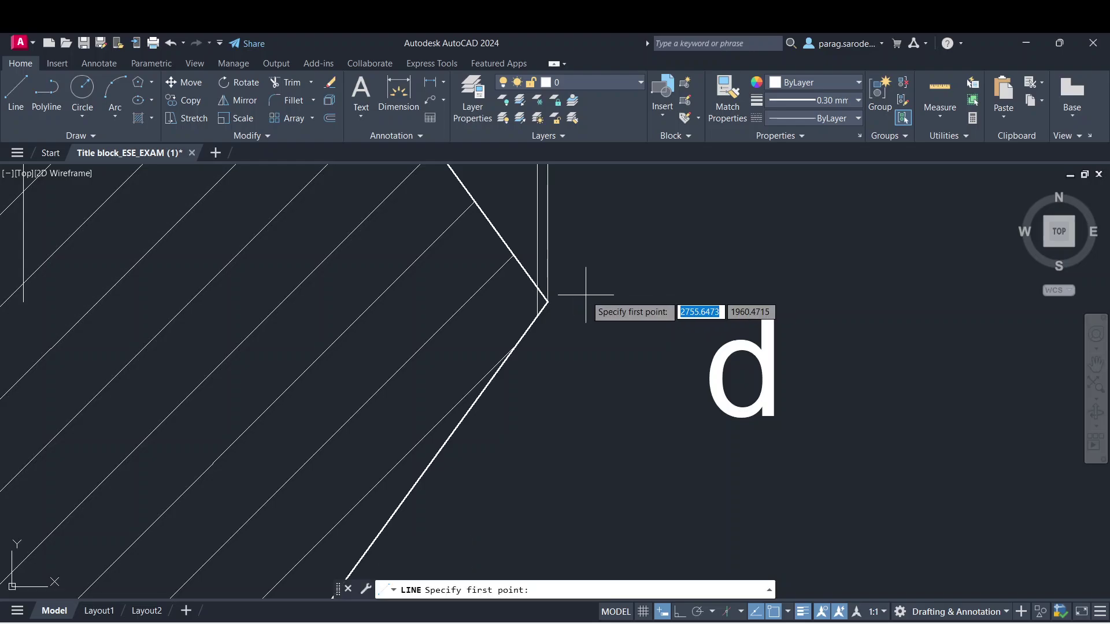
{"action": "left_click", "coordinate": [537, 289]}
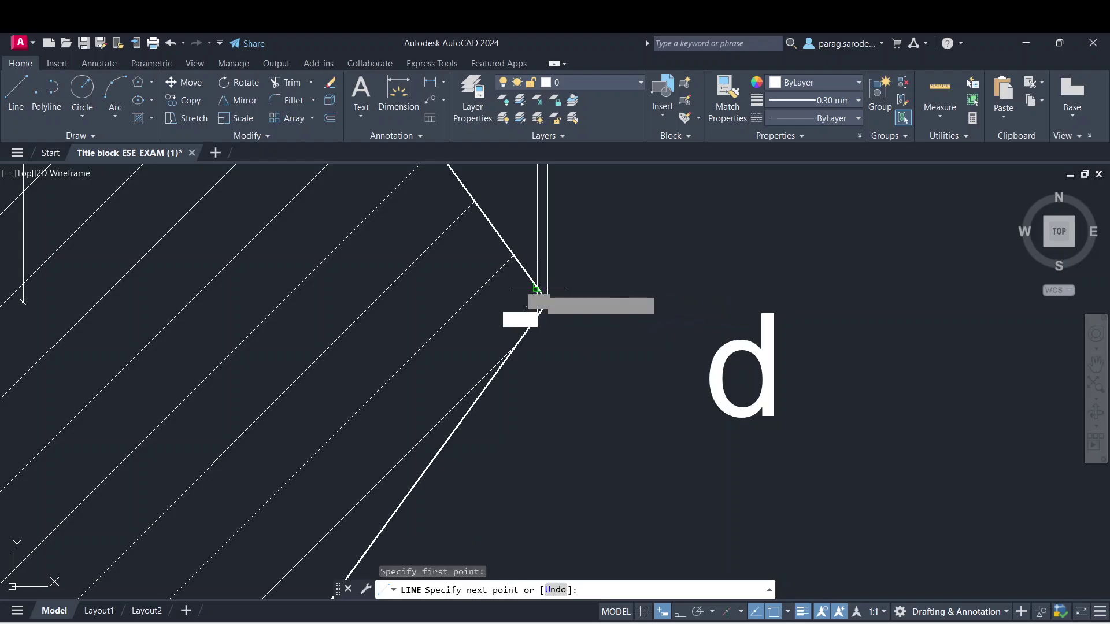
{"action": "left_click", "coordinate": [548, 301]}
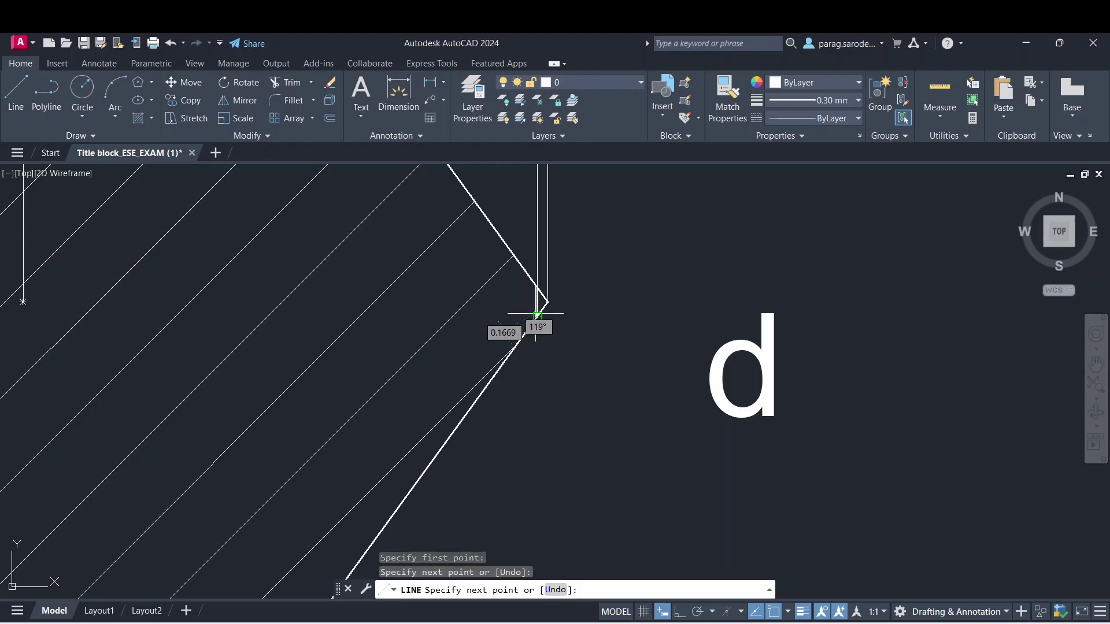
{"action": "key", "text": "Escape"}
{"action": "scroll", "coordinate": [563, 299], "scroll_direction": "up", "scroll_amount": 3}
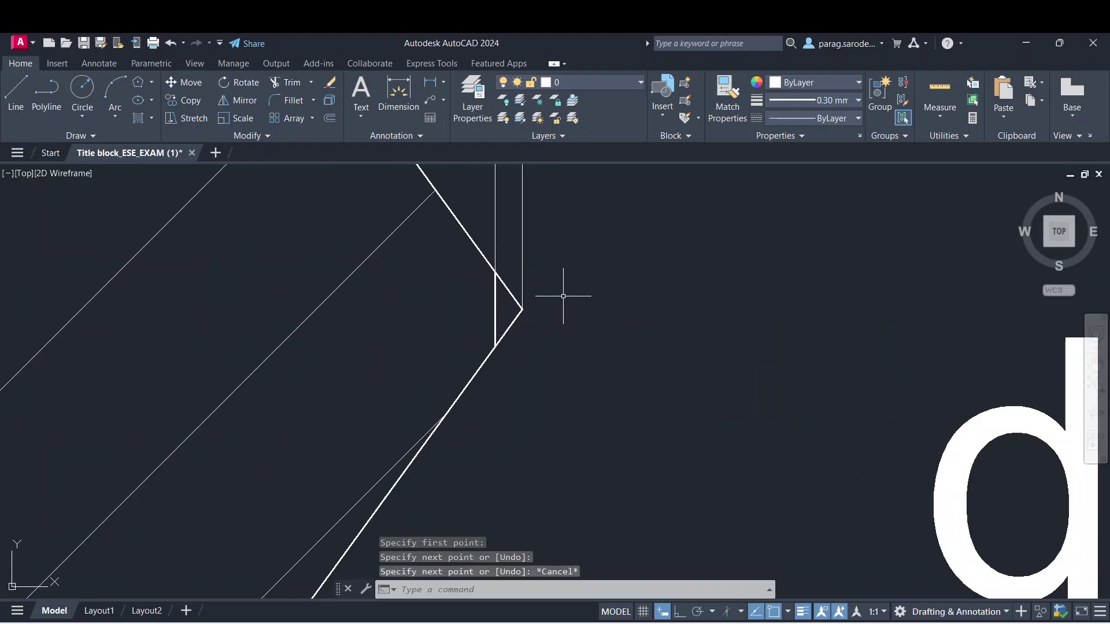
{"action": "scroll", "coordinate": [567, 300], "scroll_direction": "down", "scroll_amount": 5}
{"action": "scroll", "coordinate": [548, 294], "scroll_direction": "up", "scroll_amount": 3}
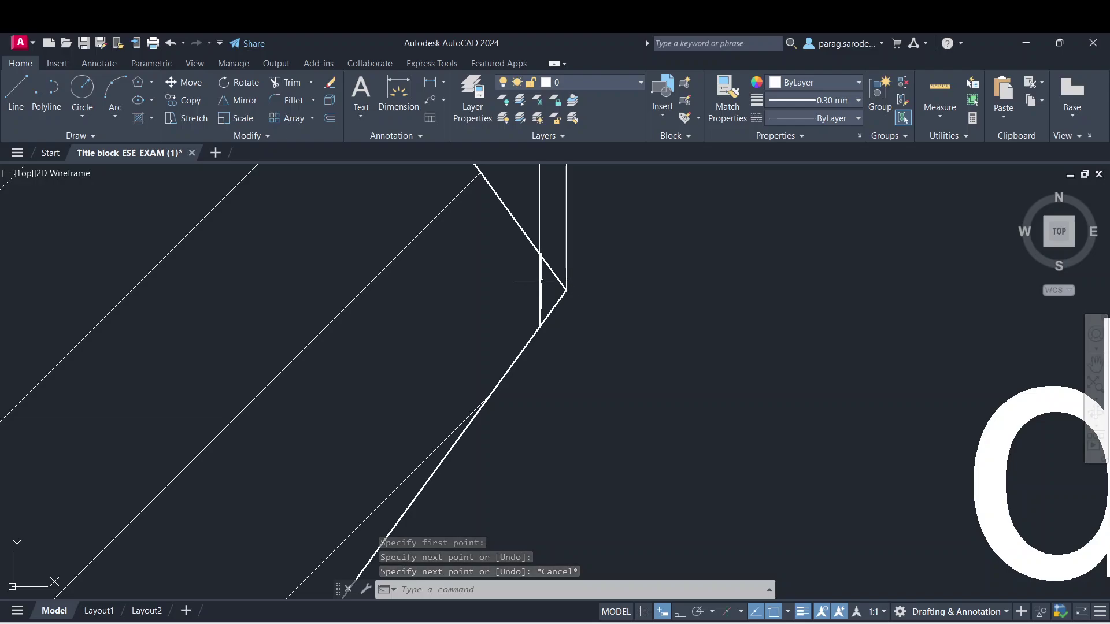
- Copy the front view's p₁',₂' label to the top view, placing copies beside corner labels a, b and c
{"action": "scroll", "coordinate": [533, 290], "scroll_direction": "down", "scroll_amount": 6}
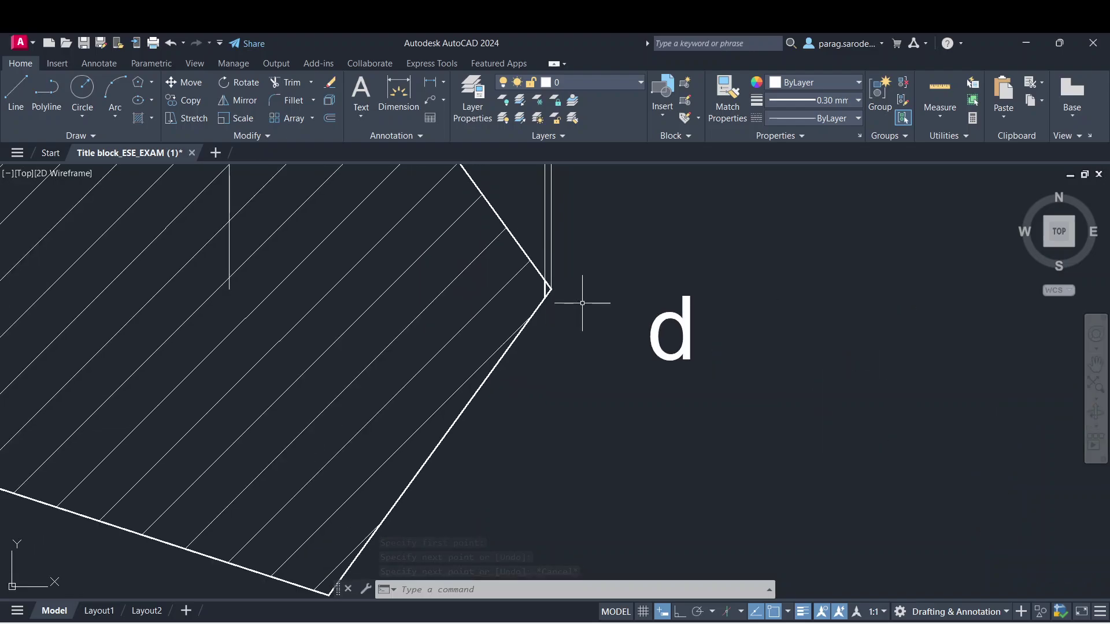
{"action": "scroll", "coordinate": [586, 308], "scroll_direction": "down", "scroll_amount": 5}
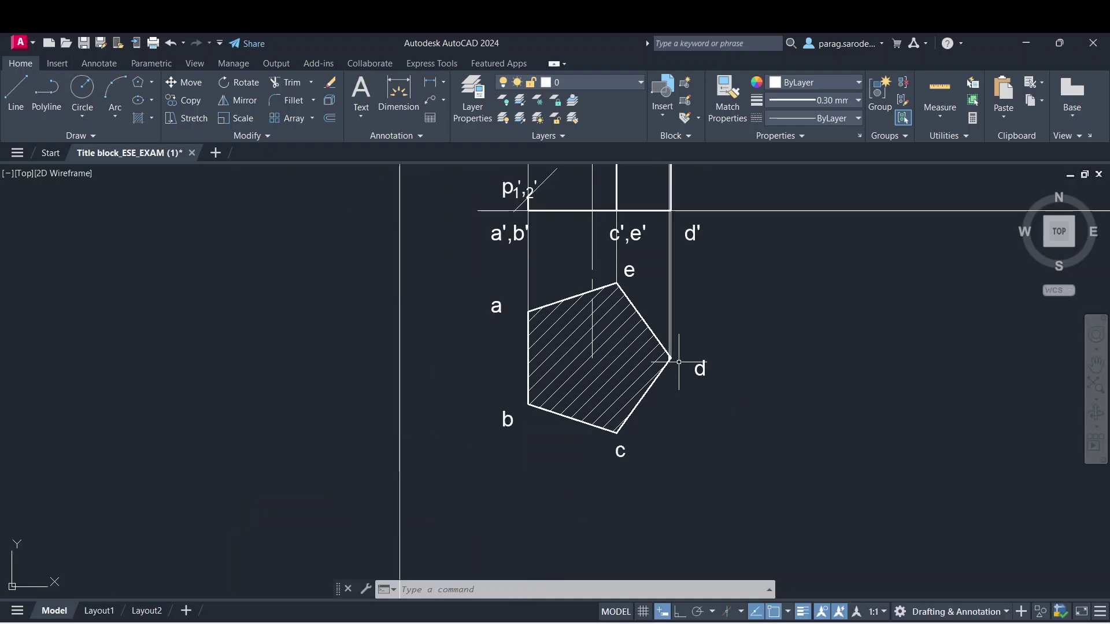
{"action": "middle_click_drag", "start_coordinate": [679, 362], "coordinate": [652, 400]}
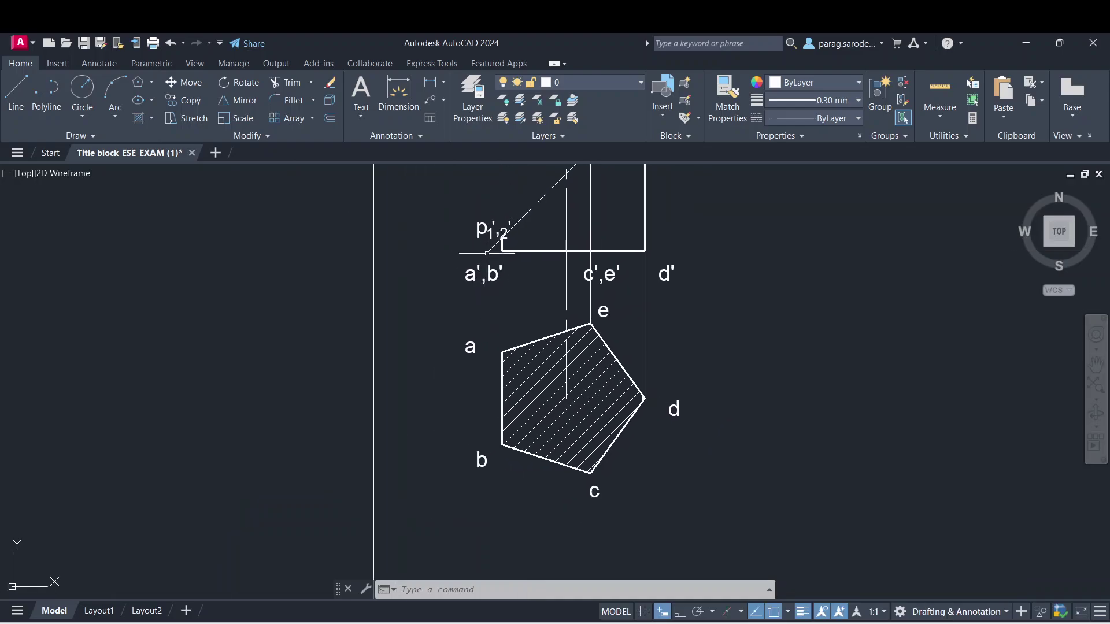
{"action": "middle_click_drag", "start_coordinate": [488, 227], "coordinate": [487, 231]}
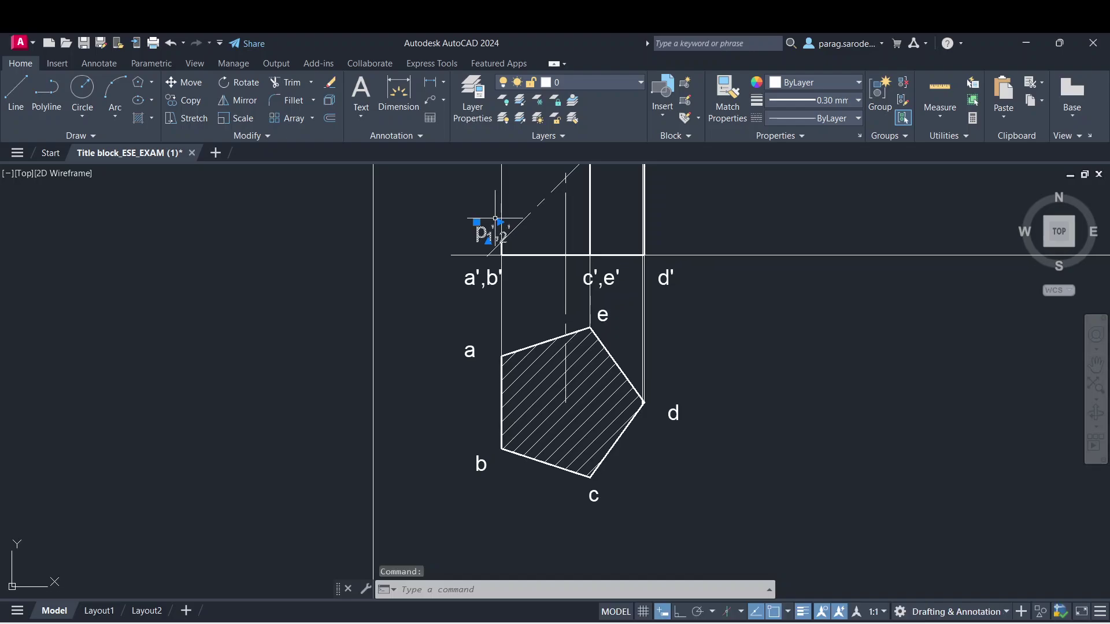
{"action": "left_click", "coordinate": [190, 100]}
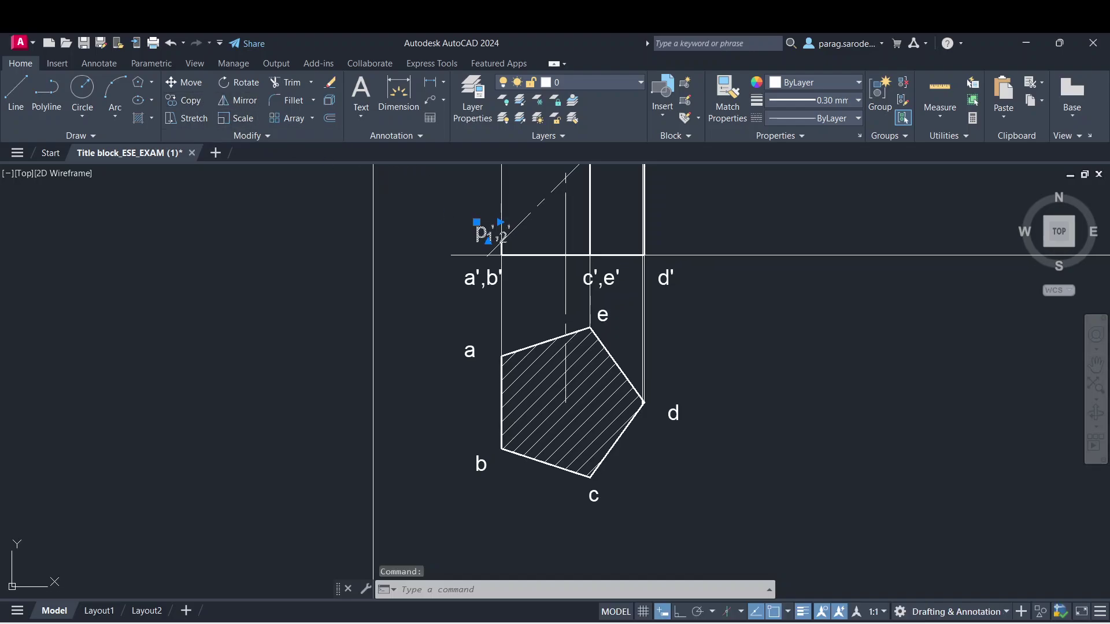
{"action": "left_click", "coordinate": [475, 238]}
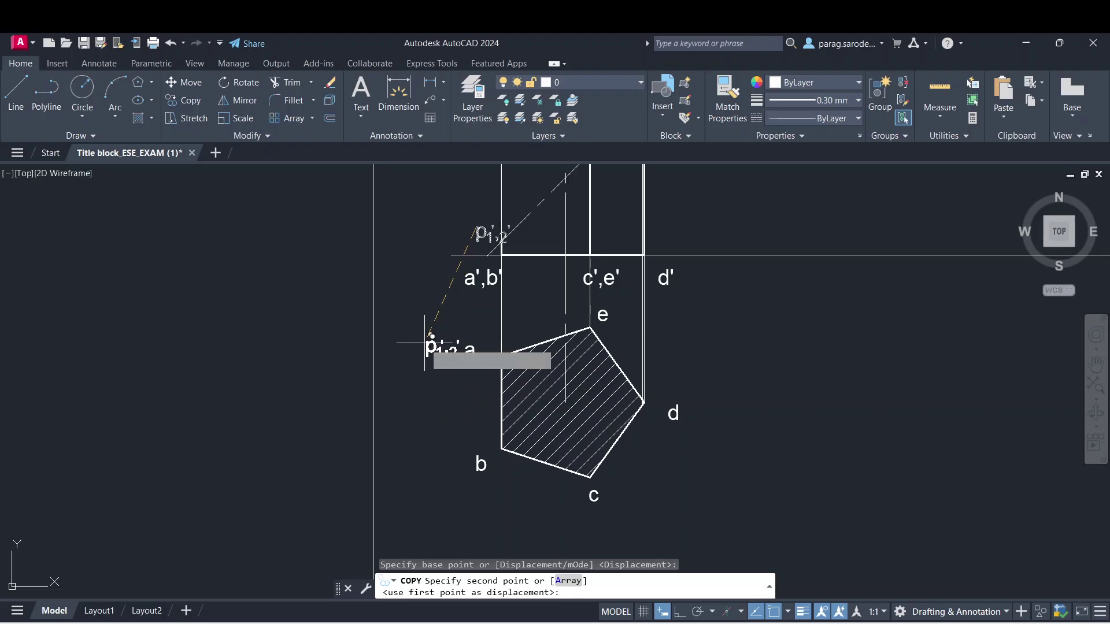
{"action": "left_click", "coordinate": [424, 345]}
{"action": "left_click", "coordinate": [434, 446]}
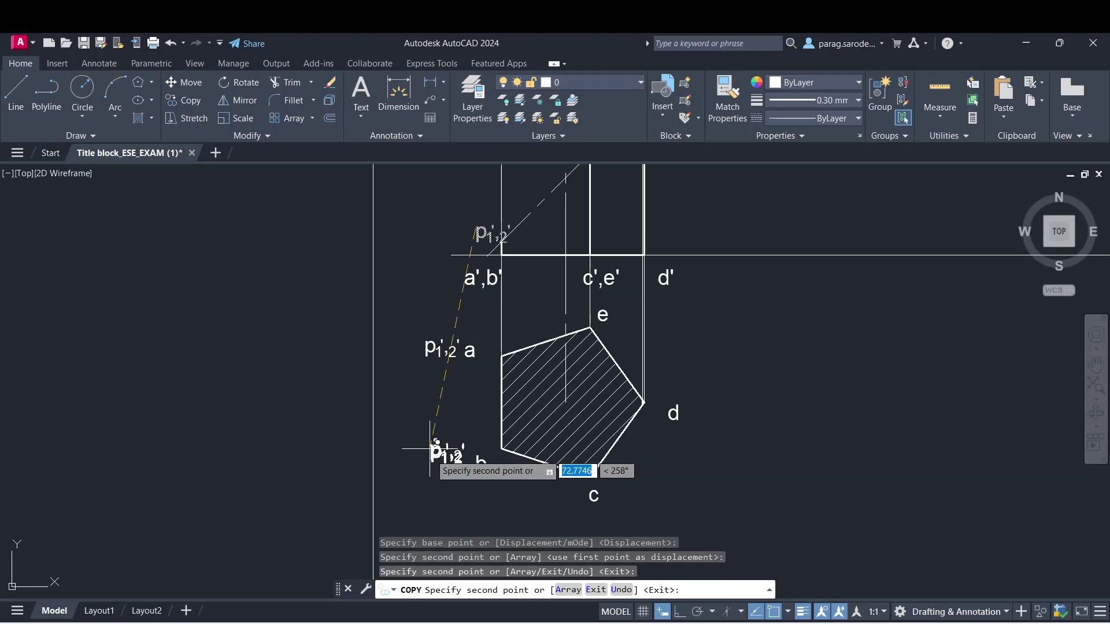
{"action": "left_click", "coordinate": [604, 491]}
- Place two more copies of the p₁',₂' label near corner d and one beside label e, ending the copying
{"action": "scroll", "coordinate": [649, 414], "scroll_direction": "up", "scroll_amount": 5}
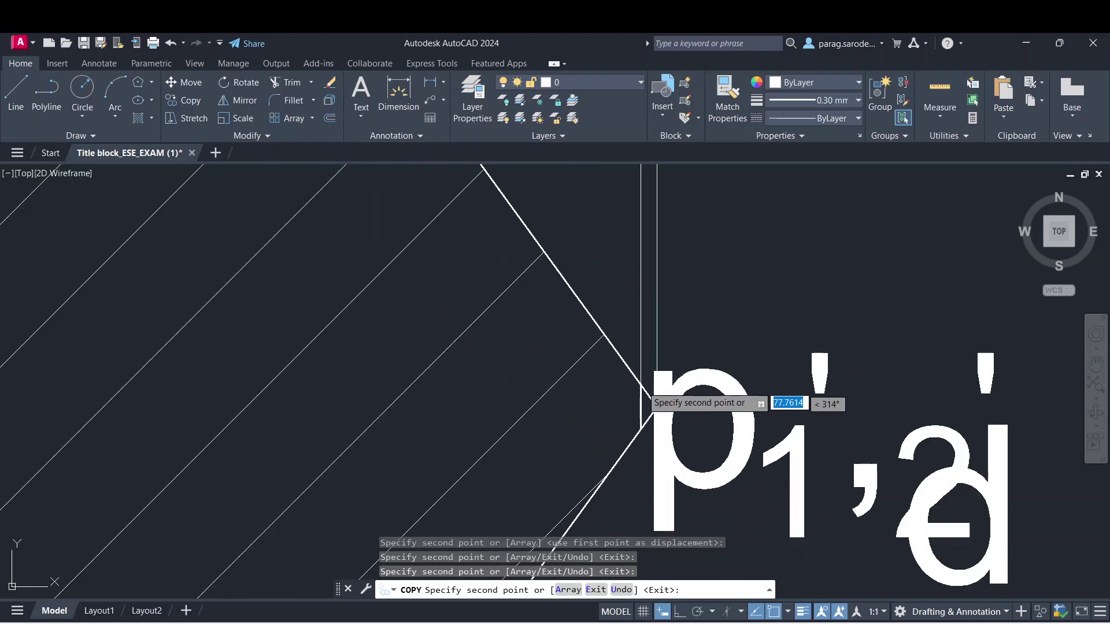
{"action": "scroll", "coordinate": [618, 477], "scroll_direction": "down", "scroll_amount": 3}
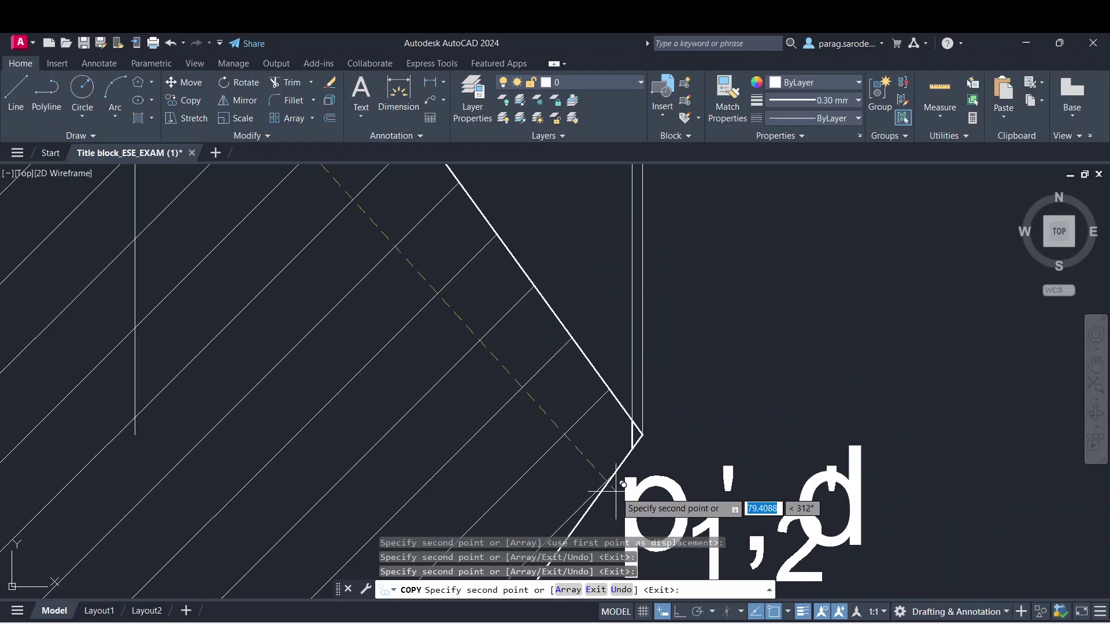
{"action": "left_click", "coordinate": [608, 381]}
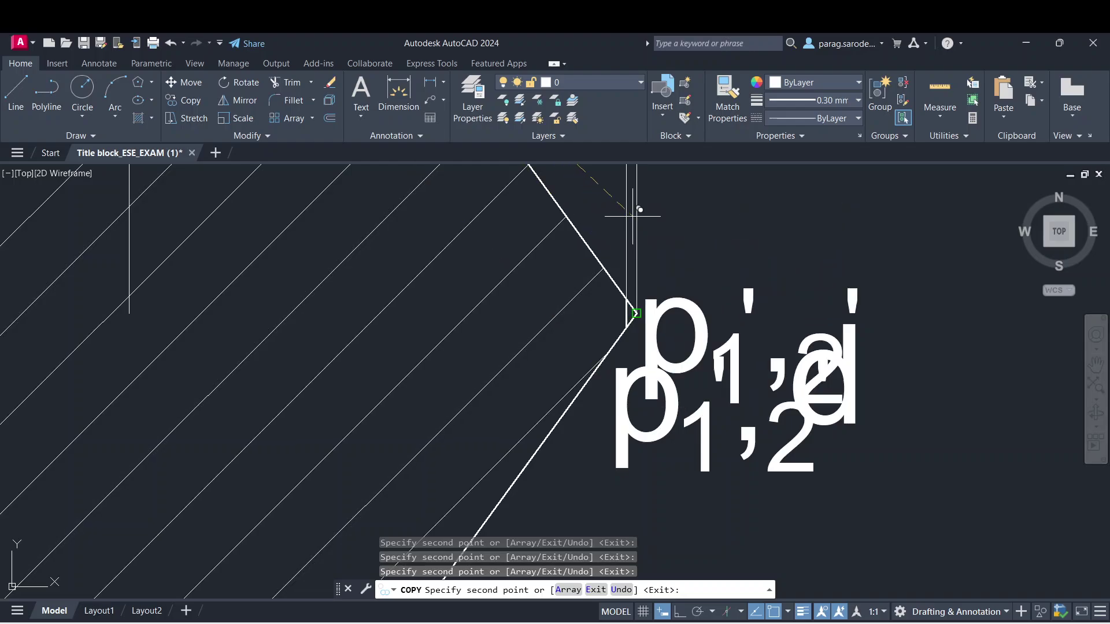
{"action": "middle_click_drag", "start_coordinate": [563, 233], "coordinate": [583, 604]}
{"action": "middle_click_drag", "start_coordinate": [359, 223], "coordinate": [417, 426]}
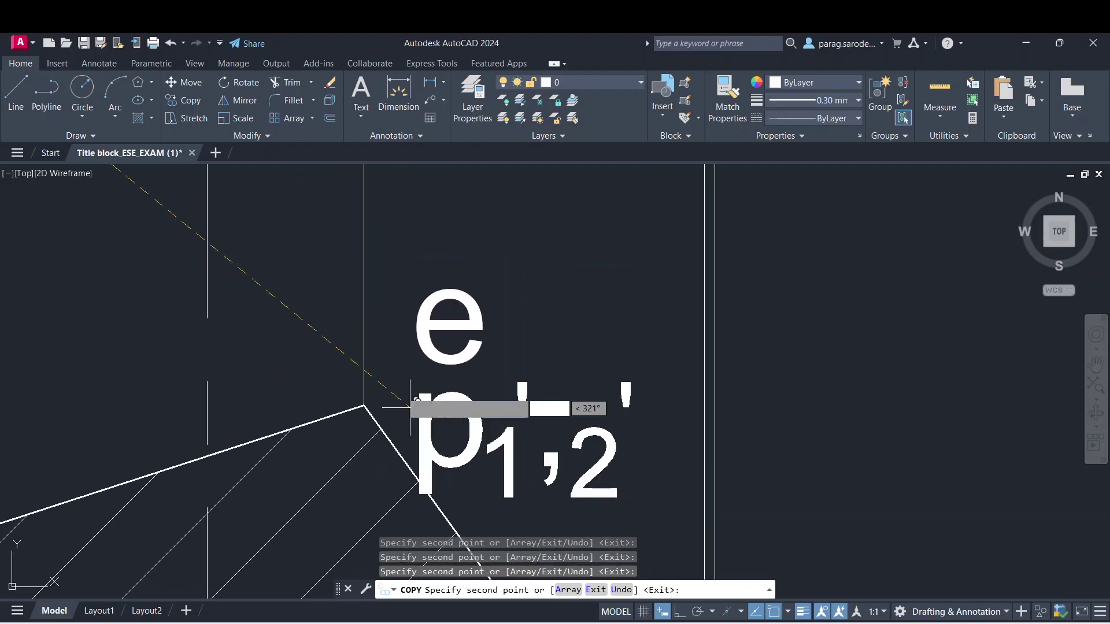
{"action": "left_click", "coordinate": [488, 293]}
{"action": "key", "text": "Escape"}
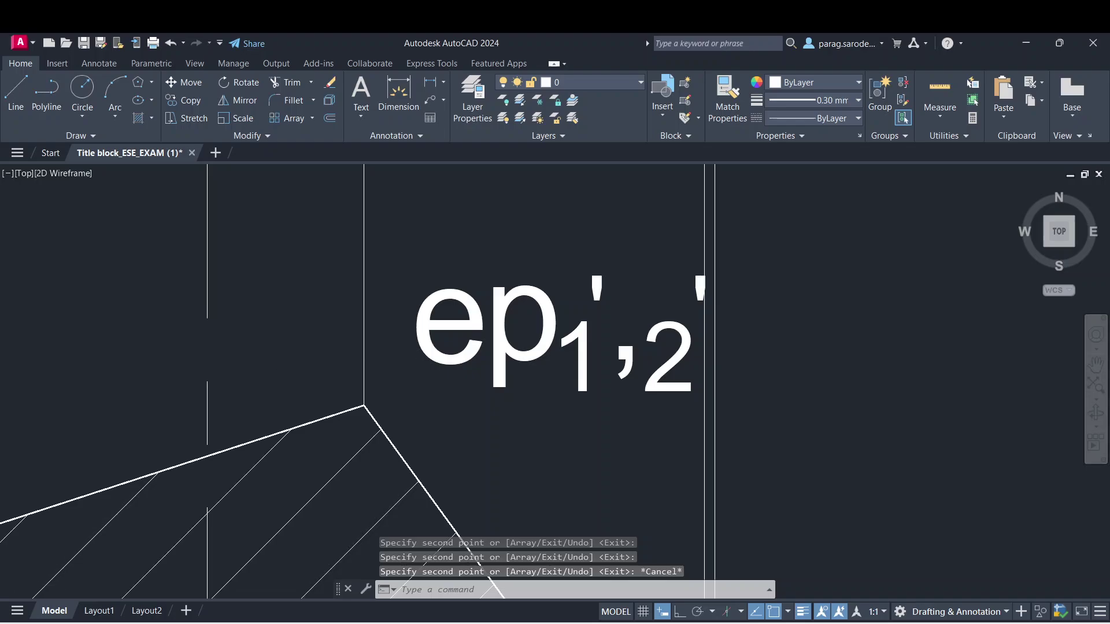
- Change the copied label beside corner a of the top view to p₁
{"action": "scroll", "coordinate": [164, 389], "scroll_direction": "down", "scroll_amount": 6}
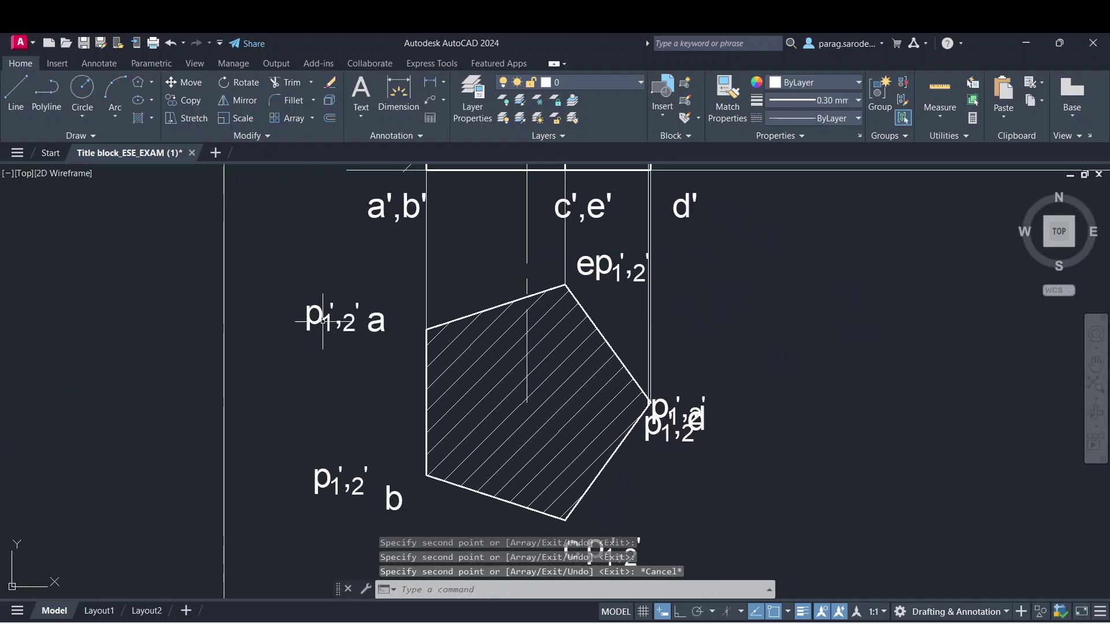
{"action": "left_click", "coordinate": [323, 321]}
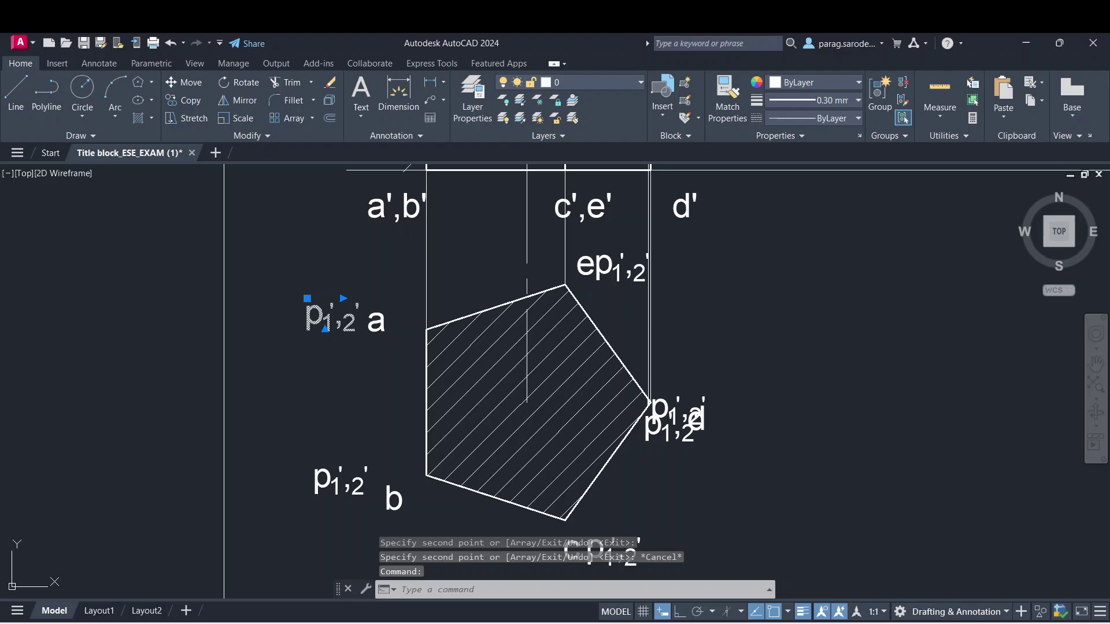
{"action": "double_click", "coordinate": [332, 324]}
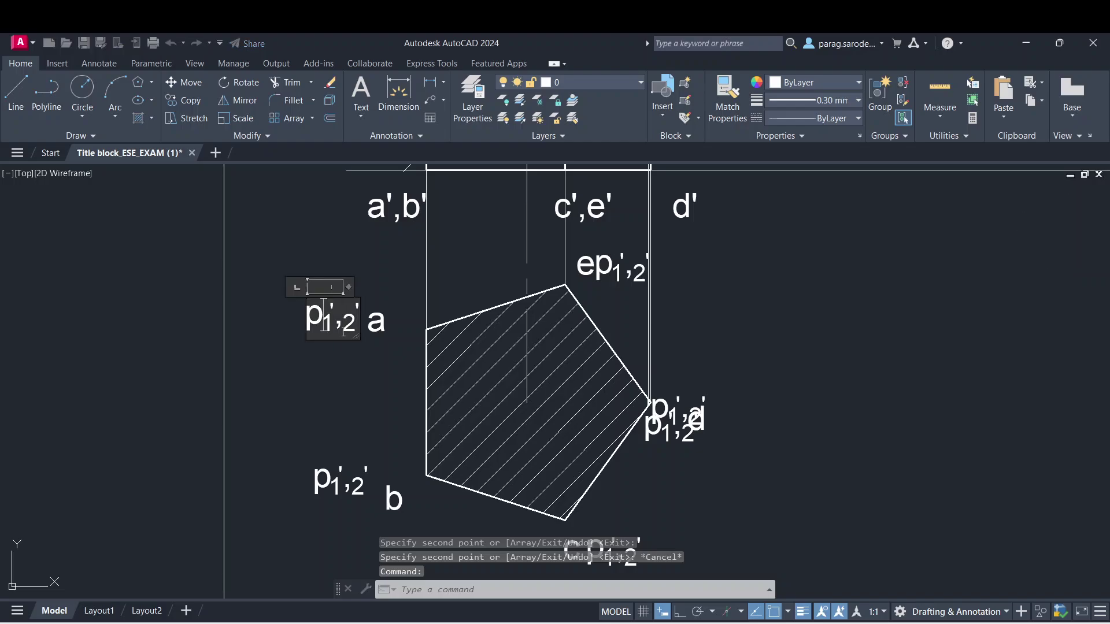
{"action": "key", "text": "BackSpace"}
{"action": "key", "text": "BackSpace"}
{"action": "key", "text": "BackSpace"}
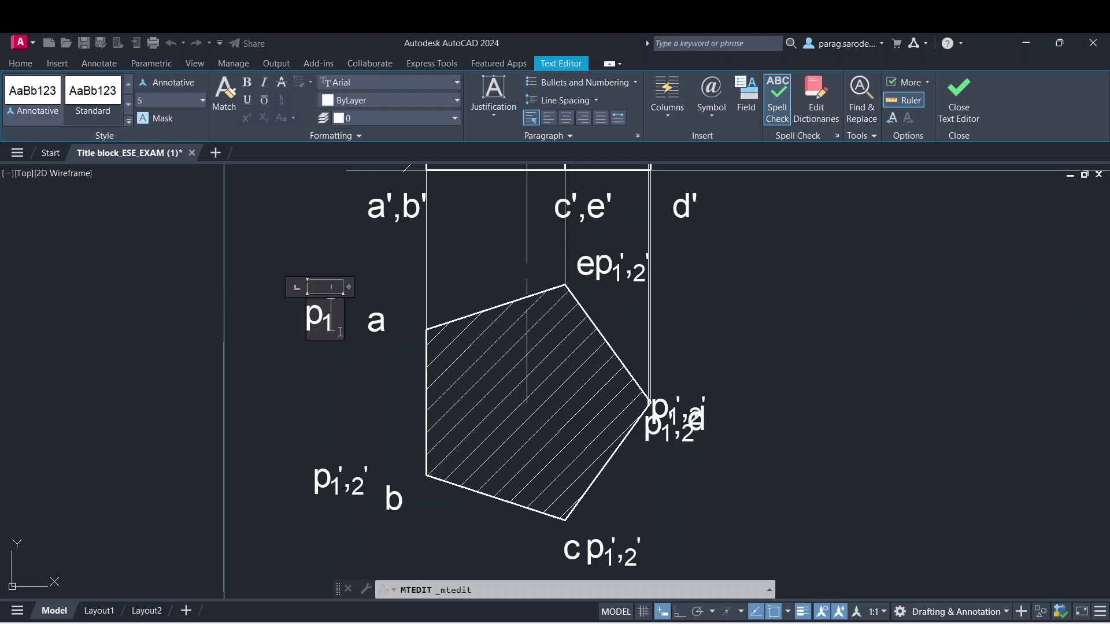
{"action": "left_click", "coordinate": [334, 364]}
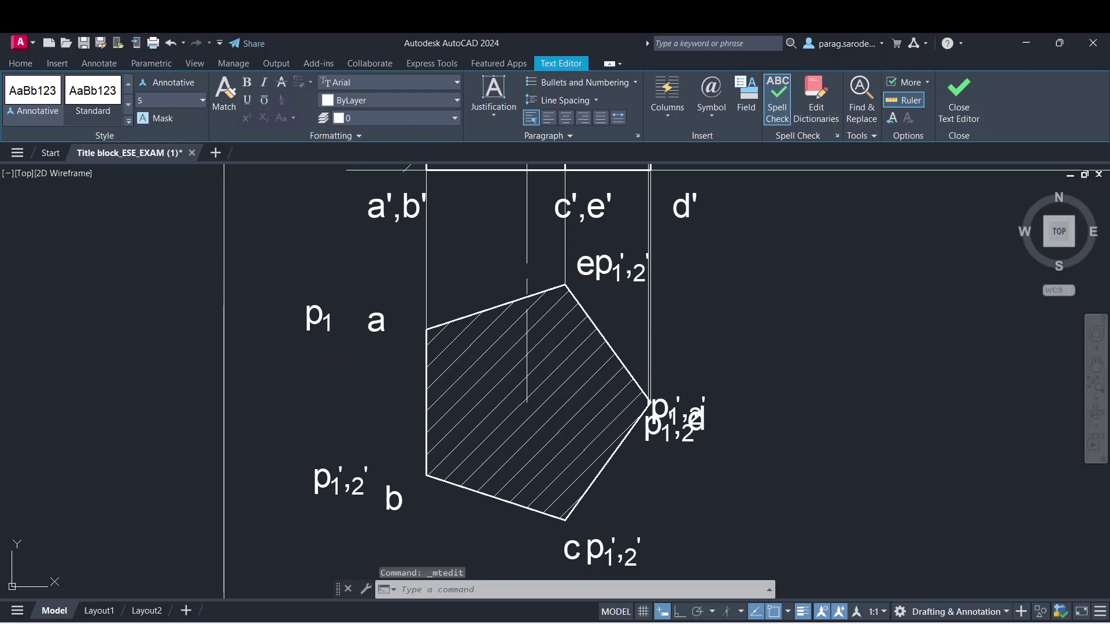
- Move the p₁ label horizontally so it sits directly beside label a
{"action": "left_click", "coordinate": [316, 314]}
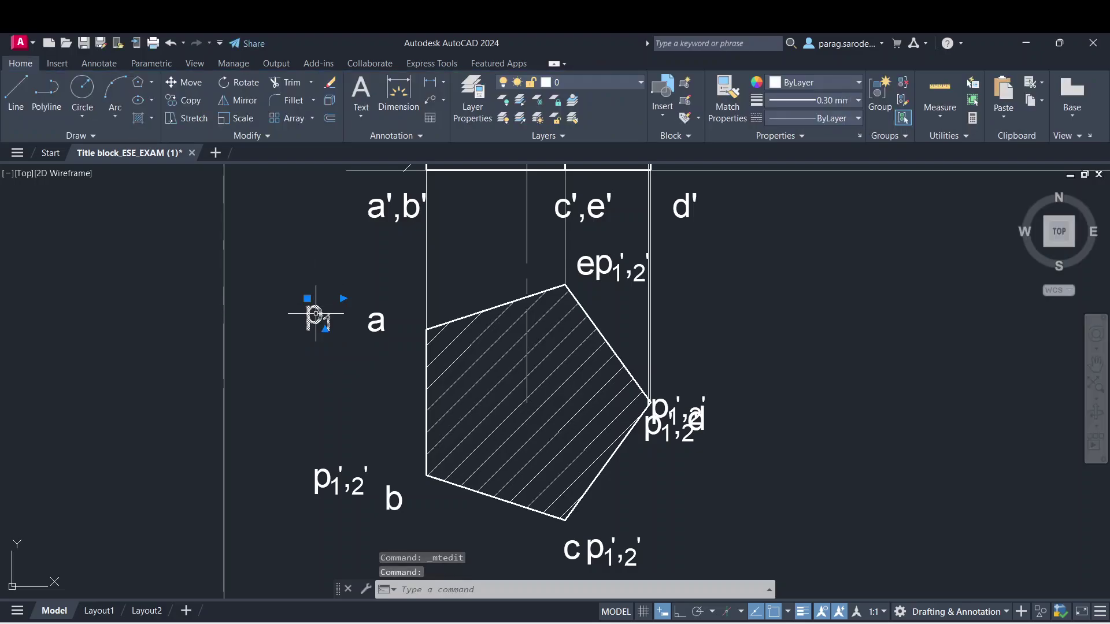
{"action": "left_click", "coordinate": [184, 82]}
{"action": "left_click", "coordinate": [307, 318]}
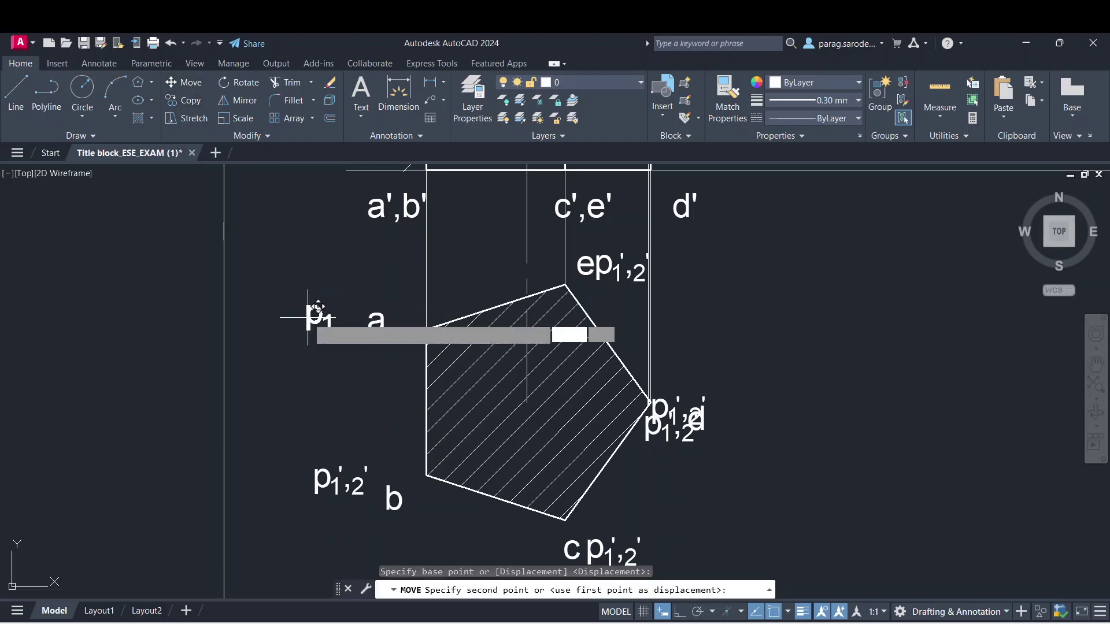
{"action": "left_click", "coordinate": [334, 319]}
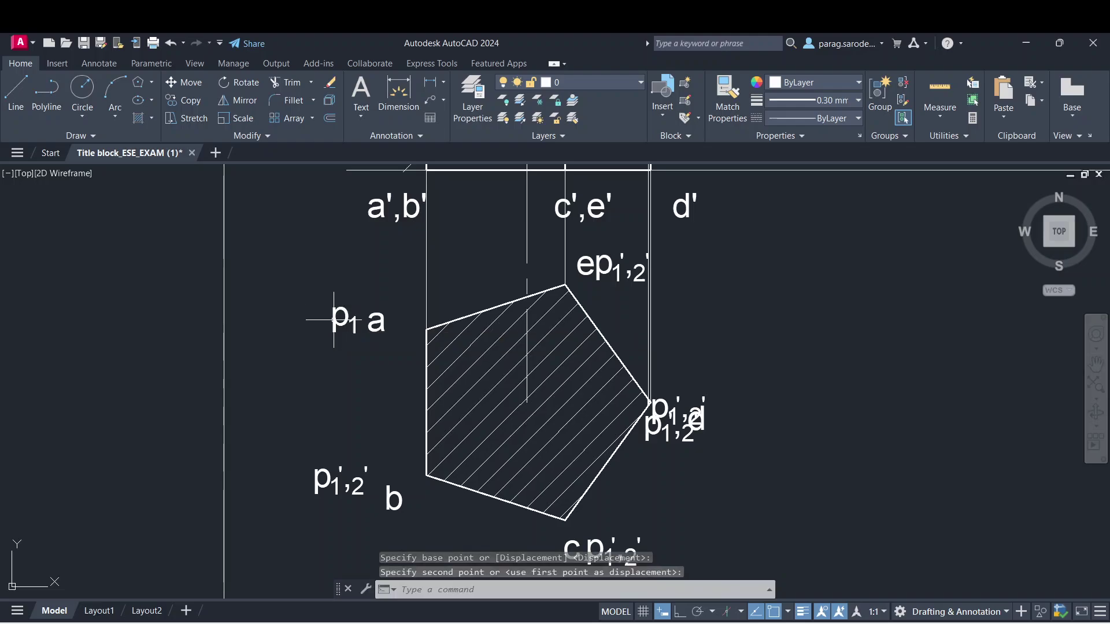
- Change the copied label beside corner b of the top view to p₂
{"action": "left_click", "coordinate": [344, 469]}
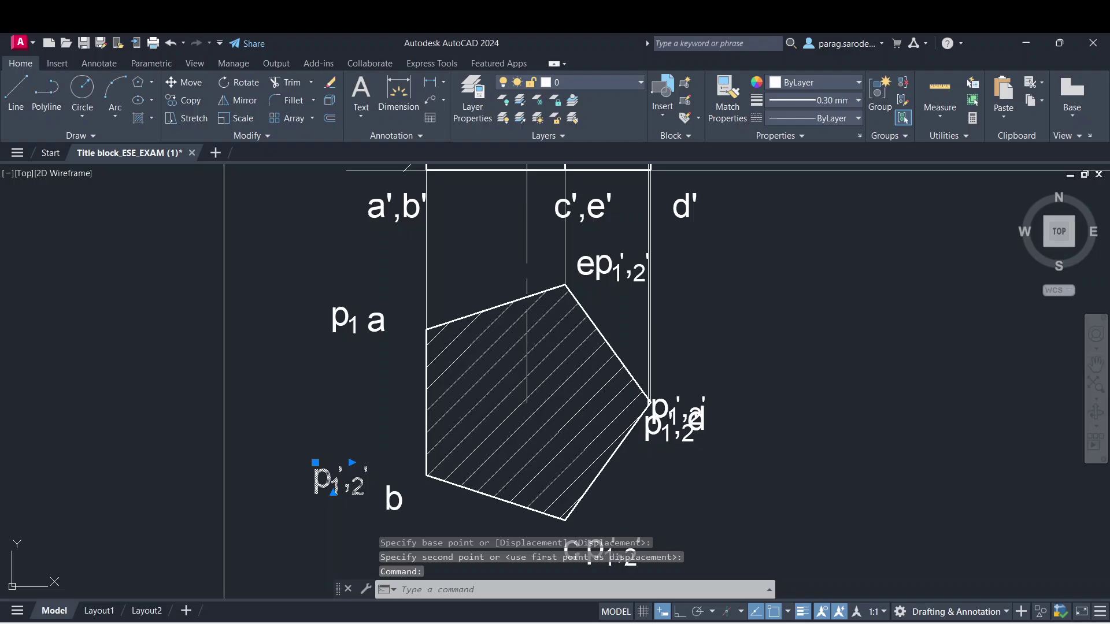
{"action": "double_click", "coordinate": [341, 491]}
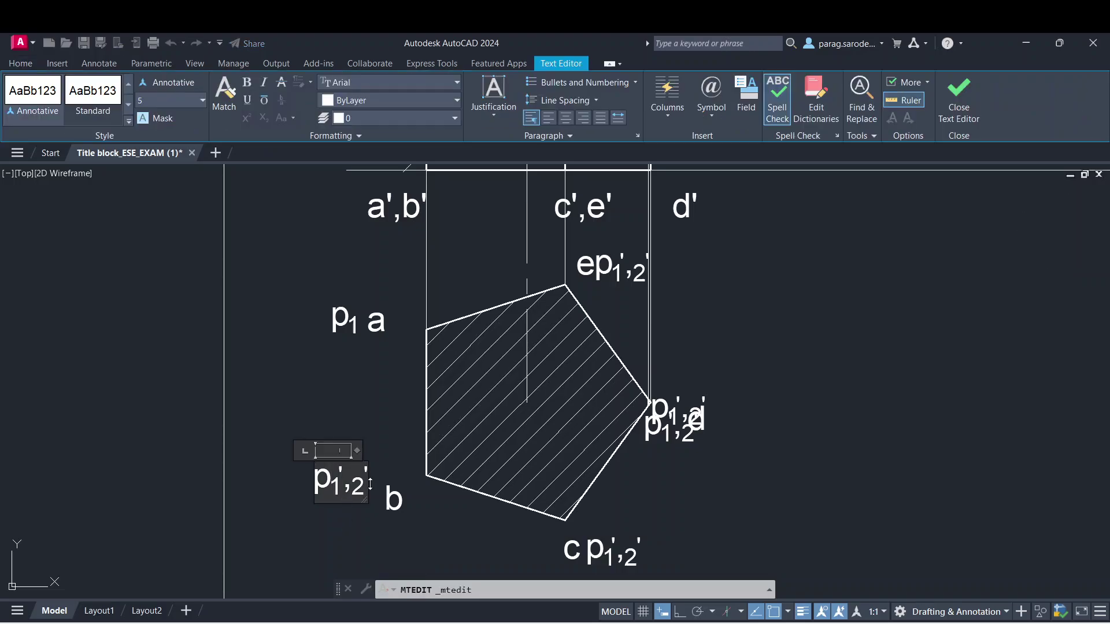
{"action": "key", "text": "BackSpace"}
{"action": "key", "text": "BackSpace"}
{"action": "key", "text": "BackSpace"}
{"action": "key", "text": "BackSpace"}
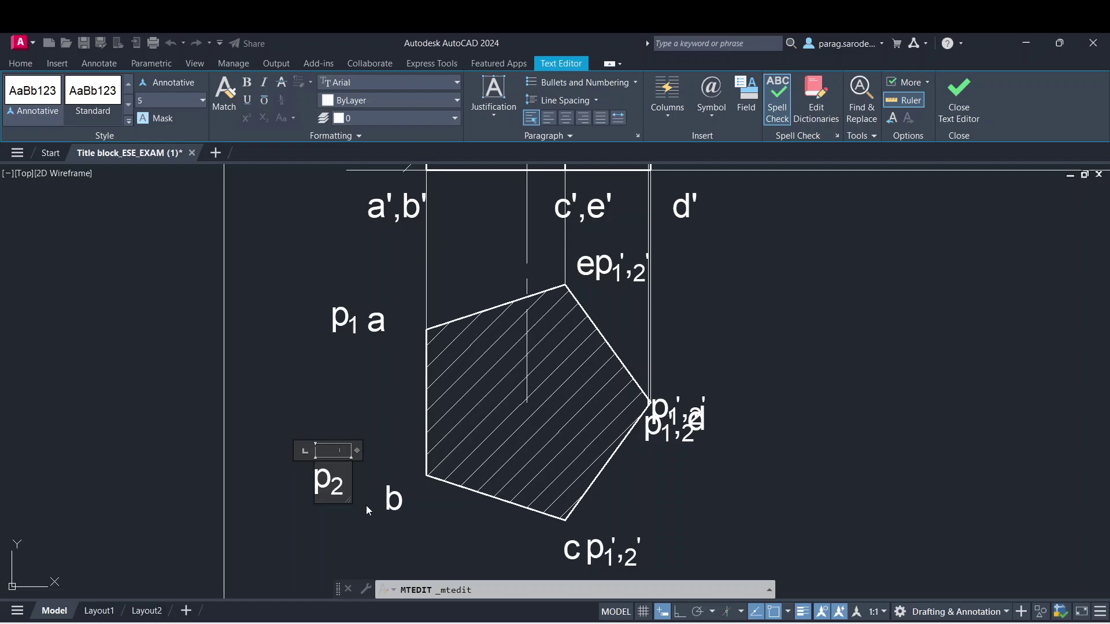
{"action": "left_click", "coordinate": [368, 506]}
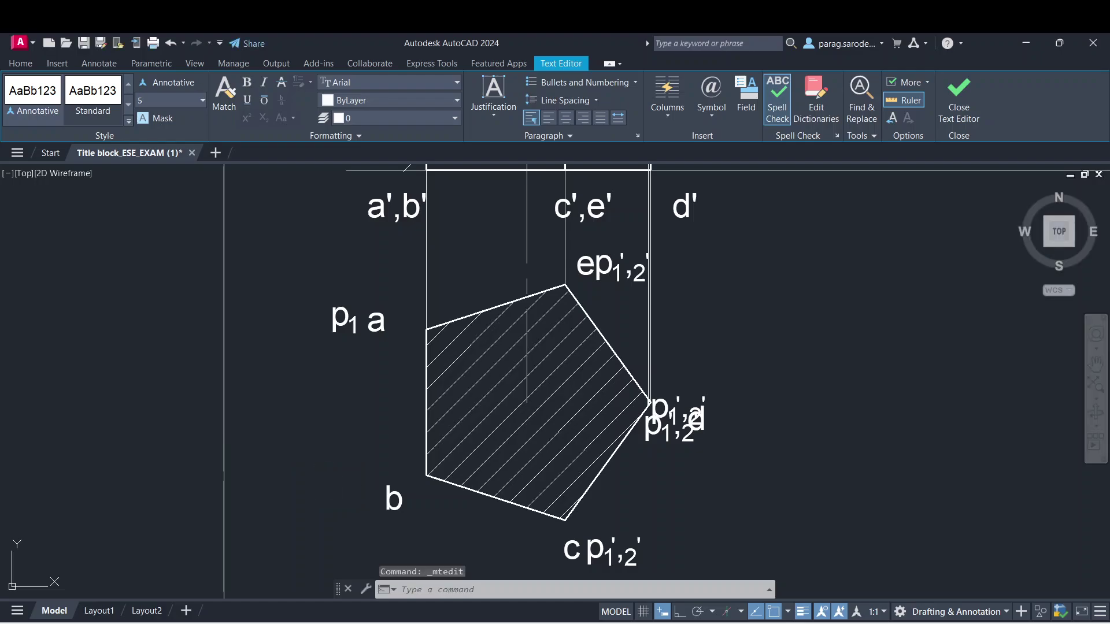
- Move the p2 label close to the b label at the pentagon's lower-left corner
{"action": "left_click", "coordinate": [322, 456]}
{"action": "left_click", "coordinate": [323, 461]}
{"action": "left_click", "coordinate": [325, 470]}
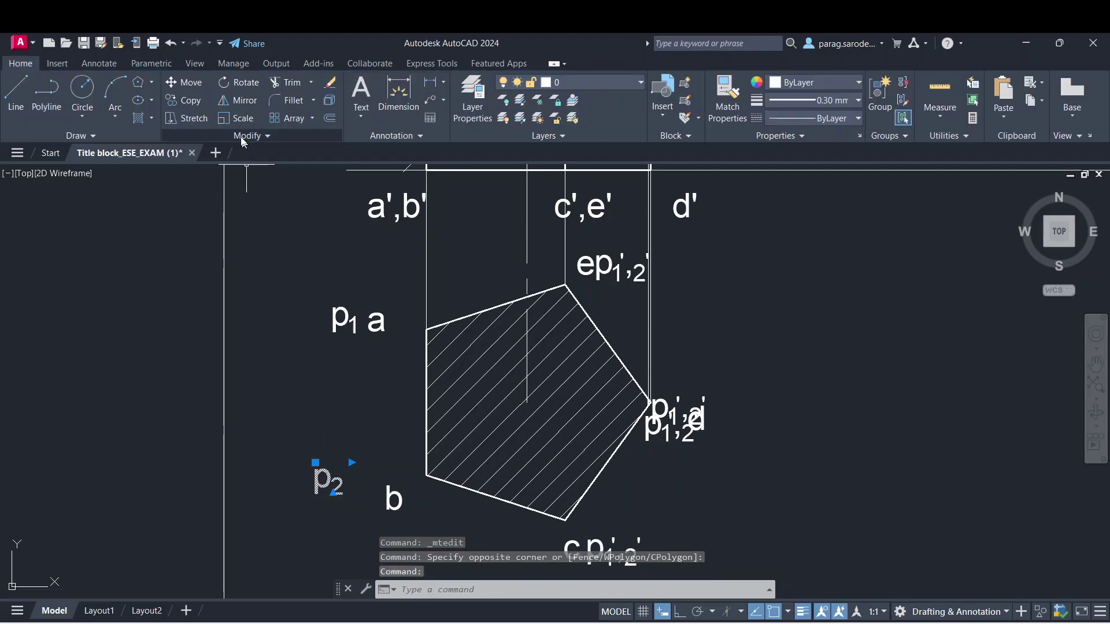
{"action": "left_click", "coordinate": [184, 83]}
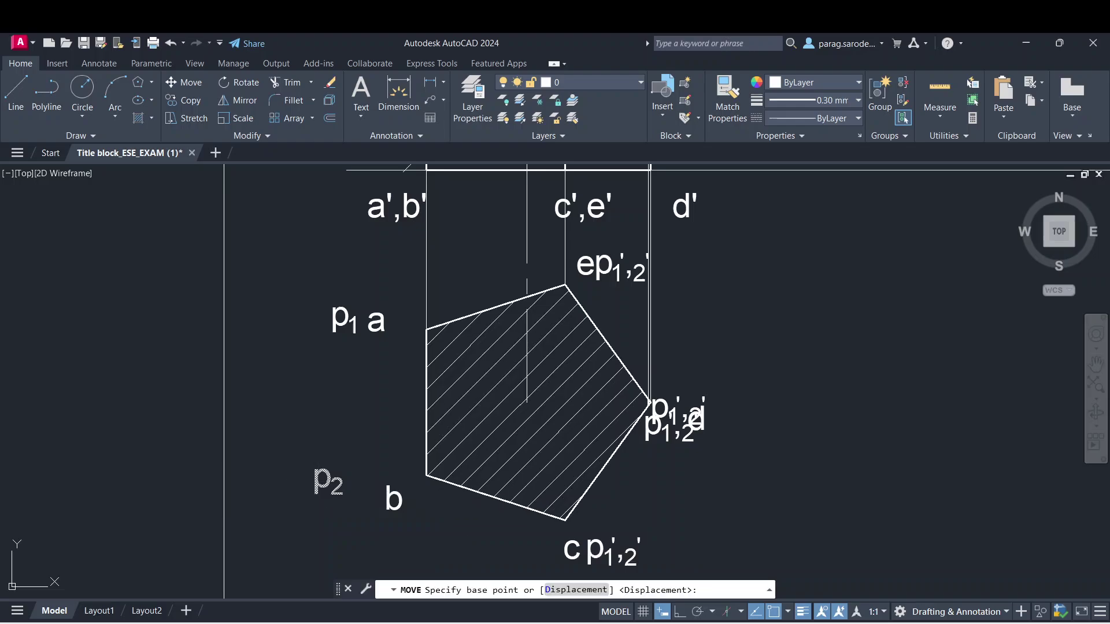
{"action": "left_click", "coordinate": [316, 479]}
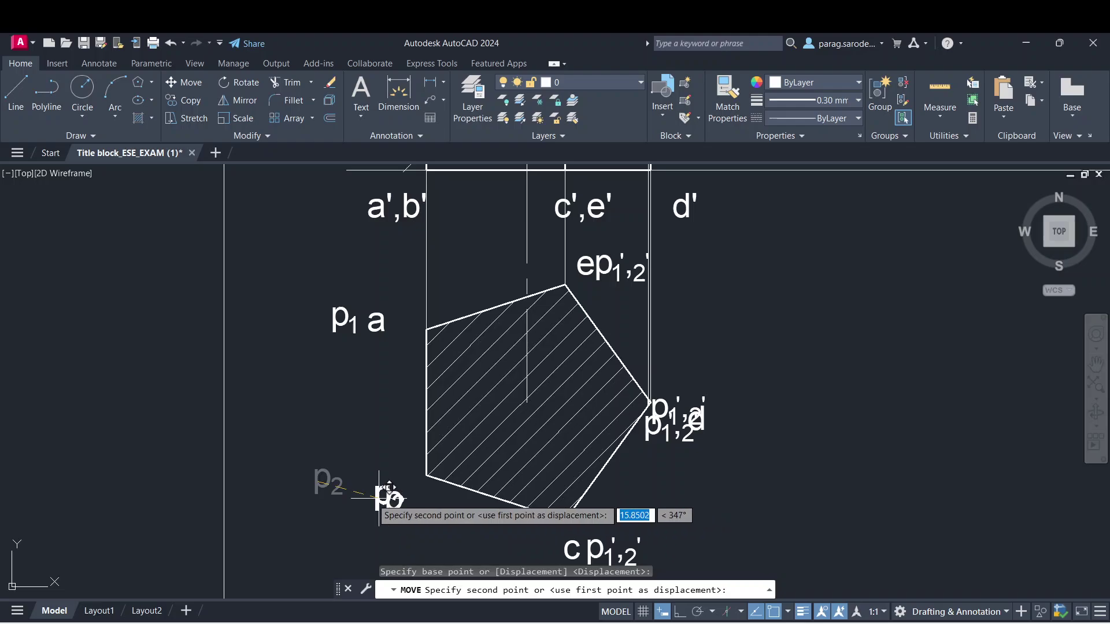
{"action": "left_click", "coordinate": [354, 495]}
{"action": "key", "text": "Escape"}
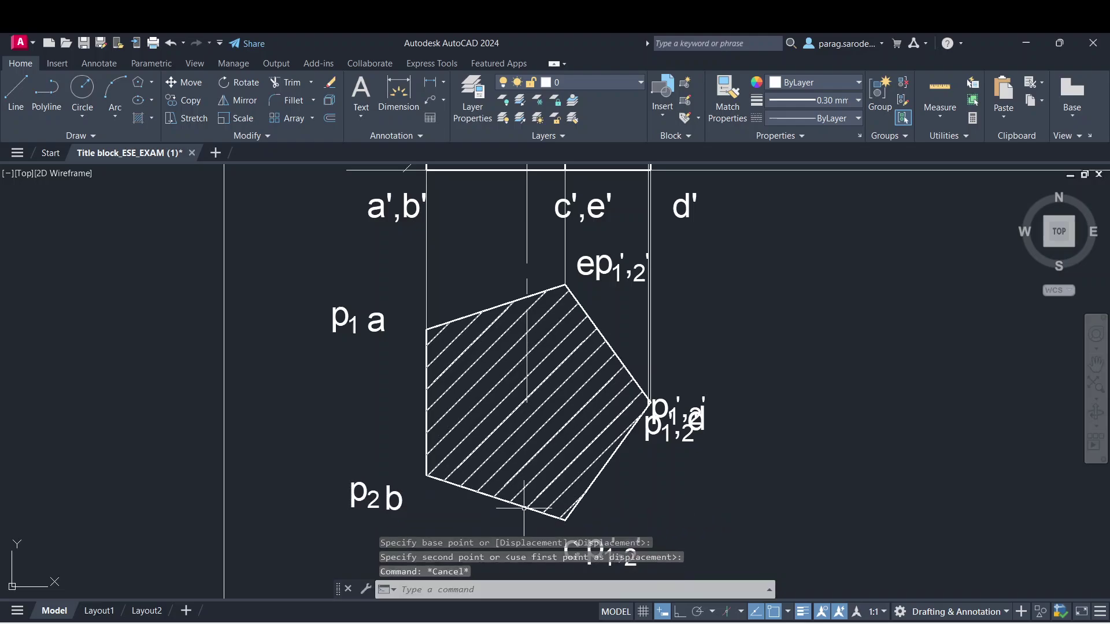
- Change the p1',2' label beside c to p3, with the 3 as a subscript
{"action": "middle_click_drag", "start_coordinate": [531, 501], "coordinate": [503, 429]}
{"action": "left_click", "coordinate": [558, 480]}
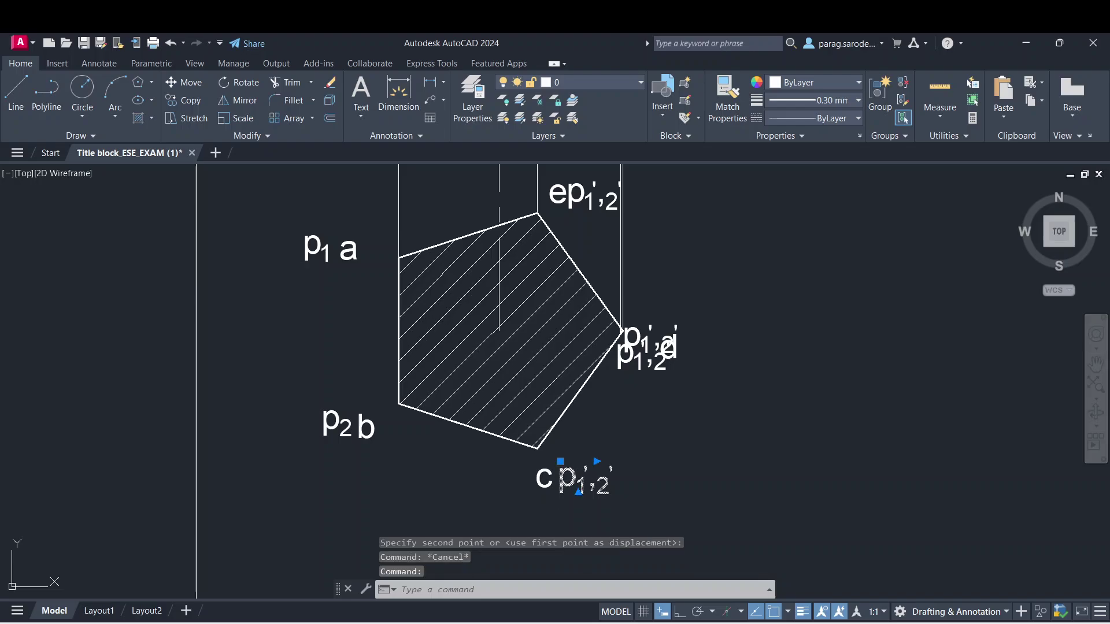
{"action": "double_click", "coordinate": [581, 479]}
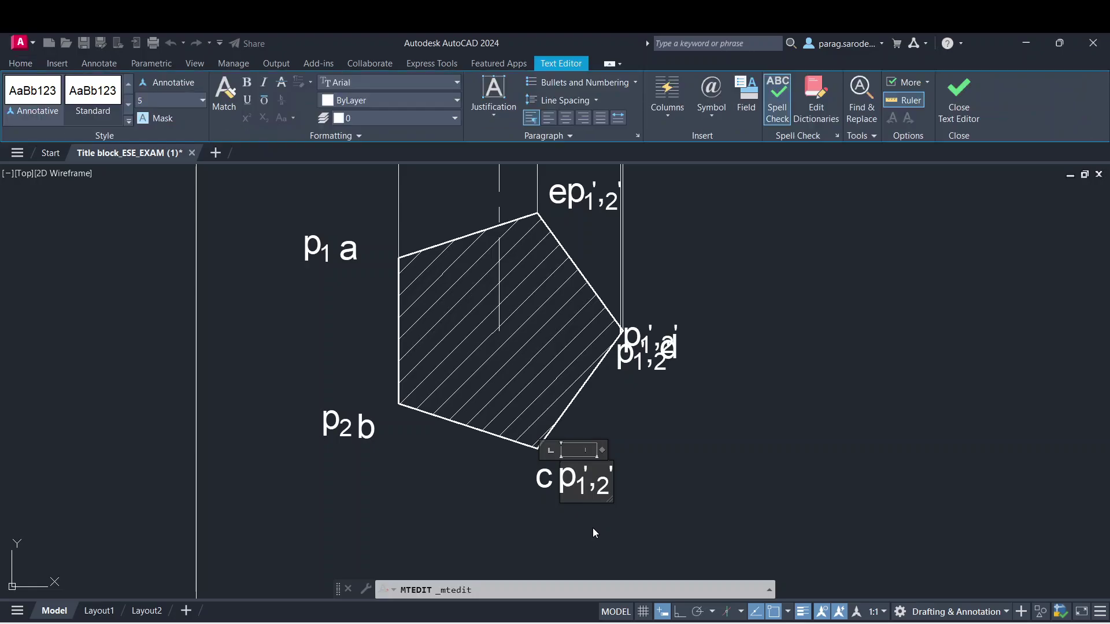
{"action": "key", "text": "Left"}
{"action": "key", "text": "BackSpace"}
{"action": "type", "text": "3"}
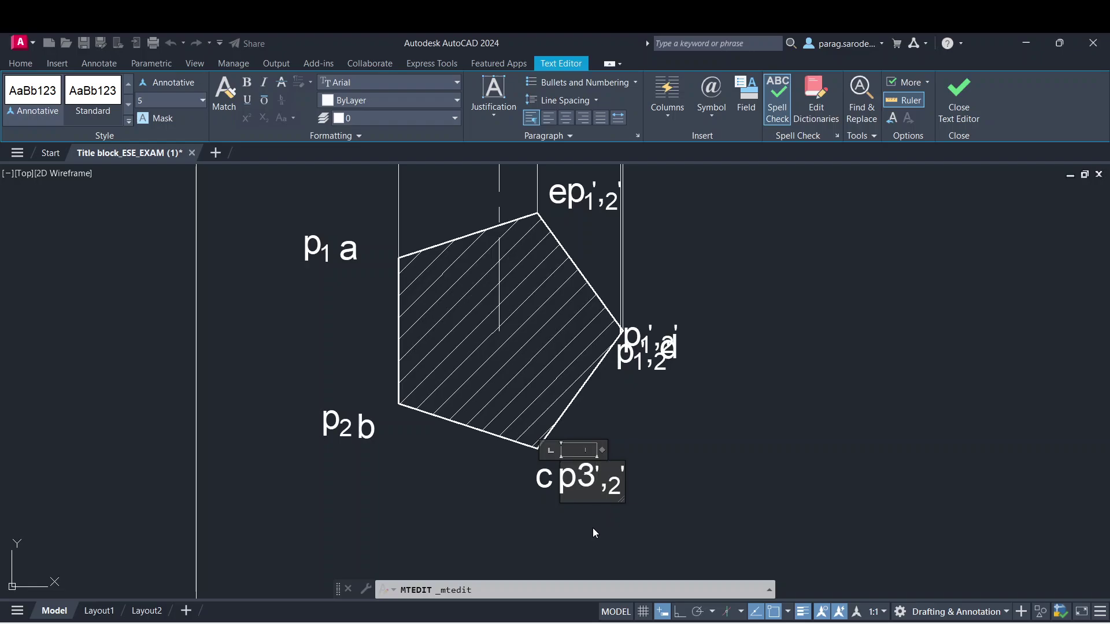
{"action": "key", "text": "shift+Left"}
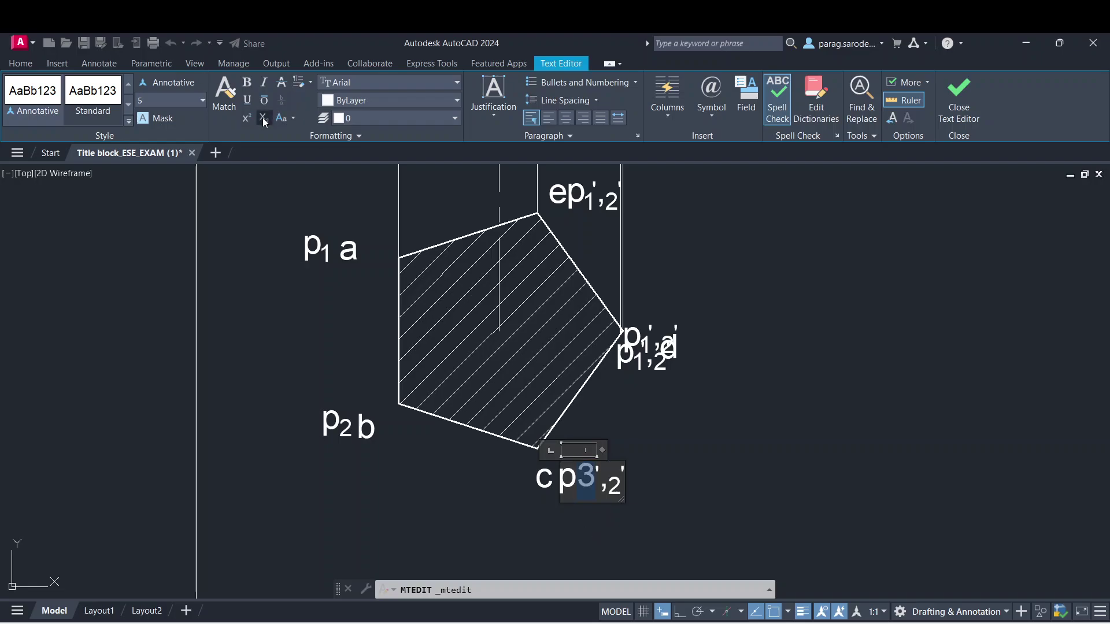
{"action": "left_click", "coordinate": [263, 118]}
{"action": "key", "text": "Delete"}
{"action": "key", "text": "Delete"}
{"action": "key", "text": "Delete"}
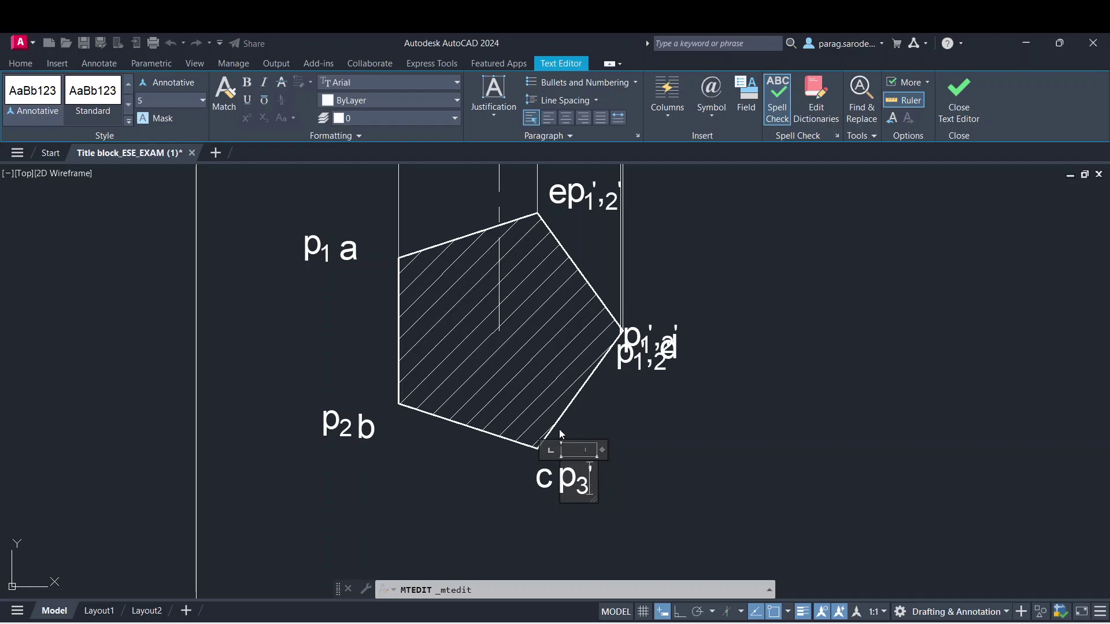
{"action": "left_click", "coordinate": [633, 405]}
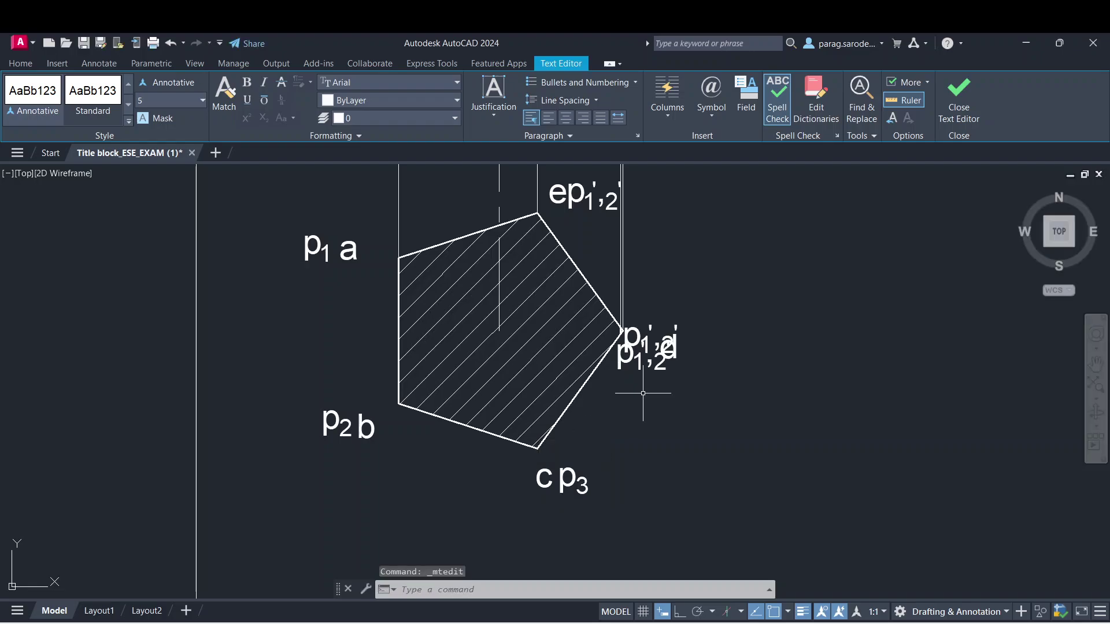
- Move the upper of the two overlapping p1',2' labels near d to just above the pentagon's right vertex
{"action": "left_click", "coordinate": [632, 332]}
{"action": "left_click", "coordinate": [625, 321]}
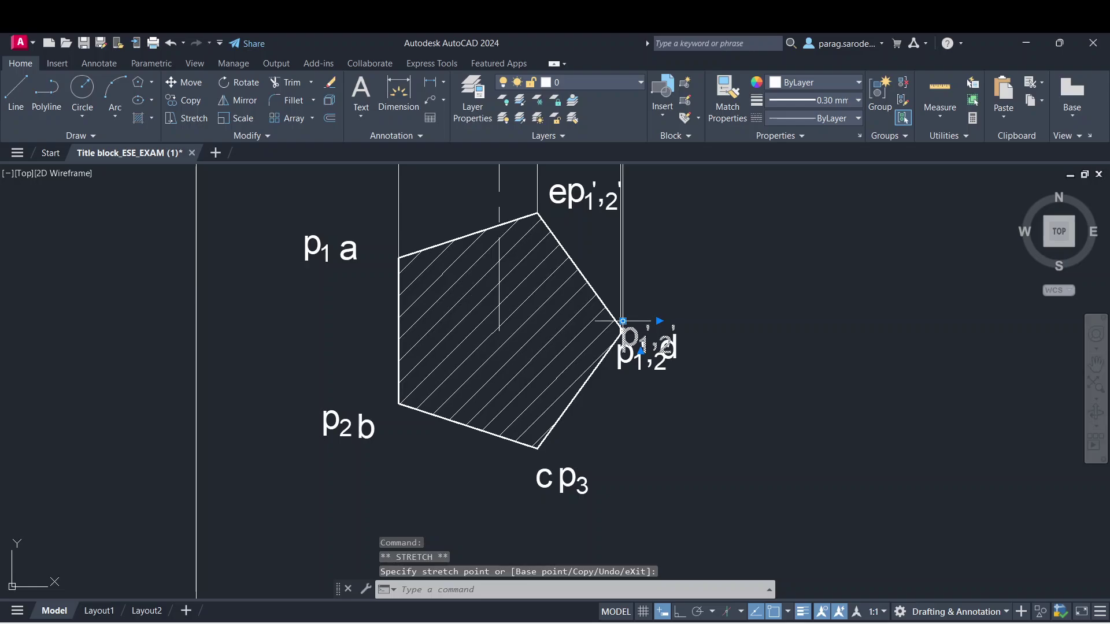
{"action": "left_click", "coordinate": [624, 321]}
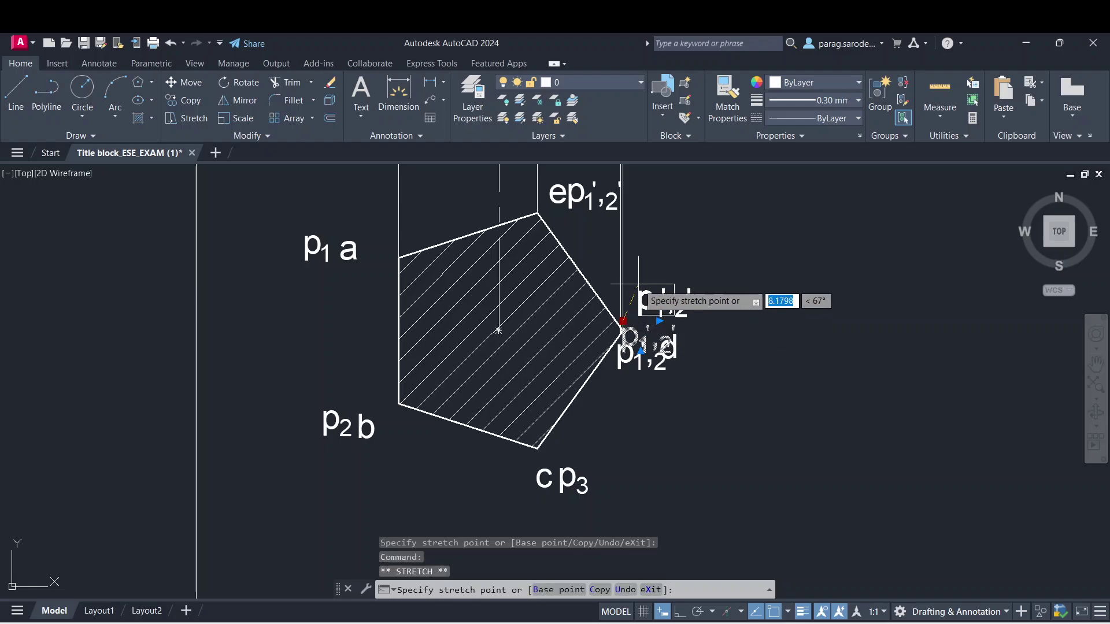
{"action": "scroll", "coordinate": [637, 282], "scroll_direction": "up", "scroll_amount": 5}
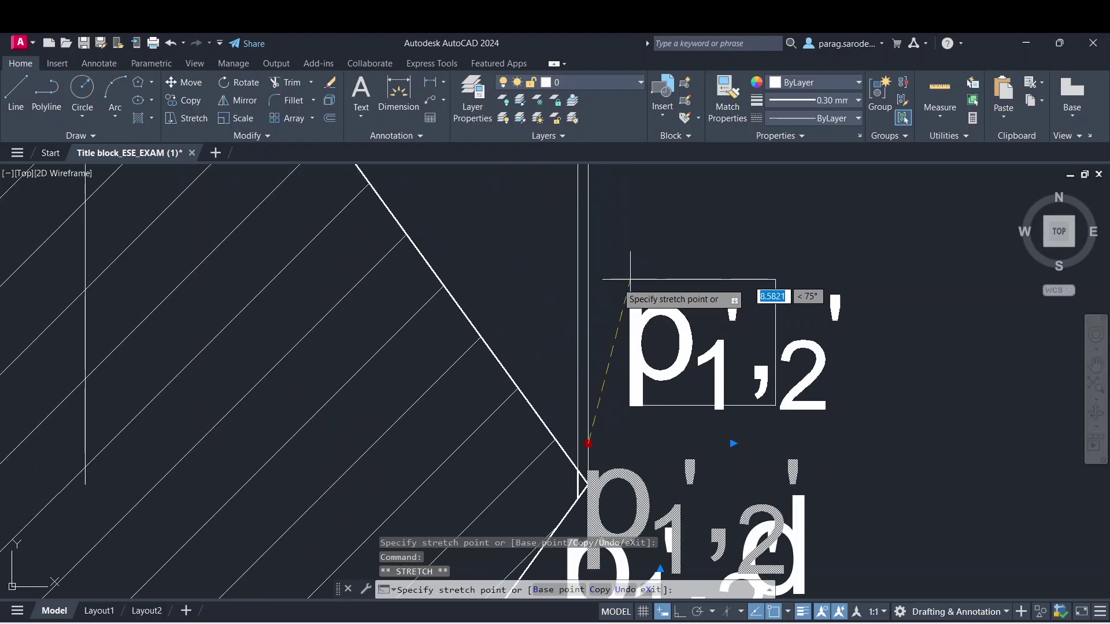
{"action": "left_click", "coordinate": [549, 288]}
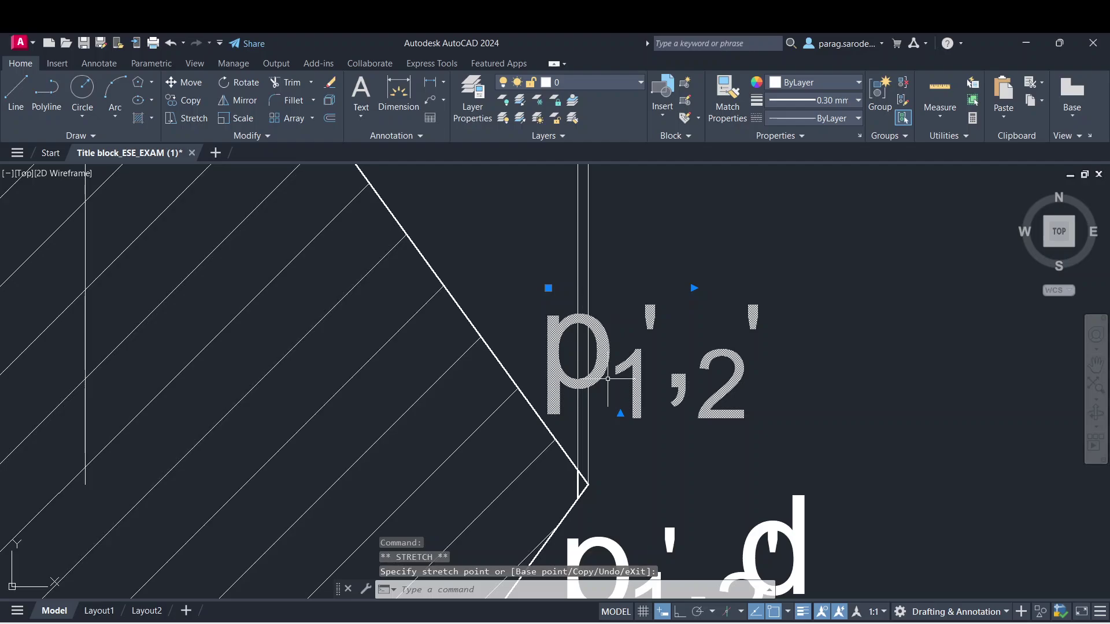
- Move the remaining p1',2' label that overlaps d slightly down and left, just below the pentagon's right vertex
{"action": "scroll", "coordinate": [607, 404], "scroll_direction": "down", "scroll_amount": 2}
{"action": "middle_click_drag", "start_coordinate": [608, 457], "coordinate": [606, 300]}
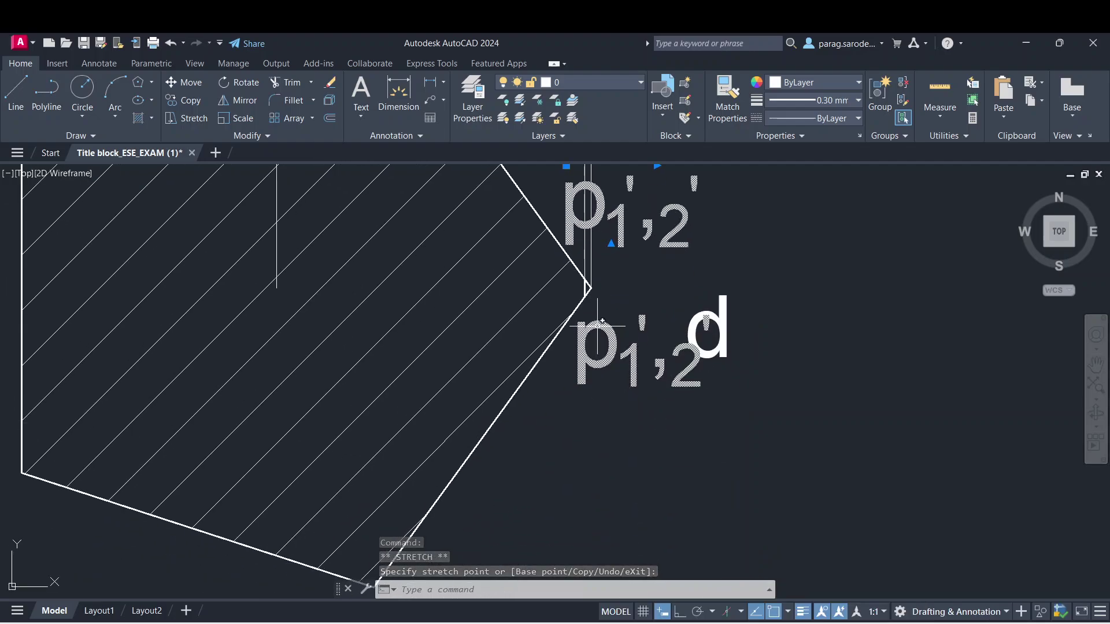
{"action": "left_click", "coordinate": [599, 324]}
{"action": "key", "text": "Escape"}
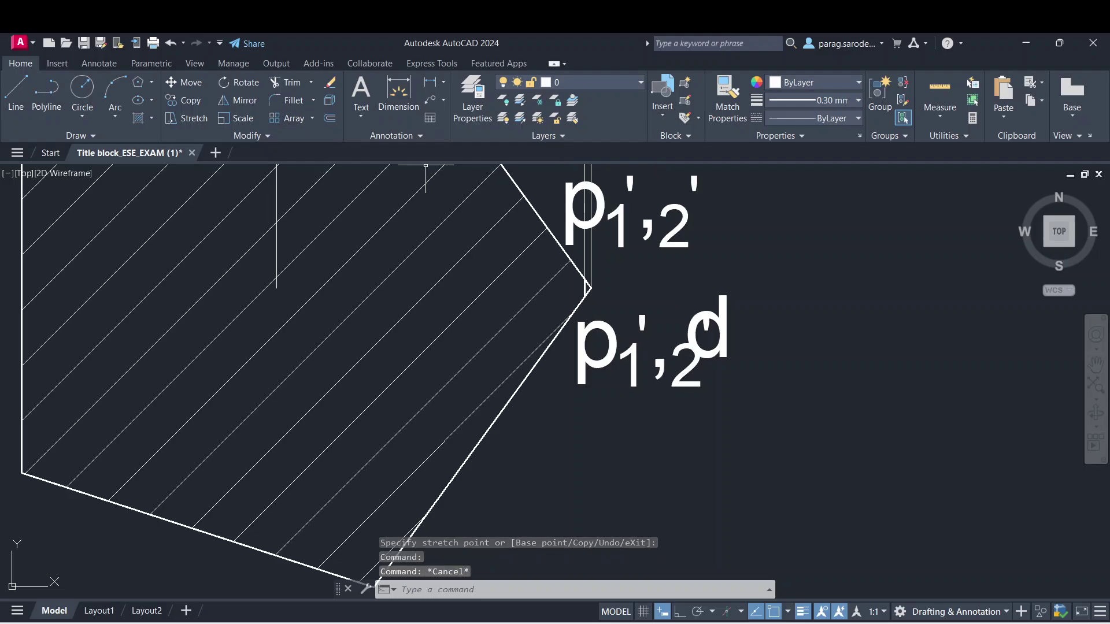
{"action": "key", "text": "Escape"}
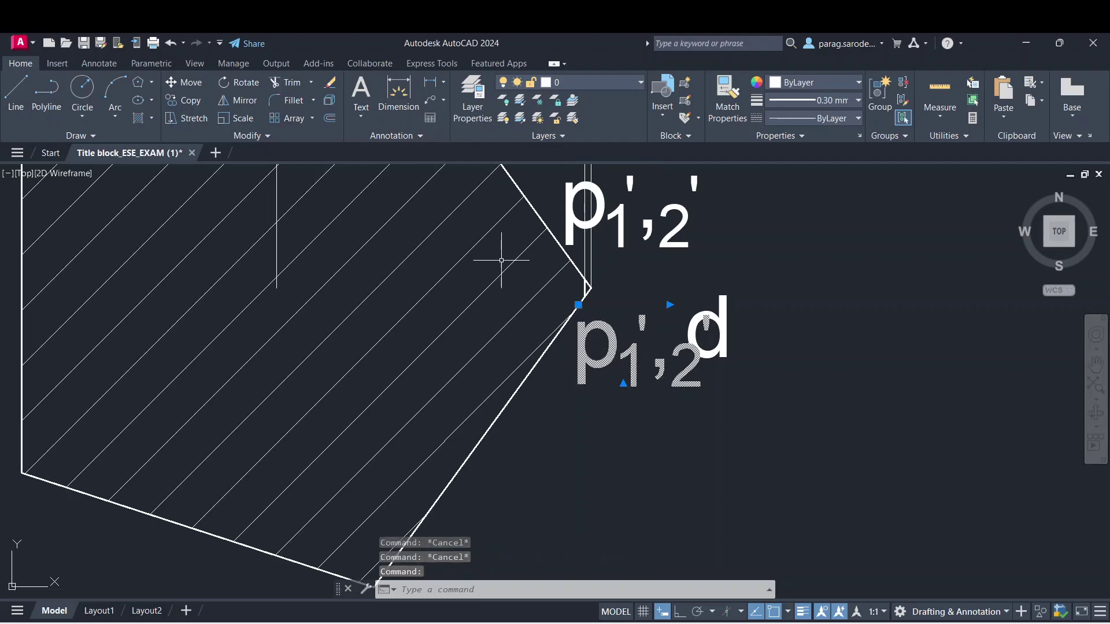
{"action": "left_click", "coordinate": [195, 89]}
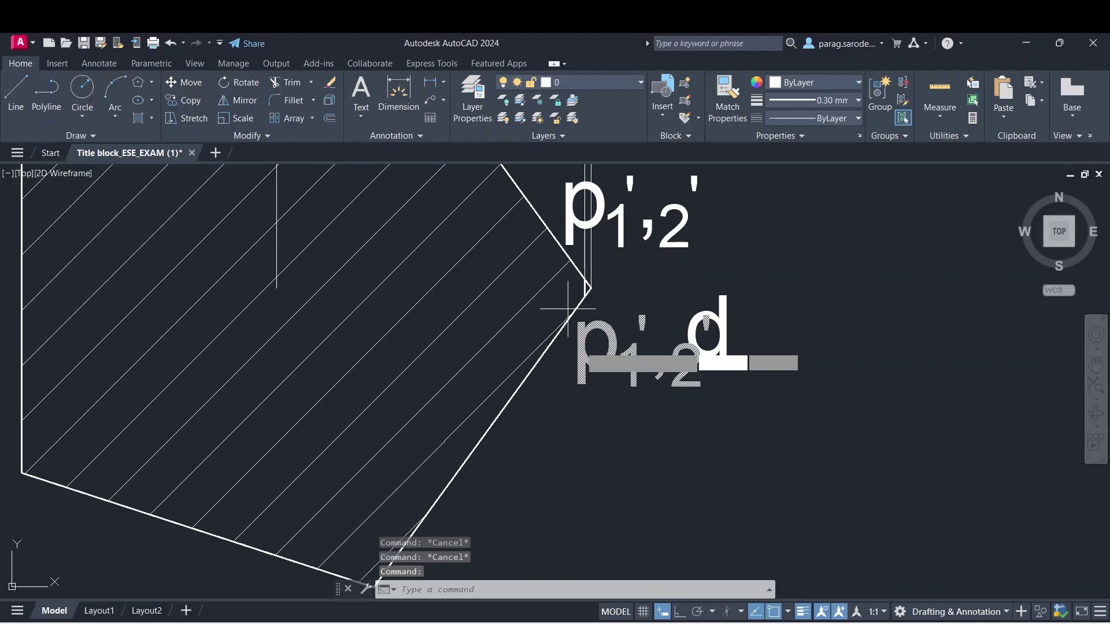
{"action": "left_click", "coordinate": [593, 368]}
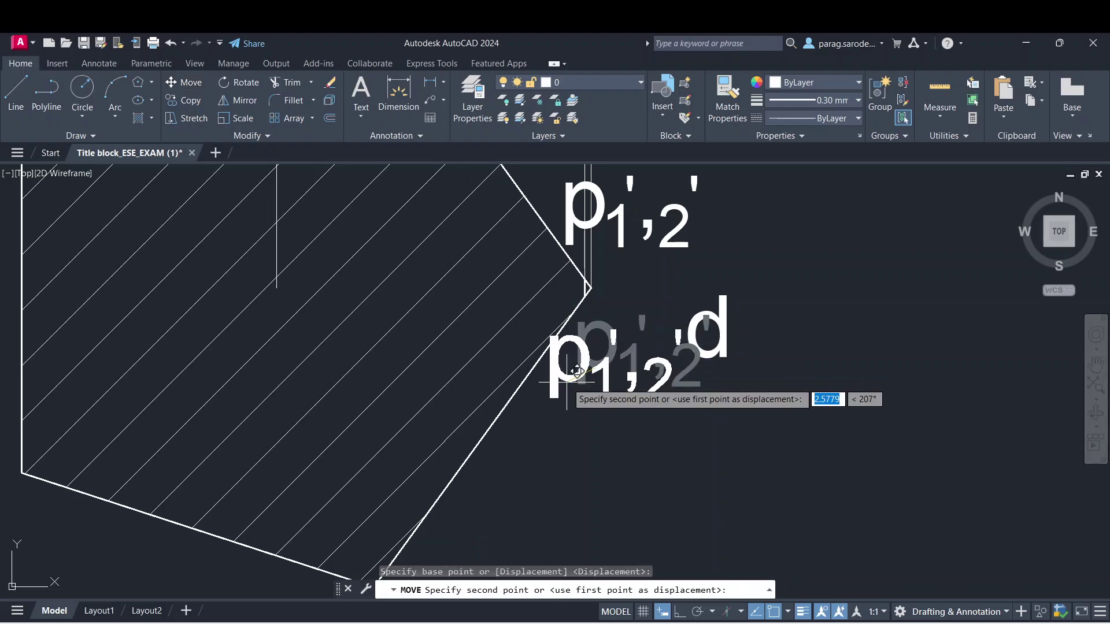
{"action": "left_click", "coordinate": [573, 380]}
- Change the p1',2' label below the pentagon's right vertex to p4, with the 4 as a subscript
{"action": "left_click", "coordinate": [583, 376]}
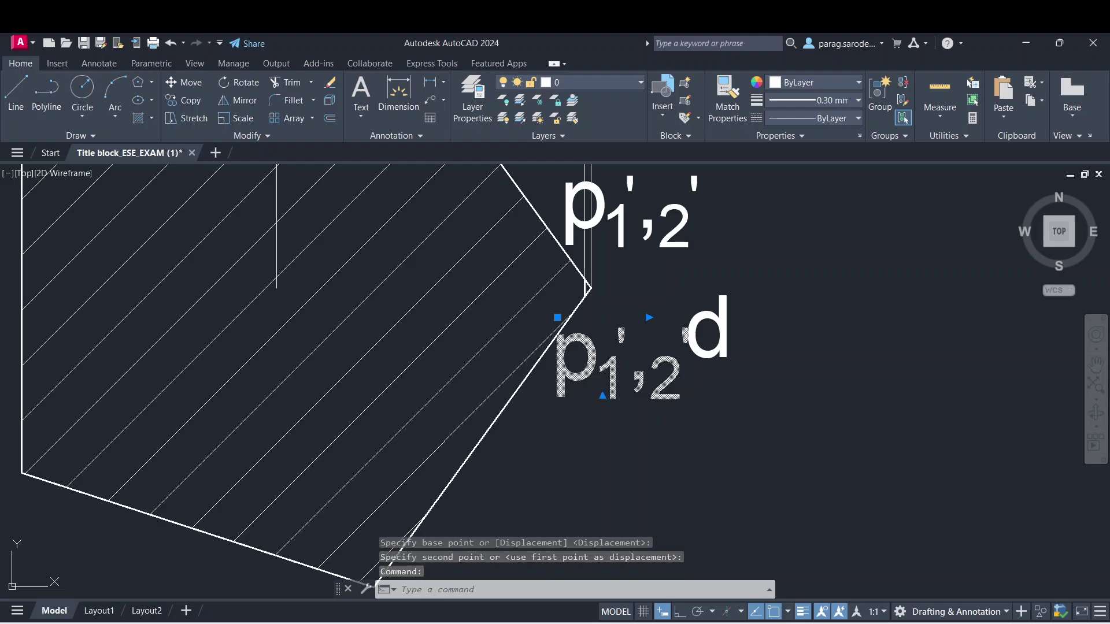
{"action": "double_click", "coordinate": [598, 398]}
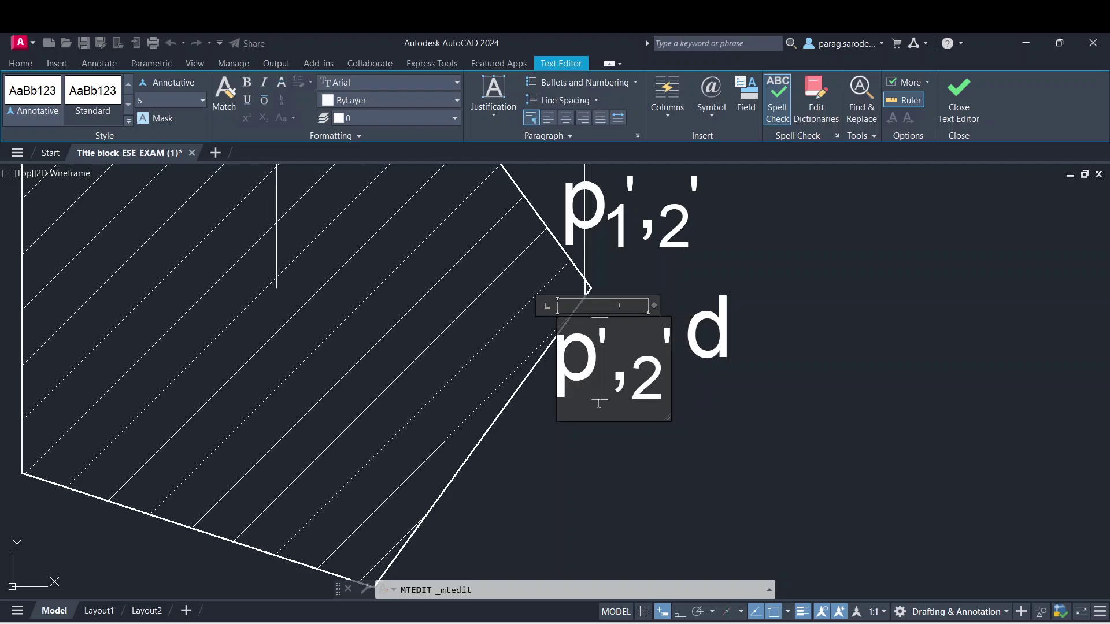
{"action": "key", "text": "Delete"}
{"action": "key", "text": "Delete"}
{"action": "key", "text": "Delete"}
{"action": "key", "text": "Delete"}
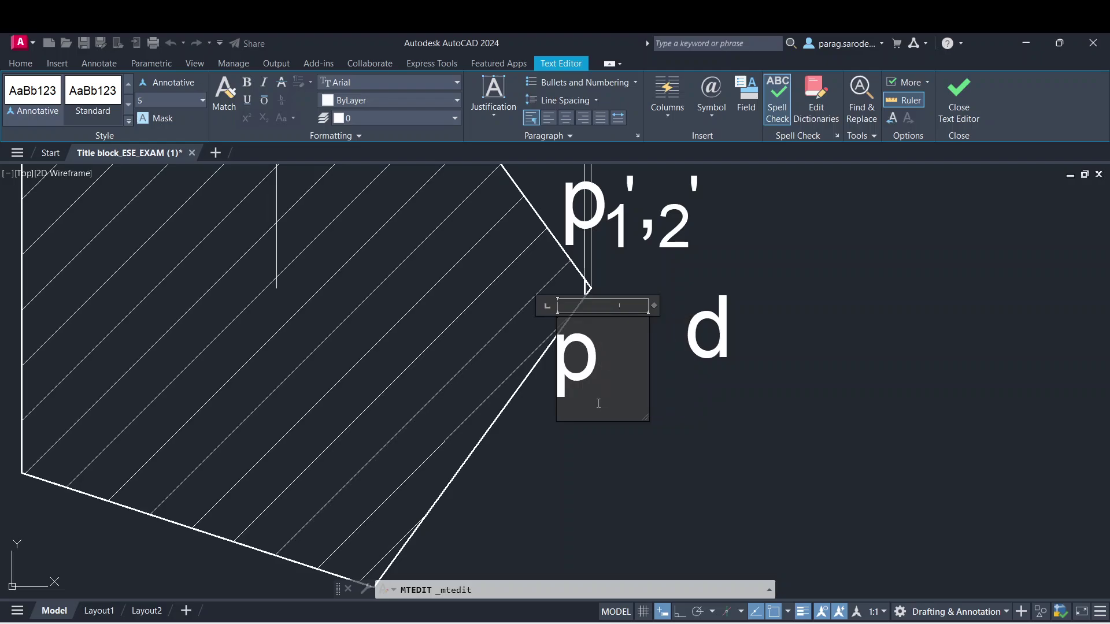
{"action": "type", "text": "4"}
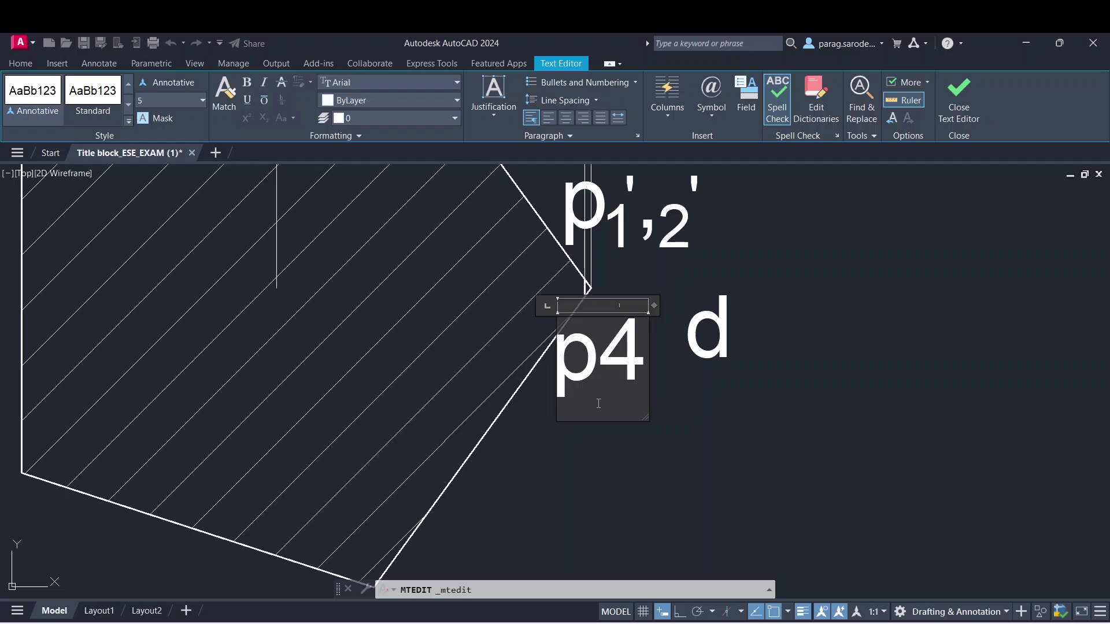
{"action": "key", "text": "shift+Left"}
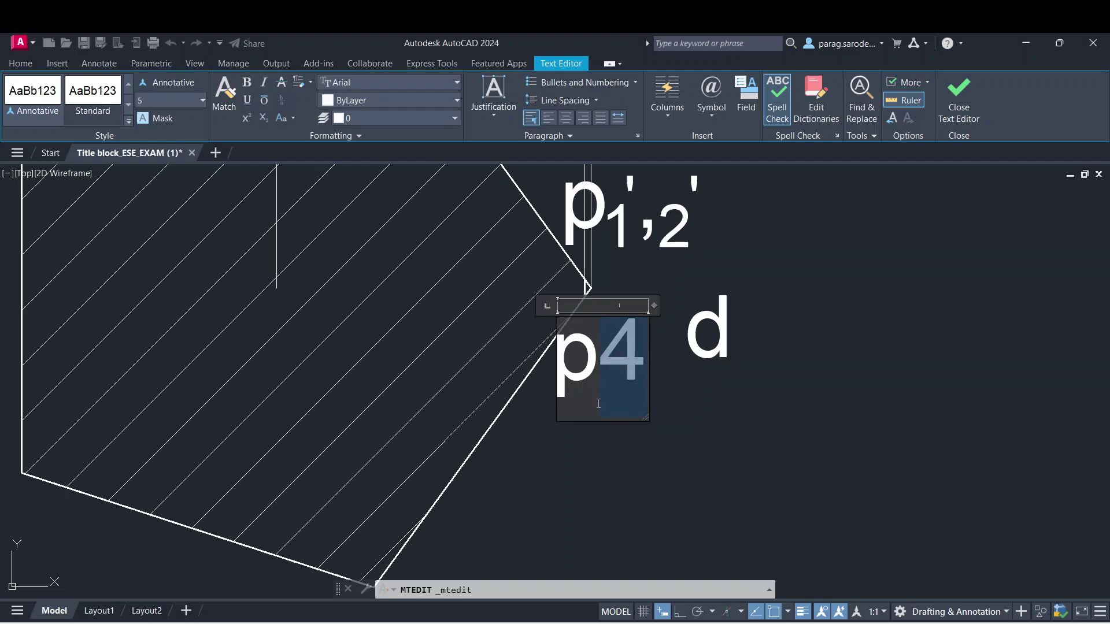
{"action": "left_click", "coordinate": [264, 119]}
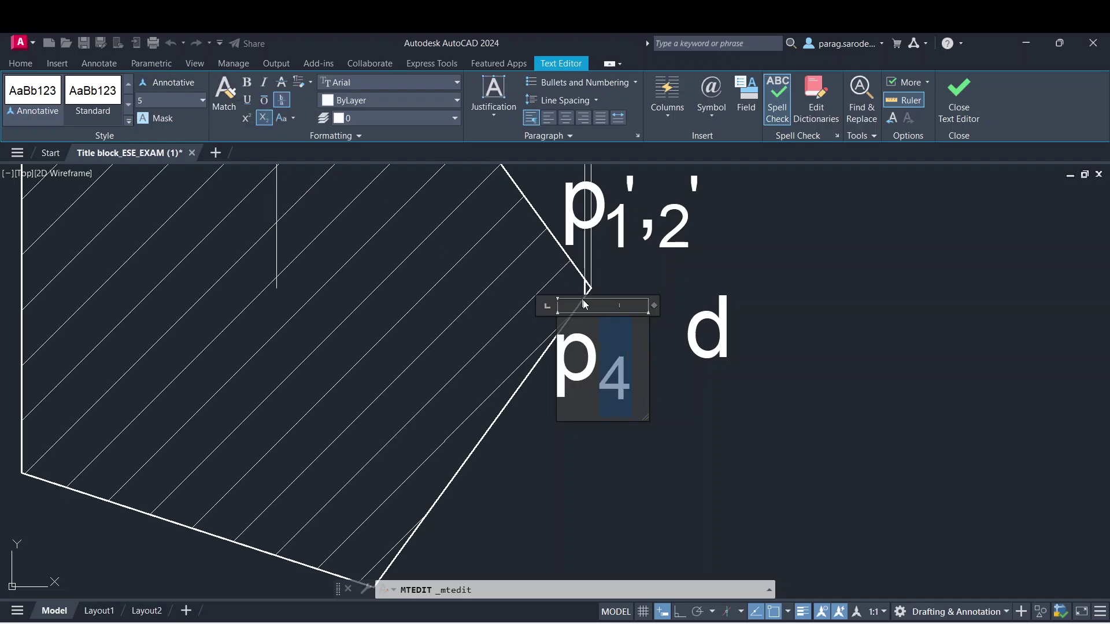
{"action": "left_click", "coordinate": [658, 364]}
- Change the p1',2' label above the pentagon's right vertex to p5, with the 5 as a subscript
{"action": "middle_click_drag", "start_coordinate": [602, 246], "coordinate": [577, 353]}
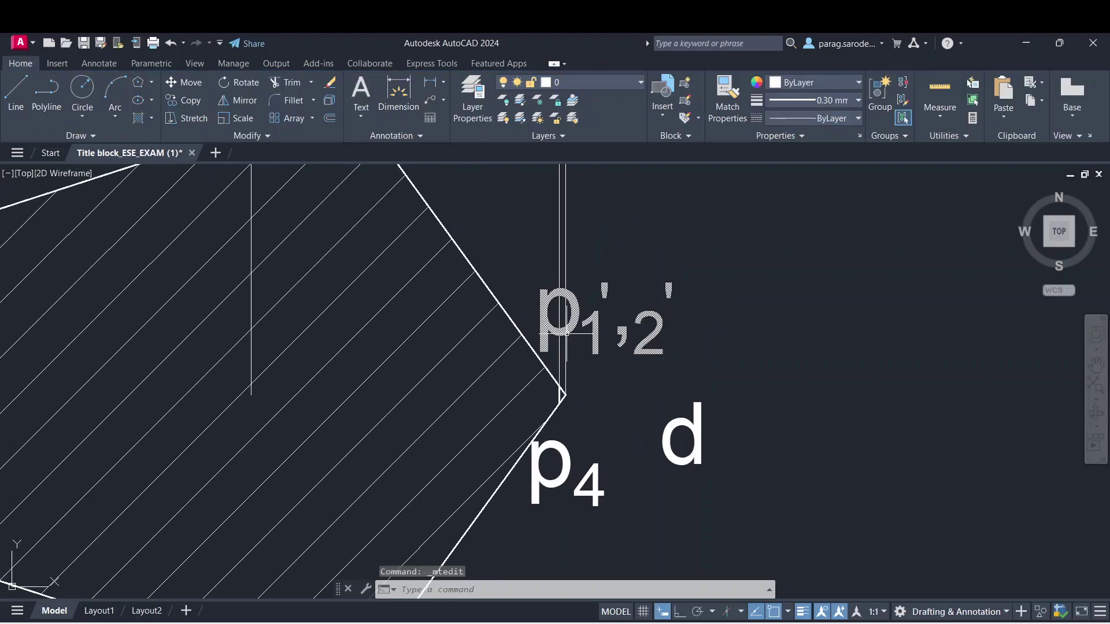
{"action": "left_click", "coordinate": [562, 327]}
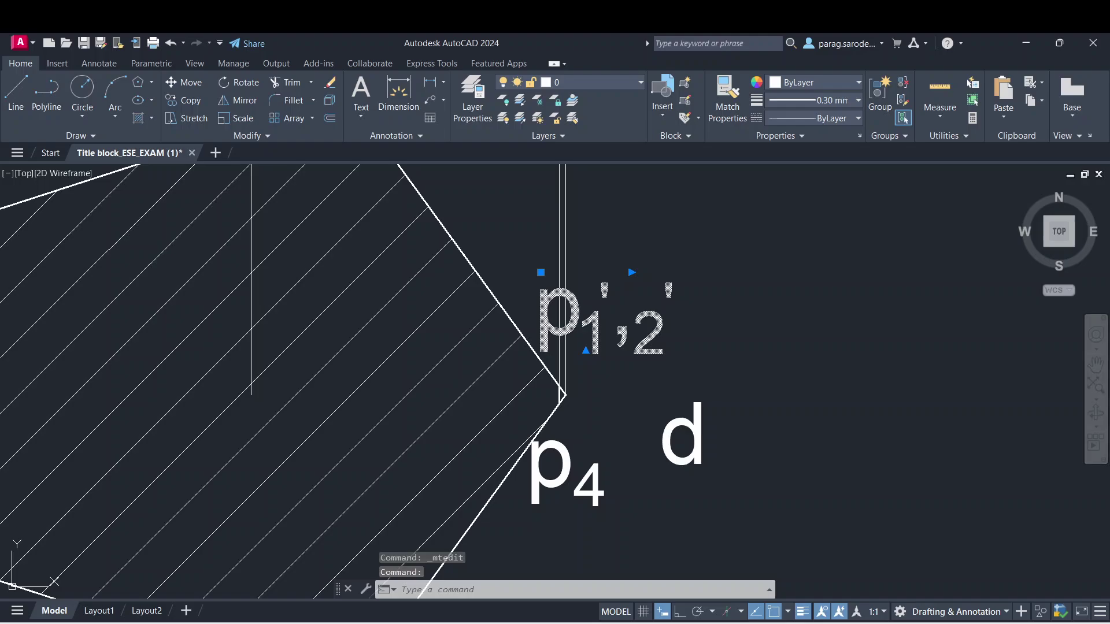
{"action": "double_click", "coordinate": [579, 344]}
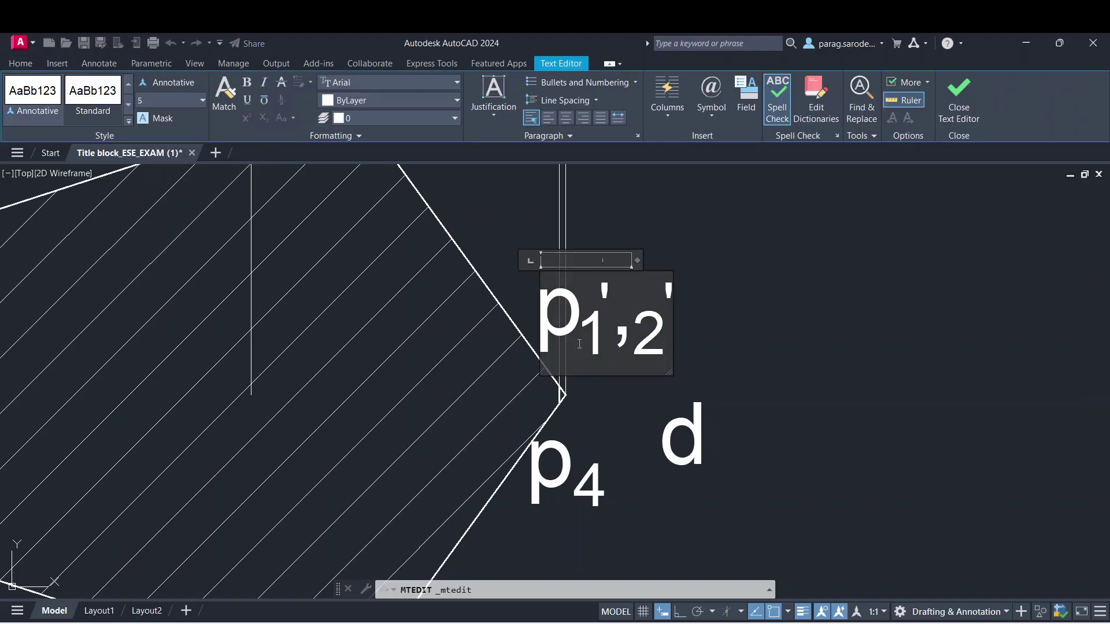
{"action": "key", "text": "Delete"}
{"action": "key", "text": "Delete"}
{"action": "key", "text": "Delete"}
{"action": "key", "text": "Delete"}
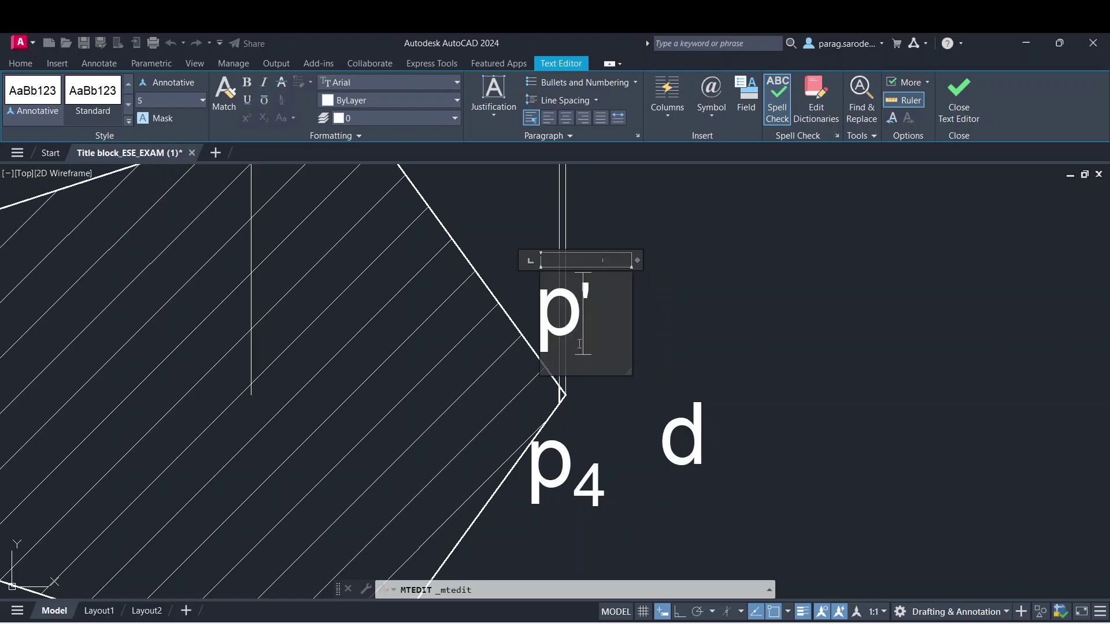
{"action": "type", "text": "5"}
{"action": "key", "text": "shift+Left"}
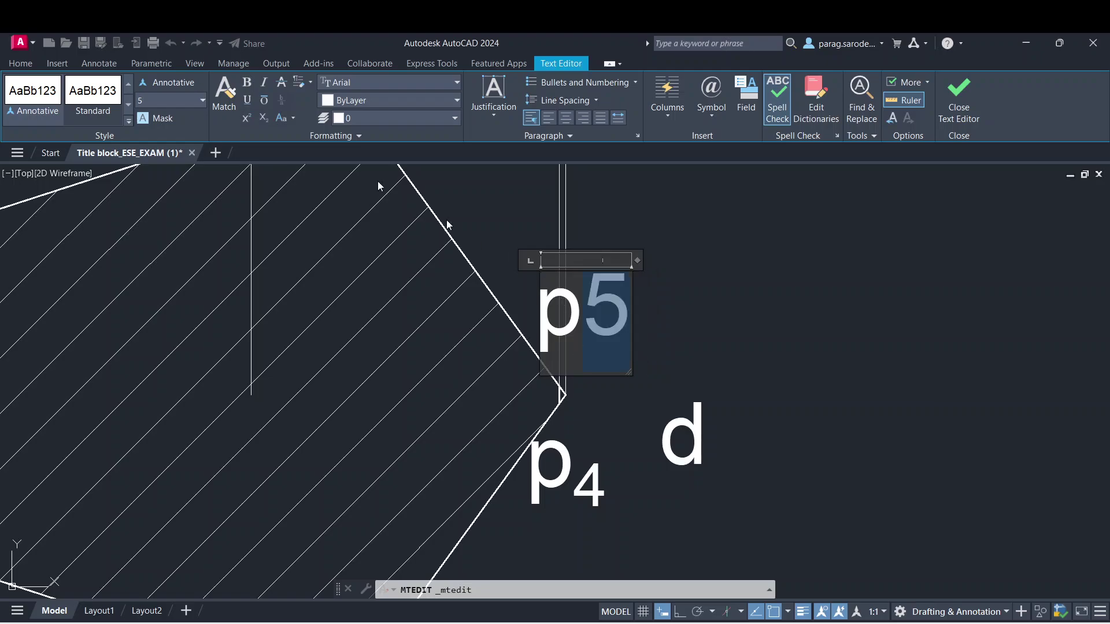
{"action": "left_click", "coordinate": [266, 117]}
{"action": "key", "text": "ctrl+Return"}
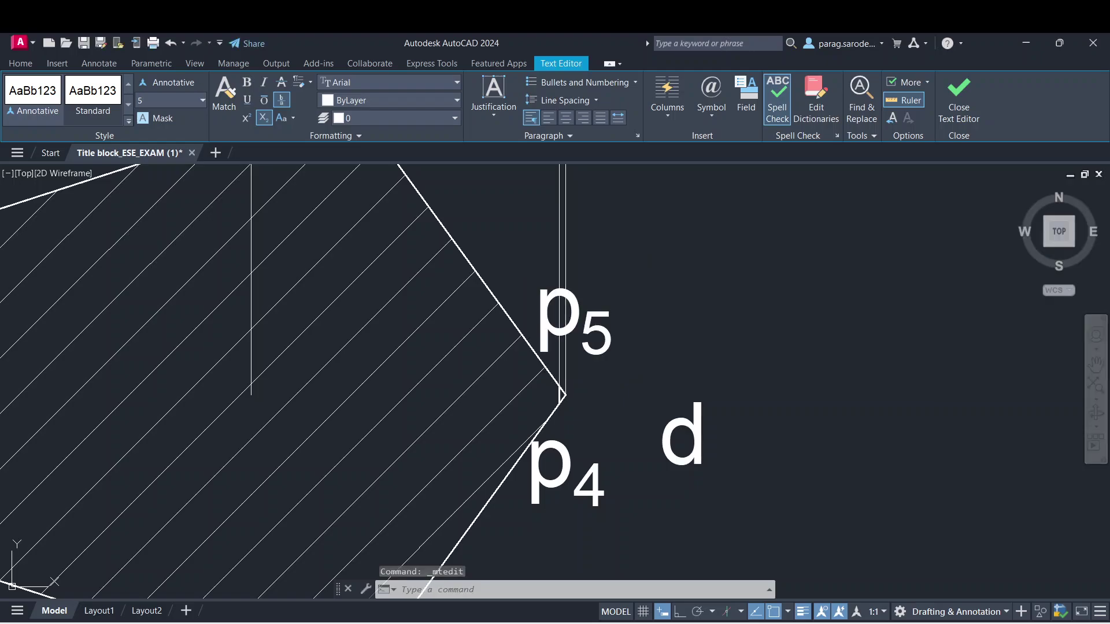
- Change the p1',2' label beside e at the pentagon's upper vertex to p6, with the 6 as a subscript
{"action": "middle_click_drag", "start_coordinate": [631, 228], "coordinate": [680, 465]}
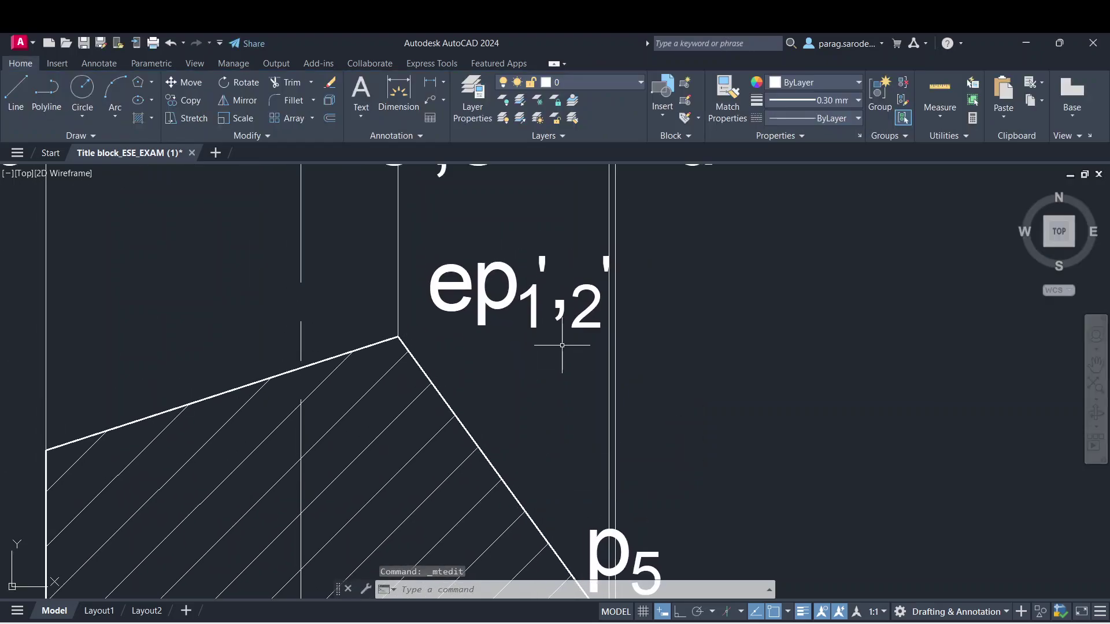
{"action": "left_click", "coordinate": [503, 313]}
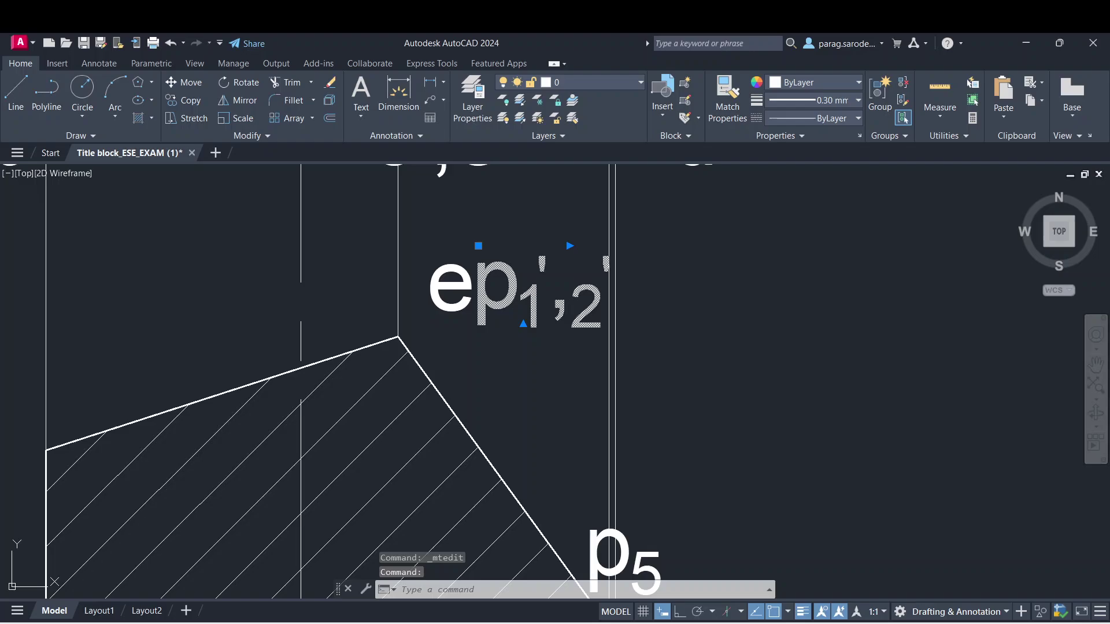
{"action": "double_click", "coordinate": [528, 325]}
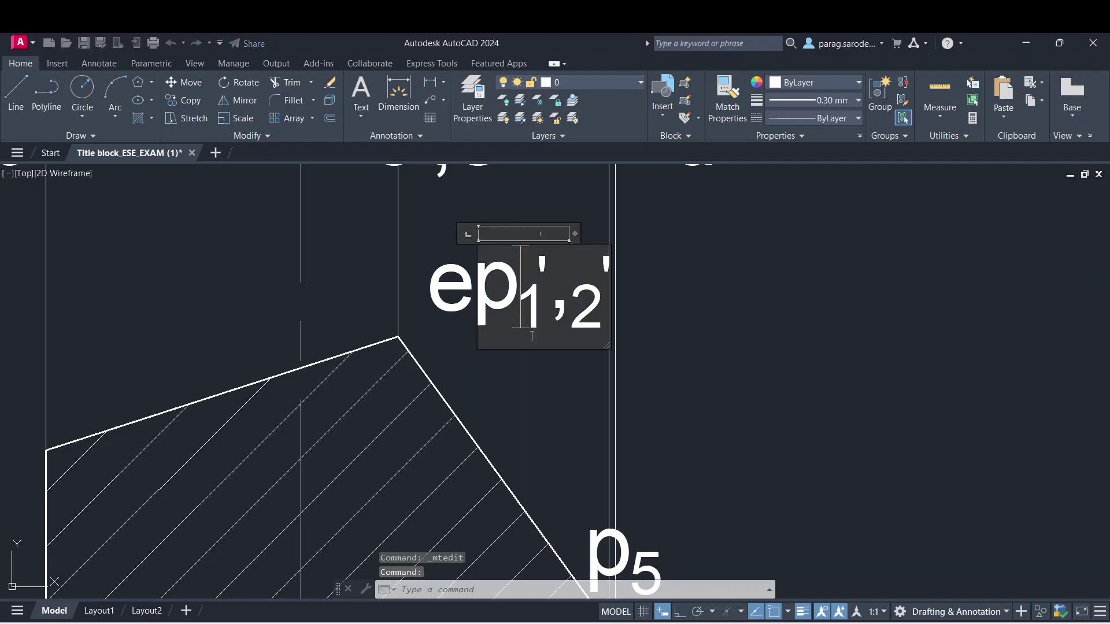
{"action": "key", "text": "Delete"}
{"action": "key", "text": "Delete"}
{"action": "key", "text": "Delete"}
{"action": "key", "text": "Delete"}
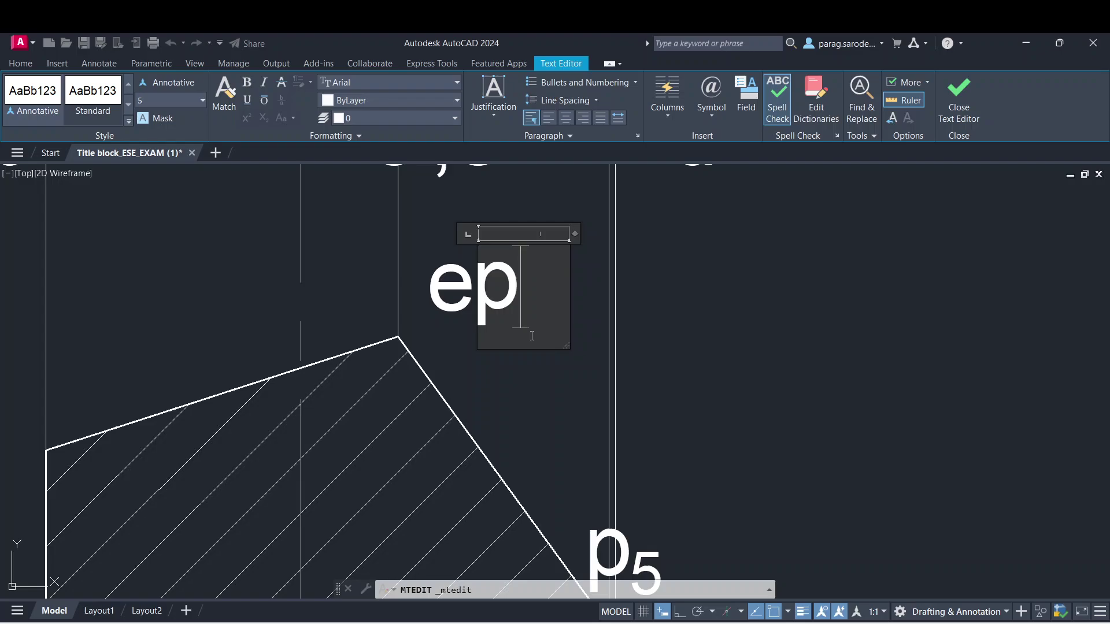
{"action": "type", "text": "6"}
{"action": "key", "text": "shift+Left"}
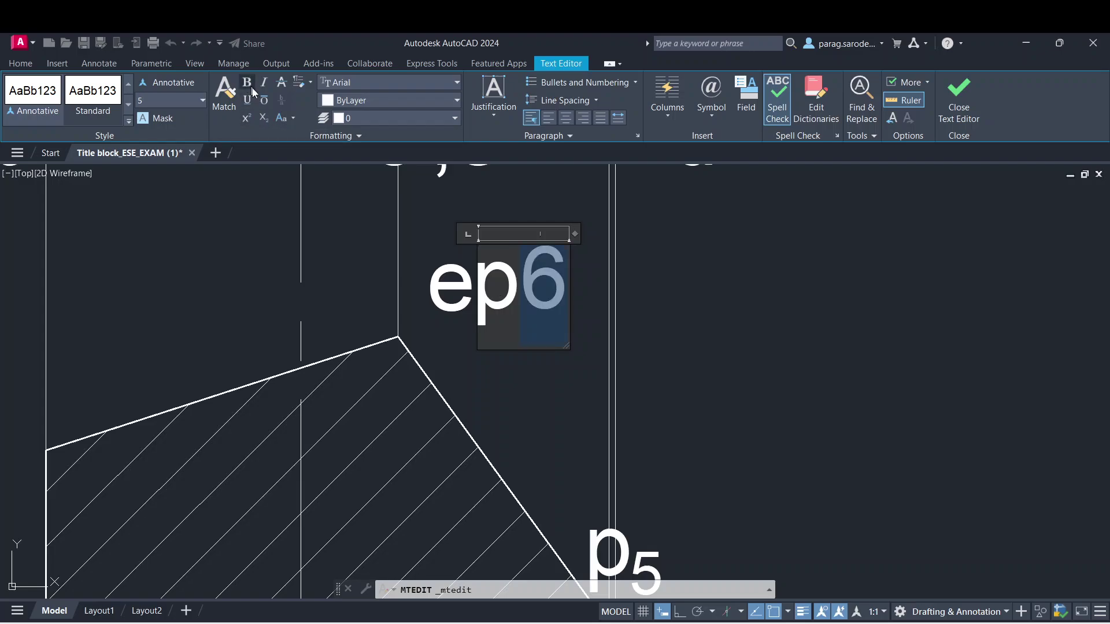
{"action": "left_click", "coordinate": [264, 119]}
{"action": "left_click", "coordinate": [549, 401]}
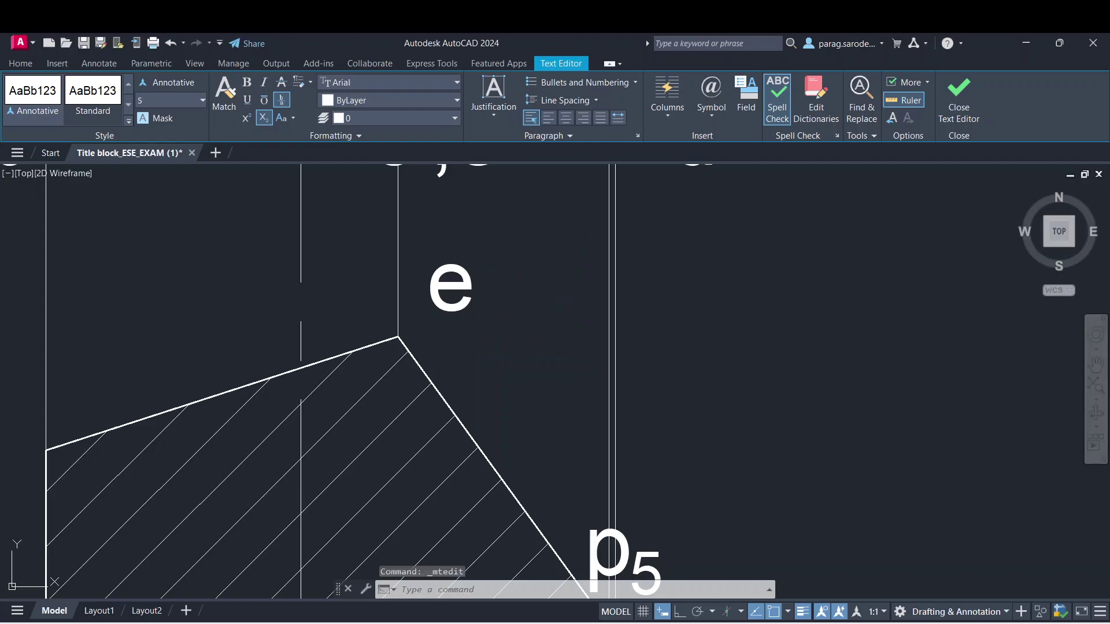
- Examine the point labels in the front and top views against the problem statement above them
{"action": "scroll", "coordinate": [639, 403], "scroll_direction": "down", "scroll_amount": 4}
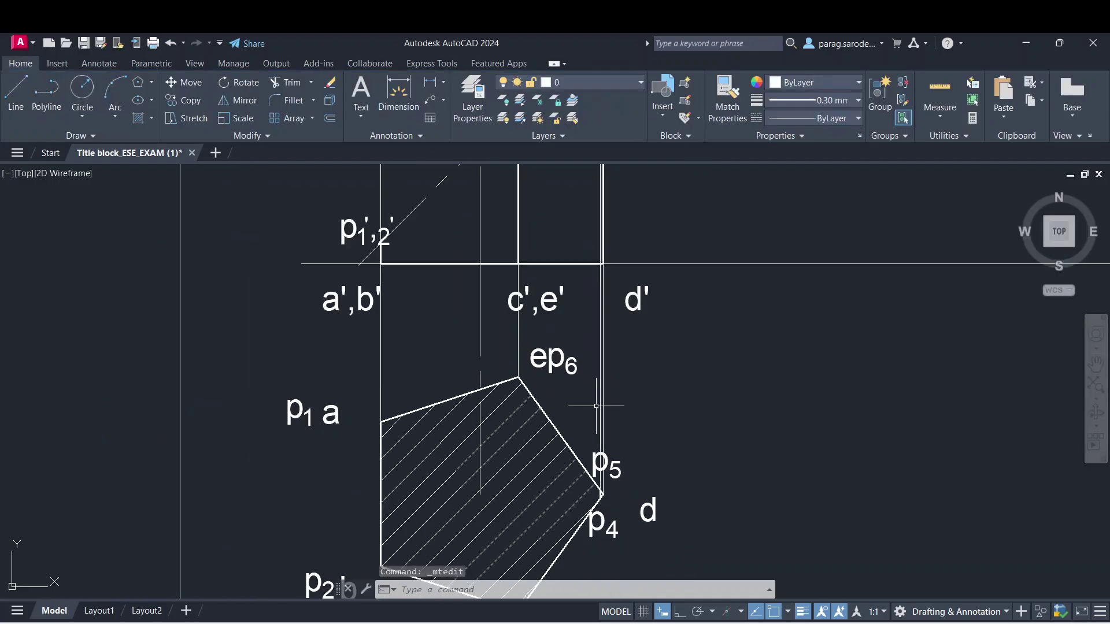
{"action": "scroll", "coordinate": [613, 382], "scroll_direction": "down", "scroll_amount": 2}
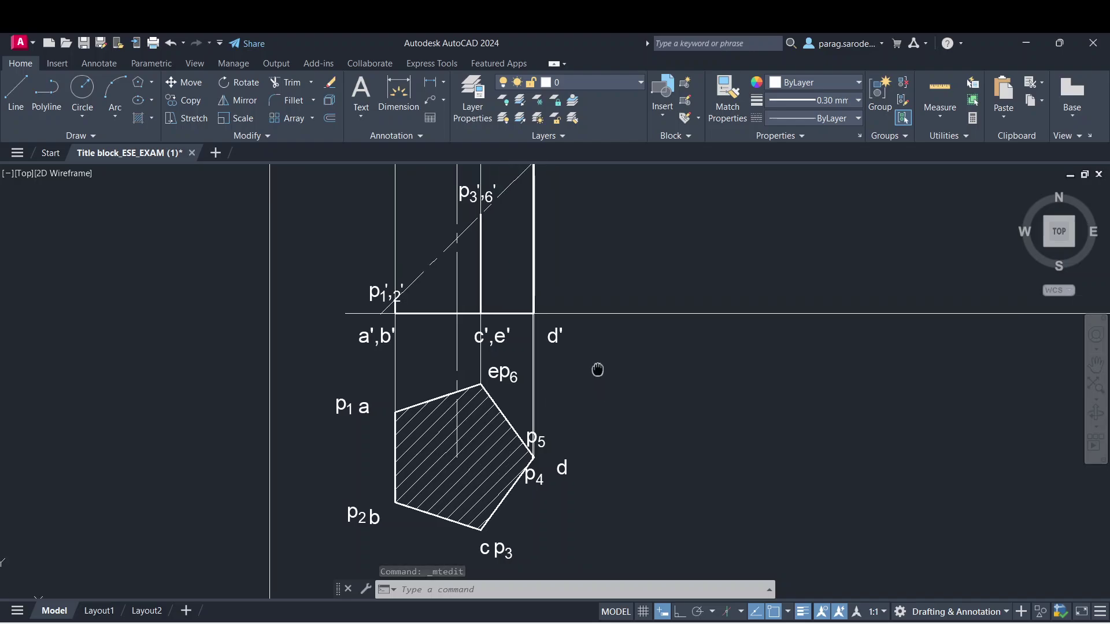
{"action": "mouse_move", "coordinate": [598, 369]}
{"action": "middle_mouse_down"}
{"action": "mouse_move", "coordinate": [399, 558]}
{"action": "mouse_move", "coordinate": [411, 565]}
{"action": "middle_mouse_up"}
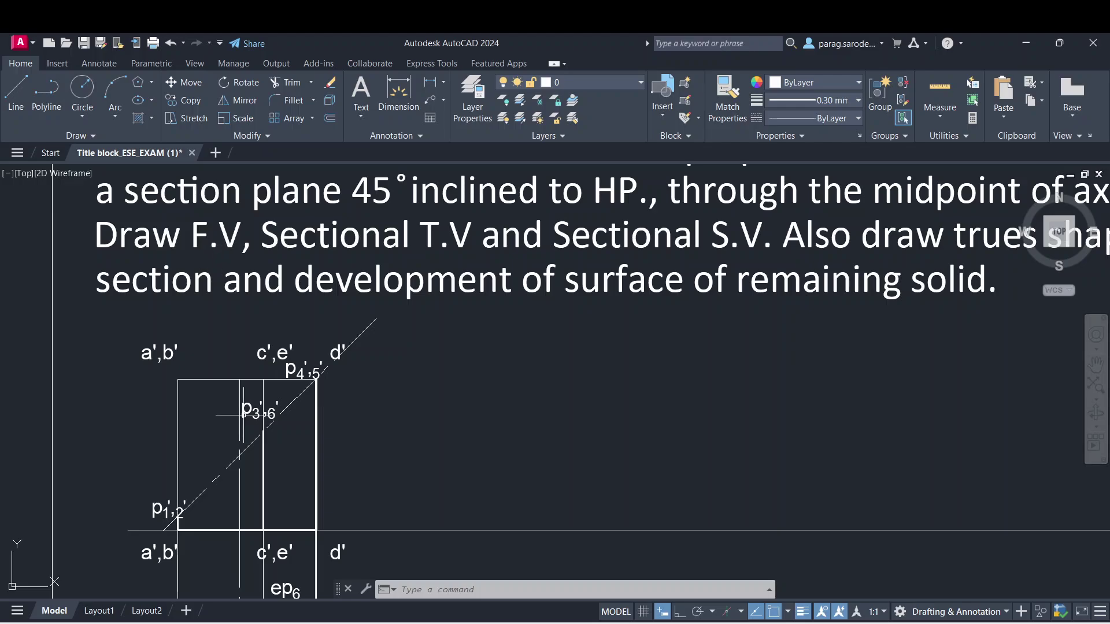
{"action": "middle_click_drag", "start_coordinate": [255, 499], "coordinate": [383, 227]}
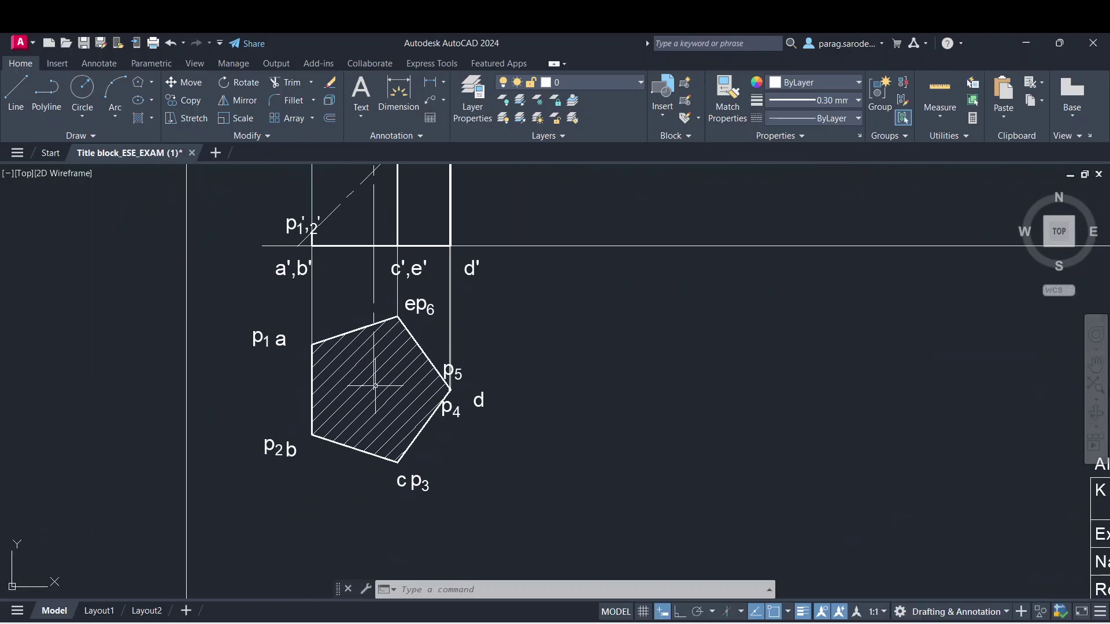
{"action": "middle_click_drag", "start_coordinate": [386, 376], "coordinate": [268, 527]}
{"action": "middle_click_drag", "start_coordinate": [460, 348], "coordinate": [333, 529]}
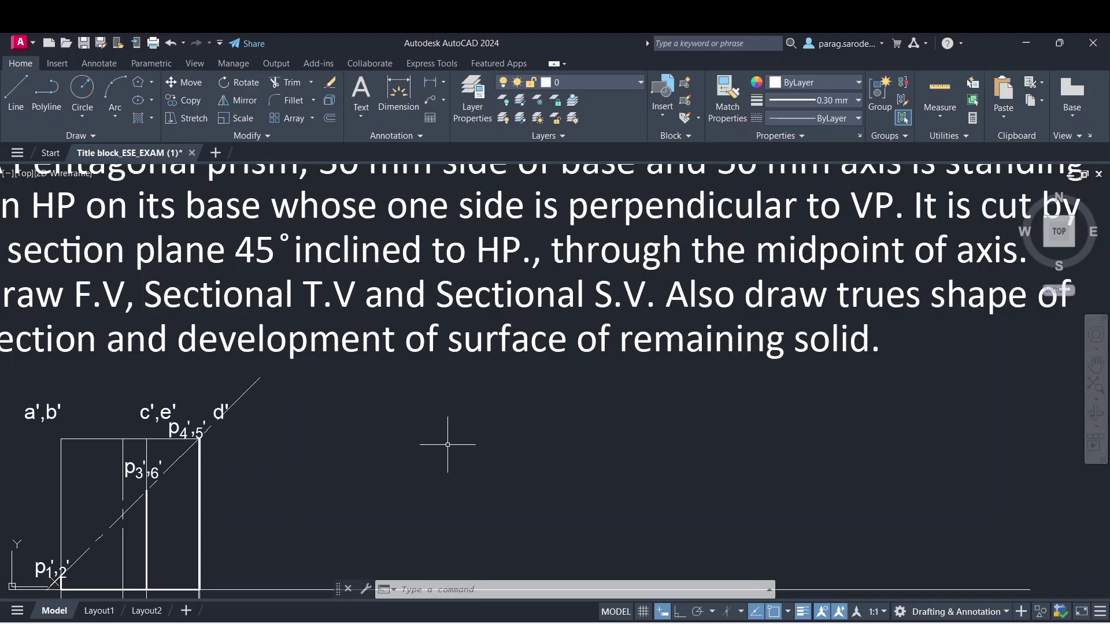
{"action": "scroll", "coordinate": [446, 436], "scroll_direction": "down", "scroll_amount": 2}
{"action": "mouse_move", "coordinate": [453, 416]}
{"action": "middle_mouse_down"}
{"action": "mouse_move", "coordinate": [498, 364]}
{"action": "mouse_move", "coordinate": [545, 348]}
{"action": "middle_mouse_up"}
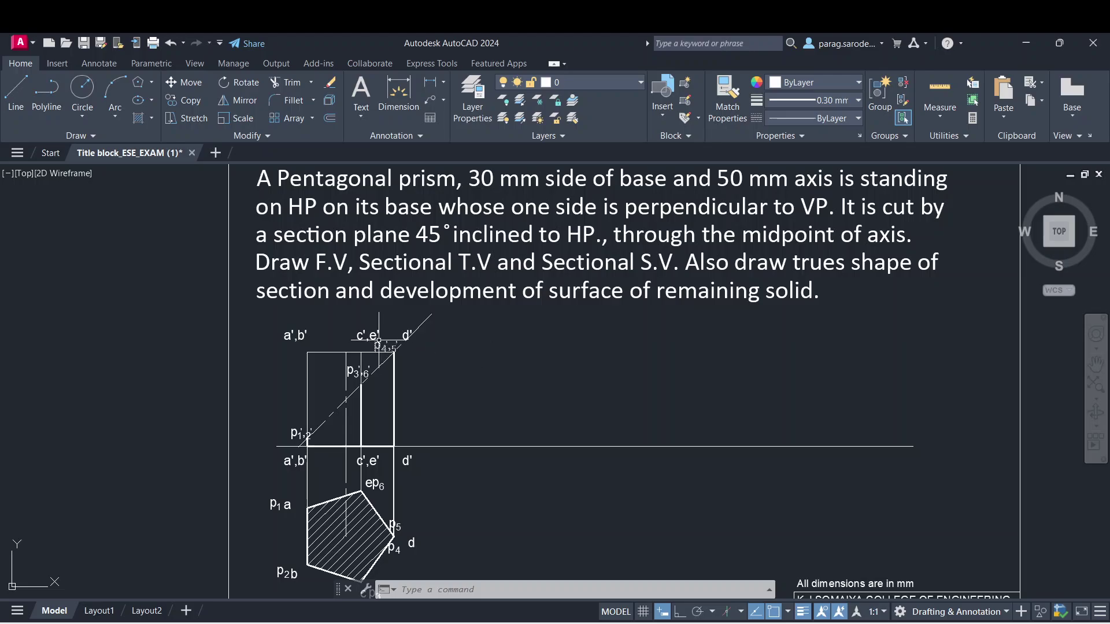
{"action": "left_click", "coordinate": [17, 98]}
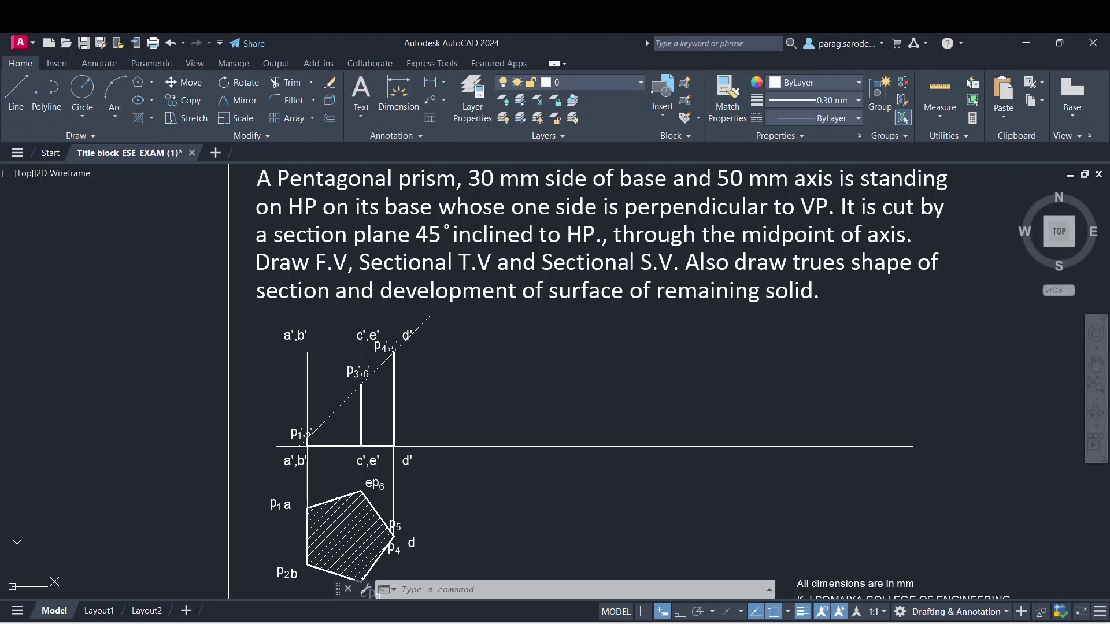
{"action": "left_click", "coordinate": [447, 320]}
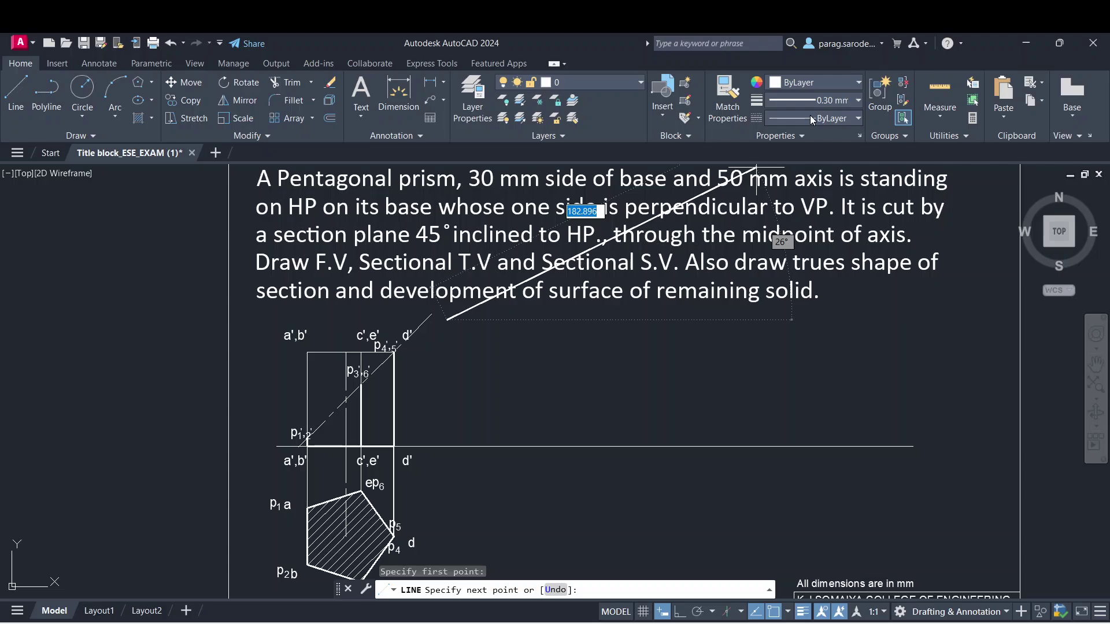
{"action": "key", "text": "Escape"}
- Set the lineweight for new lines to 0.09 mm and turn on Ortho mode for the Line command
{"action": "left_click", "coordinate": [834, 100]}
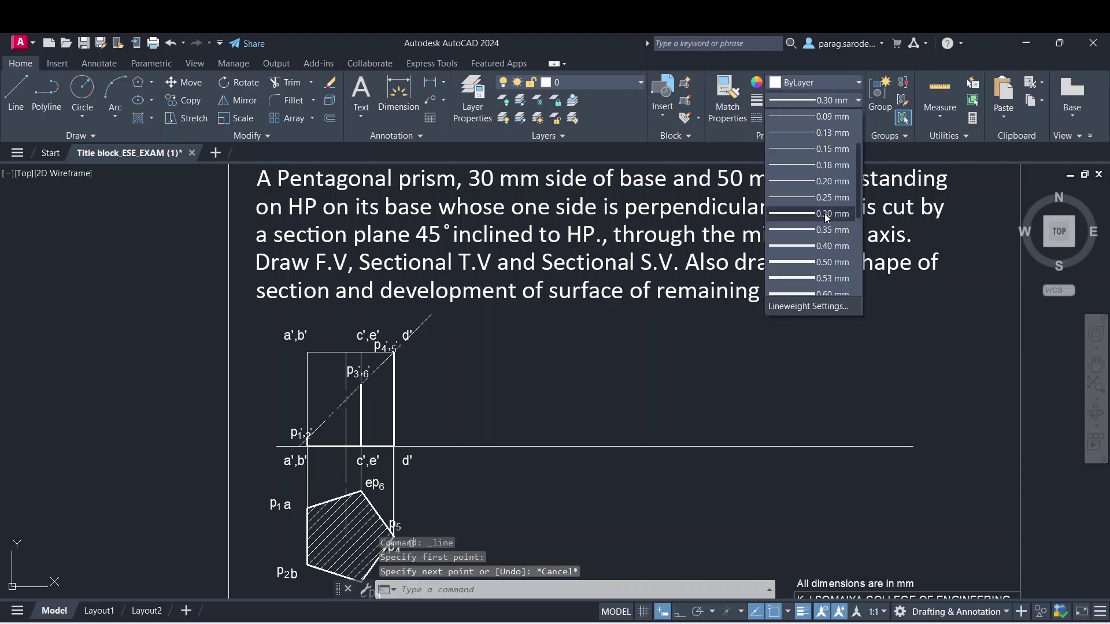
{"action": "left_click", "coordinate": [810, 181]}
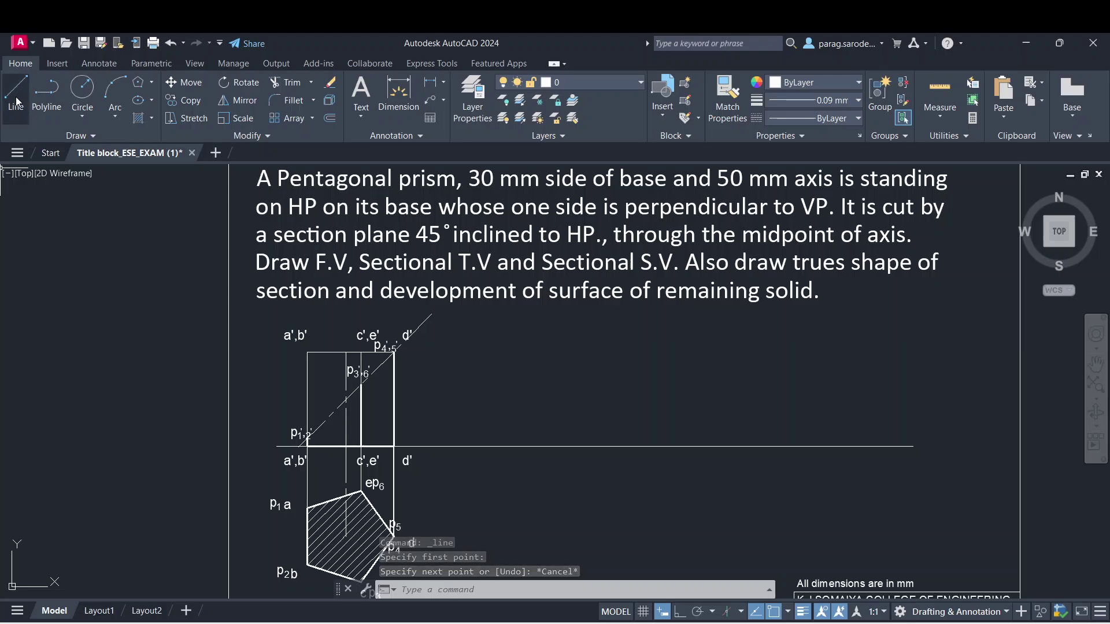
{"action": "type", "text": "l"}
{"action": "key", "text": "Return"}
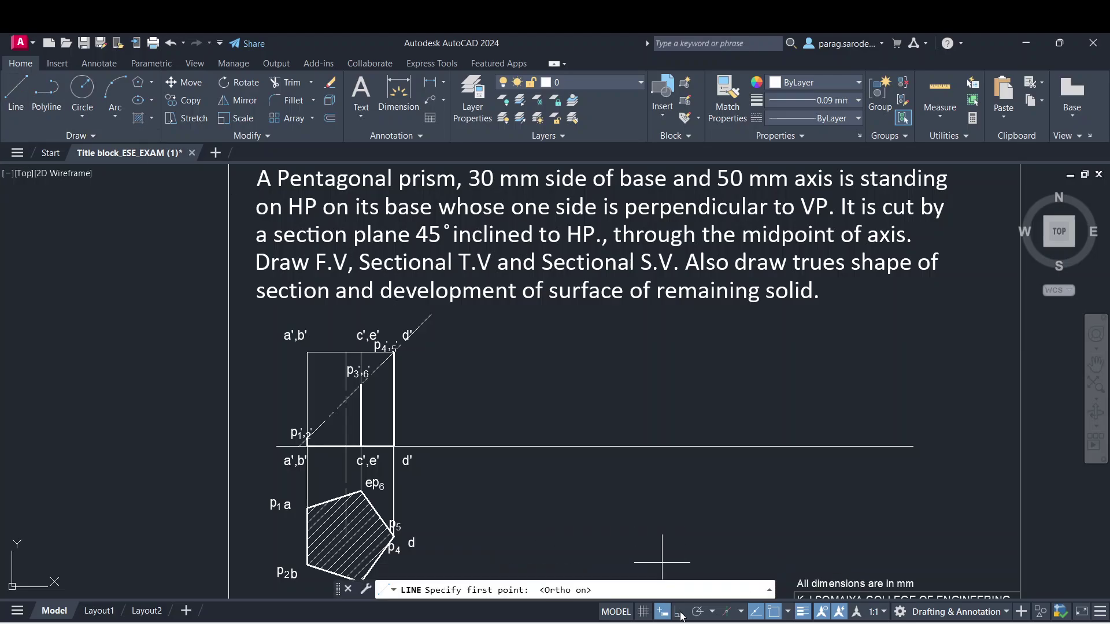
{"action": "middle_click_drag", "start_coordinate": [508, 412], "coordinate": [509, 339]}
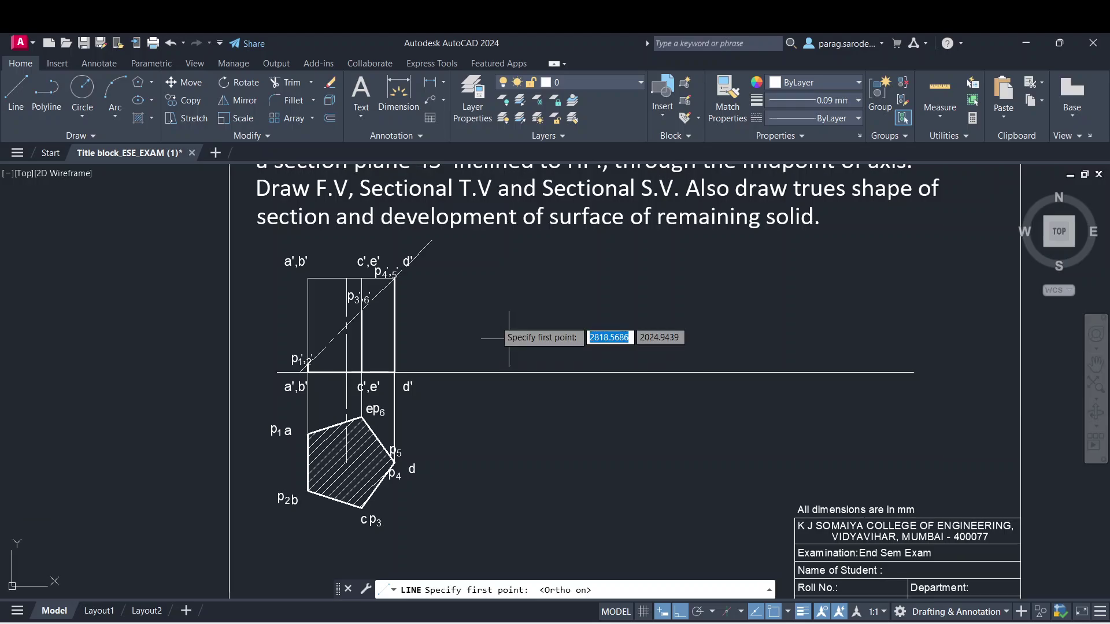
{"action": "left_click", "coordinate": [449, 243]}
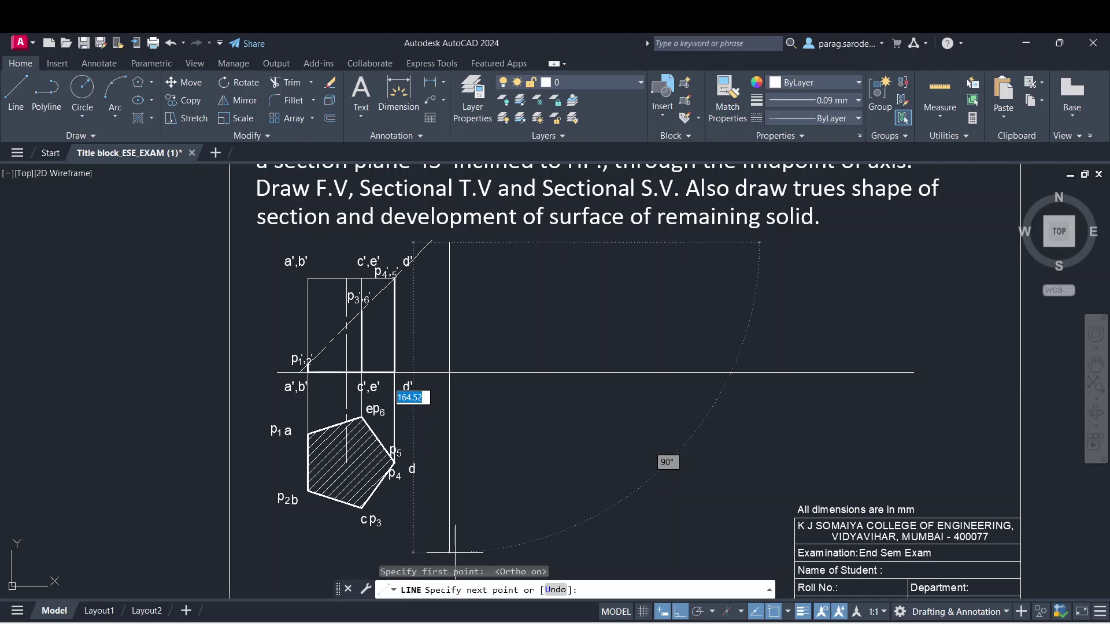
{"action": "key", "text": "alt+Tab"}
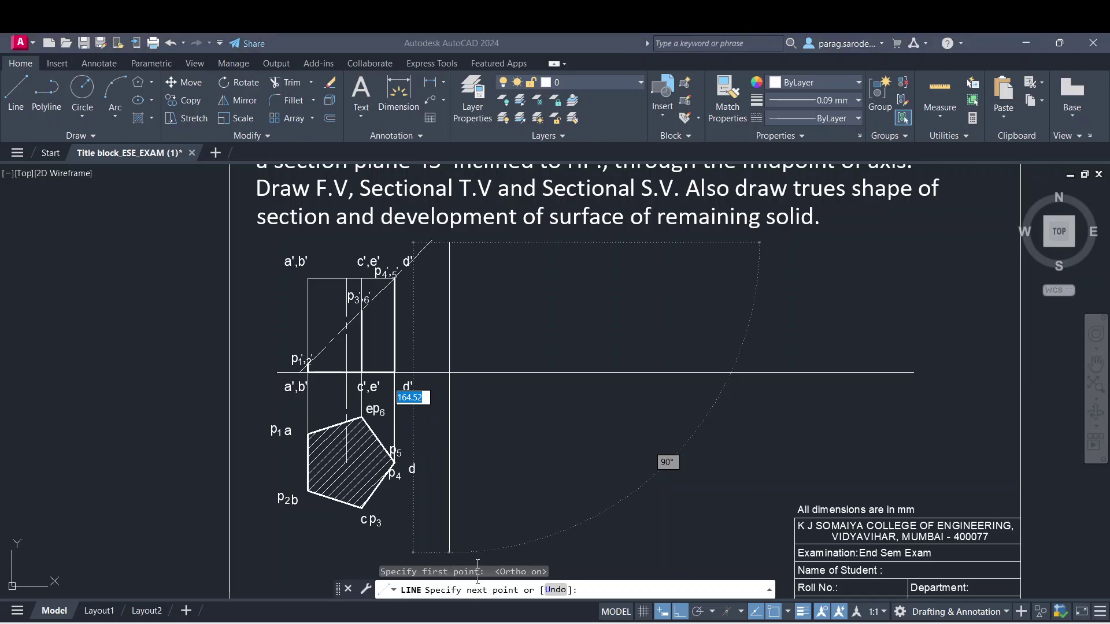
{"action": "key", "text": "alt+Tab"}
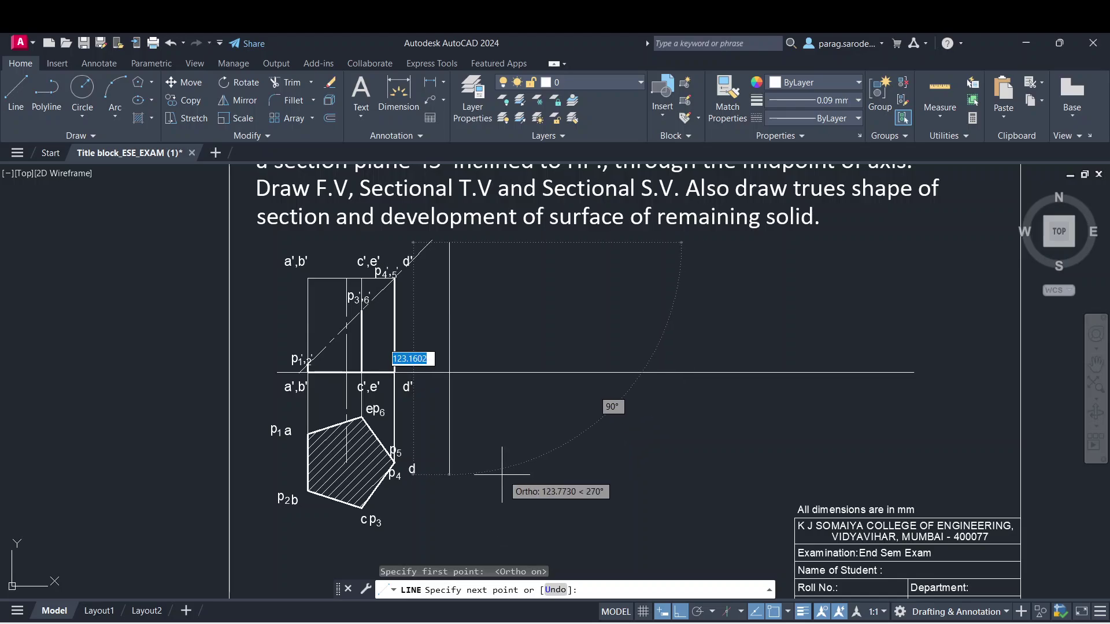
{"action": "key", "text": "Escape"}
- Draw a vertical reference line just right of both views, crossing the horizontal reference line and ending below the pentagon
{"action": "left_click", "coordinate": [16, 92]}
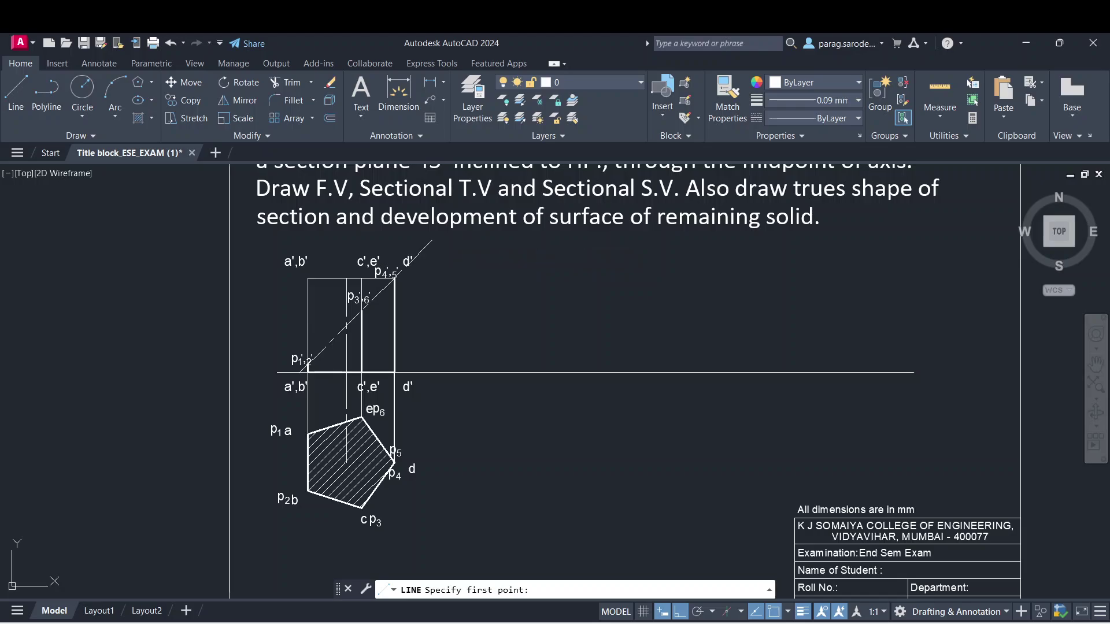
{"action": "left_click", "coordinate": [447, 240]}
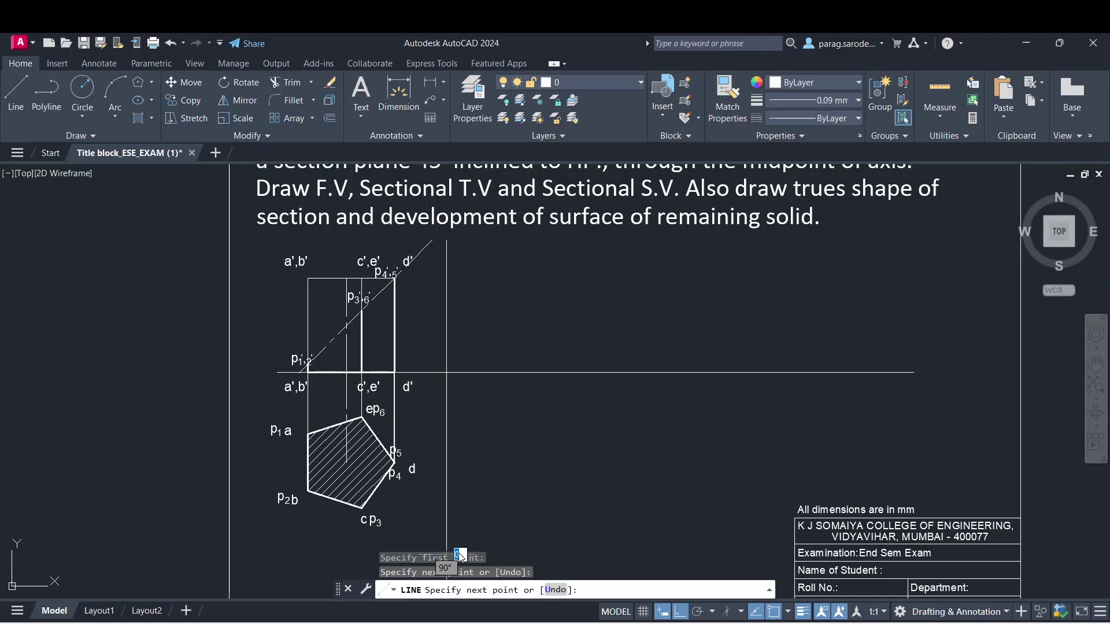
{"action": "key", "text": "Escape"}
{"action": "scroll", "coordinate": [558, 496], "scroll_direction": "down", "scroll_amount": 2}
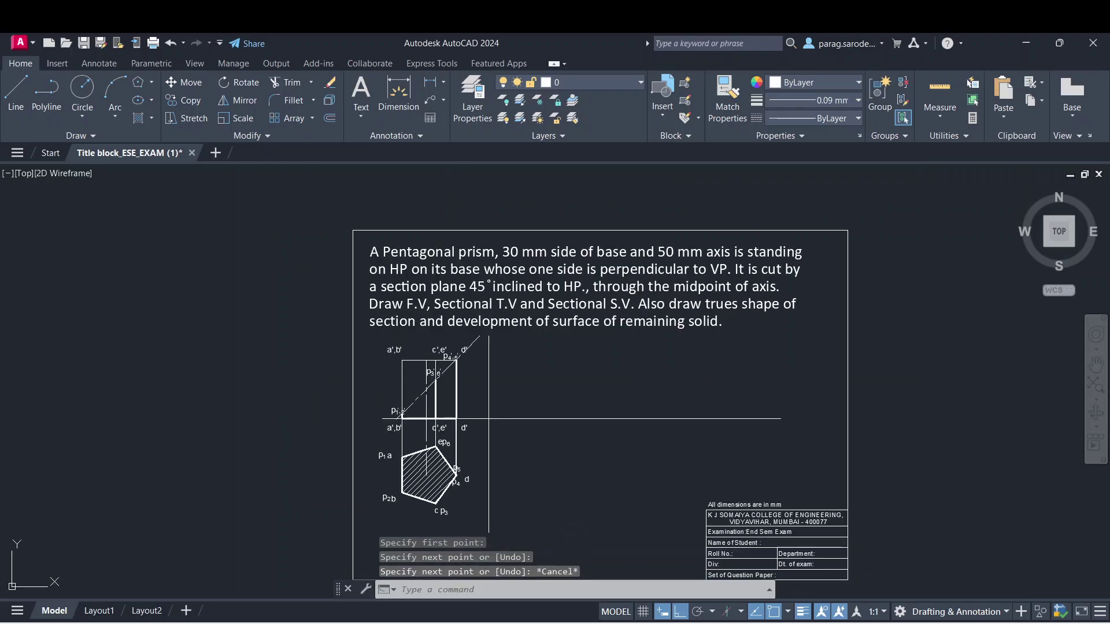
{"action": "middle_click_drag", "start_coordinate": [558, 498], "coordinate": [503, 471]}
{"action": "scroll", "coordinate": [492, 486], "scroll_direction": "up", "scroll_amount": 2}
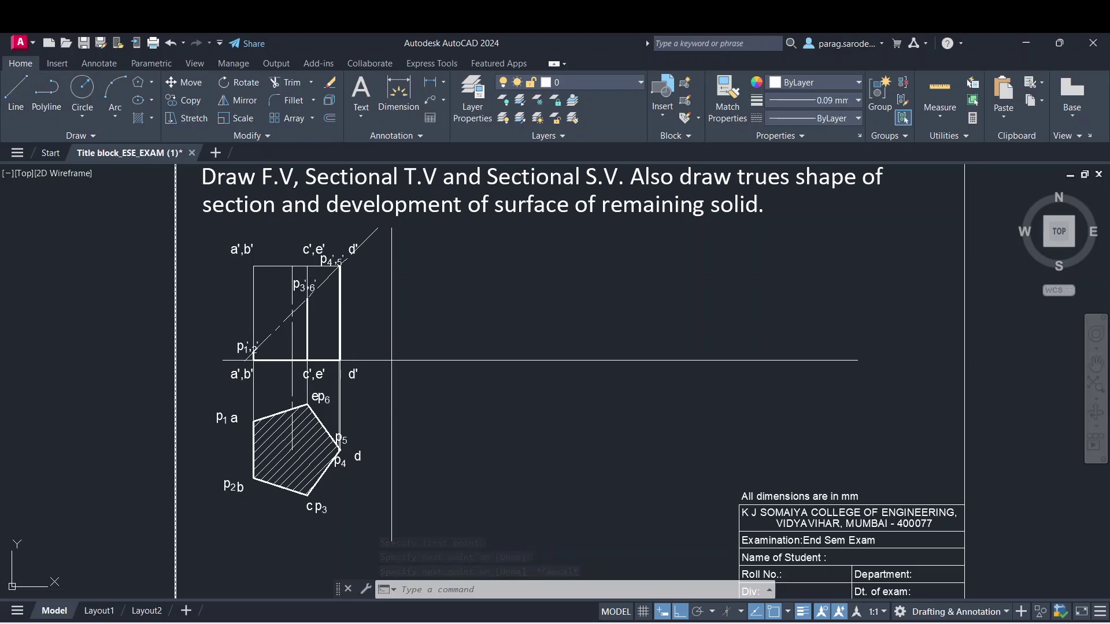
{"action": "left_click", "coordinate": [23, 92]}
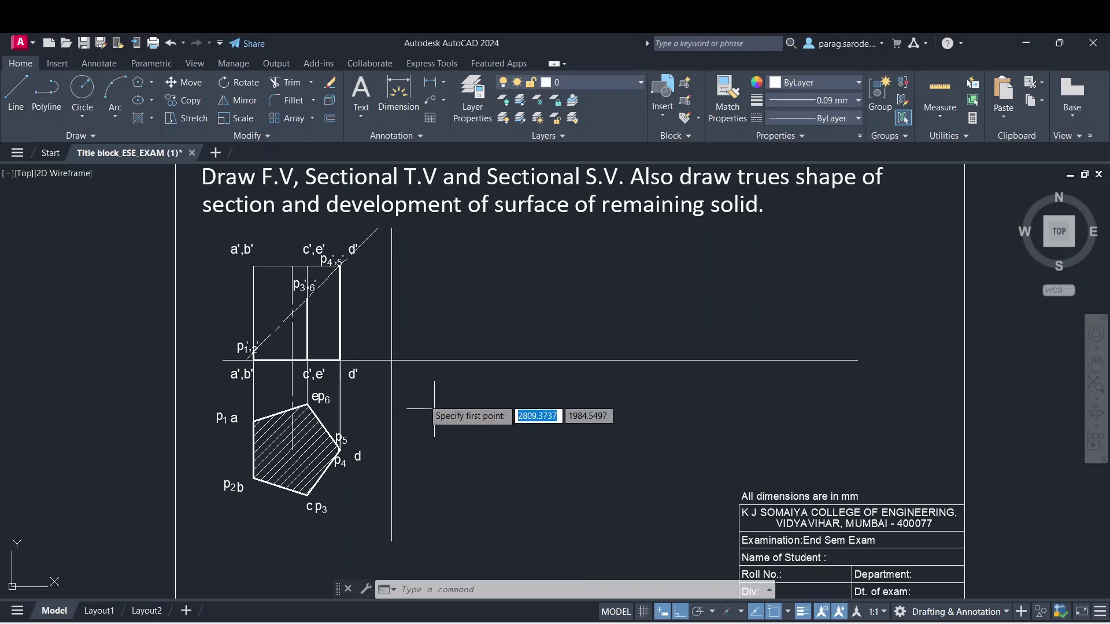
{"action": "left_click", "coordinate": [391, 361]}
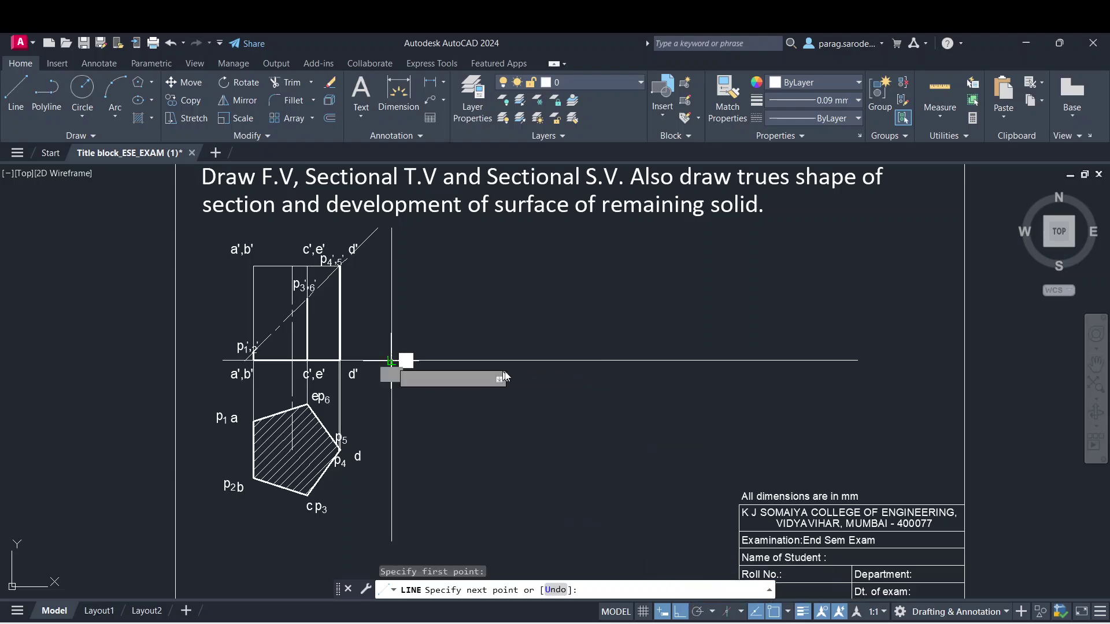
{"action": "key", "text": "Escape"}
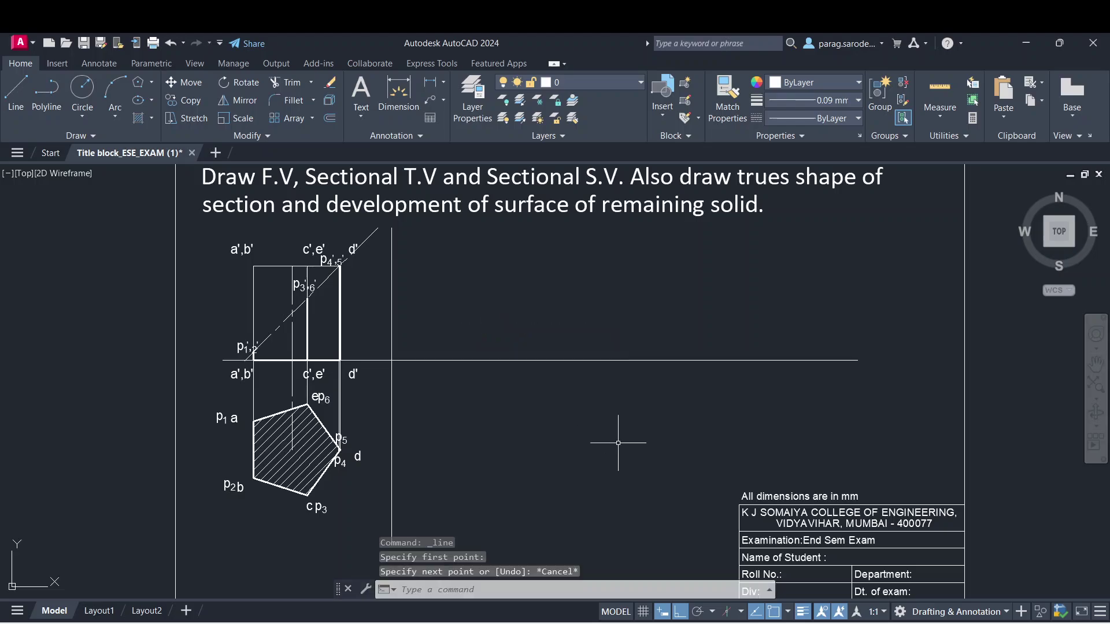
- Turn on polar tracking at 45° and draw a line about 116 mm long sloping down to the right from the reference lines' intersection
{"action": "left_click", "coordinate": [15, 98]}
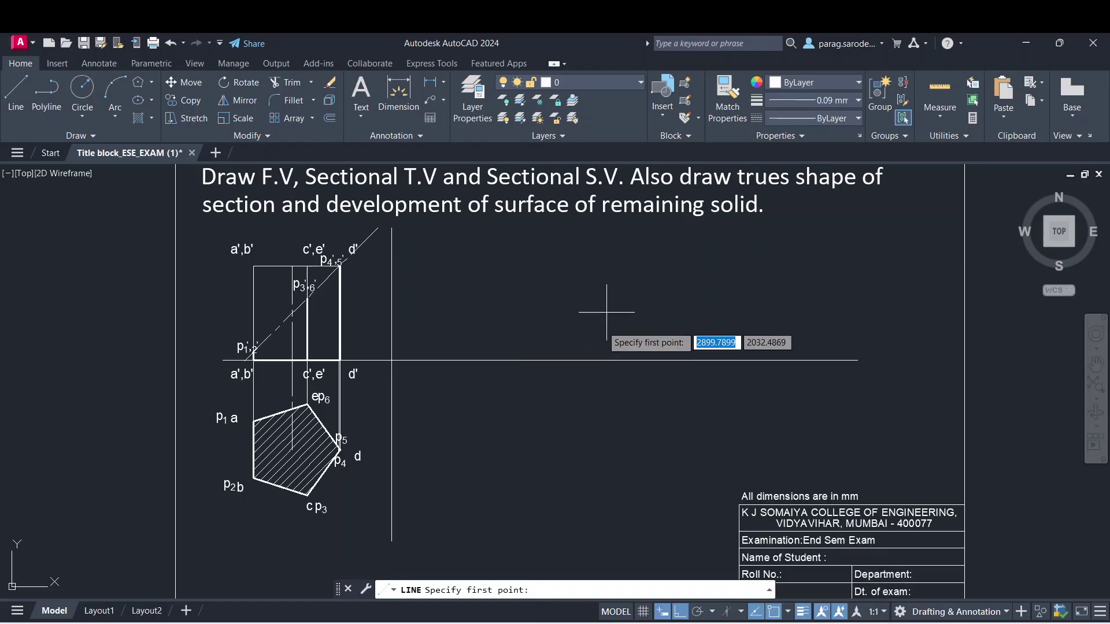
{"action": "left_click", "coordinate": [711, 612]}
{"action": "left_click", "coordinate": [710, 470]}
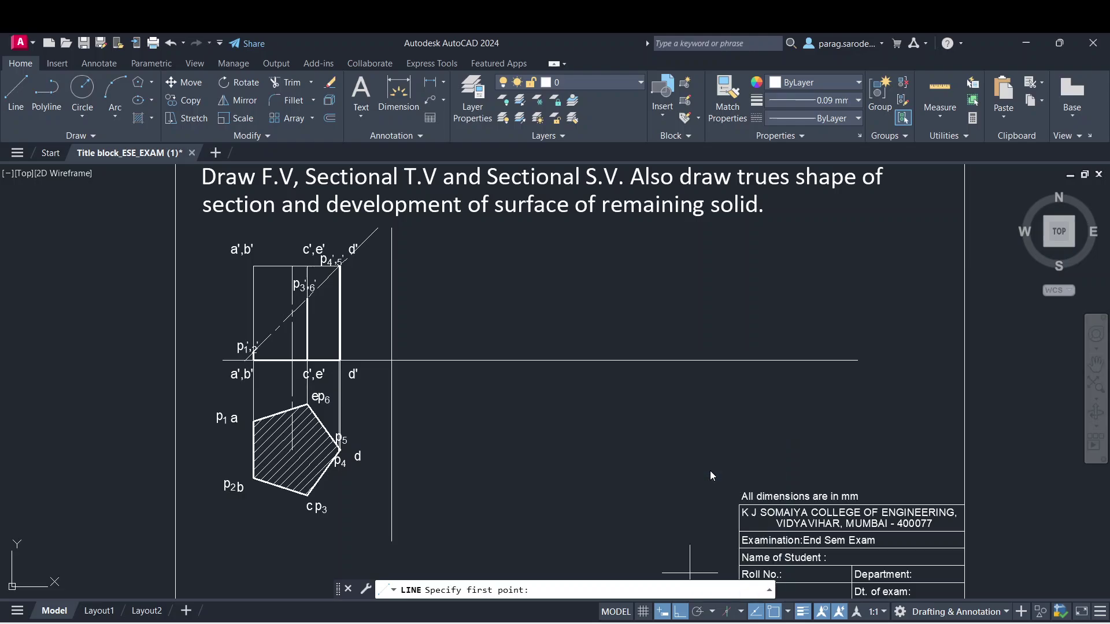
{"action": "left_click", "coordinate": [714, 612]}
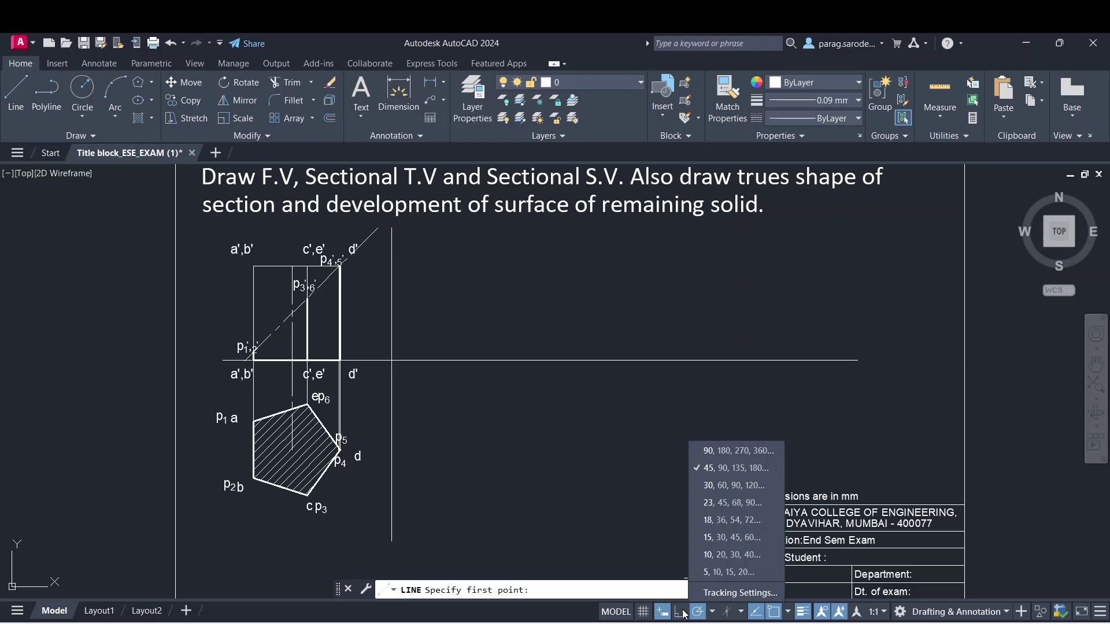
{"action": "left_click", "coordinate": [713, 612]}
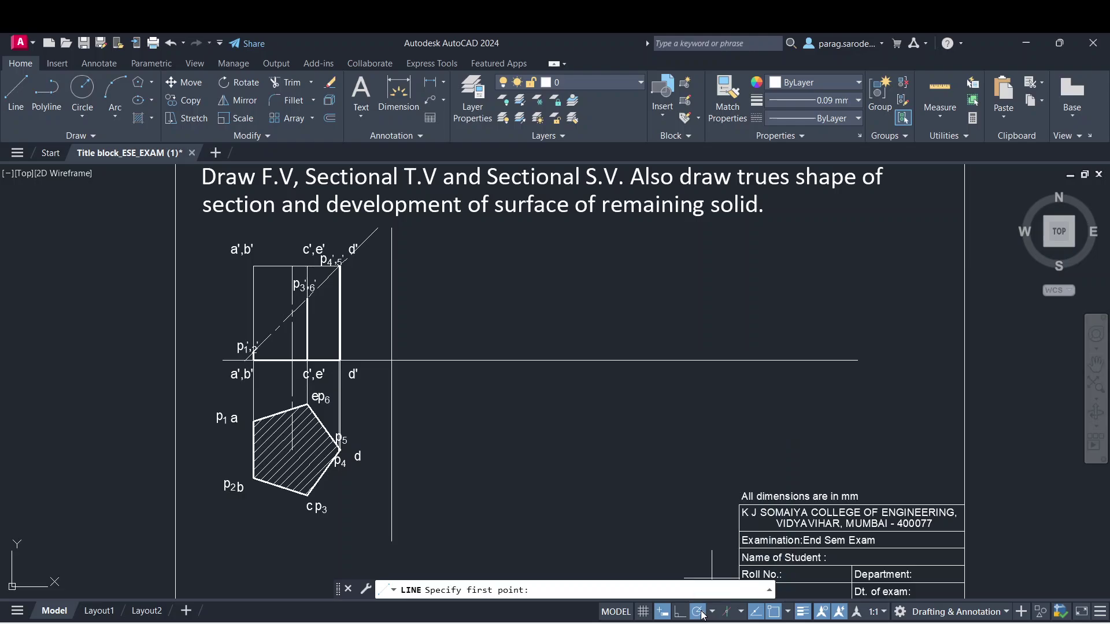
{"action": "left_click", "coordinate": [714, 612]}
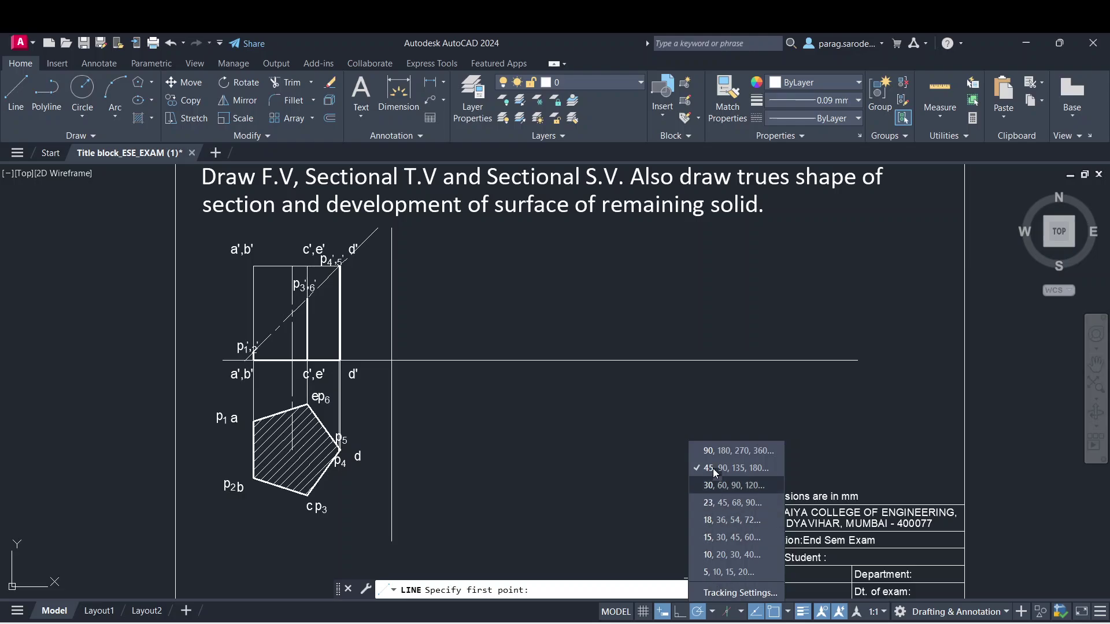
{"action": "left_click", "coordinate": [553, 418]}
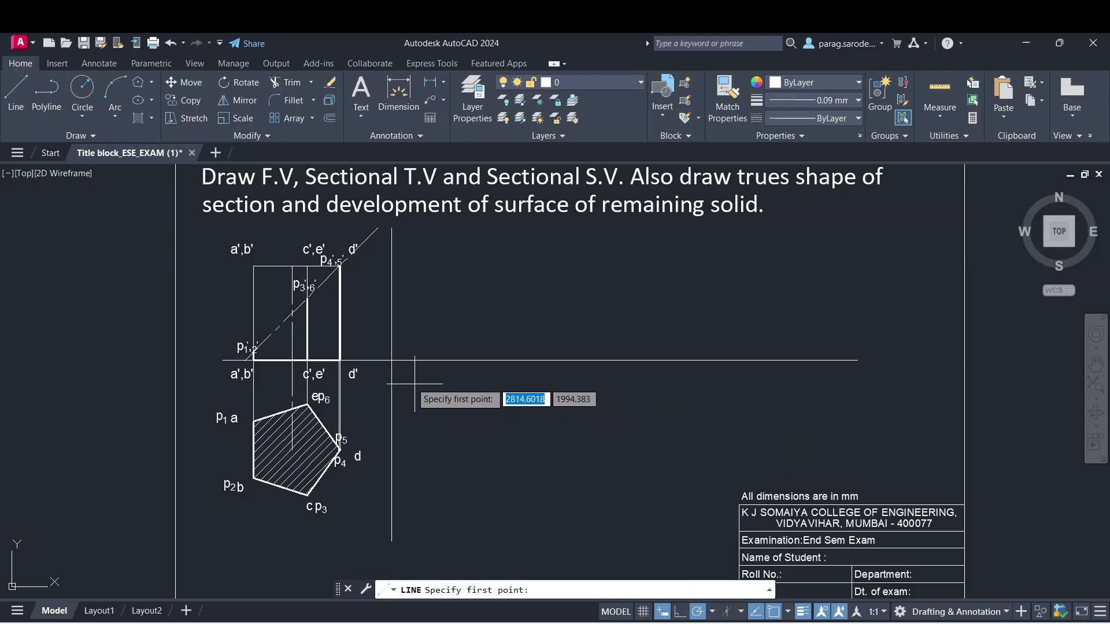
{"action": "left_click", "coordinate": [392, 360]}
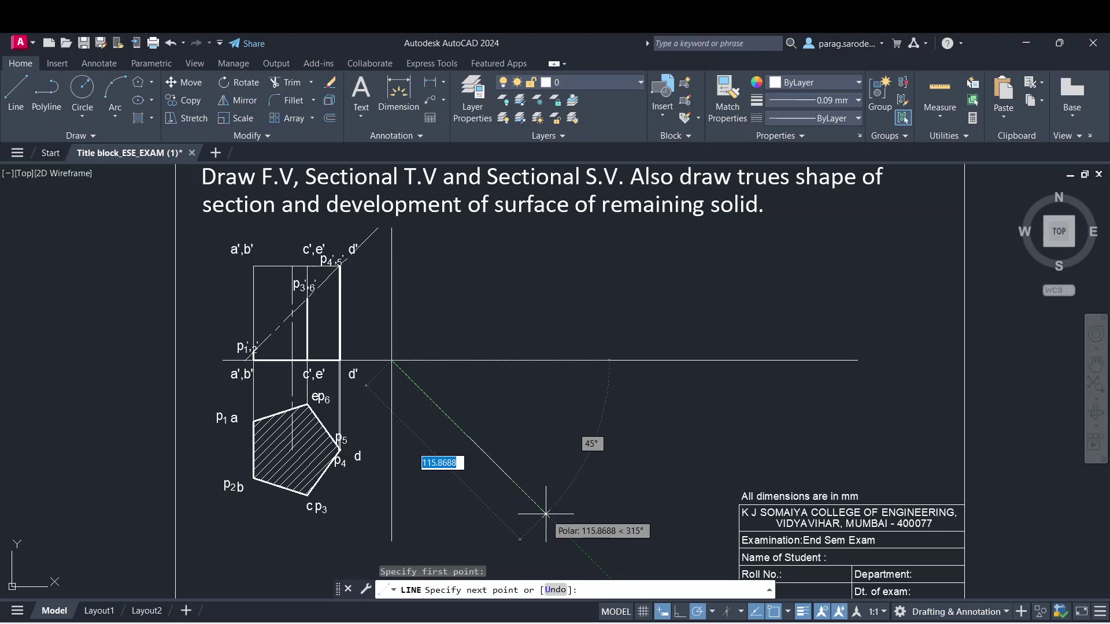
{"action": "left_click", "coordinate": [545, 514]}
{"action": "key", "text": "Escape"}
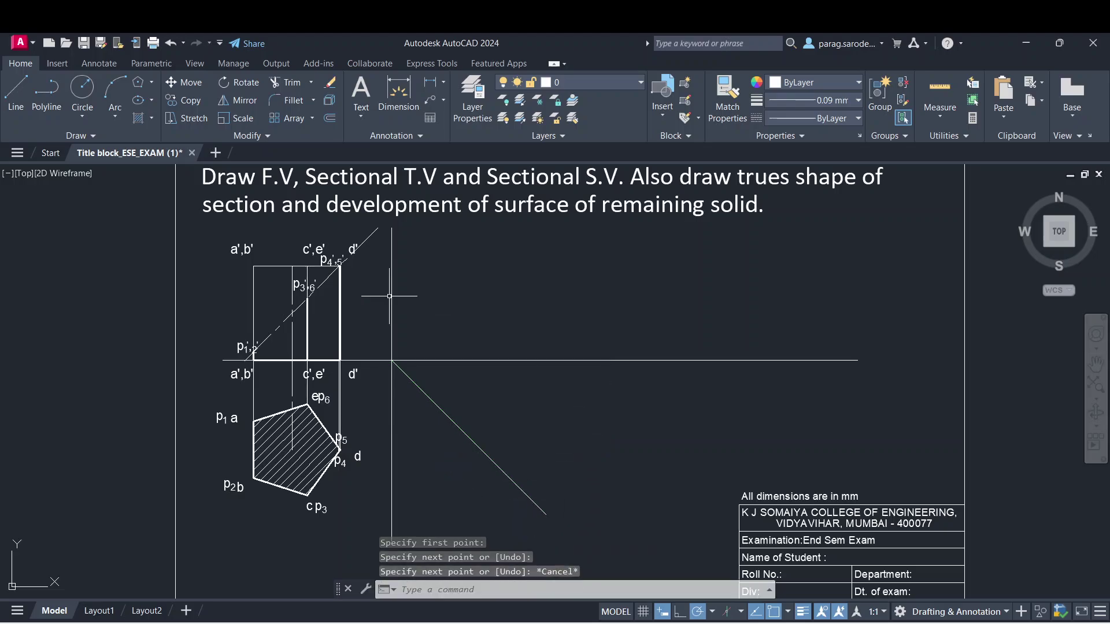
- Draw a horizontal projection line from point p4',5' in the front view to the right, past the vertical reference line
{"action": "left_click", "coordinate": [15, 91]}
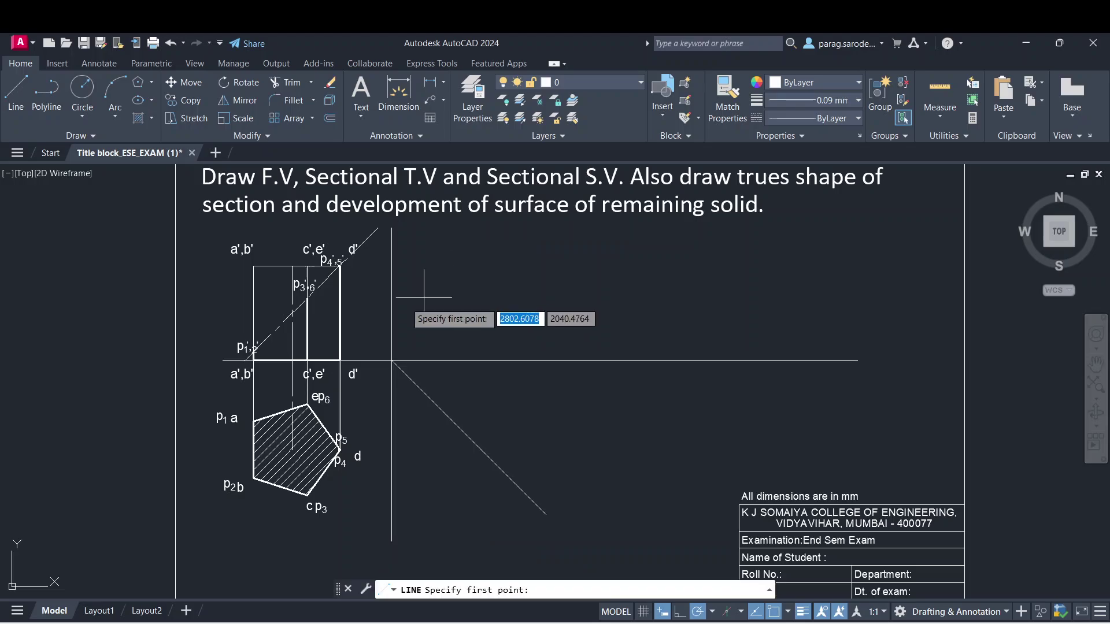
{"action": "scroll", "coordinate": [365, 297], "scroll_direction": "up", "scroll_amount": 4}
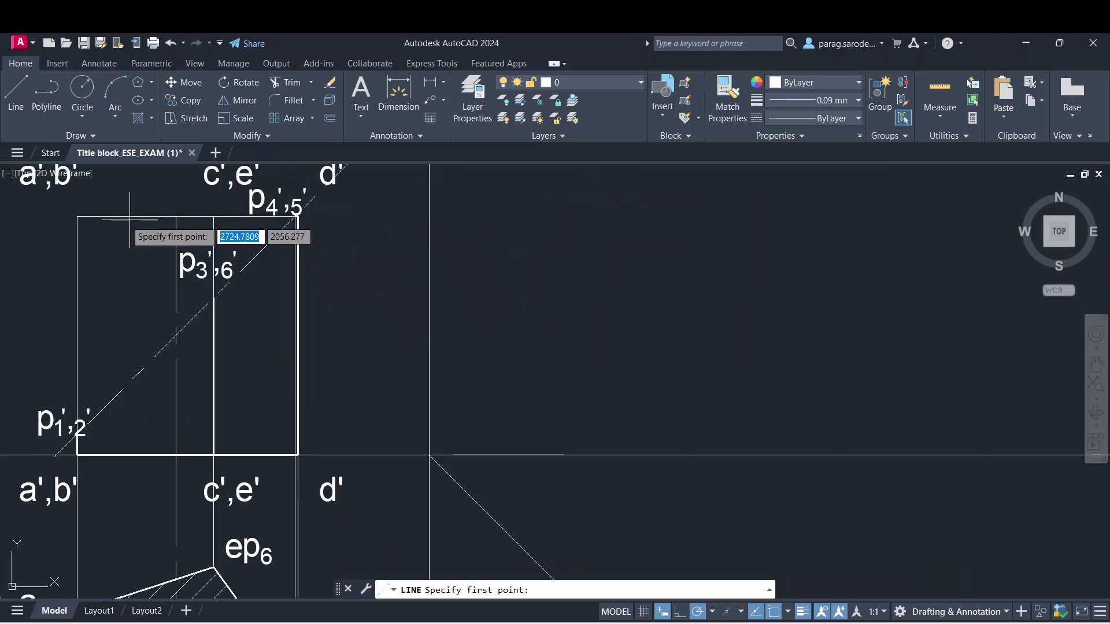
{"action": "scroll", "coordinate": [306, 221], "scroll_direction": "up", "scroll_amount": 2}
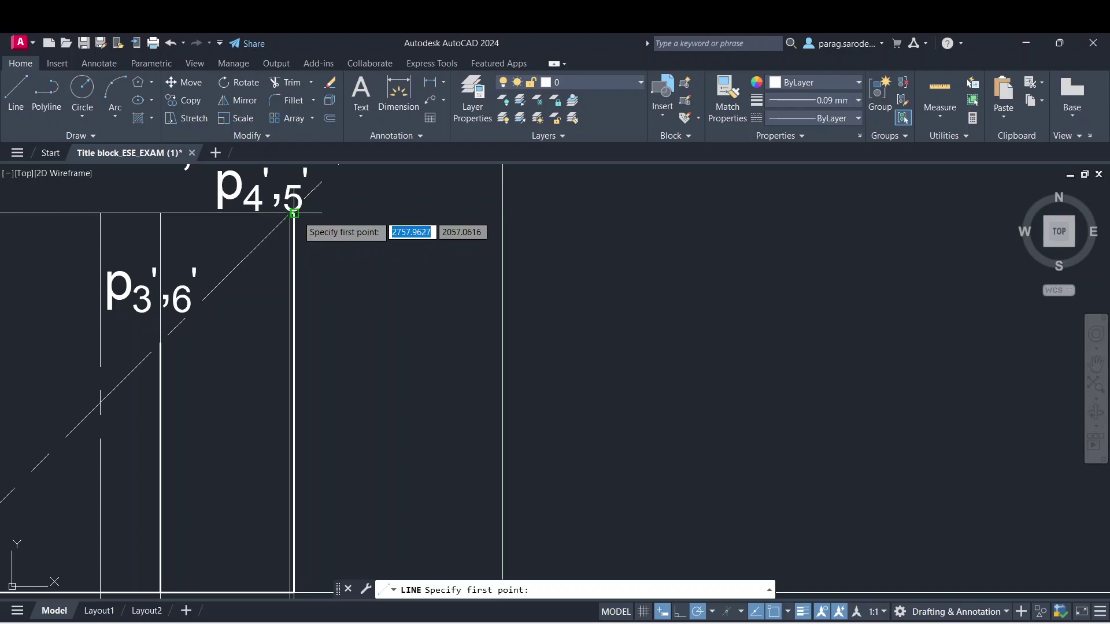
{"action": "left_click", "coordinate": [290, 214]}
{"action": "scroll", "coordinate": [850, 222], "scroll_direction": "down", "scroll_amount": 2}
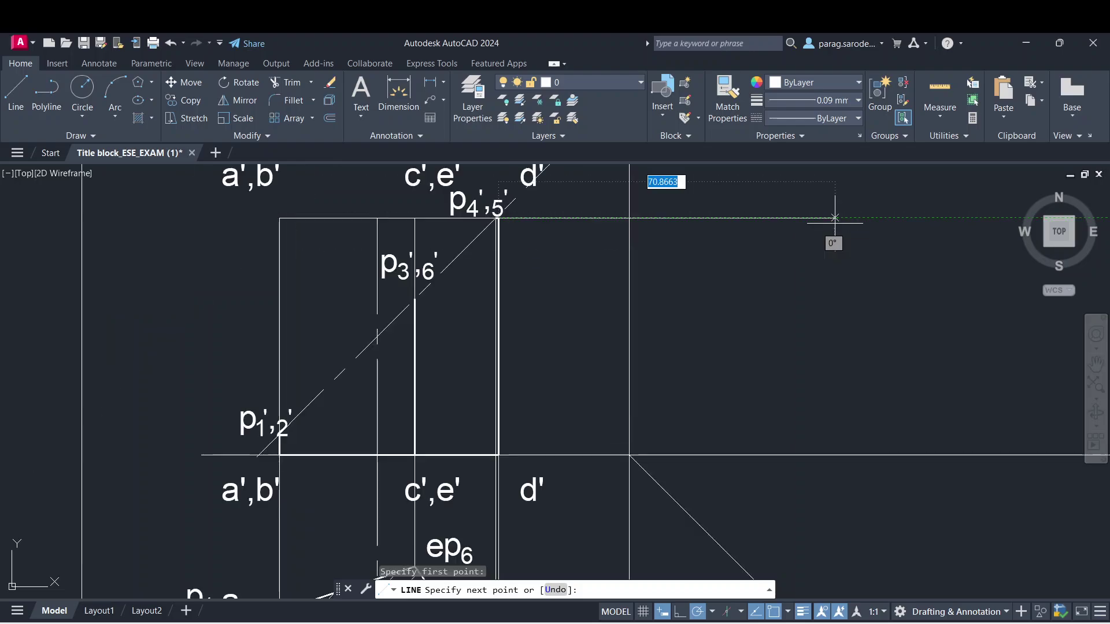
{"action": "left_click", "coordinate": [909, 217]}
{"action": "key", "text": "Escape"}
- Draw a horizontal projection line from point p3',6' rightward, ending level with the end of the upper projection line
{"action": "mouse_move", "coordinate": [833, 338]}
{"action": "middle_mouse_down"}
{"action": "mouse_move", "coordinate": [799, 266]}
{"action": "mouse_move", "coordinate": [793, 327]}
{"action": "middle_mouse_up"}
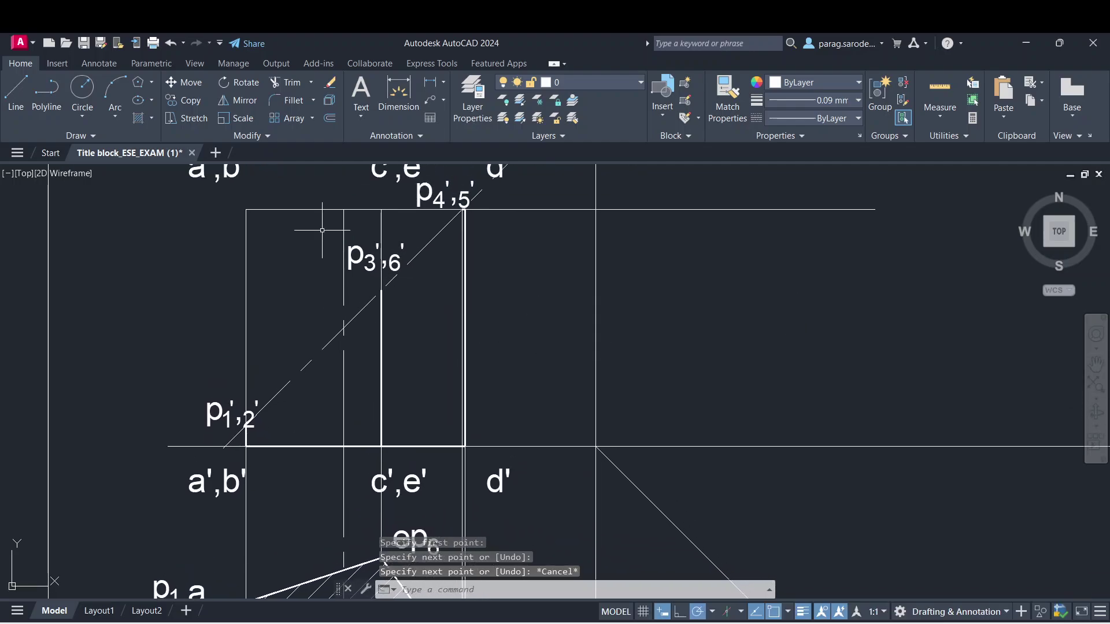
{"action": "left_click", "coordinate": [16, 93]}
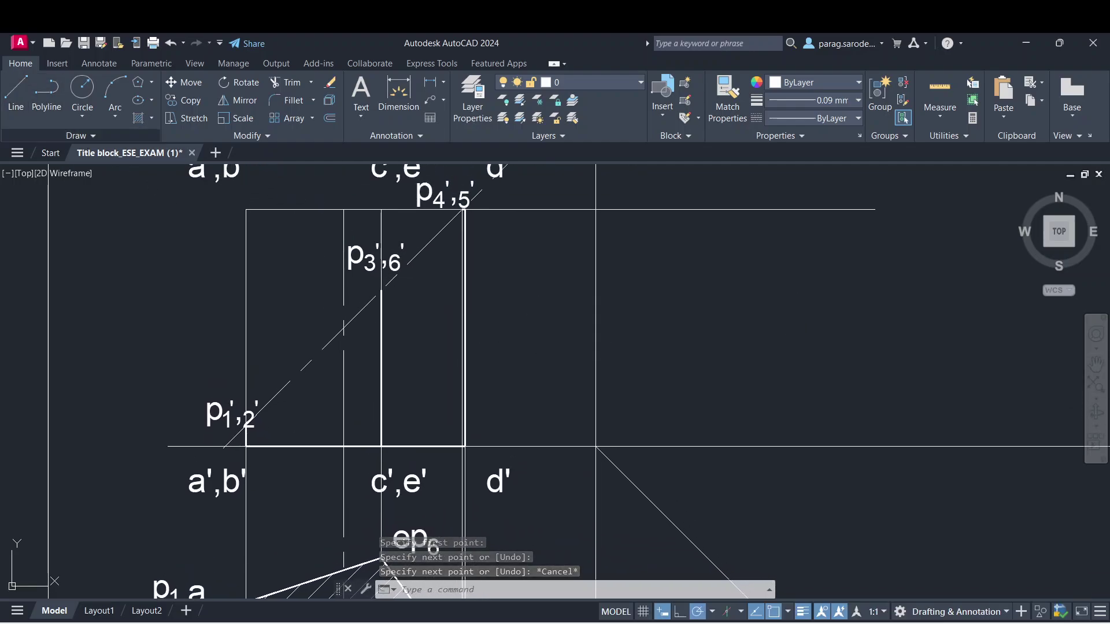
{"action": "left_click", "coordinate": [382, 291]}
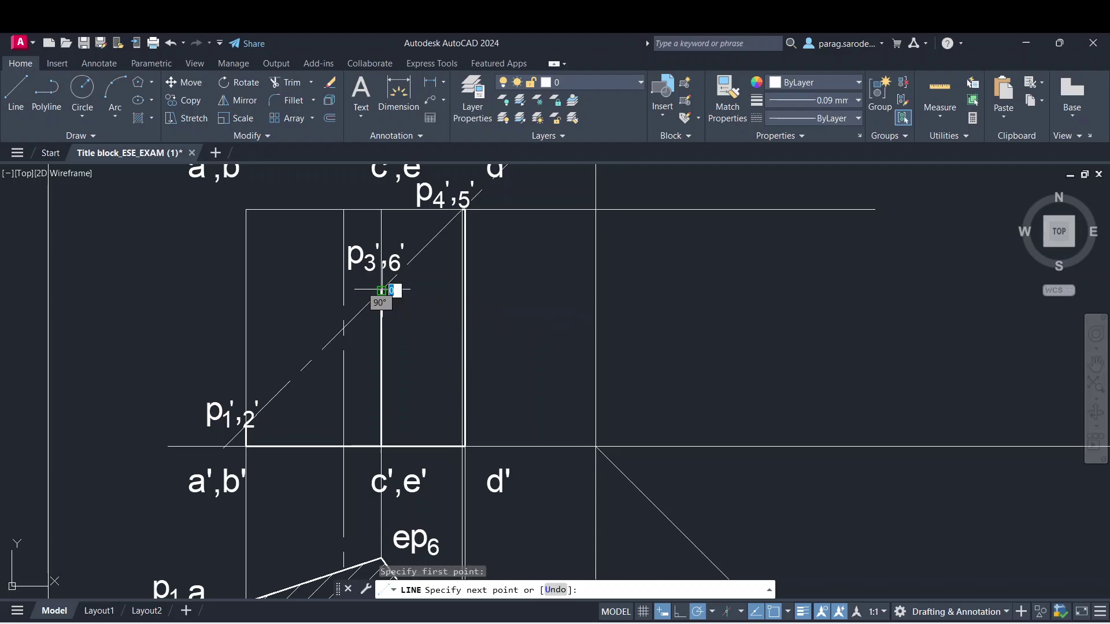
{"action": "left_click", "coordinate": [872, 290]}
{"action": "key", "text": "Escape"}
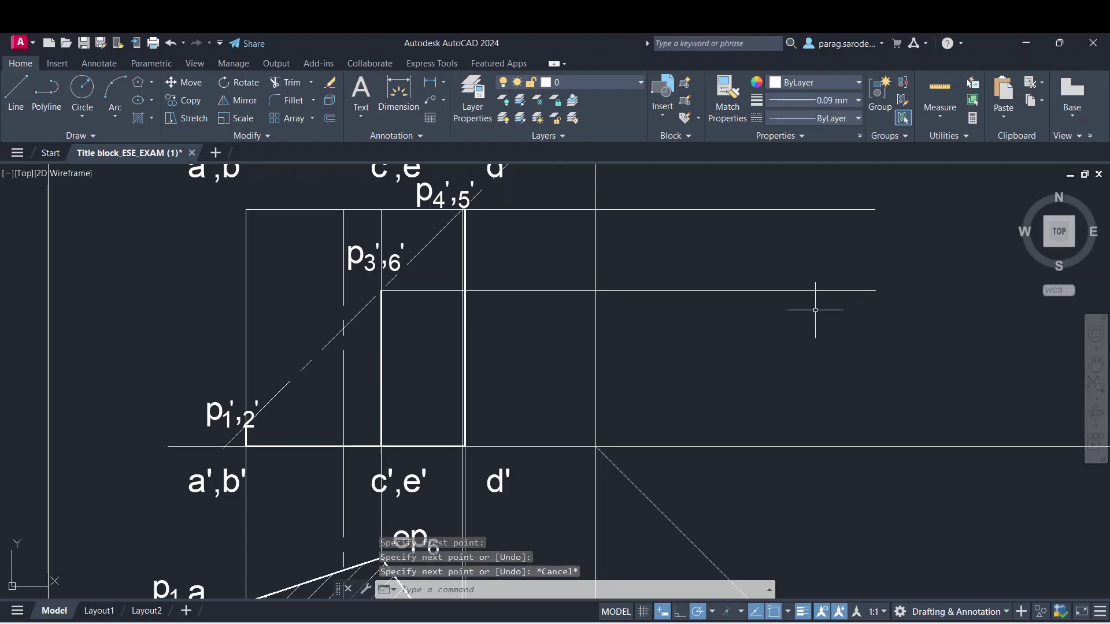
{"action": "left_click", "coordinate": [17, 99]}
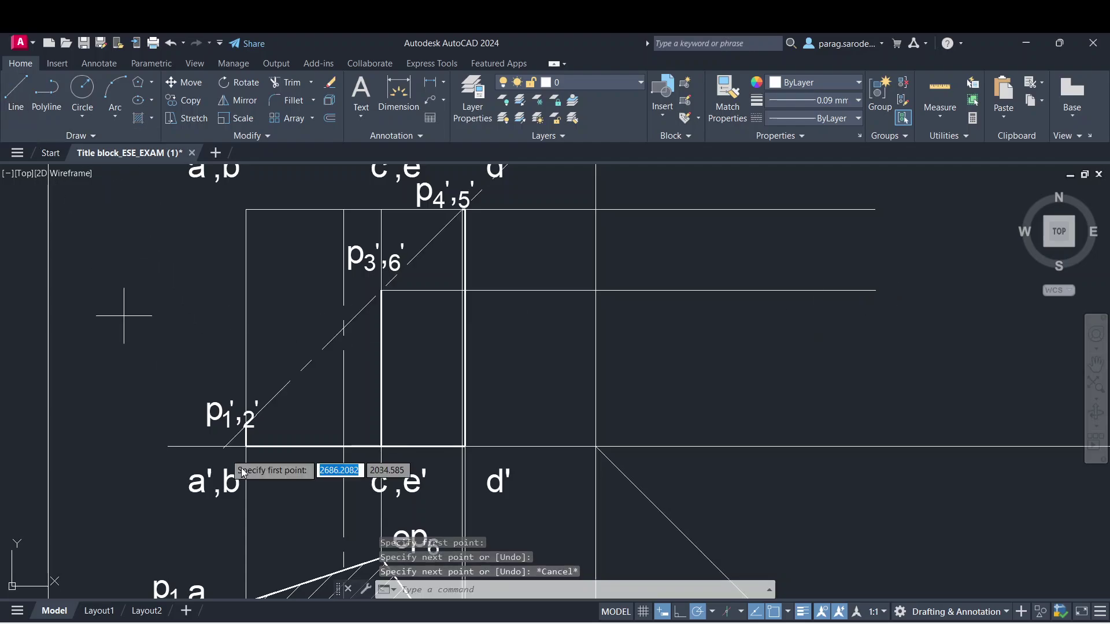
{"action": "scroll", "coordinate": [246, 419], "scroll_direction": "up", "scroll_amount": 4}
{"action": "scroll", "coordinate": [248, 446], "scroll_direction": "up", "scroll_amount": 6}
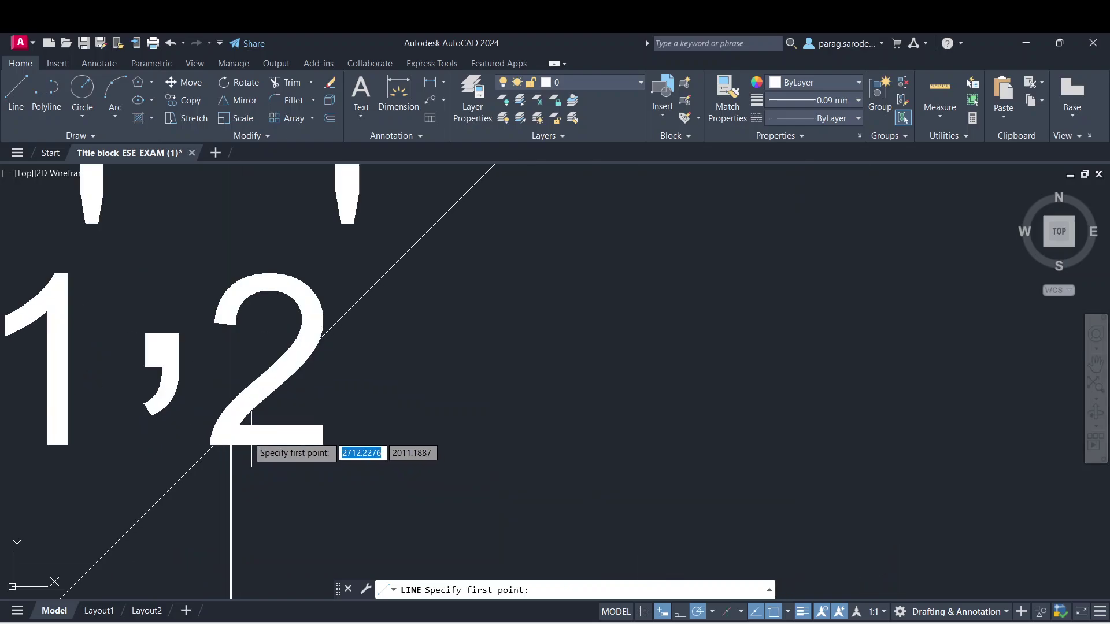
{"action": "key", "text": "Escape"}
- Move the p1',2' label in the front view left, clear of the prism's left edge and the cutting-plane line
{"action": "scroll", "coordinate": [251, 420], "scroll_direction": "down", "scroll_amount": 2}
{"action": "scroll", "coordinate": [185, 413], "scroll_direction": "down", "scroll_amount": 6}
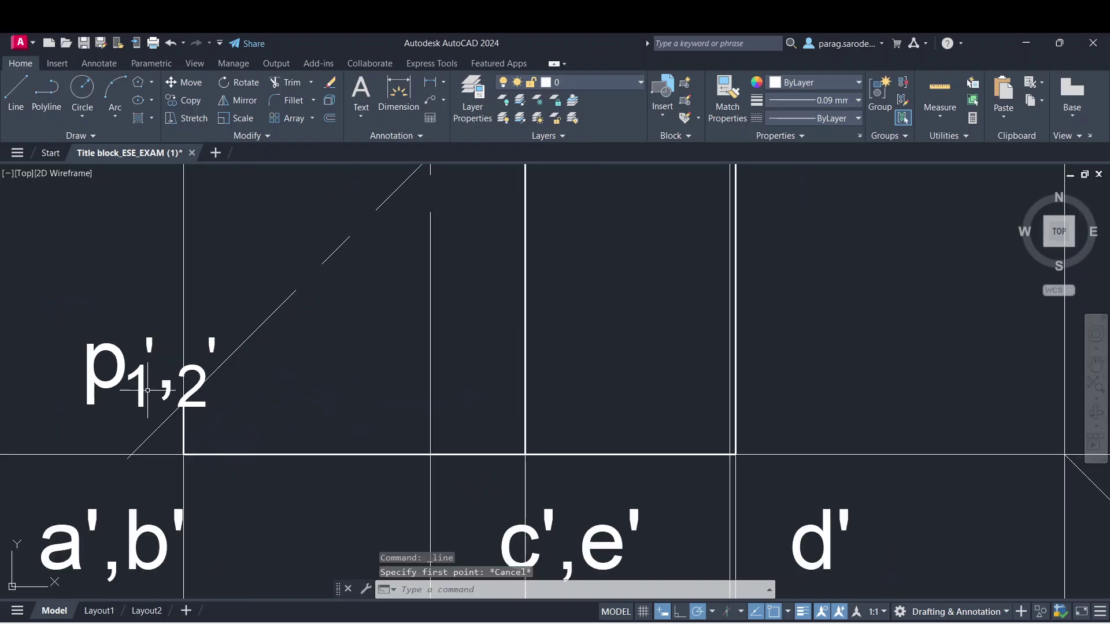
{"action": "left_click", "coordinate": [129, 372]}
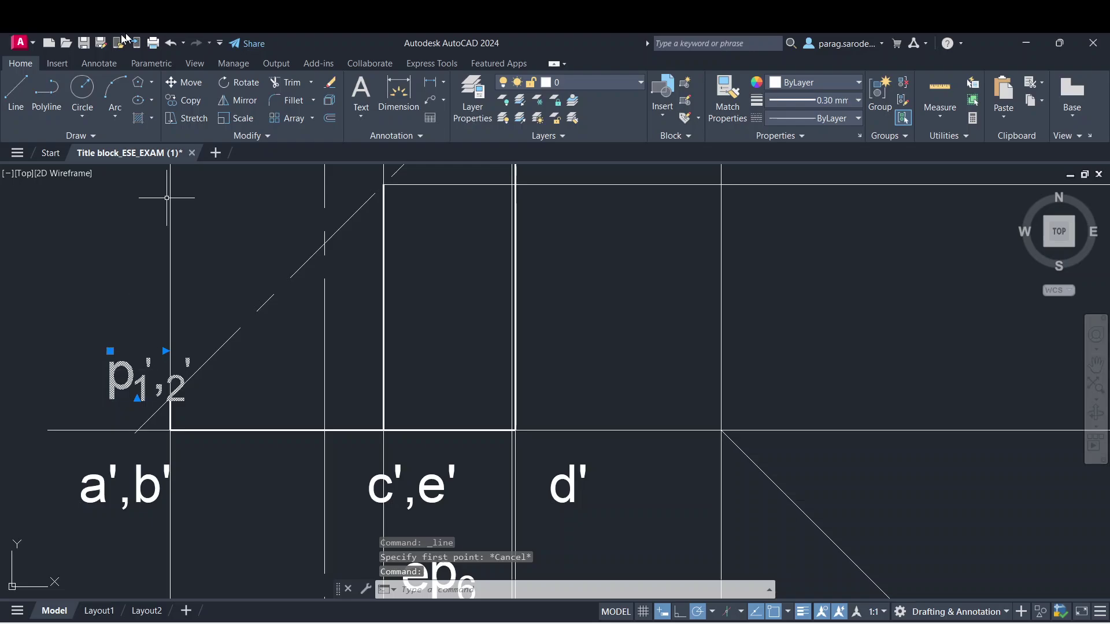
{"action": "left_click", "coordinate": [184, 82]}
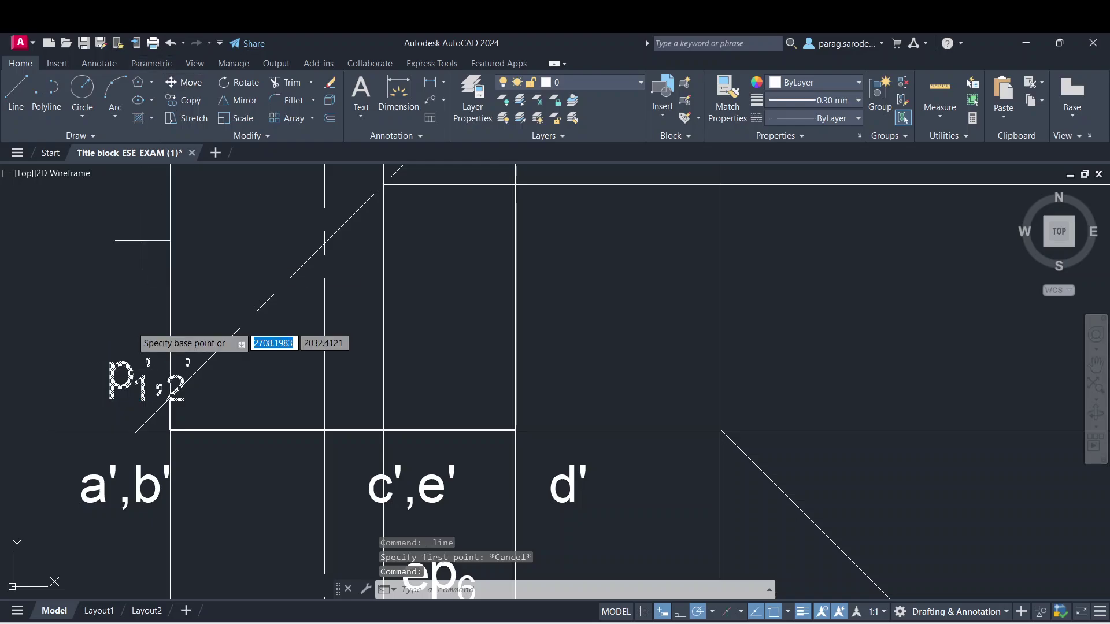
{"action": "left_click", "coordinate": [122, 393]}
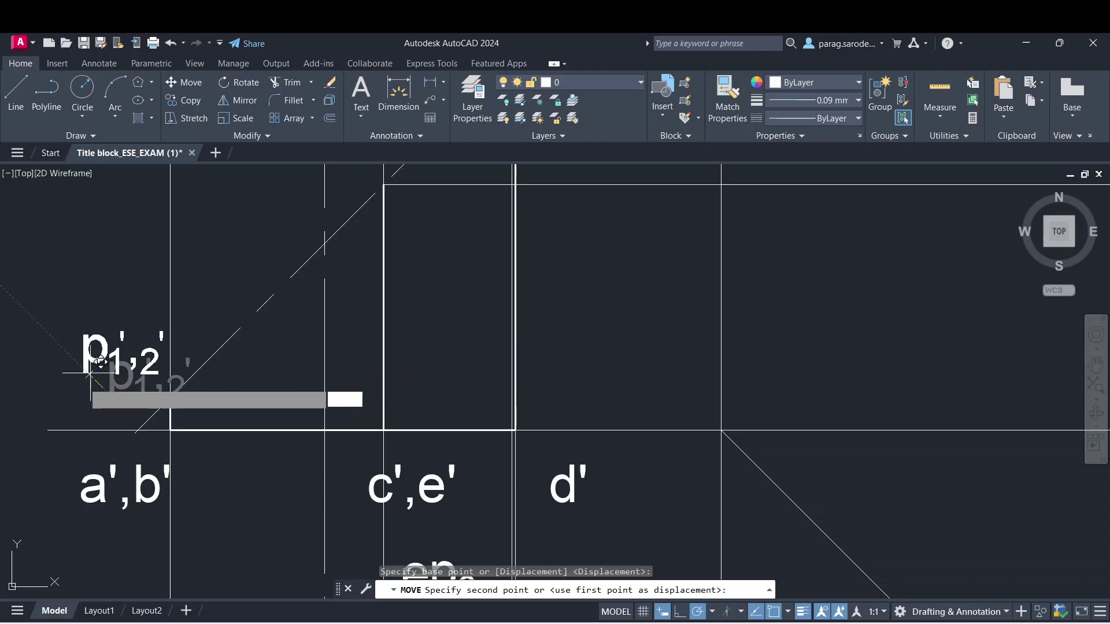
{"action": "left_click", "coordinate": [81, 390]}
{"action": "key", "text": "Escape"}
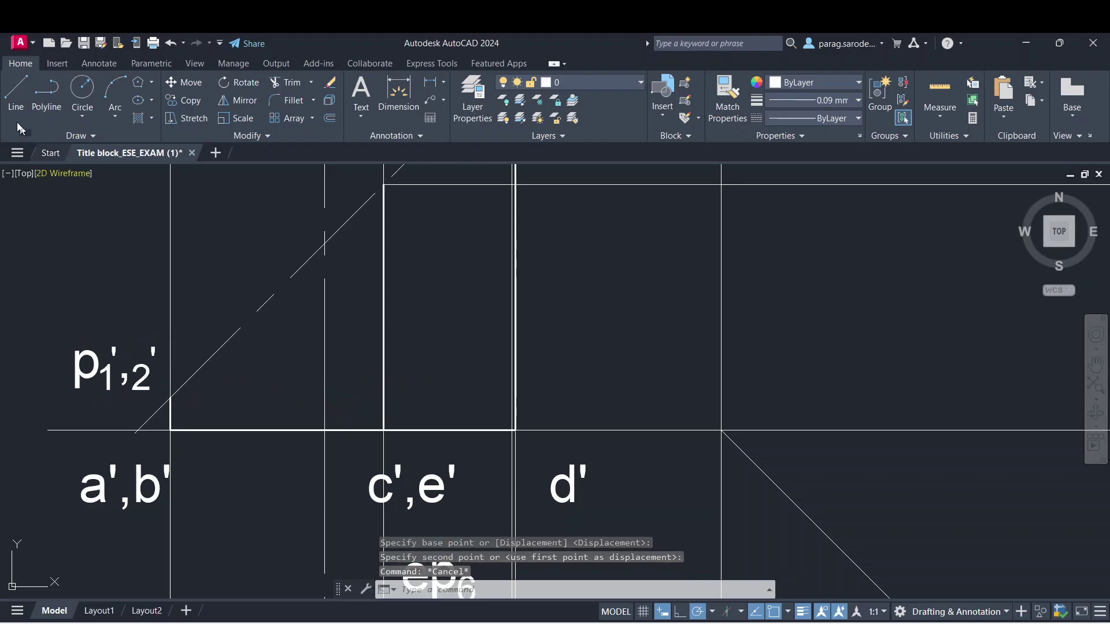
- Draw a horizontal projection line about 134 mm long from point p1',2' rightward, past the vertical reference line
{"action": "left_click", "coordinate": [15, 96]}
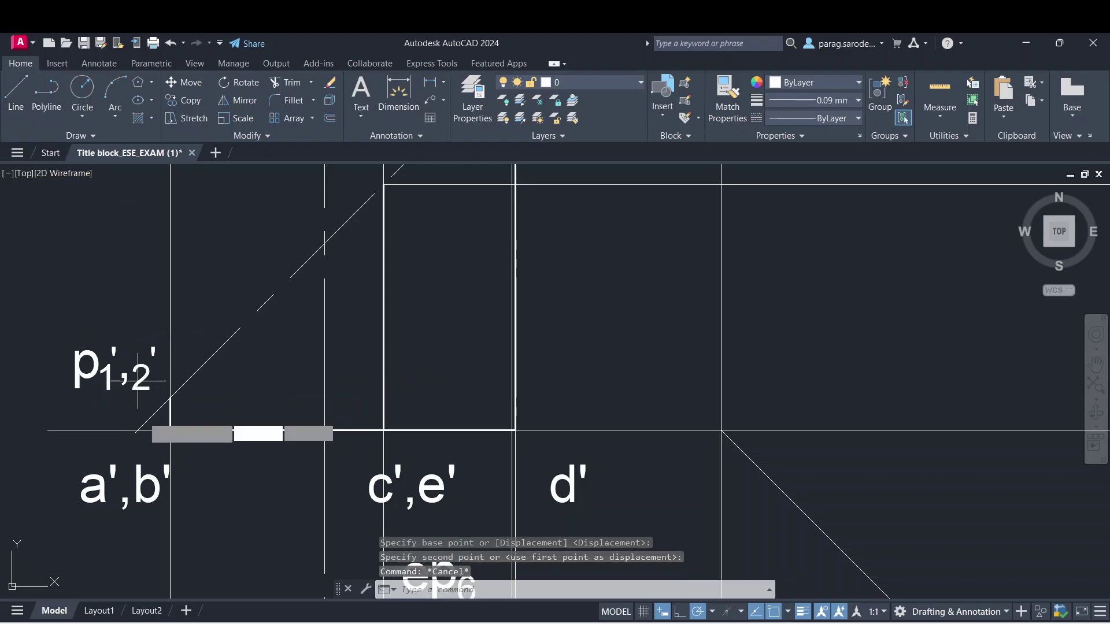
{"action": "left_click", "coordinate": [170, 398]}
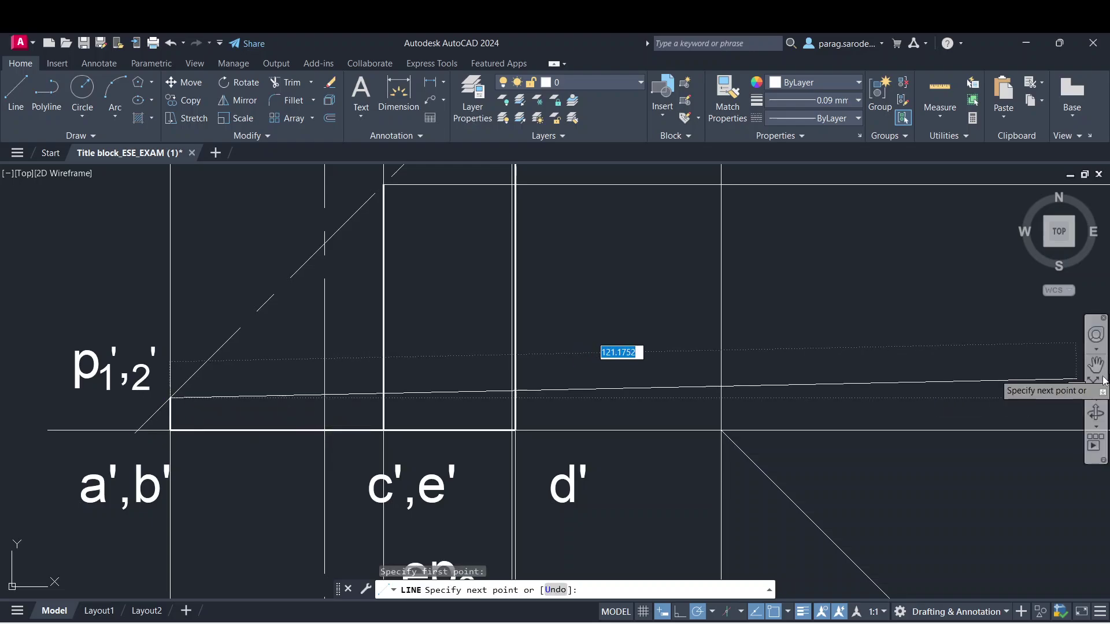
{"action": "middle_click_drag", "start_coordinate": [1104, 378], "coordinate": [808, 404]}
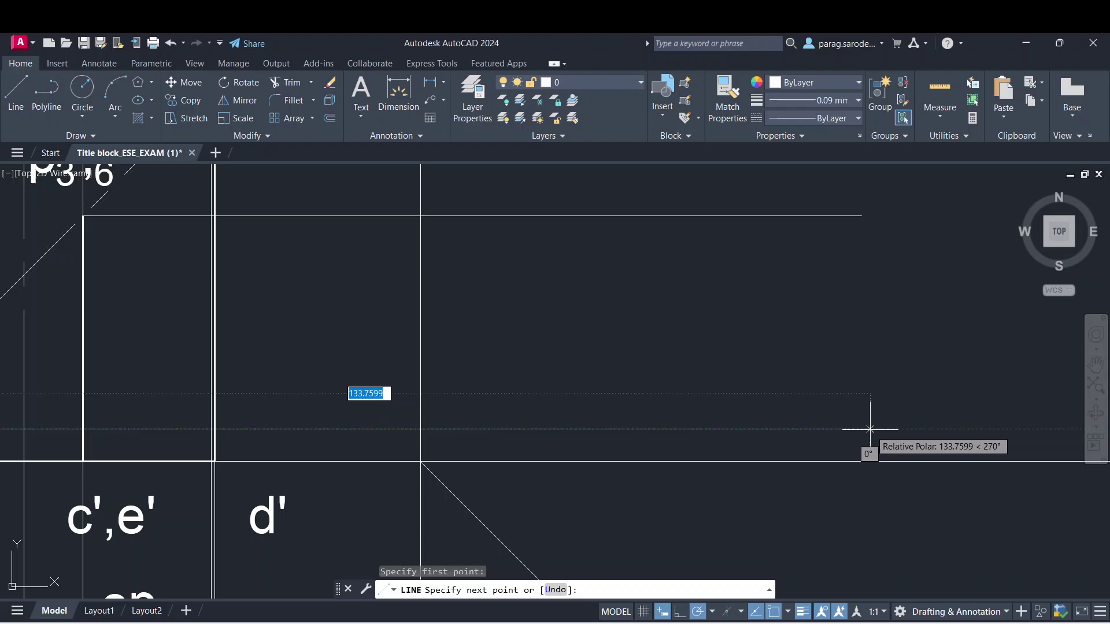
{"action": "left_click", "coordinate": [871, 429]}
{"action": "key", "text": "Escape"}
- Draw a horizontal projection line from point p1 (corner a) of the hatched pentagon in the top view to the 45° line
{"action": "scroll", "coordinate": [706, 424], "scroll_direction": "down", "scroll_amount": 2}
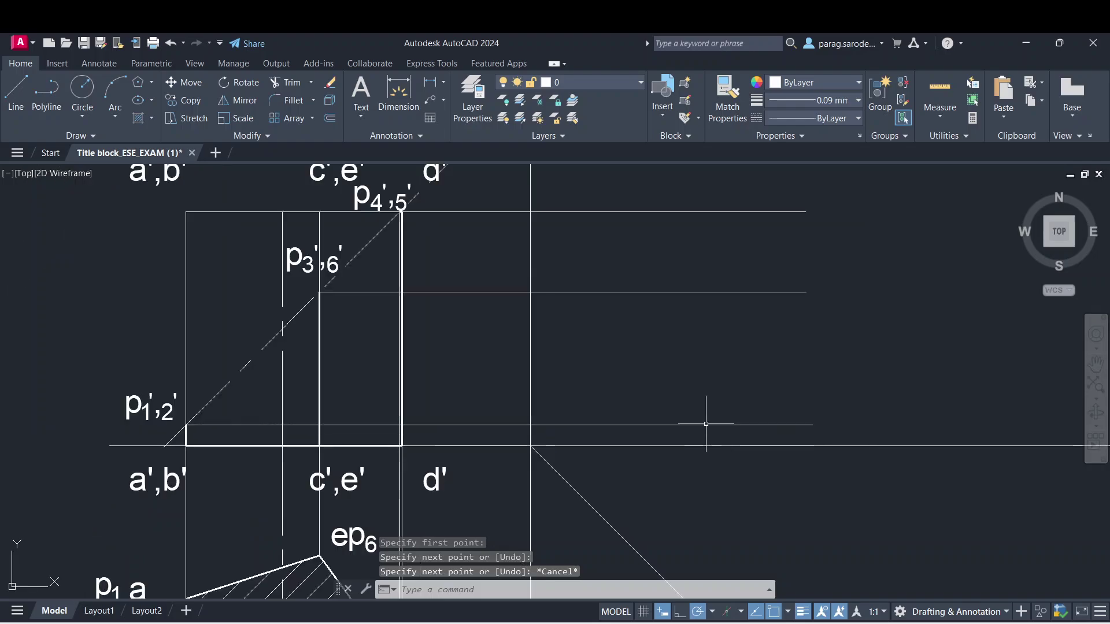
{"action": "middle_click_drag", "start_coordinate": [711, 448], "coordinate": [721, 289]}
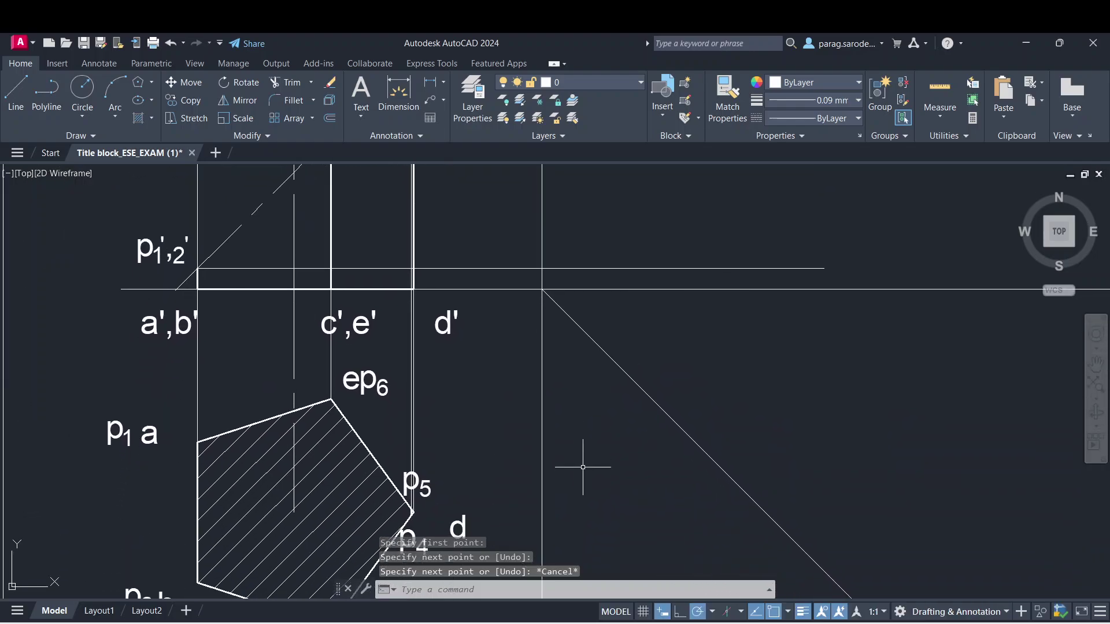
{"action": "middle_click_drag", "start_coordinate": [584, 463], "coordinate": [587, 402]}
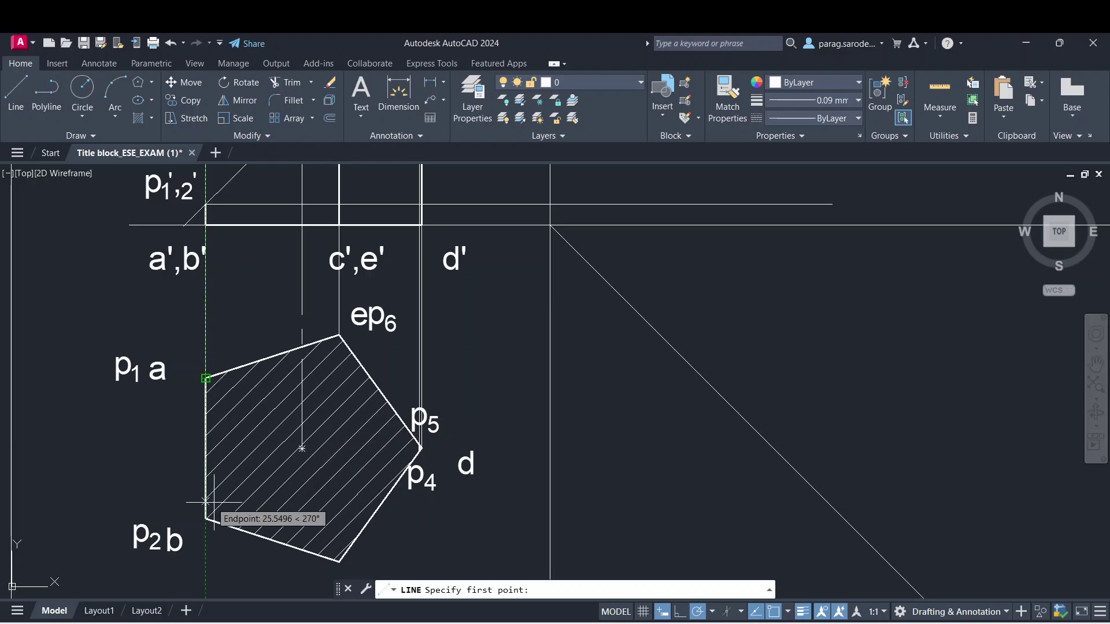
{"action": "middle_click_drag", "start_coordinate": [341, 545], "coordinate": [325, 466]}
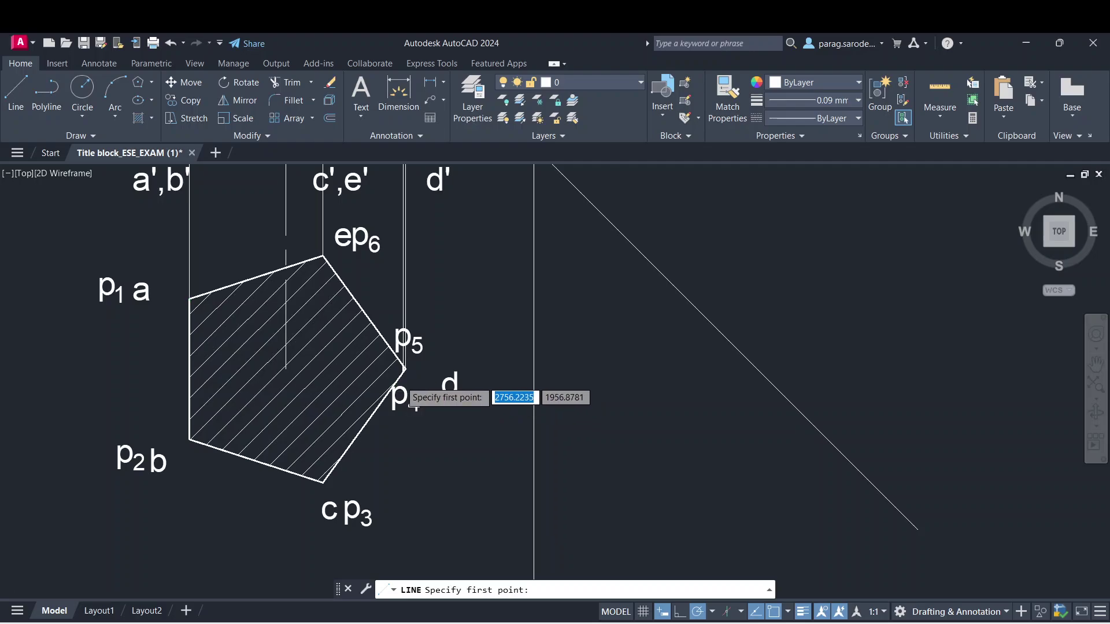
{"action": "scroll", "coordinate": [408, 374], "scroll_direction": "up", "scroll_amount": 4}
{"action": "scroll", "coordinate": [406, 356], "scroll_direction": "up", "scroll_amount": 3}
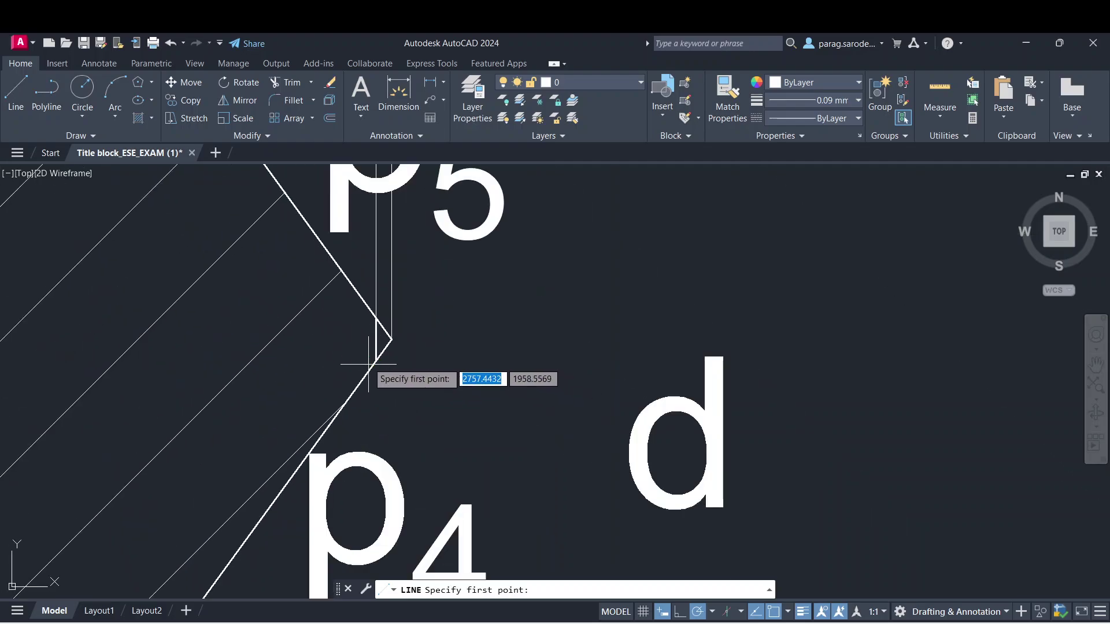
{"action": "scroll", "coordinate": [386, 350], "scroll_direction": "down", "scroll_amount": 3}
{"action": "scroll", "coordinate": [413, 379], "scroll_direction": "down", "scroll_amount": 2}
{"action": "middle_click_drag", "start_coordinate": [411, 379], "coordinate": [456, 379]}
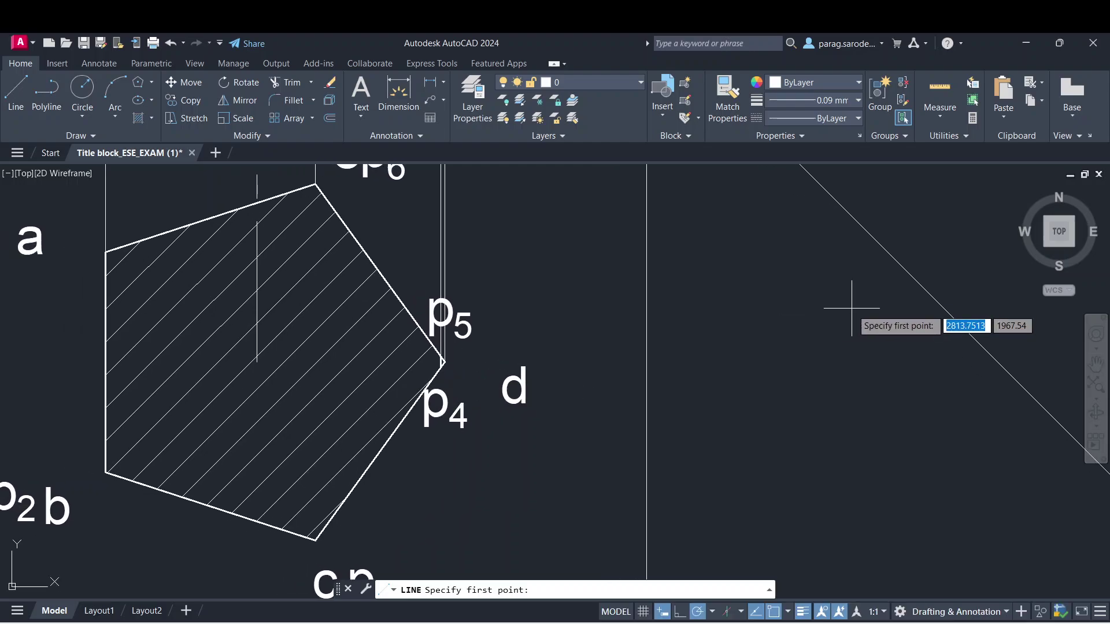
{"action": "middle_click_drag", "start_coordinate": [851, 310], "coordinate": [846, 326]}
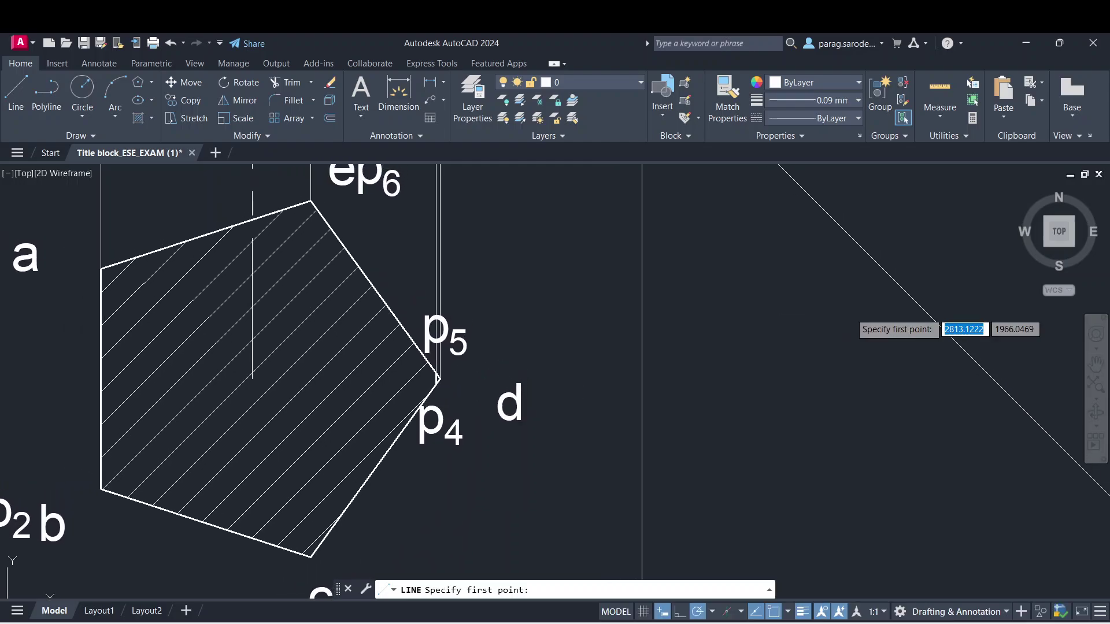
{"action": "left_click", "coordinate": [102, 269]}
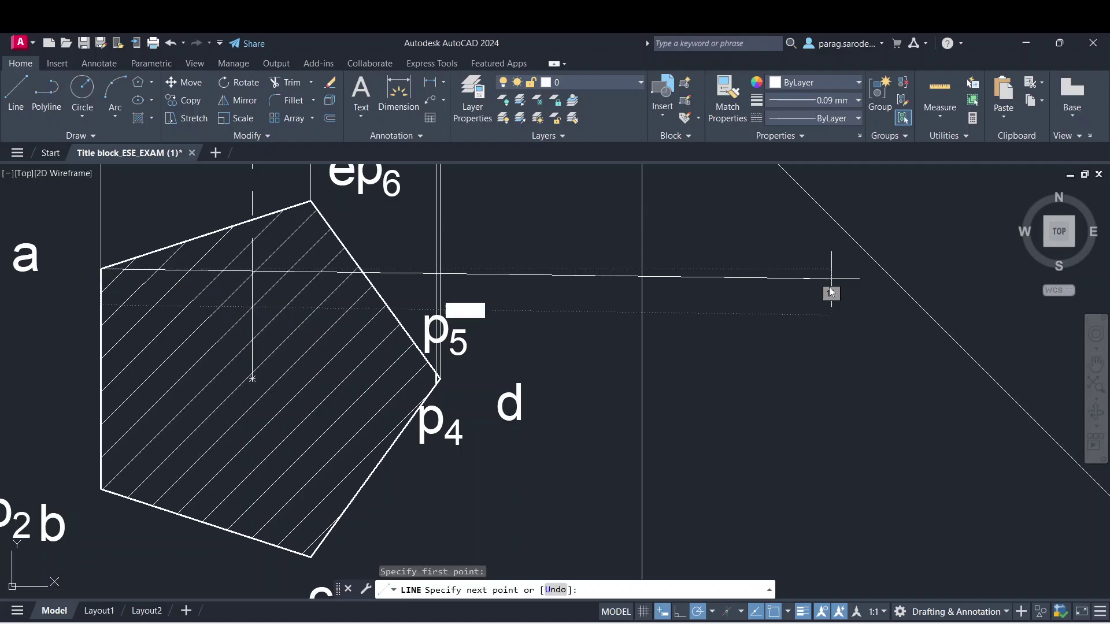
{"action": "middle_click_drag", "start_coordinate": [830, 289], "coordinate": [671, 304]}
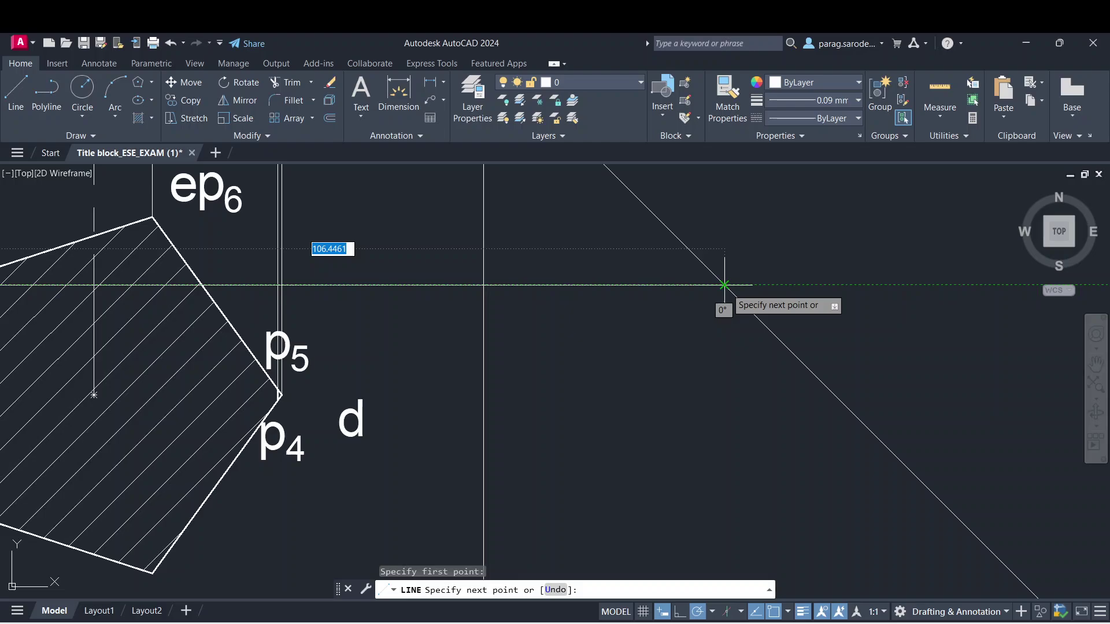
{"action": "middle_click_drag", "start_coordinate": [724, 285], "coordinate": [775, 288]}
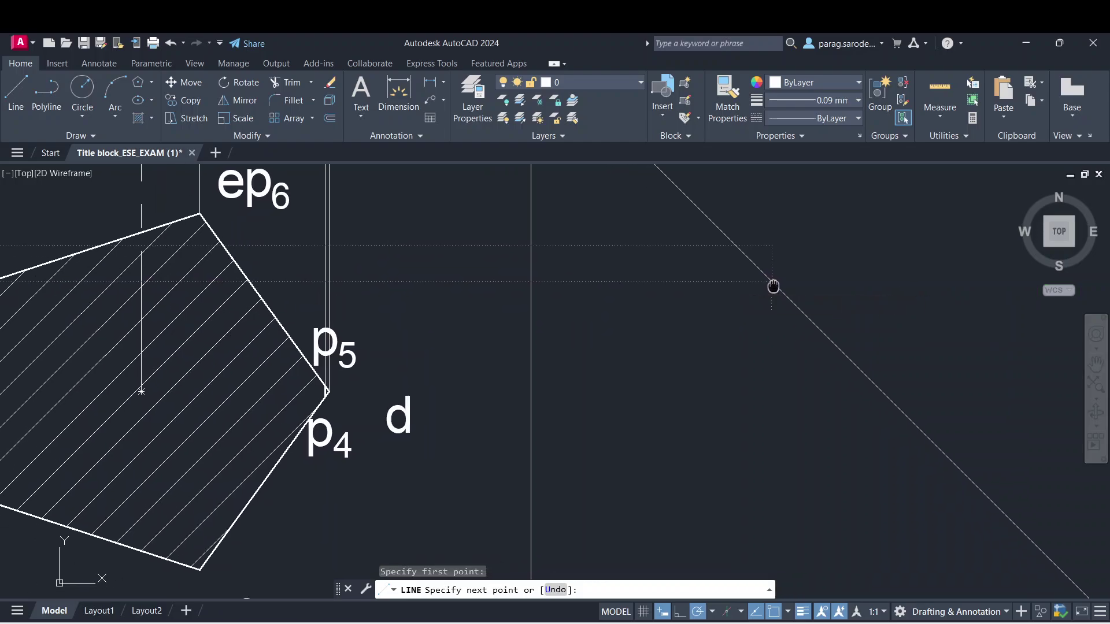
{"action": "left_click", "coordinate": [772, 281]}
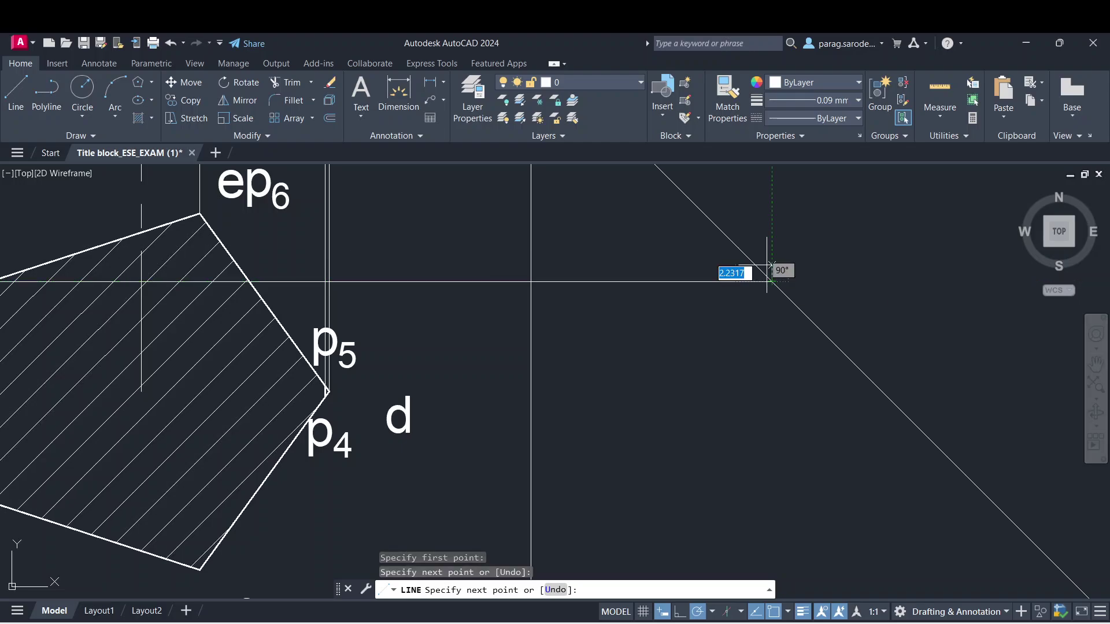
{"action": "key", "text": "Escape"}
- Draw a horizontal projection line from point p2 (corner b) of the top-view pentagon to the 45° line
{"action": "scroll", "coordinate": [749, 387], "scroll_direction": "down", "scroll_amount": 2}
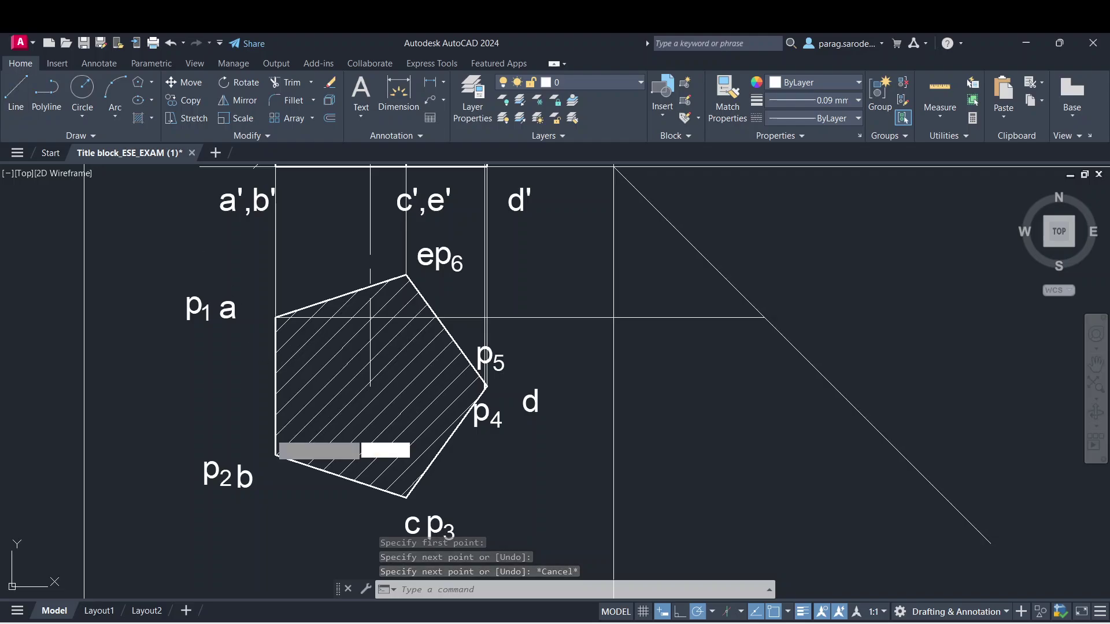
{"action": "key", "text": "Return"}
{"action": "left_click", "coordinate": [276, 455]}
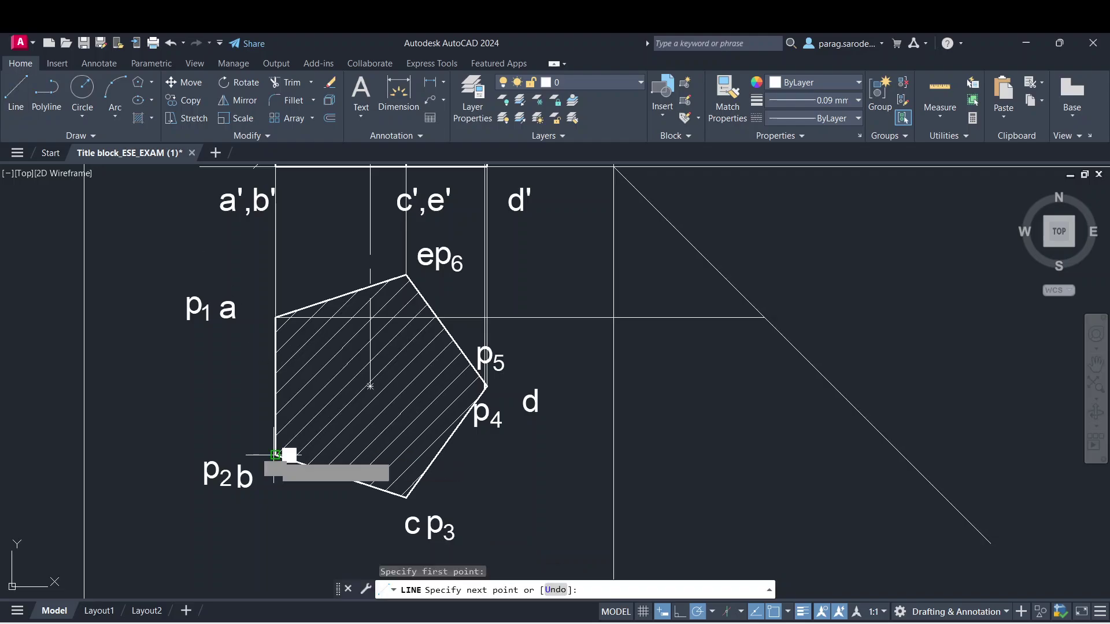
{"action": "left_click", "coordinate": [903, 455]}
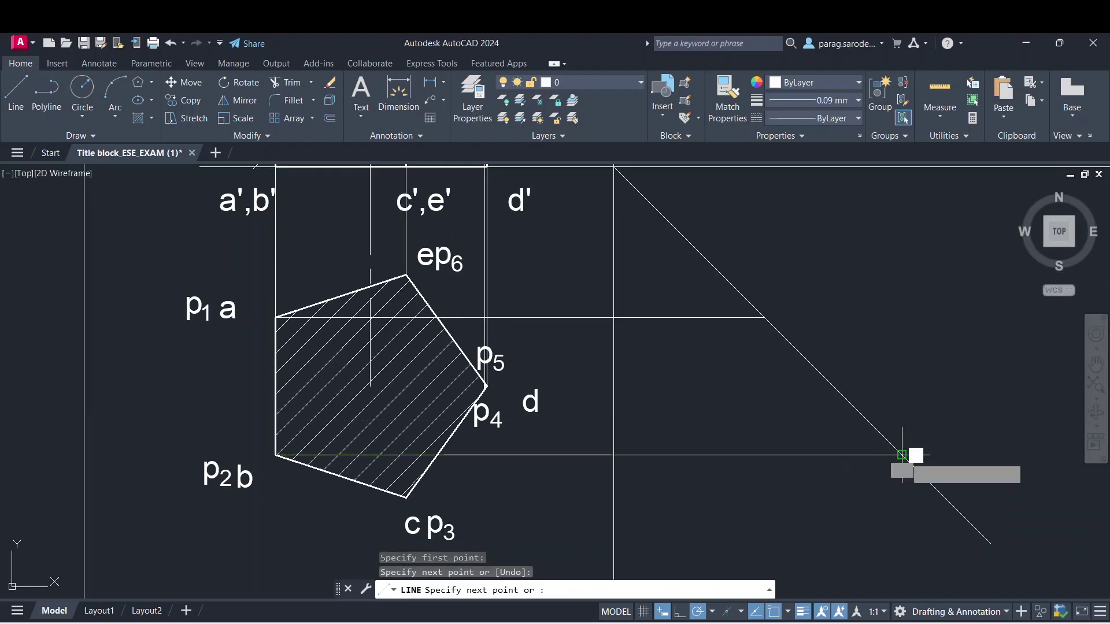
{"action": "key", "text": "Escape"}
- Draw a horizontal projection line from point p6 (corner e) of the top-view pentagon to the 45° line
{"action": "left_click", "coordinate": [16, 88]}
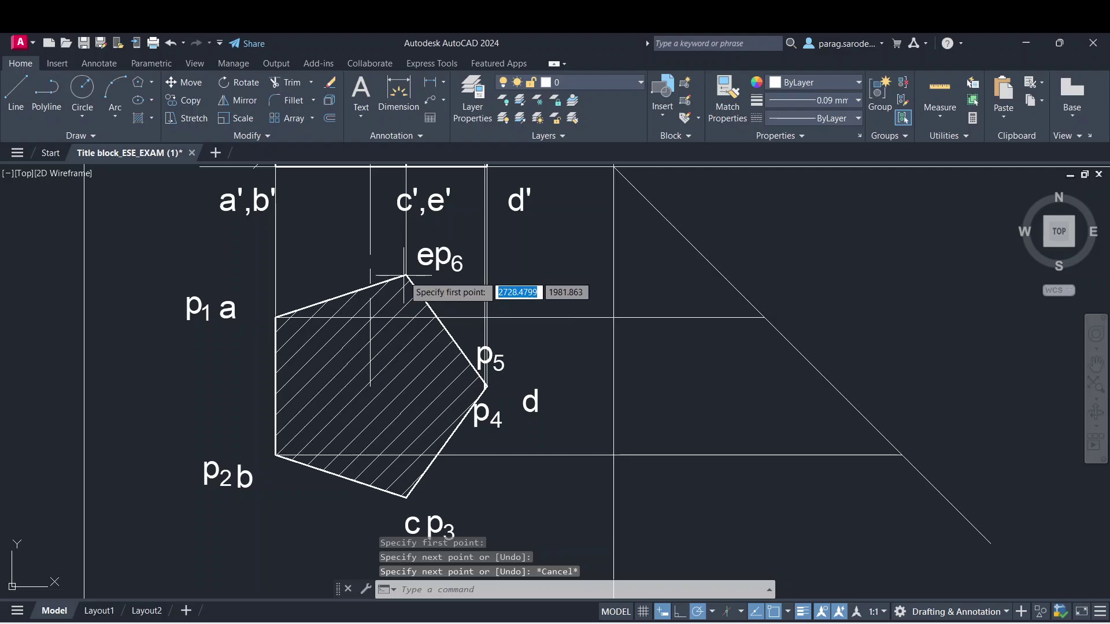
{"action": "left_click", "coordinate": [406, 275]}
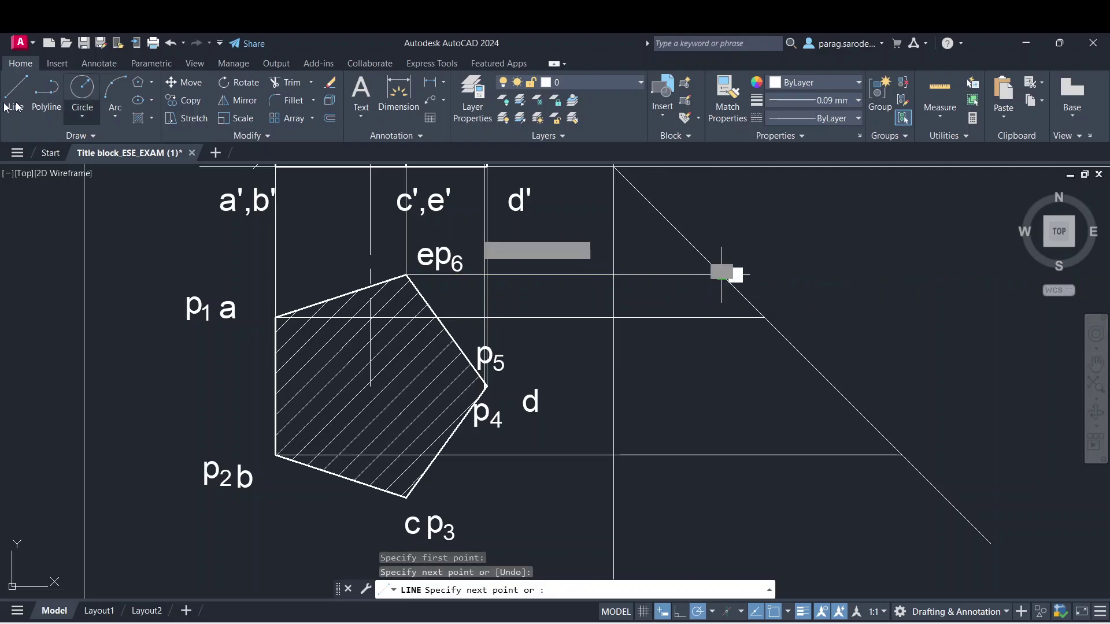
{"action": "key", "text": "Escape"}
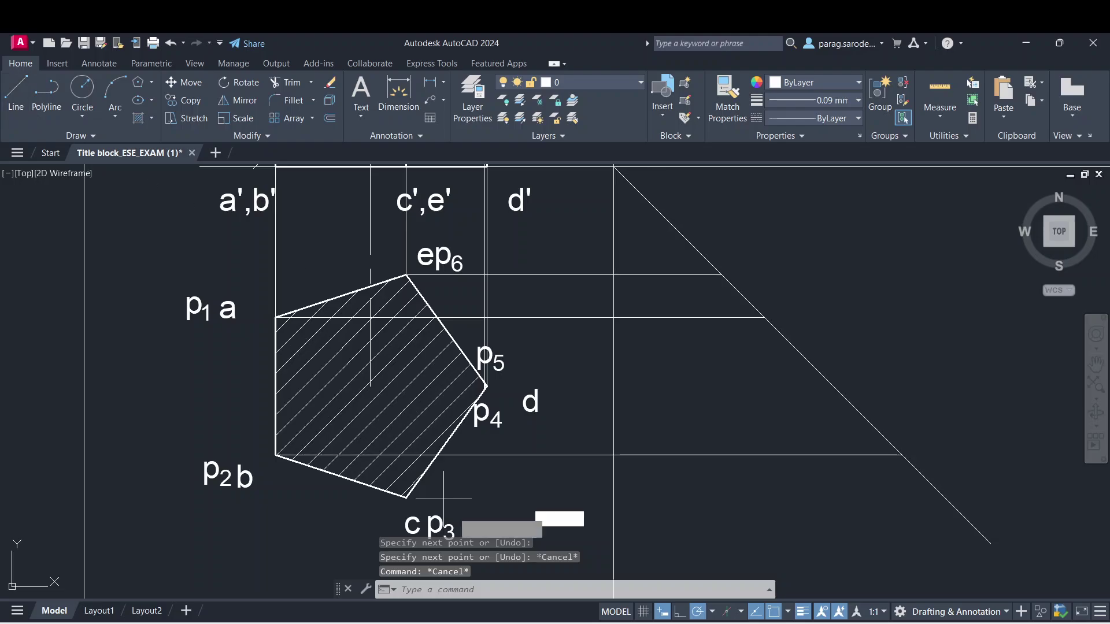
- With Ortho on, draw a horizontal projection line from point p3 (corner c) of the pentagon to just past the 45° line
{"action": "left_click", "coordinate": [407, 497]}
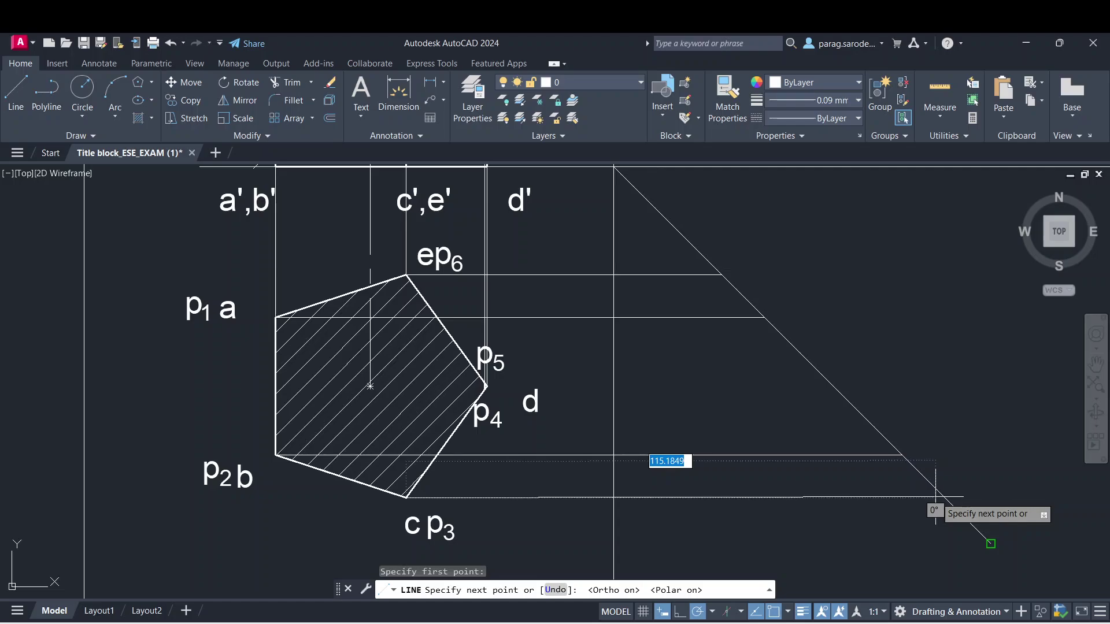
{"action": "key", "text": "Escape"}
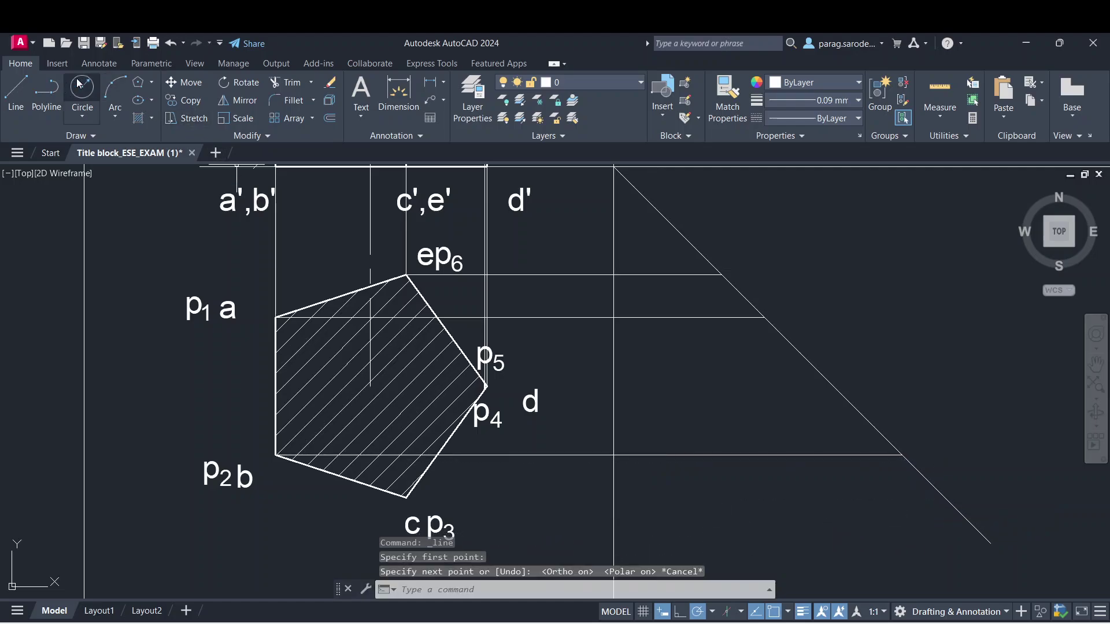
{"action": "left_click", "coordinate": [406, 497]}
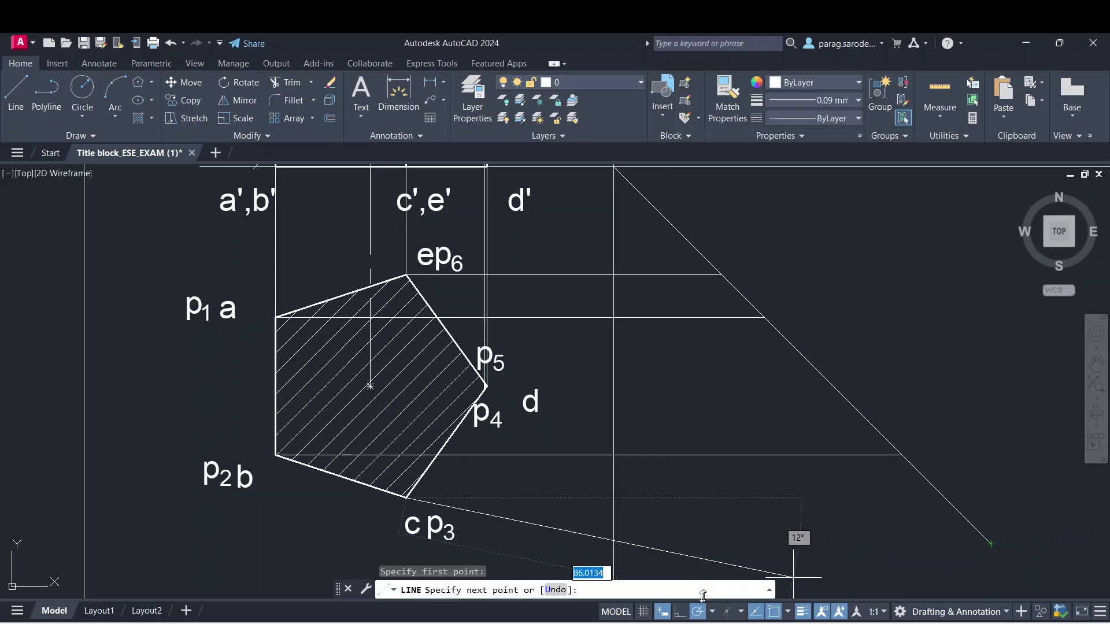
{"action": "left_click", "coordinate": [680, 611]}
{"action": "left_click", "coordinate": [977, 500]}
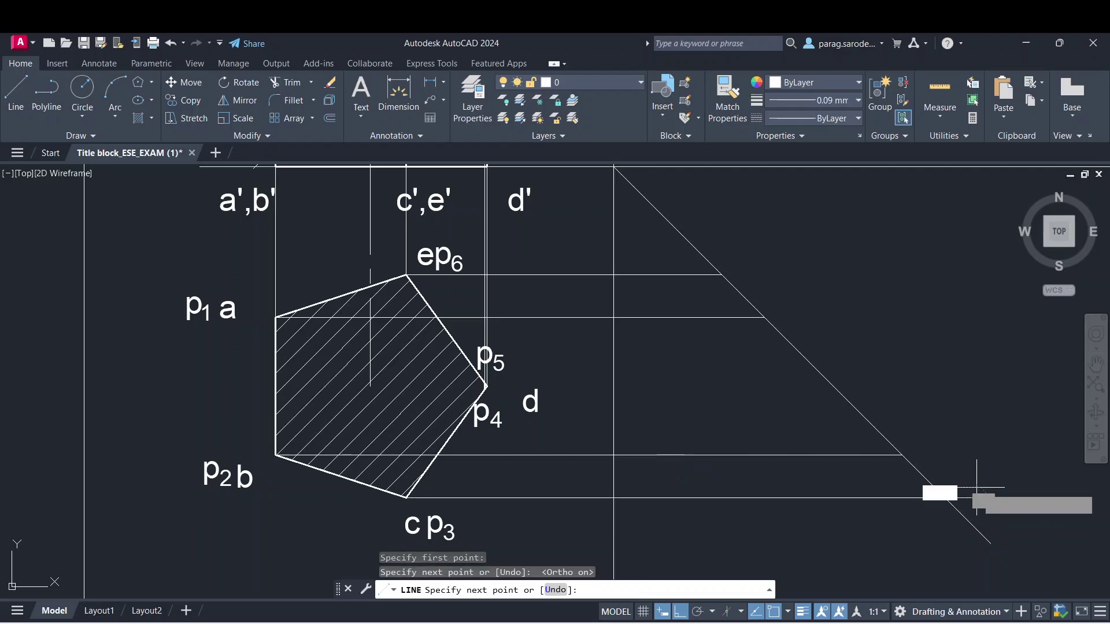
{"action": "key", "text": "Escape"}
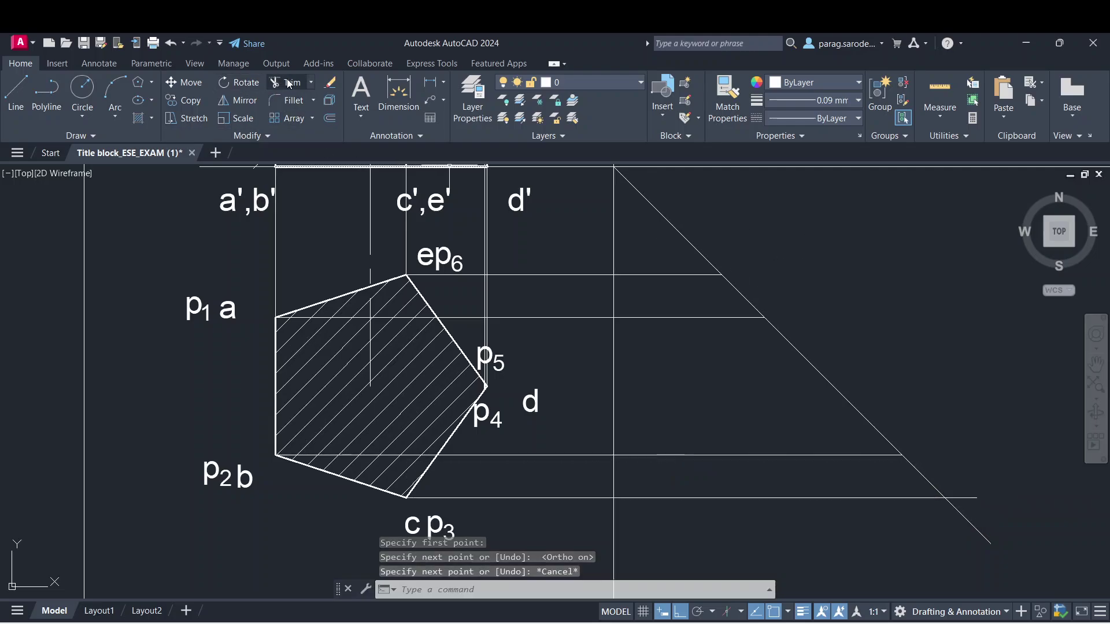
- Trim the end of the p3 projection line that extends beyond the 45° line
{"action": "left_click", "coordinate": [288, 82]}
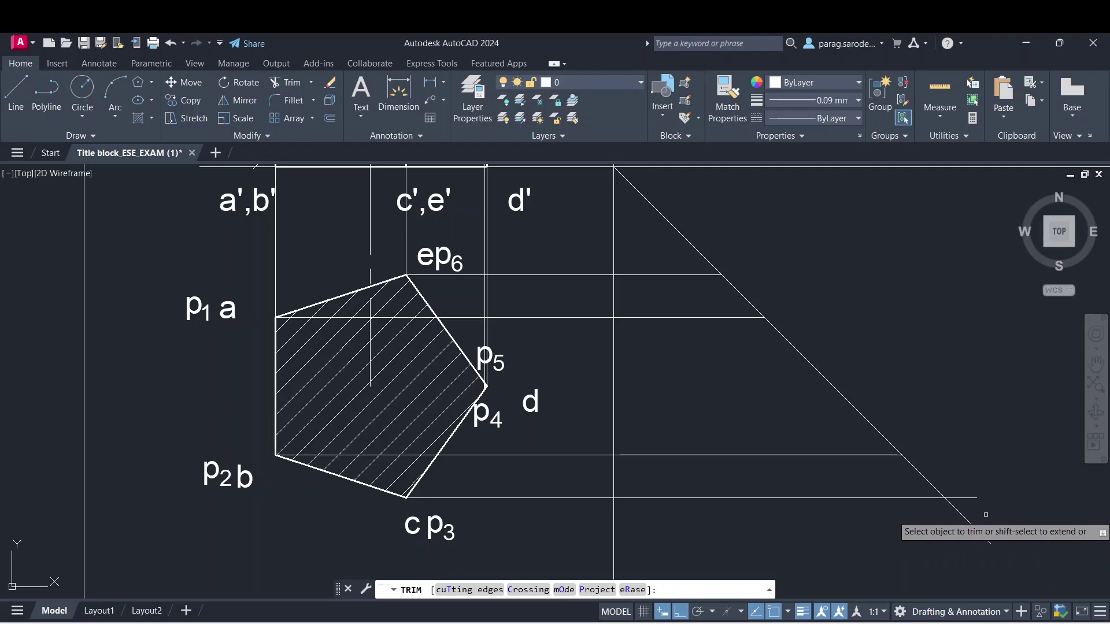
{"action": "left_click_drag", "start_coordinate": [985, 515], "coordinate": [951, 471]}
{"action": "key", "text": "Escape"}
- Draw a horizontal projection line from point p5, just above corner d of the pentagon, to beyond the 45° line
{"action": "middle_click_drag", "start_coordinate": [909, 382], "coordinate": [907, 386]}
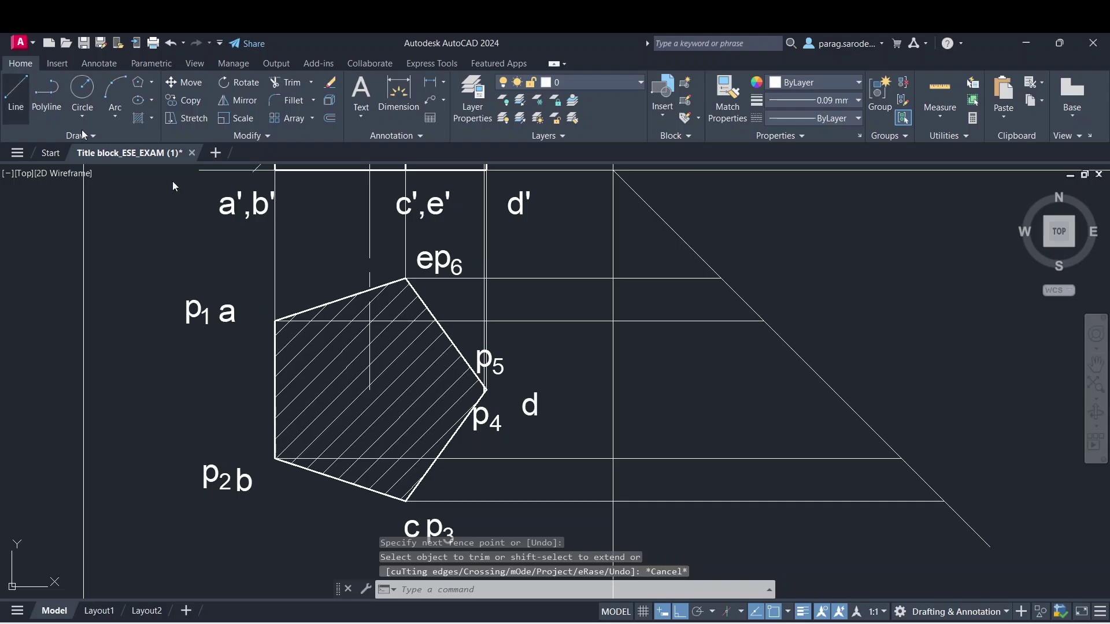
{"action": "left_click", "coordinate": [15, 95]}
{"action": "scroll", "coordinate": [508, 389], "scroll_direction": "up", "scroll_amount": 6}
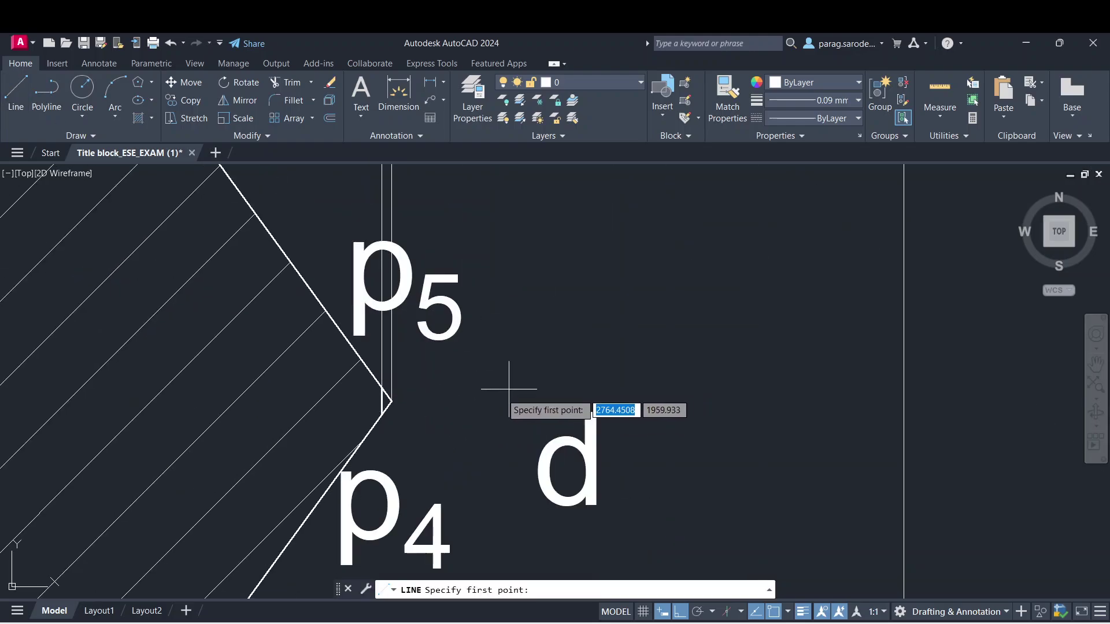
{"action": "left_click", "coordinate": [382, 388]}
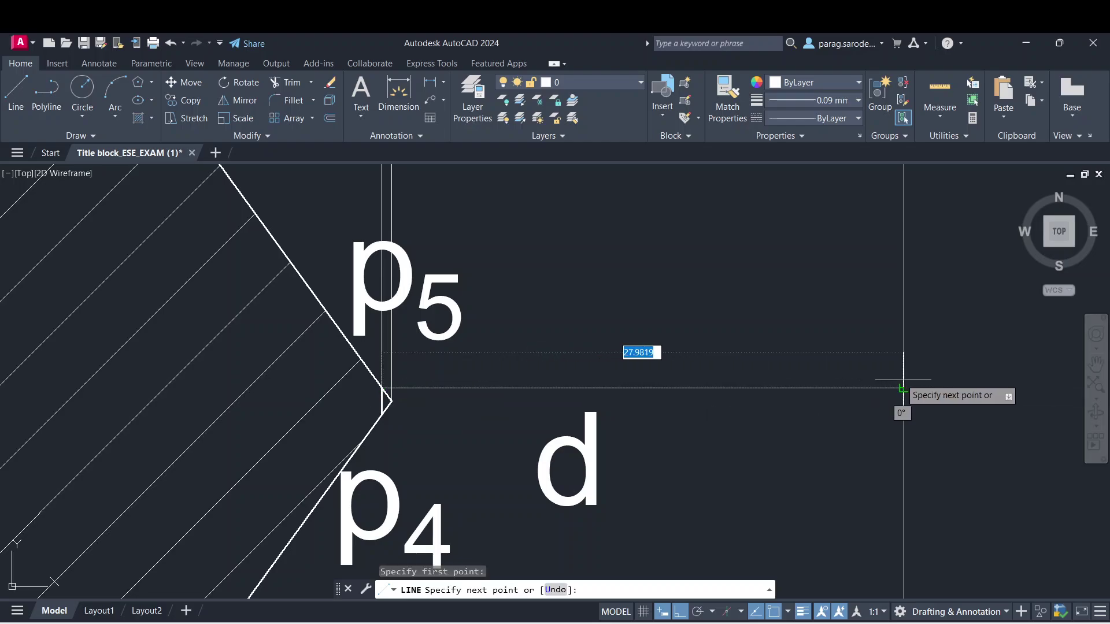
{"action": "scroll", "coordinate": [774, 377], "scroll_direction": "down", "scroll_amount": 2}
{"action": "mouse_move", "coordinate": [857, 366]}
{"action": "middle_mouse_down"}
{"action": "mouse_move", "coordinate": [446, 371]}
{"action": "mouse_move", "coordinate": [504, 371]}
{"action": "middle_mouse_up"}
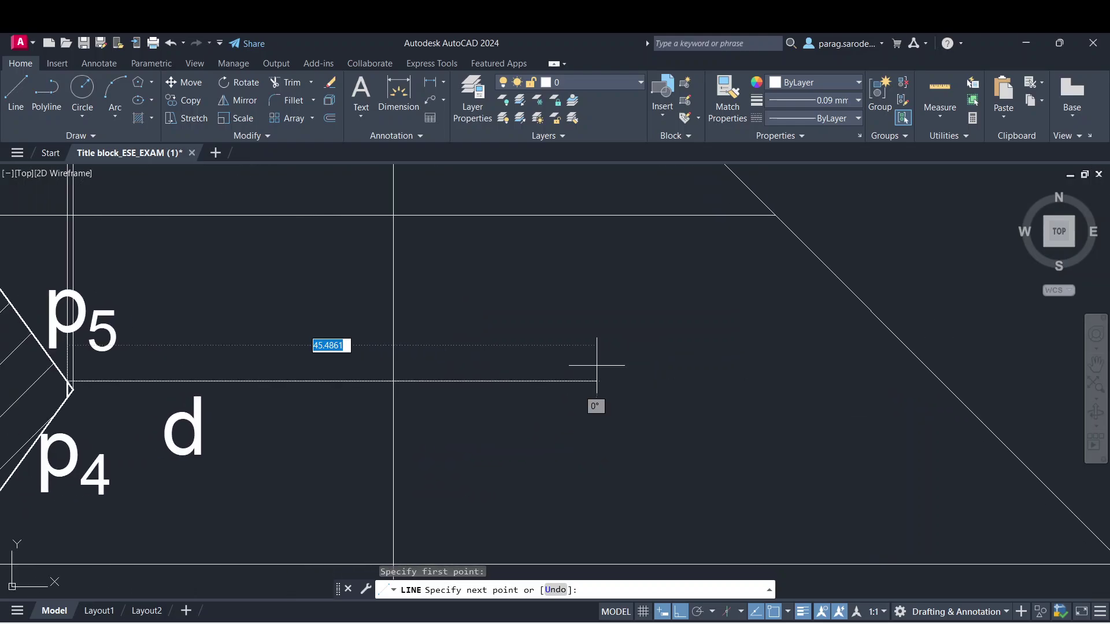
{"action": "left_click", "coordinate": [1015, 342]}
{"action": "key", "text": "Escape"}
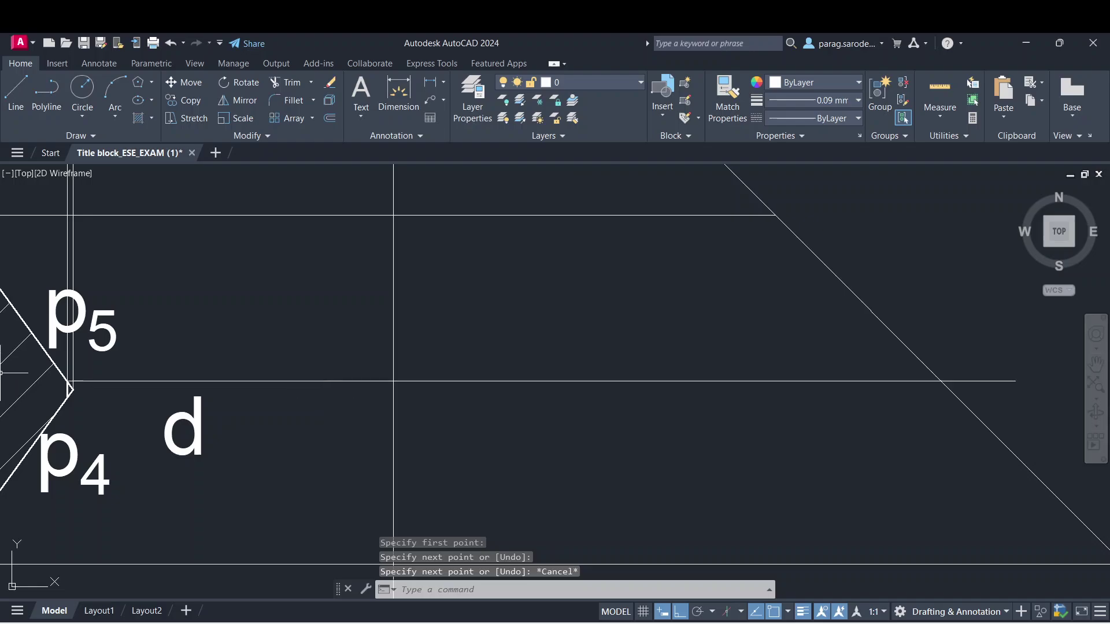
- Draw a horizontal projection line from corner d of the pentagon to beyond the 45° line
{"action": "key", "text": "Return"}
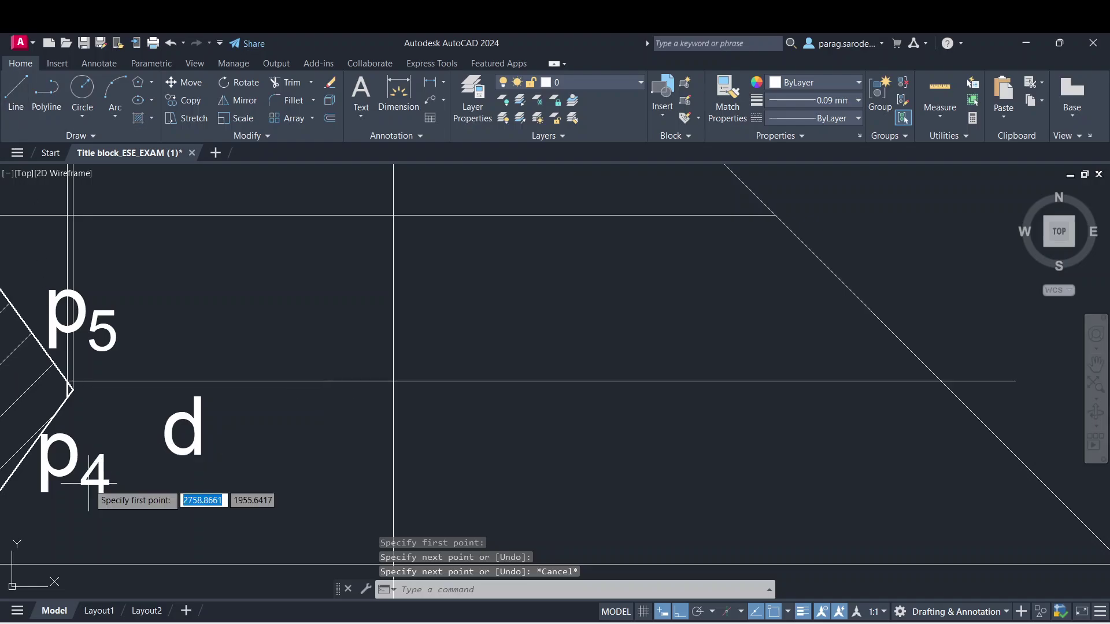
{"action": "left_click", "coordinate": [73, 389]}
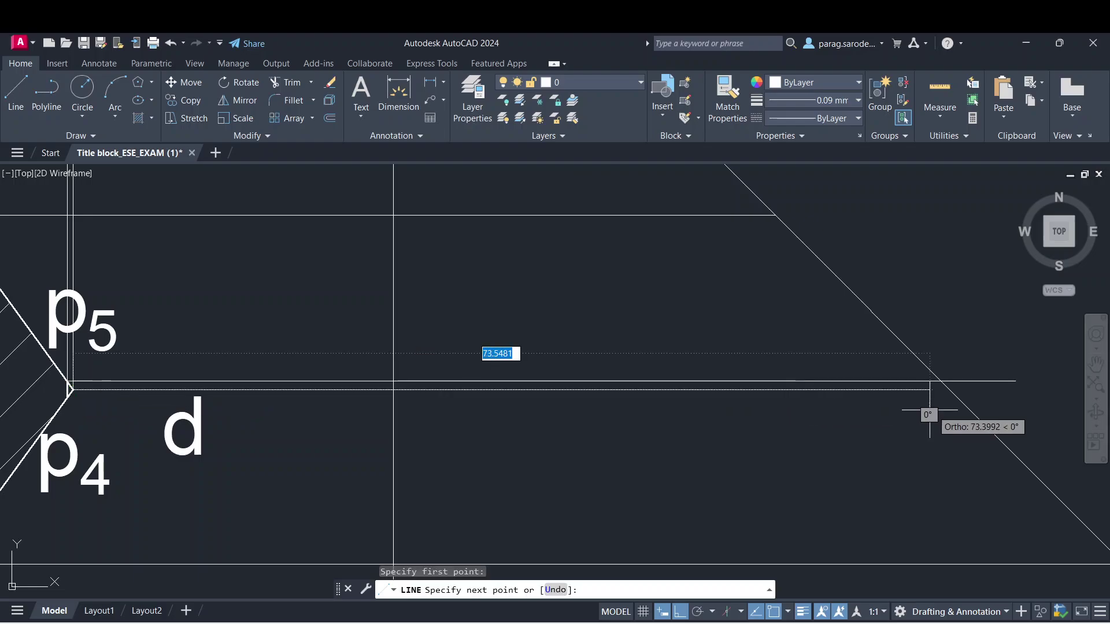
{"action": "left_click", "coordinate": [1006, 390]}
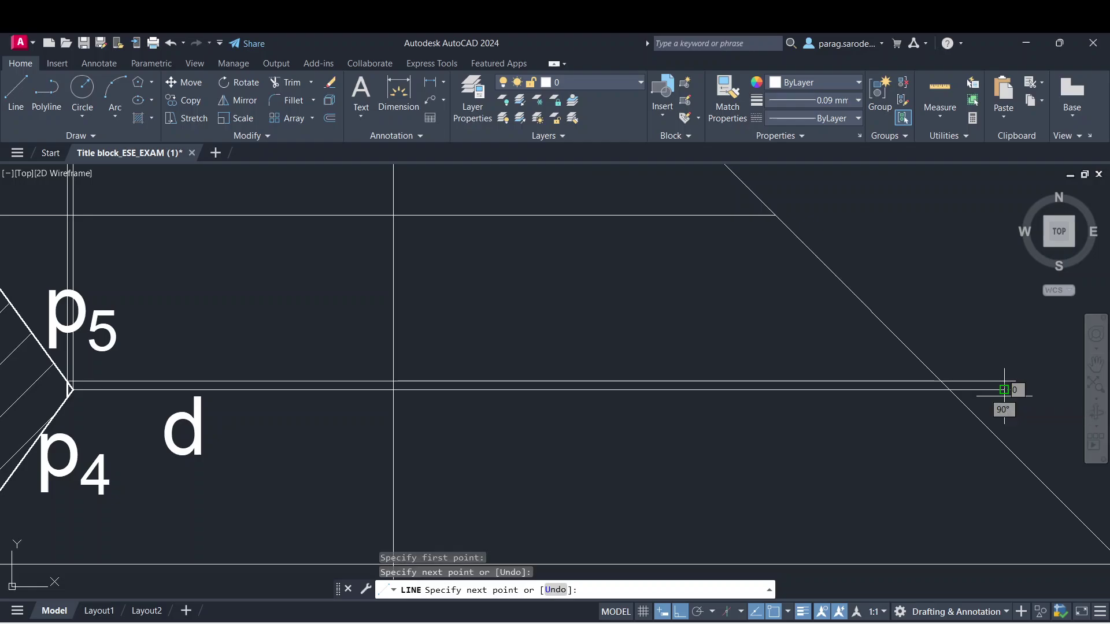
{"action": "key", "text": "Escape"}
- Draw a horizontal projection line from point p4, just below corner d of the pentagon, to beyond the 45° line
{"action": "left_click", "coordinate": [15, 95]}
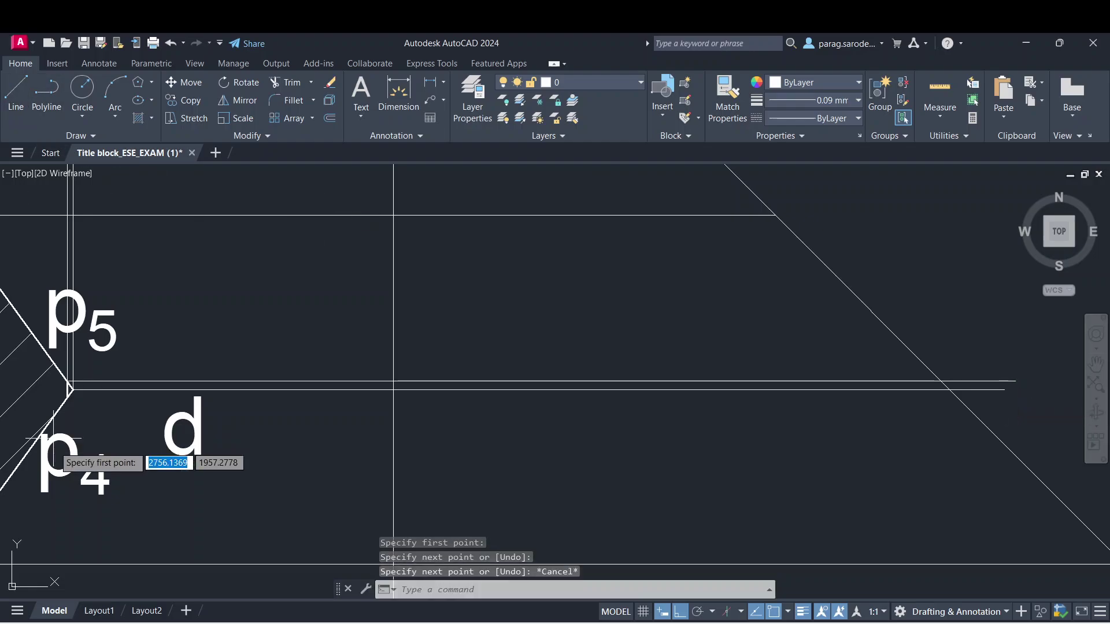
{"action": "left_click", "coordinate": [67, 398]}
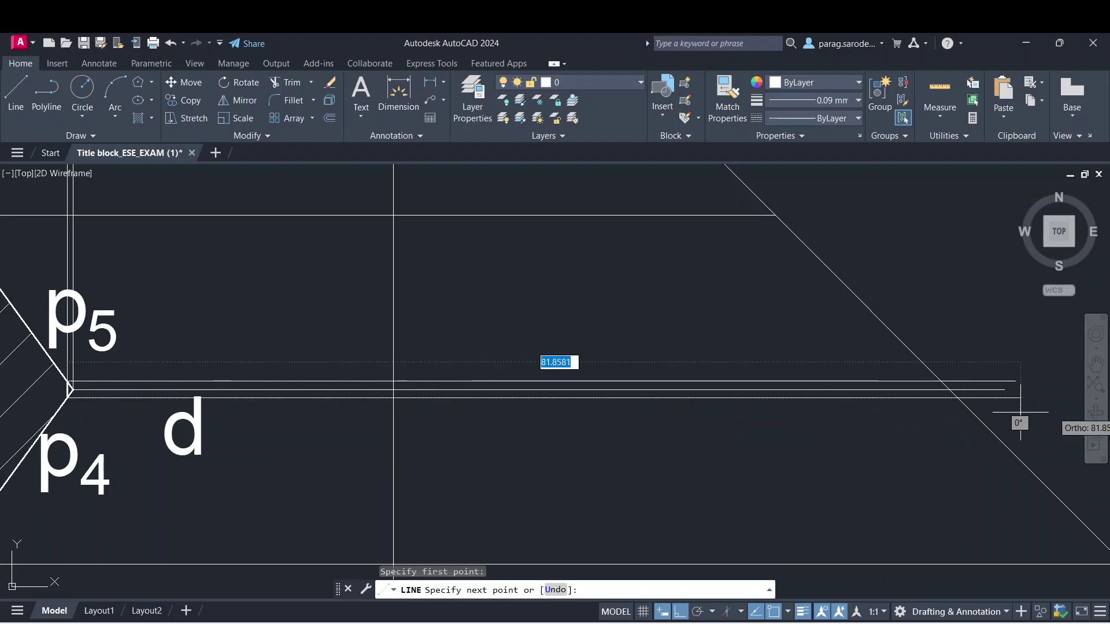
{"action": "left_click", "coordinate": [1052, 398]}
{"action": "key", "text": "Escape"}
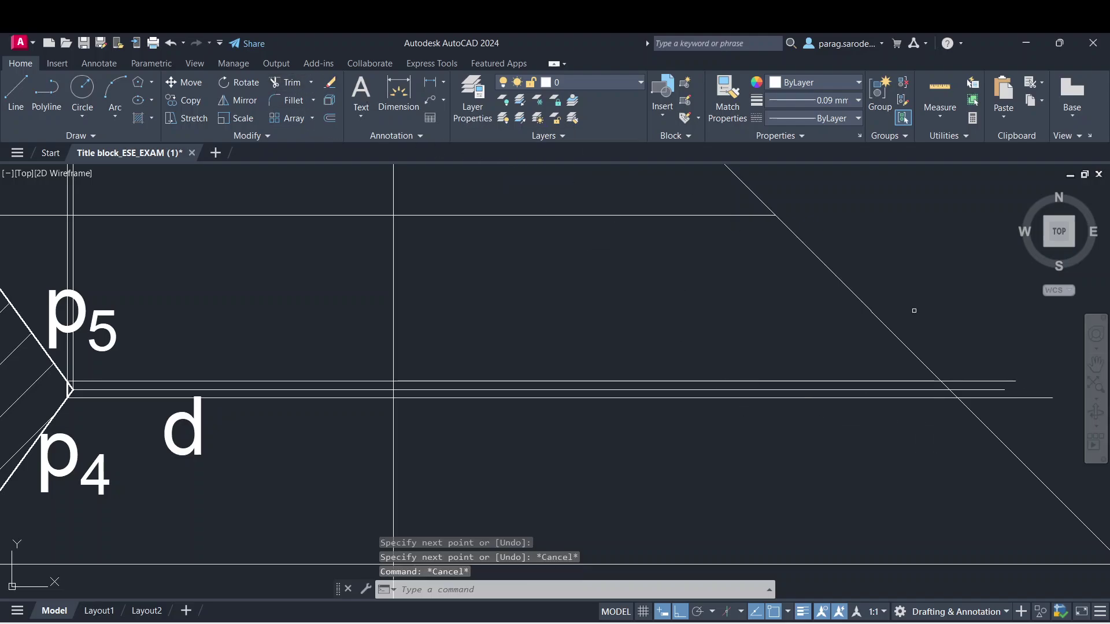
- Trim the ends of the p5, d and p4 projection lines that extend beyond the 45° line
{"action": "type", "text": "tr"}
{"action": "key", "text": "Return"}
{"action": "left_click", "coordinate": [1048, 429]}
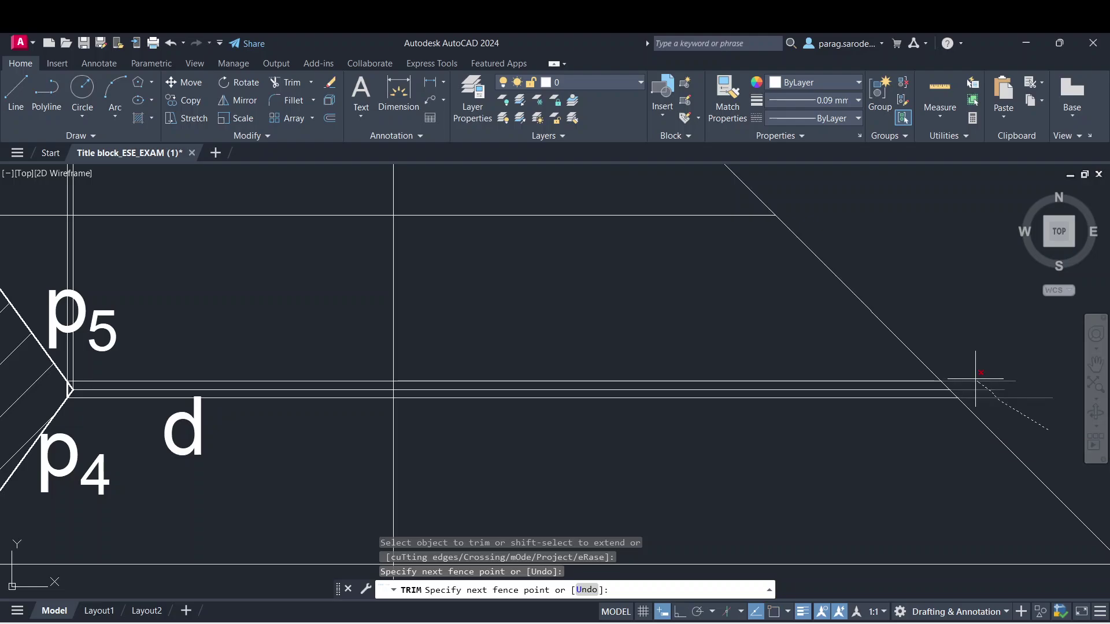
{"action": "left_click_drag", "start_coordinate": [976, 379], "coordinate": [972, 377]}
{"action": "key", "text": "Escape"}
- Draw a vertical projection line from where the e/p6 line meets the 45° line up to the front view's top-edge projection line
{"action": "scroll", "coordinate": [966, 340], "scroll_direction": "down", "scroll_amount": 2}
{"action": "middle_click_drag", "start_coordinate": [1001, 338], "coordinate": [833, 335]}
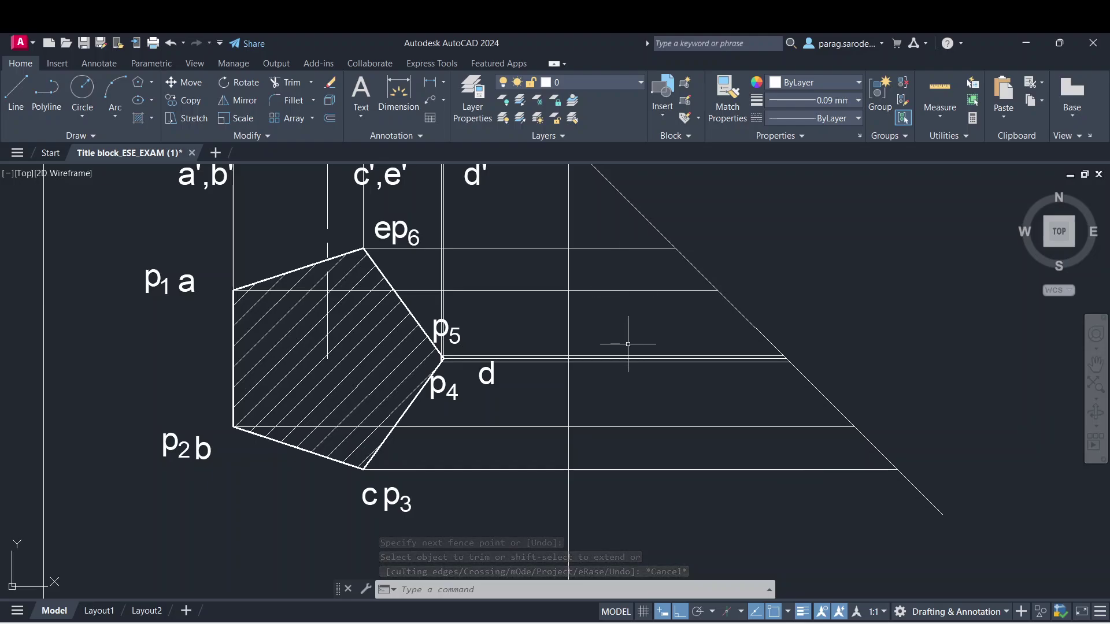
{"action": "middle_click_drag", "start_coordinate": [790, 325], "coordinate": [790, 419]}
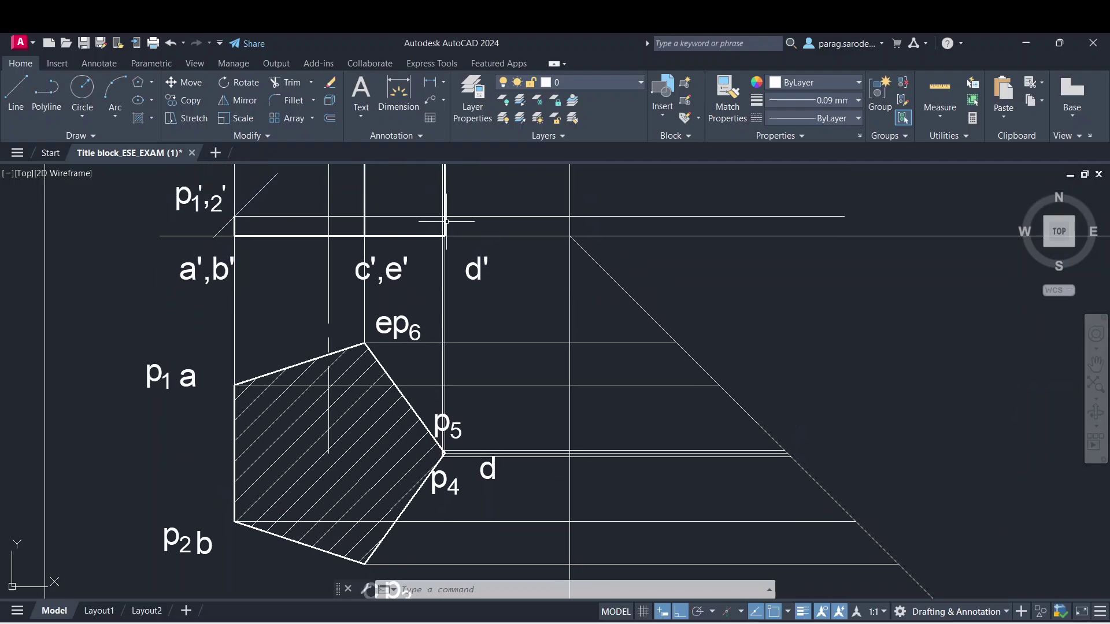
{"action": "left_click", "coordinate": [15, 93]}
{"action": "middle_click_drag", "start_coordinate": [640, 356], "coordinate": [639, 422]}
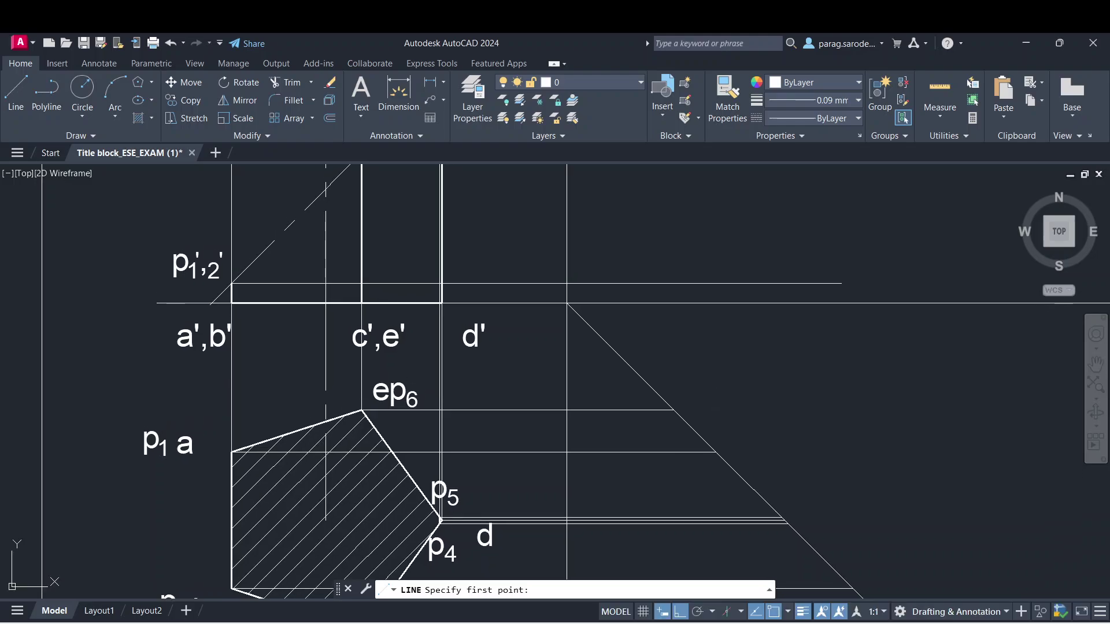
{"action": "left_click", "coordinate": [670, 409]}
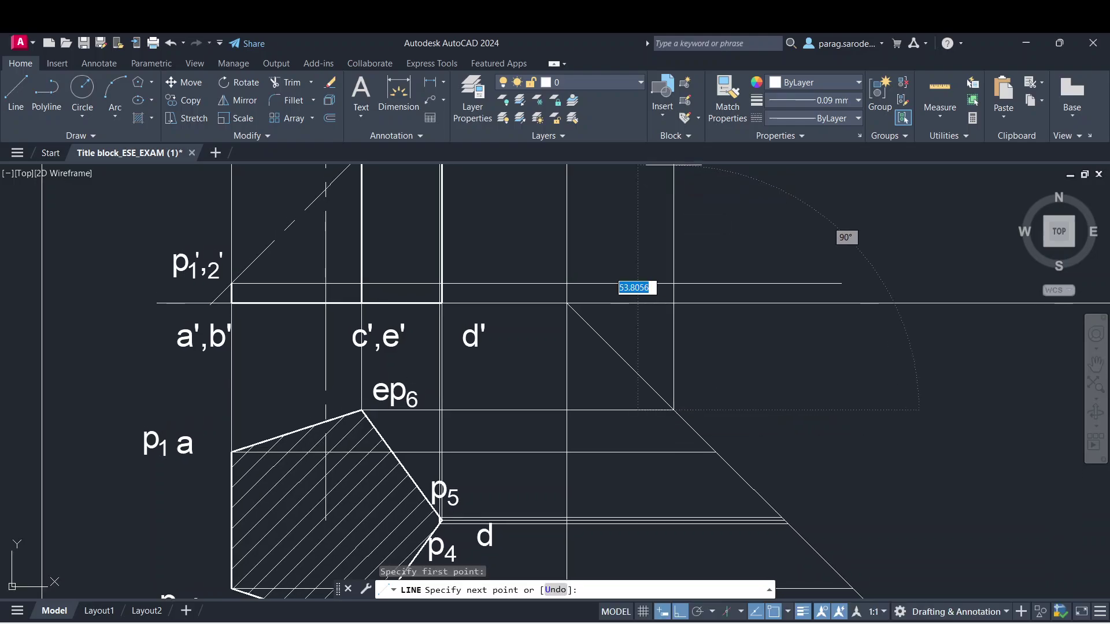
{"action": "middle_click_drag", "start_coordinate": [671, 170], "coordinate": [669, 381]}
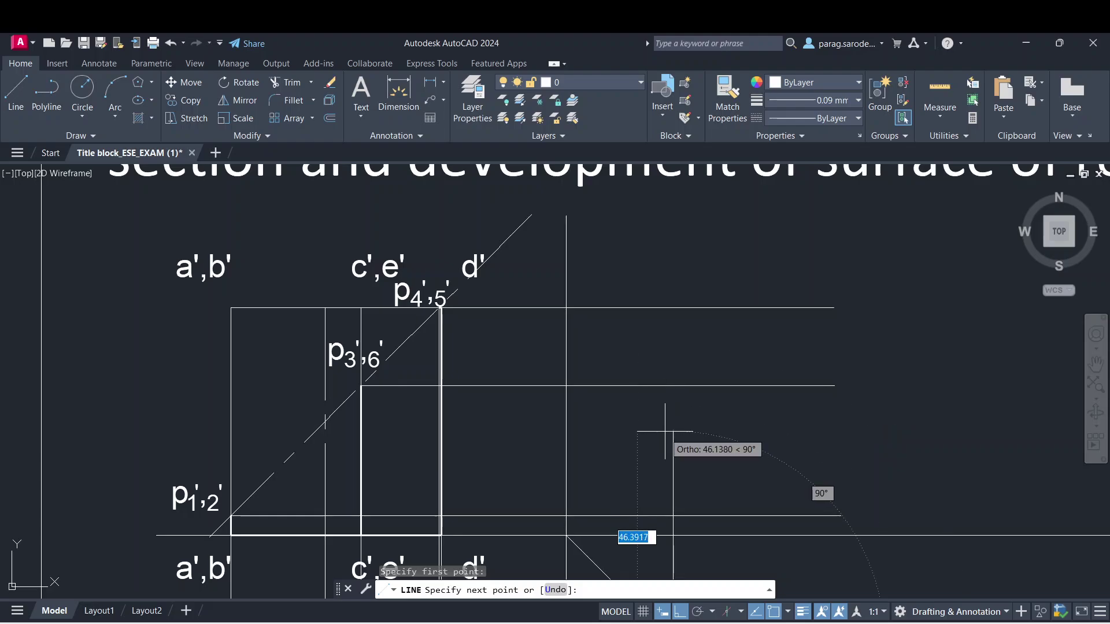
{"action": "left_click", "coordinate": [673, 309]}
{"action": "key", "text": "Escape"}
- Draw a vertical projection line from where the b/p2 line meets the 45° line up to the height of the front view's top edge
{"action": "mouse_move", "coordinate": [704, 372]}
{"action": "middle_mouse_down"}
{"action": "mouse_move", "coordinate": [705, 261]}
{"action": "mouse_move", "coordinate": [692, 255]}
{"action": "middle_mouse_up"}
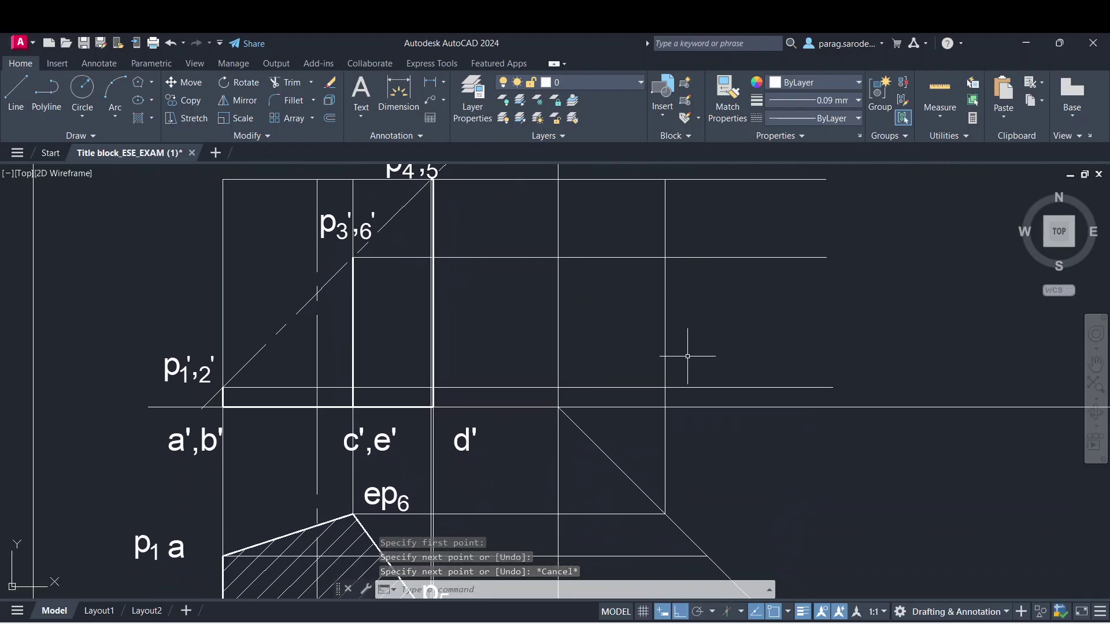
{"action": "middle_click_drag", "start_coordinate": [688, 461], "coordinate": [693, 318]}
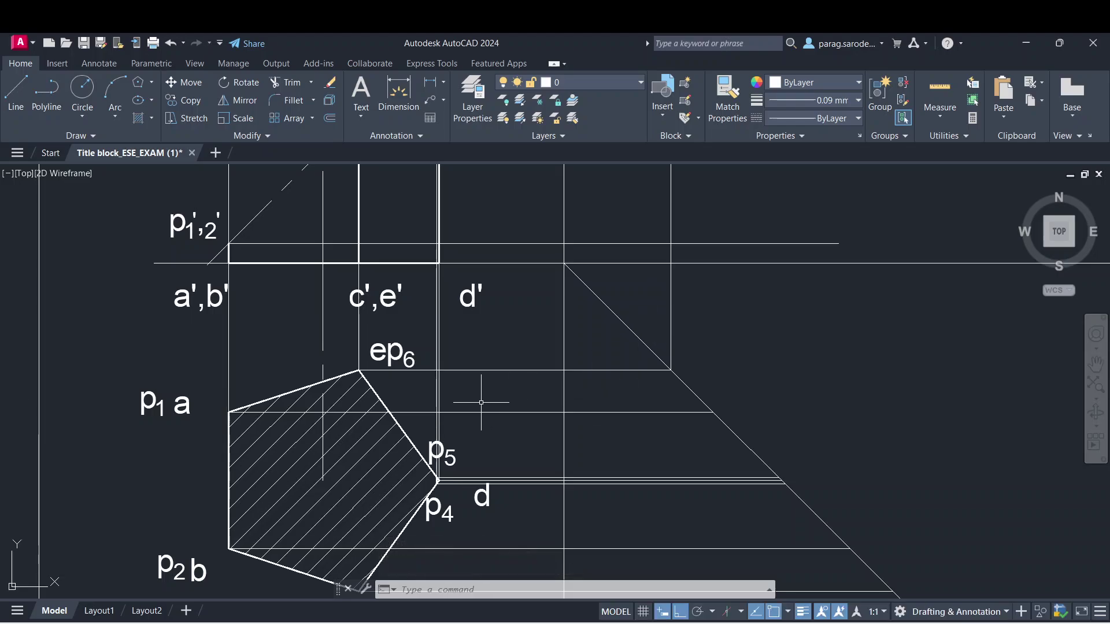
{"action": "left_click", "coordinate": [20, 114]}
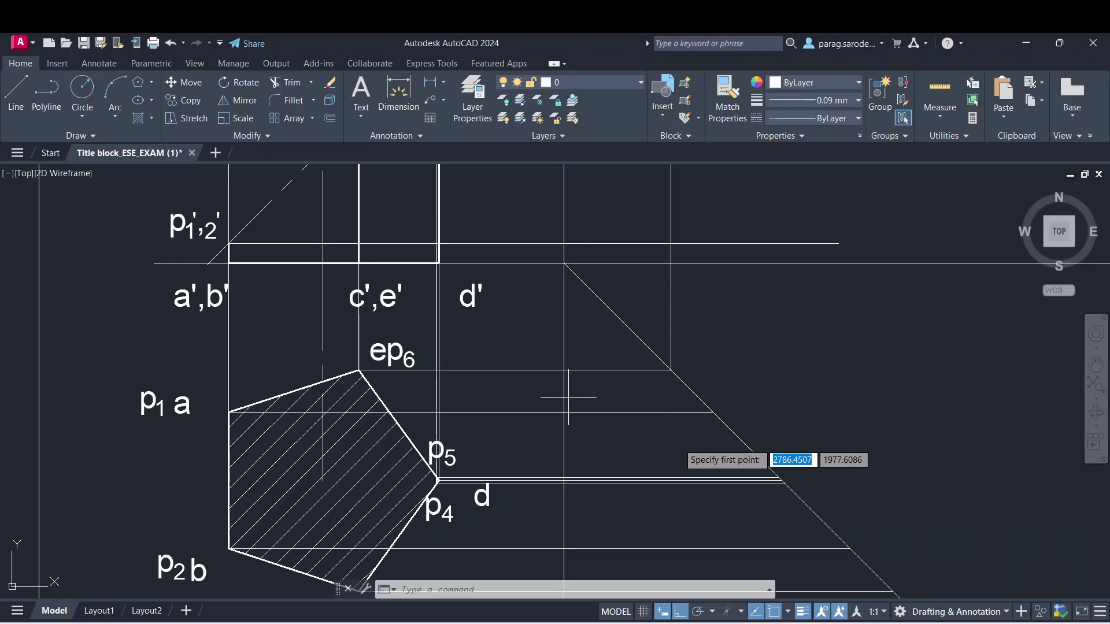
{"action": "left_click", "coordinate": [849, 546]}
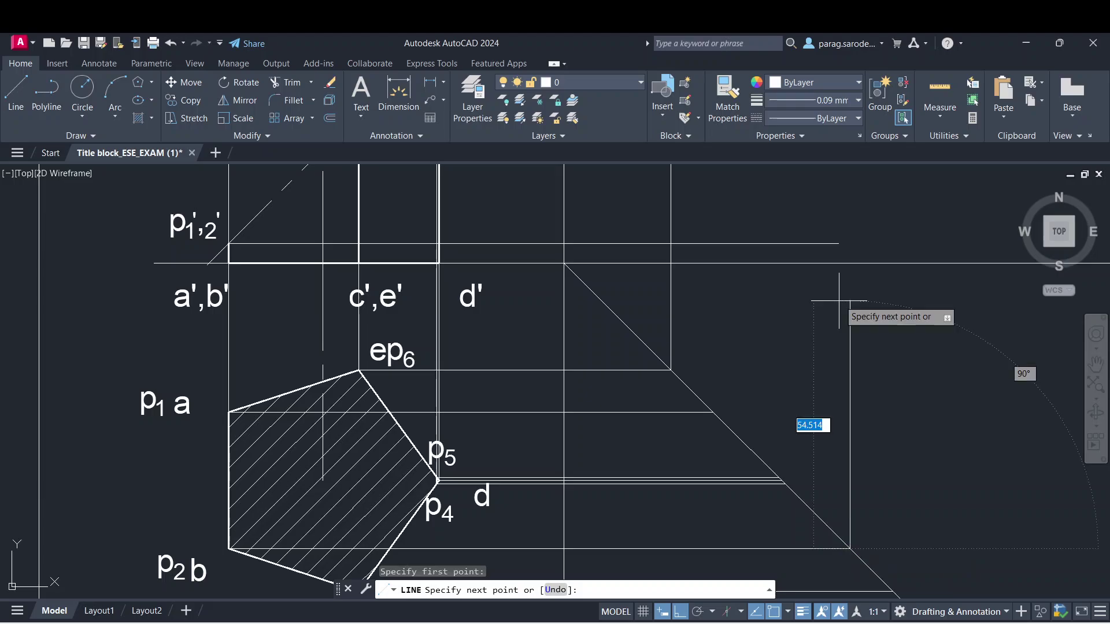
{"action": "middle_click_drag", "start_coordinate": [852, 272], "coordinate": [852, 441]}
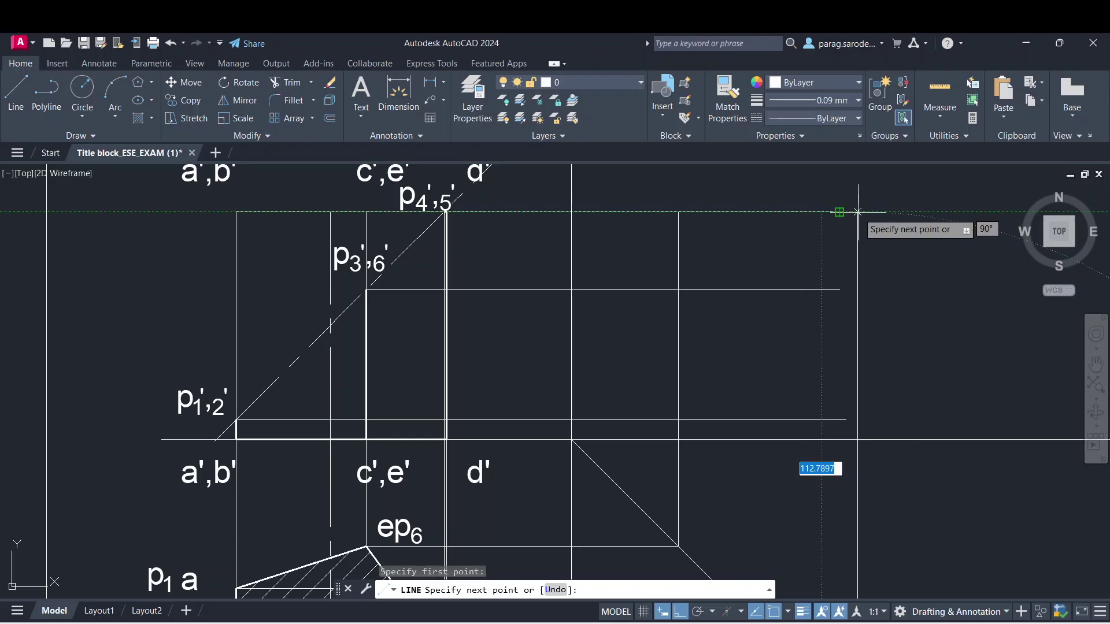
{"action": "left_click", "coordinate": [857, 212]}
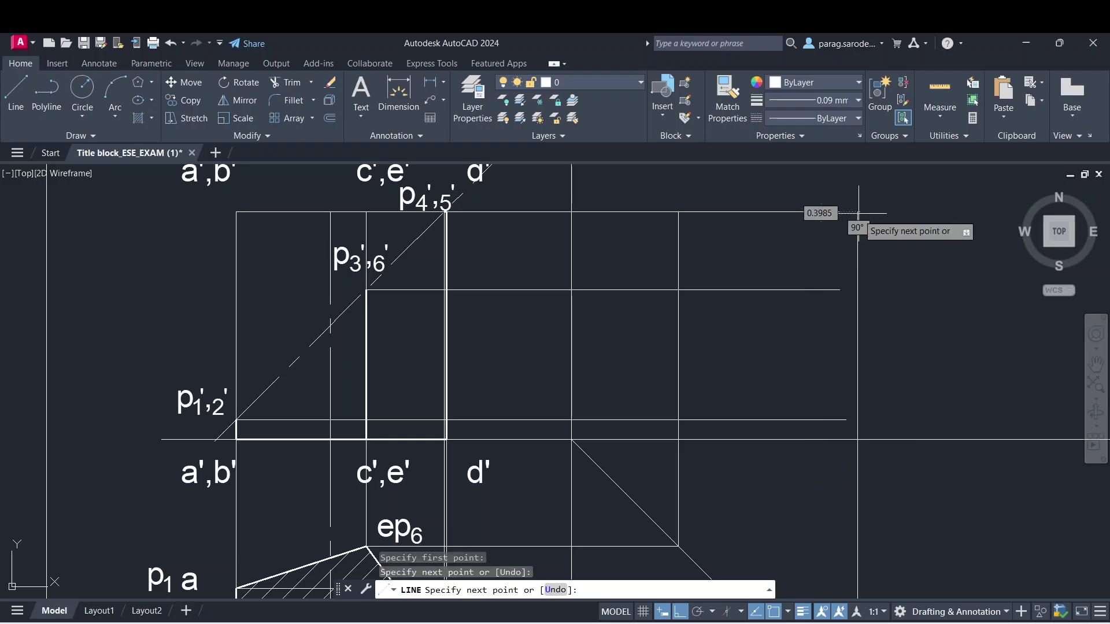
{"action": "key", "text": "Escape"}
- Draw a vertical projection line from the c/p3 line's end on the 45° line to top-edge height, and join it horizontally to the top-edge projection line
{"action": "mouse_move", "coordinate": [893, 487]}
{"action": "middle_mouse_down"}
{"action": "mouse_move", "coordinate": [864, 324]}
{"action": "mouse_move", "coordinate": [870, 244]}
{"action": "middle_mouse_up"}
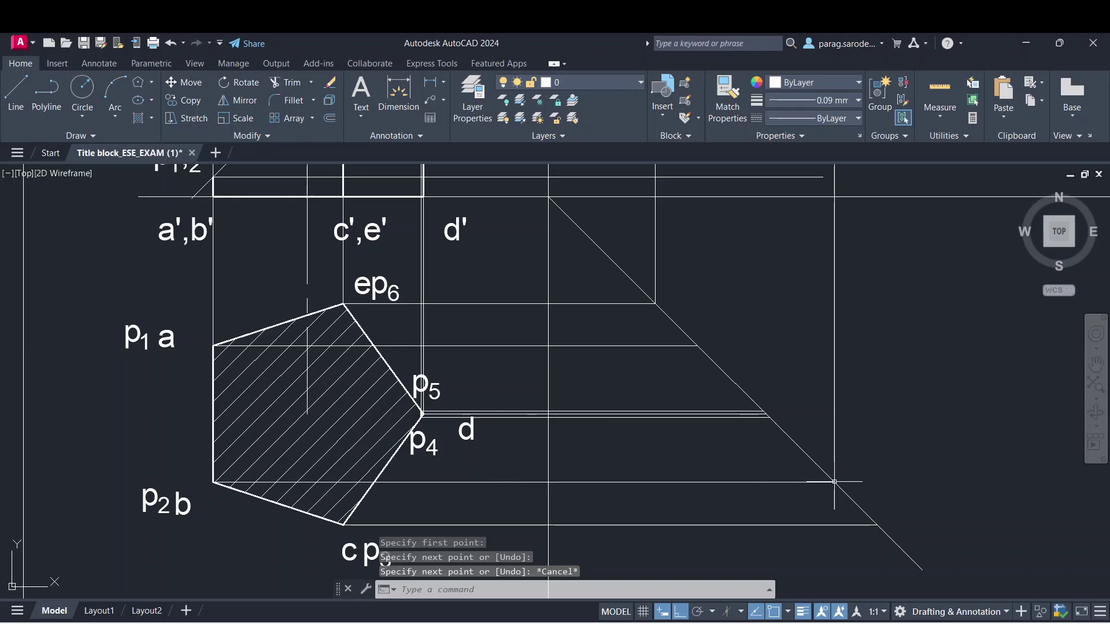
{"action": "left_click", "coordinate": [15, 93]}
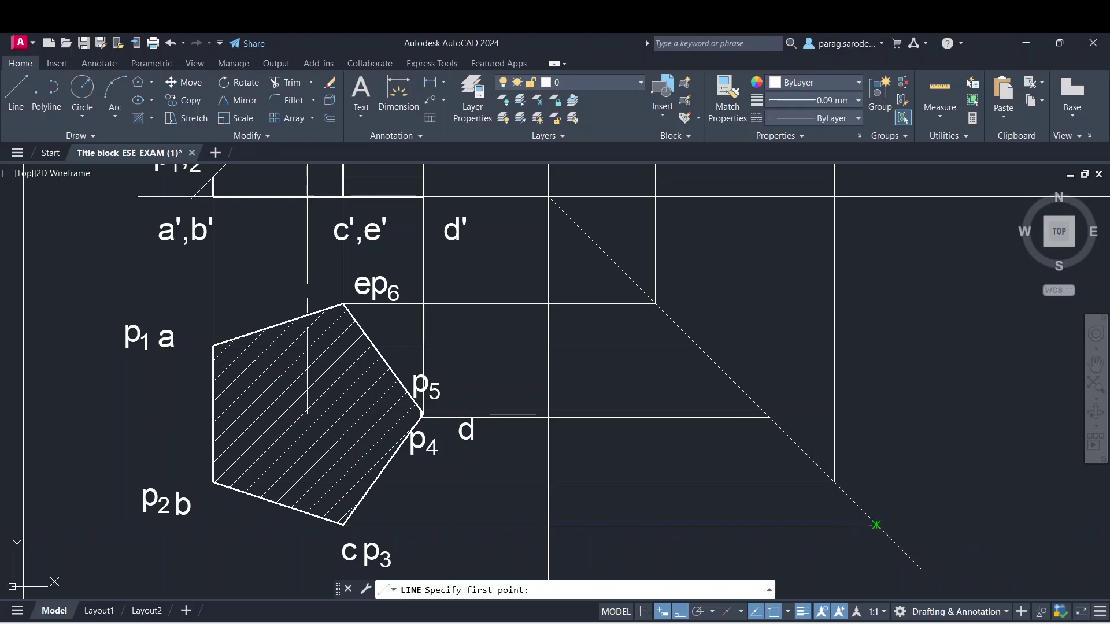
{"action": "left_click", "coordinate": [877, 525]}
{"action": "middle_click_drag", "start_coordinate": [879, 254], "coordinate": [873, 589]}
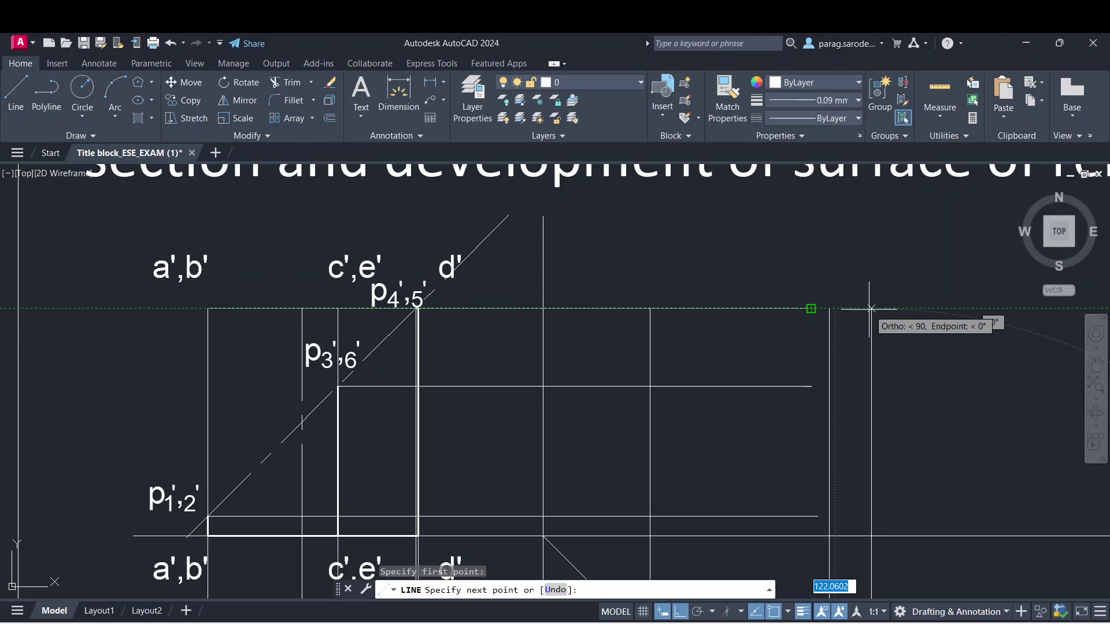
{"action": "left_click", "coordinate": [871, 308]}
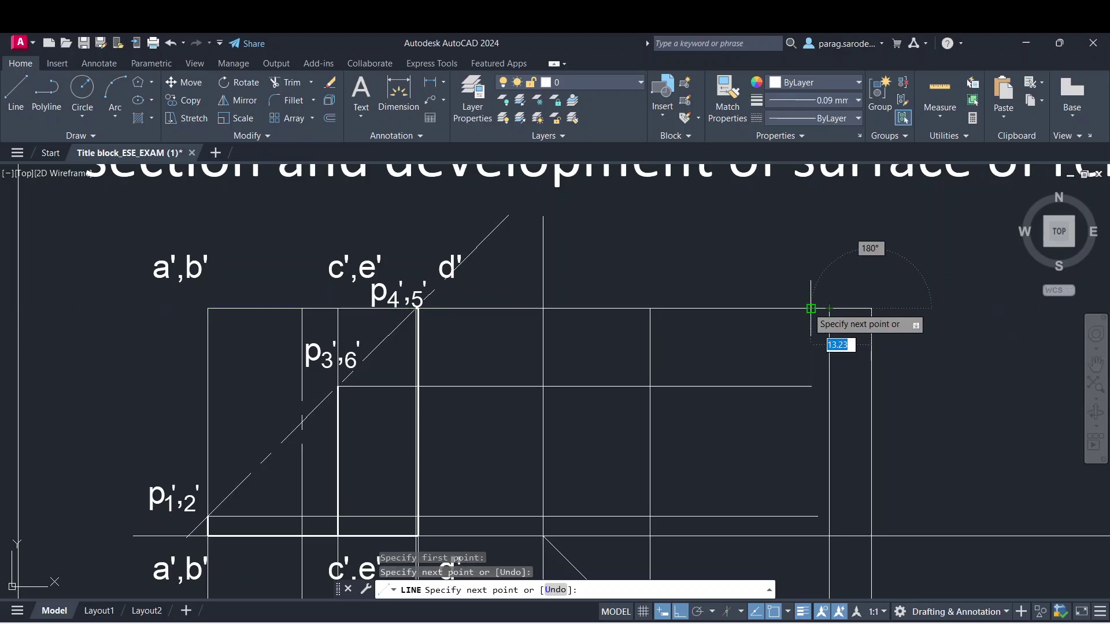
{"action": "left_click", "coordinate": [819, 309]}
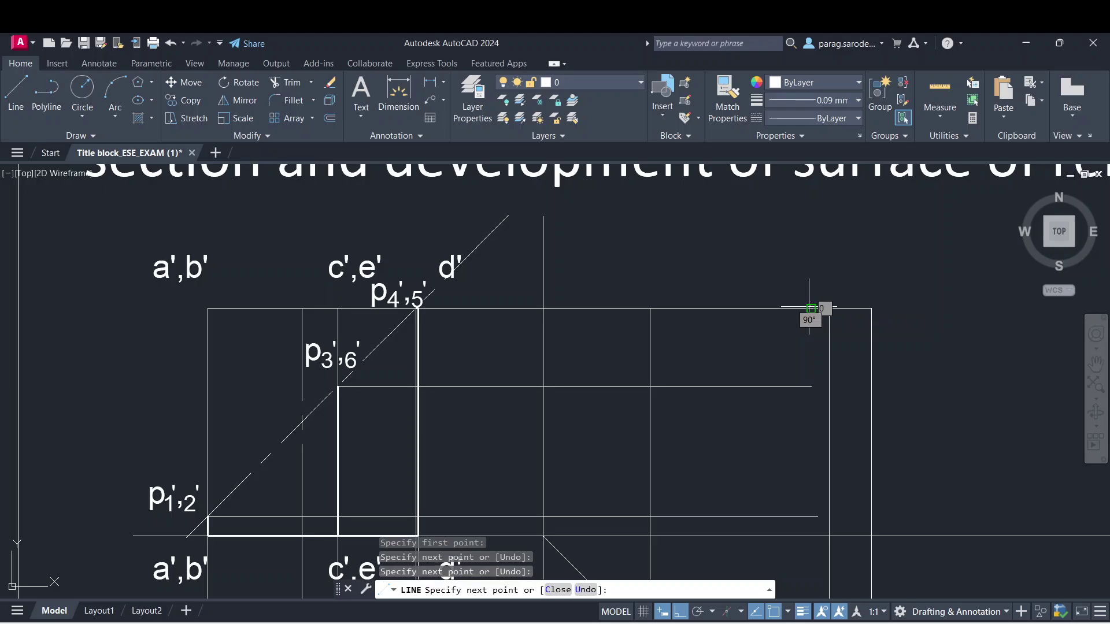
{"action": "key", "text": "Escape"}
- Stretch the horizontal projection lines of p3',6' and p1',2' to the vertical projection line of c/p3
{"action": "left_click", "coordinate": [802, 386]}
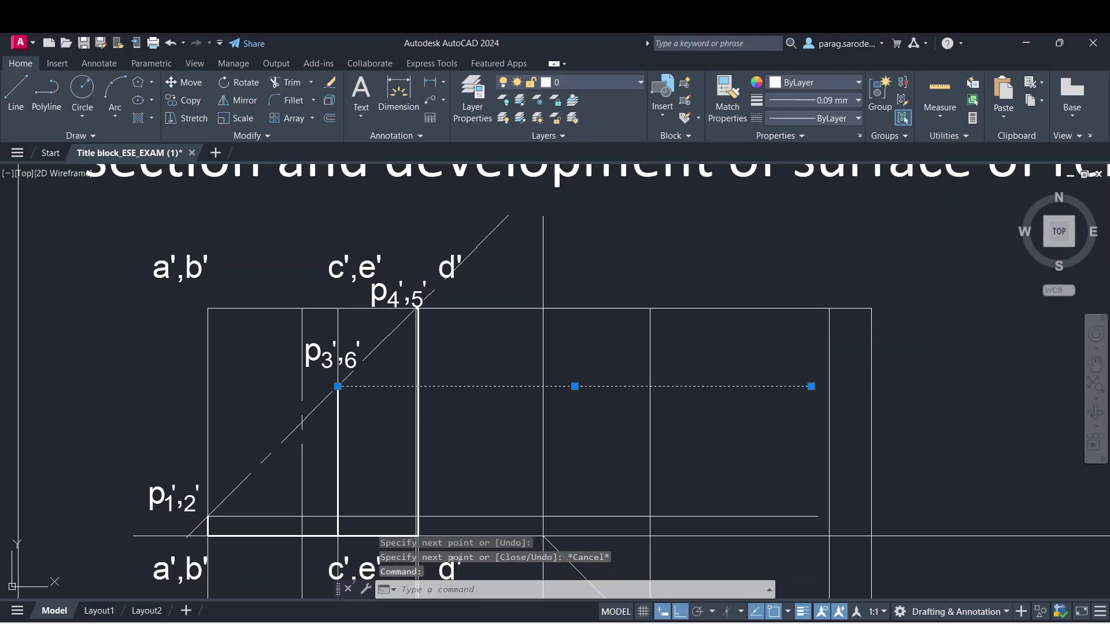
{"action": "left_click", "coordinate": [811, 386]}
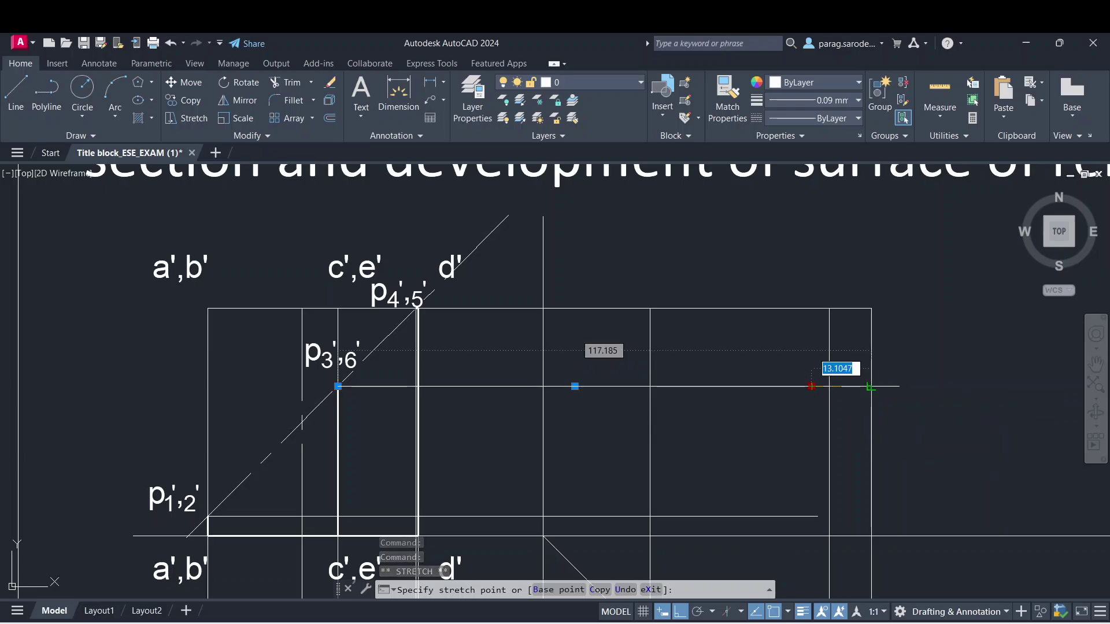
{"action": "key", "text": "Escape"}
{"action": "key", "text": "Escape"}
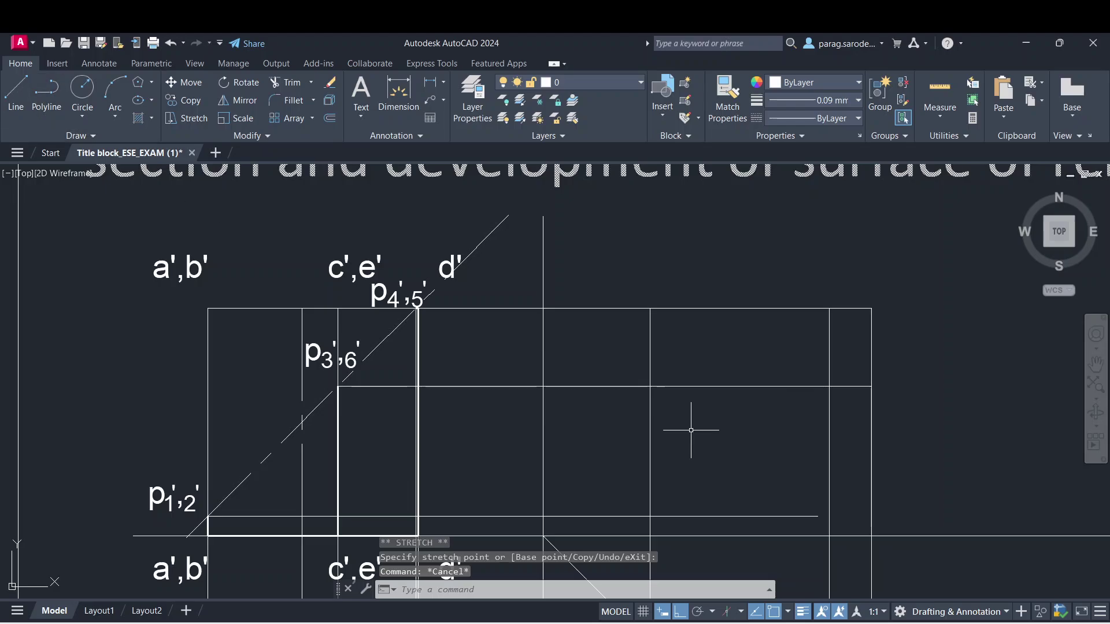
{"action": "left_click", "coordinate": [752, 514]}
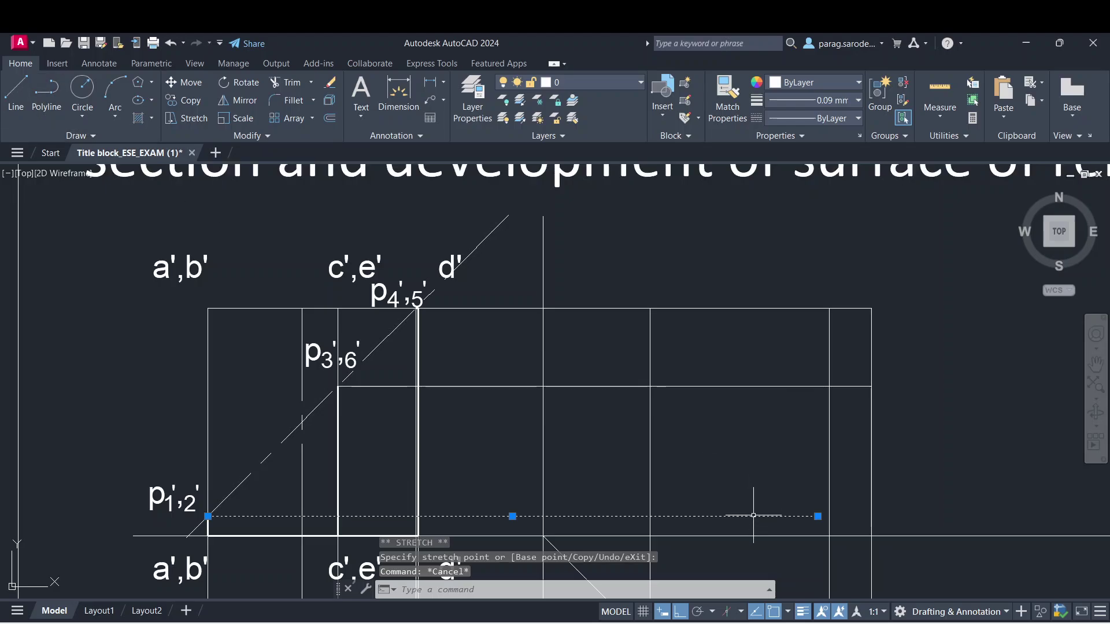
{"action": "left_click", "coordinate": [818, 516]}
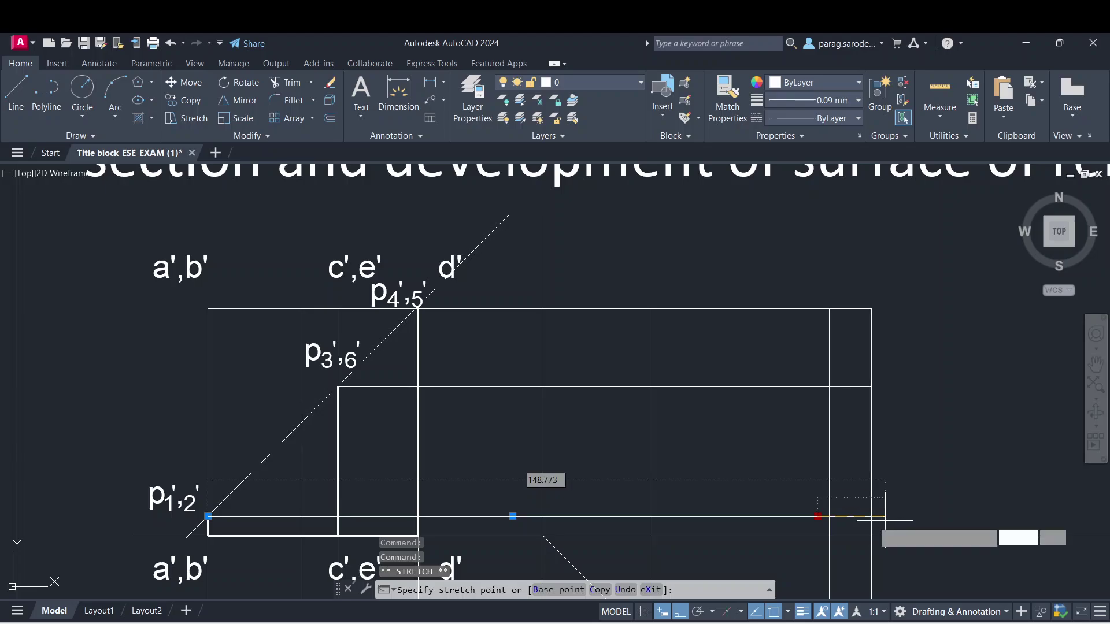
{"action": "key", "text": "Escape"}
- Draw a vertical projection line from where corner d's line meets the 45° line up to the front view's top-edge projection line
{"action": "middle_click_drag", "start_coordinate": [938, 499], "coordinate": [915, 308]}
{"action": "scroll", "coordinate": [887, 437], "scroll_direction": "down", "scroll_amount": 2}
{"action": "middle_click_drag", "start_coordinate": [885, 438], "coordinate": [862, 354]}
{"action": "scroll", "coordinate": [691, 412], "scroll_direction": "up", "scroll_amount": 2}
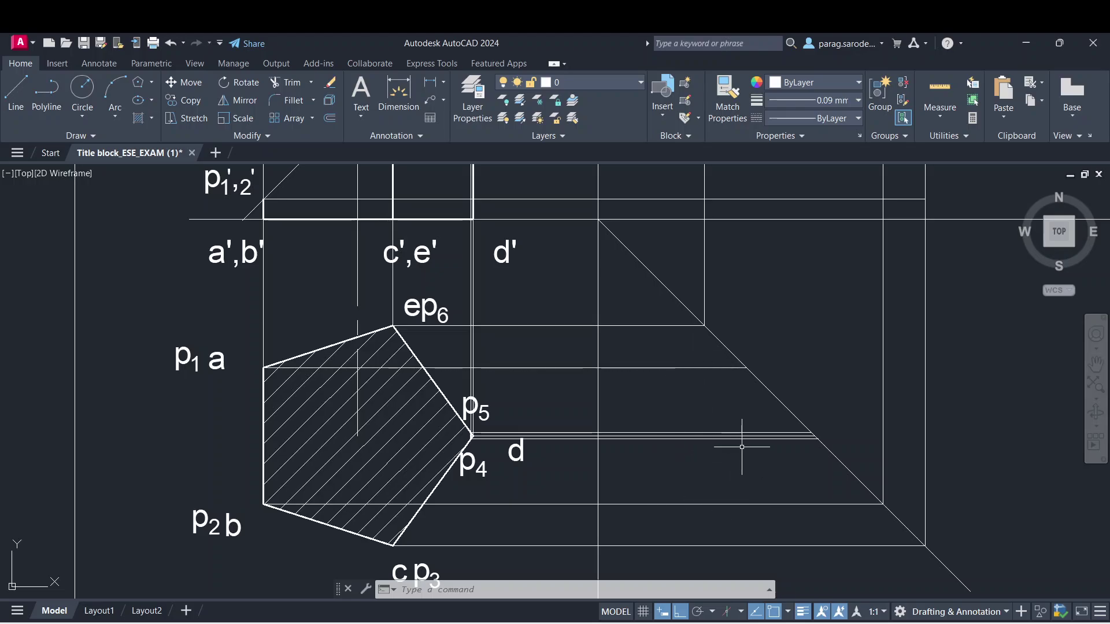
{"action": "middle_click_drag", "start_coordinate": [731, 470], "coordinate": [716, 500]}
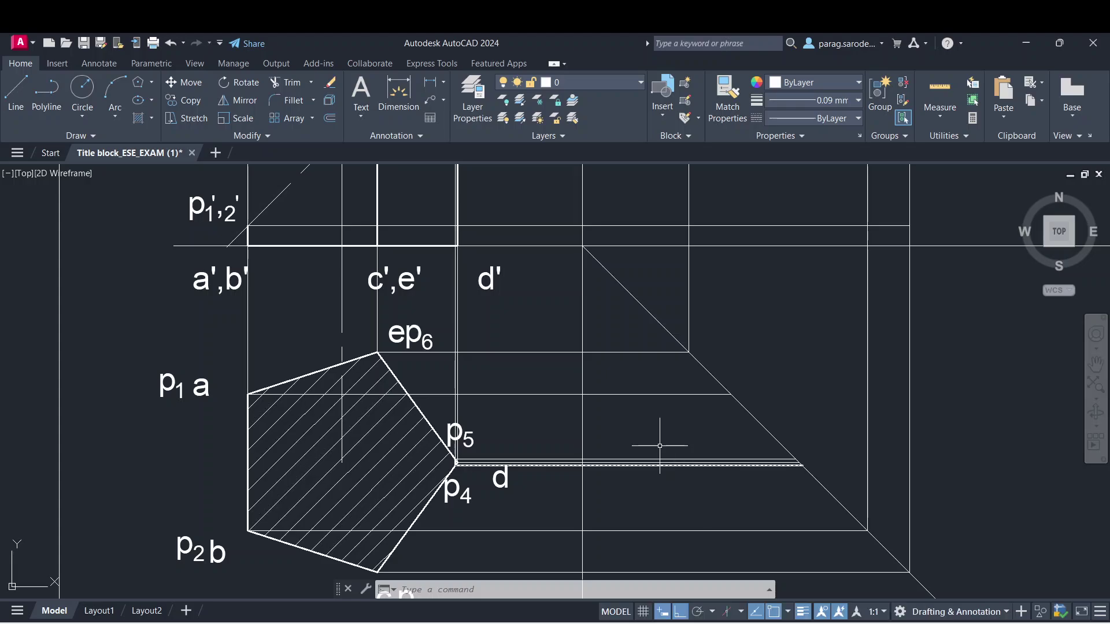
{"action": "scroll", "coordinate": [656, 447], "scroll_direction": "up", "scroll_amount": 2}
{"action": "middle_click_drag", "start_coordinate": [666, 439], "coordinate": [622, 446]}
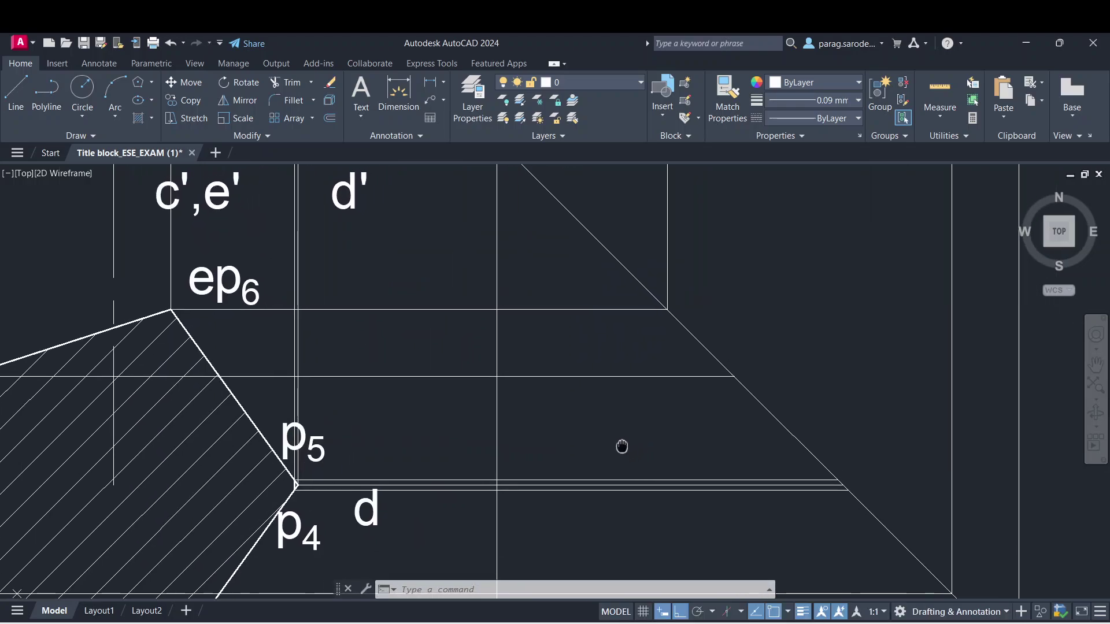
{"action": "left_click", "coordinate": [23, 98]}
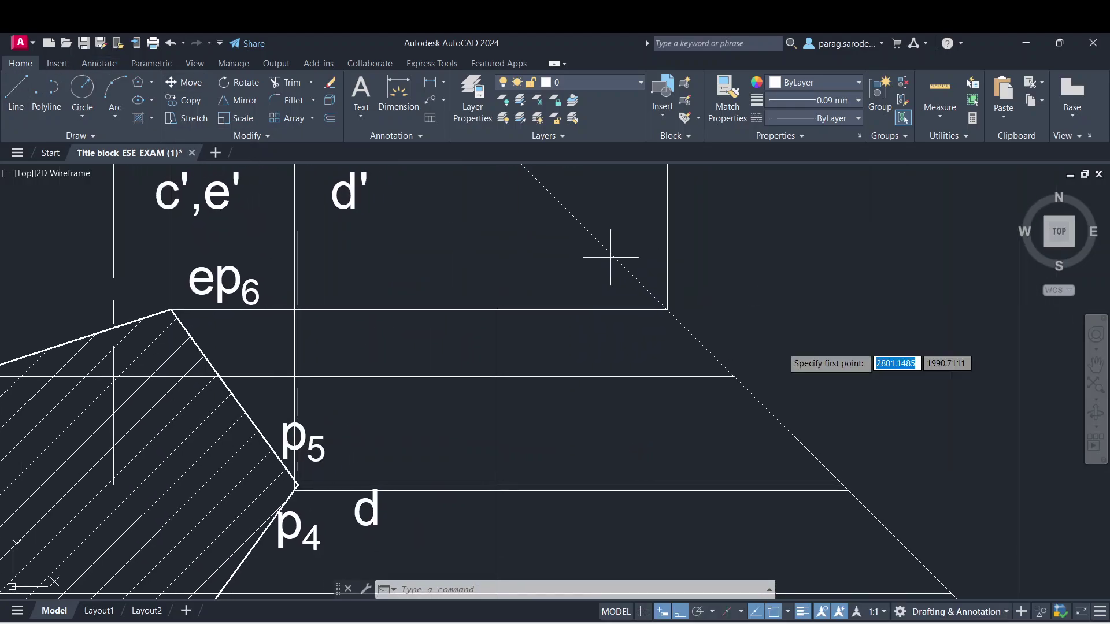
{"action": "left_click", "coordinate": [845, 483]}
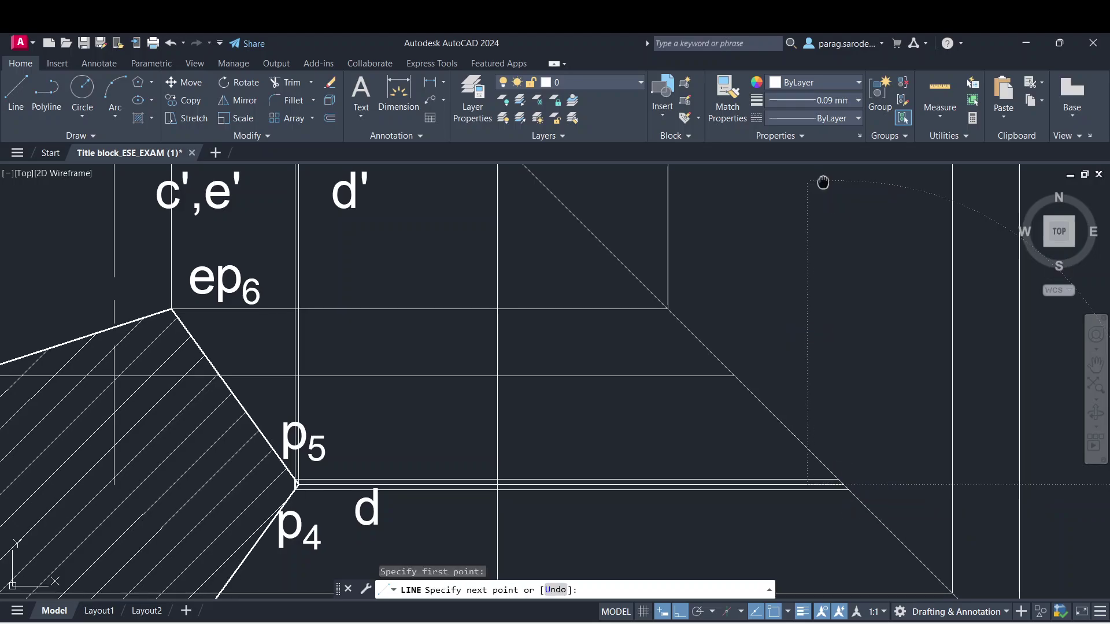
{"action": "middle_click_drag", "start_coordinate": [823, 182], "coordinate": [823, 578]}
{"action": "mouse_move", "coordinate": [850, 292]}
{"action": "middle_mouse_down"}
{"action": "mouse_move", "coordinate": [842, 473]}
{"action": "mouse_move", "coordinate": [839, 463]}
{"action": "middle_mouse_up"}
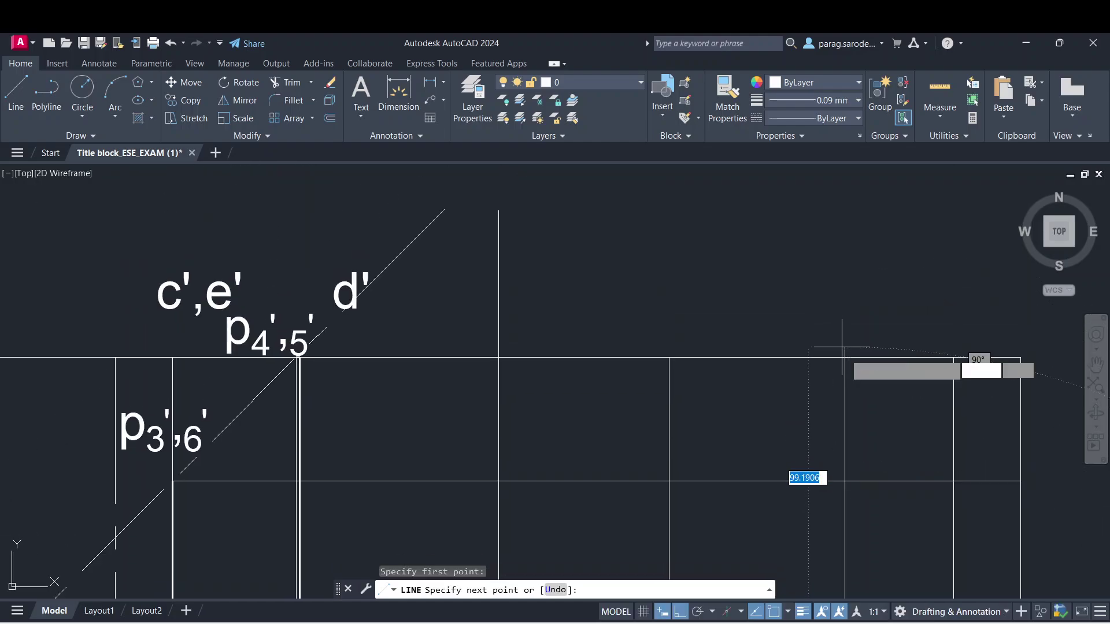
{"action": "key", "text": "Escape"}
- Draw a vertical projection line from where the a/p1 line meets the 45° line up to the front view's top-edge projection line
{"action": "scroll", "coordinate": [865, 433], "scroll_direction": "down", "scroll_amount": 2}
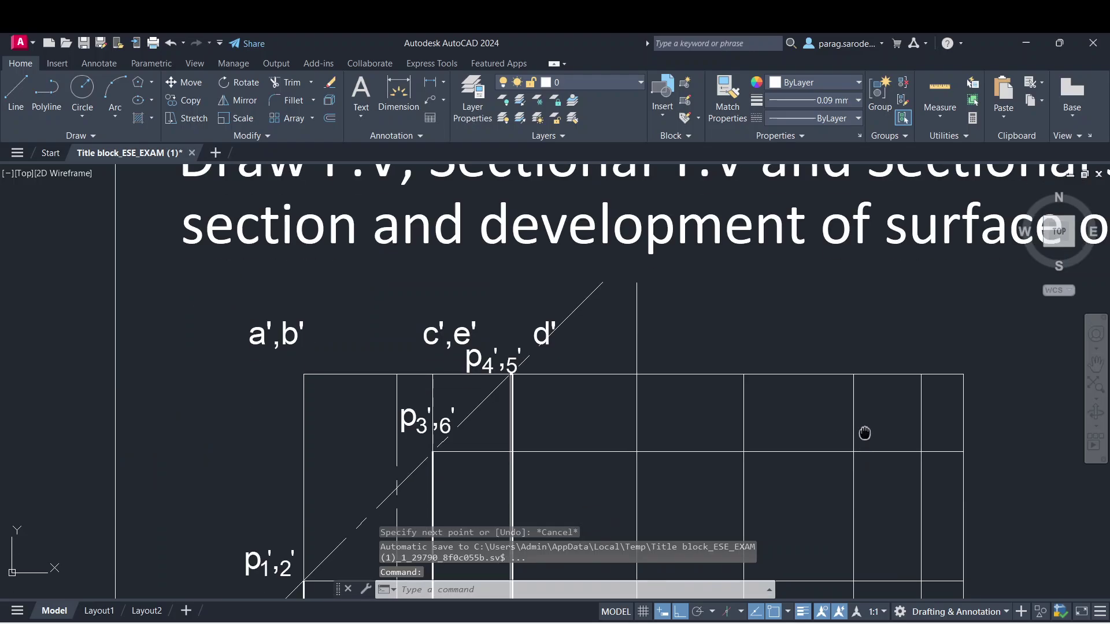
{"action": "middle_click_drag", "start_coordinate": [865, 433], "coordinate": [872, 245]}
{"action": "middle_click_drag", "start_coordinate": [846, 424], "coordinate": [849, 318]}
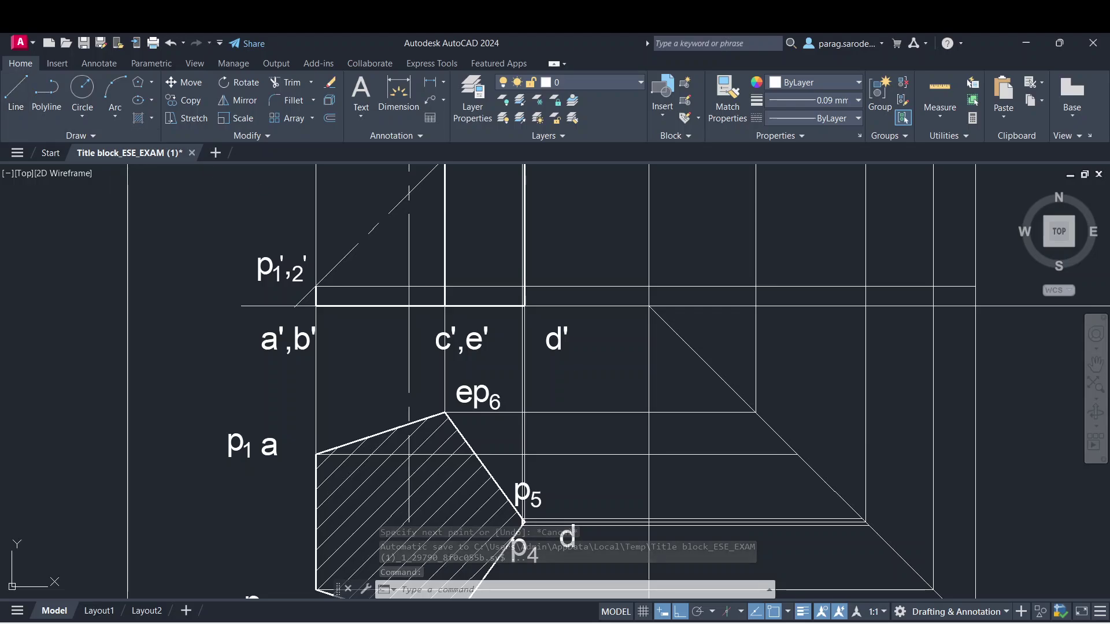
{"action": "left_click", "coordinate": [16, 89]}
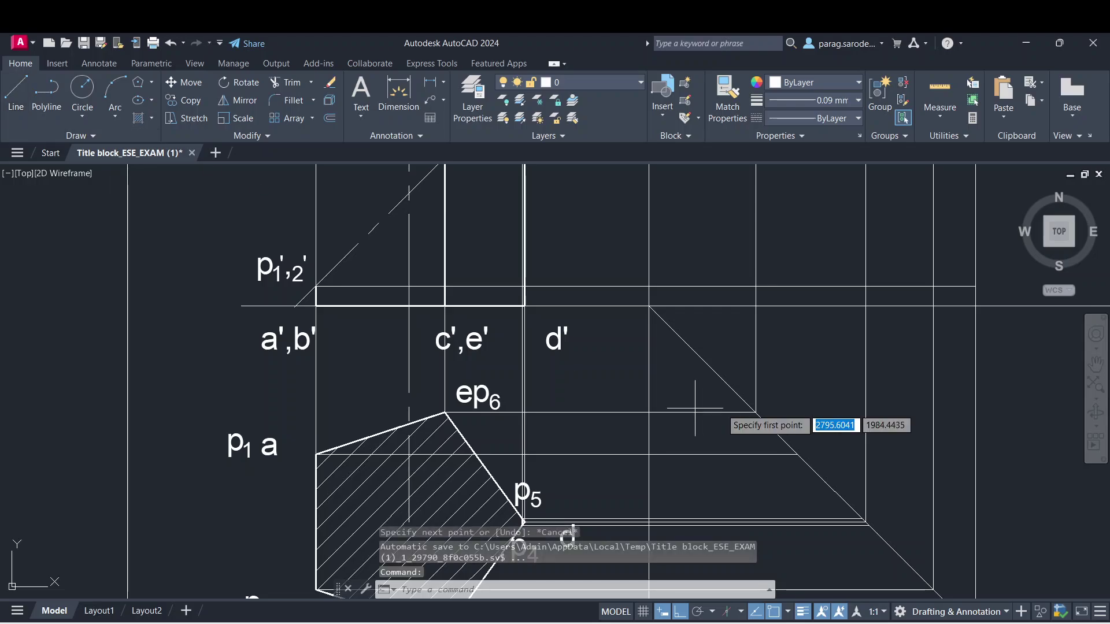
{"action": "left_click", "coordinate": [797, 454]}
{"action": "middle_click_drag", "start_coordinate": [779, 240], "coordinate": [778, 471]}
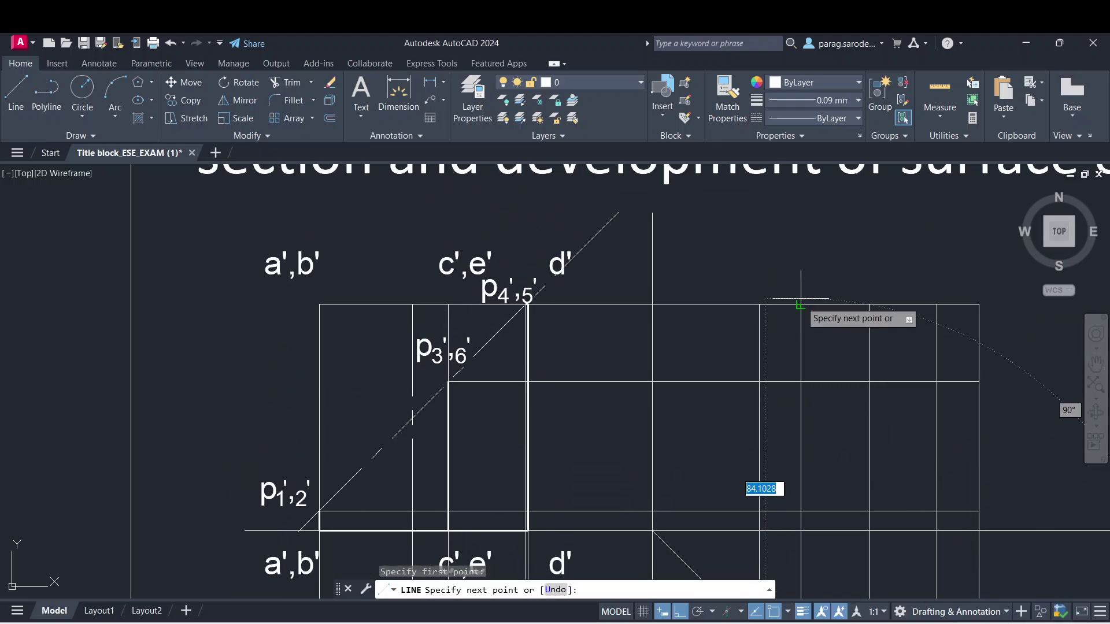
{"action": "key", "text": "Escape"}
- Draw a vertical projection line from where the p5 line meets the 45° line up to the front view's top-edge projection line
{"action": "middle_click_drag", "start_coordinate": [860, 384], "coordinate": [829, 231]}
{"action": "scroll", "coordinate": [829, 231], "scroll_direction": "down", "scroll_amount": 1}
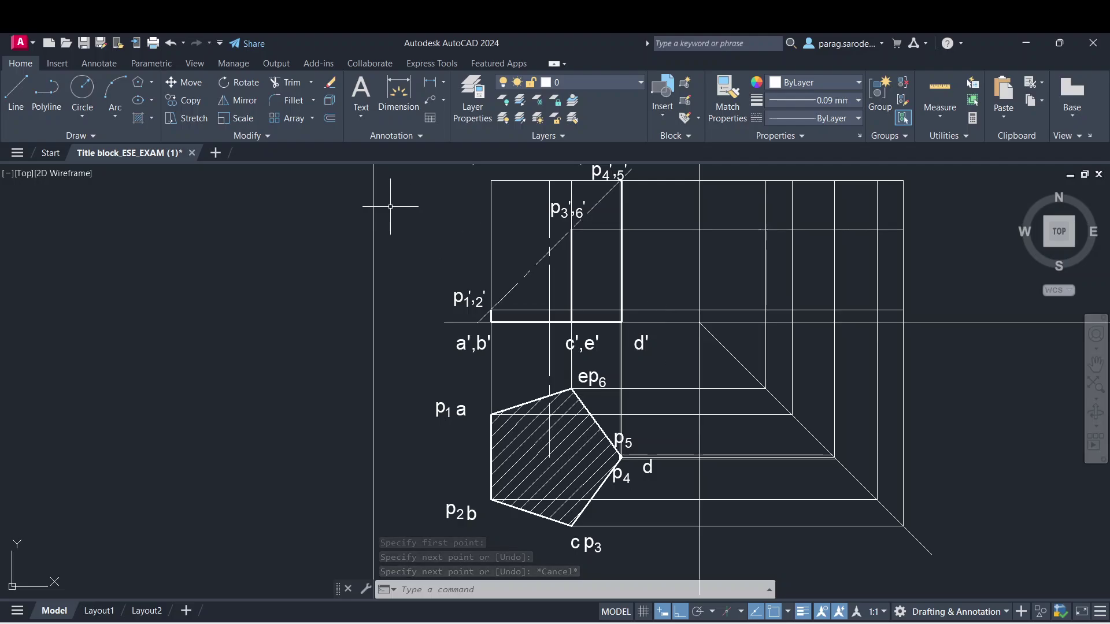
{"action": "left_click", "coordinate": [15, 93]}
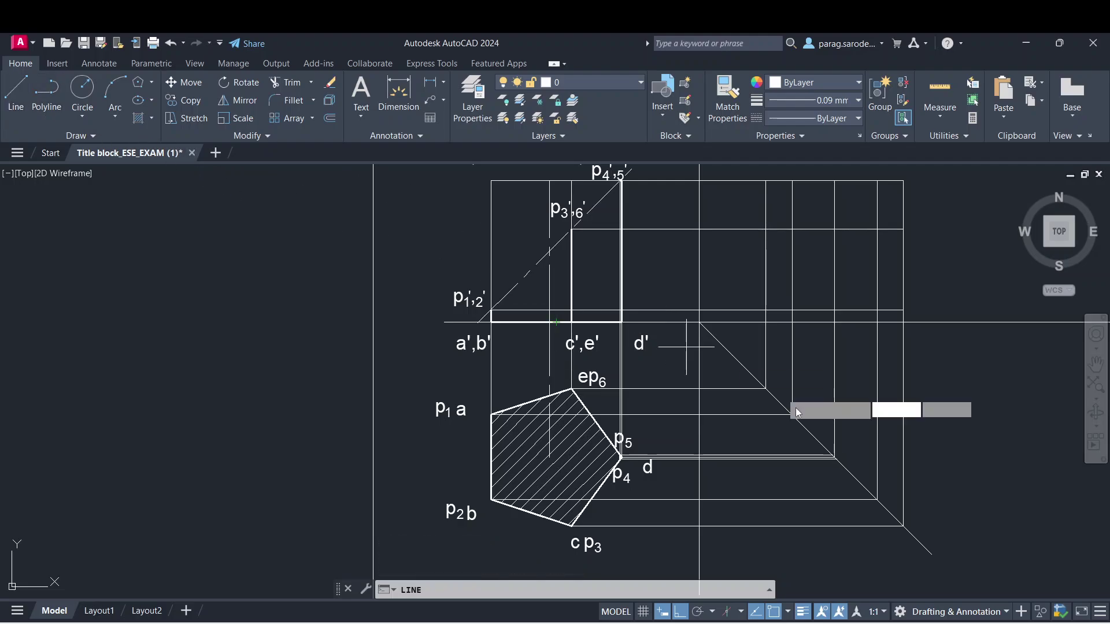
{"action": "scroll", "coordinate": [826, 410], "scroll_direction": "up", "scroll_amount": 4}
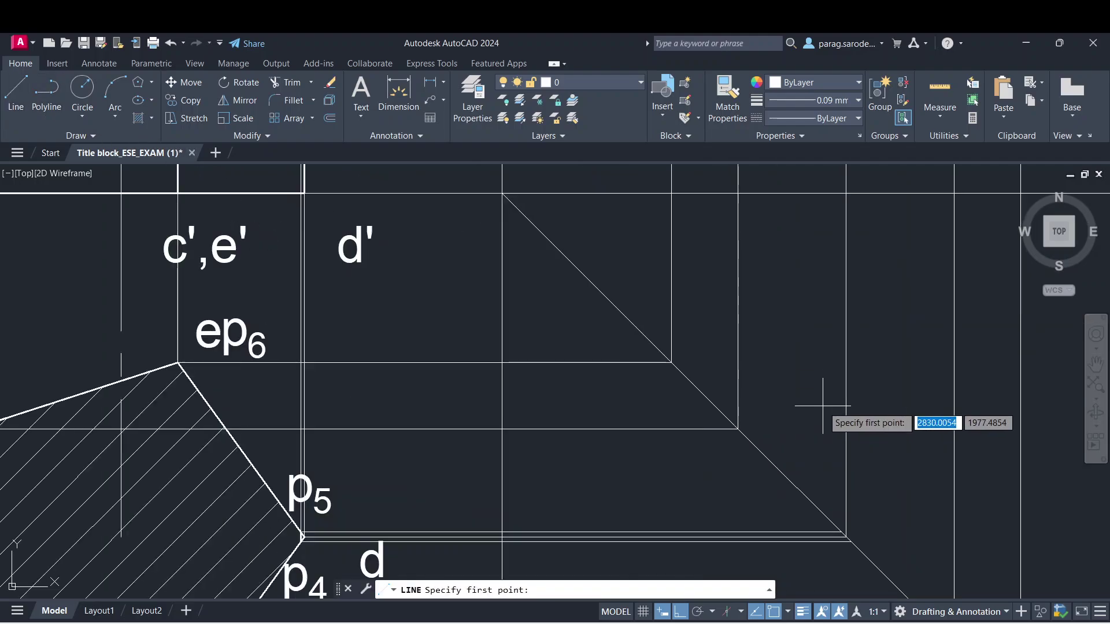
{"action": "left_click", "coordinate": [840, 532]}
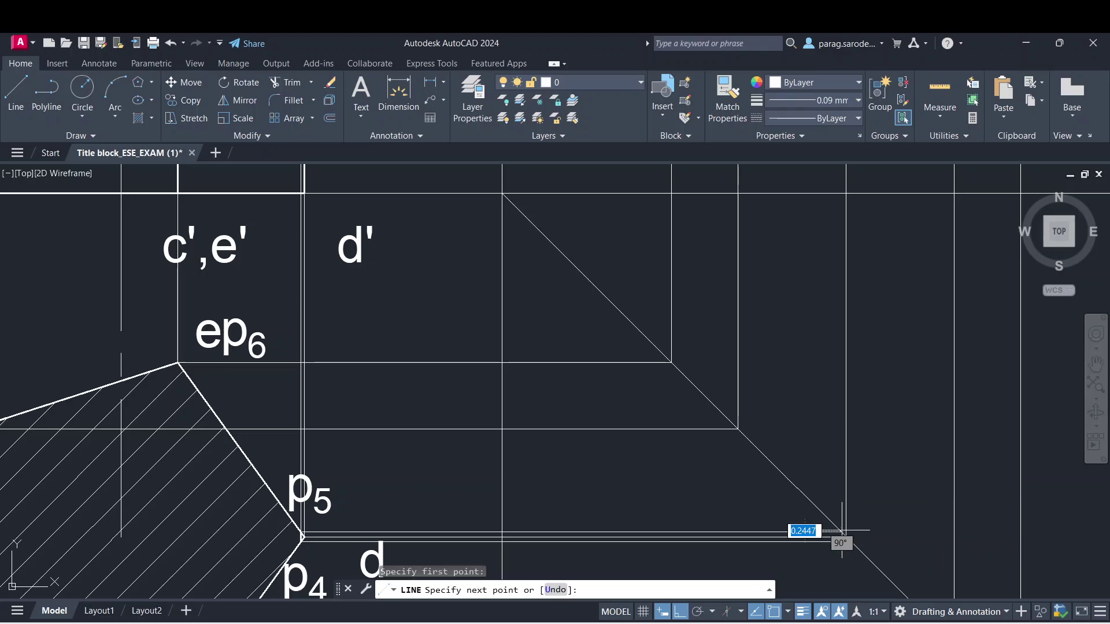
{"action": "mouse_move", "coordinate": [827, 249]}
{"action": "middle_mouse_down"}
{"action": "mouse_move", "coordinate": [830, 471]}
{"action": "mouse_move", "coordinate": [815, 471]}
{"action": "middle_mouse_up"}
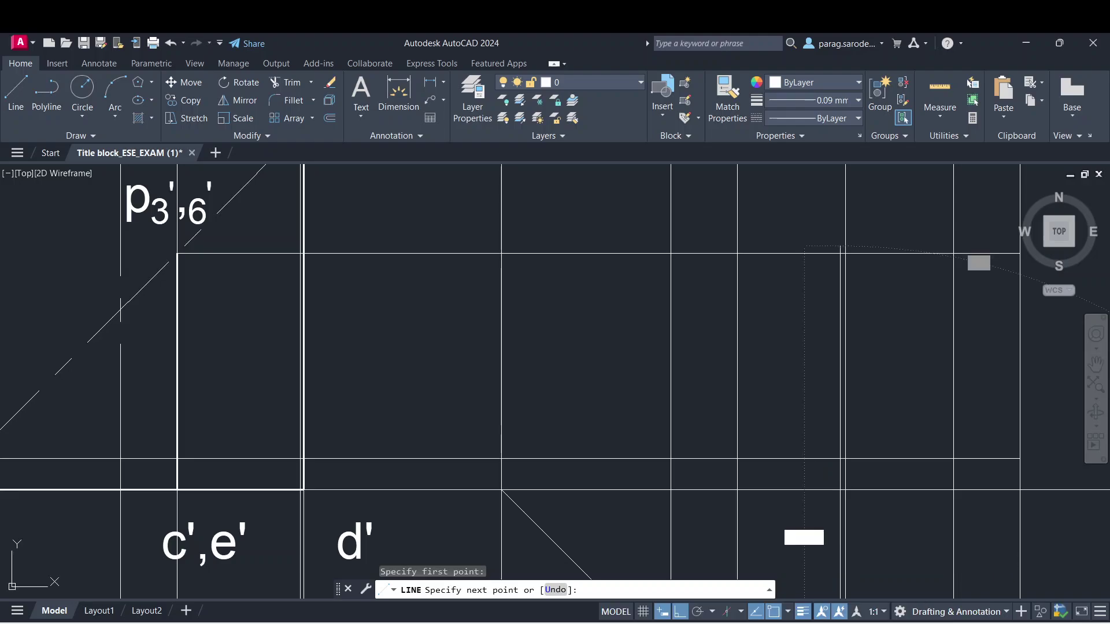
{"action": "middle_click_drag", "start_coordinate": [803, 536], "coordinate": [813, 495]}
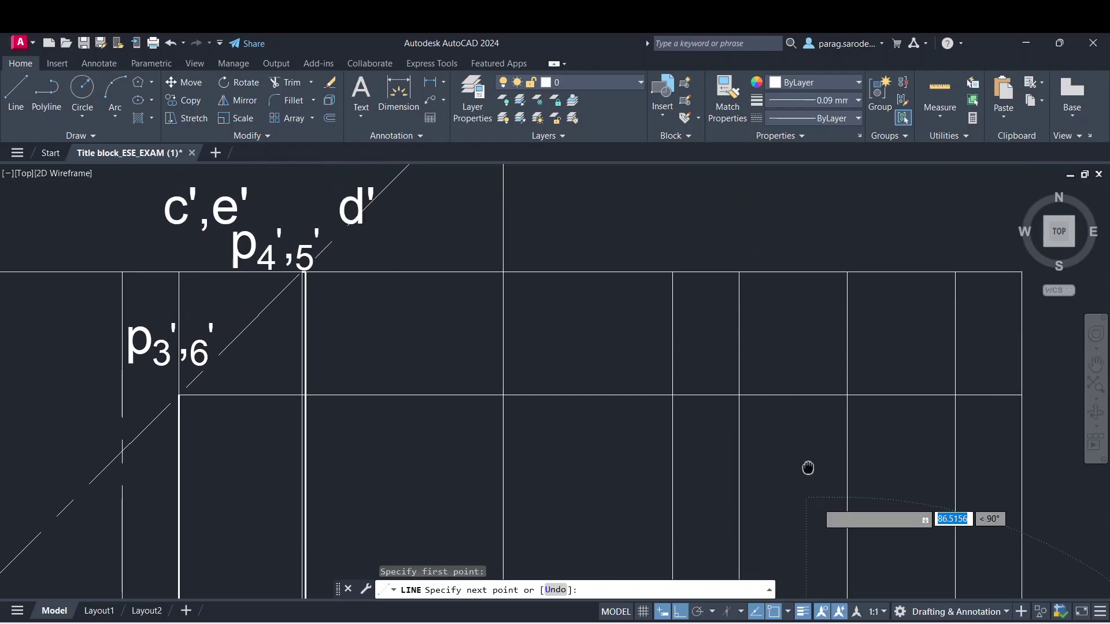
{"action": "left_click", "coordinate": [843, 272]}
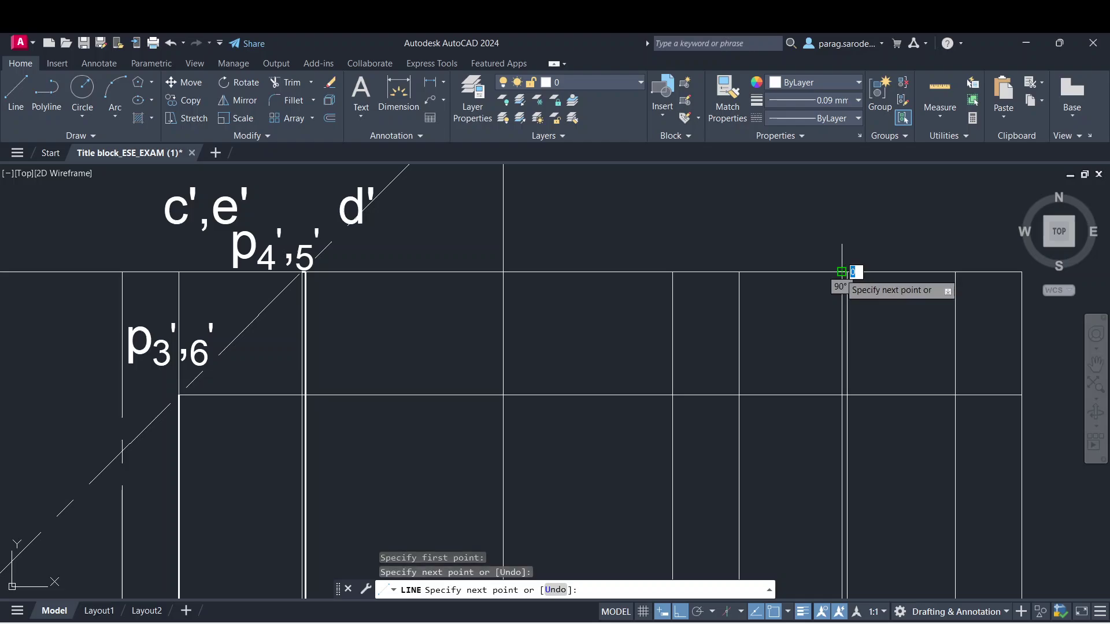
{"action": "key", "text": "Escape"}
- Mirror the p5 vertical projection line about corner d's vertical projection line, keeping the source line
{"action": "middle_click_drag", "start_coordinate": [812, 372], "coordinate": [803, 220]}
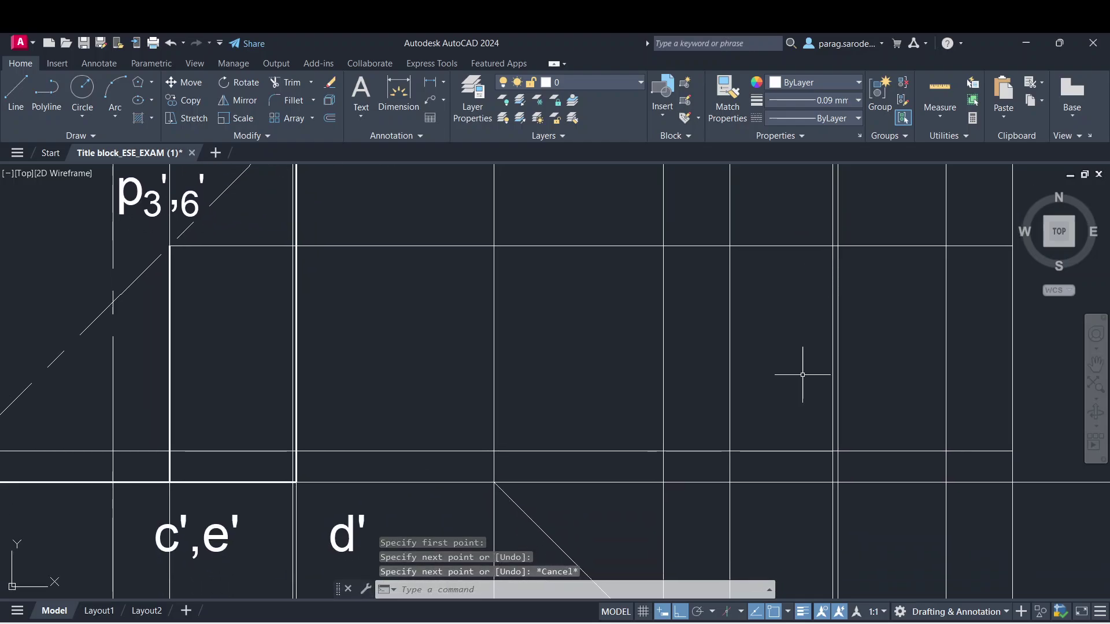
{"action": "left_click", "coordinate": [833, 369]}
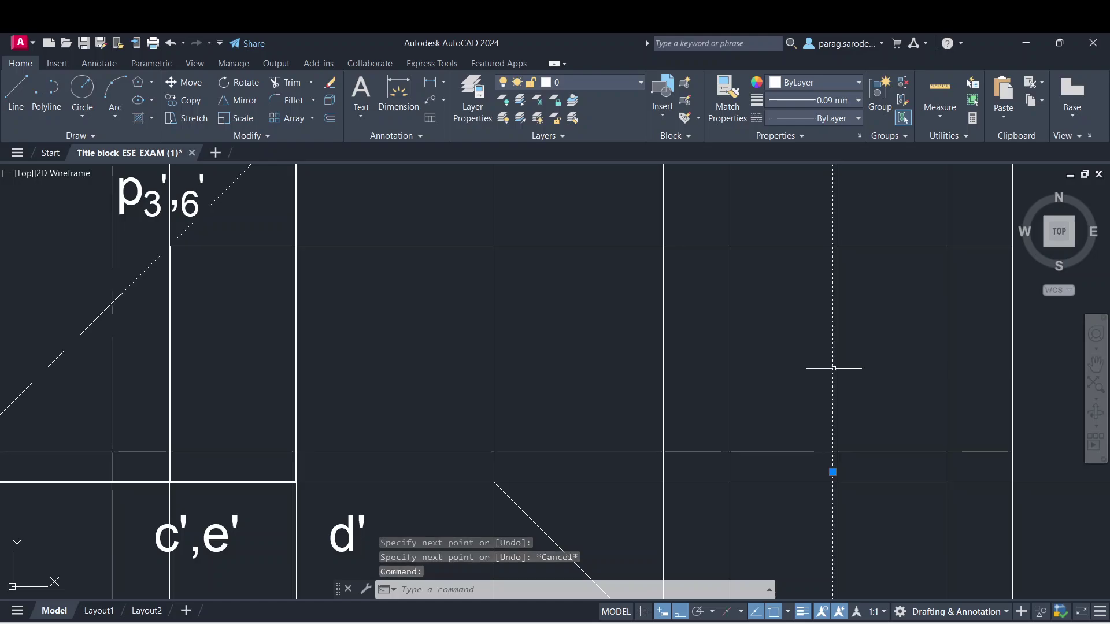
{"action": "left_click", "coordinate": [246, 102]}
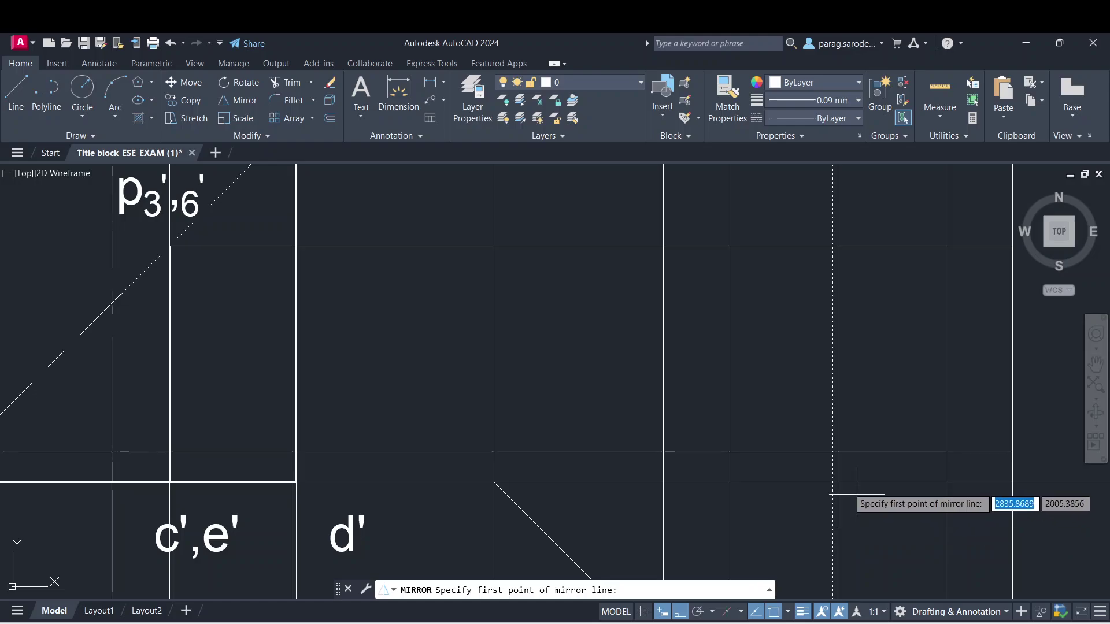
{"action": "left_click", "coordinate": [836, 481]}
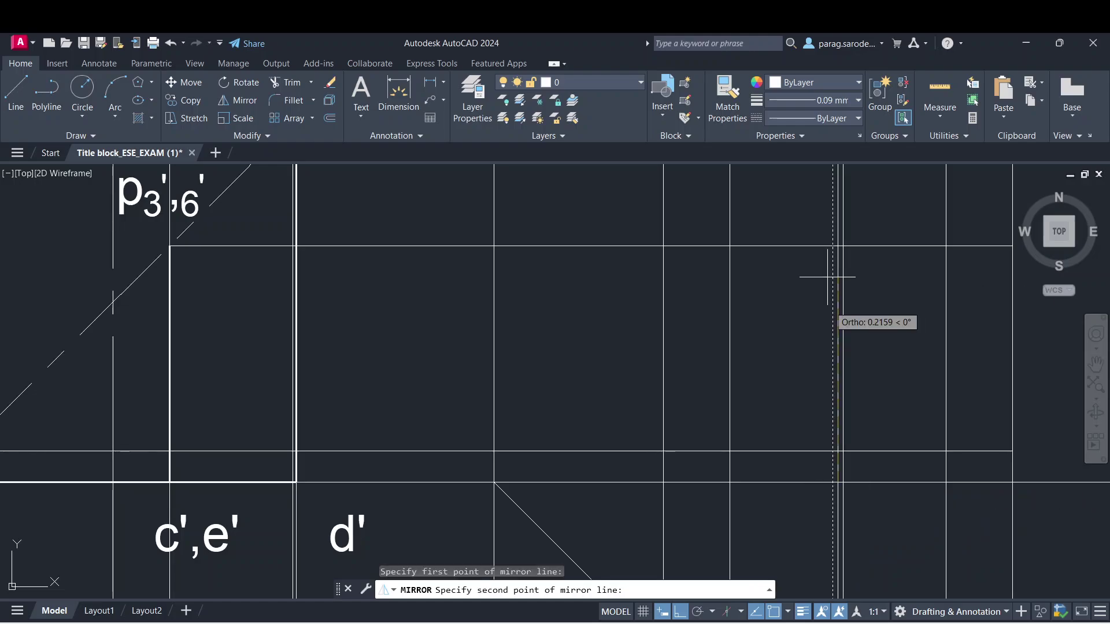
{"action": "left_click", "coordinate": [839, 249]}
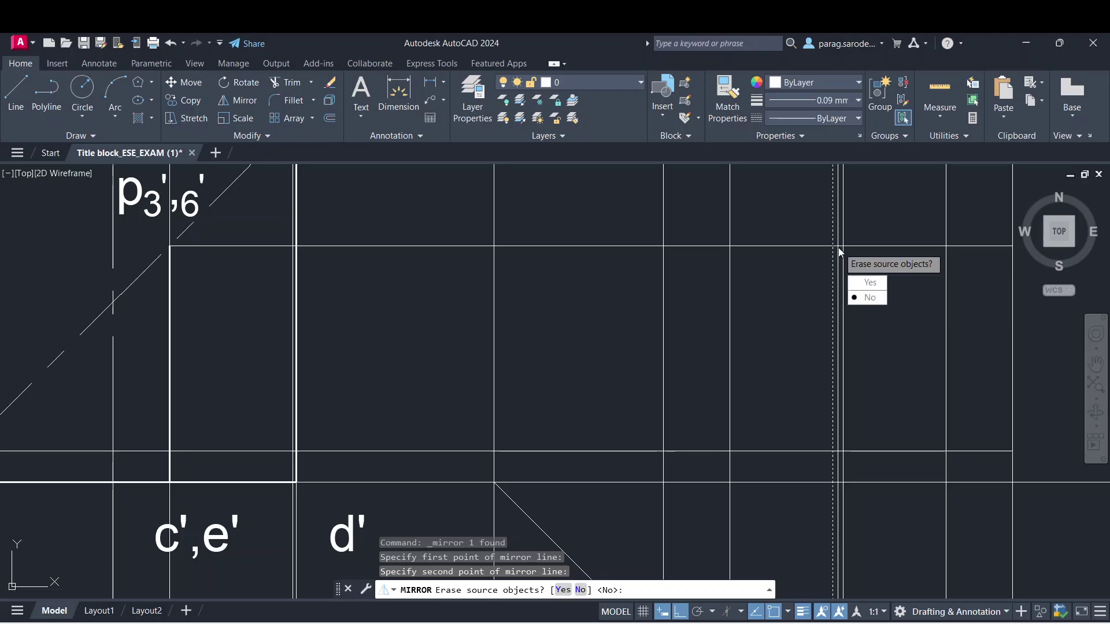
{"action": "left_click", "coordinate": [867, 298]}
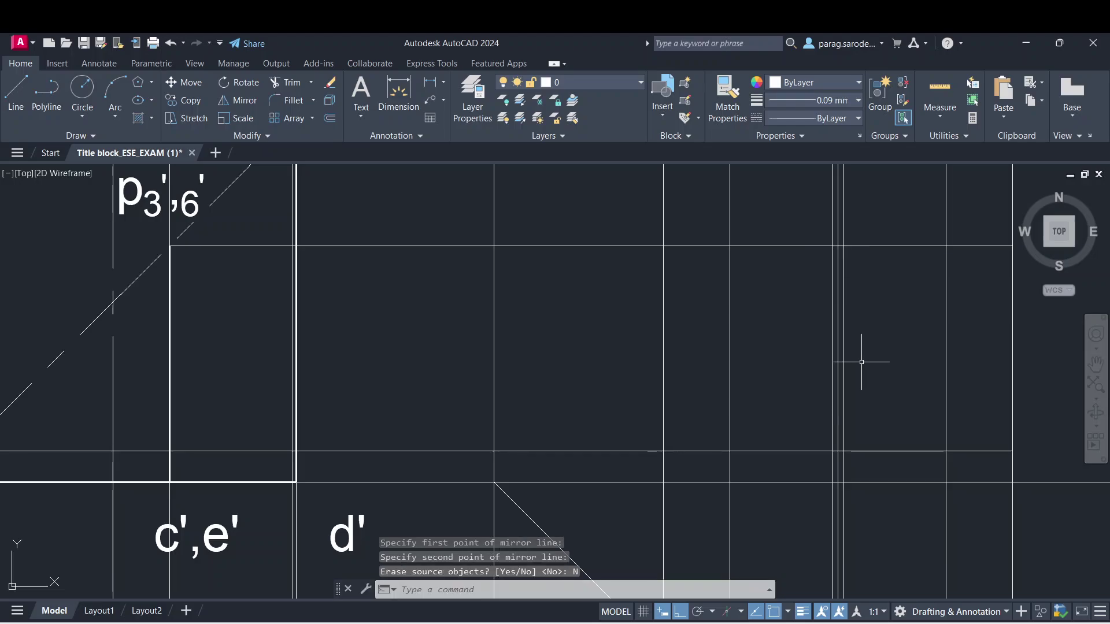
{"action": "scroll", "coordinate": [860, 353], "scroll_direction": "down", "scroll_amount": 2}
{"action": "mouse_move", "coordinate": [859, 351]}
{"action": "middle_mouse_down"}
{"action": "mouse_move", "coordinate": [843, 143]}
{"action": "mouse_move", "coordinate": [838, 197]}
{"action": "middle_mouse_up"}
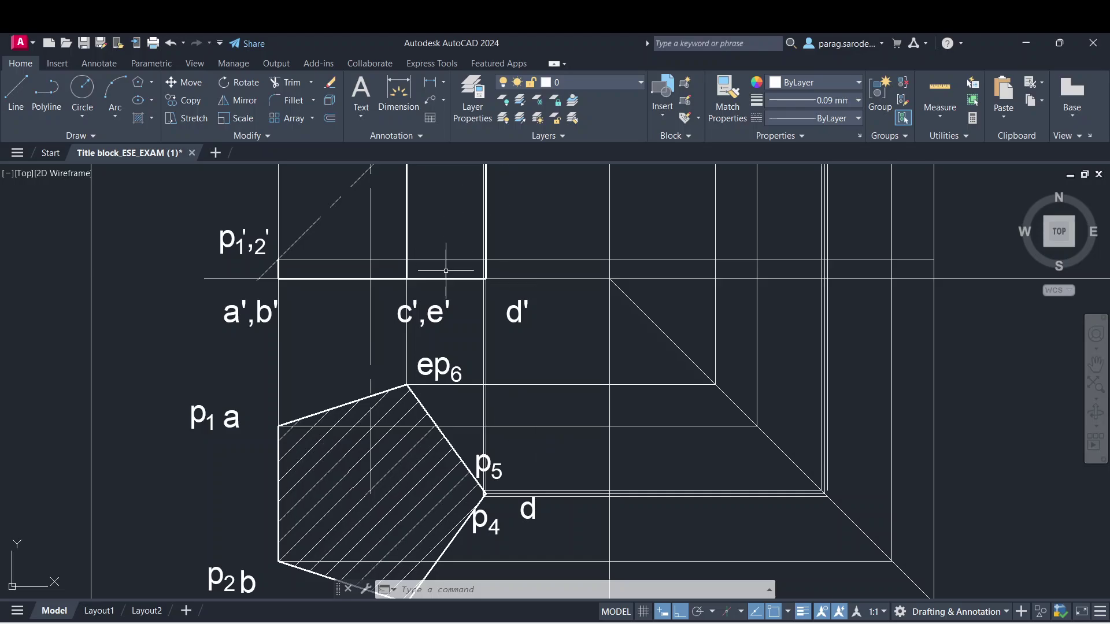
{"action": "middle_click_drag", "start_coordinate": [445, 270], "coordinate": [413, 319]}
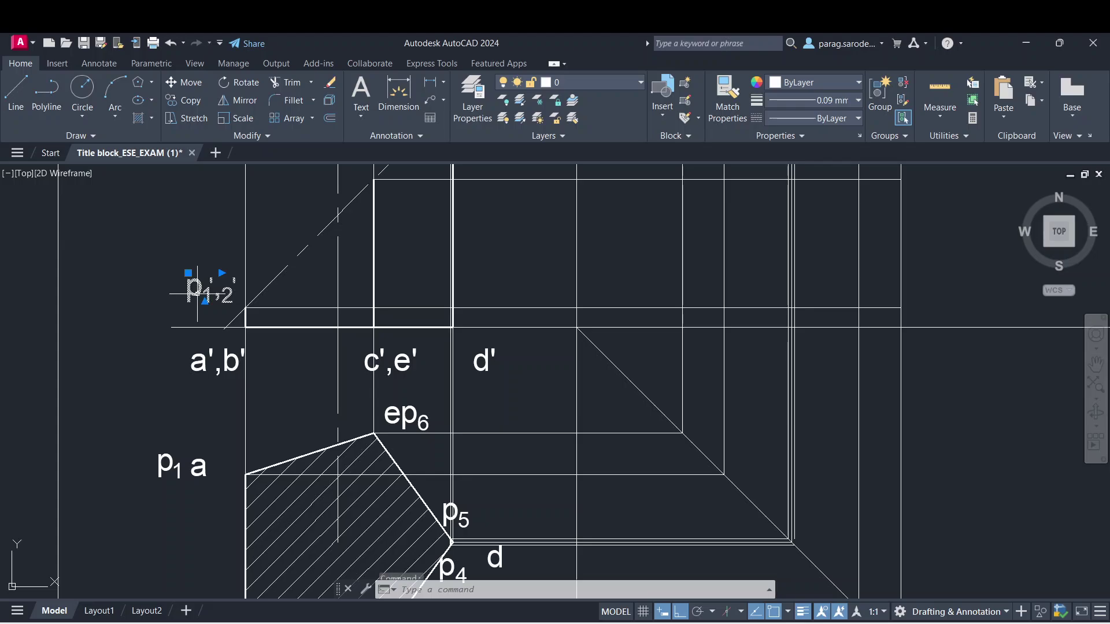
{"action": "left_click", "coordinate": [191, 101]}
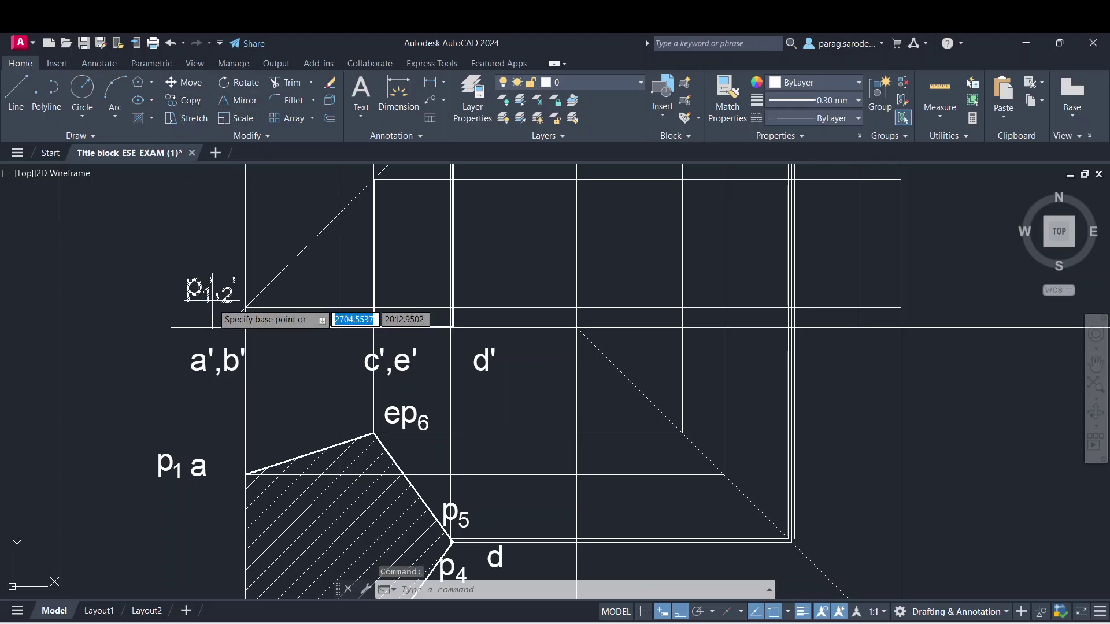
{"action": "left_click", "coordinate": [201, 296]}
{"action": "middle_click_drag", "start_coordinate": [553, 292], "coordinate": [475, 287]}
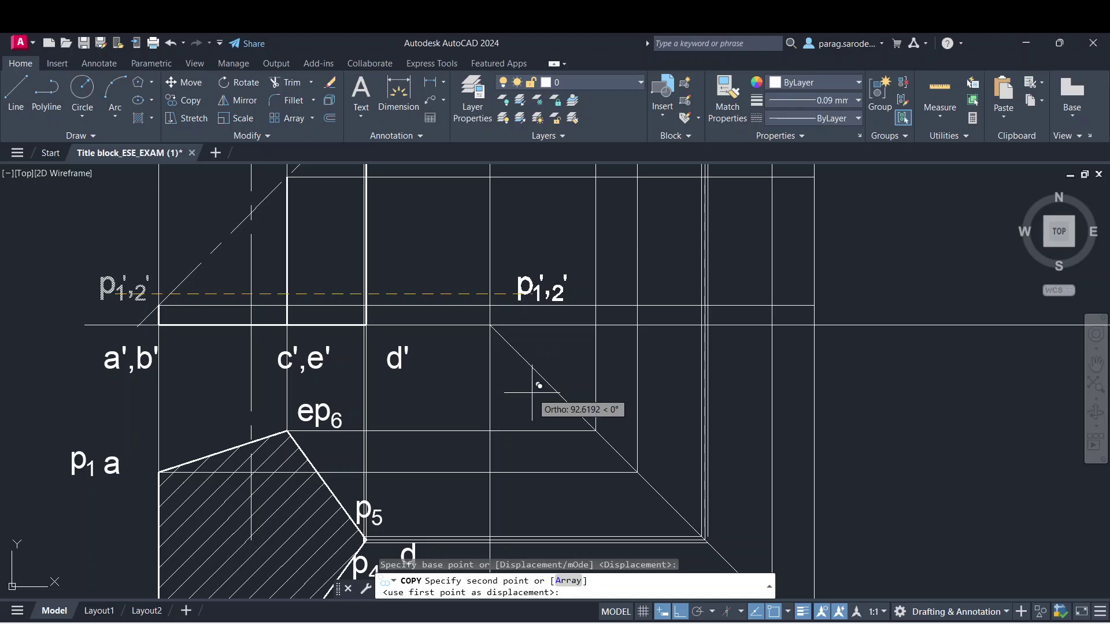
{"action": "key", "text": "Escape"}
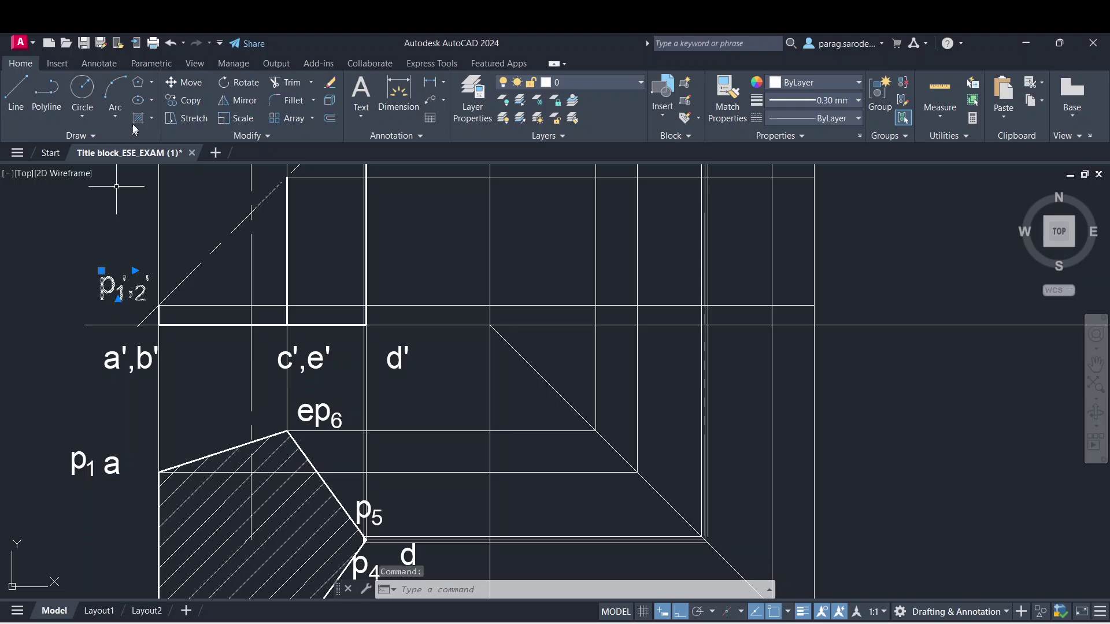
- Copy the front view's p1',2' label horizontally to the side view, just beside the vertical projection line of a/p1
{"action": "type", "text": "co"}
{"action": "key", "text": "Return"}
{"action": "left_click", "coordinate": [130, 291]}
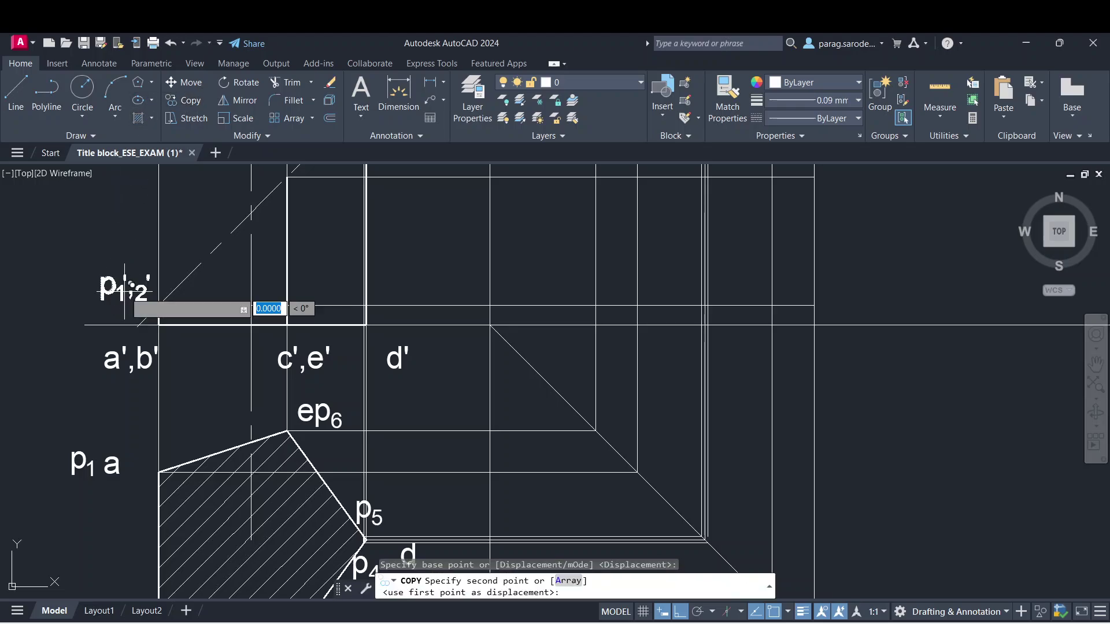
{"action": "left_click", "coordinate": [664, 292]}
{"action": "key", "text": "Escape"}
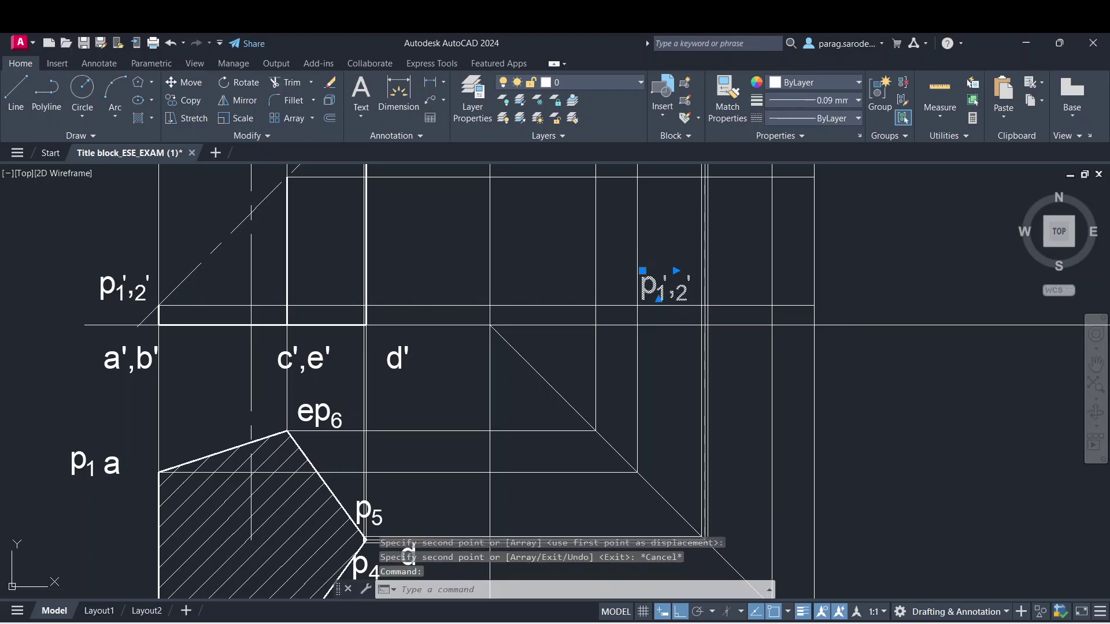
- Edit the copied side-view label to read p1'' with the 1 as subscript and the prime marks in matching subscript format
{"action": "double_click", "coordinate": [665, 288]}
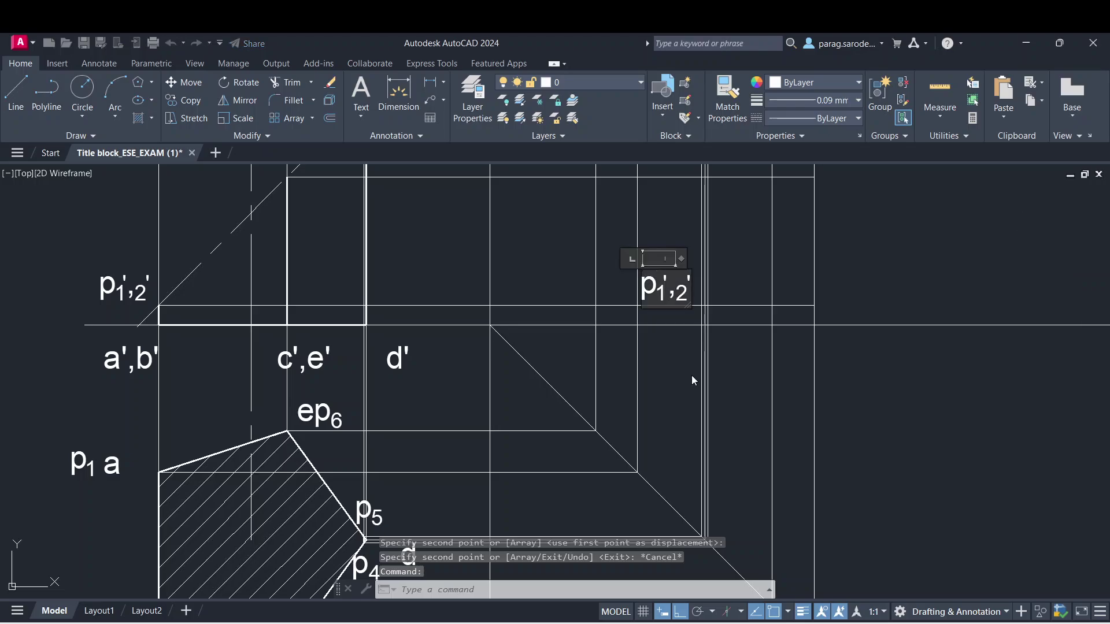
{"action": "type", "text": "'"}
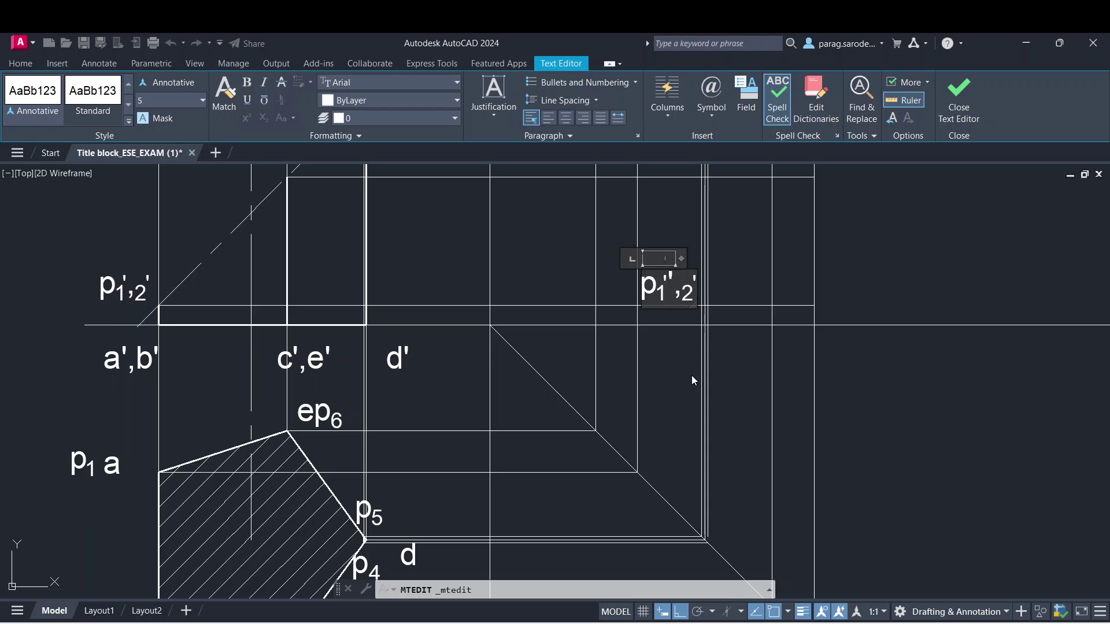
{"action": "key", "text": "Delete"}
{"action": "key", "text": "Delete"}
{"action": "key", "text": "Delete"}
{"action": "key", "text": "shift+Left"}
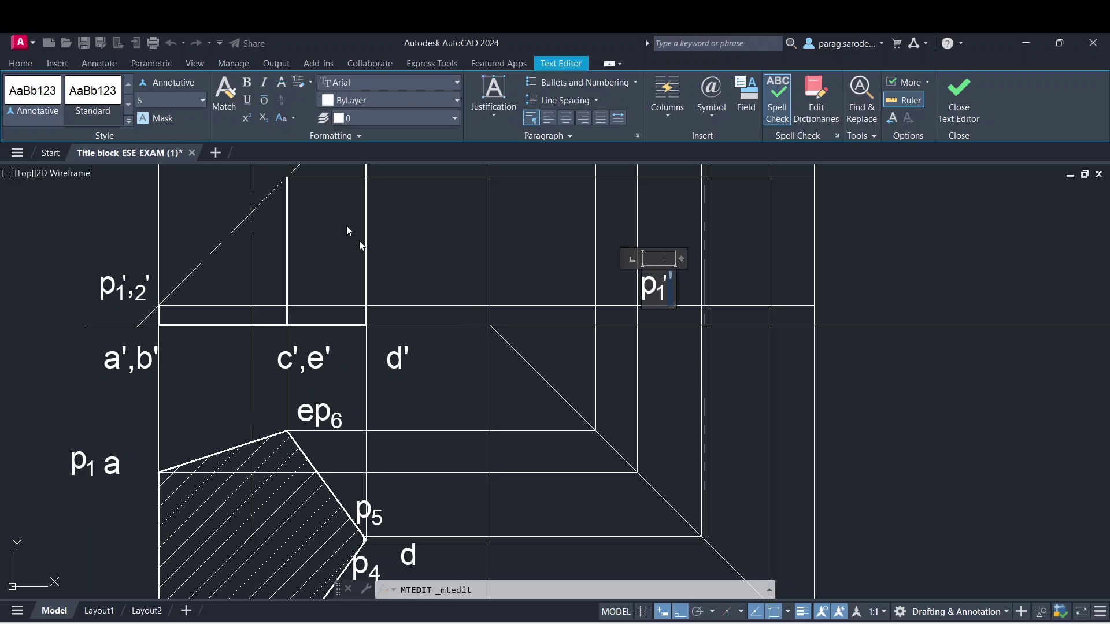
{"action": "left_click", "coordinate": [268, 122]}
{"action": "left_click", "coordinate": [654, 388]}
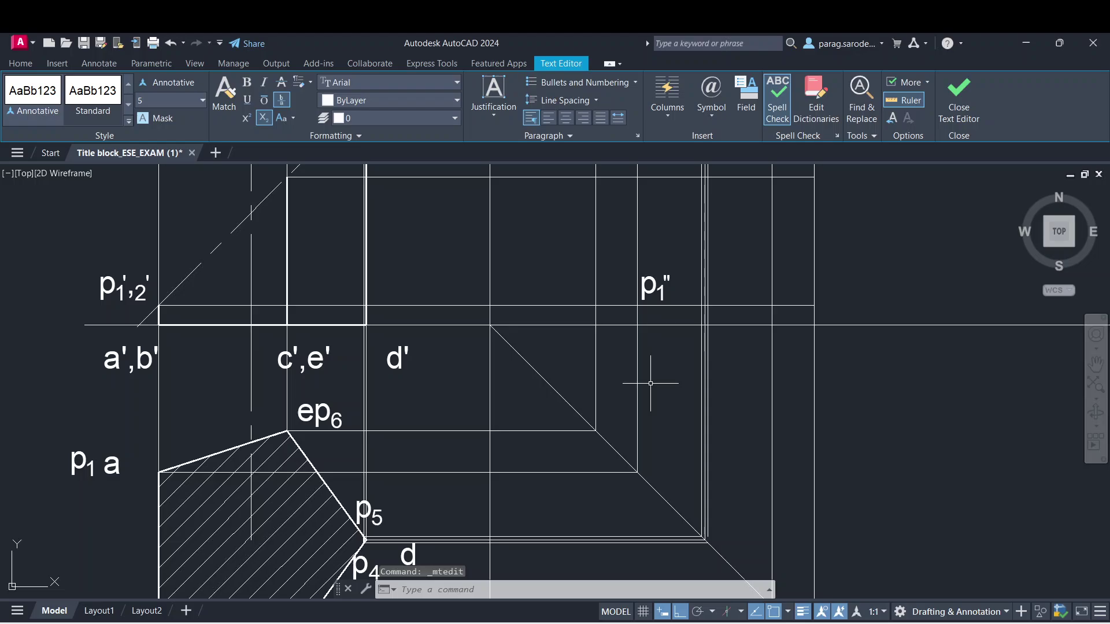
- Copy the p1'' label horizontally to just beside the vertical projection line of b/p2 in the side view
{"action": "middle_click_drag", "start_coordinate": [235, 397], "coordinate": [230, 322]}
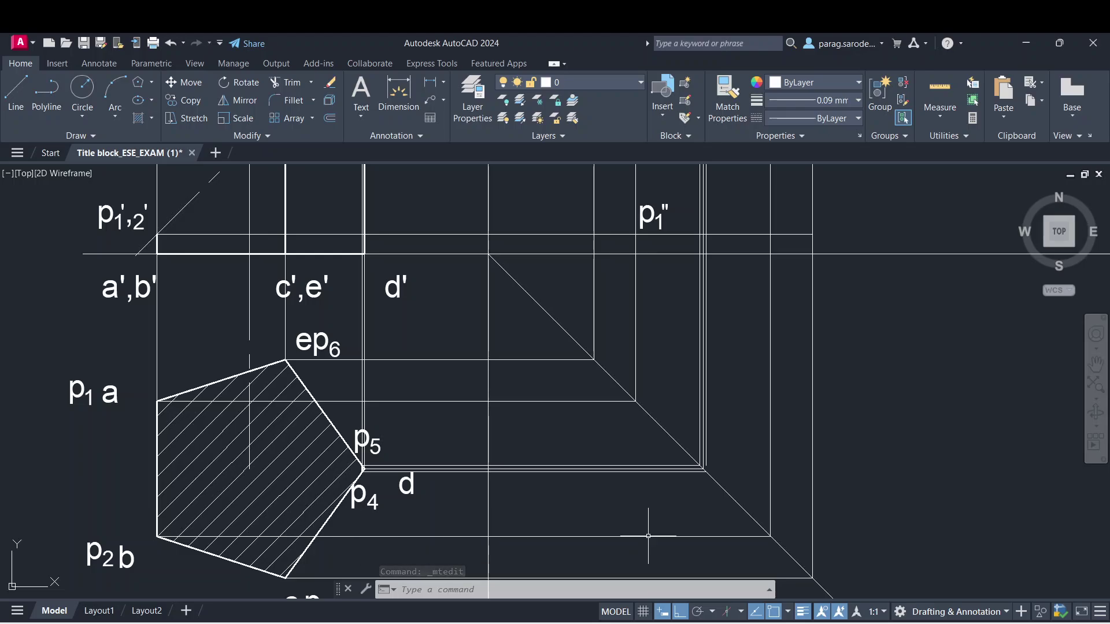
{"action": "middle_click_drag", "start_coordinate": [648, 536], "coordinate": [634, 592]}
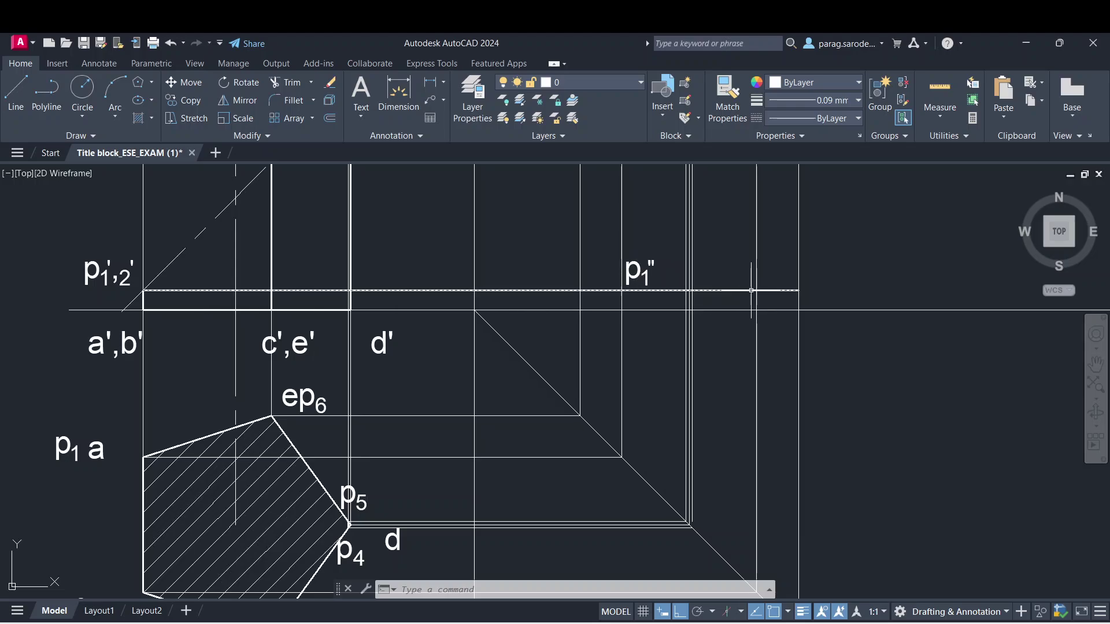
{"action": "middle_click_drag", "start_coordinate": [754, 263], "coordinate": [751, 248]}
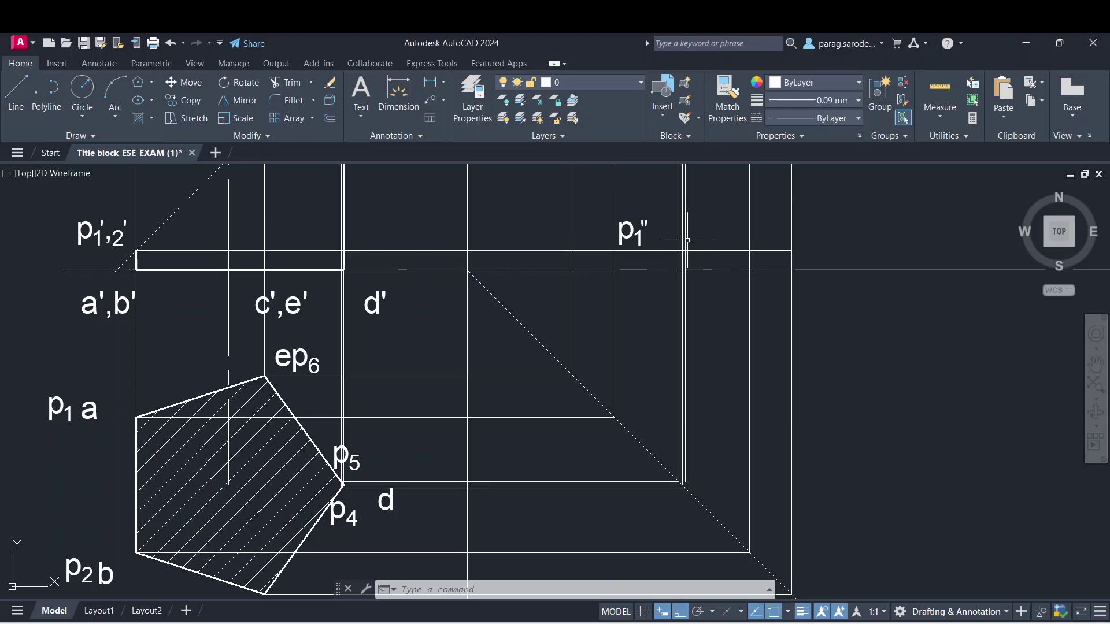
{"action": "middle_click_drag", "start_coordinate": [686, 240], "coordinate": [686, 277]}
{"action": "left_click", "coordinate": [631, 269]}
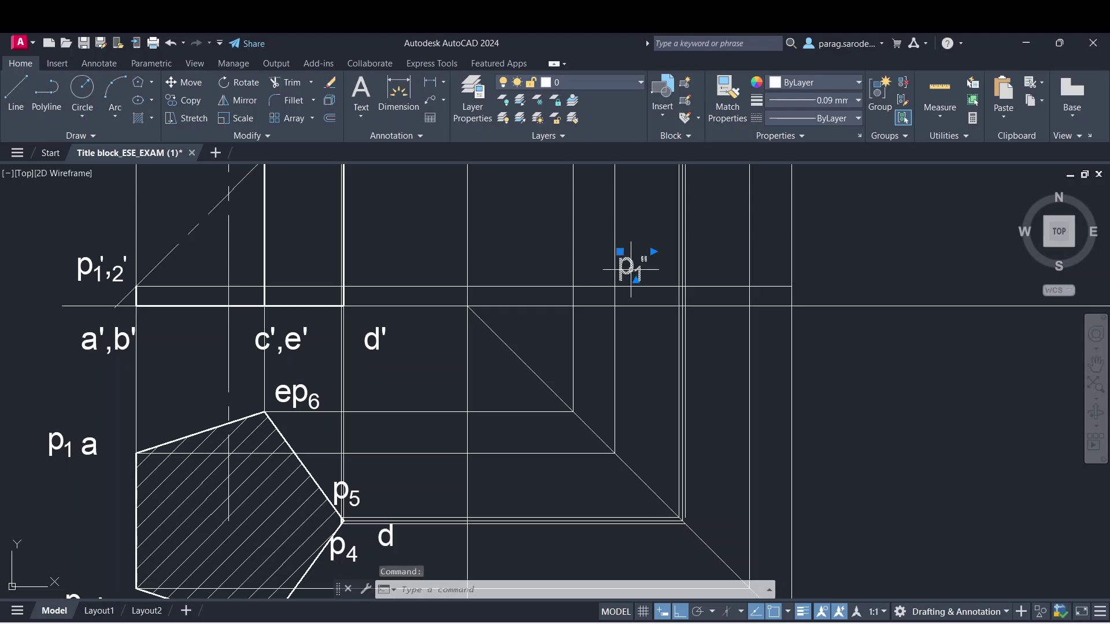
{"action": "left_click", "coordinate": [200, 102]}
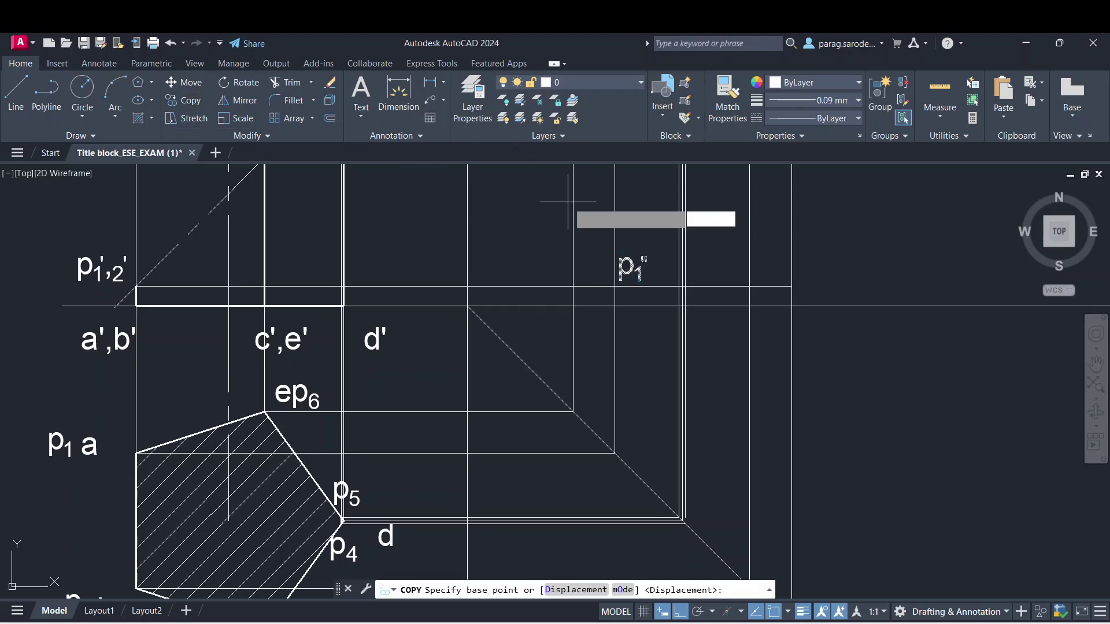
{"action": "left_click", "coordinate": [636, 268]}
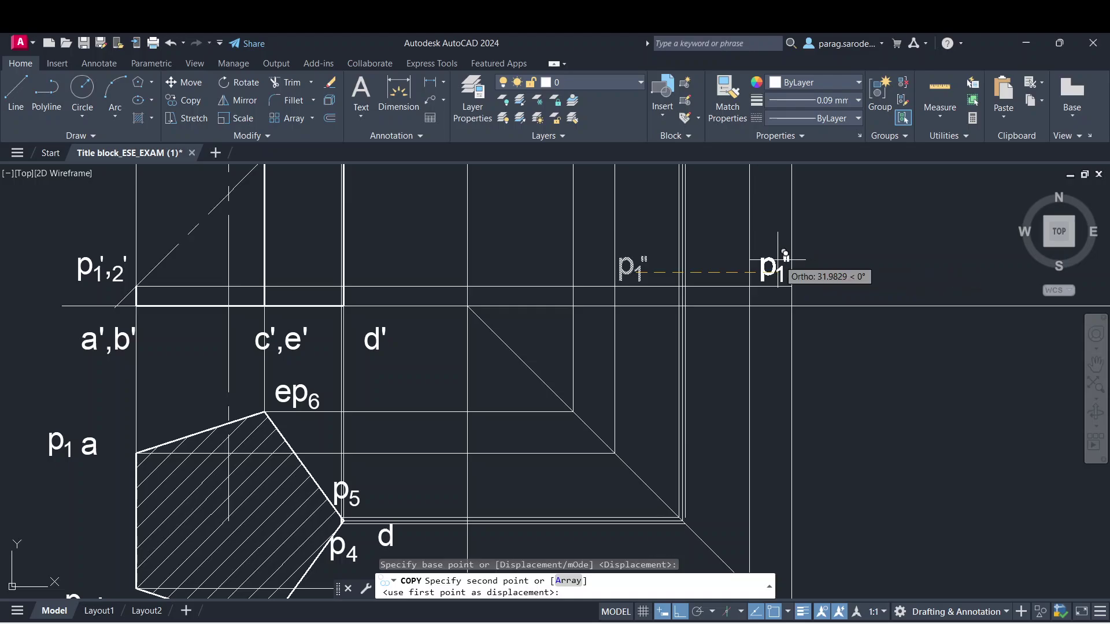
{"action": "left_click", "coordinate": [778, 259]}
{"action": "key", "text": "Escape"}
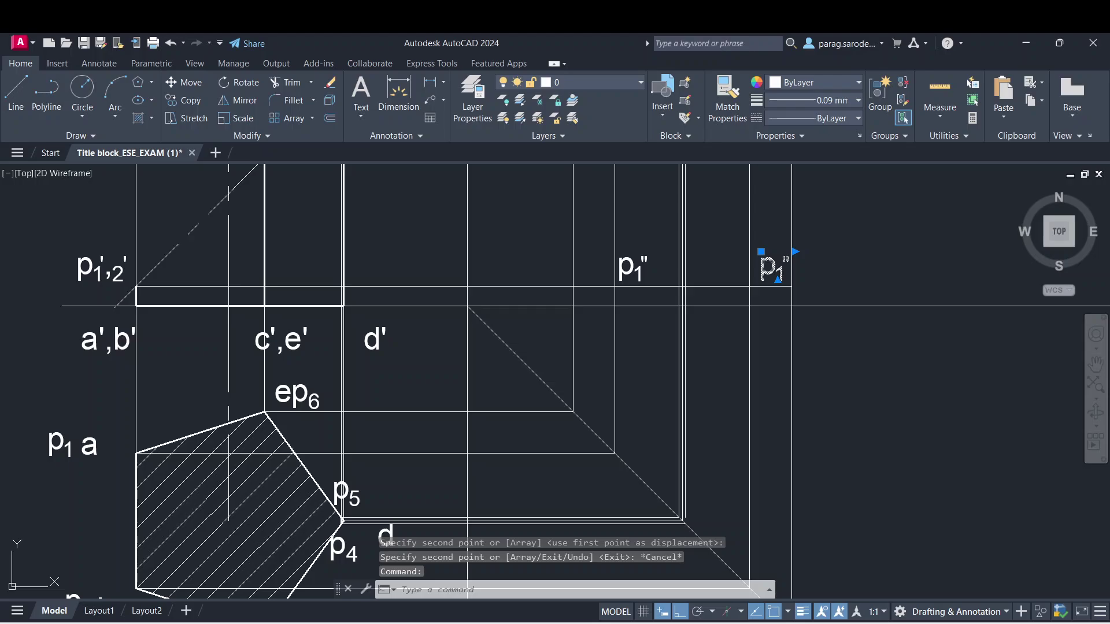
- Edit the copied label beside the b/p2 projection line to read p2'' with the 2 as subscript
{"action": "double_click", "coordinate": [775, 267]}
{"action": "key", "text": "BackSpace"}
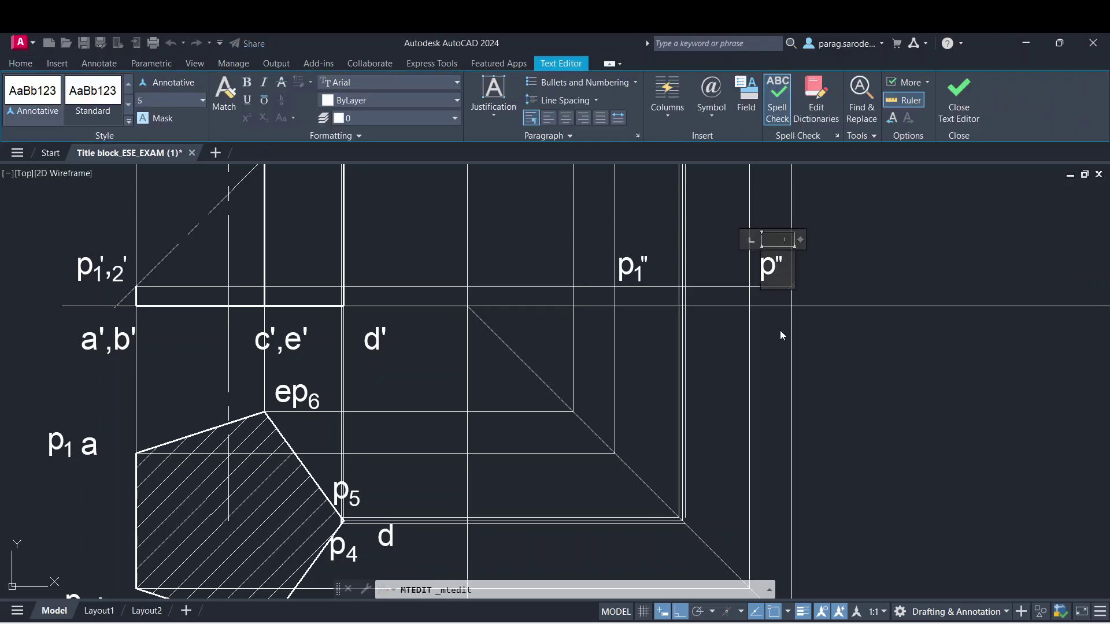
{"action": "type", "text": "2"}
{"action": "key", "text": "shift+Left"}
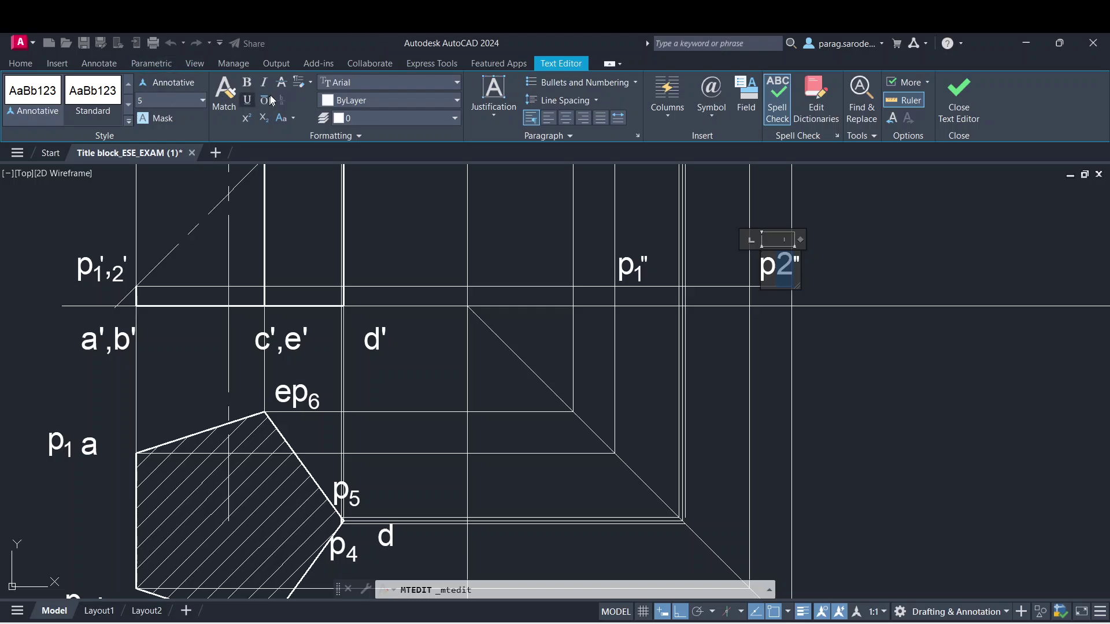
{"action": "left_click", "coordinate": [264, 118]}
{"action": "left_click", "coordinate": [682, 240]}
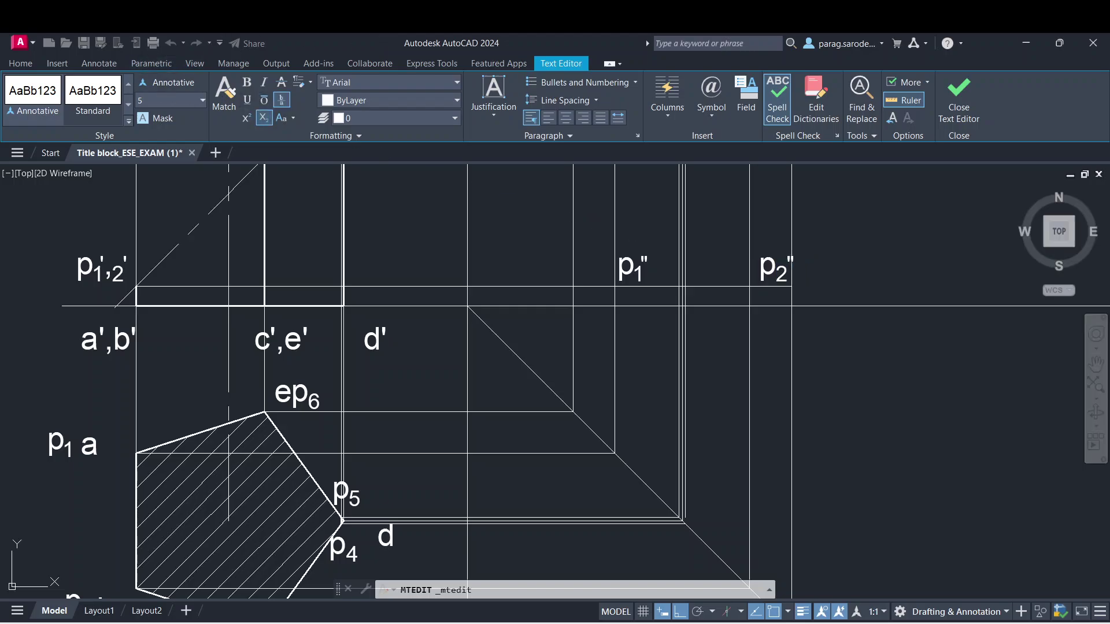
{"action": "mouse_move", "coordinate": [681, 231]}
{"action": "middle_mouse_down"}
{"action": "mouse_move", "coordinate": [681, 324]}
{"action": "mouse_move", "coordinate": [712, 369]}
{"action": "middle_mouse_up"}
{"action": "mouse_move", "coordinate": [661, 322]}
{"action": "middle_mouse_down"}
{"action": "mouse_move", "coordinate": [651, 228]}
{"action": "mouse_move", "coordinate": [651, 285]}
{"action": "middle_mouse_up"}
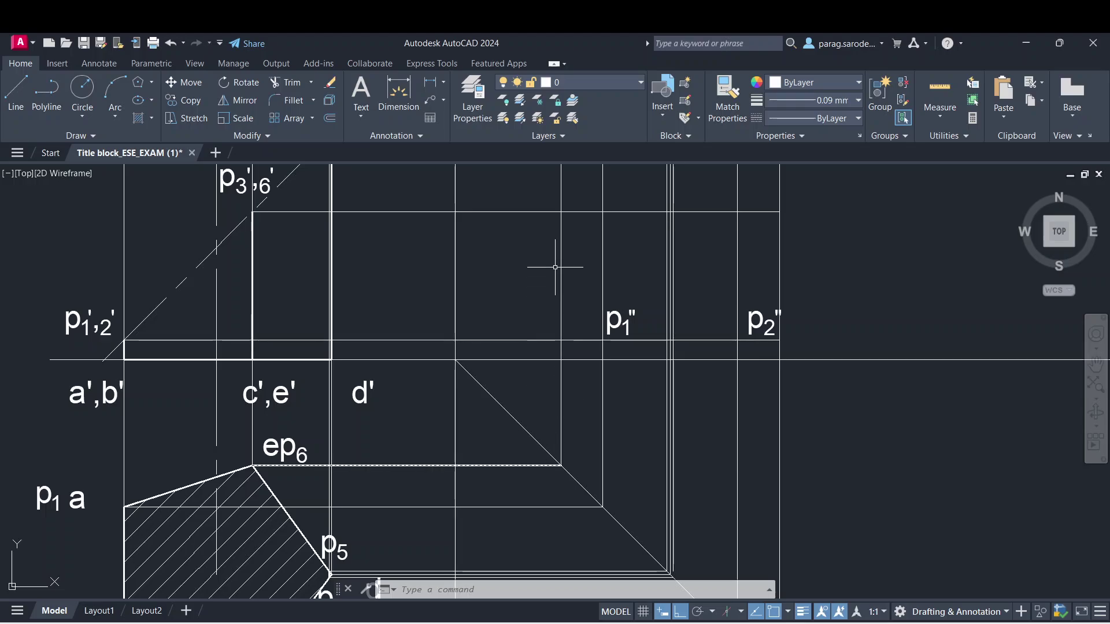
- Copy the p1'' label, with Ortho turned off, to just above the p3',6' projection line, beside the e/p6 vertical projection line
{"action": "middle_click_drag", "start_coordinate": [560, 212], "coordinate": [560, 250]}
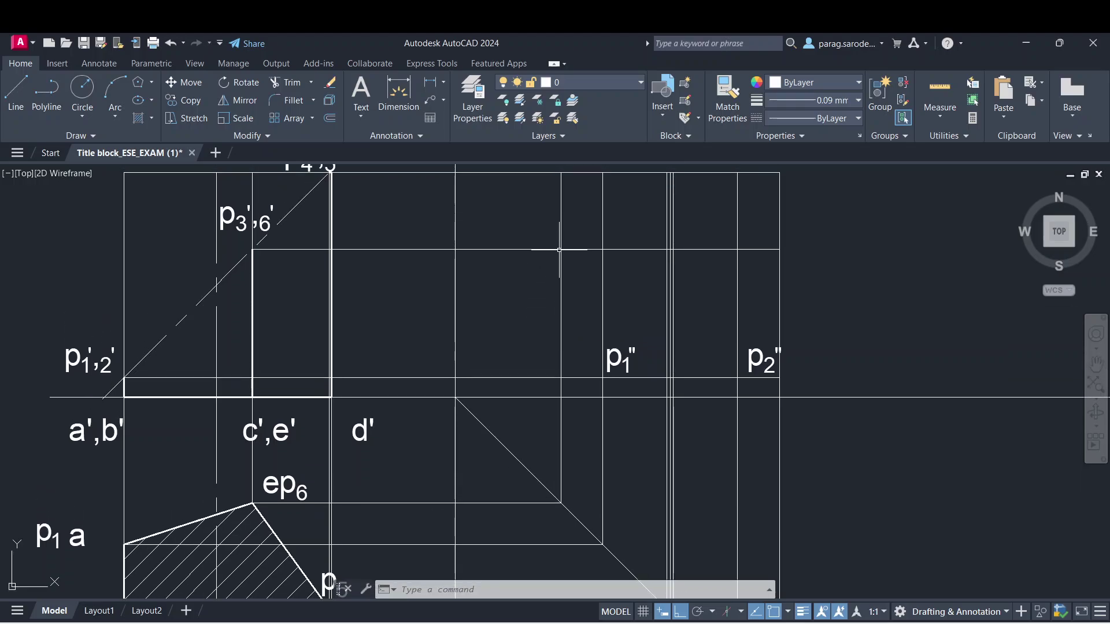
{"action": "left_click", "coordinate": [617, 359]}
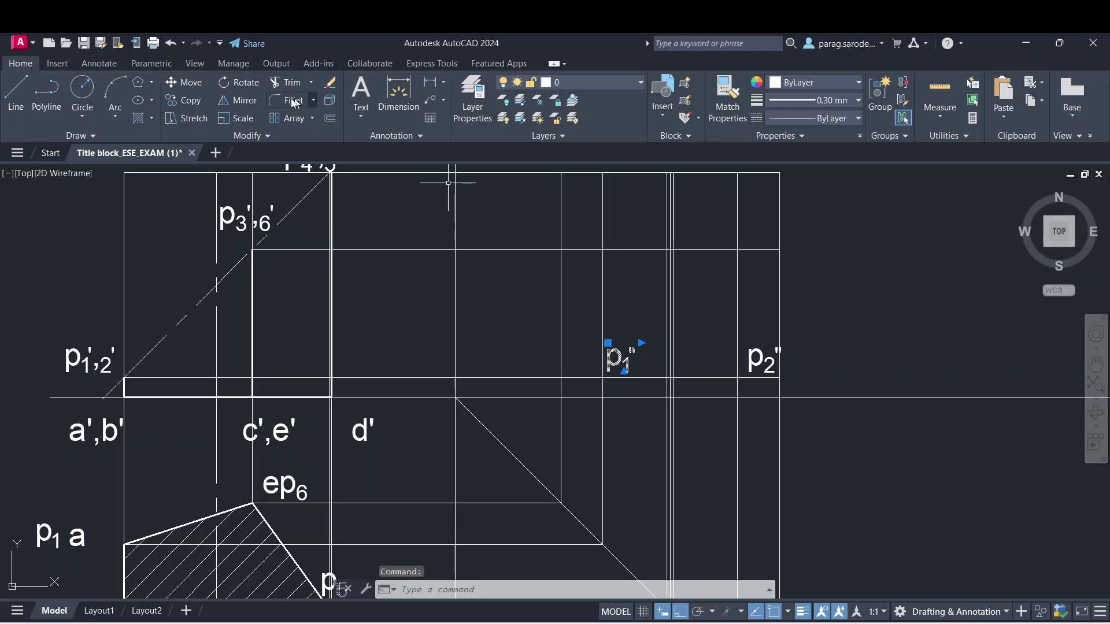
{"action": "left_click", "coordinate": [191, 102]}
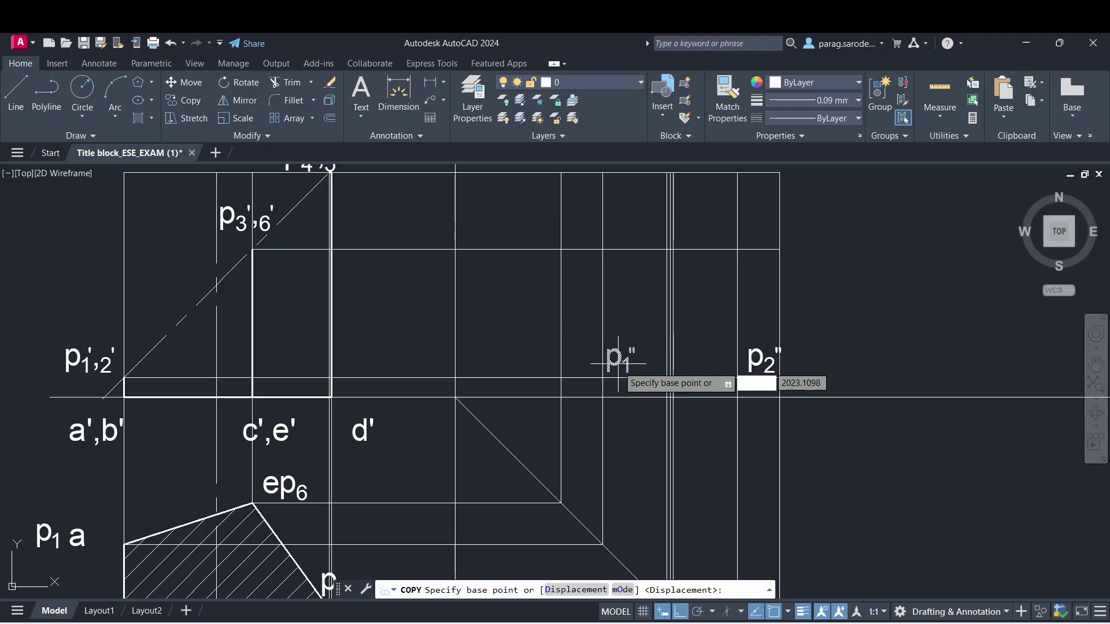
{"action": "left_click", "coordinate": [616, 366]}
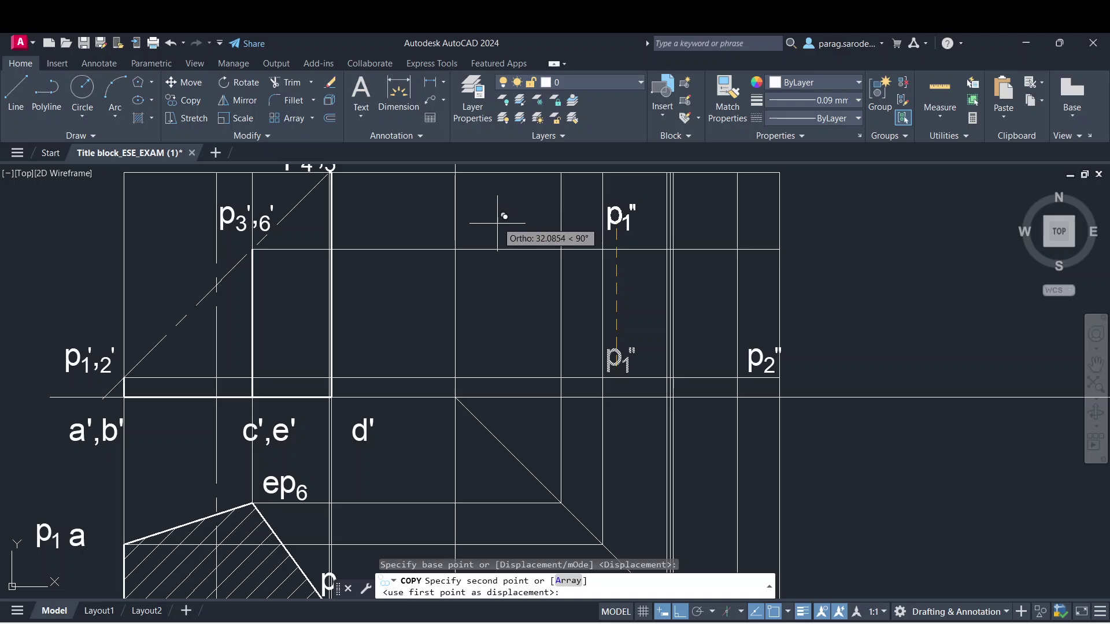
{"action": "left_click", "coordinate": [683, 612]}
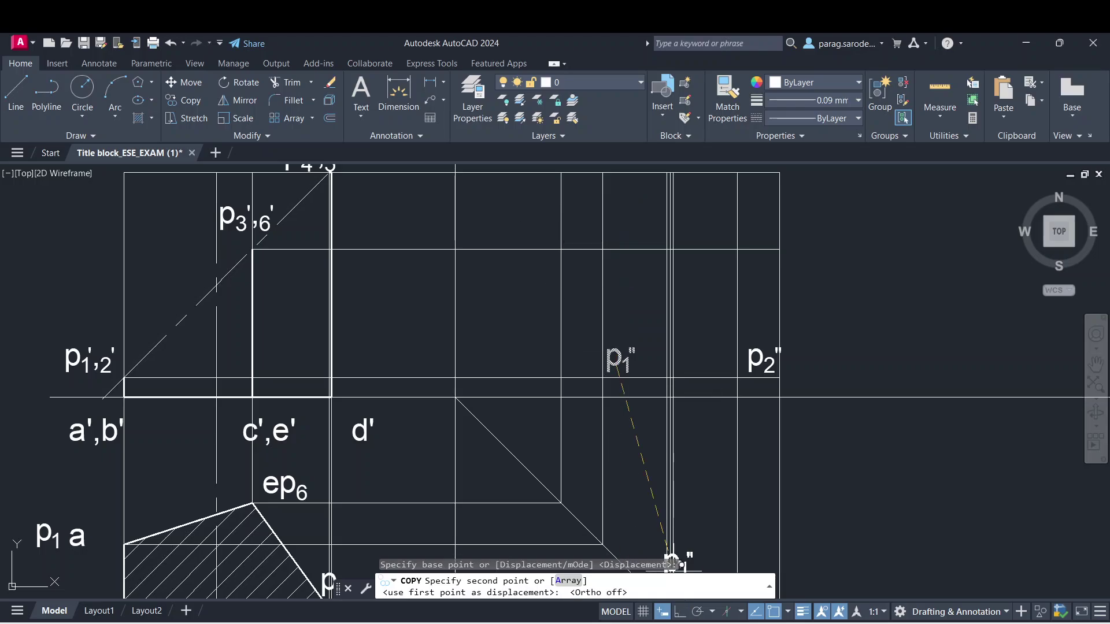
{"action": "left_click", "coordinate": [524, 229]}
{"action": "key", "text": "Escape"}
- Edit the copied label beside the e/p6 projection line to read p6'' with the 6 as subscript
{"action": "left_click", "coordinate": [528, 233]}
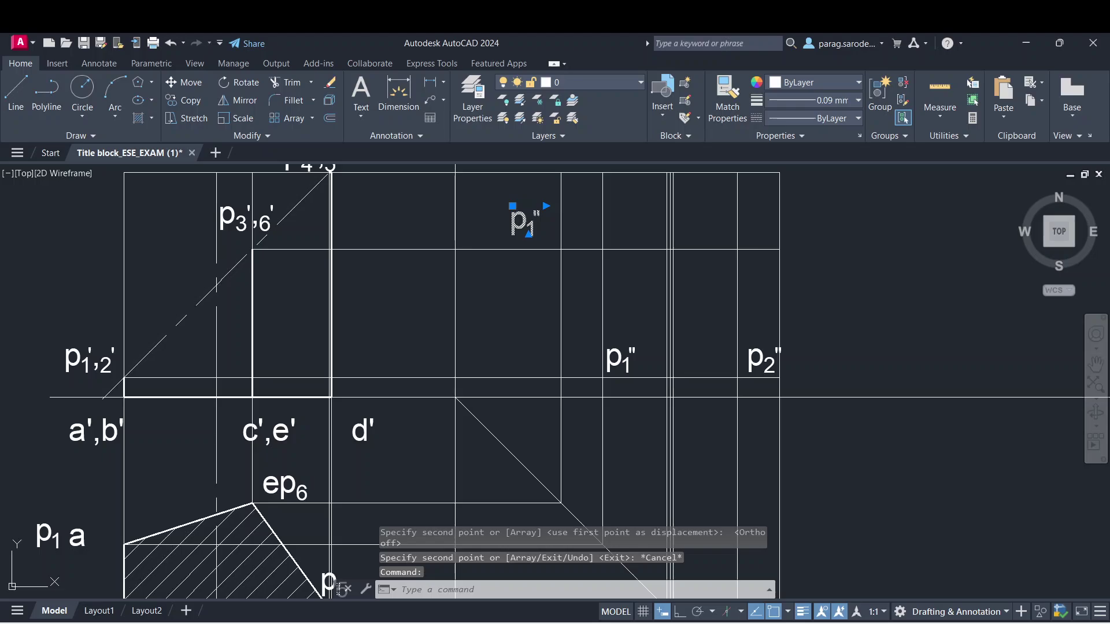
{"action": "double_click", "coordinate": [529, 233]}
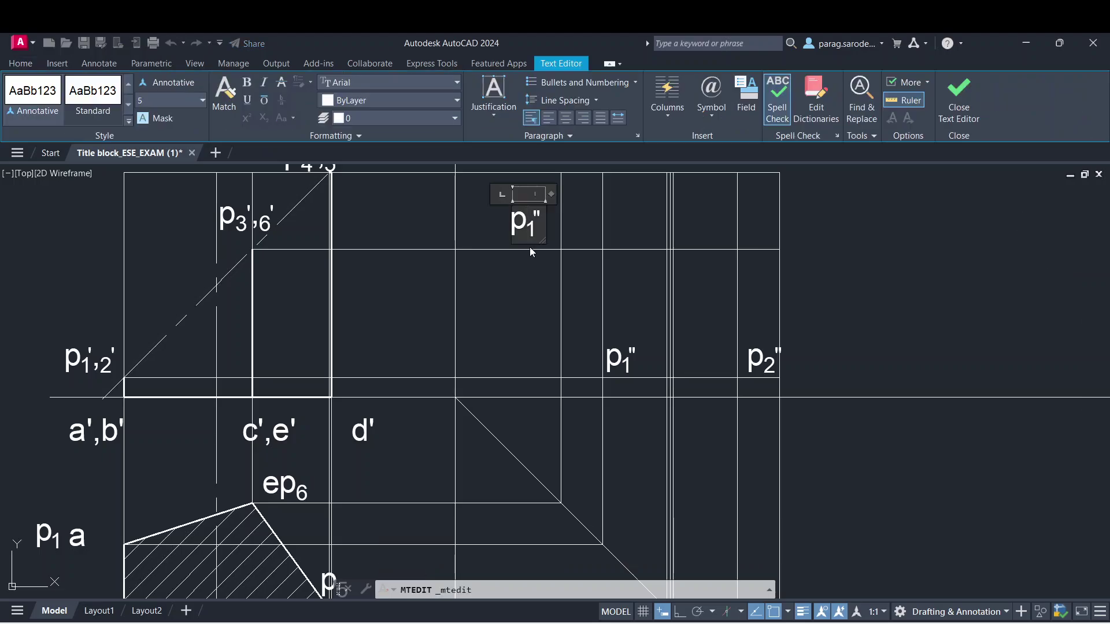
{"action": "key", "text": "BackSpace"}
{"action": "type", "text": "6"}
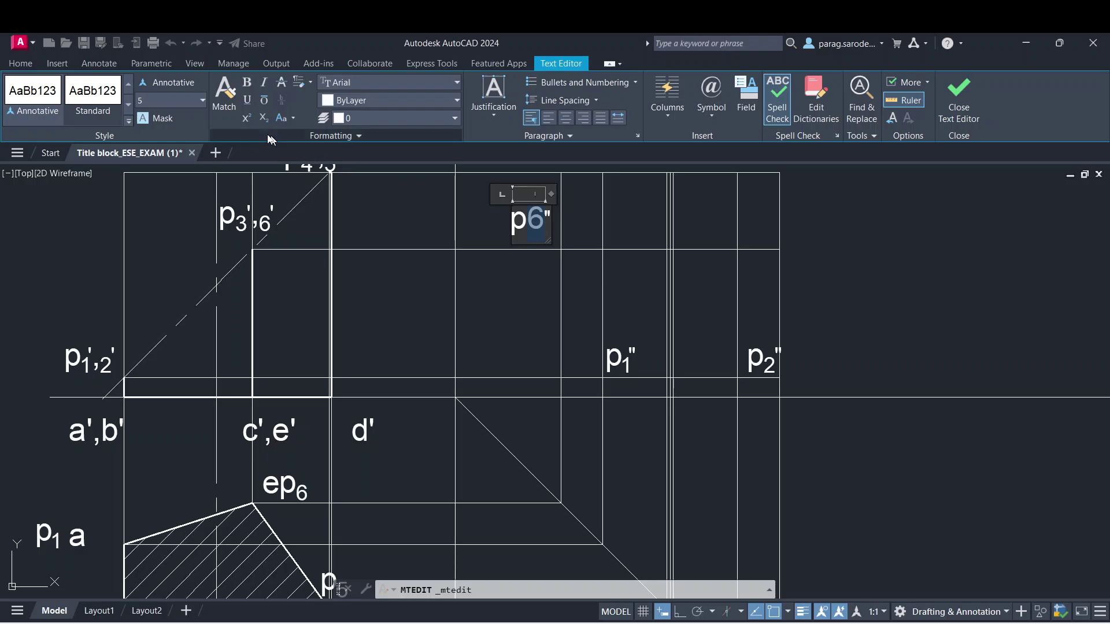
{"action": "left_click", "coordinate": [264, 117]}
{"action": "left_click", "coordinate": [545, 294]}
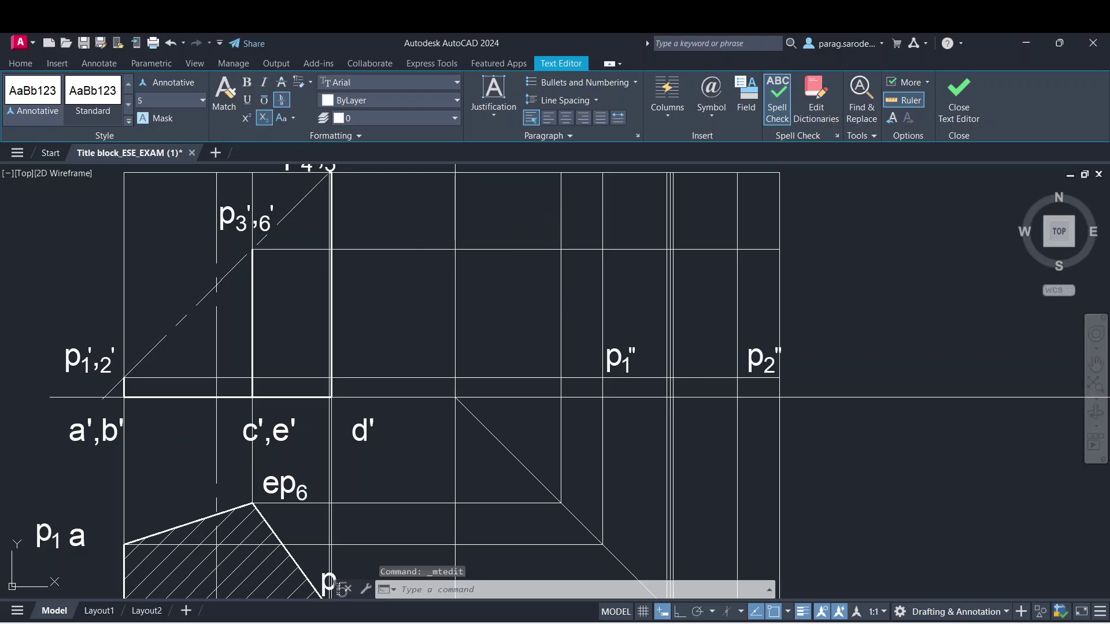
- Copy the p6'' label to the outer side of the c/p3 vertical projection line, just above the p3',6' horizontal projection
{"action": "scroll", "coordinate": [535, 311], "scroll_direction": "down", "scroll_amount": 2}
{"action": "middle_click_drag", "start_coordinate": [535, 380], "coordinate": [523, 284]}
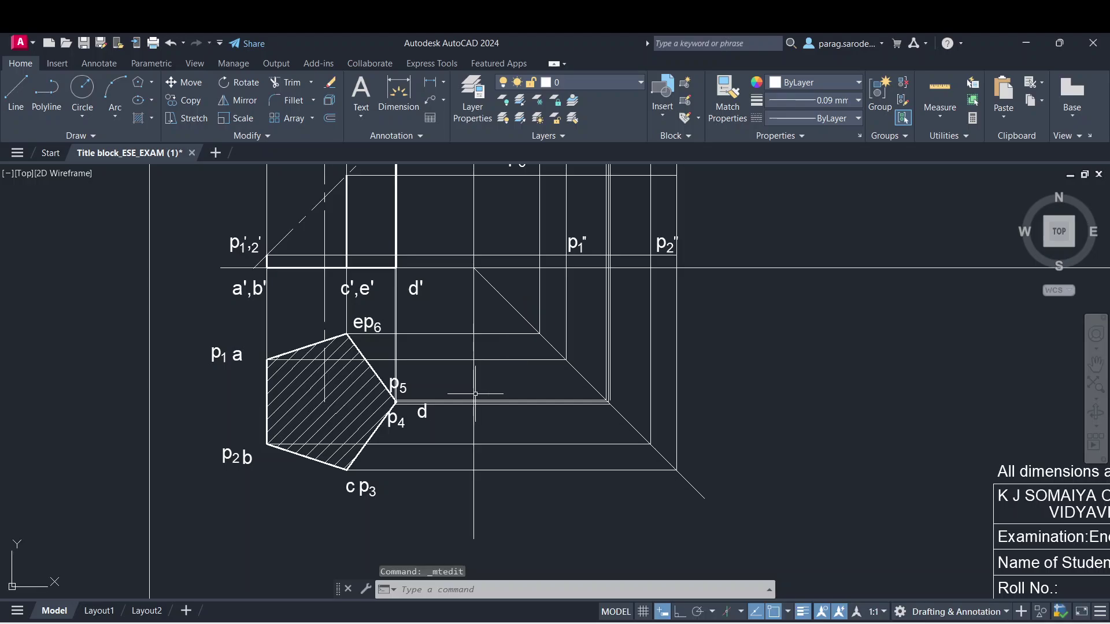
{"action": "middle_click_drag", "start_coordinate": [460, 397], "coordinate": [456, 365]}
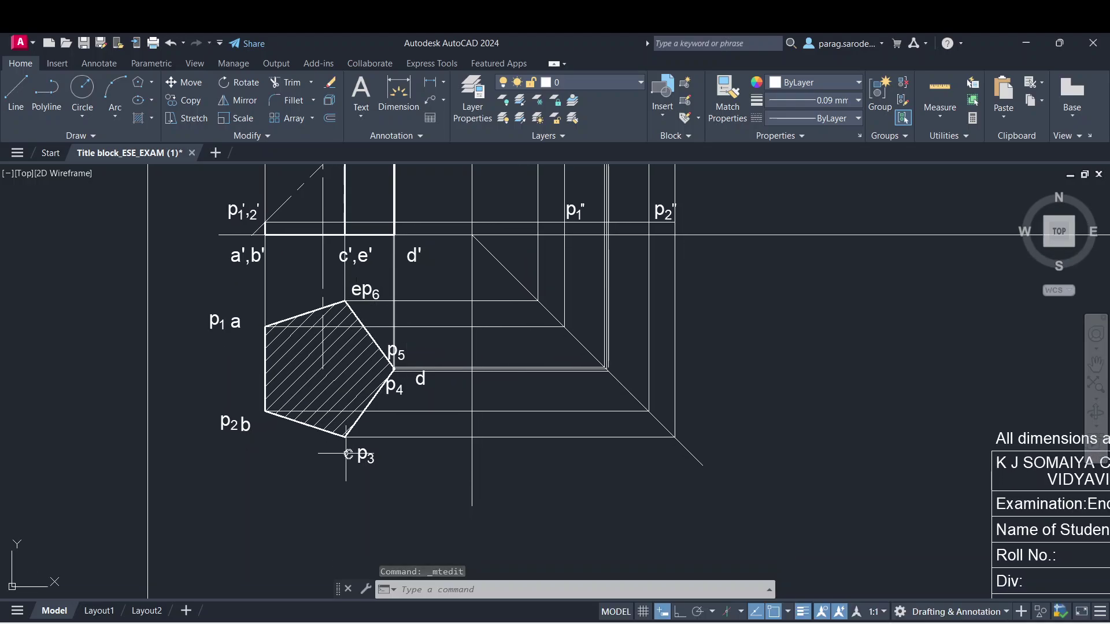
{"action": "middle_click_drag", "start_coordinate": [389, 403], "coordinate": [386, 441]}
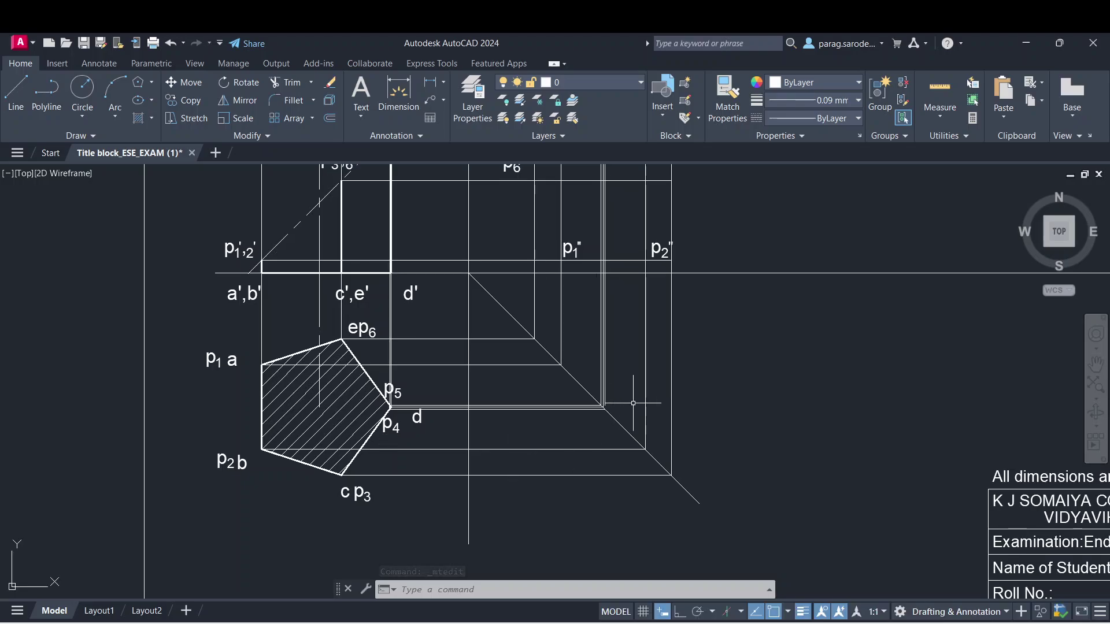
{"action": "middle_click_drag", "start_coordinate": [649, 349], "coordinate": [663, 456]}
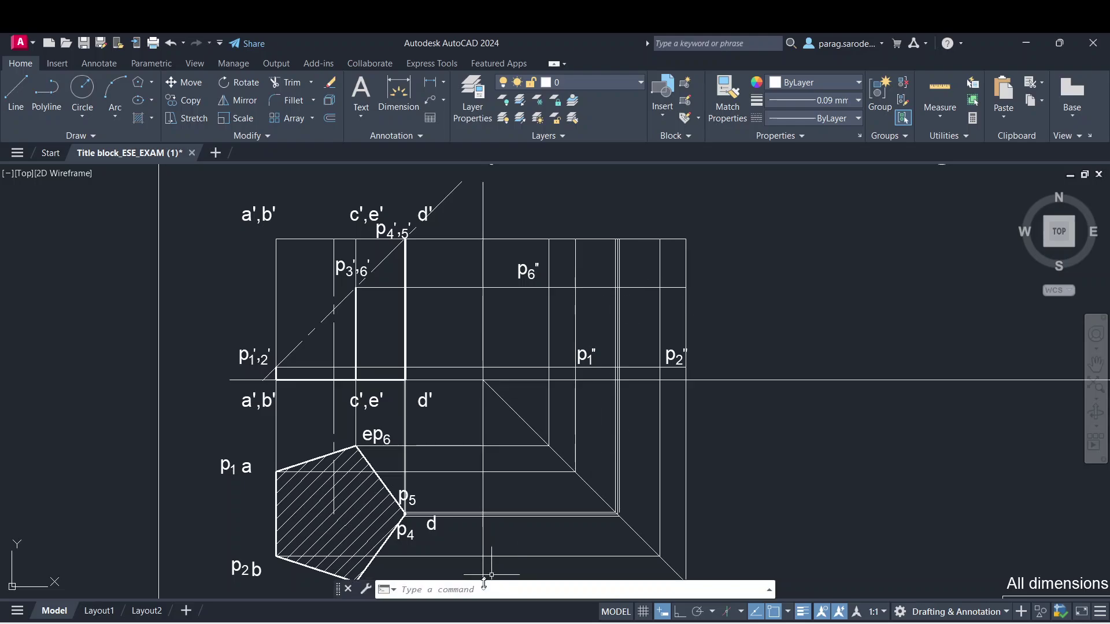
{"action": "middle_click_drag", "start_coordinate": [466, 550], "coordinate": [465, 517]}
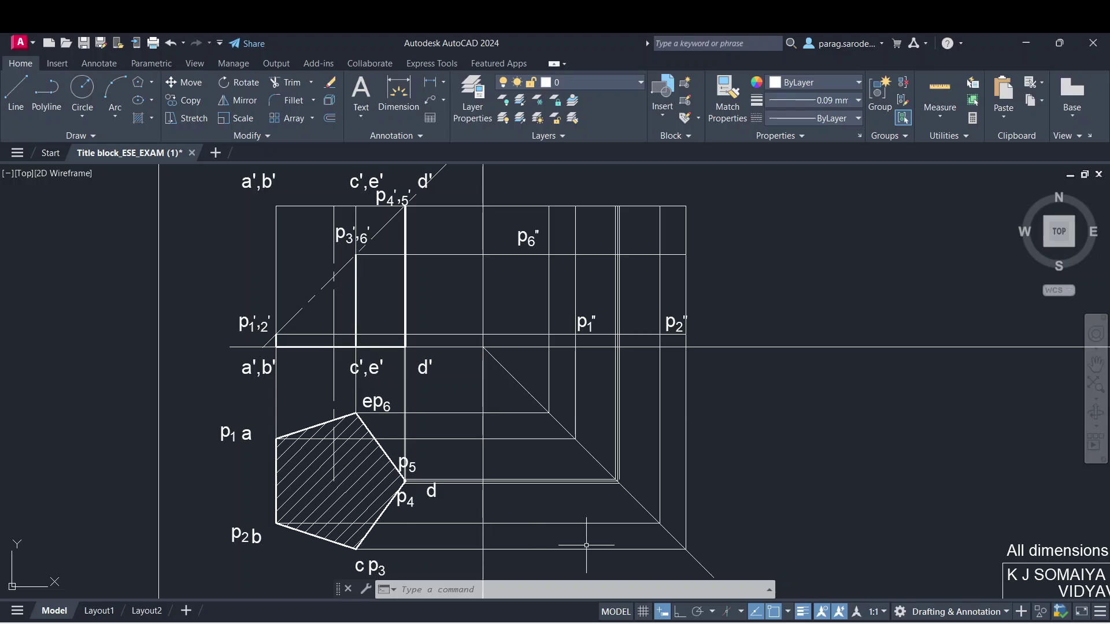
{"action": "scroll", "coordinate": [689, 304], "scroll_direction": "up", "scroll_amount": 3}
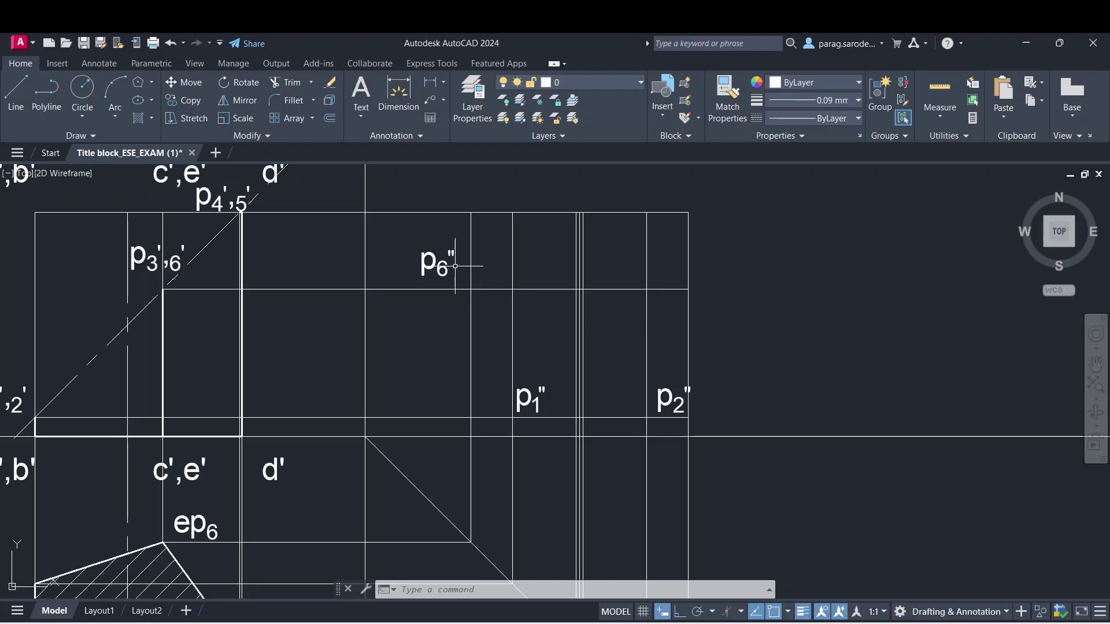
{"action": "left_click", "coordinate": [440, 263]}
{"action": "left_click", "coordinate": [190, 100]}
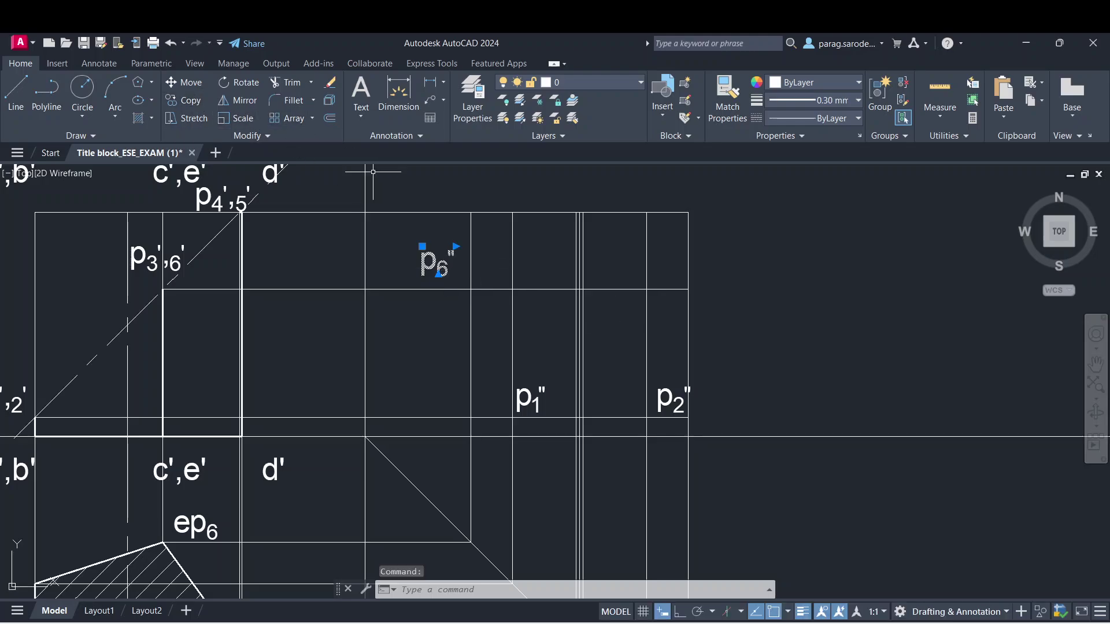
{"action": "left_click", "coordinate": [424, 256]}
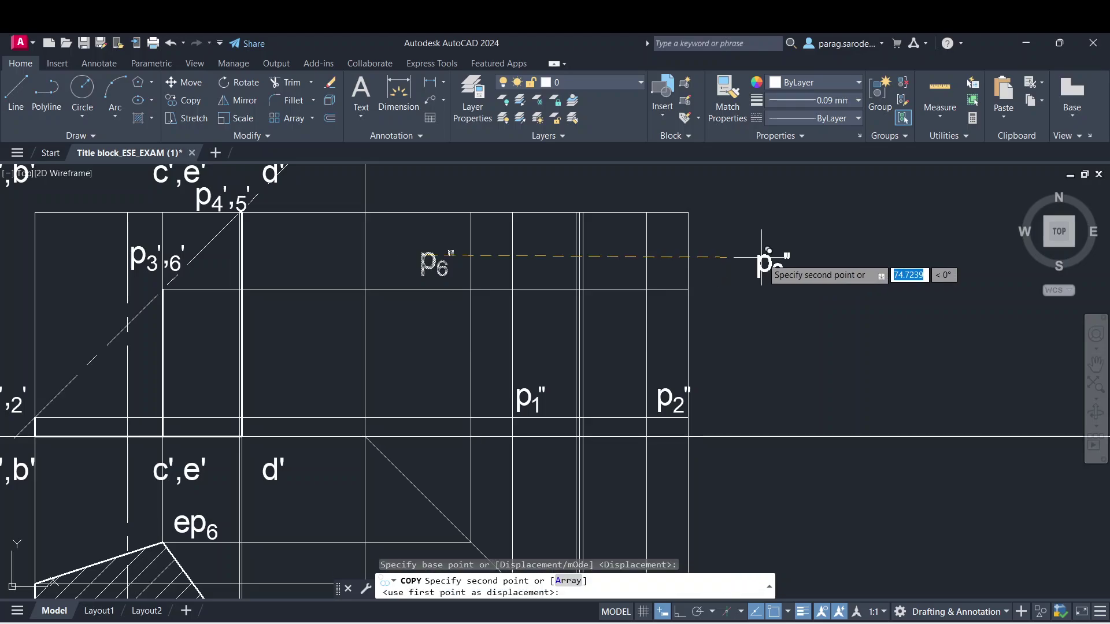
{"action": "left_click", "coordinate": [714, 267]}
{"action": "key", "text": "Escape"}
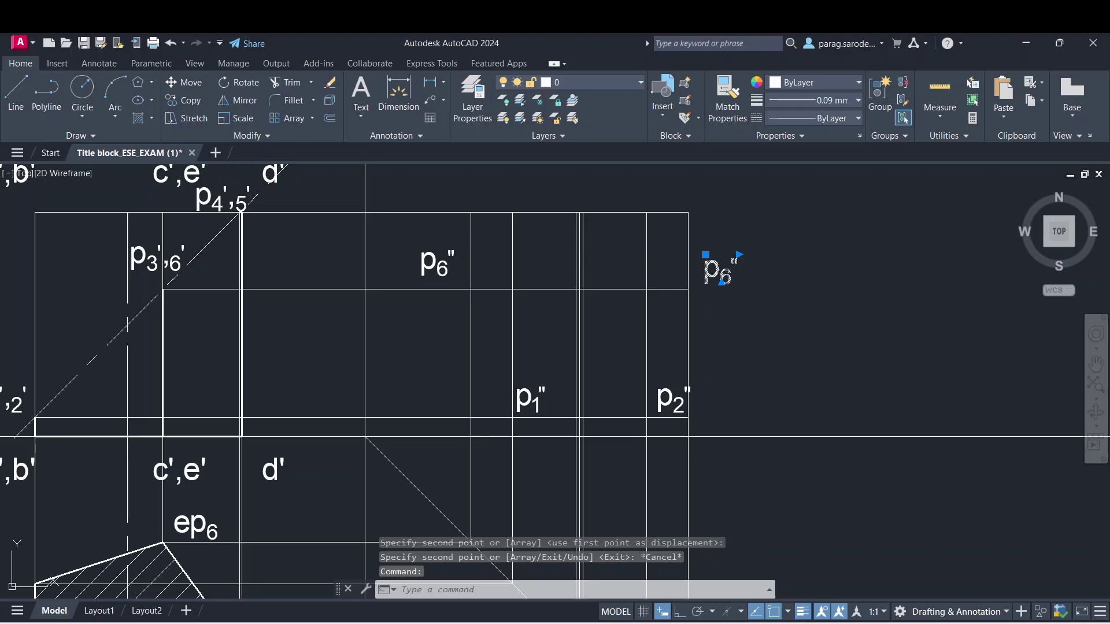
- Edit the copied label beside the c/p3 projection line to read p3'' with the 3 as subscript
{"action": "double_click", "coordinate": [723, 272]}
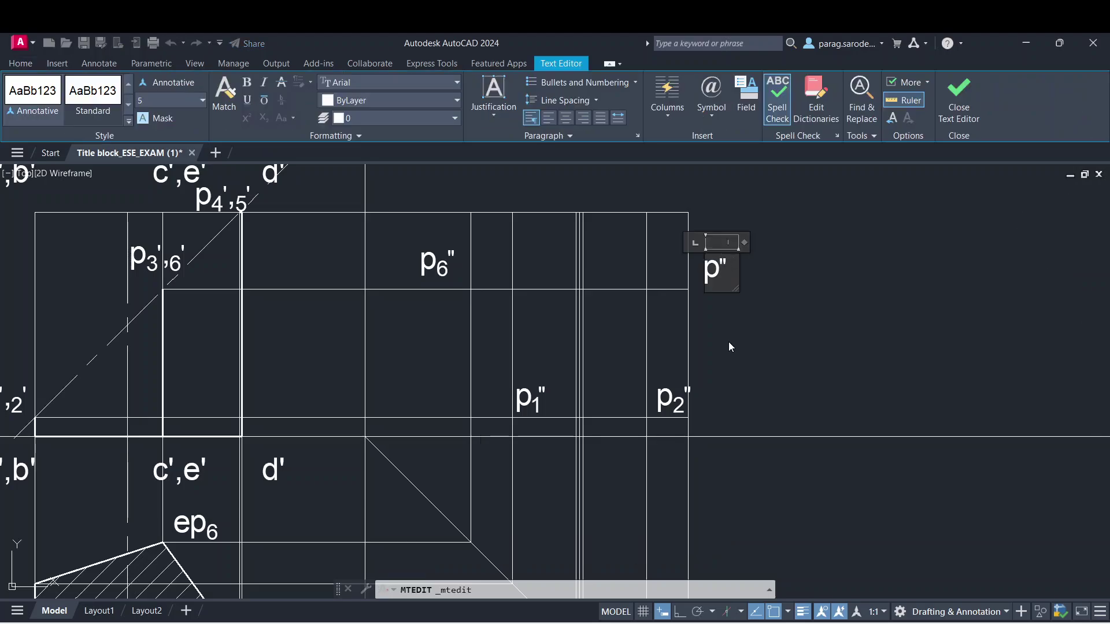
{"action": "type", "text": "3"}
{"action": "key", "text": "shift+Left"}
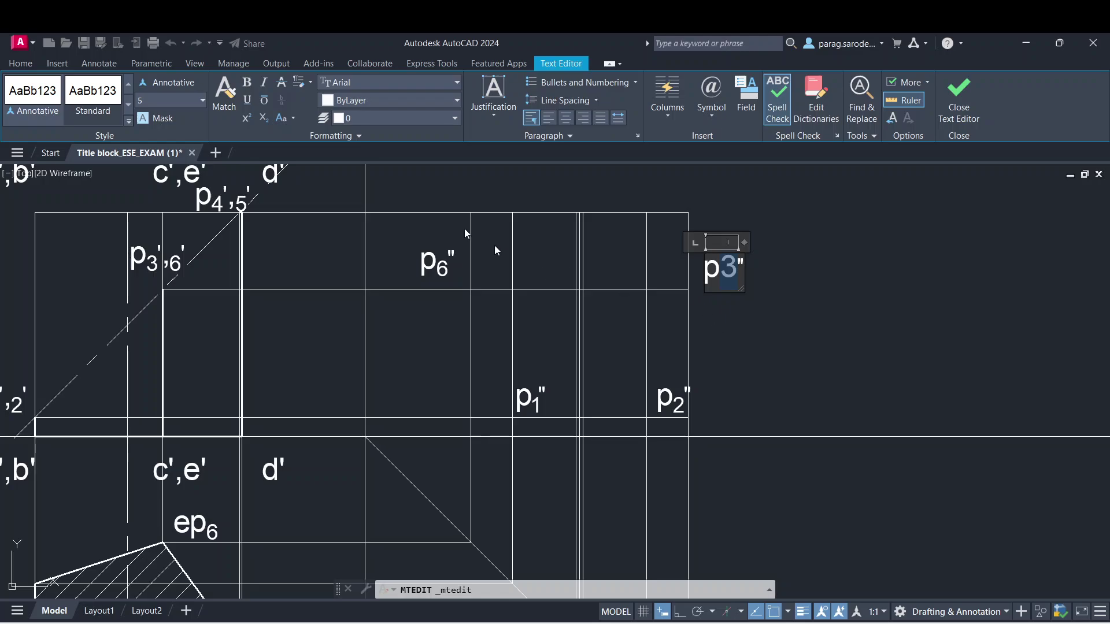
{"action": "left_click", "coordinate": [263, 119]}
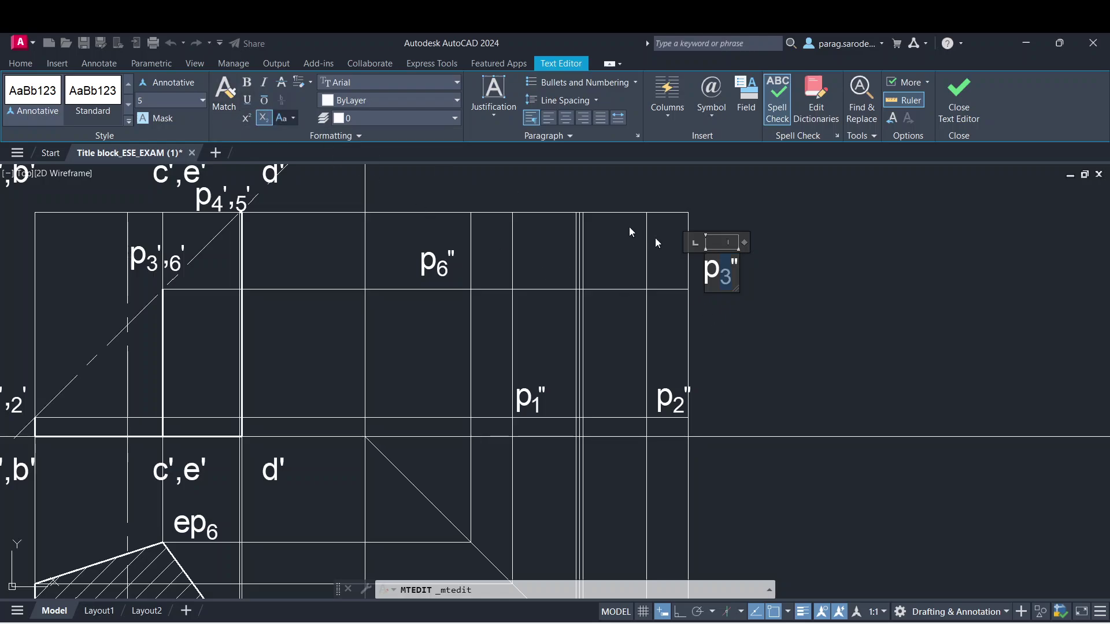
{"action": "left_click", "coordinate": [744, 333]}
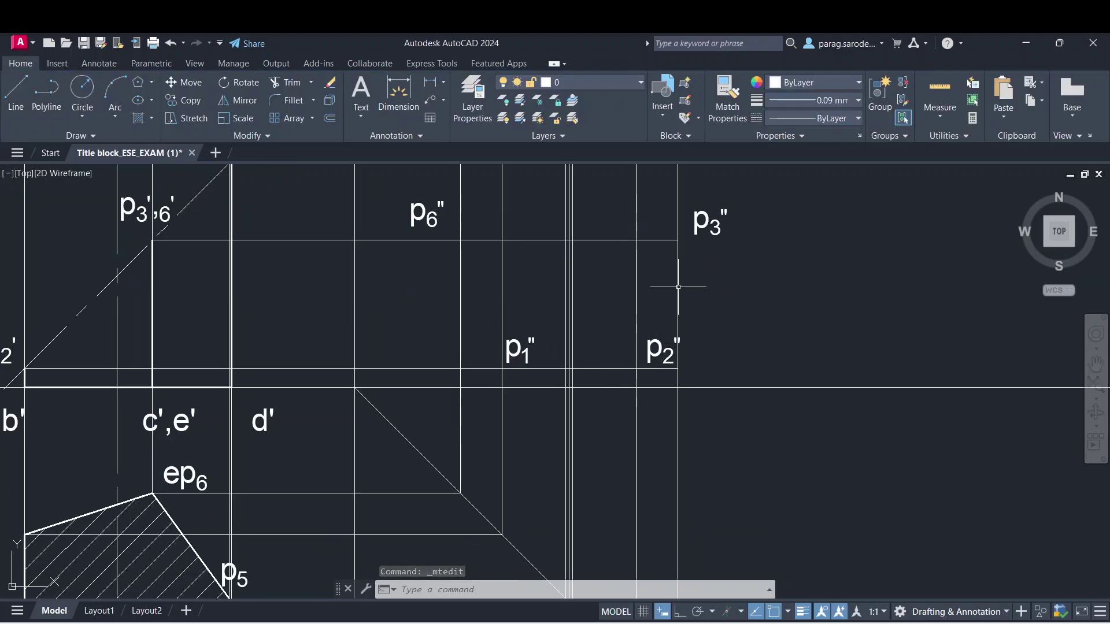
- Place two copies of the p3'' label above the side view's top edge, one on each side of the closely spaced p4/p5 projection lines
{"action": "middle_click_drag", "start_coordinate": [471, 228], "coordinate": [460, 340]}
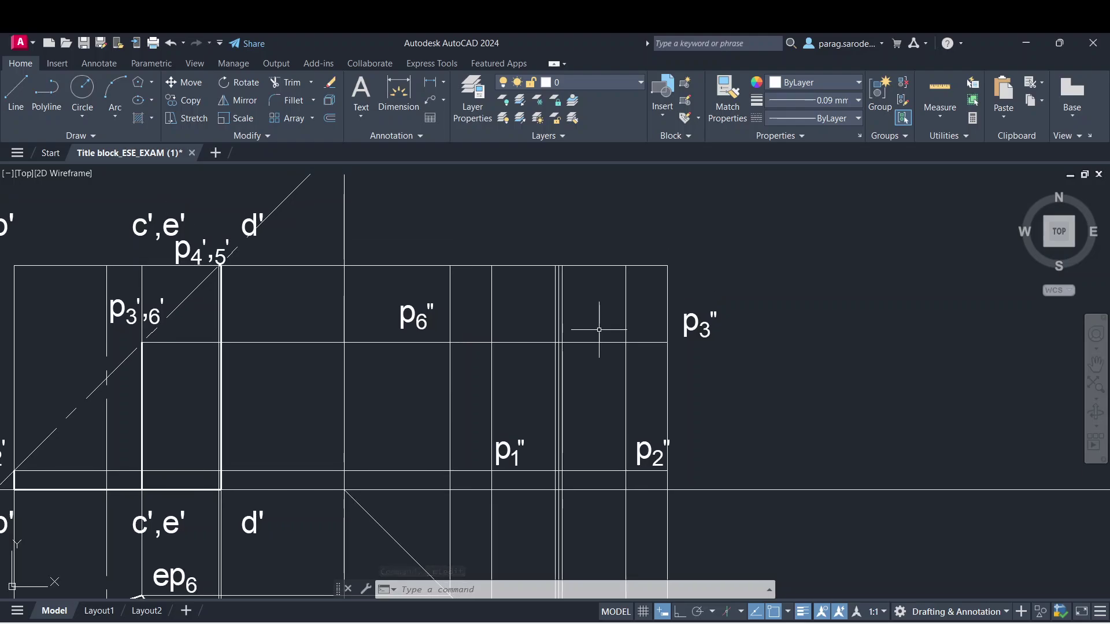
{"action": "scroll", "coordinate": [572, 254], "scroll_direction": "up", "scroll_amount": 2}
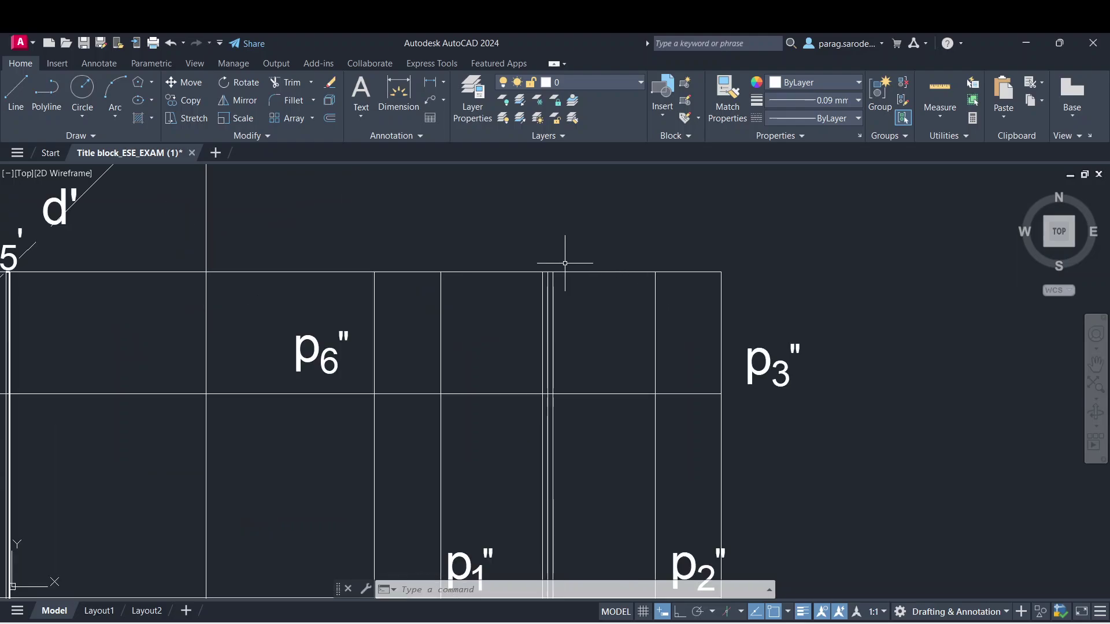
{"action": "mouse_move", "coordinate": [582, 417]}
{"action": "middle_mouse_down"}
{"action": "mouse_move", "coordinate": [626, 322]}
{"action": "mouse_move", "coordinate": [675, 128]}
{"action": "middle_mouse_up"}
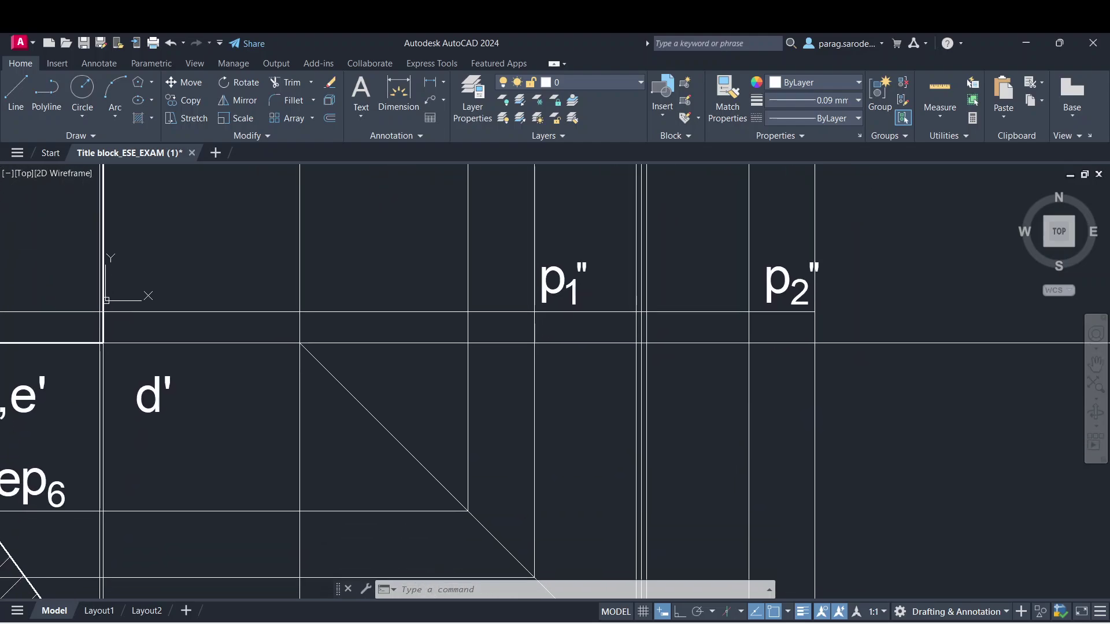
{"action": "middle_click_drag", "start_coordinate": [651, 436], "coordinate": [675, 175]}
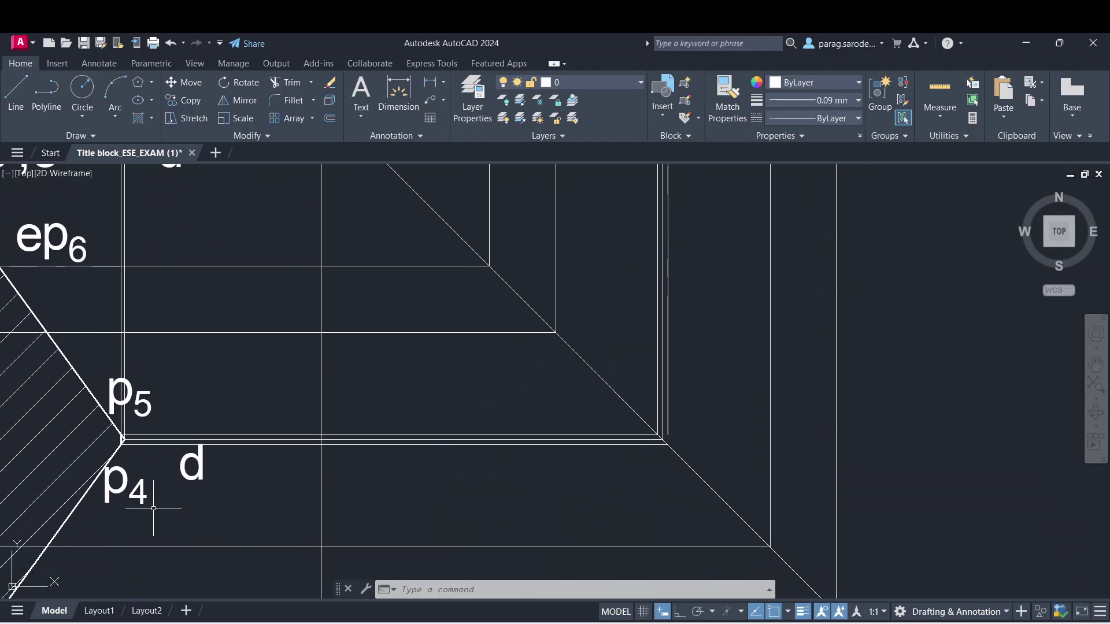
{"action": "scroll", "coordinate": [590, 376], "scroll_direction": "down", "scroll_amount": 3}
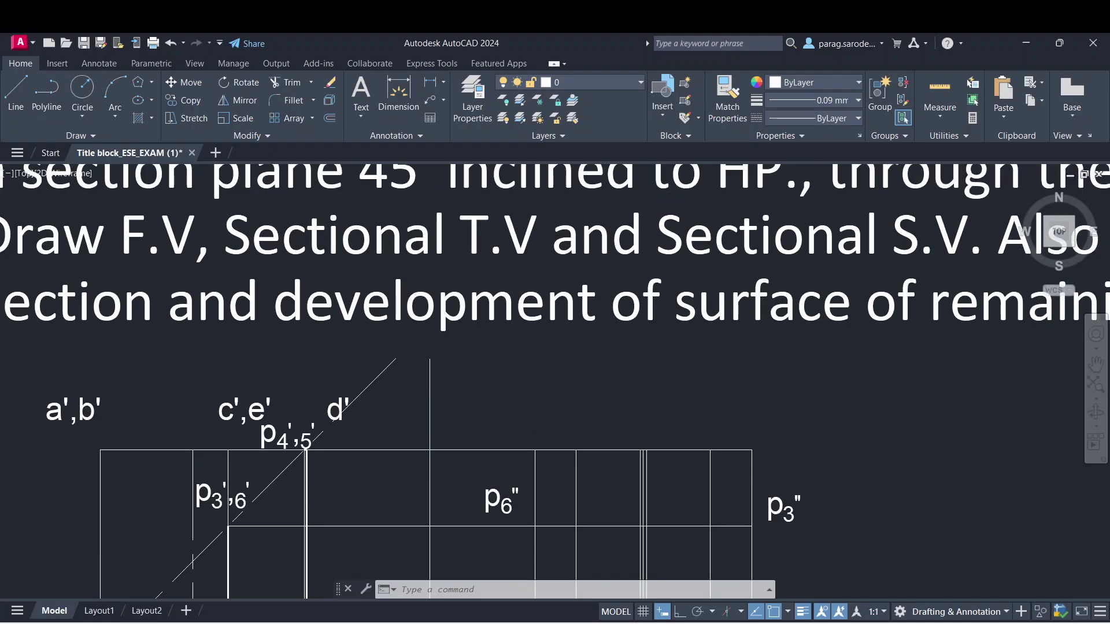
{"action": "middle_click_drag", "start_coordinate": [620, 401], "coordinate": [612, 365]}
{"action": "scroll", "coordinate": [640, 394], "scroll_direction": "up", "scroll_amount": 2}
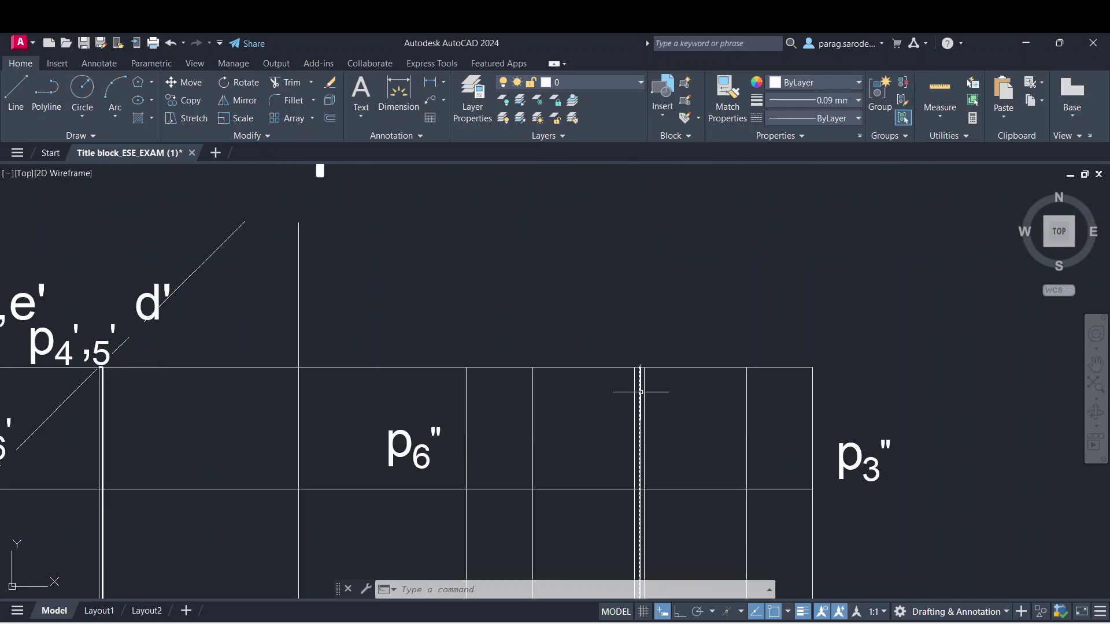
{"action": "left_click", "coordinate": [832, 444]}
{"action": "left_click", "coordinate": [183, 100]}
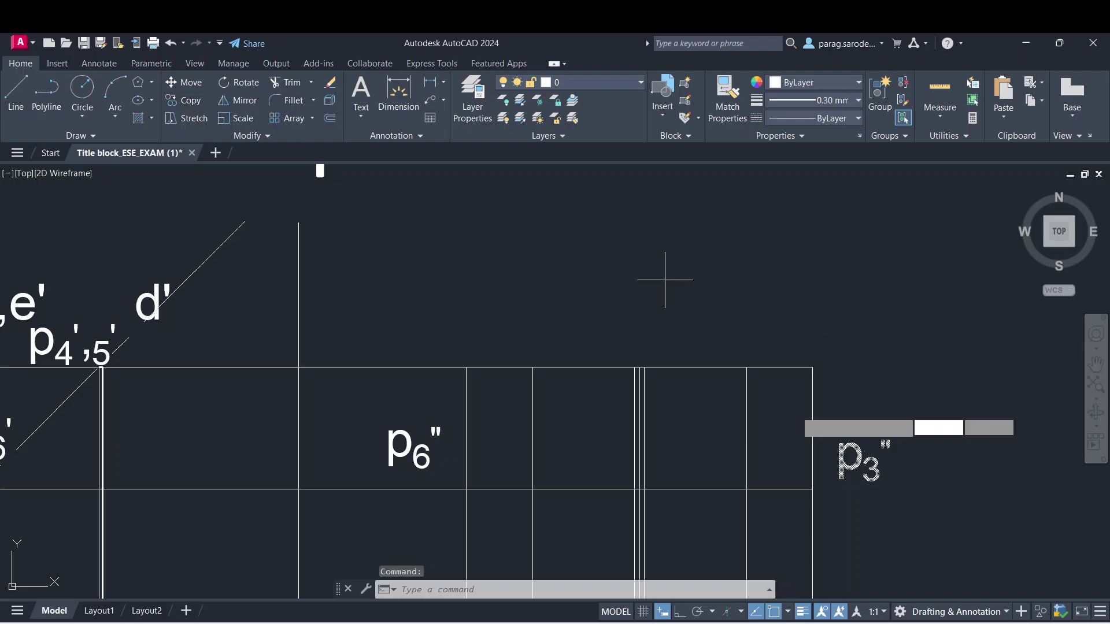
{"action": "left_click", "coordinate": [859, 474]}
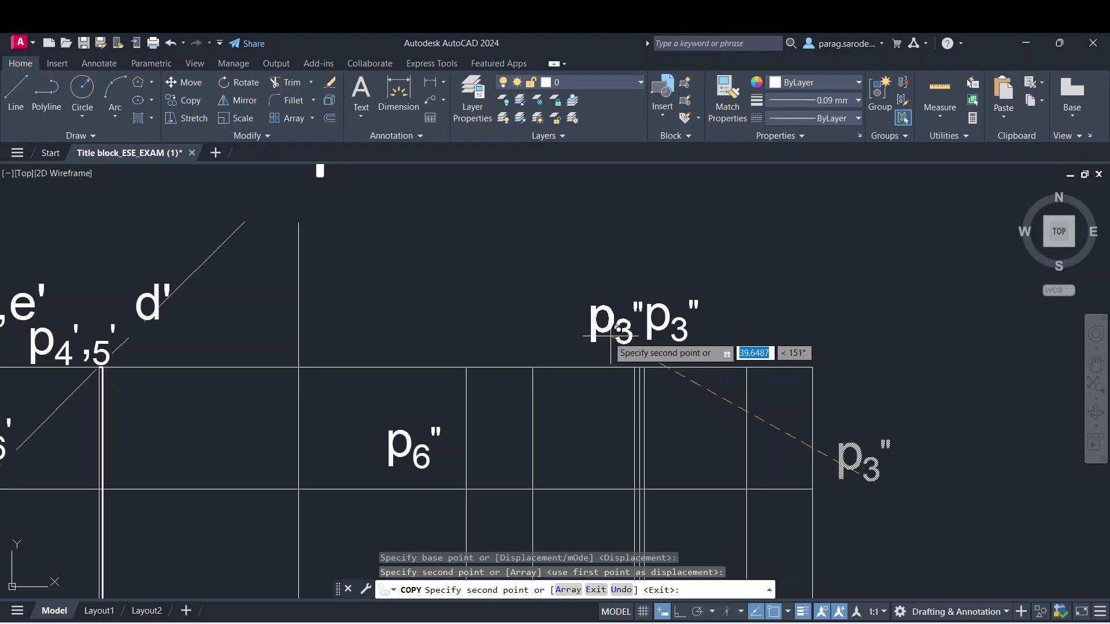
{"action": "key", "text": "Escape"}
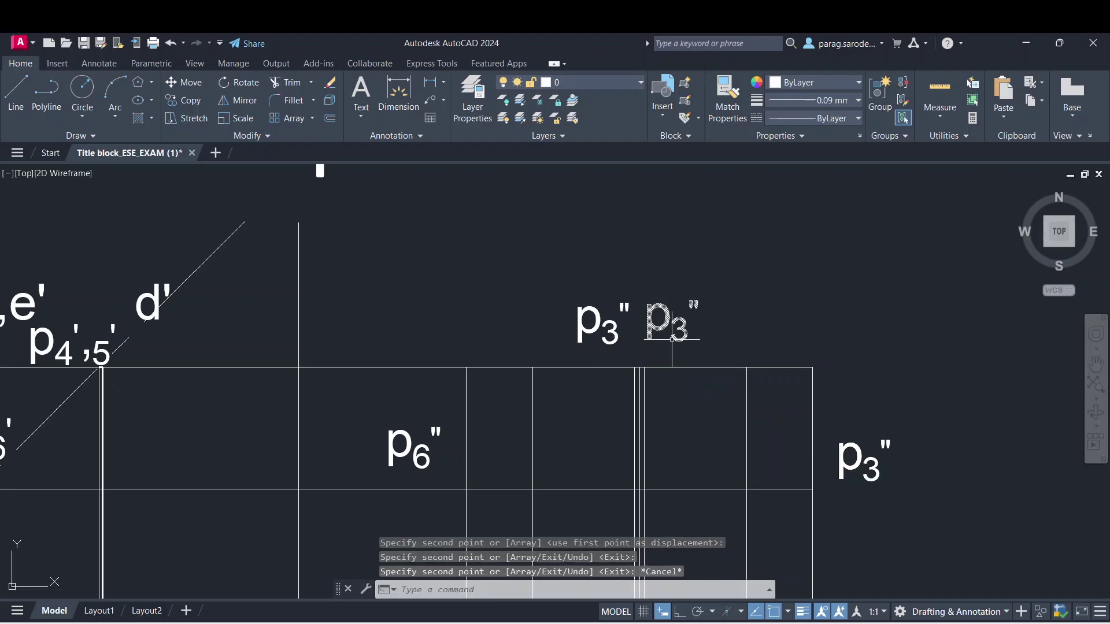
- Edit the p3'' copy on the outer side of the p4/p5 projection lines, nearer p3'', to read p4'' with the 4 as subscript
{"action": "left_click", "coordinate": [687, 328]}
{"action": "left_click", "coordinate": [685, 329]}
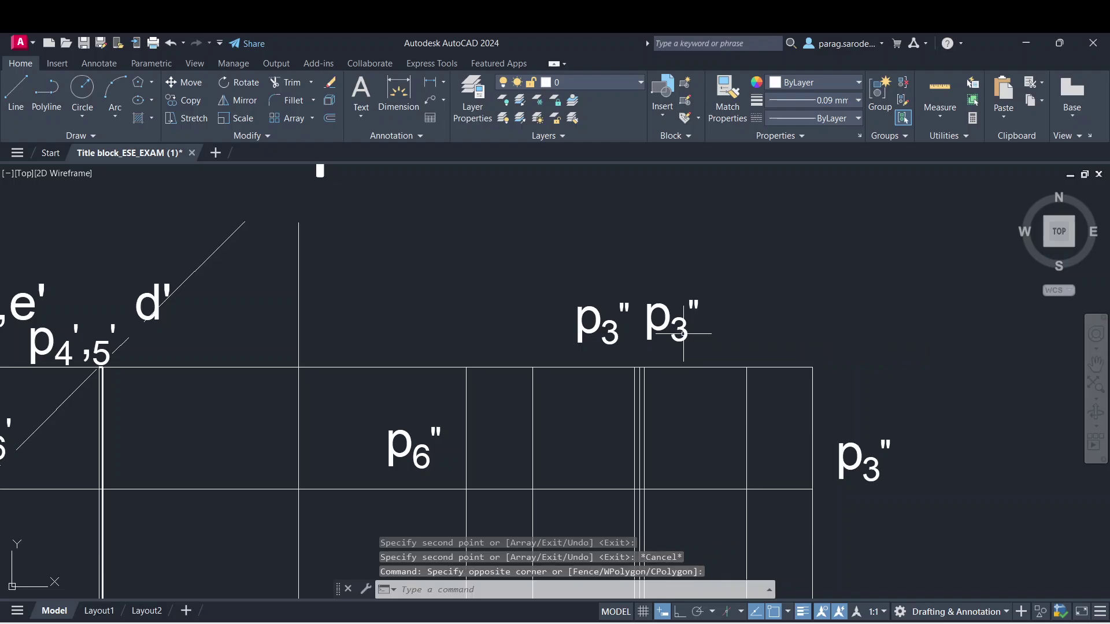
{"action": "key", "text": "Escape"}
{"action": "left_click", "coordinate": [674, 336]}
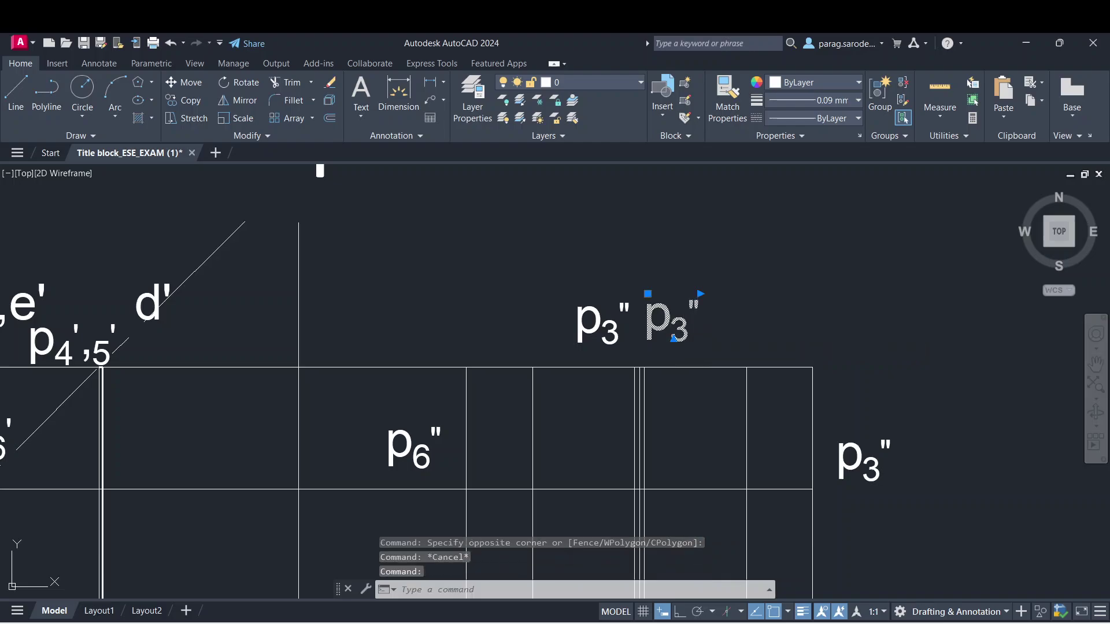
{"action": "double_click", "coordinate": [674, 336]}
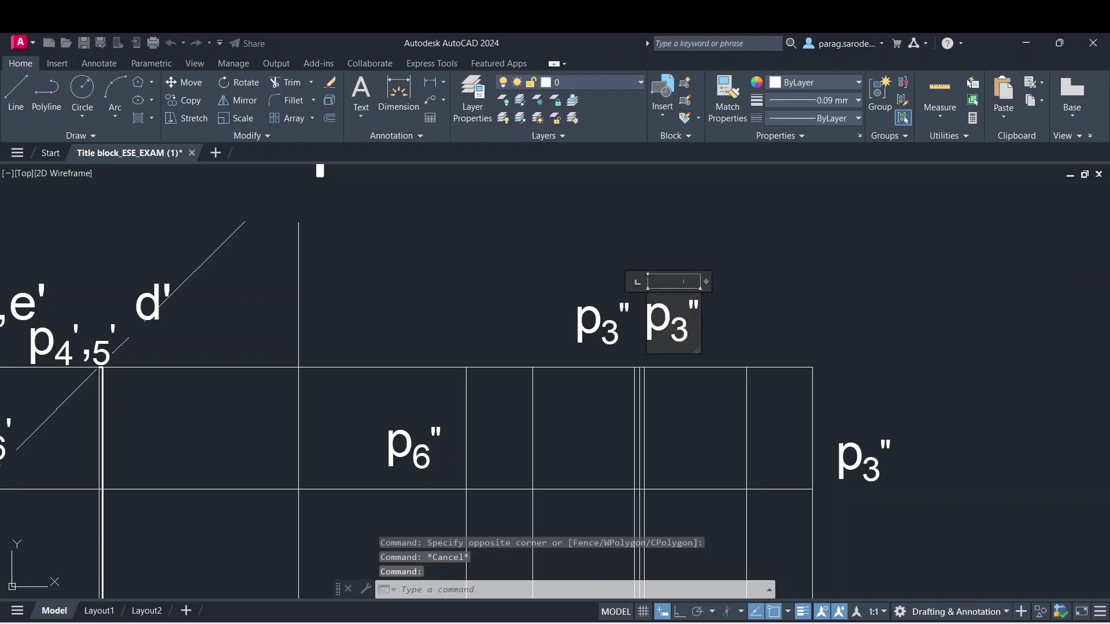
{"action": "key", "text": "BackSpace"}
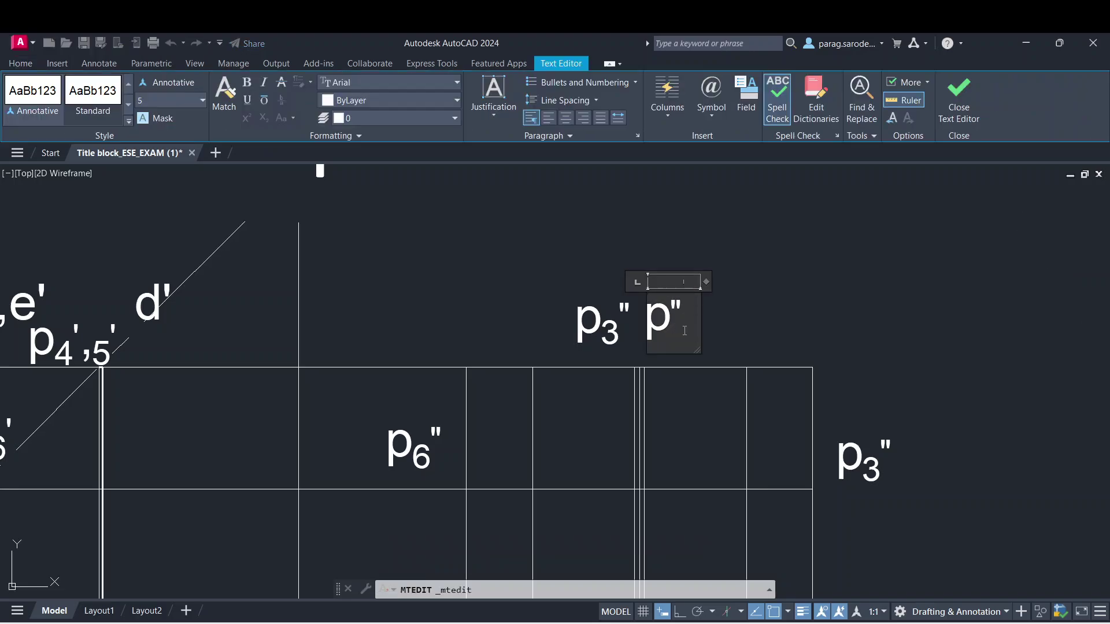
{"action": "type", "text": "4"}
{"action": "key", "text": "shift+Left"}
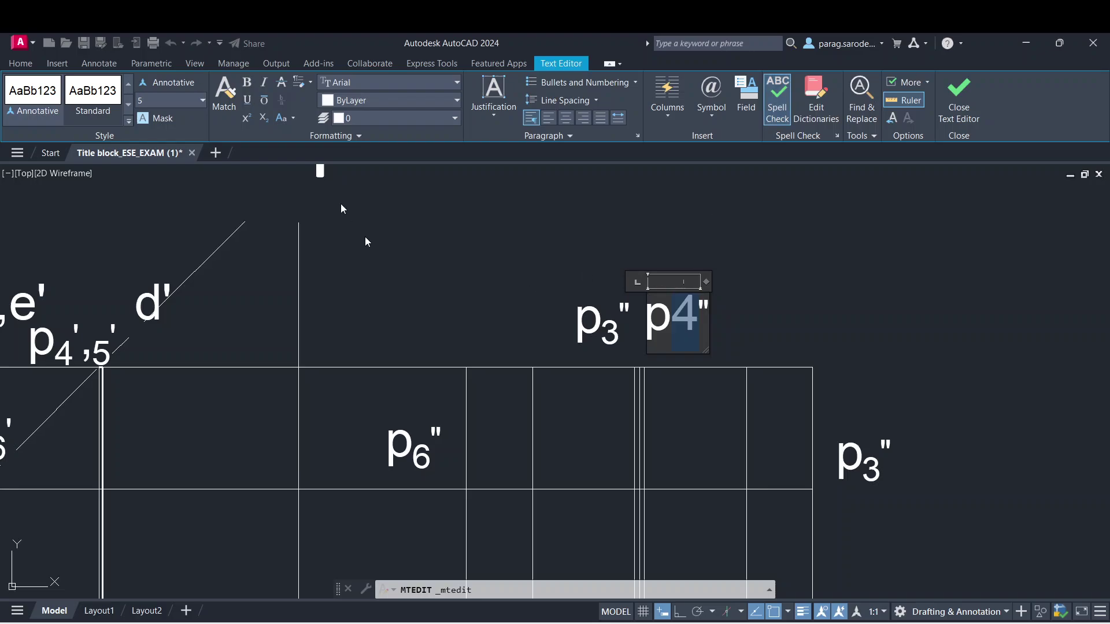
{"action": "left_click", "coordinate": [264, 118]}
{"action": "left_click", "coordinate": [607, 344]}
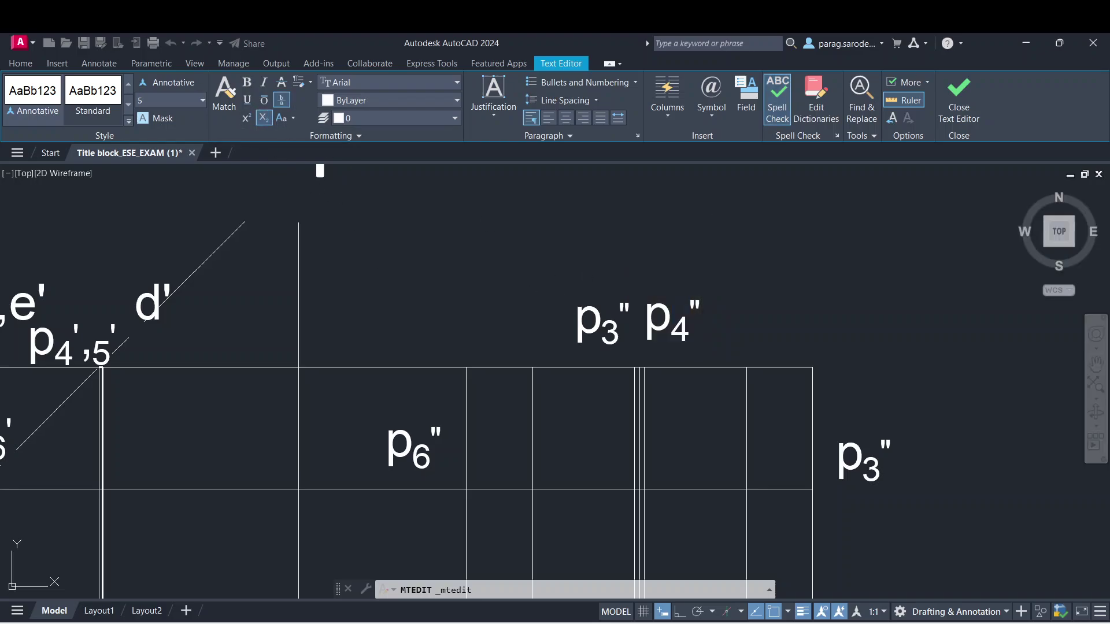
- Edit the remaining p3'' copy above the side view's top edge to read p5'' with the 5 as subscript
{"action": "left_click", "coordinate": [607, 338]}
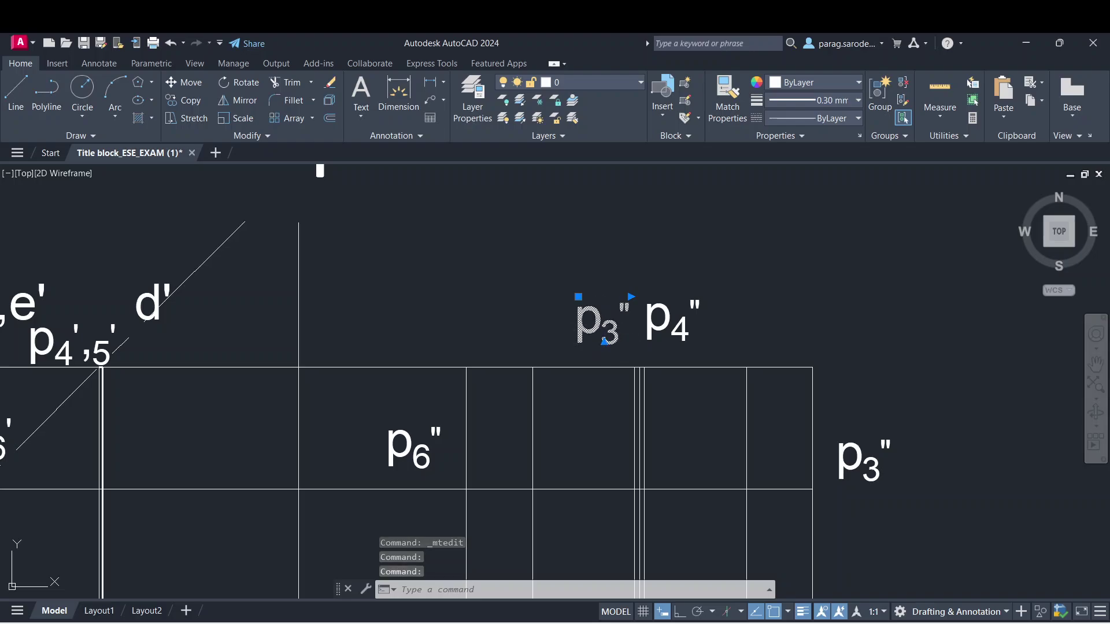
{"action": "double_click", "coordinate": [604, 341]}
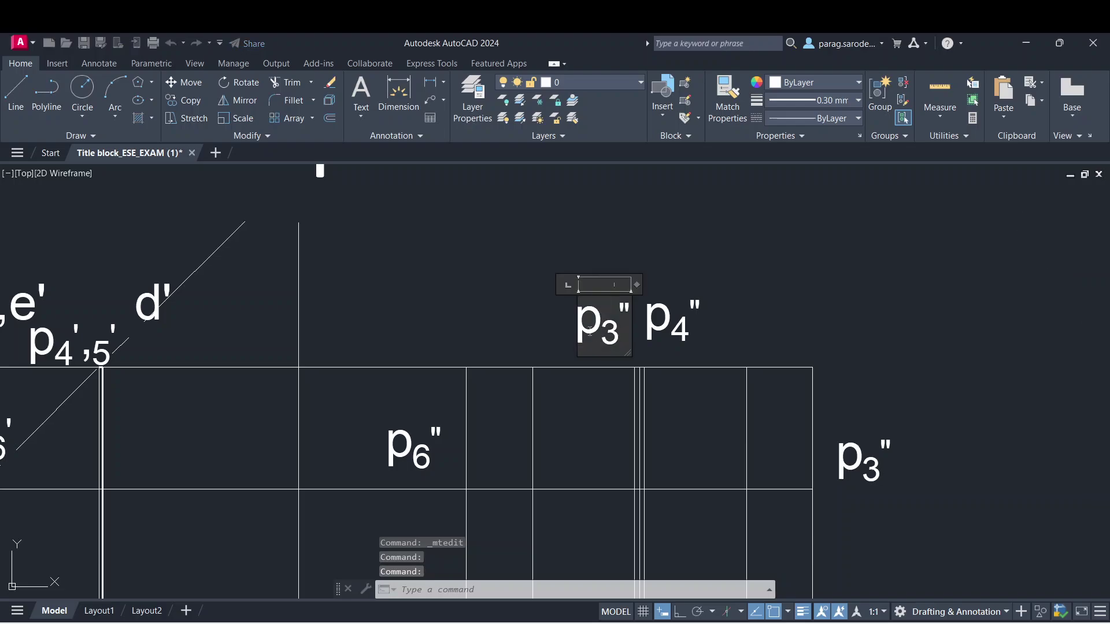
{"action": "key", "text": "BackSpace"}
{"action": "type", "text": "5"}
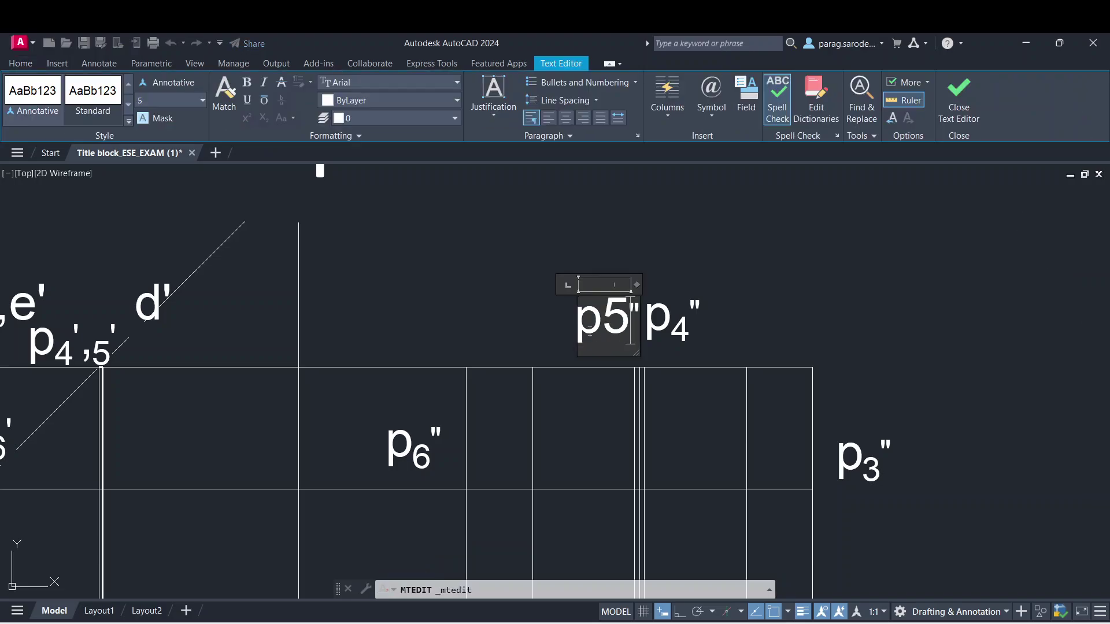
{"action": "key", "text": "shift+Left"}
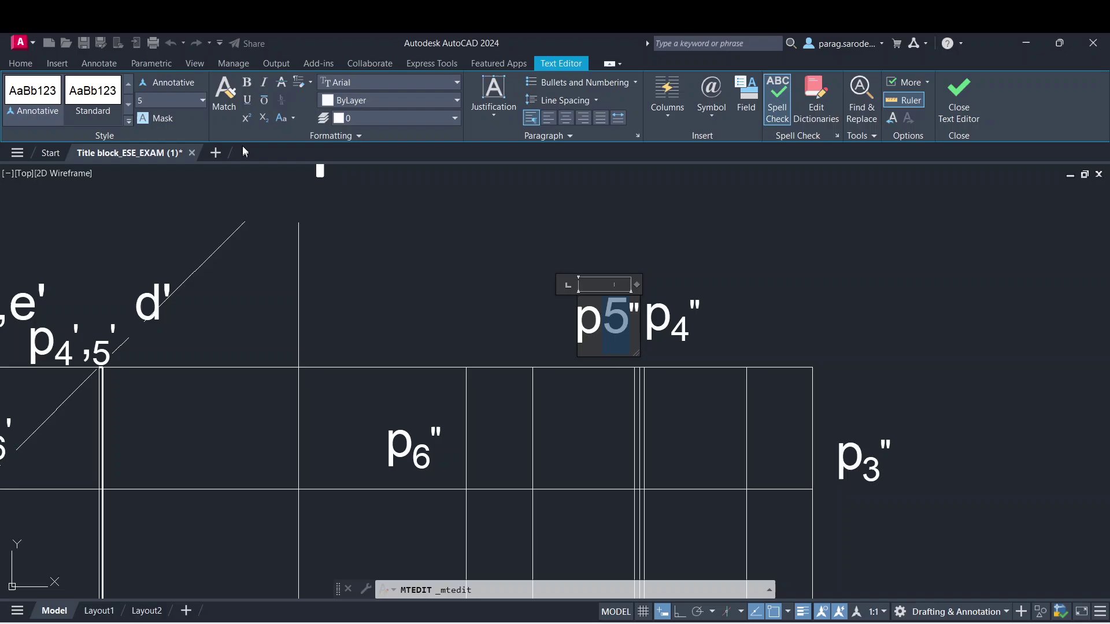
{"action": "left_click", "coordinate": [264, 118]}
{"action": "key", "text": "ctrl+Return"}
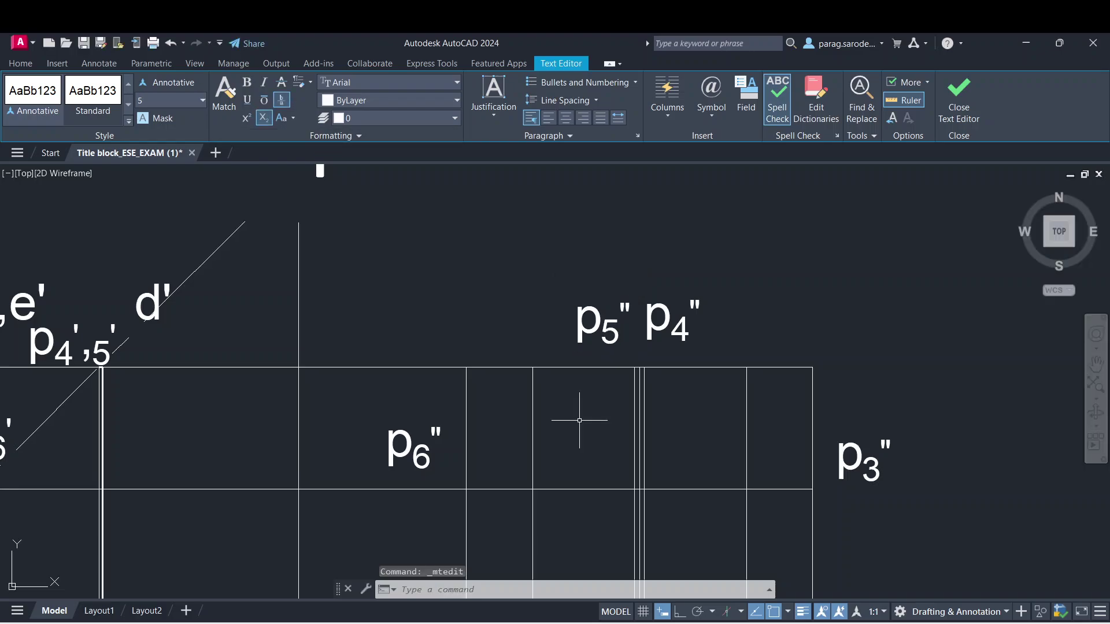
- Draw the closed section outline through p1'', p2'', p3'', p4'', p5'' and p6'' in the side view with 0.30 mm lineweight
{"action": "scroll", "coordinate": [579, 421], "scroll_direction": "down", "scroll_amount": 2}
{"action": "mouse_move", "coordinate": [565, 493]}
{"action": "middle_mouse_down"}
{"action": "mouse_move", "coordinate": [565, 441]}
{"action": "mouse_move", "coordinate": [543, 424]}
{"action": "middle_mouse_up"}
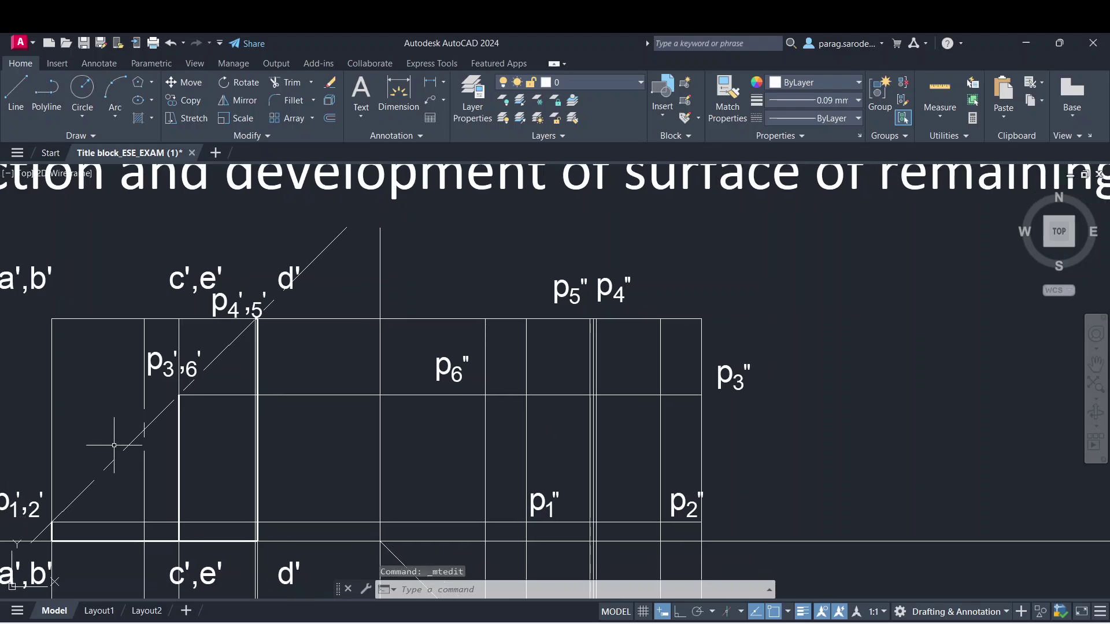
{"action": "middle_click_drag", "start_coordinate": [144, 425], "coordinate": [194, 412]}
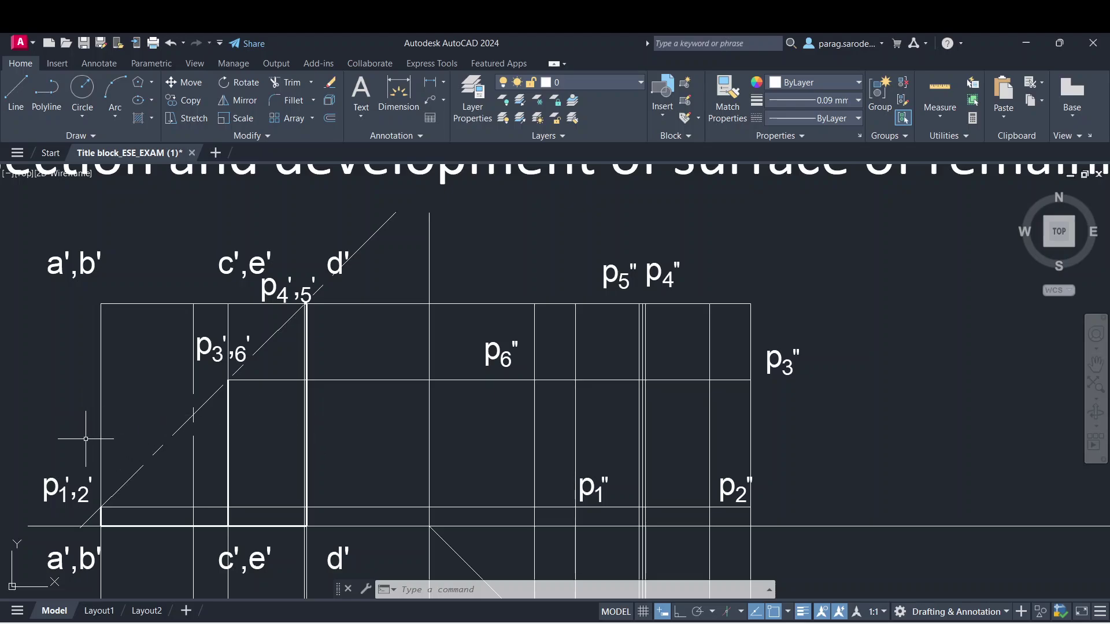
{"action": "scroll", "coordinate": [283, 373], "scroll_direction": "down", "scroll_amount": 2}
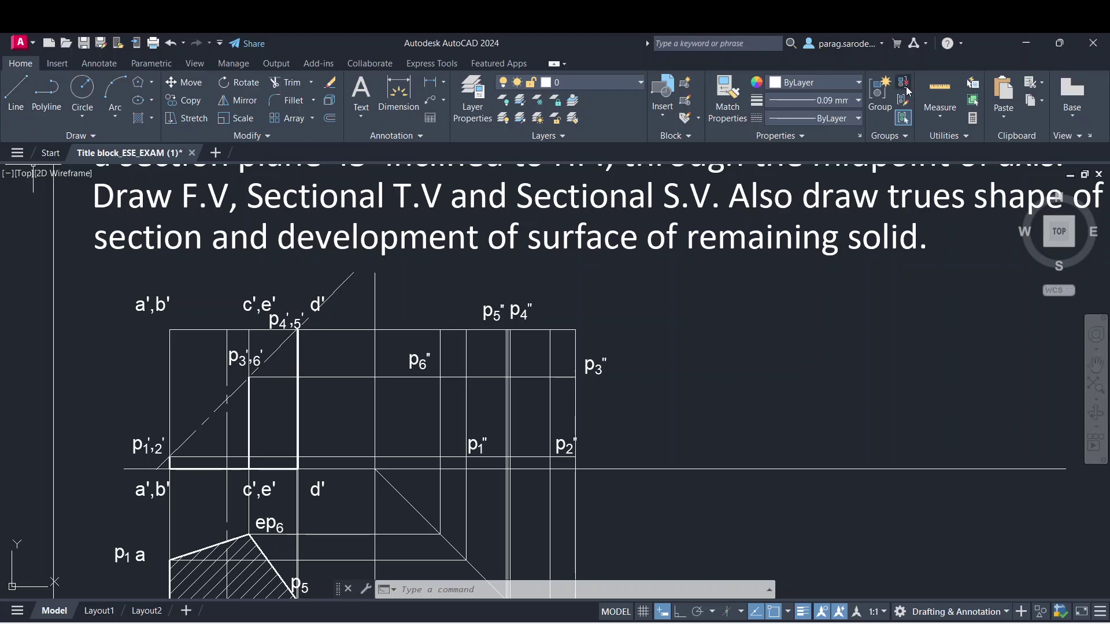
{"action": "left_click", "coordinate": [847, 102]}
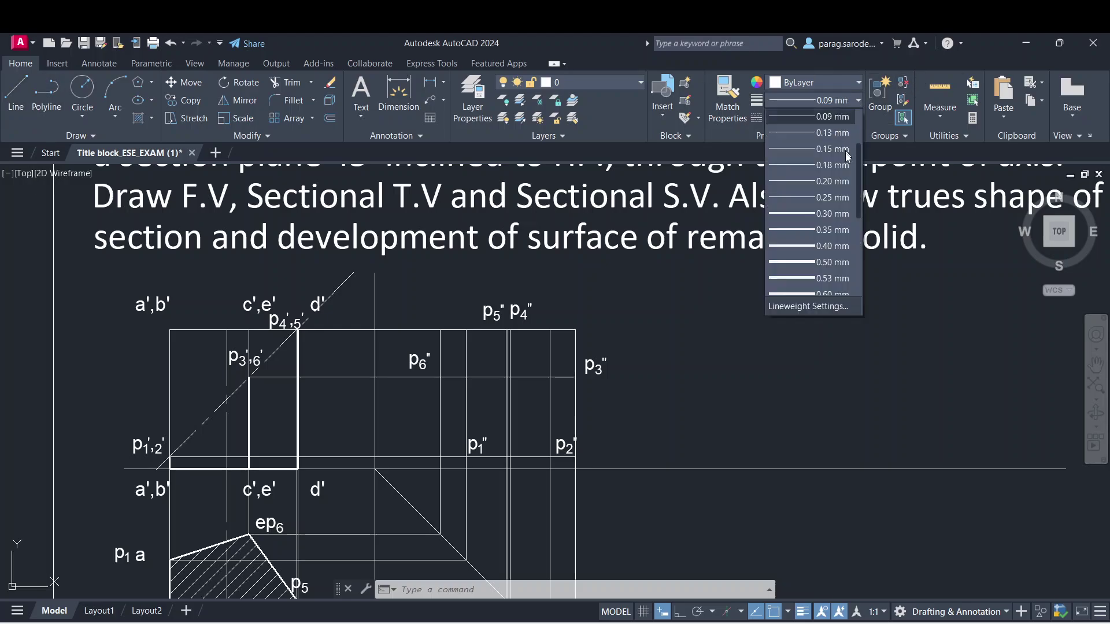
{"action": "left_click", "coordinate": [829, 213]}
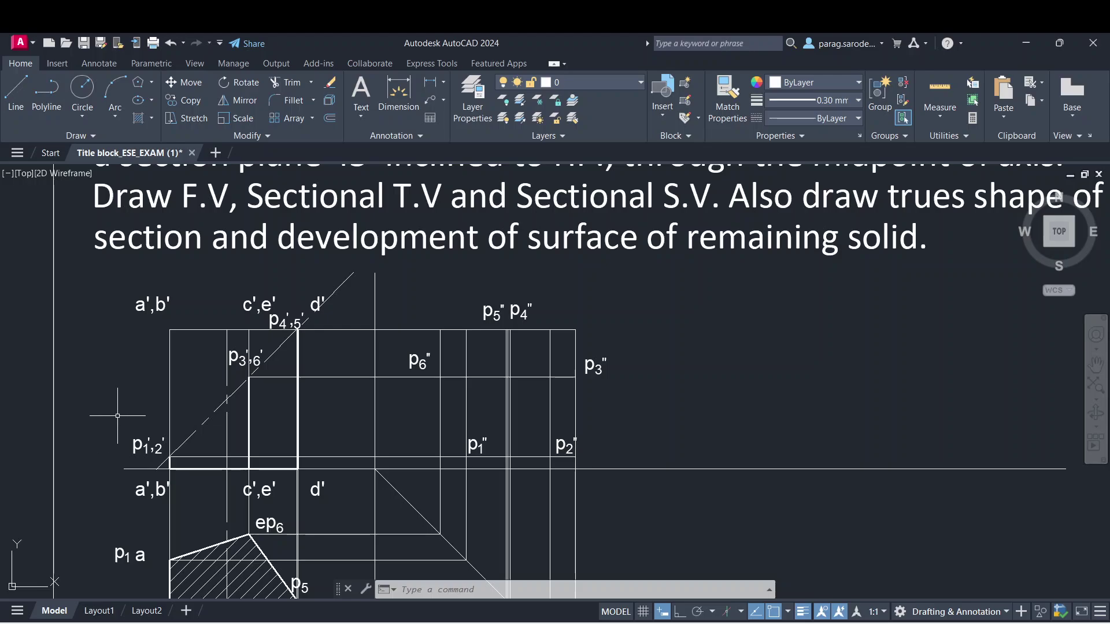
{"action": "left_click", "coordinate": [16, 93]}
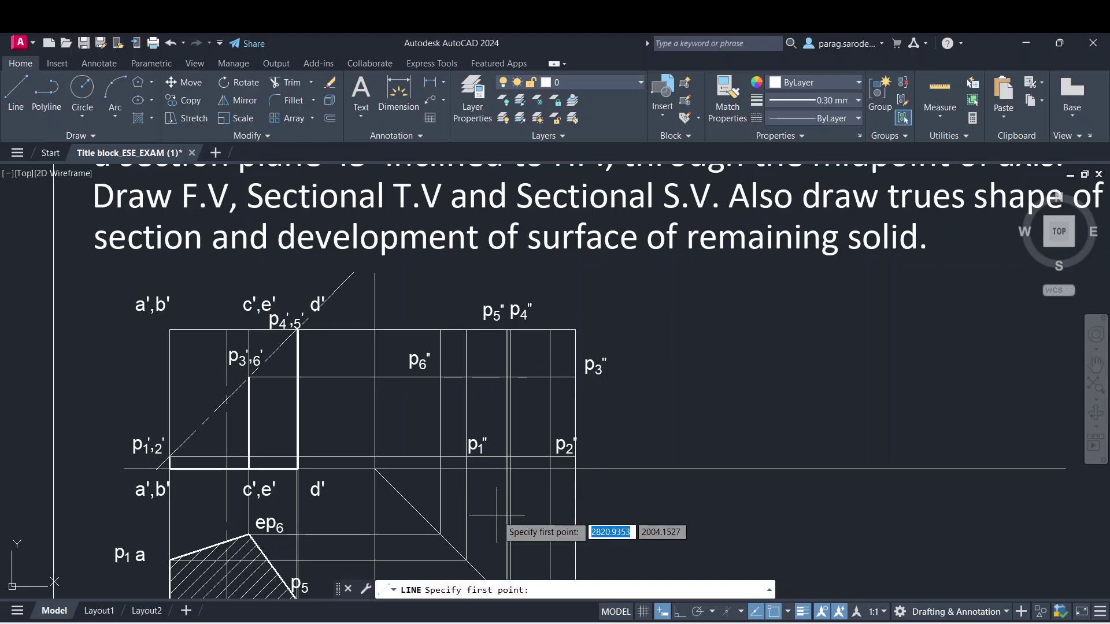
{"action": "left_click", "coordinate": [465, 458]}
{"action": "left_click", "coordinate": [550, 458]}
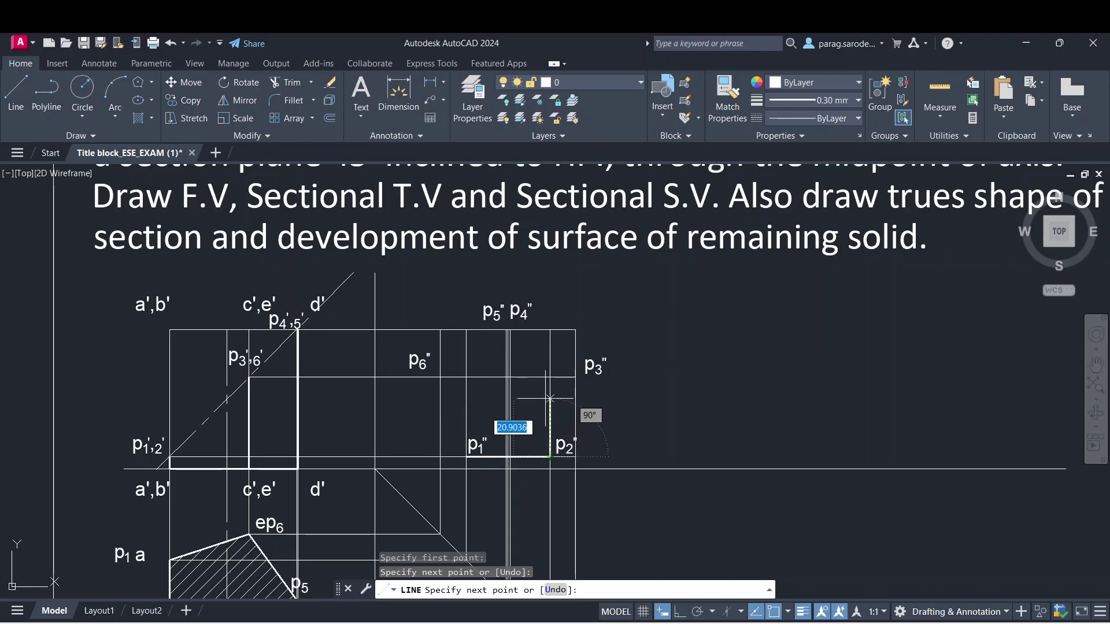
{"action": "left_click", "coordinate": [574, 383]}
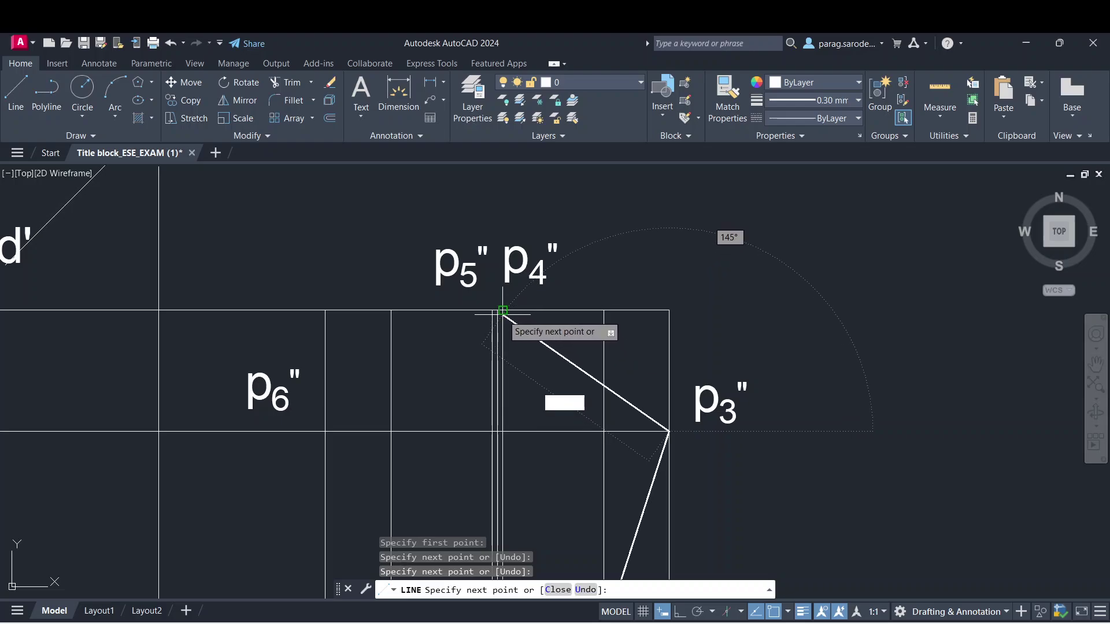
{"action": "left_click", "coordinate": [501, 311]}
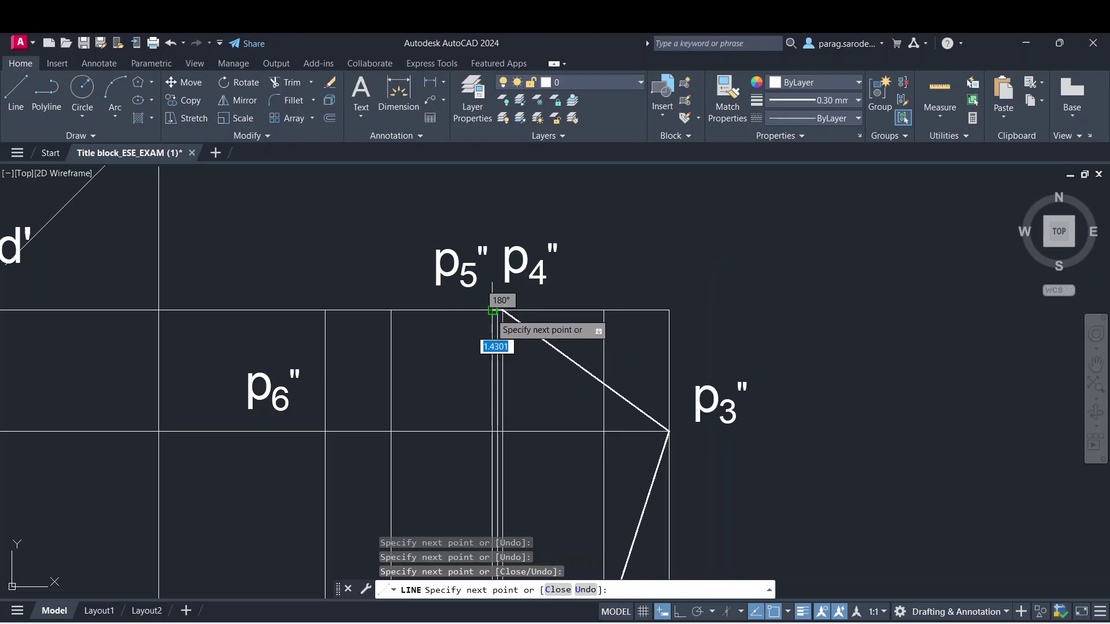
{"action": "middle_click_drag", "start_coordinate": [493, 312], "coordinate": [800, 317]}
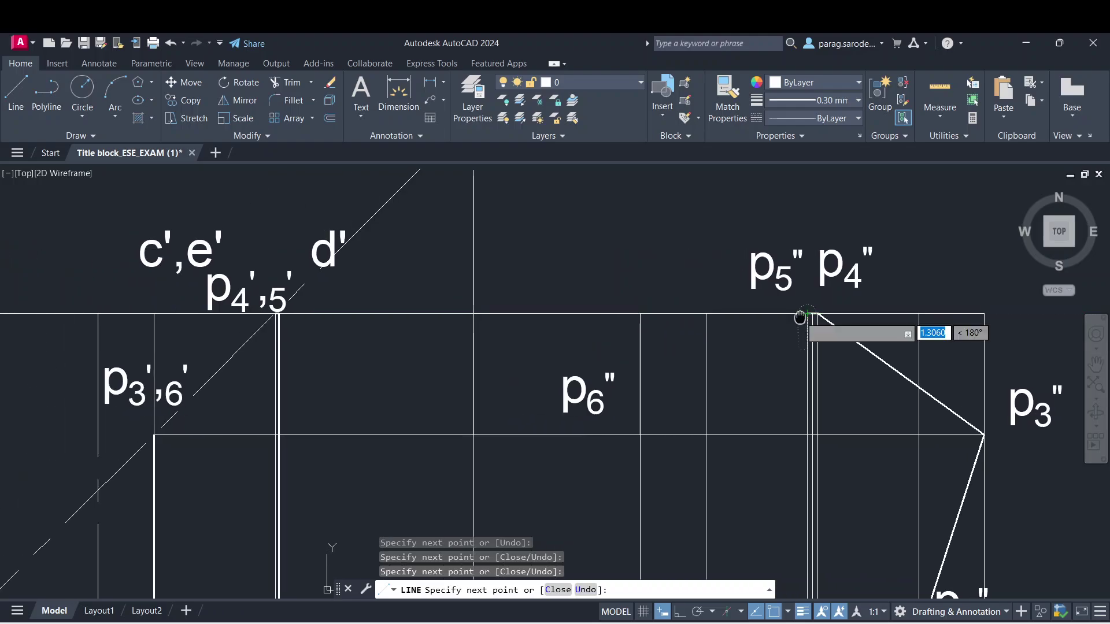
{"action": "left_click", "coordinate": [640, 434]}
{"action": "middle_click_drag", "start_coordinate": [637, 504], "coordinate": [635, 291]}
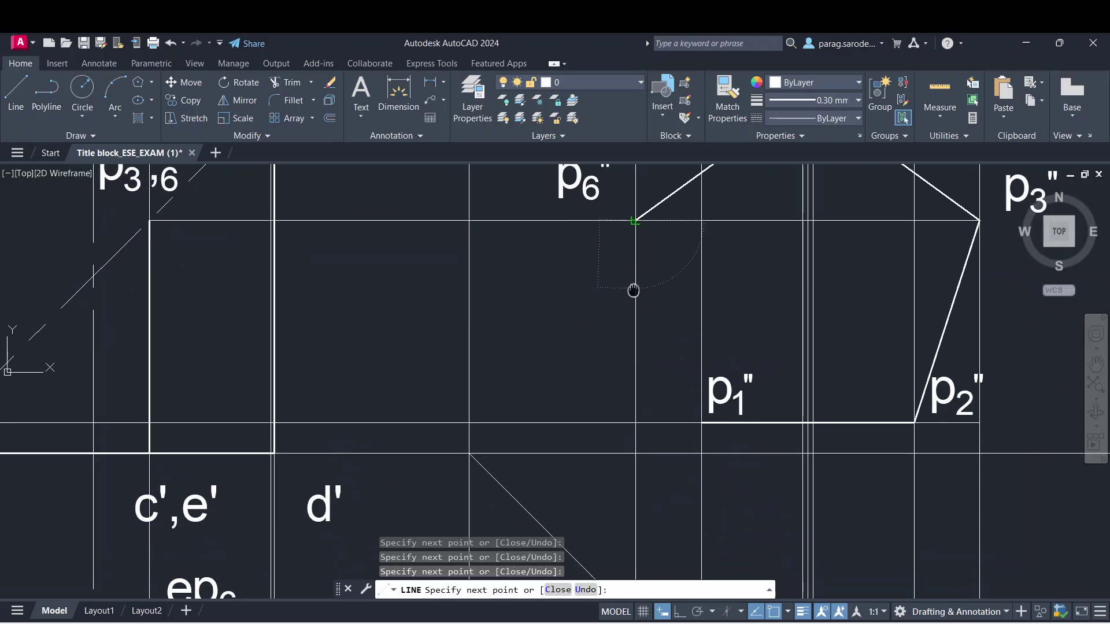
{"action": "left_click", "coordinate": [694, 417]}
{"action": "key", "text": "Escape"}
{"action": "scroll", "coordinate": [721, 433], "scroll_direction": "down", "scroll_amount": 4}
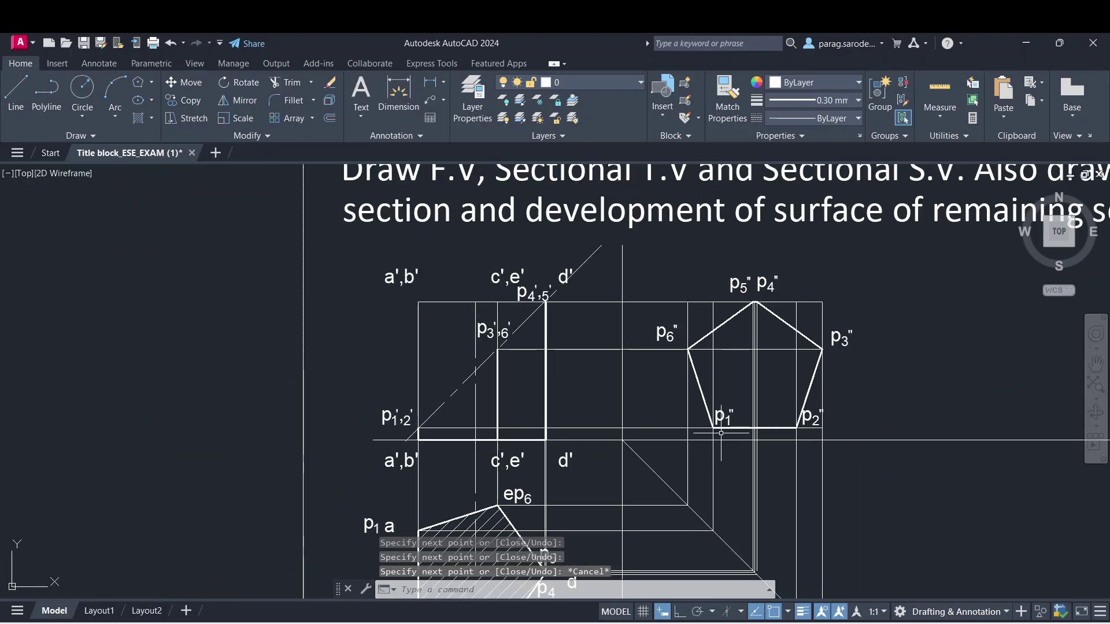
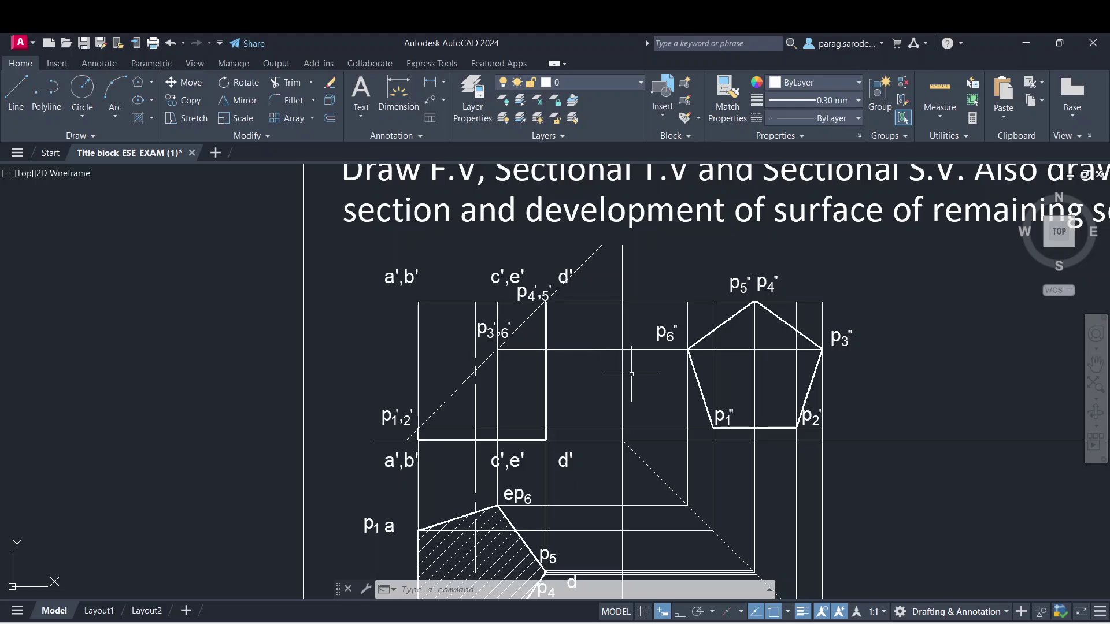
{"action": "left_click", "coordinate": [15, 107]}
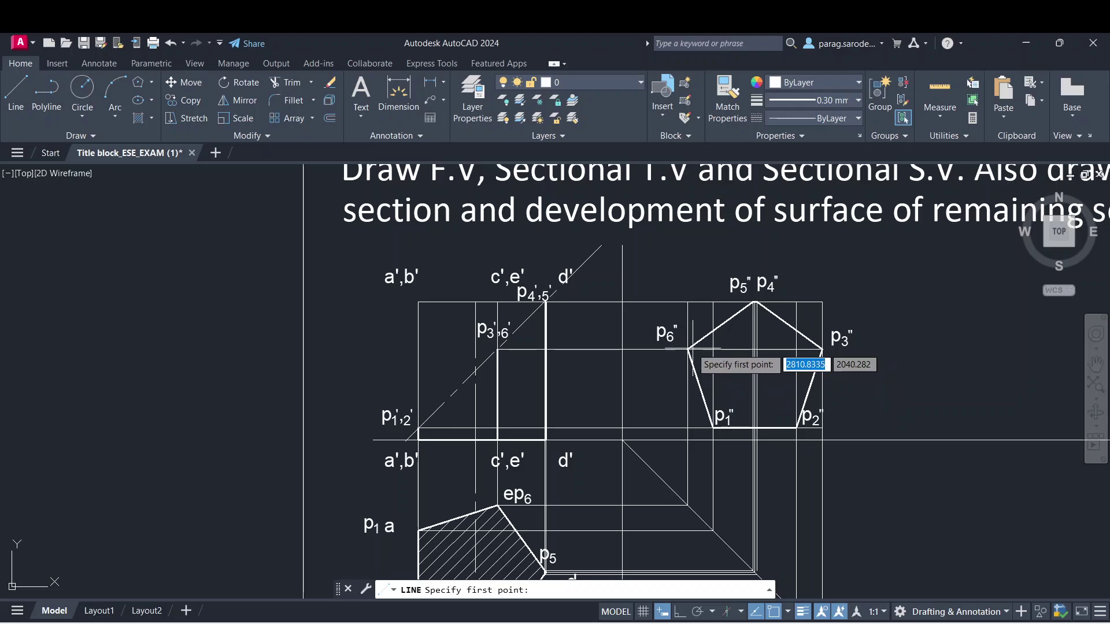
{"action": "left_click", "coordinate": [688, 350]}
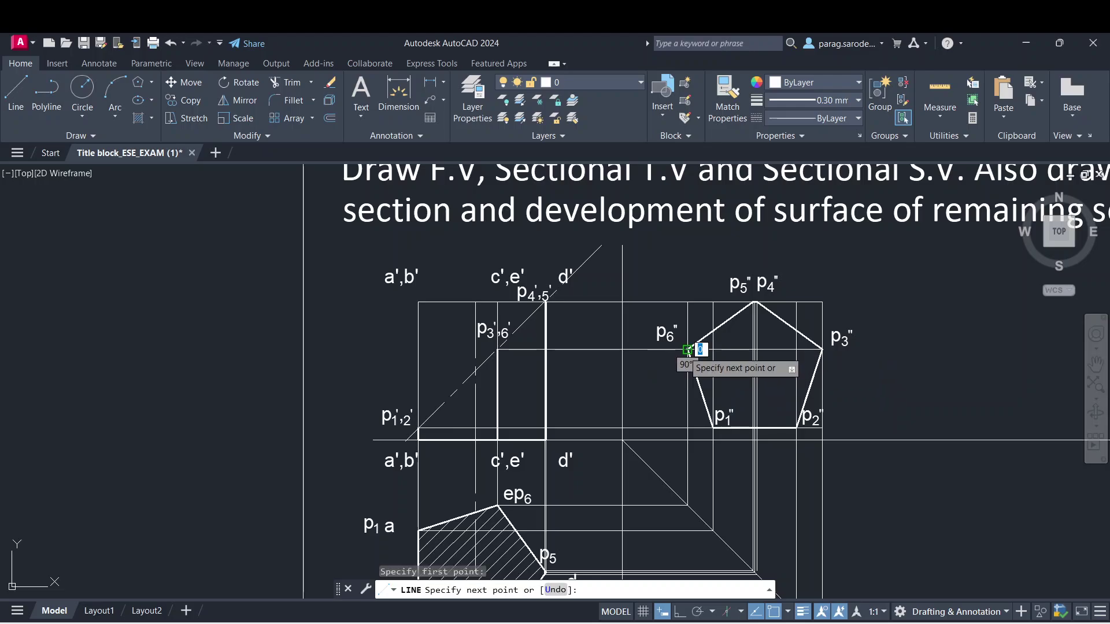
{"action": "key", "text": "Escape"}
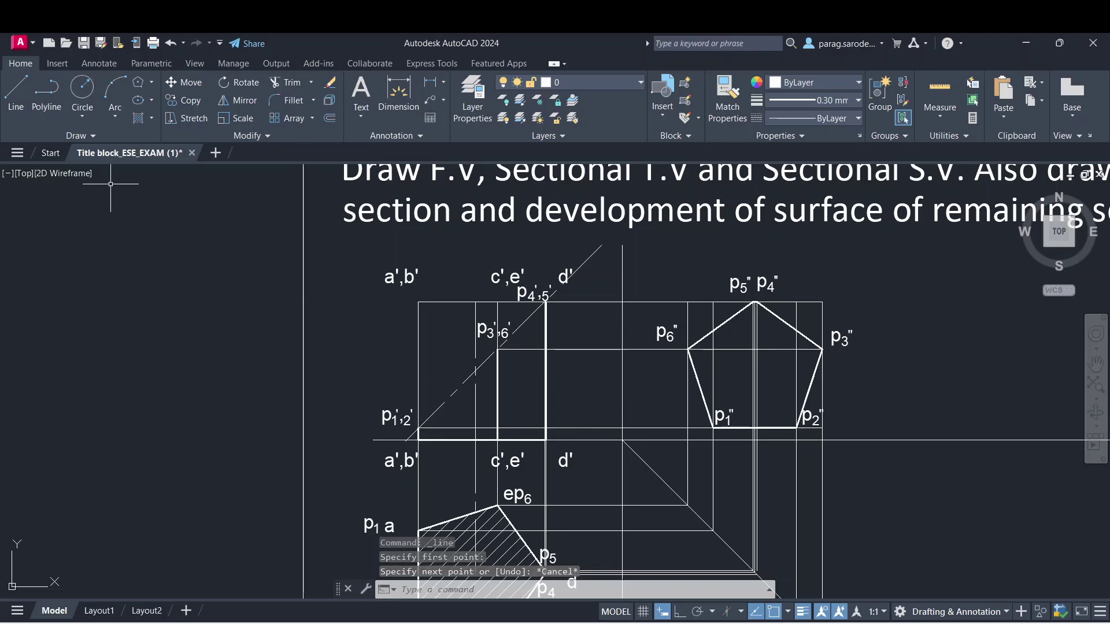
- Draw a vertical 0.30 mm edge line from p1'' down to the XY reference line in the side view
{"action": "left_click", "coordinate": [16, 93]}
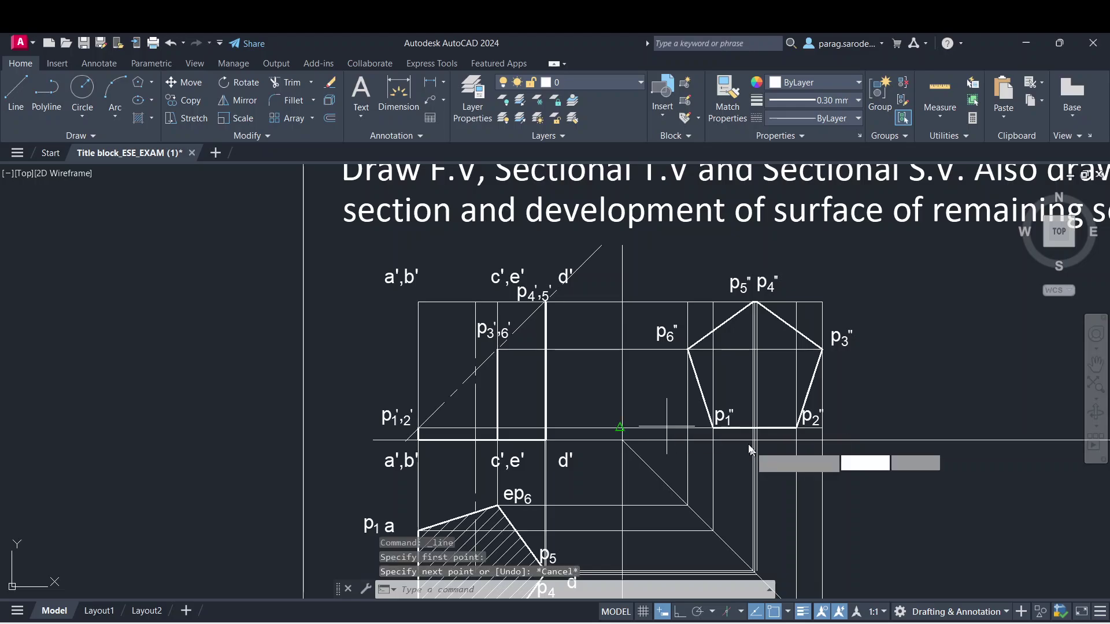
{"action": "scroll", "coordinate": [749, 439], "scroll_direction": "up", "scroll_amount": 4}
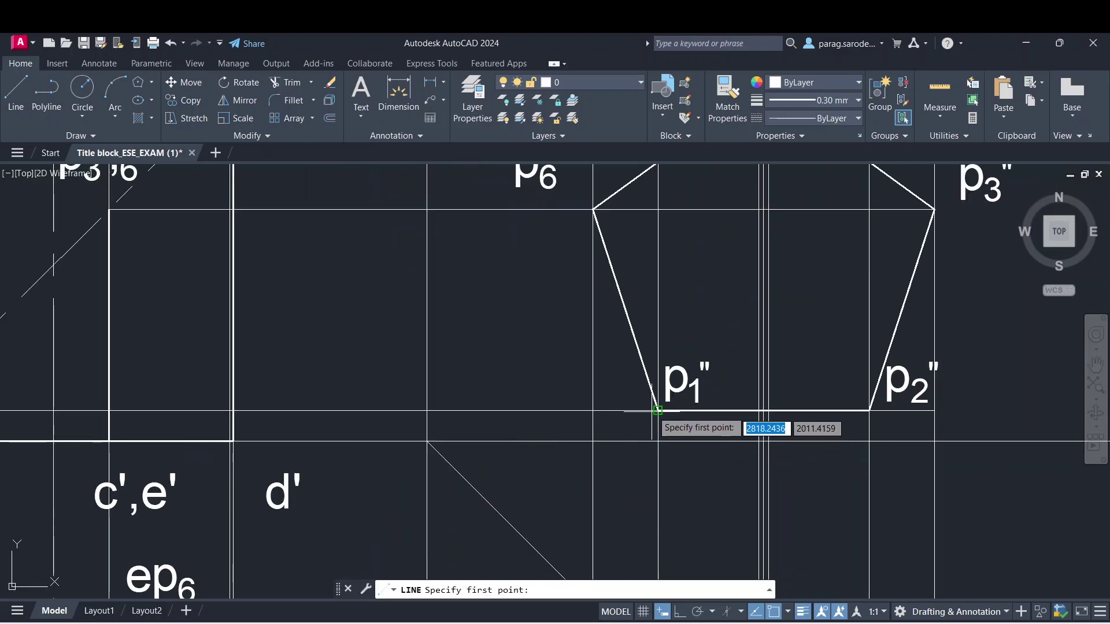
{"action": "left_click", "coordinate": [658, 410]}
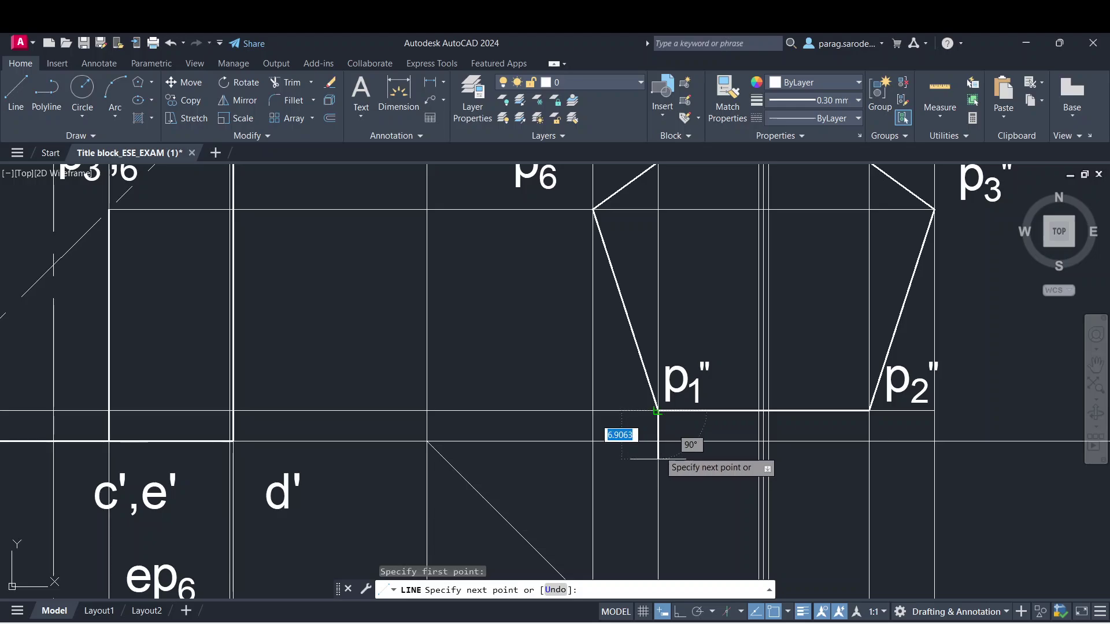
{"action": "left_click", "coordinate": [658, 441]}
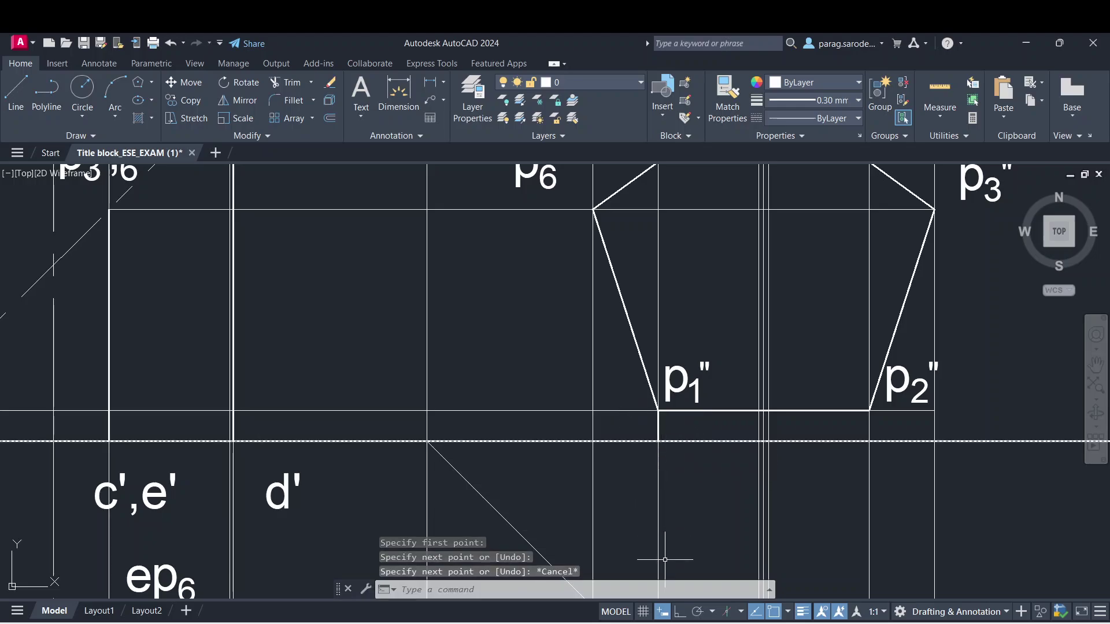
{"action": "key", "text": "Escape"}
- Turn on Ortho and draw a vertical edge line from p2'' down to the XY reference line
{"action": "left_click", "coordinate": [681, 612]}
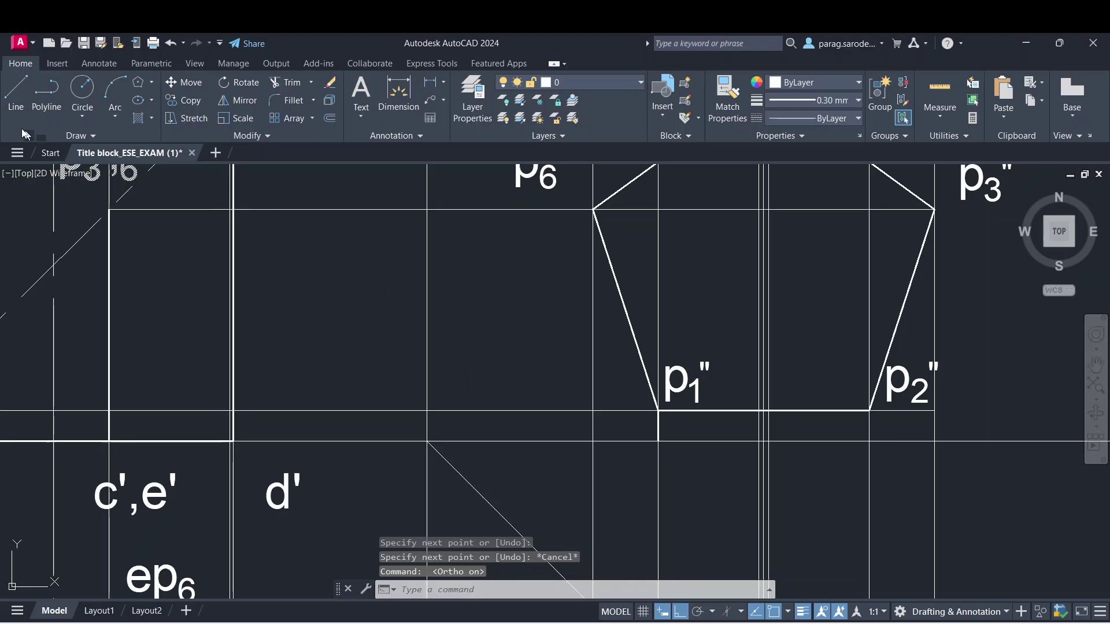
{"action": "key", "text": "Return"}
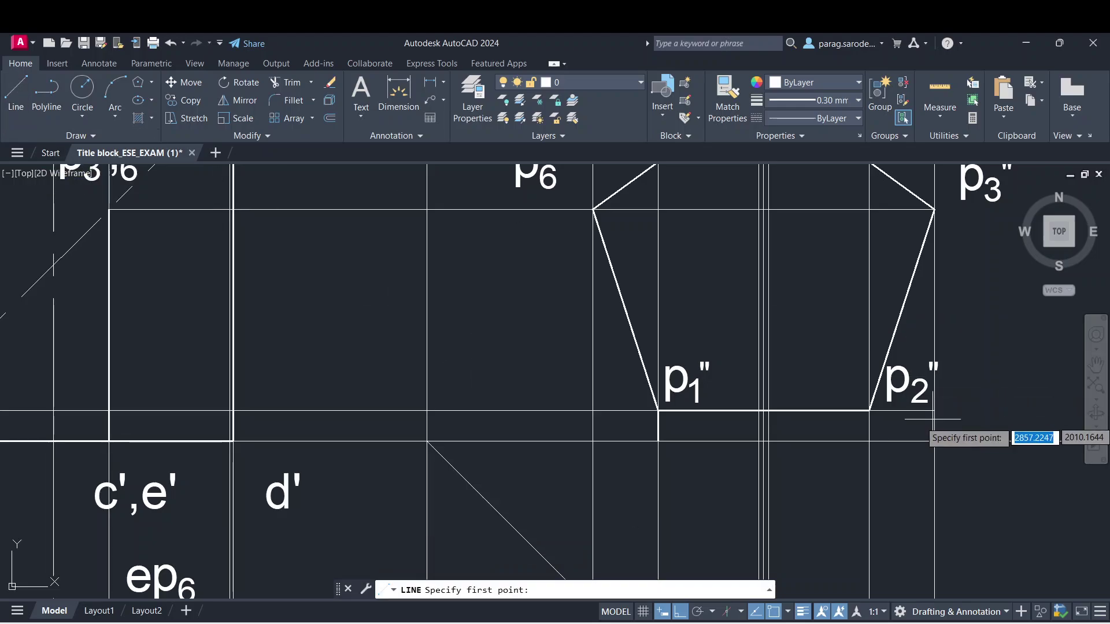
{"action": "left_click", "coordinate": [869, 411]}
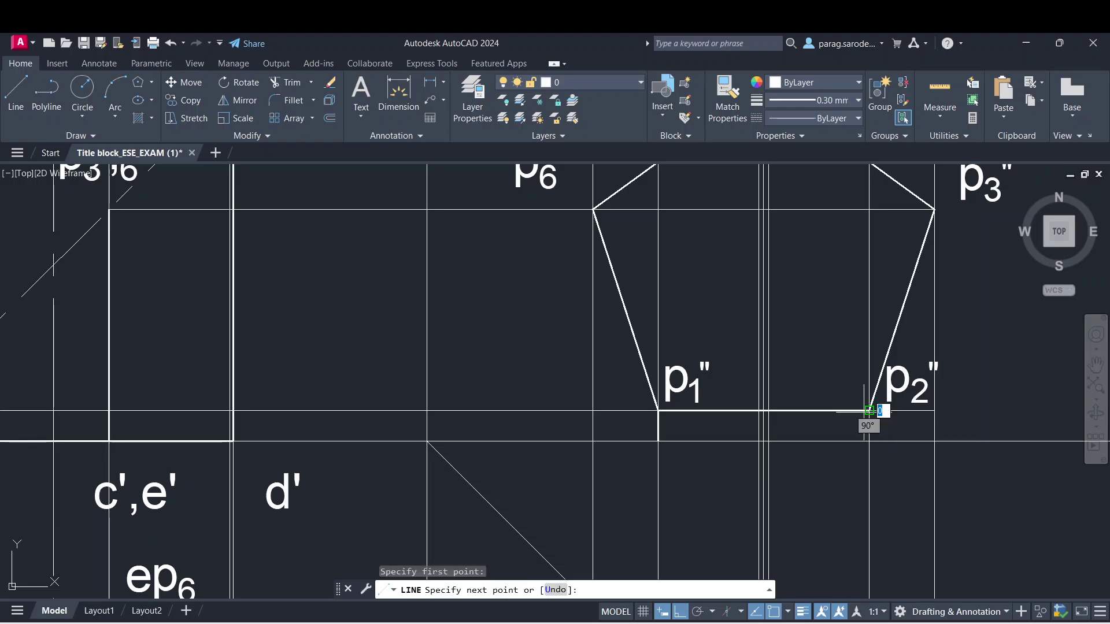
{"action": "key", "text": "Escape"}
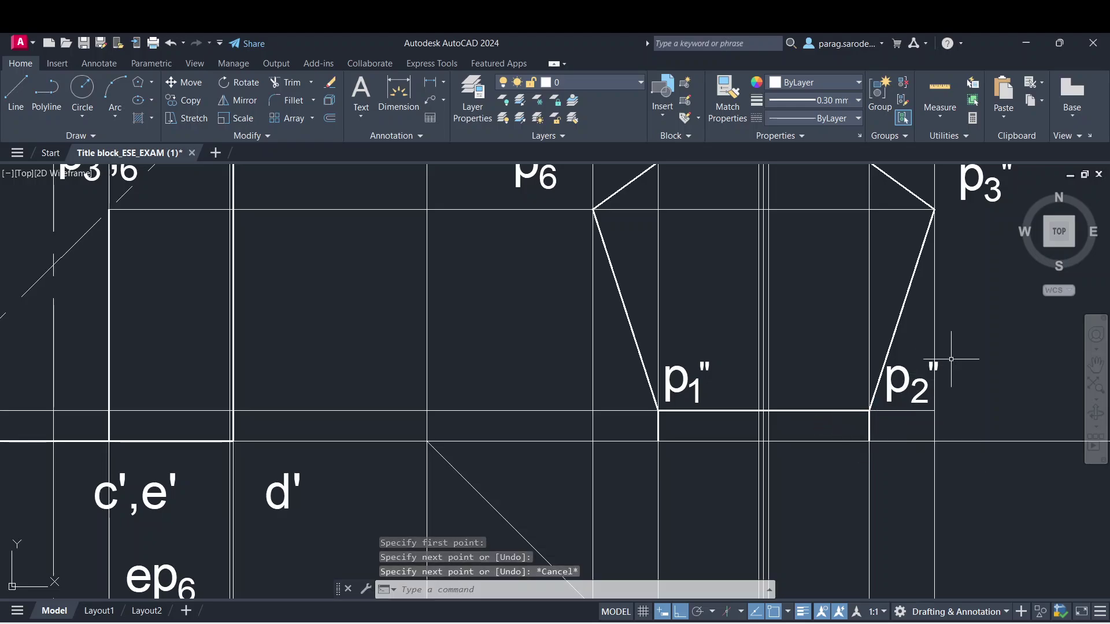
- Draw the remaining 0.30 mm outline from p3'' down to the XY line, along it to below p6'', and up to p6''
{"action": "scroll", "coordinate": [951, 359], "scroll_direction": "down", "scroll_amount": 2}
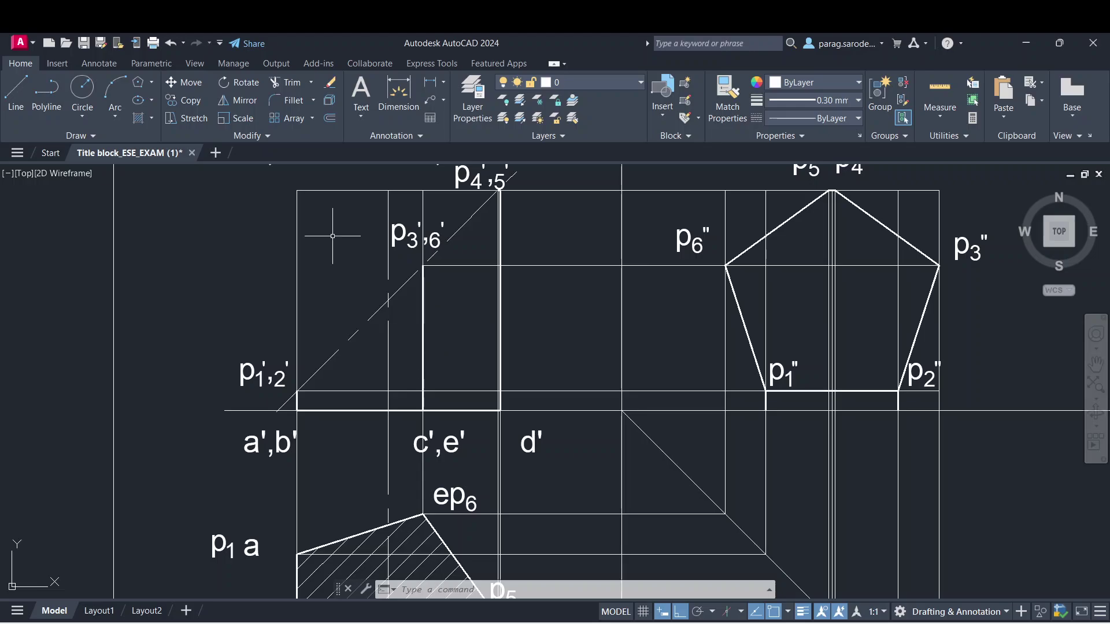
{"action": "left_click", "coordinate": [15, 96]}
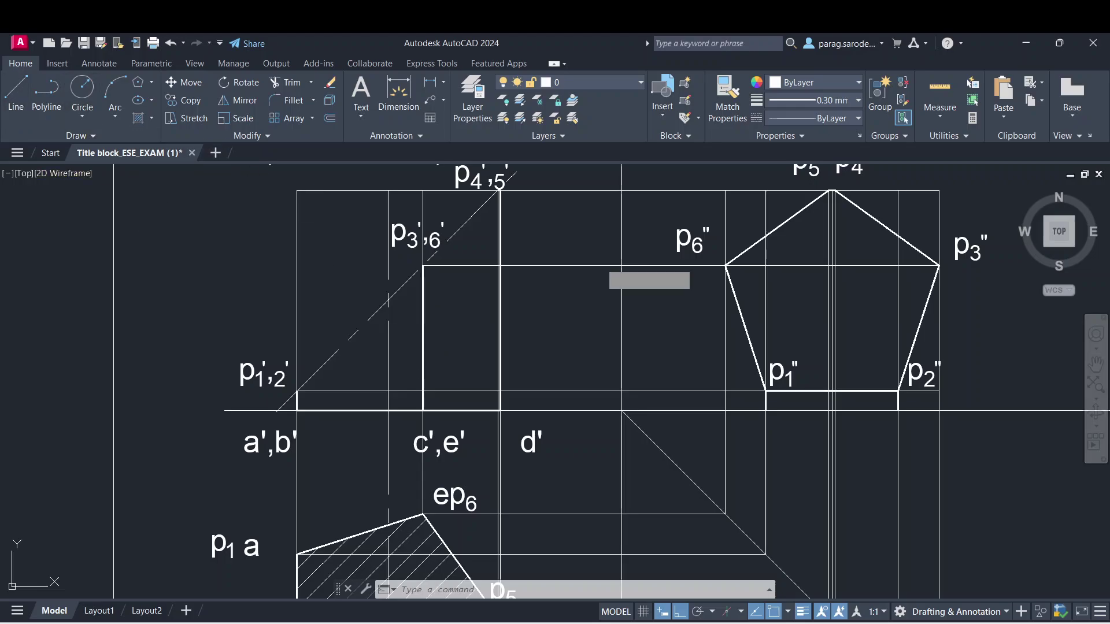
{"action": "left_click", "coordinate": [938, 266]}
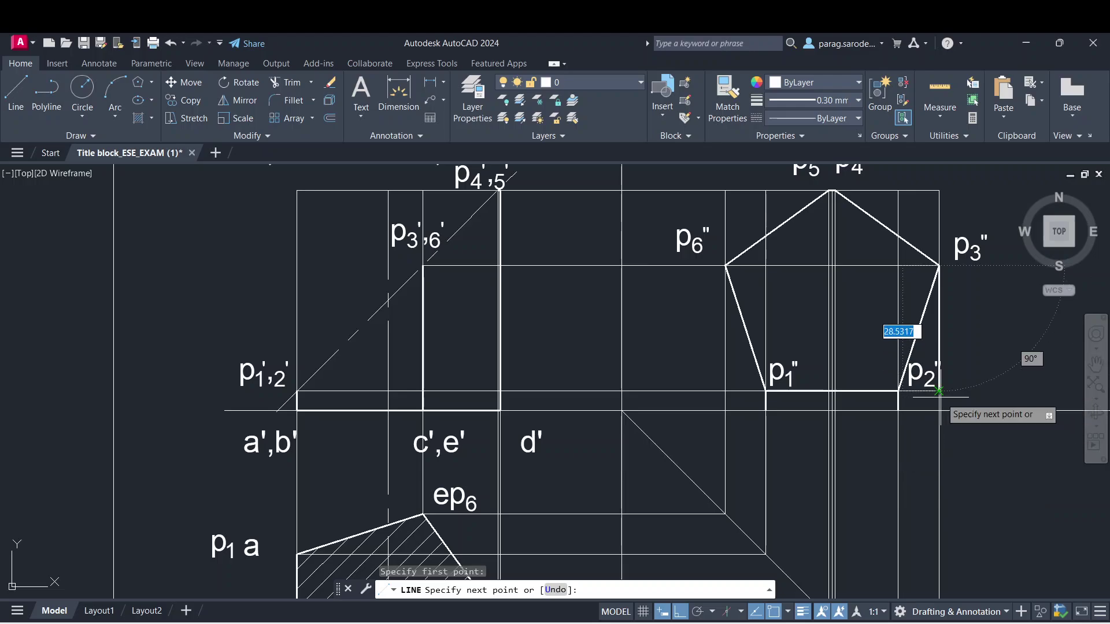
{"action": "left_click", "coordinate": [940, 410]}
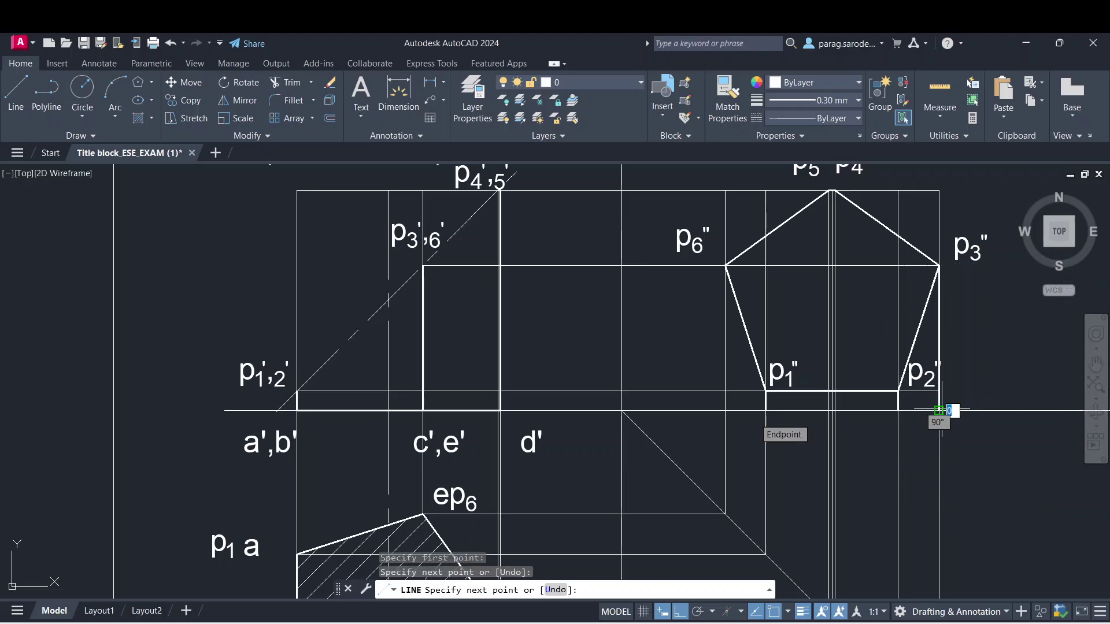
{"action": "left_click", "coordinate": [726, 411]}
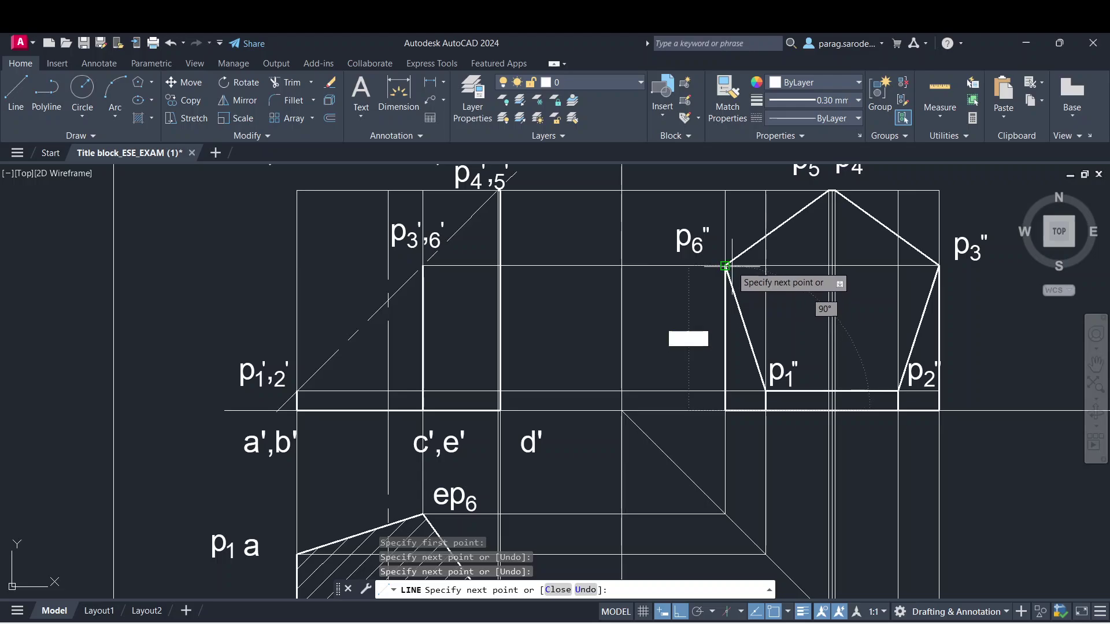
{"action": "key", "text": "Escape"}
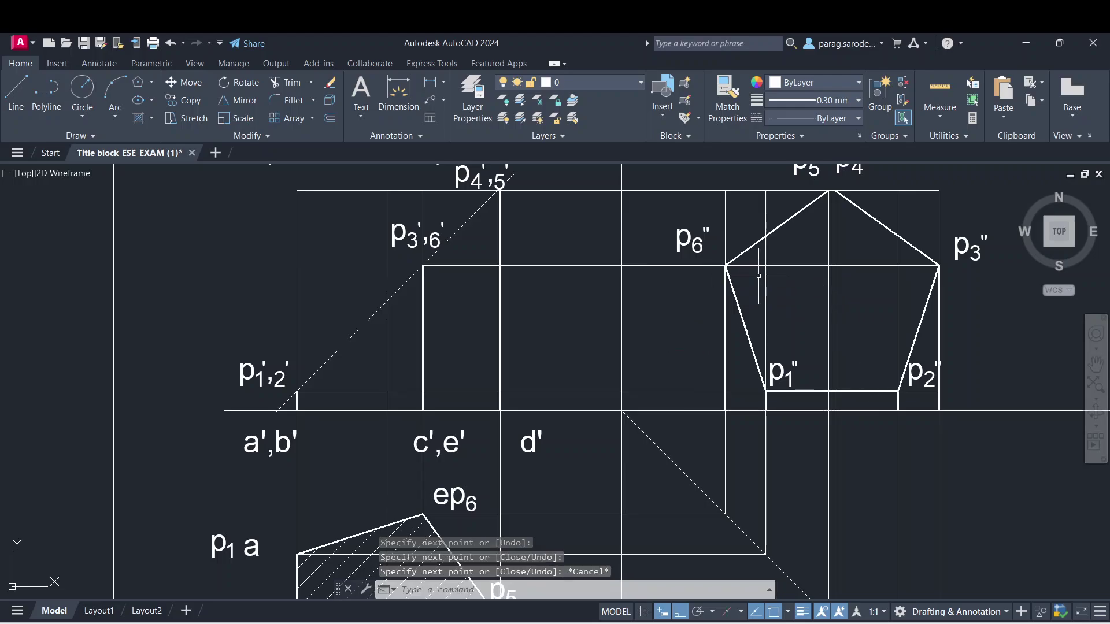
- Set the lineweight to 0.09 mm and start hatching the two central regions above edge p1''–p2'' in the side view
{"action": "middle_click_drag", "start_coordinate": [890, 355], "coordinate": [857, 365]}
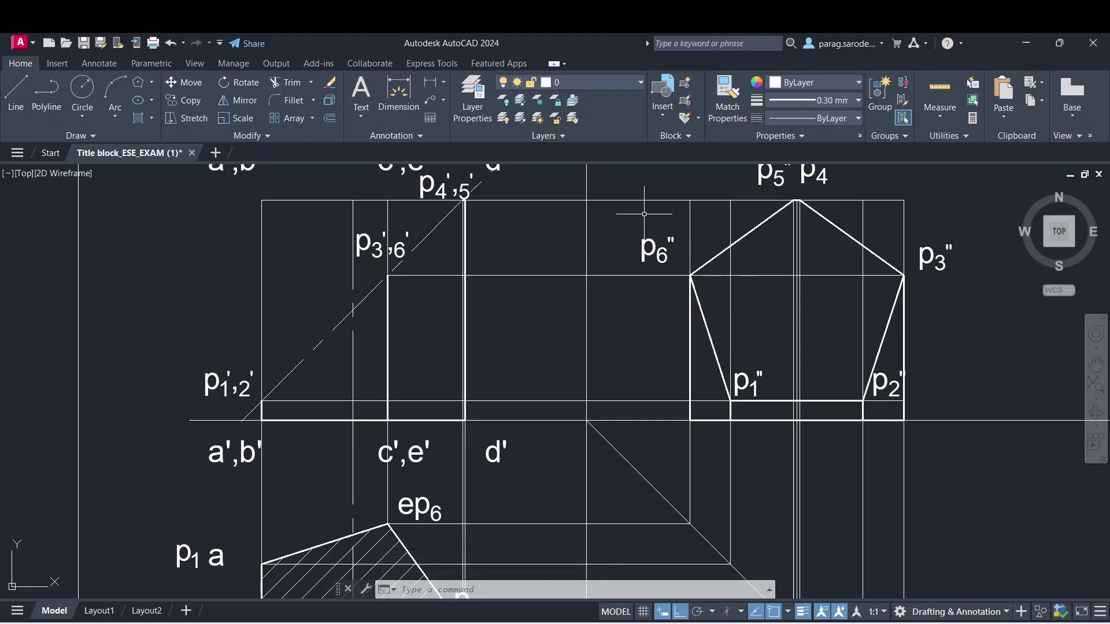
{"action": "left_click", "coordinate": [815, 100]}
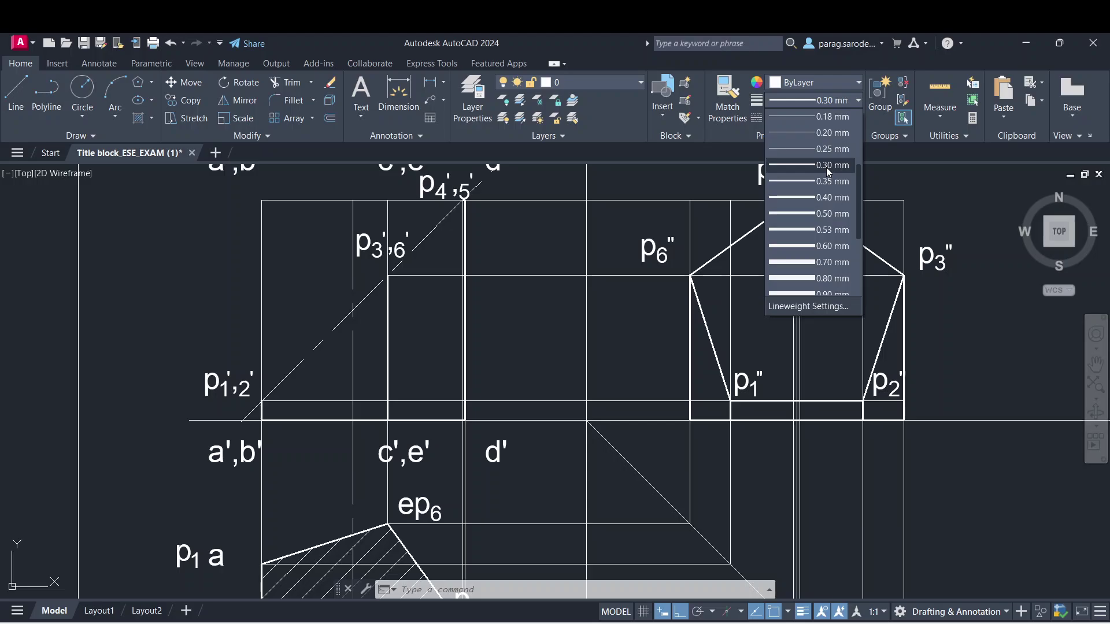
{"action": "left_click", "coordinate": [829, 166]}
{"action": "left_click", "coordinate": [829, 101]}
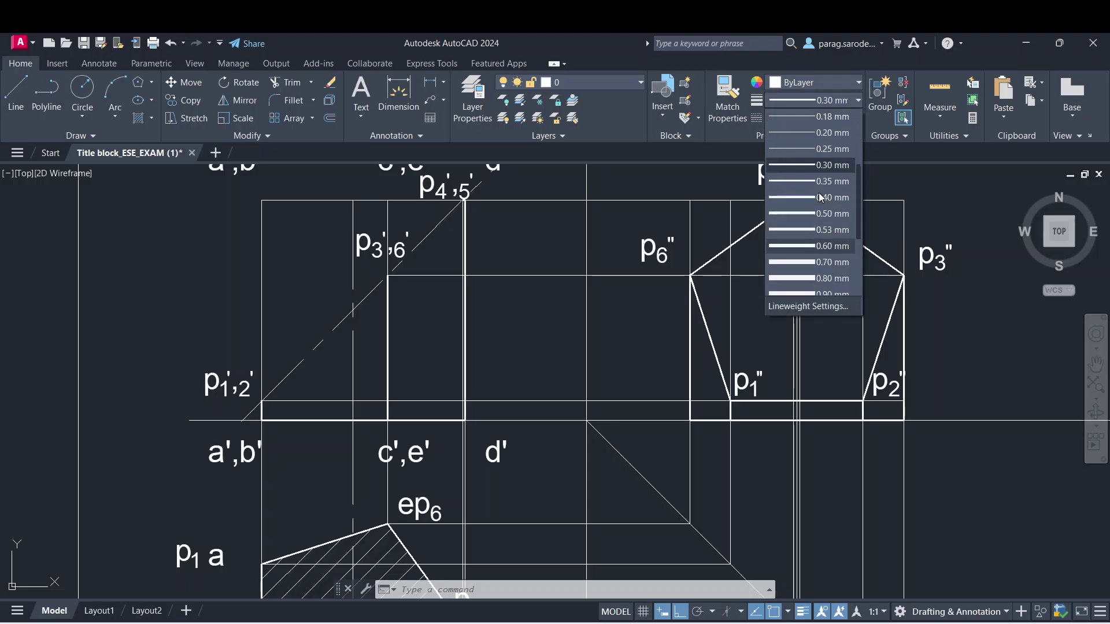
{"action": "left_click", "coordinate": [831, 118]}
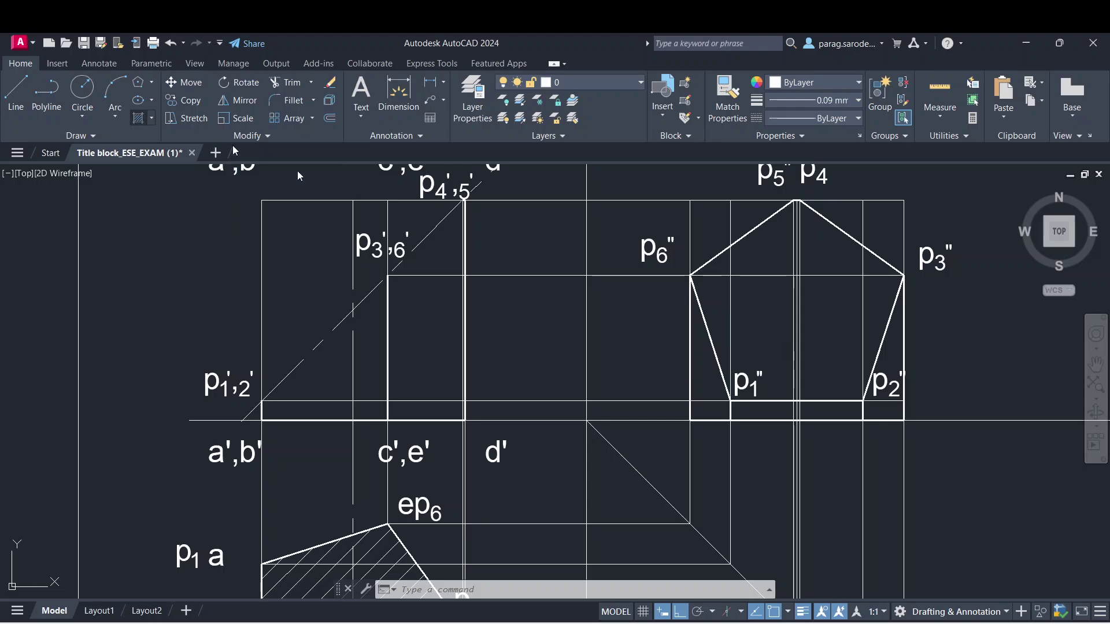
{"action": "left_click", "coordinate": [138, 118]}
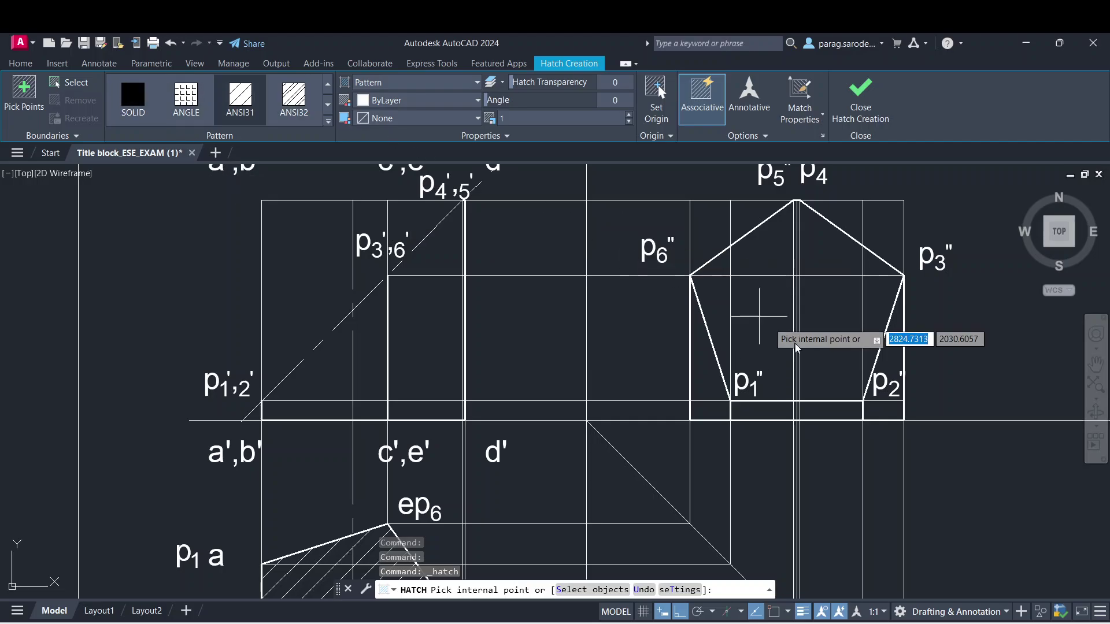
{"action": "left_click", "coordinate": [785, 324]}
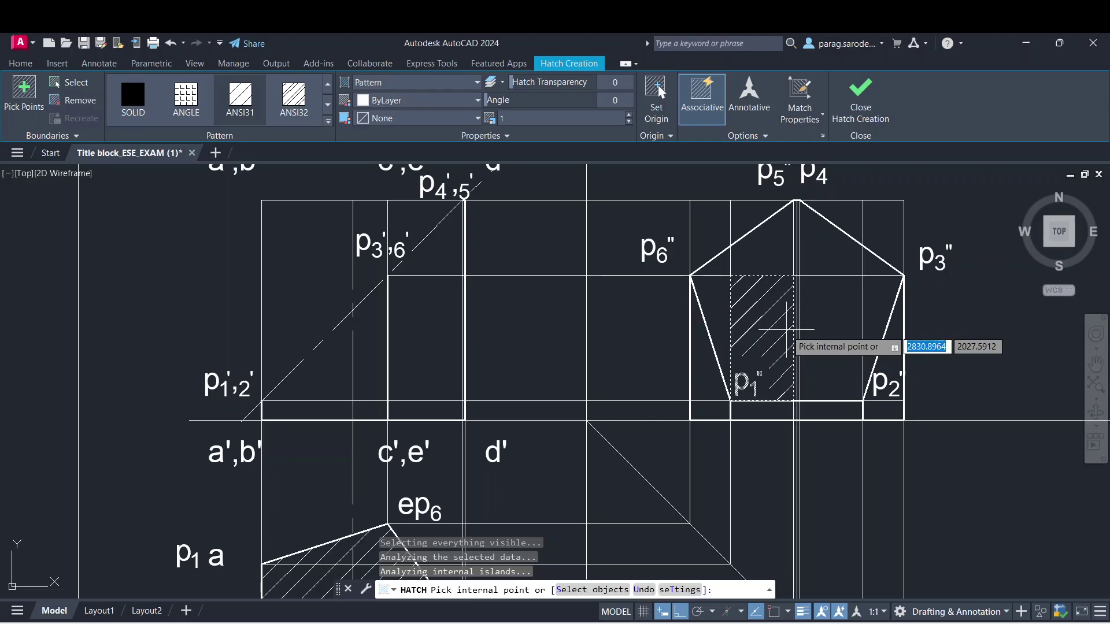
{"action": "left_click", "coordinate": [826, 318]}
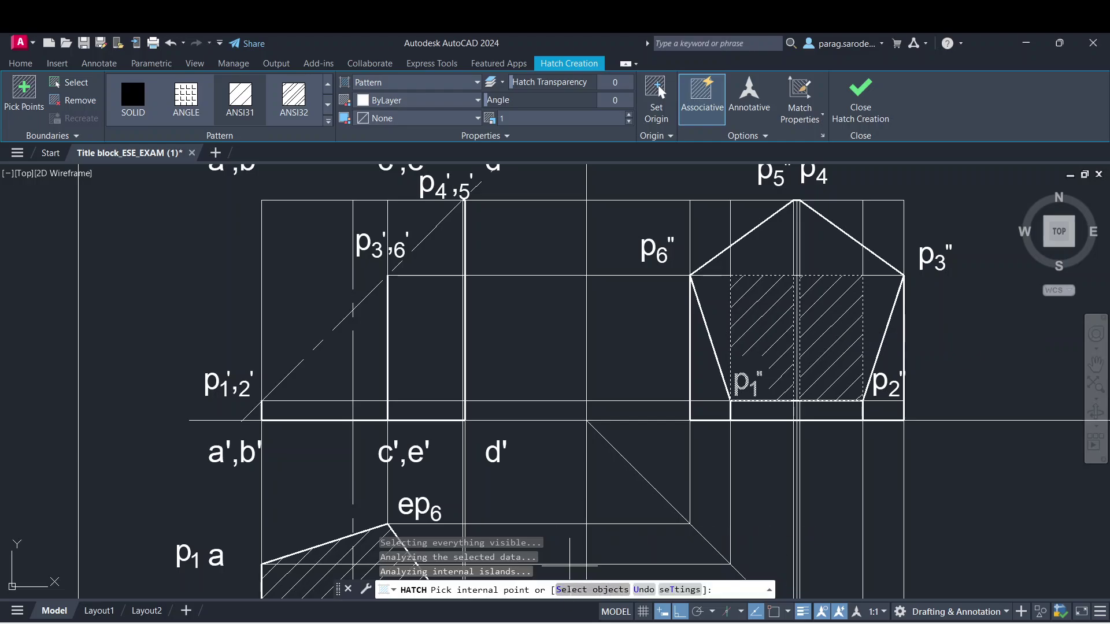
- Extend the hatch by selecting the section's edges p1''–p6'', p6''–p5'', p4''–p3'', p3''–p2'' and p5''–p4'' as boundary objects
{"action": "type", "text": "S"}
{"action": "key", "text": "Return"}
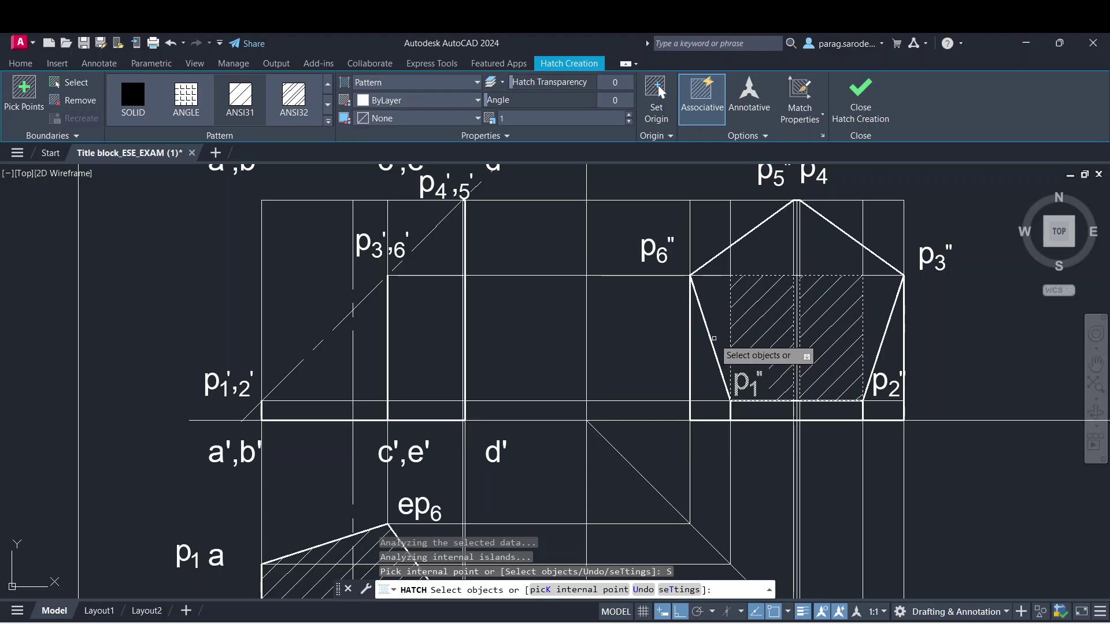
{"action": "left_click", "coordinate": [711, 340]}
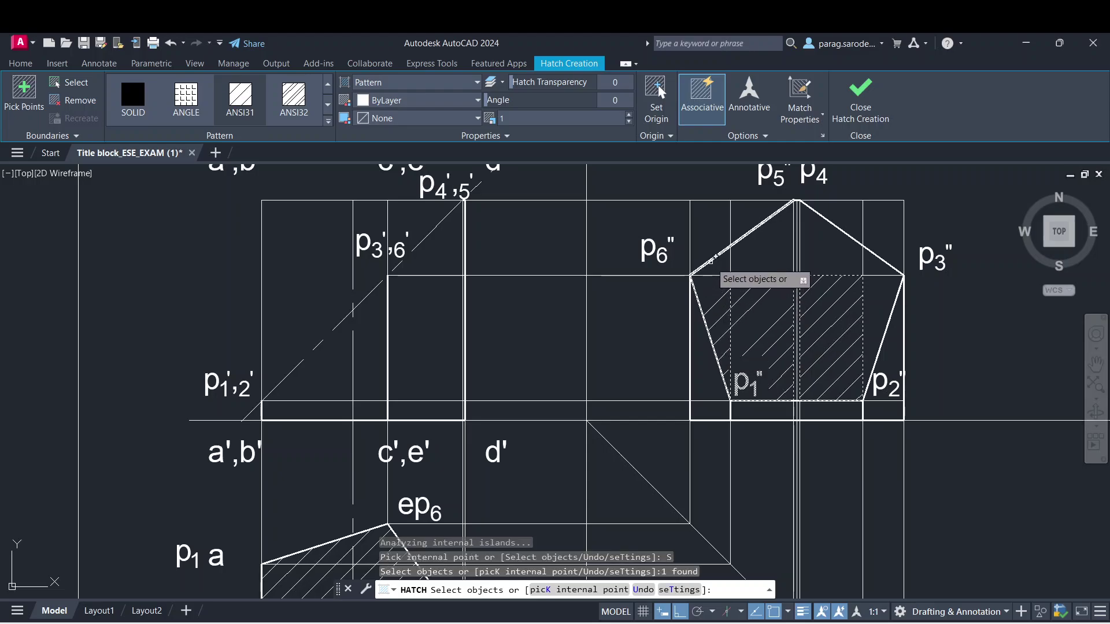
{"action": "left_click", "coordinate": [711, 260]}
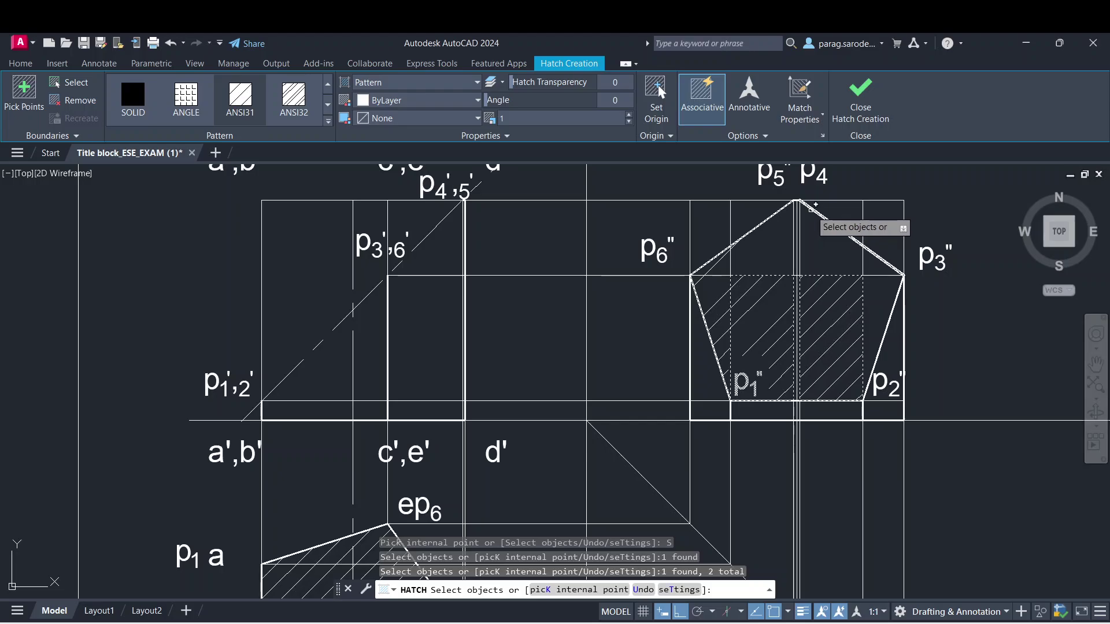
{"action": "left_click", "coordinate": [811, 207]}
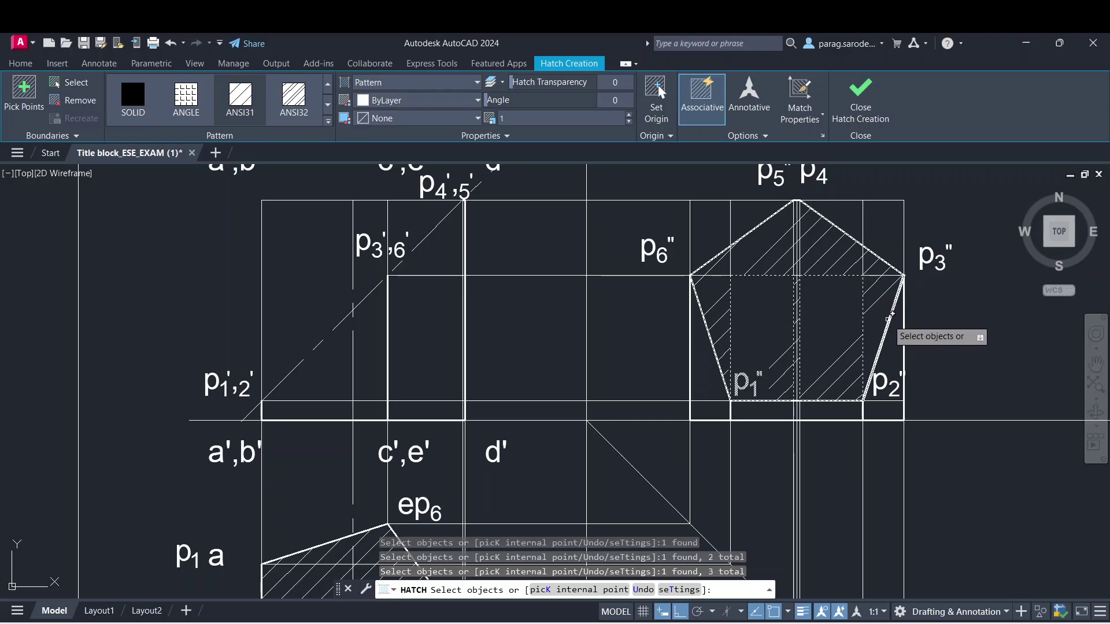
{"action": "left_click", "coordinate": [890, 316]}
{"action": "scroll", "coordinate": [800, 292], "scroll_direction": "up", "scroll_amount": 2}
{"action": "middle_click_drag", "start_coordinate": [800, 292], "coordinate": [802, 464]}
{"action": "scroll", "coordinate": [781, 301], "scroll_direction": "up", "scroll_amount": 3}
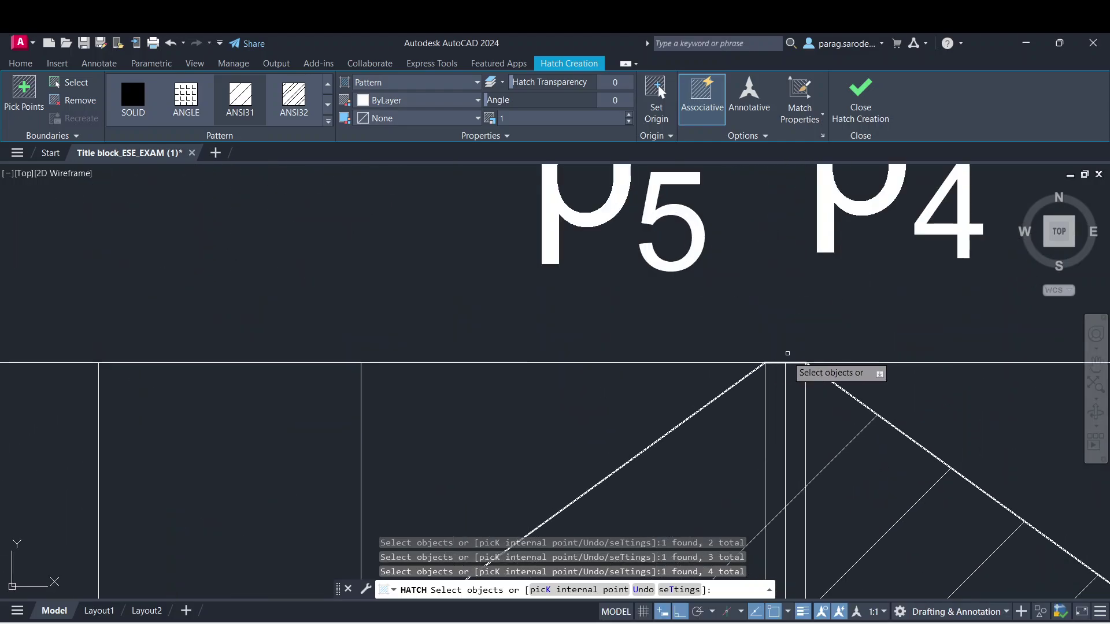
{"action": "left_click", "coordinate": [793, 362]}
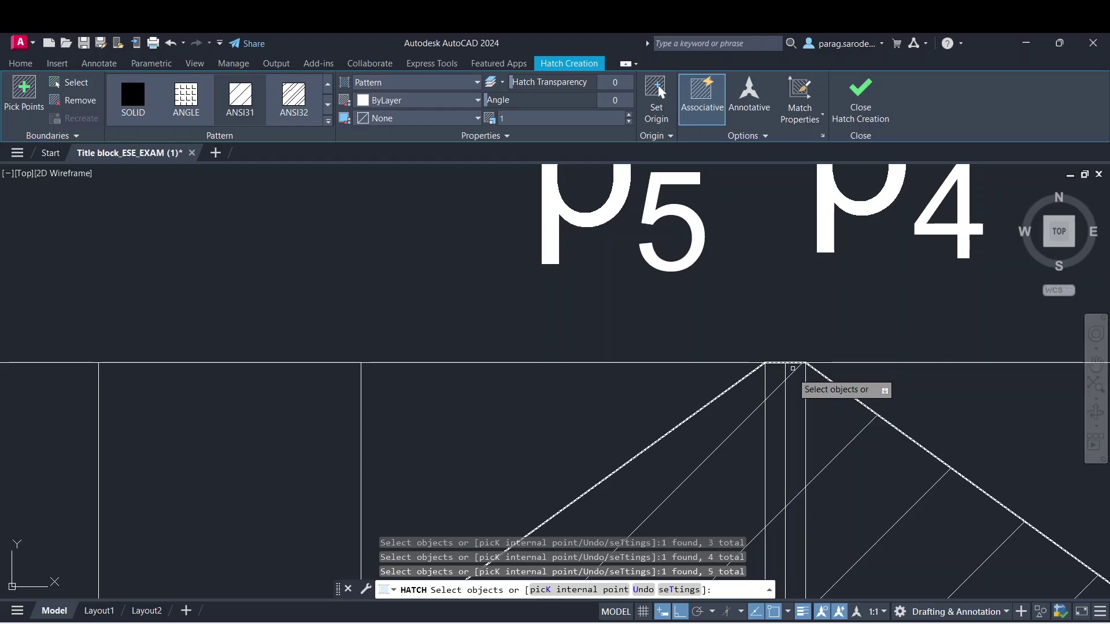
- Add the section's lower edge p1''–p2'' to the hatch boundary and recheck its two slanted side edges
{"action": "scroll", "coordinate": [787, 453], "scroll_direction": "up", "scroll_amount": 1}
{"action": "scroll", "coordinate": [792, 486], "scroll_direction": "down", "scroll_amount": 1}
{"action": "scroll", "coordinate": [791, 488], "scroll_direction": "down", "scroll_amount": 2}
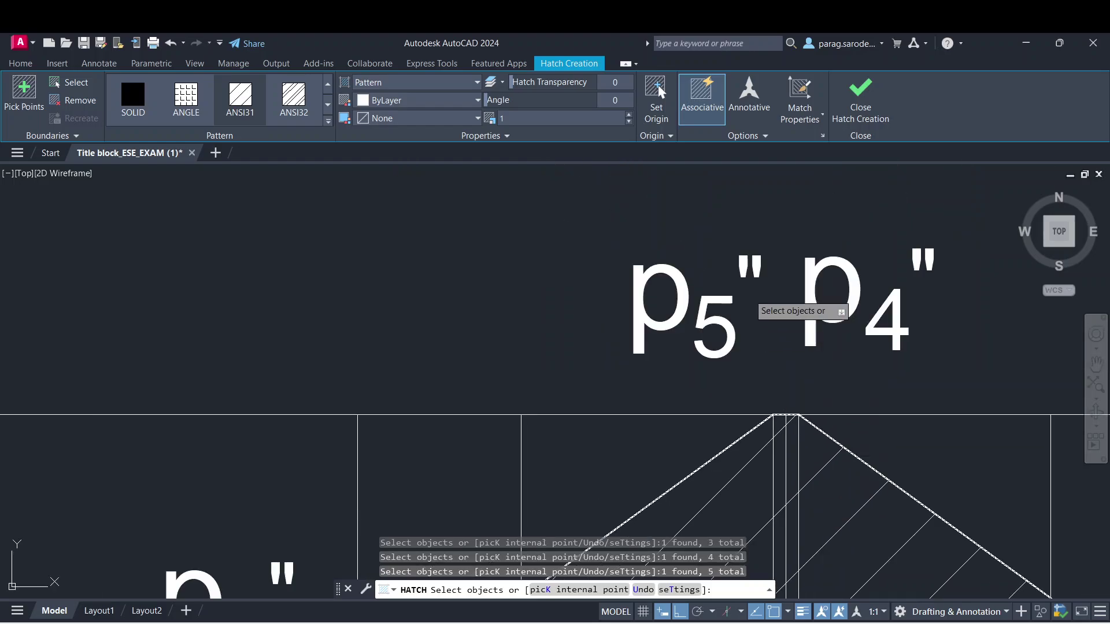
{"action": "middle_click_drag", "start_coordinate": [748, 452], "coordinate": [693, 325]}
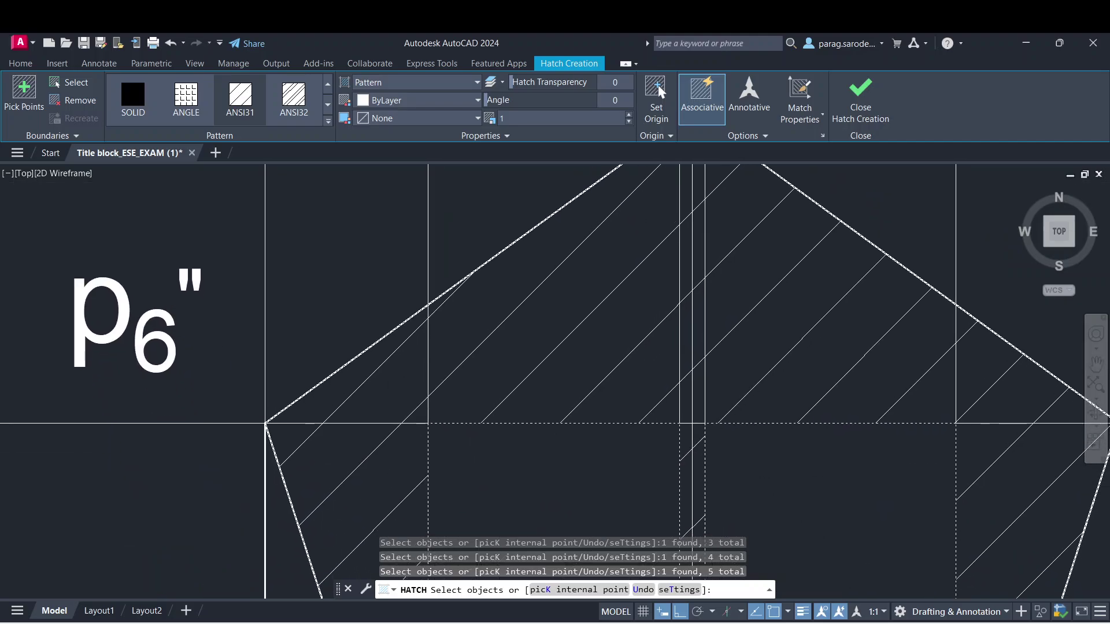
{"action": "scroll", "coordinate": [696, 370], "scroll_direction": "down", "scroll_amount": 2}
{"action": "middle_click_drag", "start_coordinate": [691, 451], "coordinate": [631, 315]}
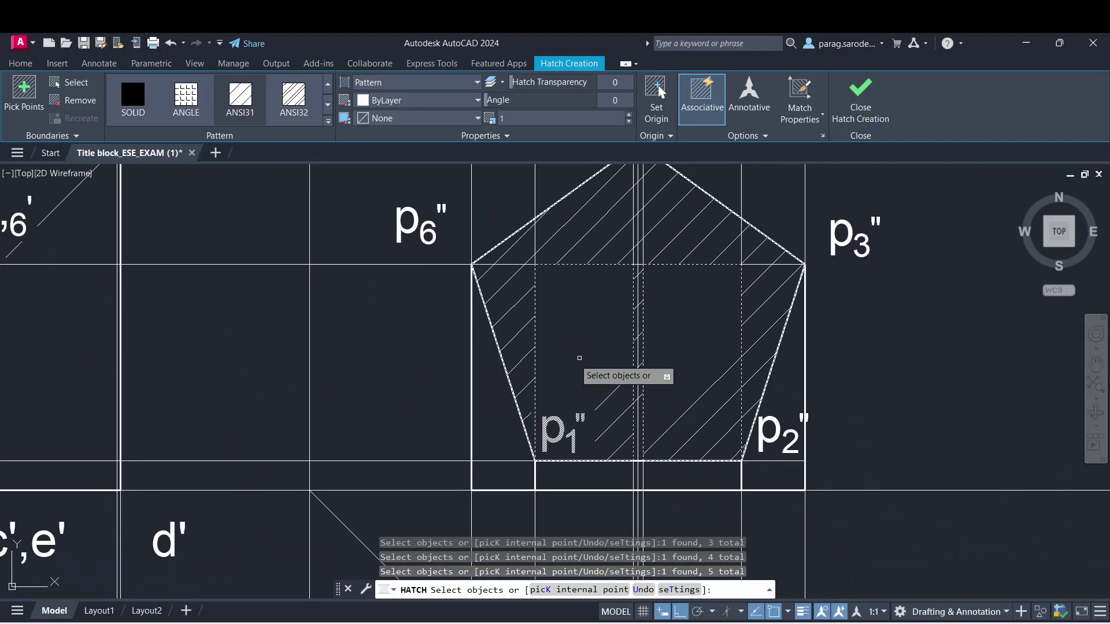
{"action": "left_click", "coordinate": [506, 364]}
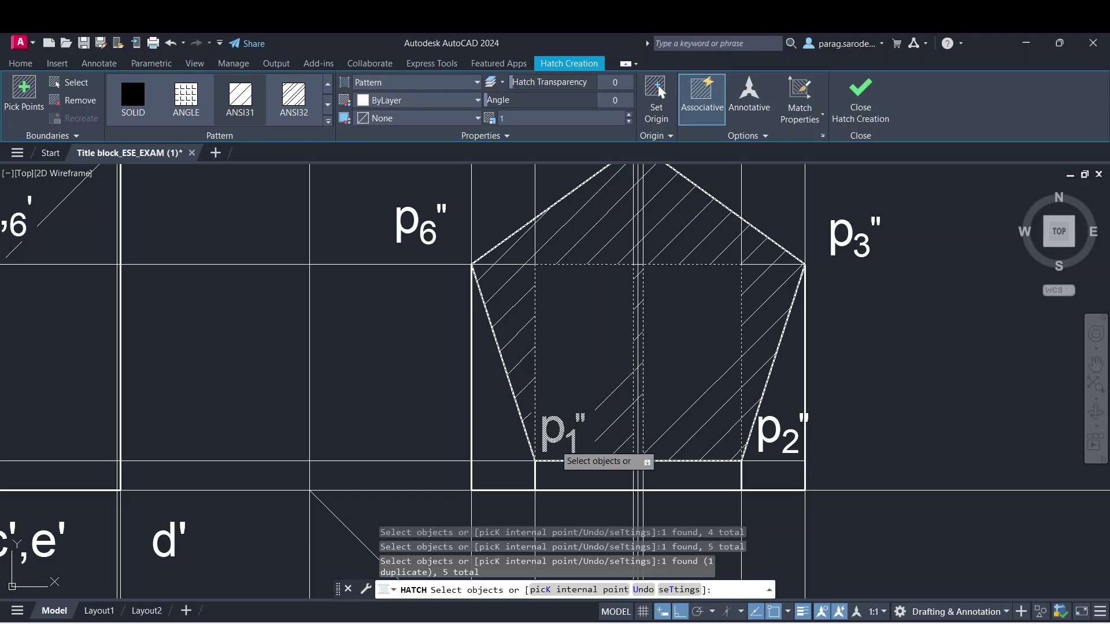
{"action": "left_click", "coordinate": [560, 460]}
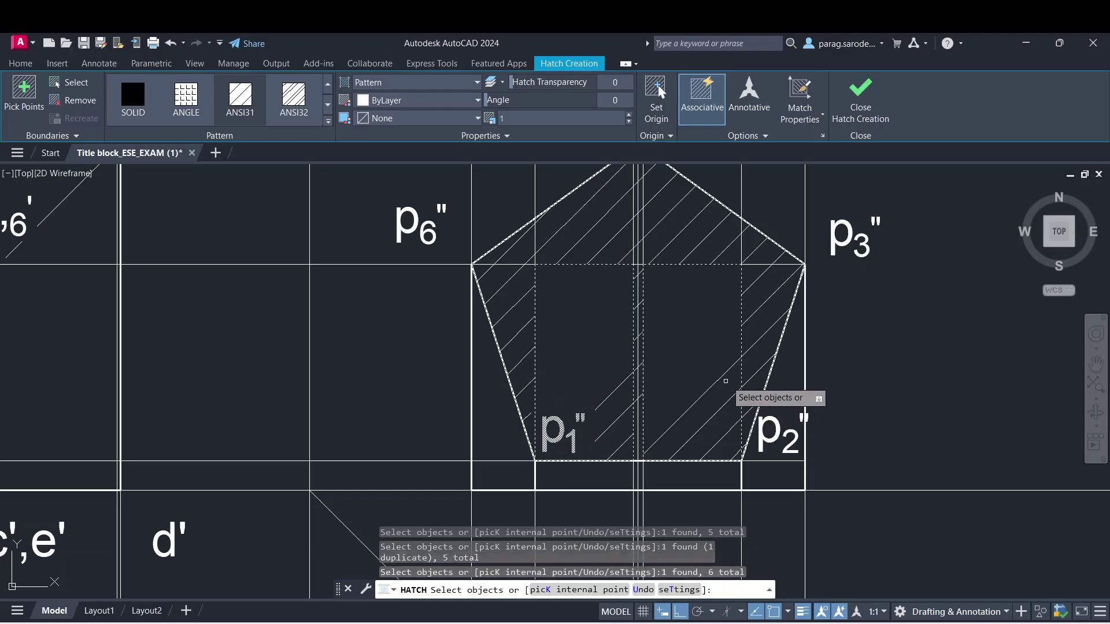
{"action": "left_click", "coordinate": [774, 363]}
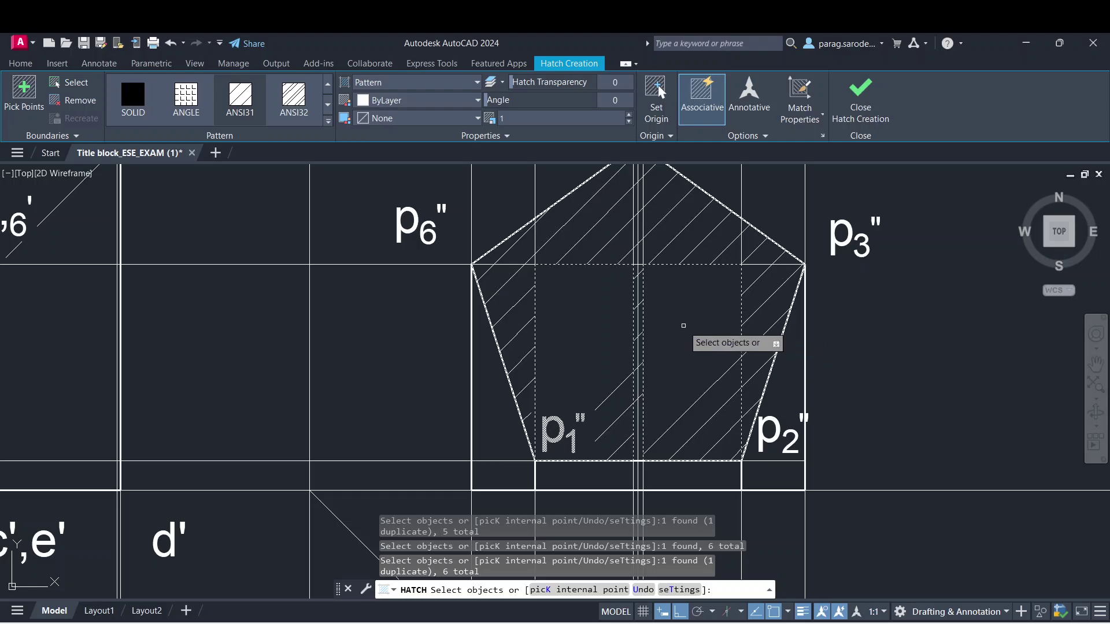
- Try to add the unhatched central area beside p1'' to the current hatch by an internal point, and end the command
{"action": "left_click", "coordinate": [577, 318]}
{"action": "left_click", "coordinate": [577, 318]}
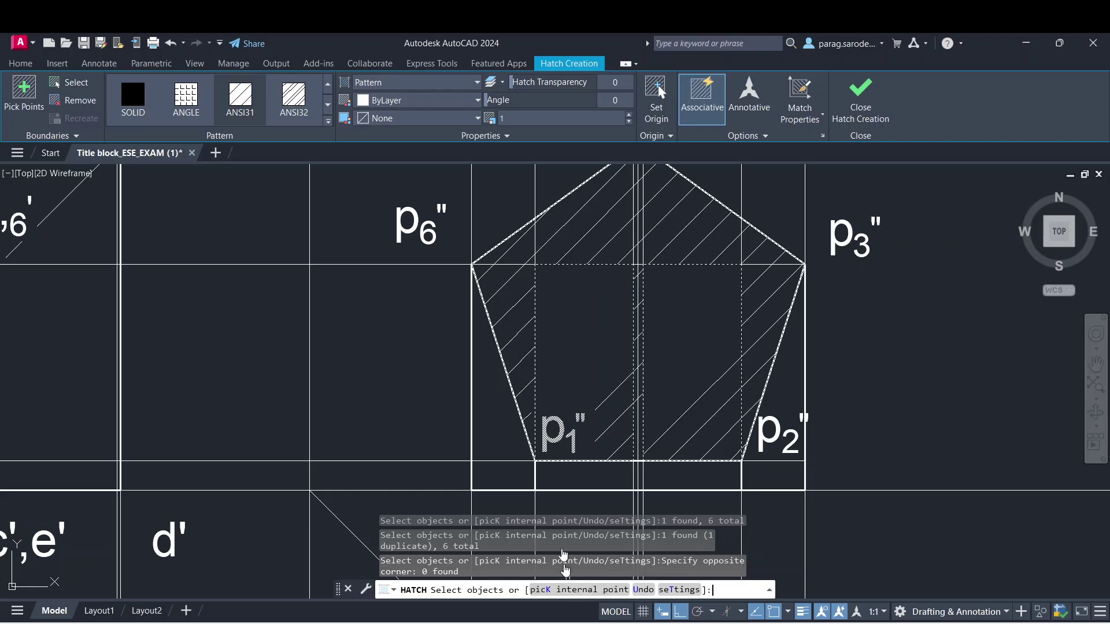
{"action": "left_click", "coordinate": [569, 590]}
{"action": "left_click", "coordinate": [564, 326]}
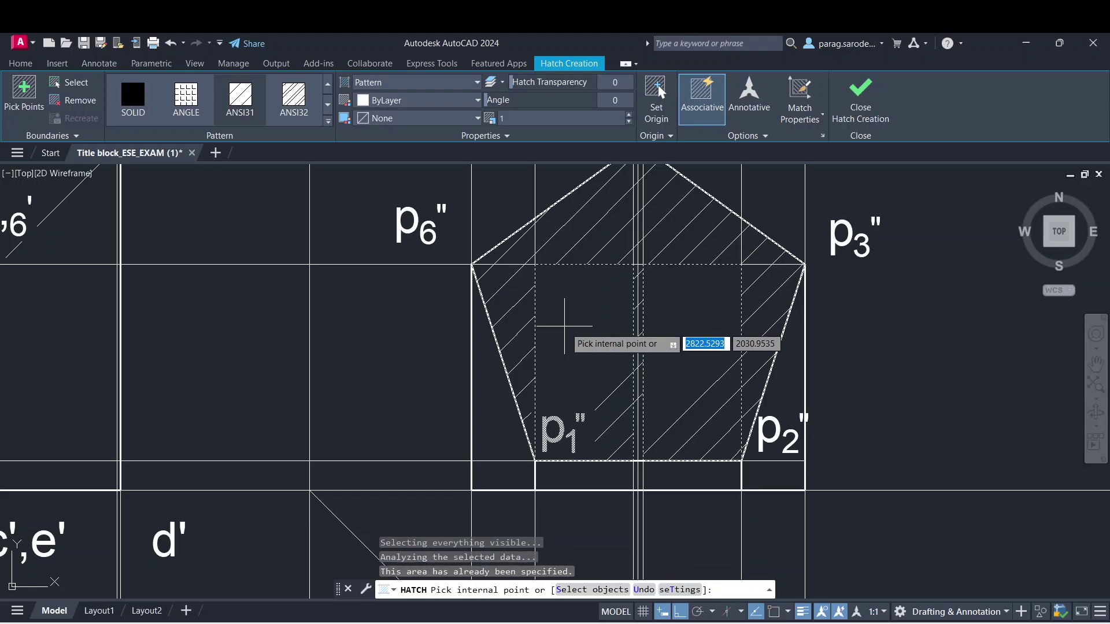
{"action": "left_click", "coordinate": [564, 326]}
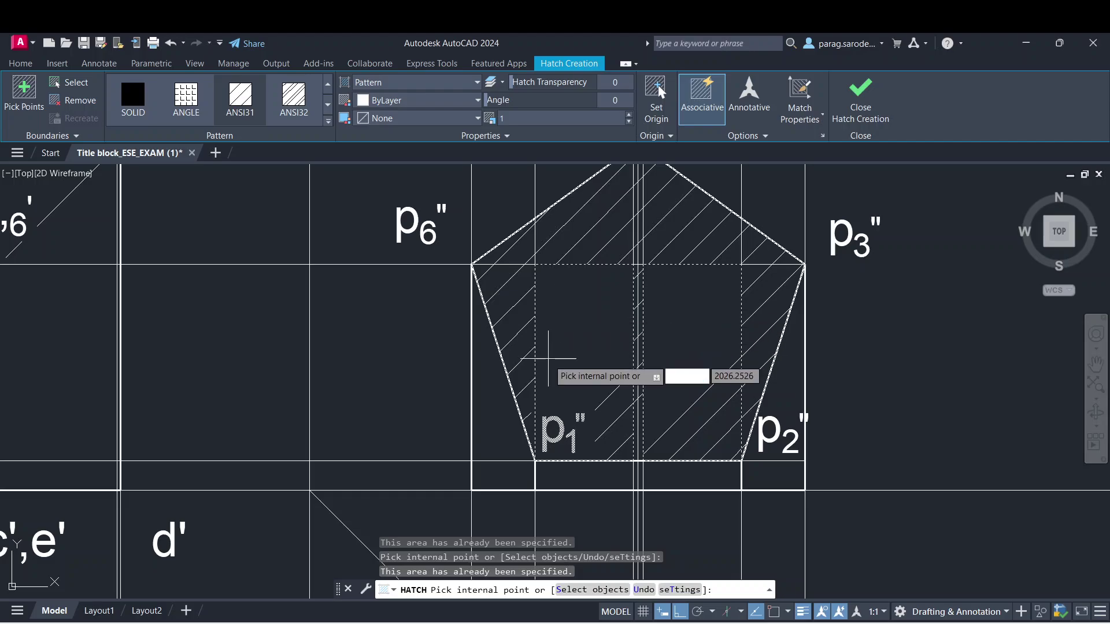
{"action": "key", "text": "Escape"}
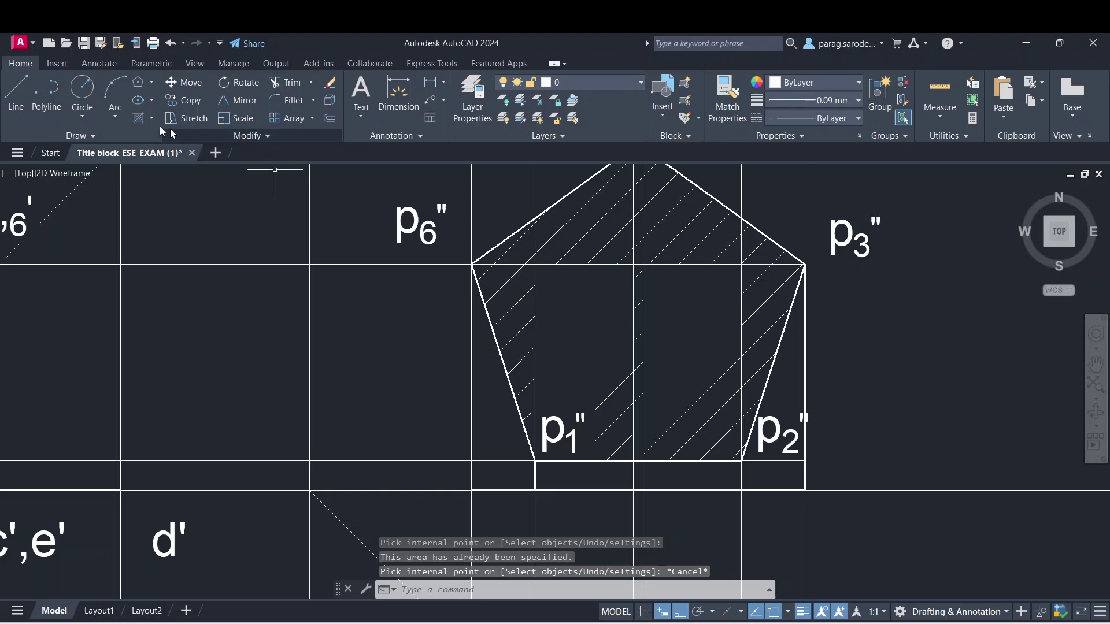
- Hatch the two unhatched central regions of the side view's section with a second hatch, picking a point inside each
{"action": "left_click", "coordinate": [138, 118]}
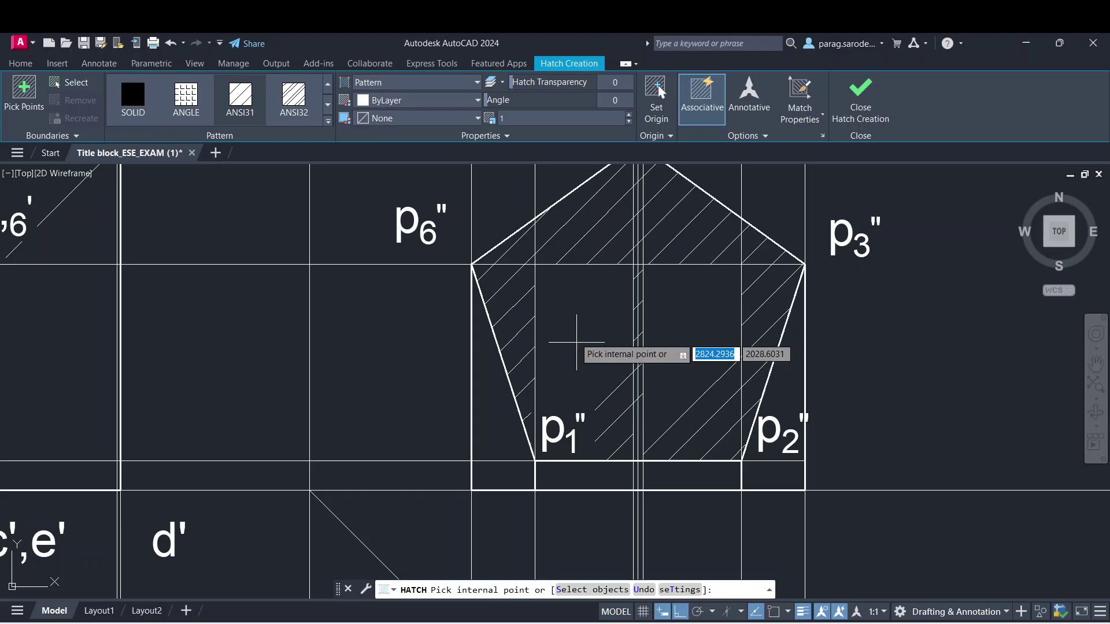
{"action": "left_click", "coordinate": [668, 306]}
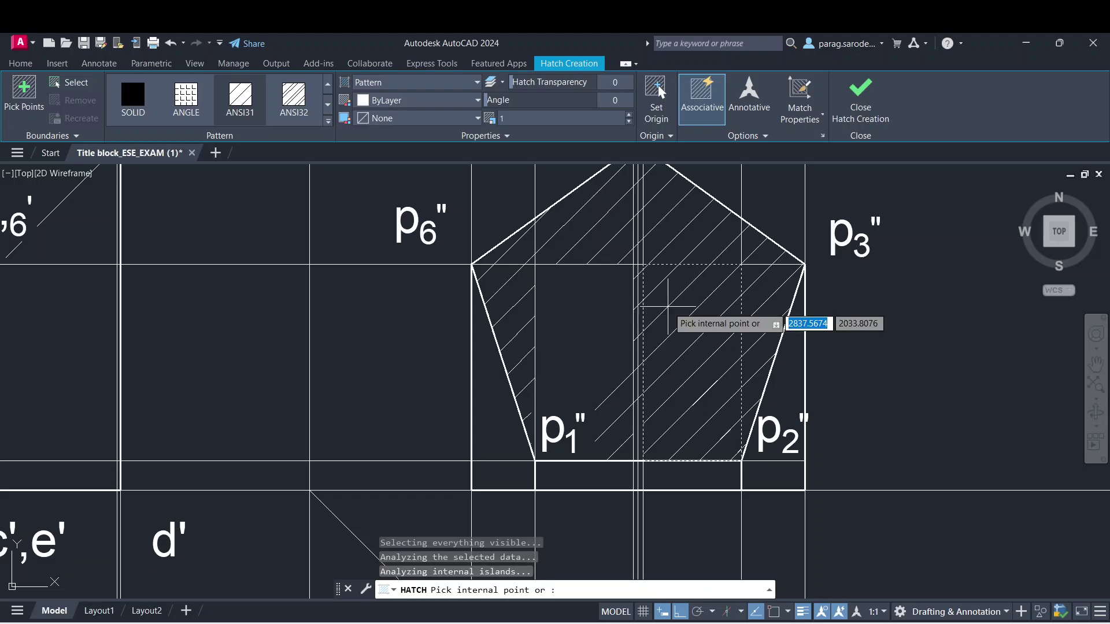
{"action": "left_click", "coordinate": [555, 315]}
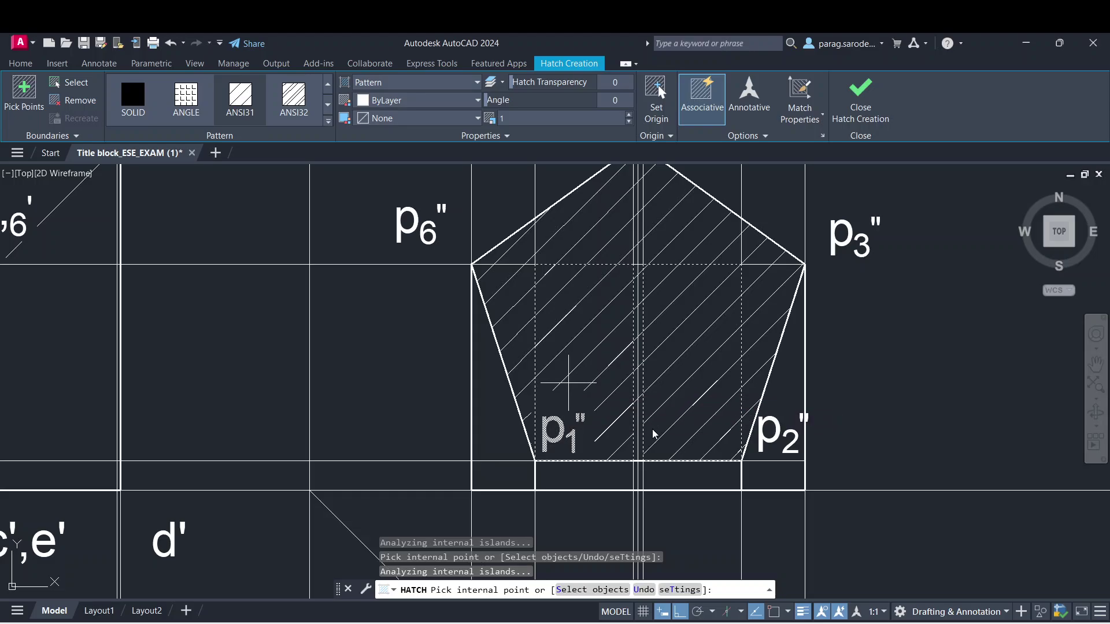
{"action": "middle_click_drag", "start_coordinate": [596, 395], "coordinate": [672, 422]}
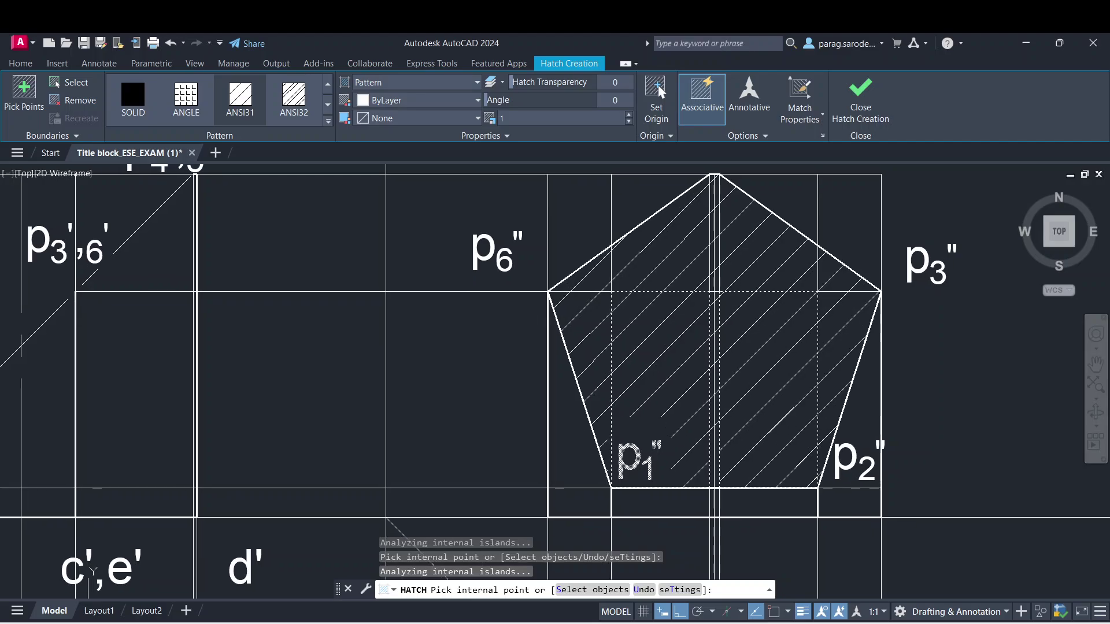
{"action": "key", "text": "Escape"}
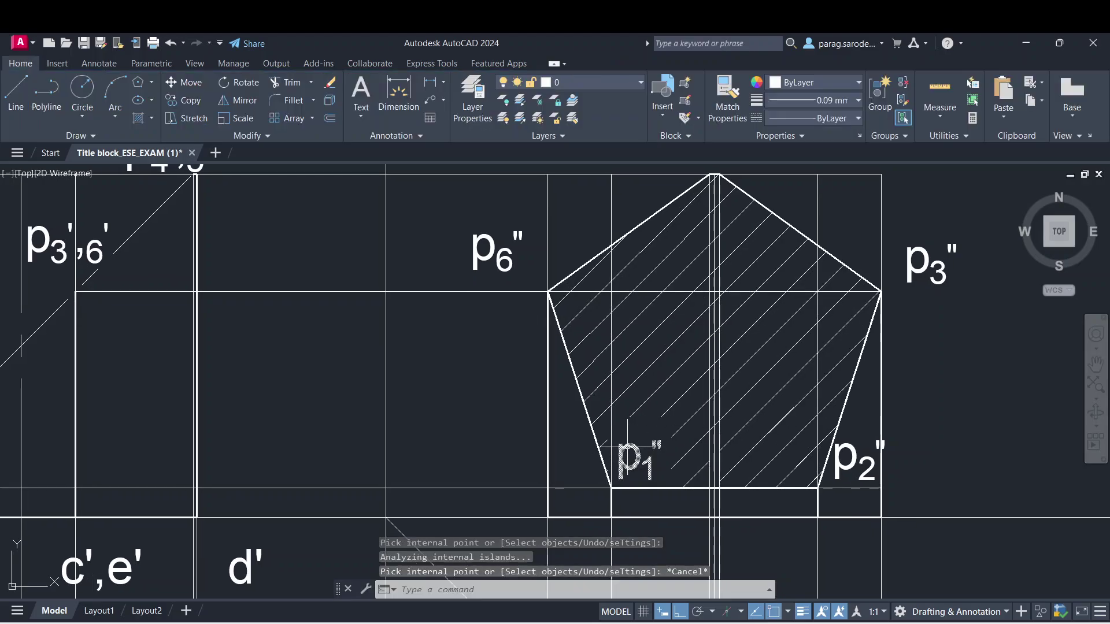
- Move the p1'' label out of the hatched section, across the slanted edge beside it in the side view
{"action": "left_click", "coordinate": [627, 445]}
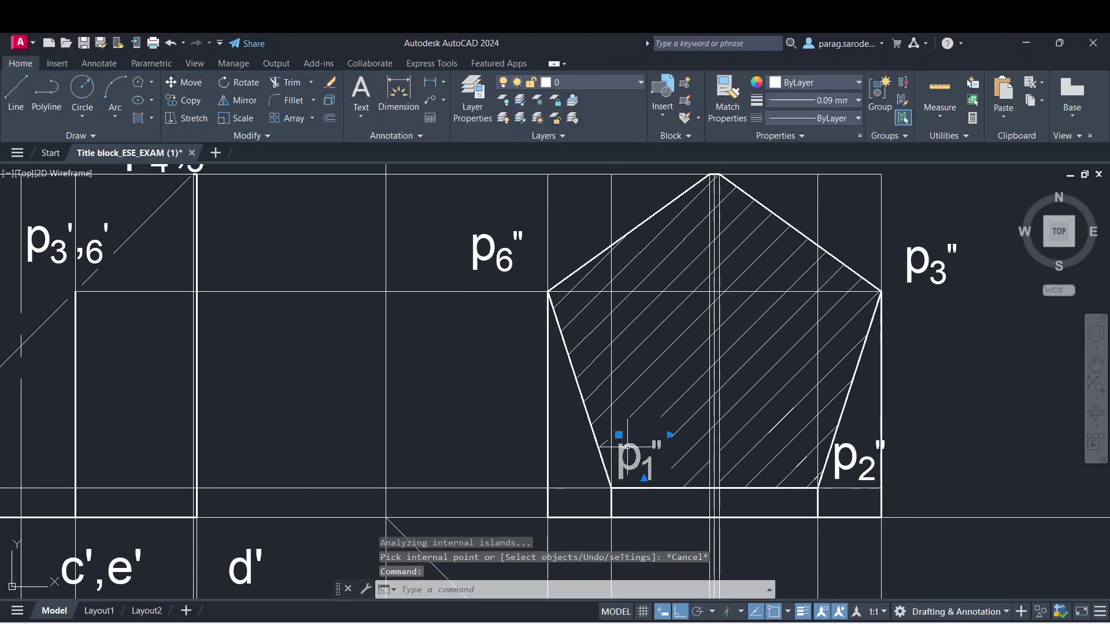
{"action": "left_click", "coordinate": [191, 83]}
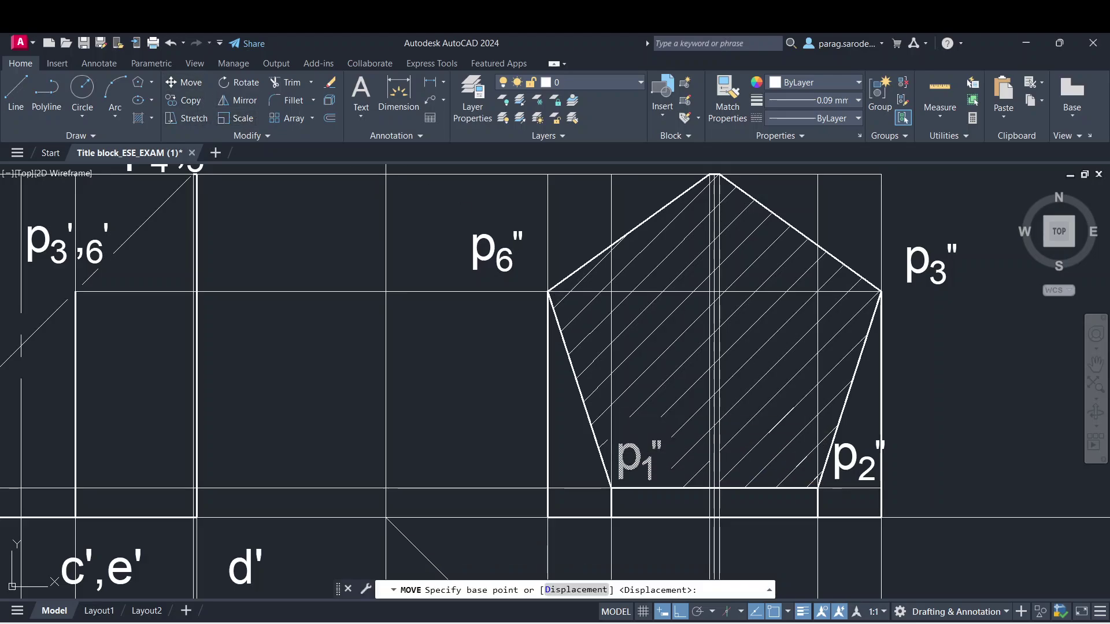
{"action": "left_click", "coordinate": [621, 460]}
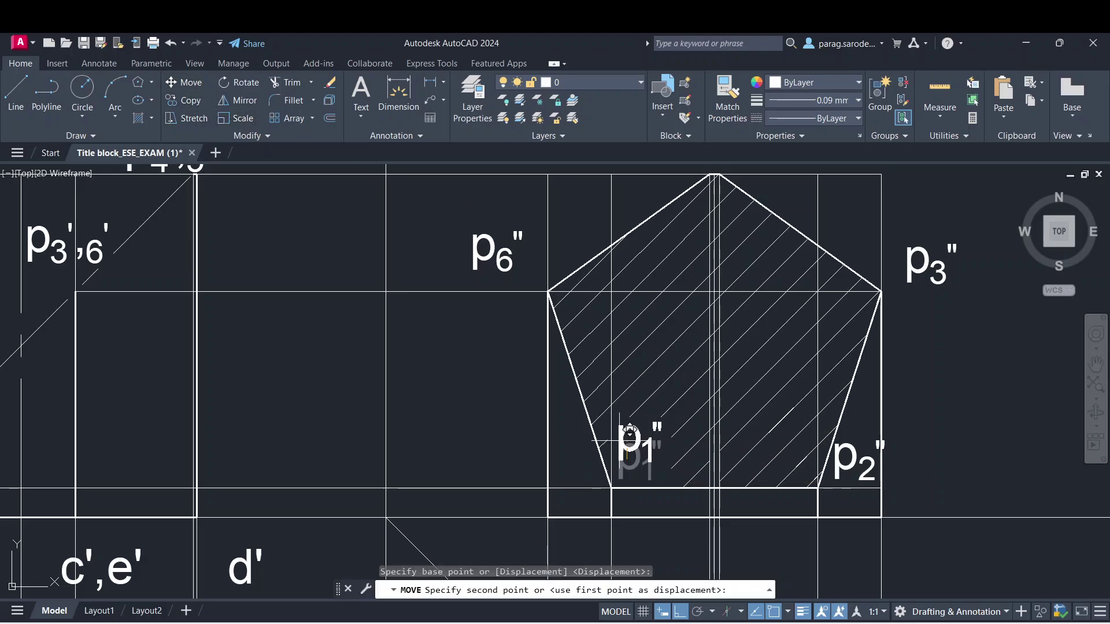
{"action": "left_click", "coordinate": [567, 457]}
{"action": "key", "text": "Escape"}
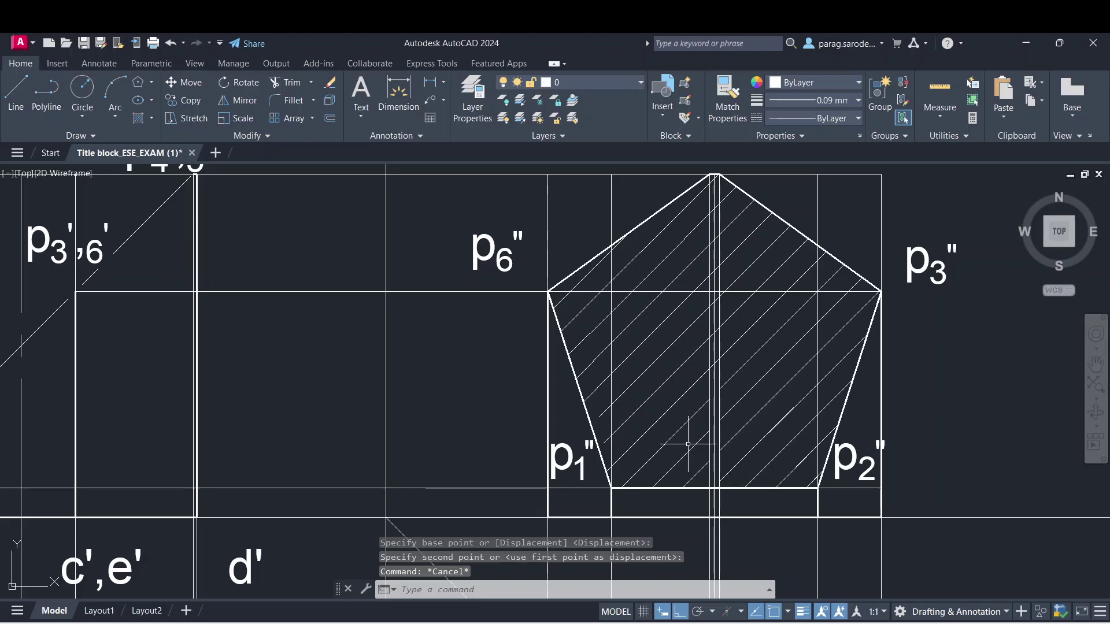
- Examine the side view's hatching and completed edges up close, and check the three views against the problem statement
{"action": "scroll", "coordinate": [613, 417], "scroll_direction": "up", "scroll_amount": 3}
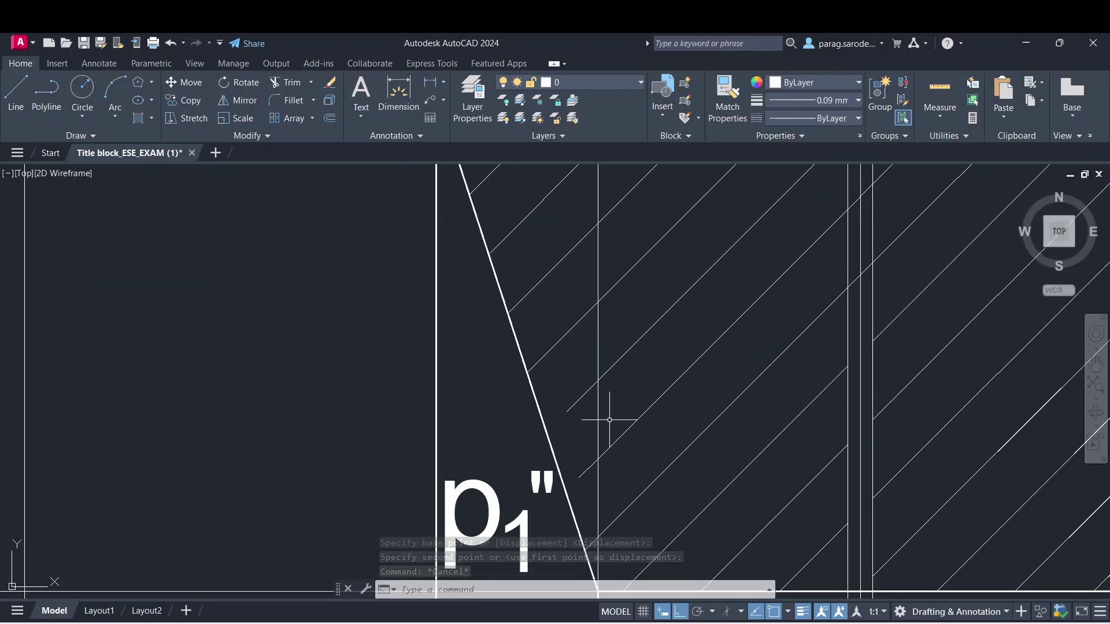
{"action": "left_click", "coordinate": [572, 405]}
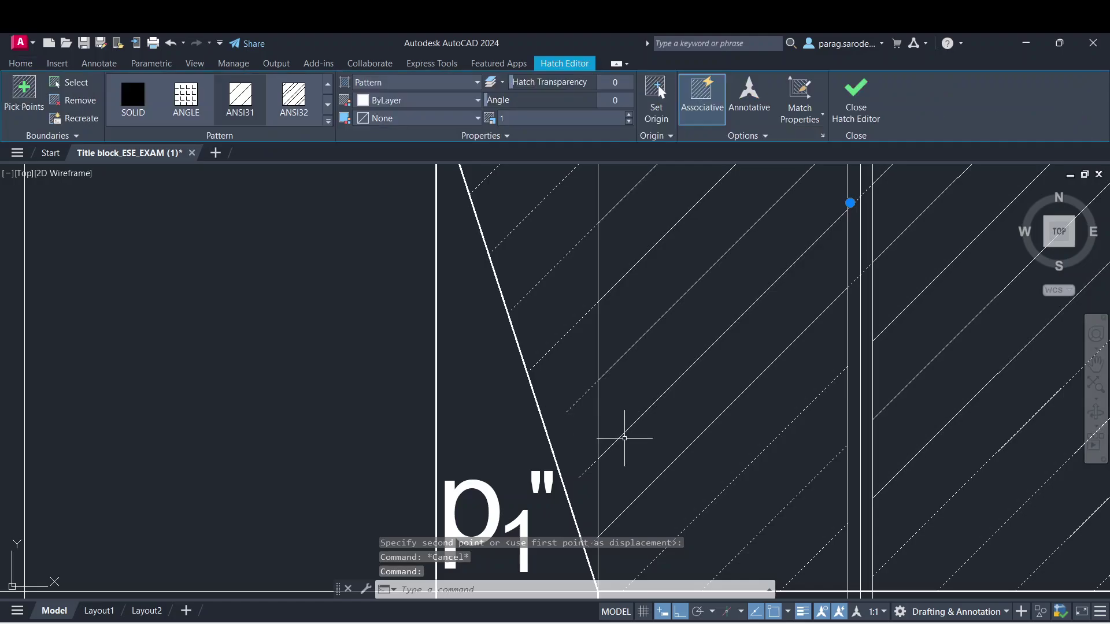
{"action": "key", "text": "Escape"}
{"action": "scroll", "coordinate": [665, 450], "scroll_direction": "down", "scroll_amount": 2}
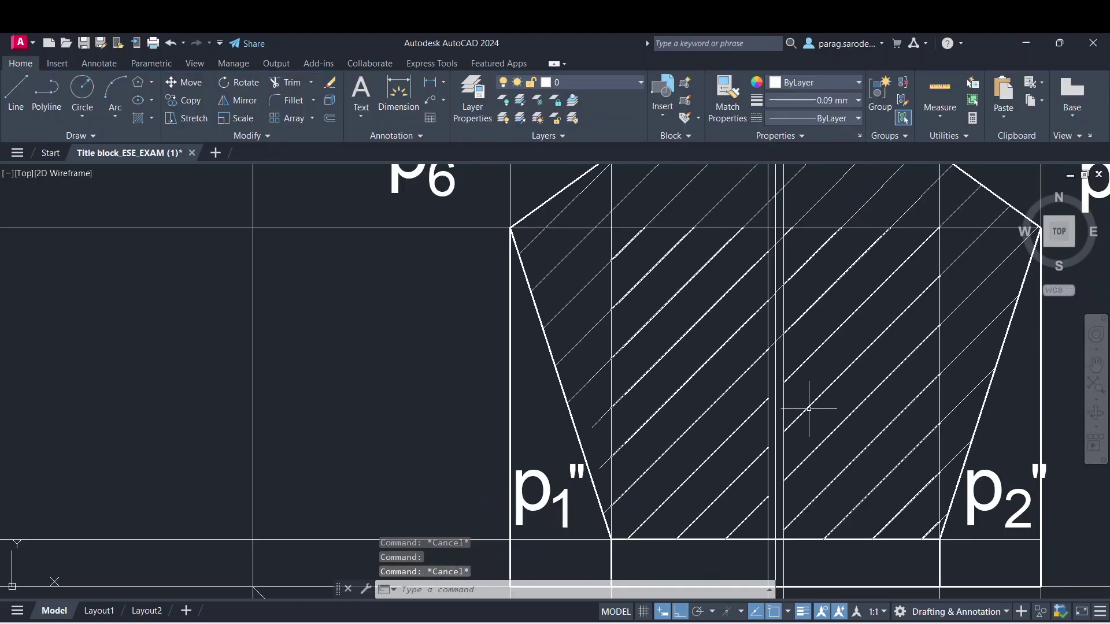
{"action": "mouse_move", "coordinate": [800, 417]}
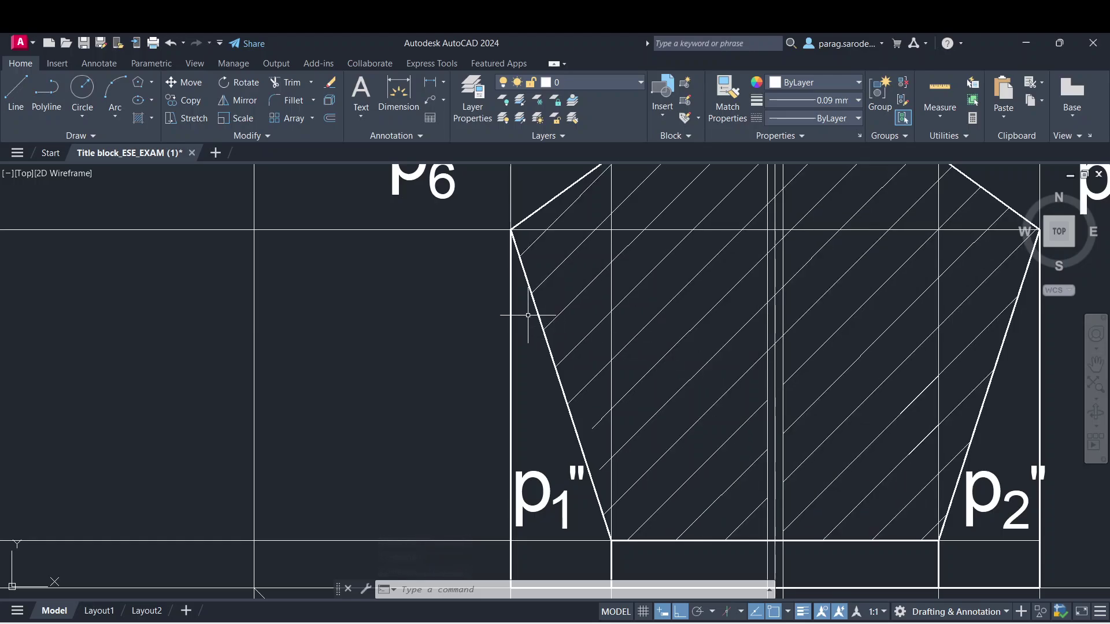
{"action": "scroll", "coordinate": [745, 378], "scroll_direction": "down", "scroll_amount": 4}
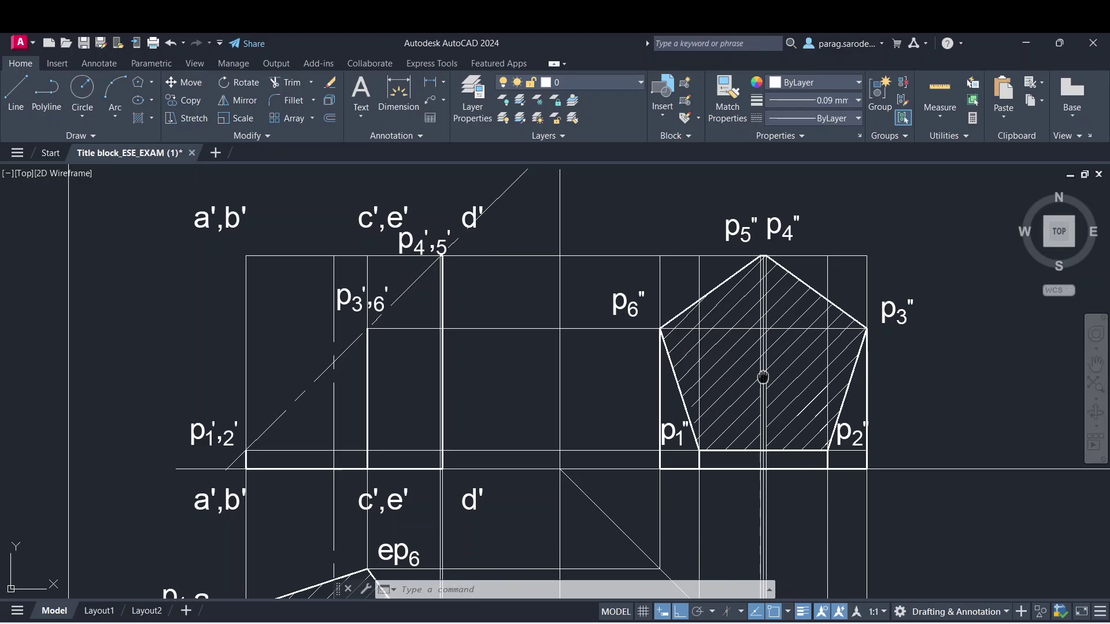
{"action": "middle_click_drag", "start_coordinate": [766, 378], "coordinate": [736, 386]}
{"action": "scroll", "coordinate": [752, 456], "scroll_direction": "up", "scroll_amount": 2}
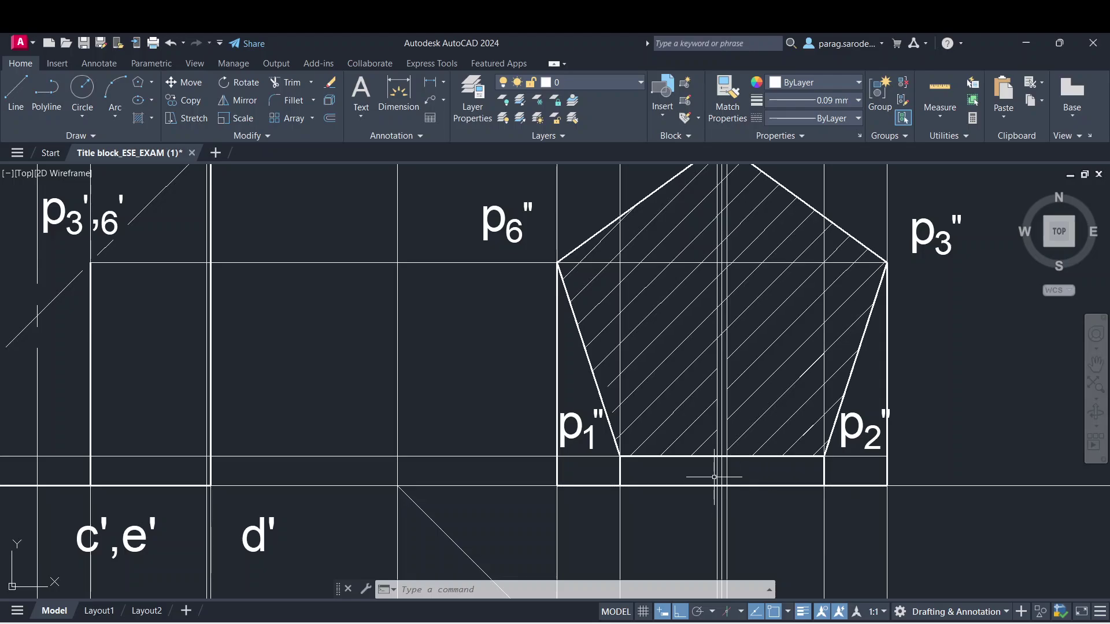
{"action": "scroll", "coordinate": [714, 477], "scroll_direction": "up", "scroll_amount": 2}
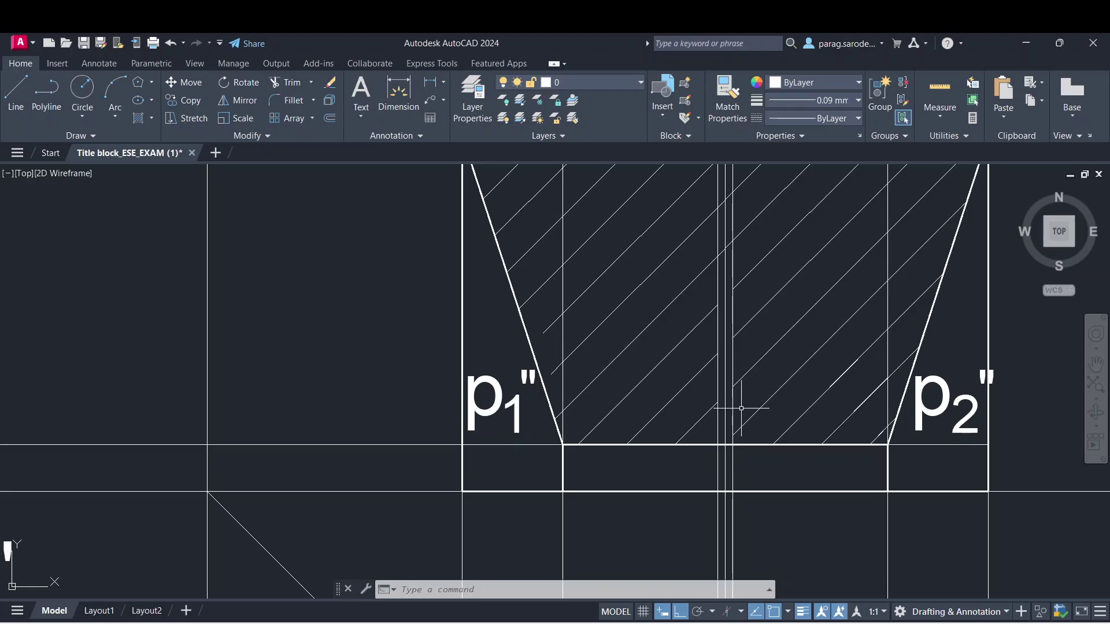
{"action": "middle_click_drag", "start_coordinate": [741, 404], "coordinate": [735, 550]}
{"action": "scroll", "coordinate": [756, 337], "scroll_direction": "down", "scroll_amount": 6}
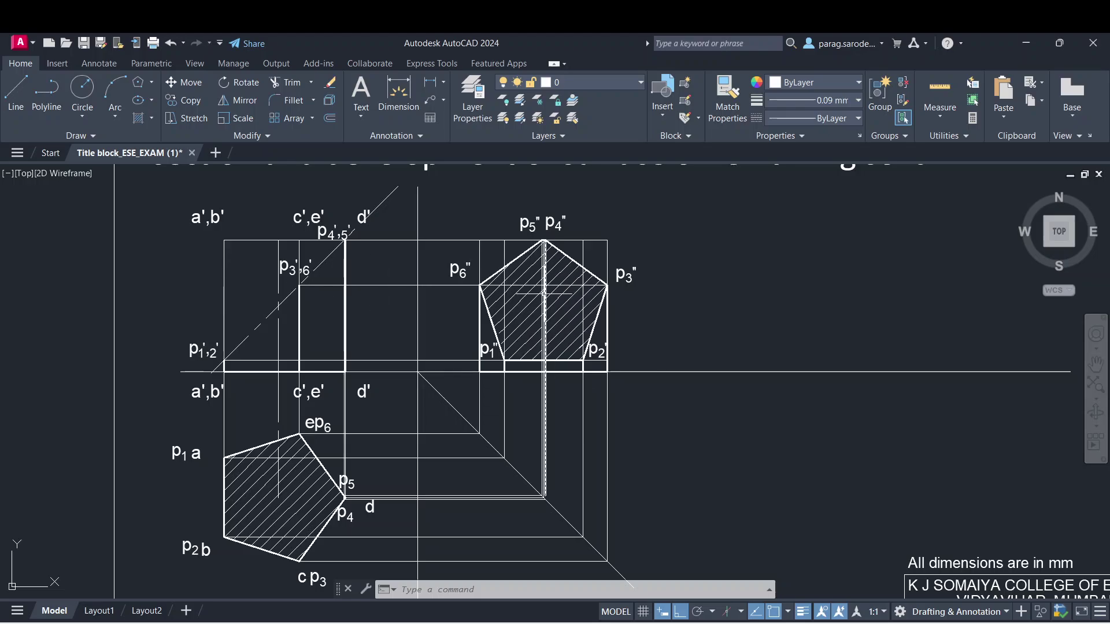
{"action": "scroll", "coordinate": [258, 328], "scroll_direction": "down", "scroll_amount": 2}
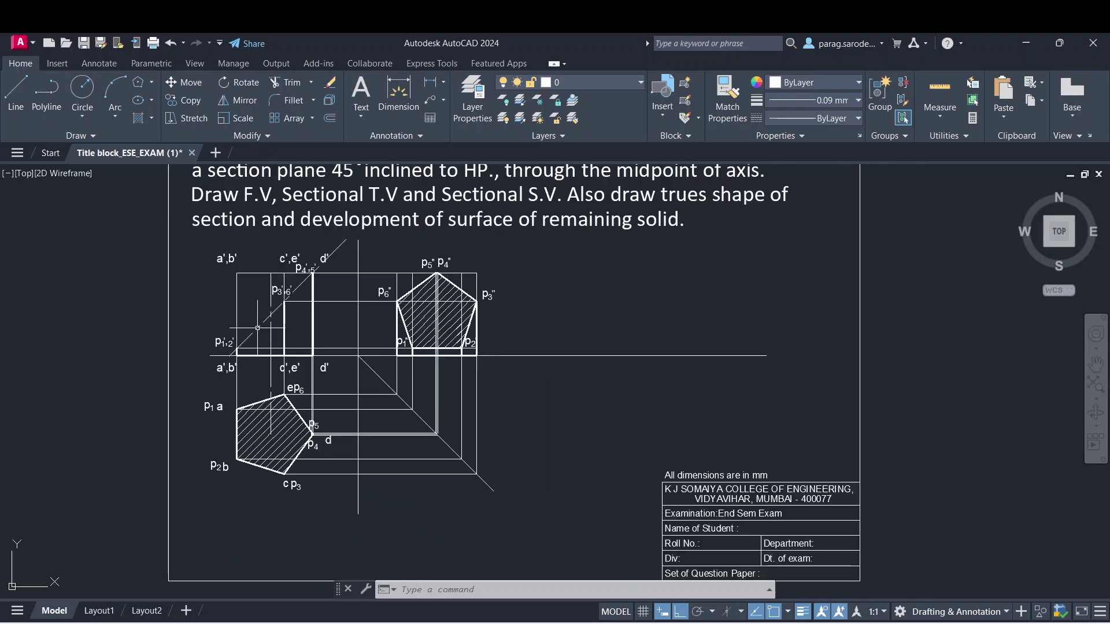
{"action": "middle_click_drag", "start_coordinate": [265, 329], "coordinate": [221, 366]}
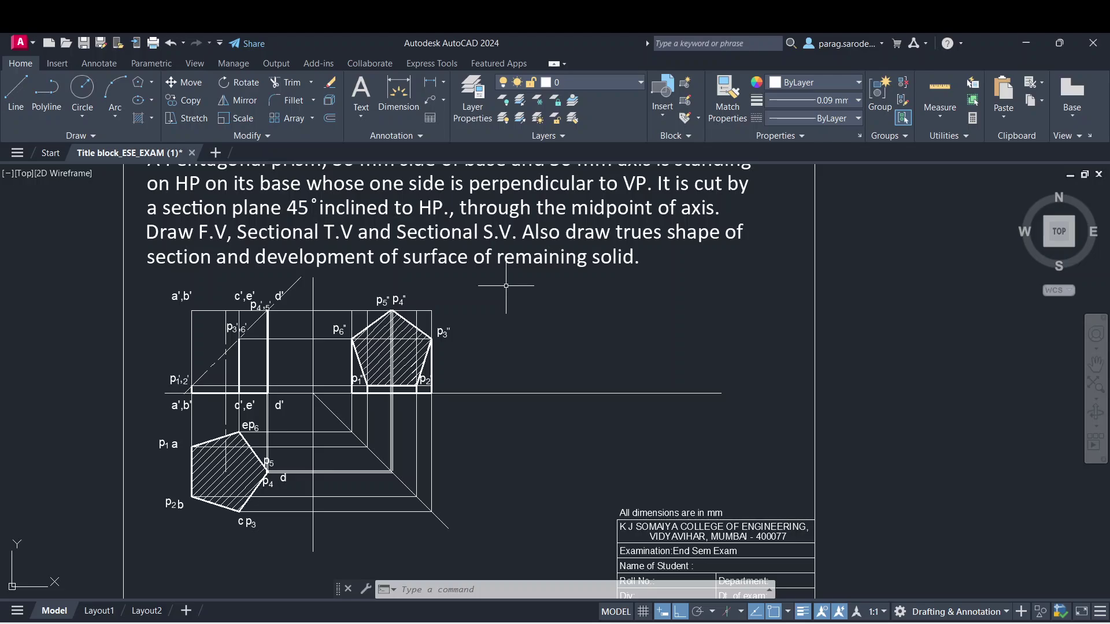
- Copy the front view's section plane line, the labels p1',2', p3',6' and p4',5' and their vertical lines to the free area beyond the side view
{"action": "scroll", "coordinate": [187, 373], "scroll_direction": "up", "scroll_amount": 6}
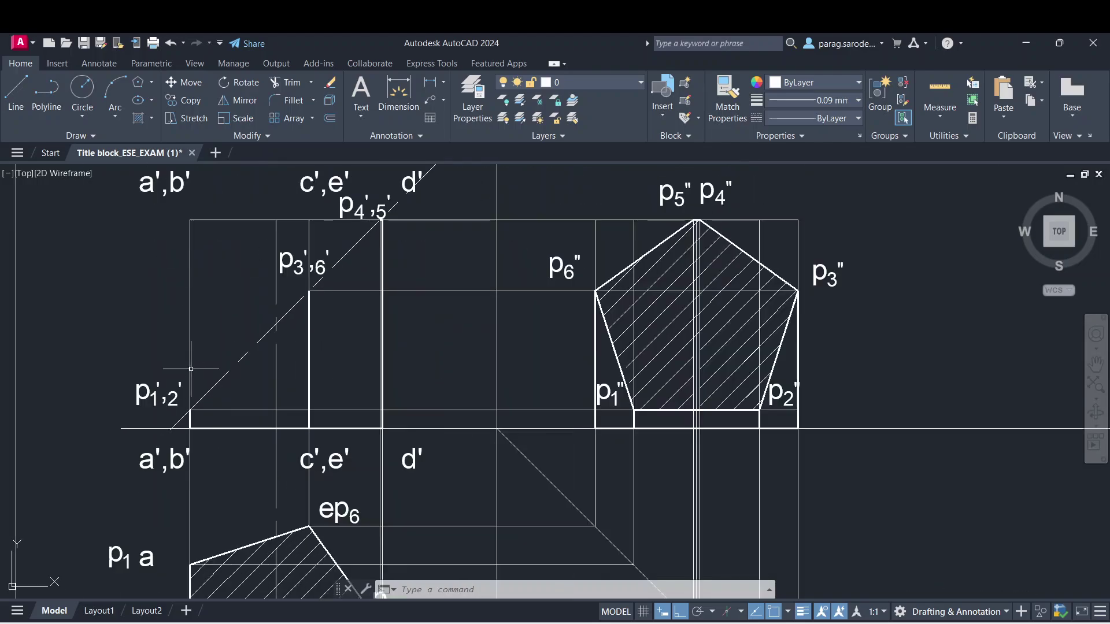
{"action": "left_click", "coordinate": [159, 405]}
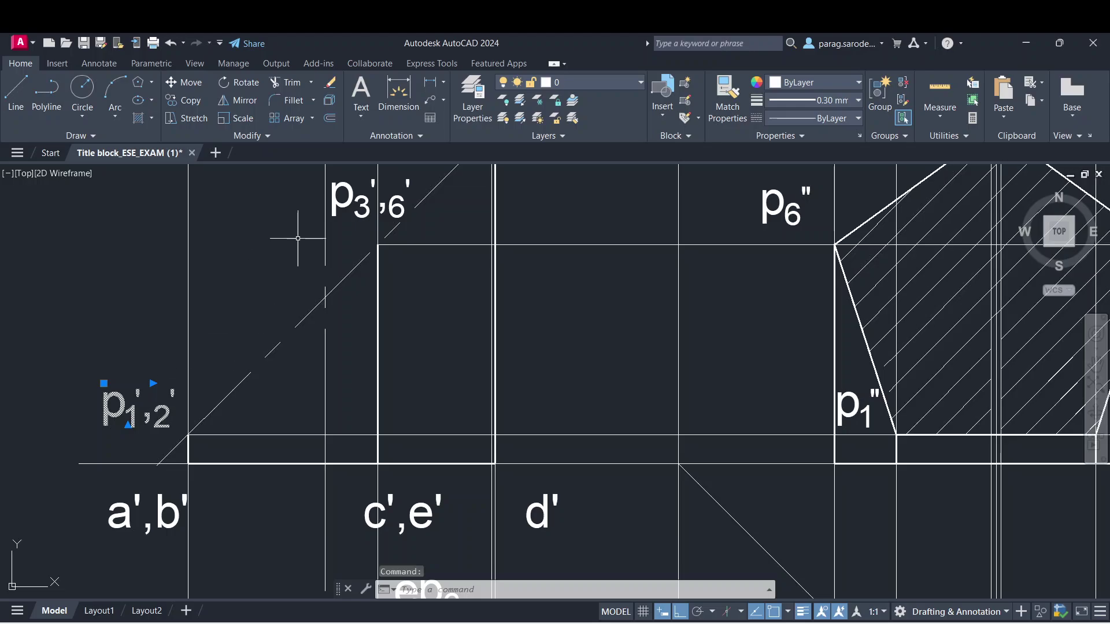
{"action": "left_click", "coordinate": [346, 206]}
{"action": "middle_click_drag", "start_coordinate": [426, 203], "coordinate": [410, 314]}
{"action": "left_click", "coordinate": [435, 208]}
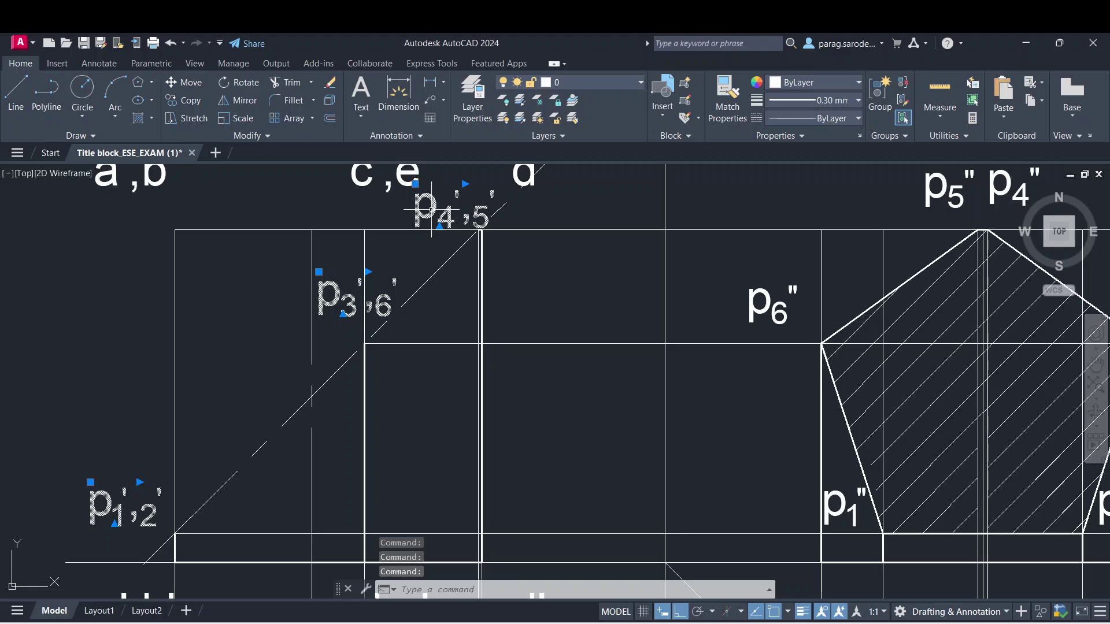
{"action": "left_click", "coordinate": [262, 449]}
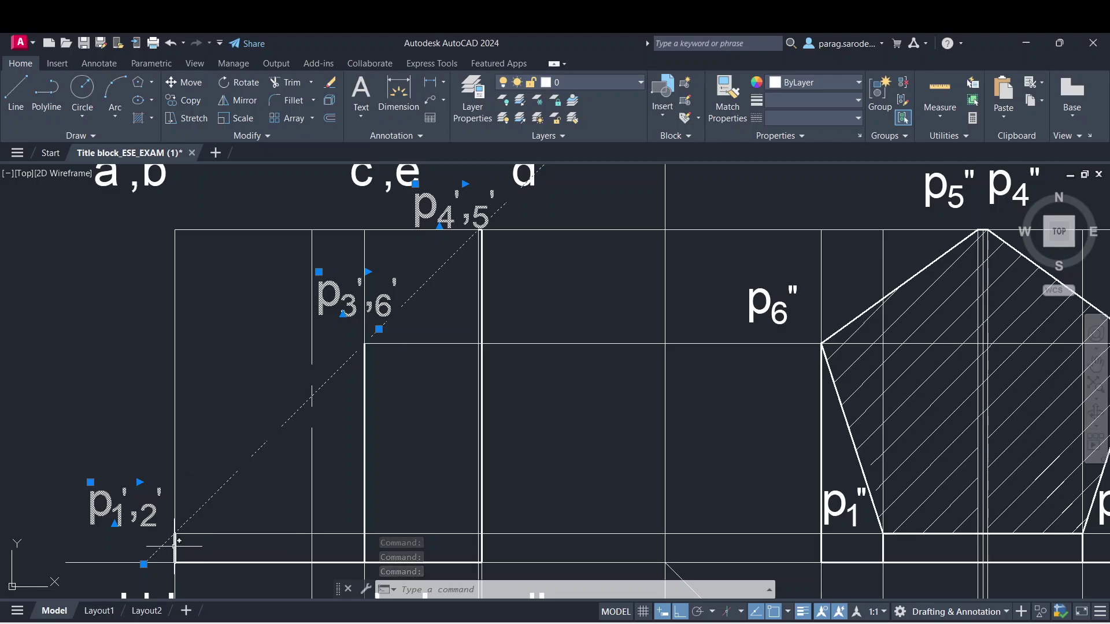
{"action": "left_click", "coordinate": [176, 541]}
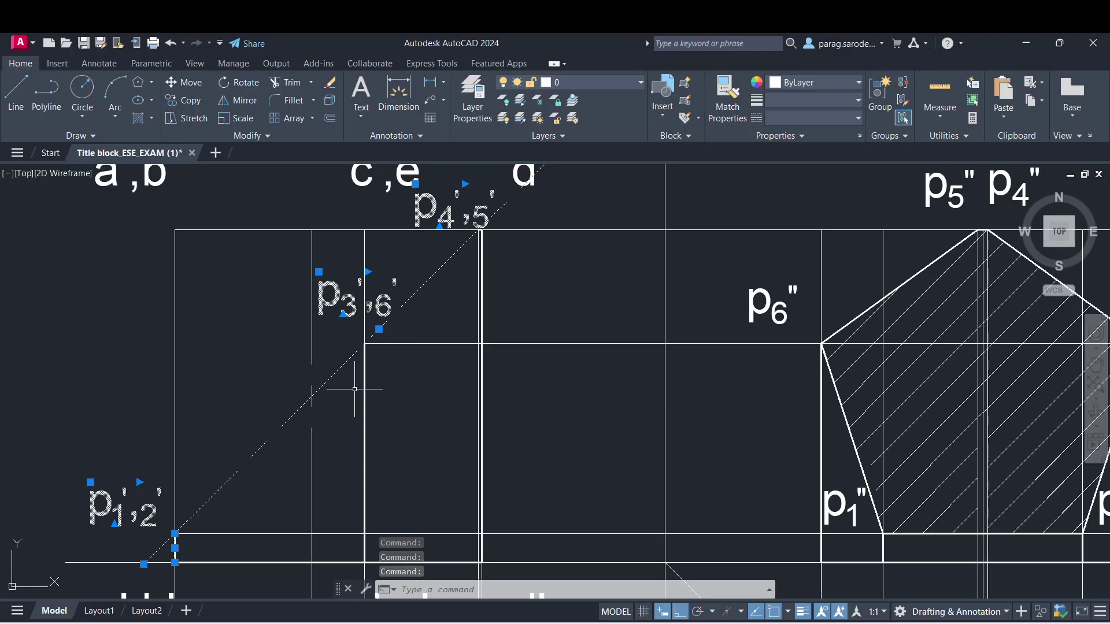
{"action": "left_click", "coordinate": [366, 375]}
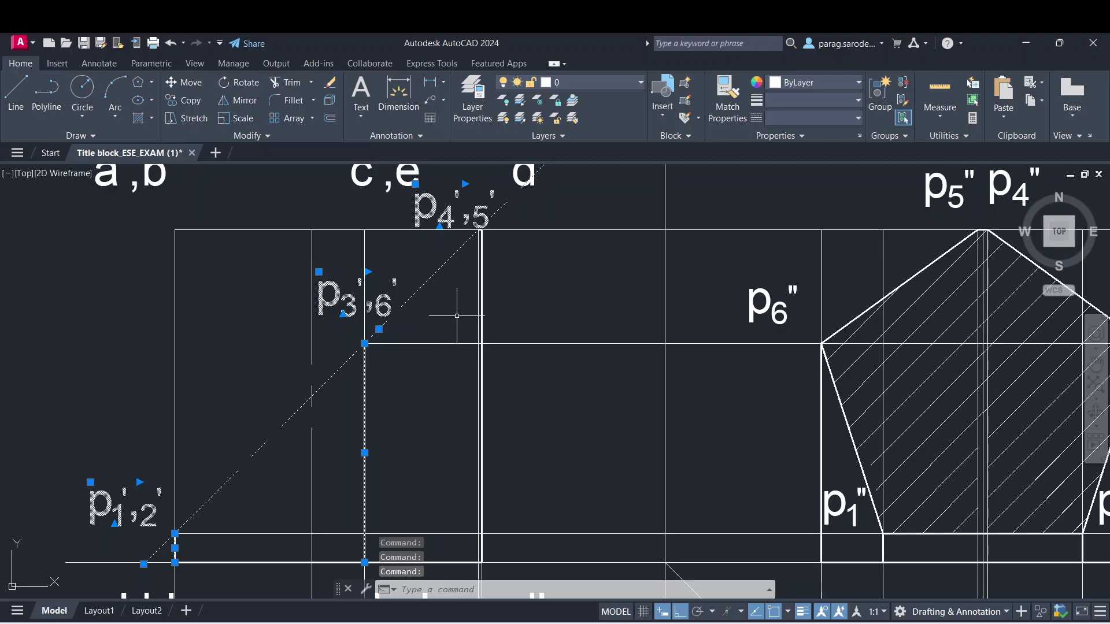
{"action": "scroll", "coordinate": [457, 316], "scroll_direction": "up", "scroll_amount": 4}
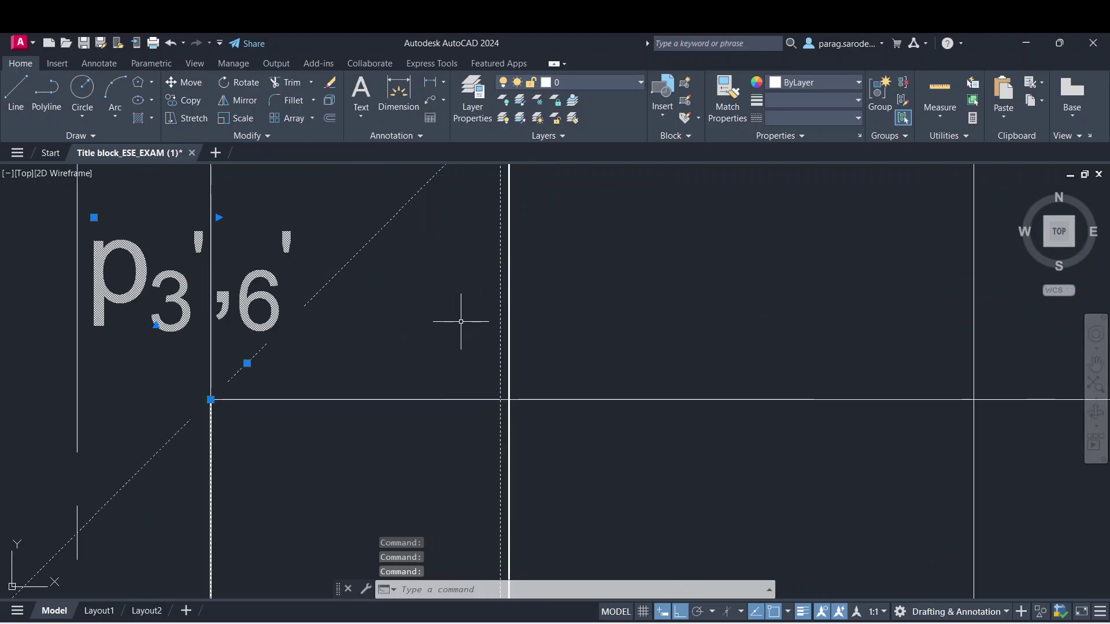
{"action": "scroll", "coordinate": [428, 345], "scroll_direction": "down", "scroll_amount": 2}
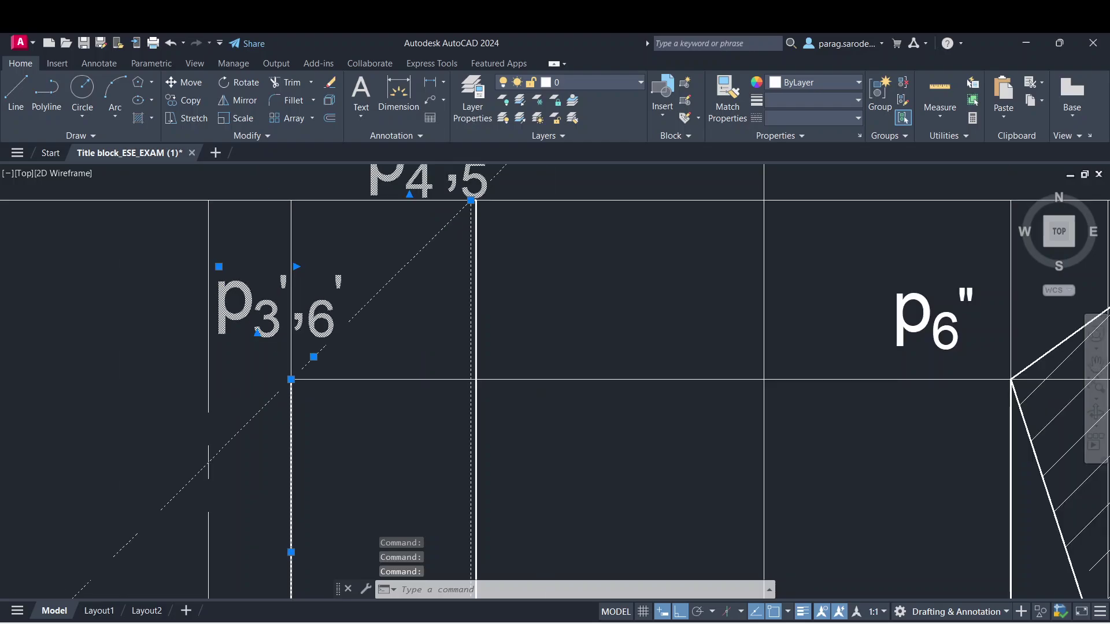
{"action": "scroll", "coordinate": [349, 409], "scroll_direction": "up", "scroll_amount": 2}
{"action": "scroll", "coordinate": [349, 408], "scroll_direction": "down", "scroll_amount": 6}
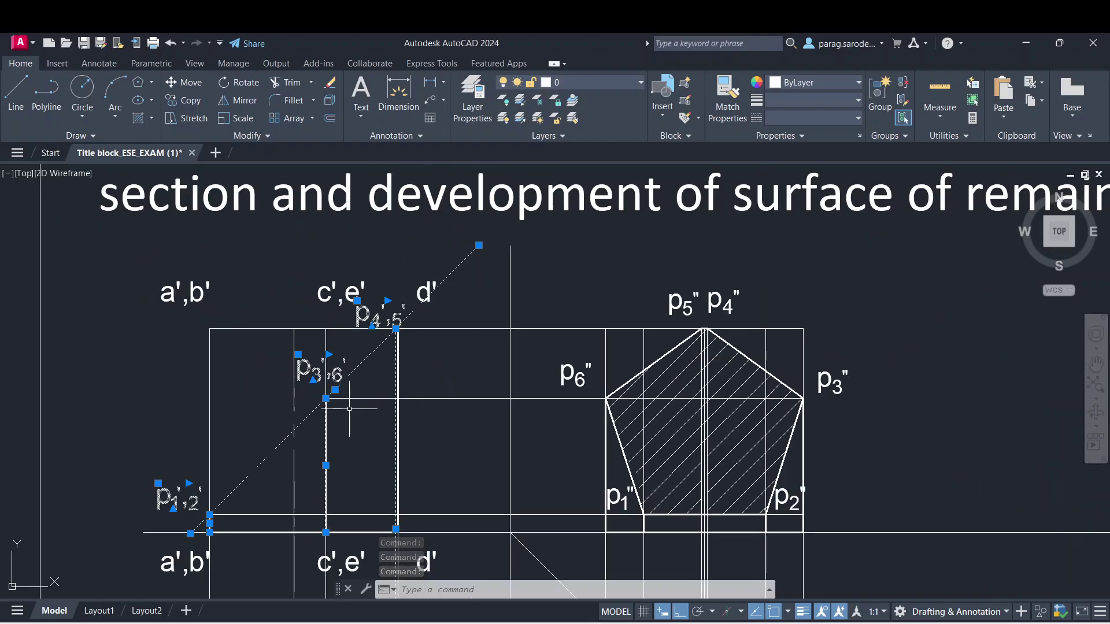
{"action": "middle_click_drag", "start_coordinate": [355, 390], "coordinate": [341, 332]}
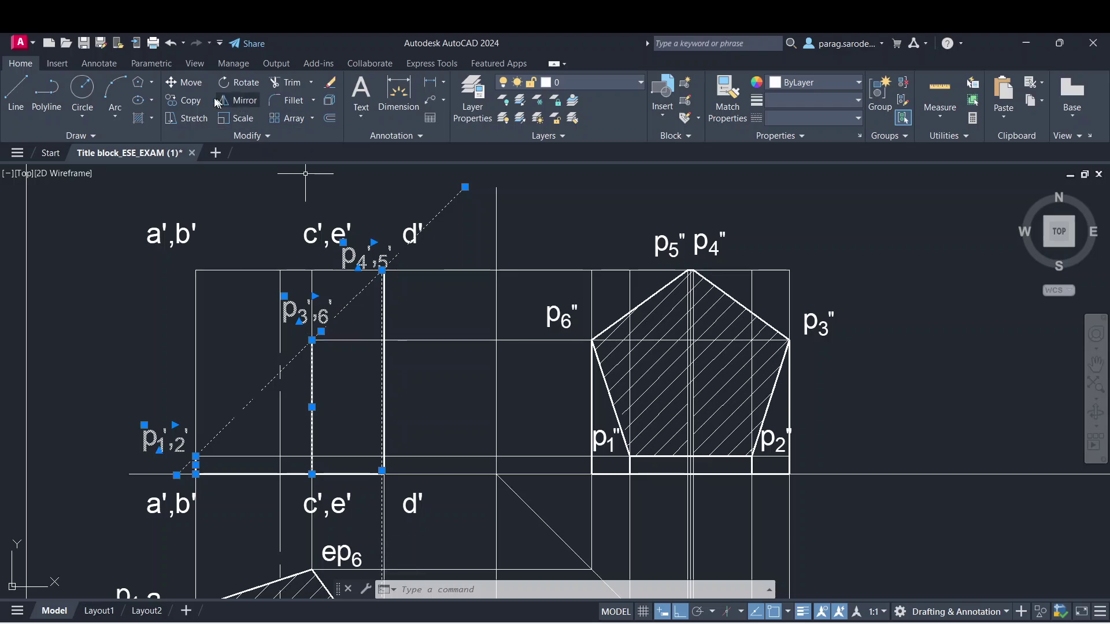
{"action": "left_click", "coordinate": [184, 100]}
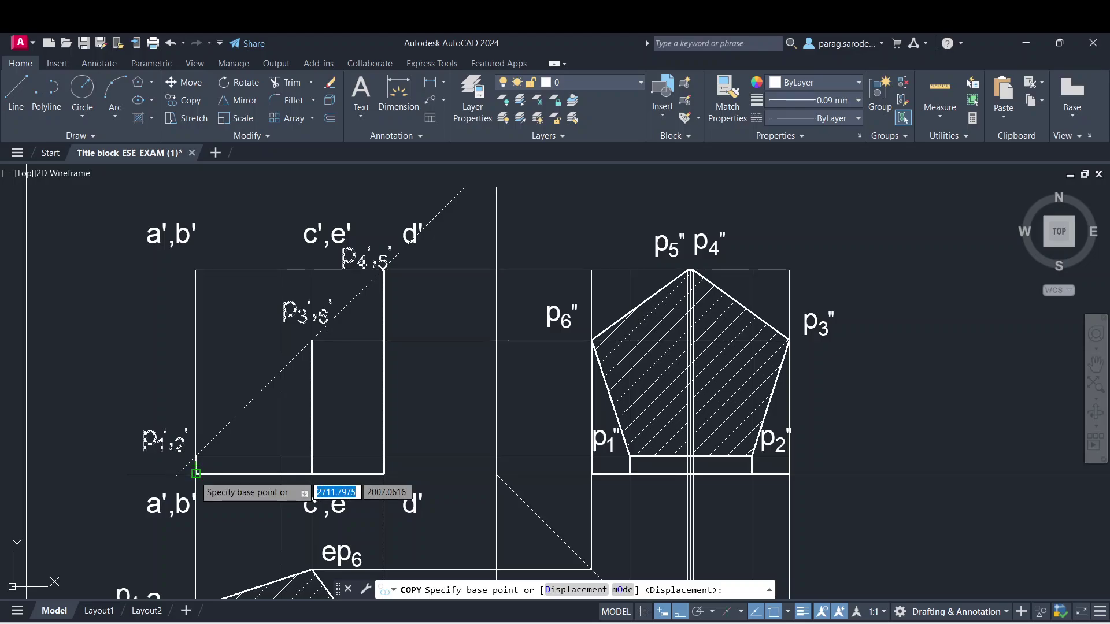
{"action": "left_click", "coordinate": [195, 457]}
{"action": "middle_click_drag", "start_coordinate": [517, 435], "coordinate": [116, 450]}
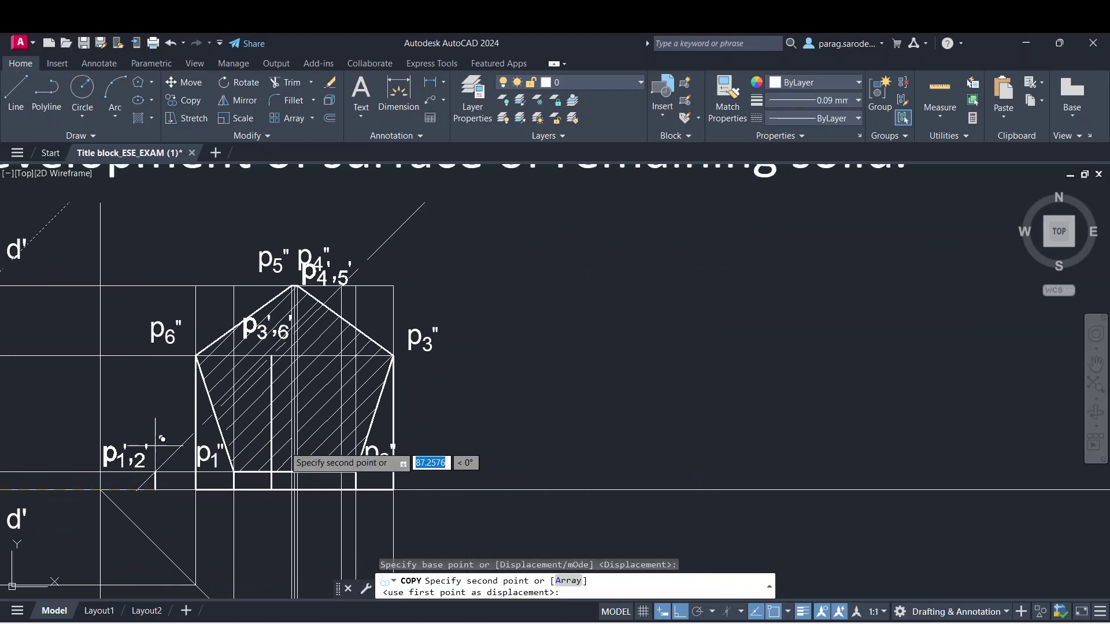
{"action": "left_click", "coordinate": [517, 416]}
{"action": "key", "text": "Escape"}
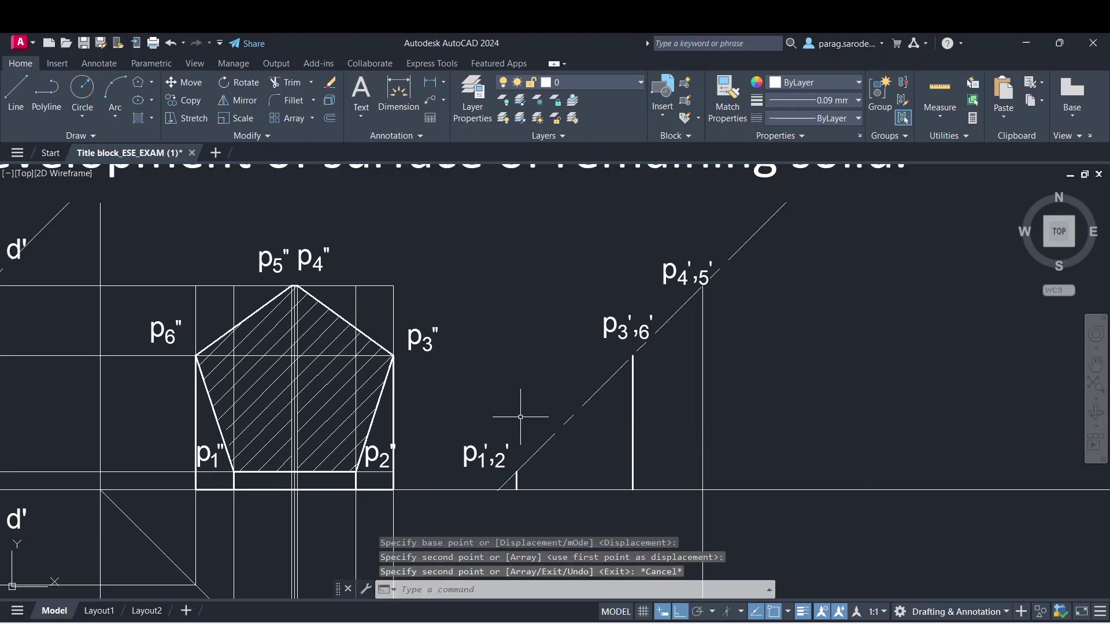
- Rotate the copied section line with its labels and vertical lines by -45° about the endpoint at p1',2'
{"action": "scroll", "coordinate": [535, 426], "scroll_direction": "down", "scroll_amount": 2}
{"action": "middle_click_drag", "start_coordinate": [532, 409], "coordinate": [522, 352]}
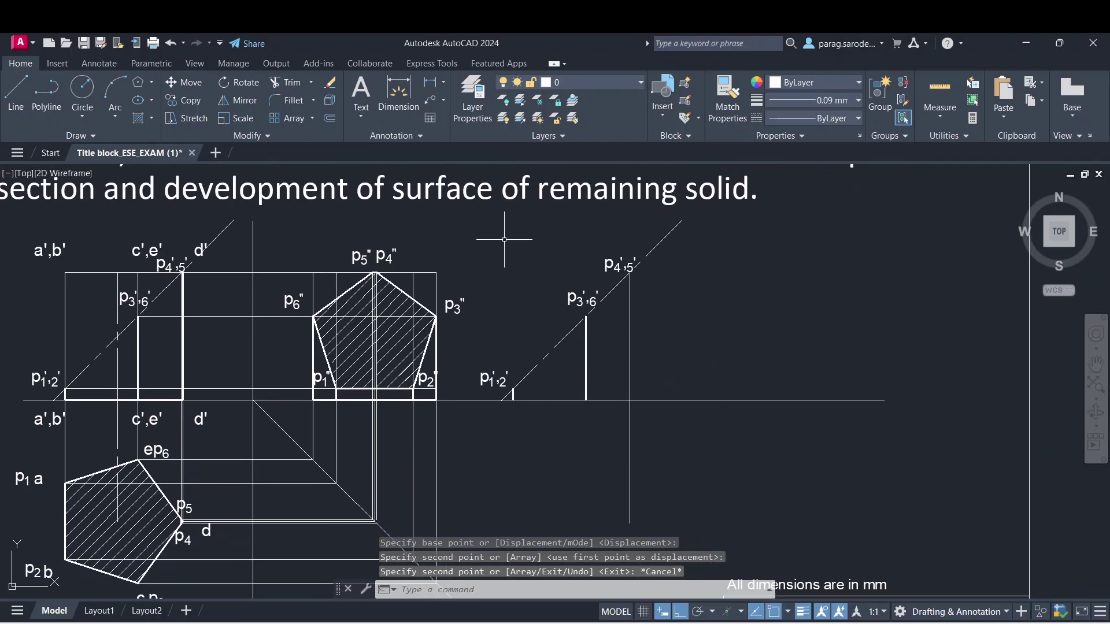
{"action": "left_click", "coordinate": [476, 223]}
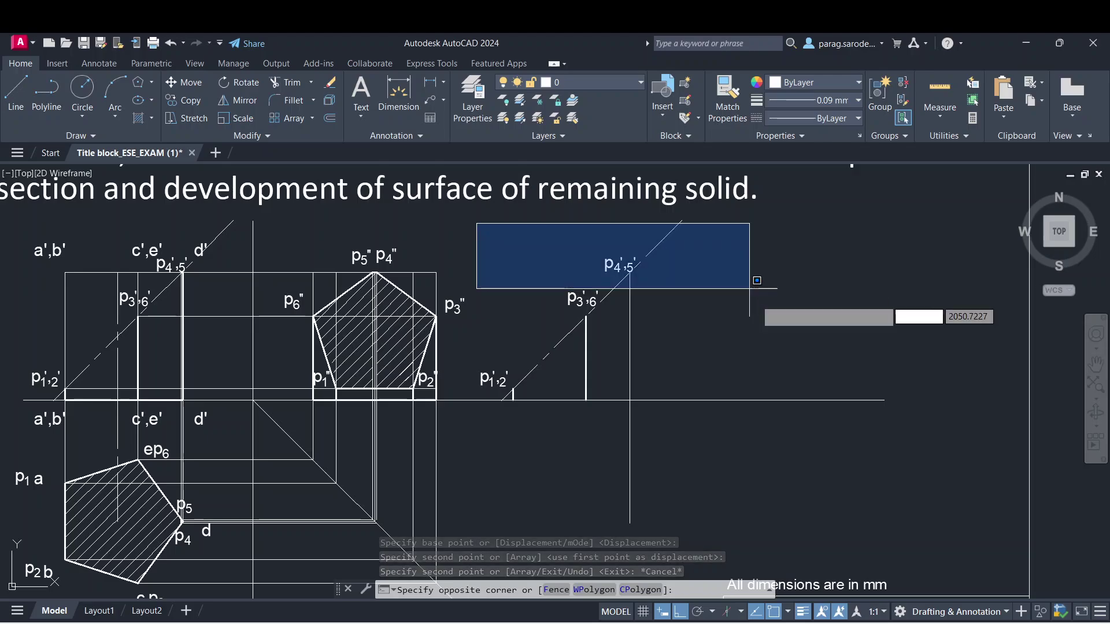
{"action": "left_click", "coordinate": [772, 549]}
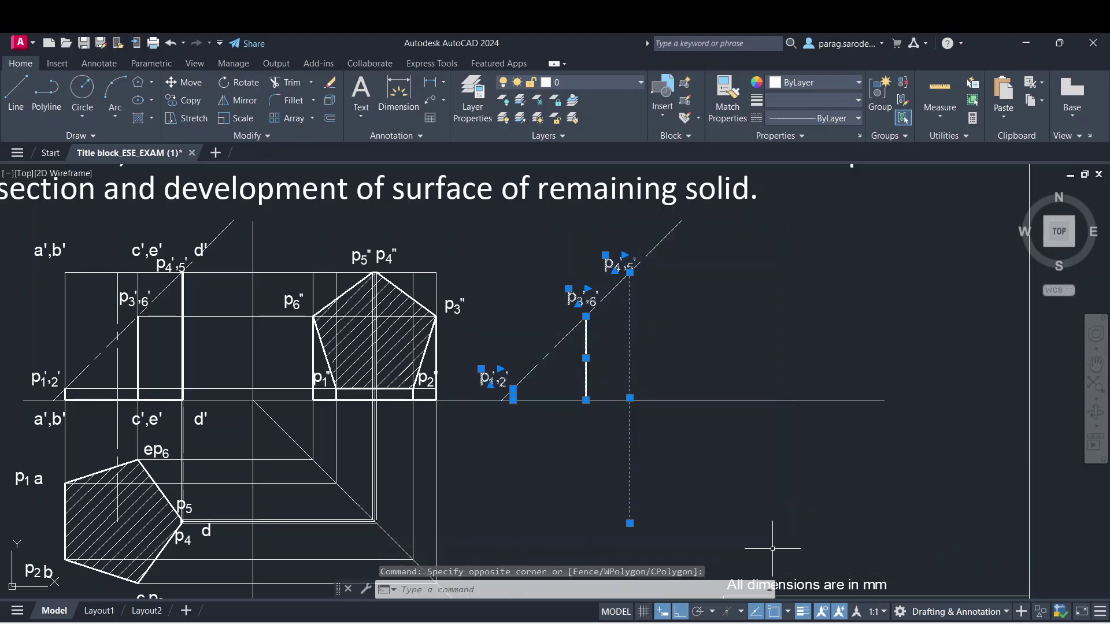
{"action": "left_click", "coordinate": [667, 237]}
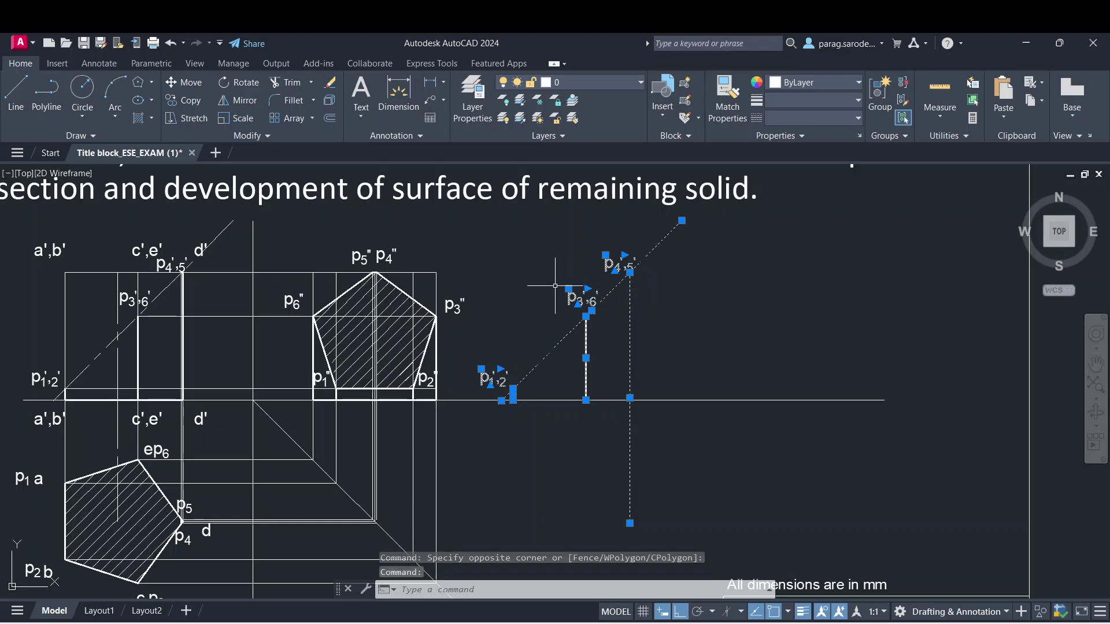
{"action": "left_click", "coordinate": [242, 87]}
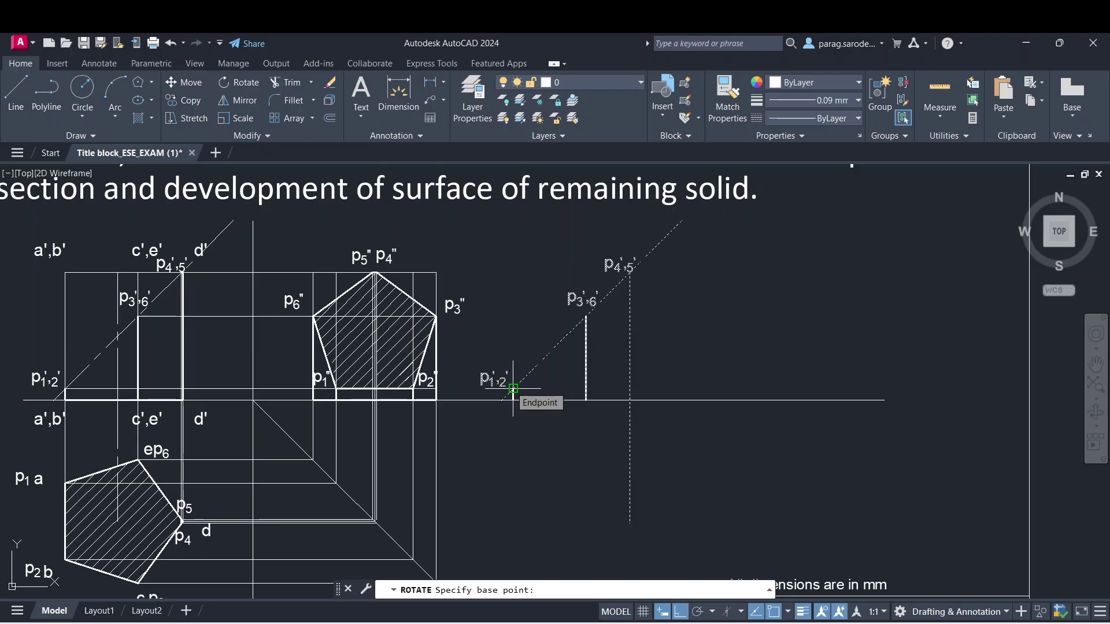
{"action": "left_click", "coordinate": [513, 388]}
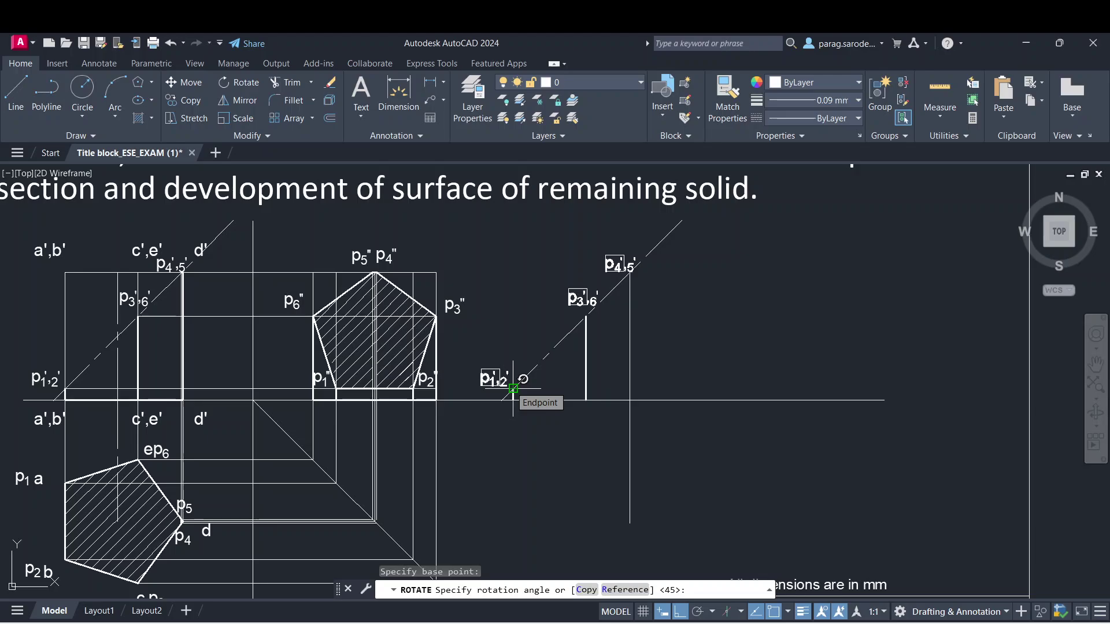
{"action": "type", "text": "-45"}
{"action": "key", "text": "Return"}
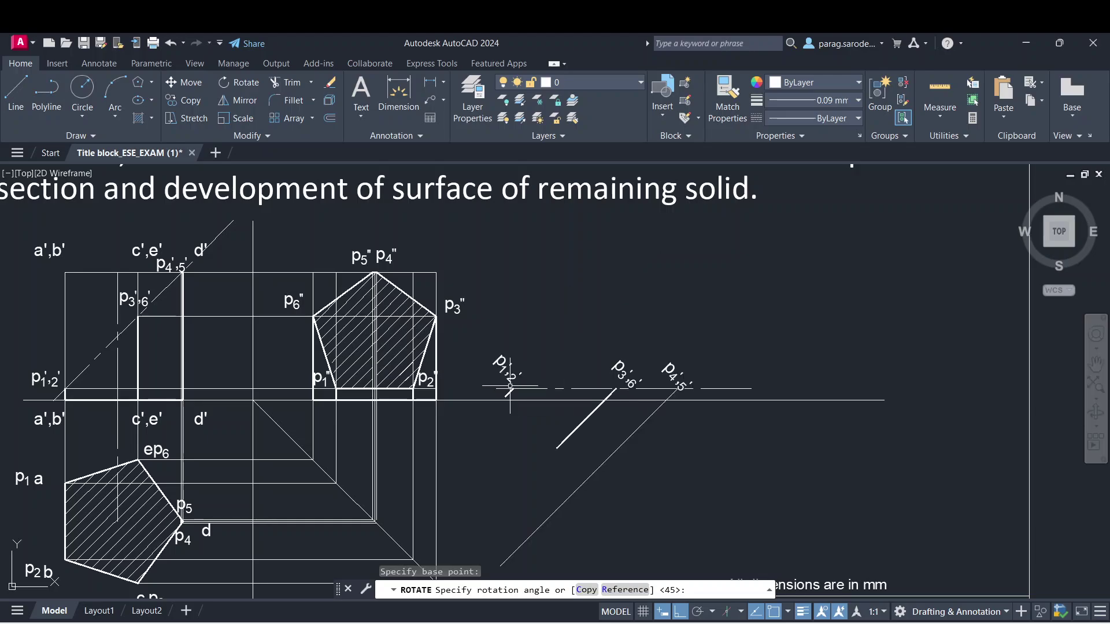
- Draw a vertical projector line downward from point p1',2' on the rotated section line, ending well below the reference line
{"action": "middle_click_drag", "start_coordinate": [667, 384], "coordinate": [665, 263]}
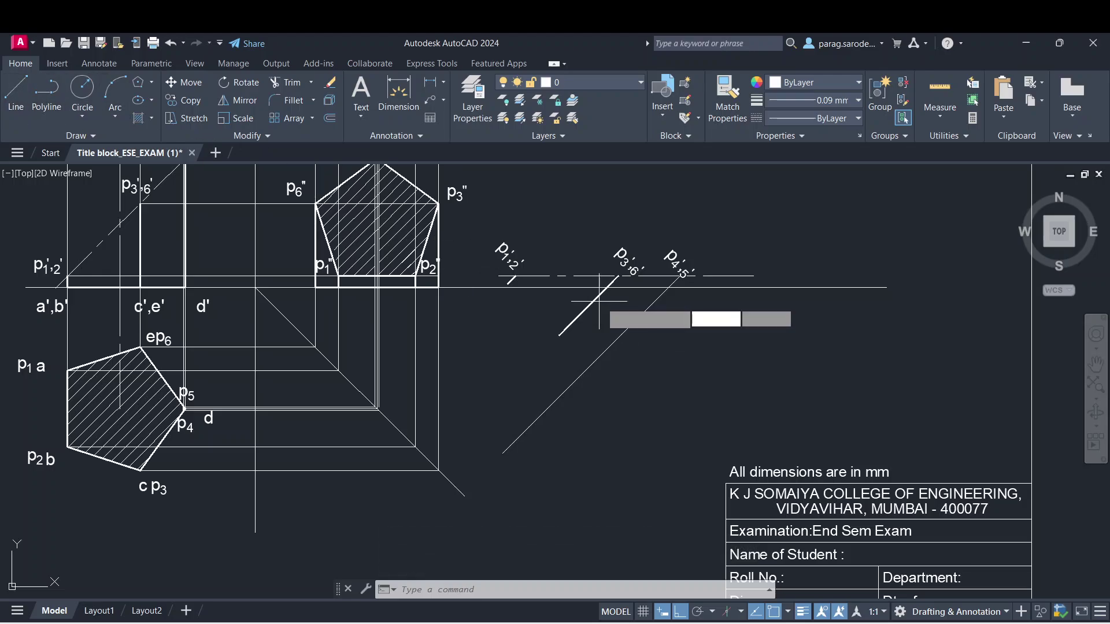
{"action": "left_click", "coordinate": [514, 276]}
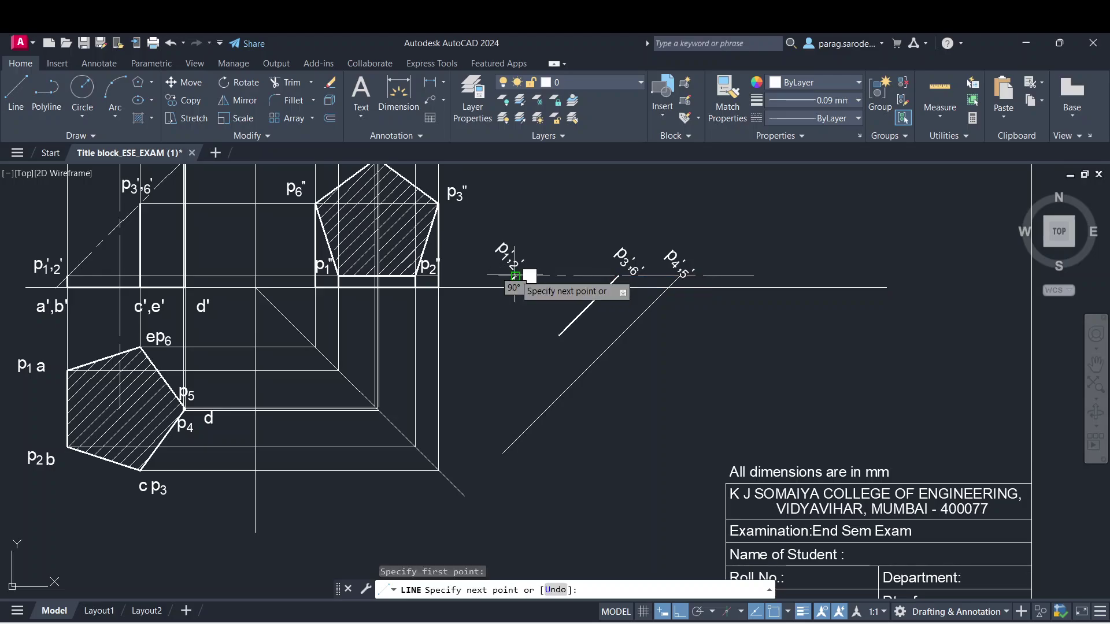
{"action": "left_click", "coordinate": [515, 487]}
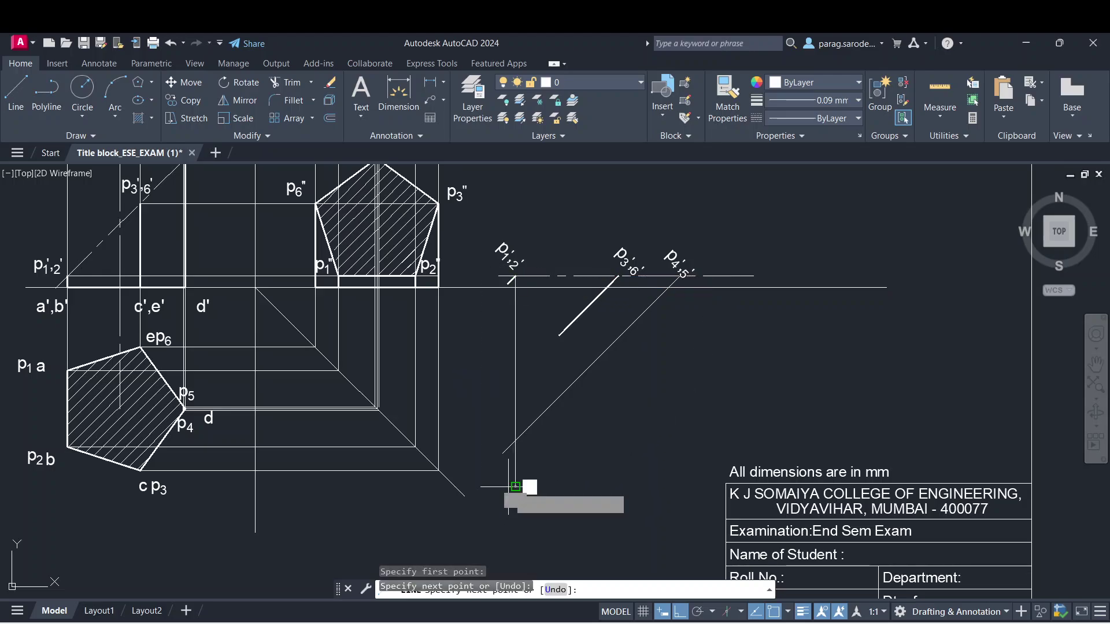
- Draw a vertical projector downward from point p3',6' on the horizontal section line and stretch its lower end further down
{"action": "left_click", "coordinate": [15, 92]}
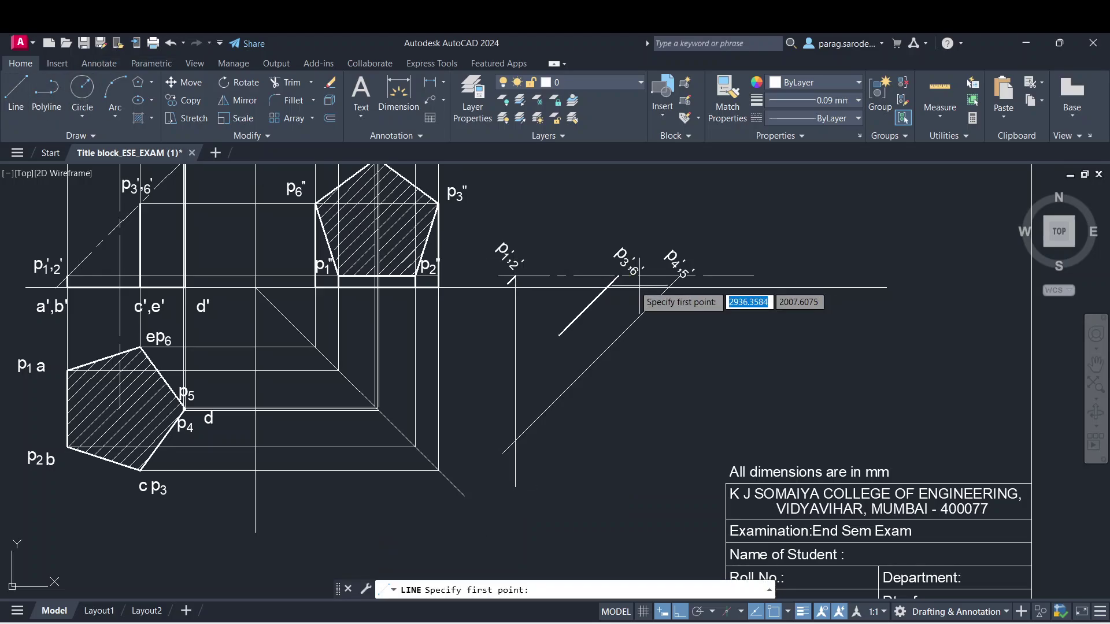
{"action": "left_click", "coordinate": [618, 275]}
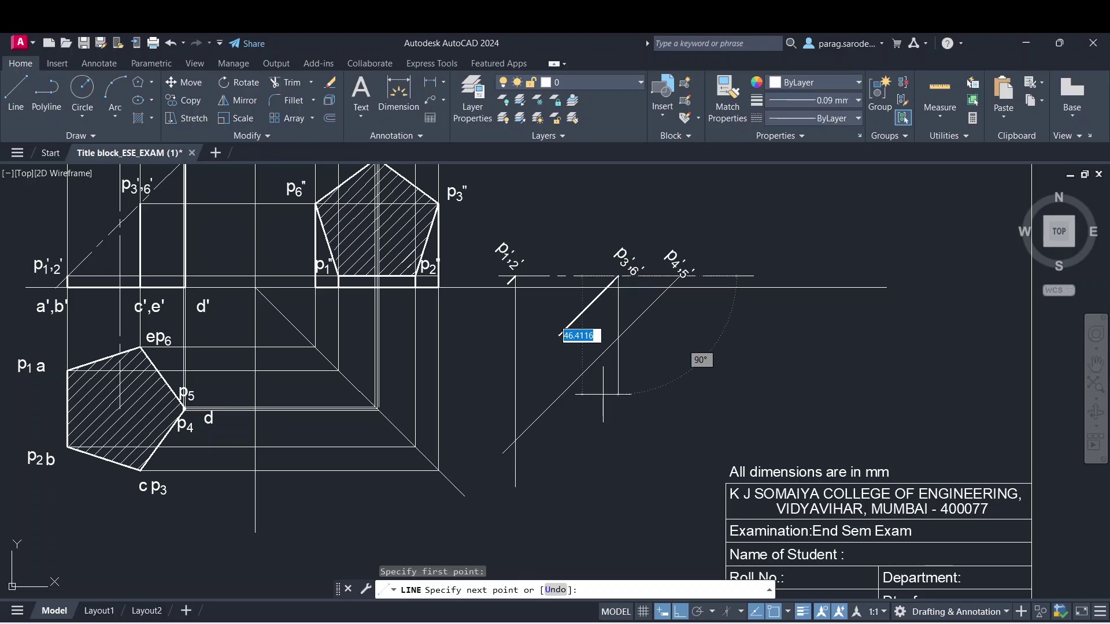
{"action": "left_click", "coordinate": [601, 462]}
{"action": "key", "text": "Escape"}
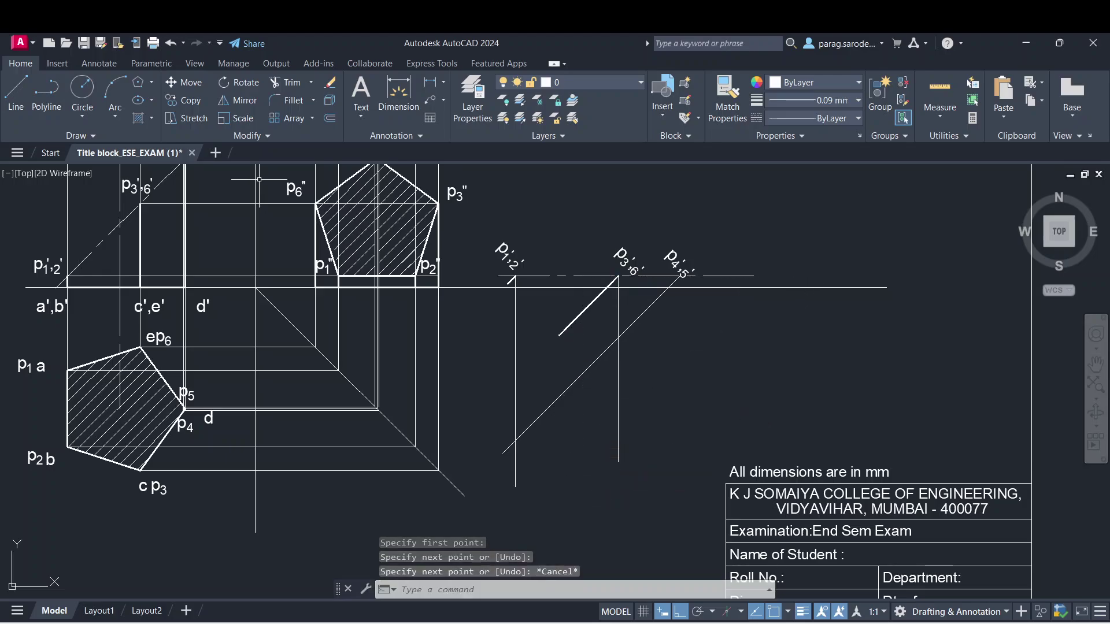
{"action": "left_click", "coordinate": [617, 425]}
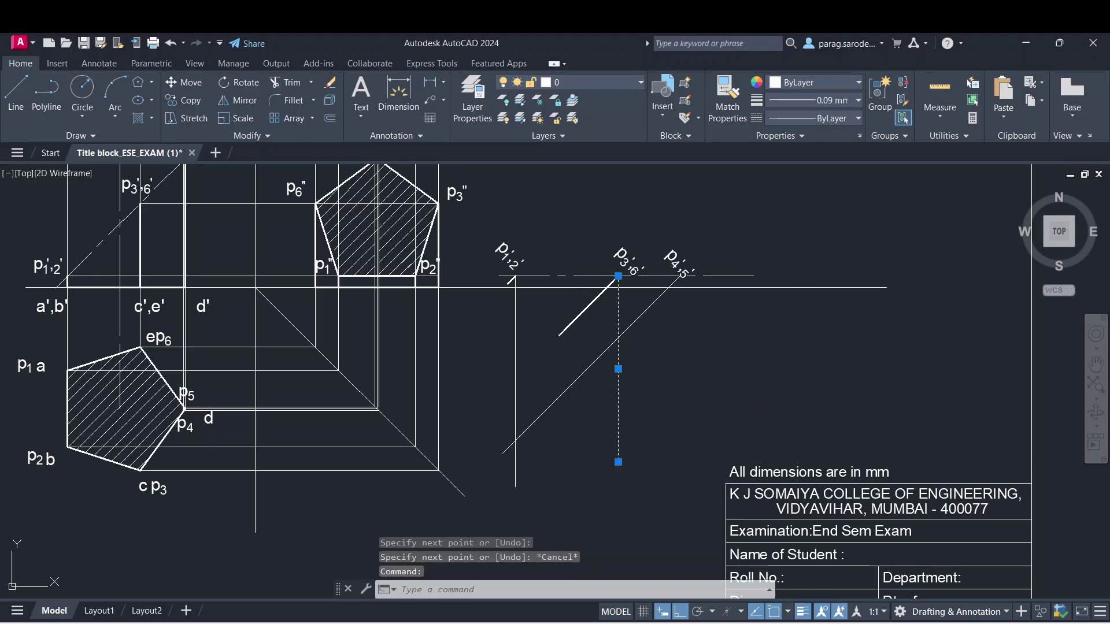
{"action": "left_click", "coordinate": [618, 462]}
{"action": "left_click", "coordinate": [618, 501]}
{"action": "key", "text": "Escape"}
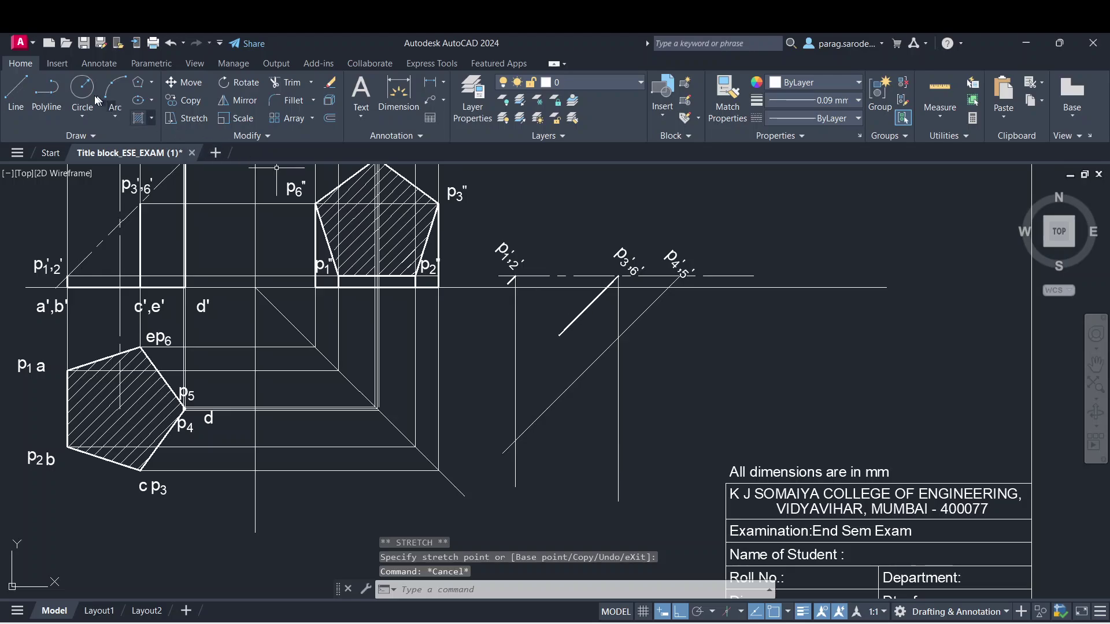
{"action": "left_click", "coordinate": [15, 92]}
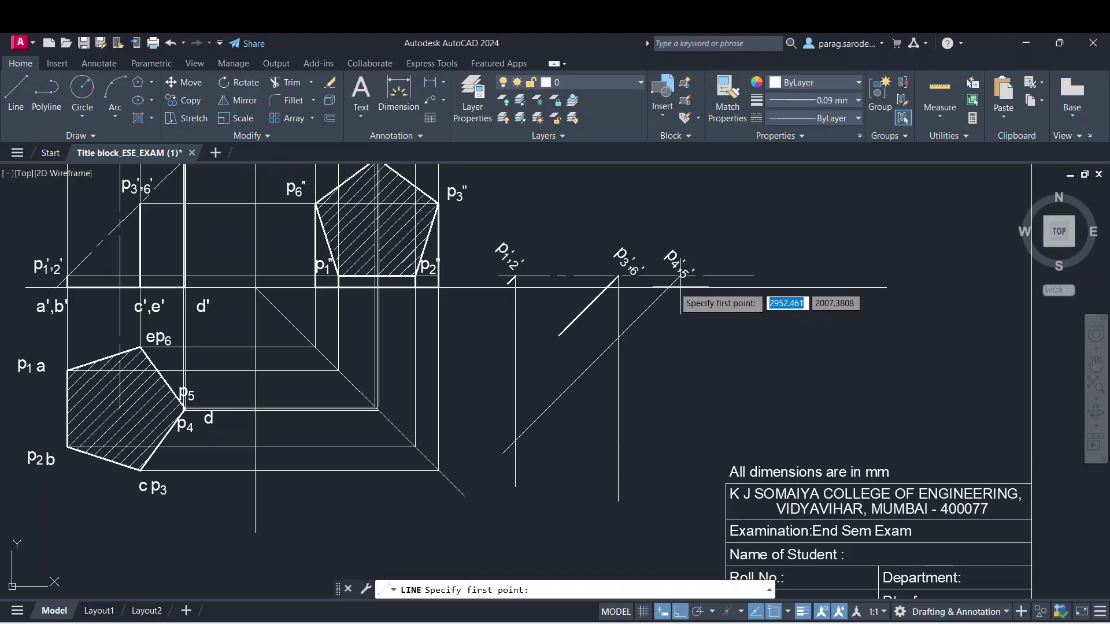
{"action": "scroll", "coordinate": [676, 274], "scroll_direction": "up", "scroll_amount": 2}
{"action": "scroll", "coordinate": [679, 280], "scroll_direction": "down", "scroll_amount": 2}
{"action": "scroll", "coordinate": [677, 280], "scroll_direction": "up", "scroll_amount": 2}
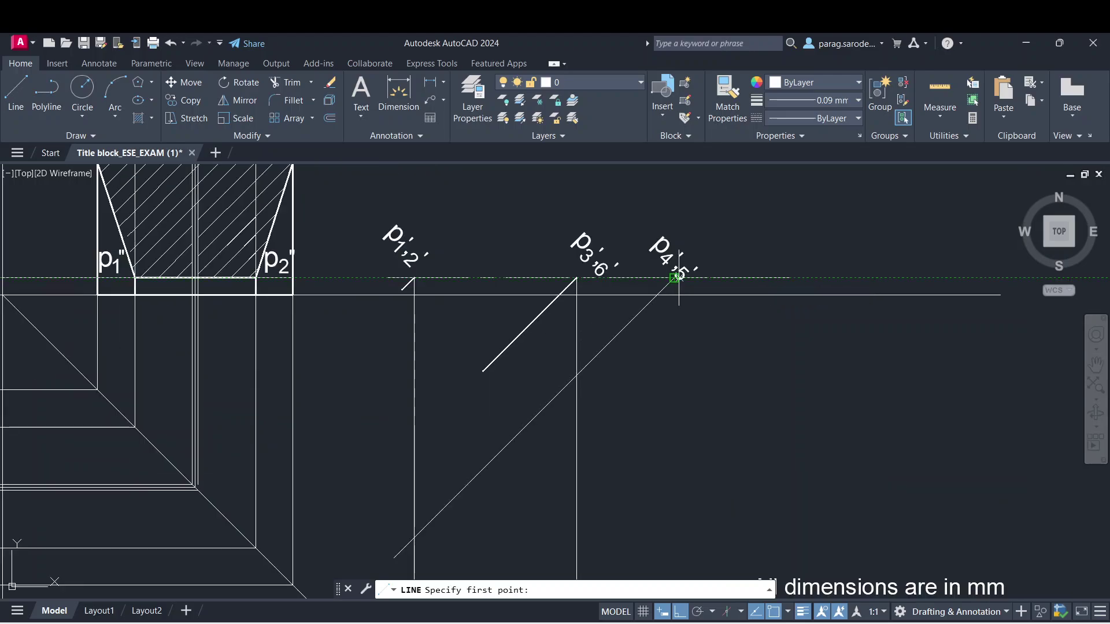
{"action": "left_click", "coordinate": [677, 278]}
{"action": "scroll", "coordinate": [665, 524], "scroll_direction": "up", "scroll_amount": 2}
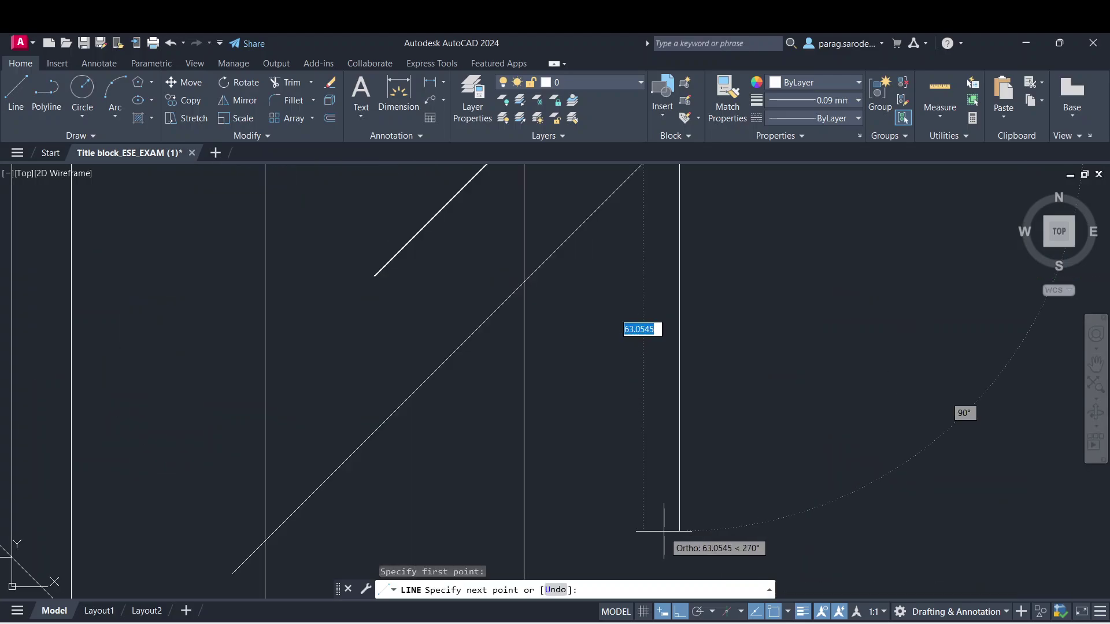
{"action": "middle_click_drag", "start_coordinate": [665, 527], "coordinate": [691, 327]}
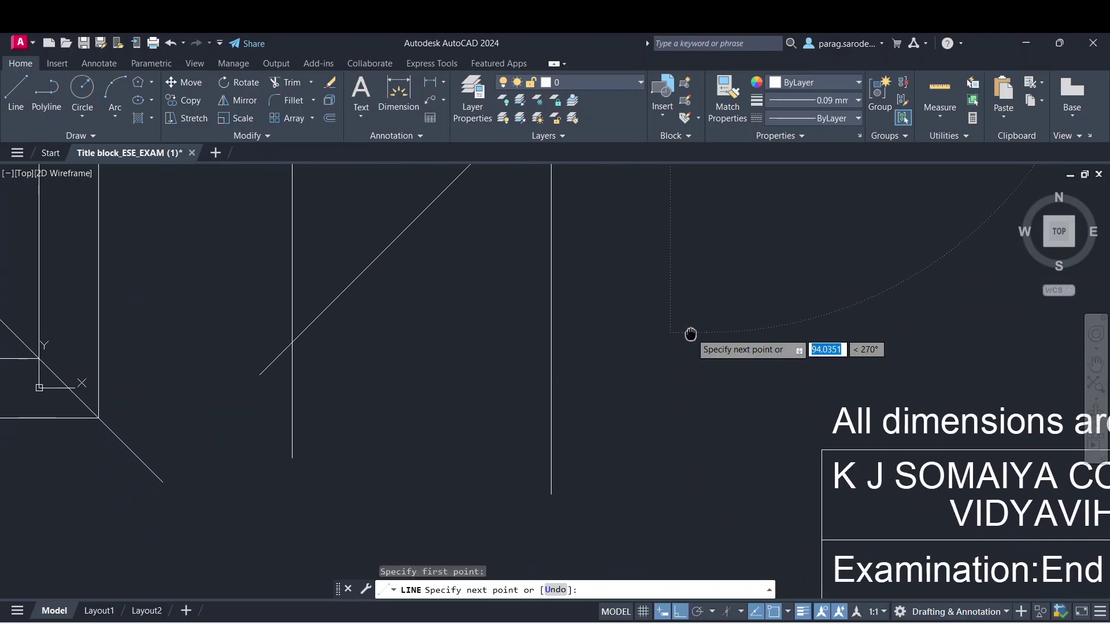
{"action": "key", "text": "Escape"}
{"action": "left_click", "coordinate": [698, 505]}
{"action": "scroll", "coordinate": [604, 412], "scroll_direction": "down", "scroll_amount": 2}
{"action": "key", "text": "Escape"}
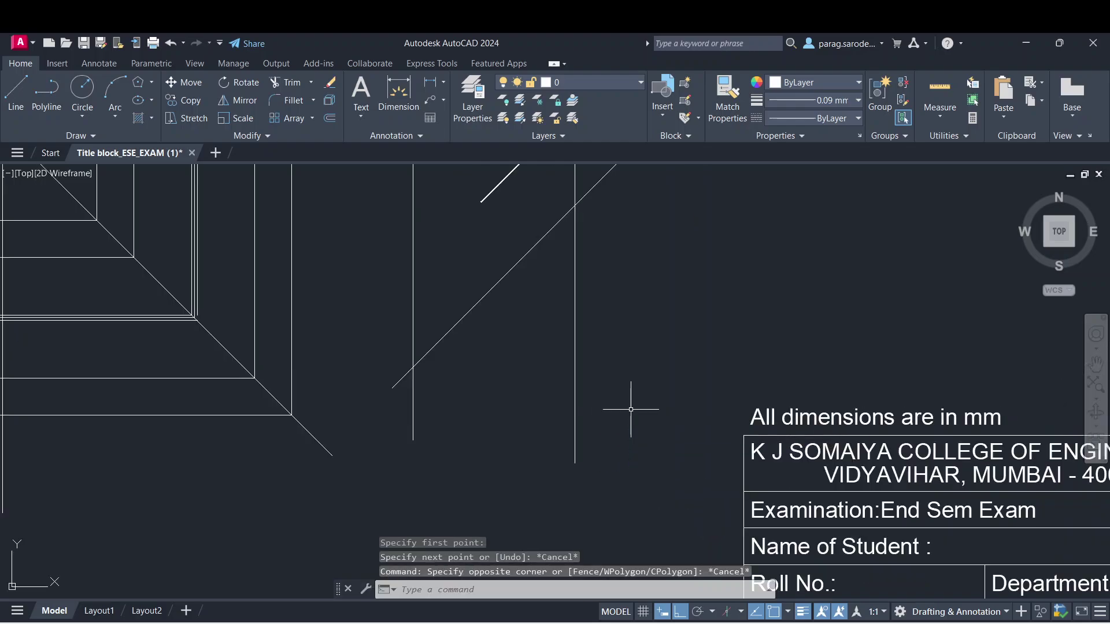
- Draw a vertical projector straight down from point p4',5' on the horizontal section line
{"action": "scroll", "coordinate": [653, 390], "scroll_direction": "down", "scroll_amount": 2}
{"action": "scroll", "coordinate": [541, 297], "scroll_direction": "up", "scroll_amount": 2}
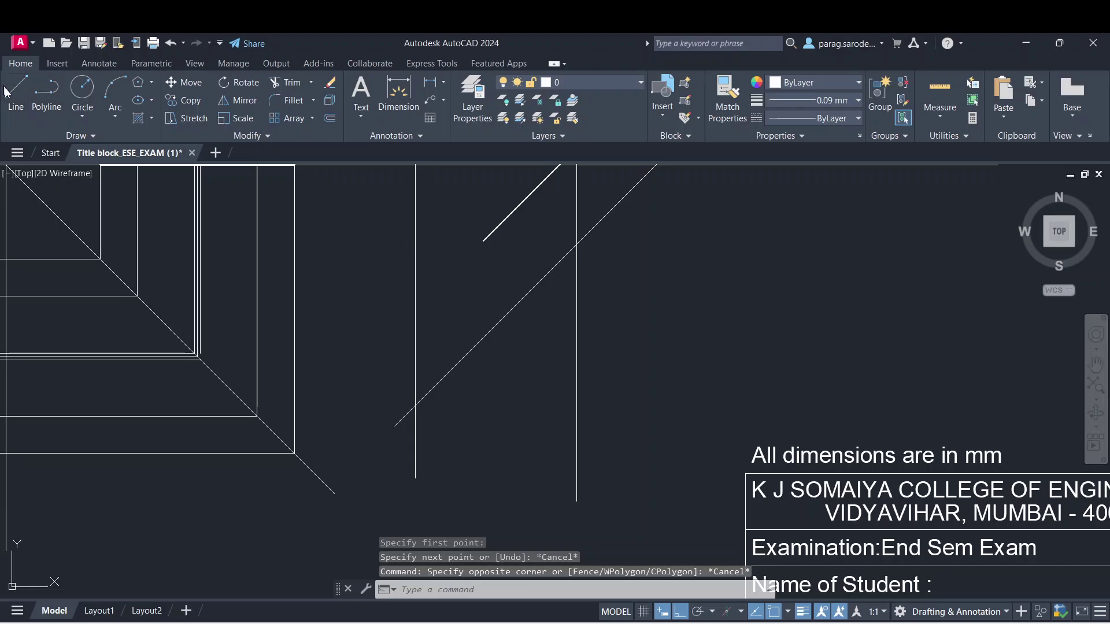
{"action": "scroll", "coordinate": [588, 217], "scroll_direction": "down", "scroll_amount": 2}
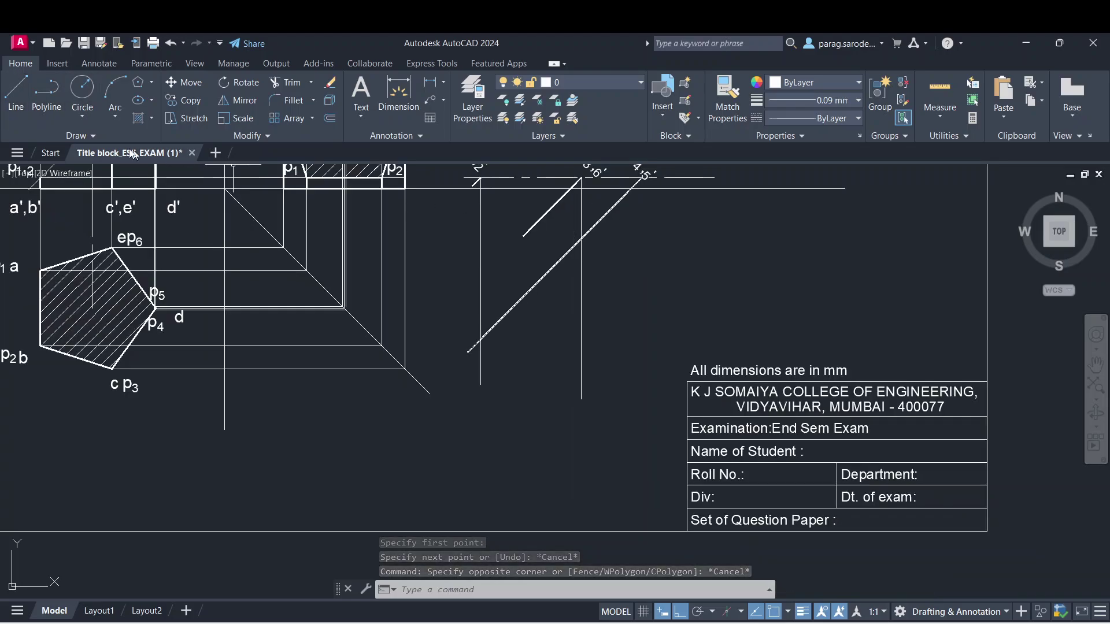
{"action": "middle_click_drag", "start_coordinate": [570, 242], "coordinate": [578, 282]}
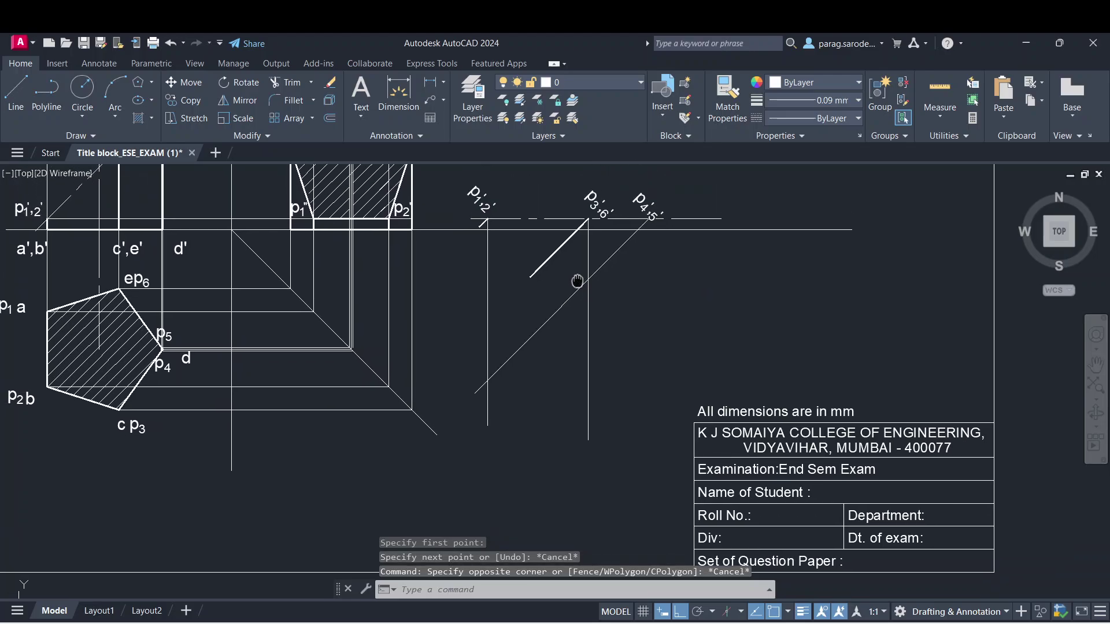
{"action": "left_click", "coordinate": [649, 218]}
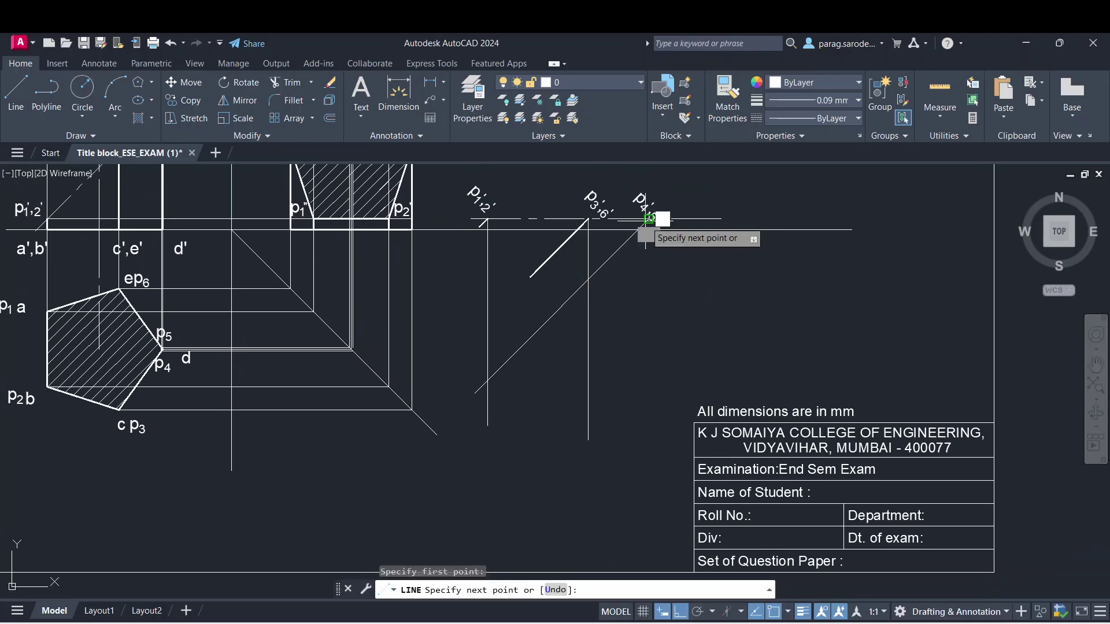
{"action": "key", "text": "Escape"}
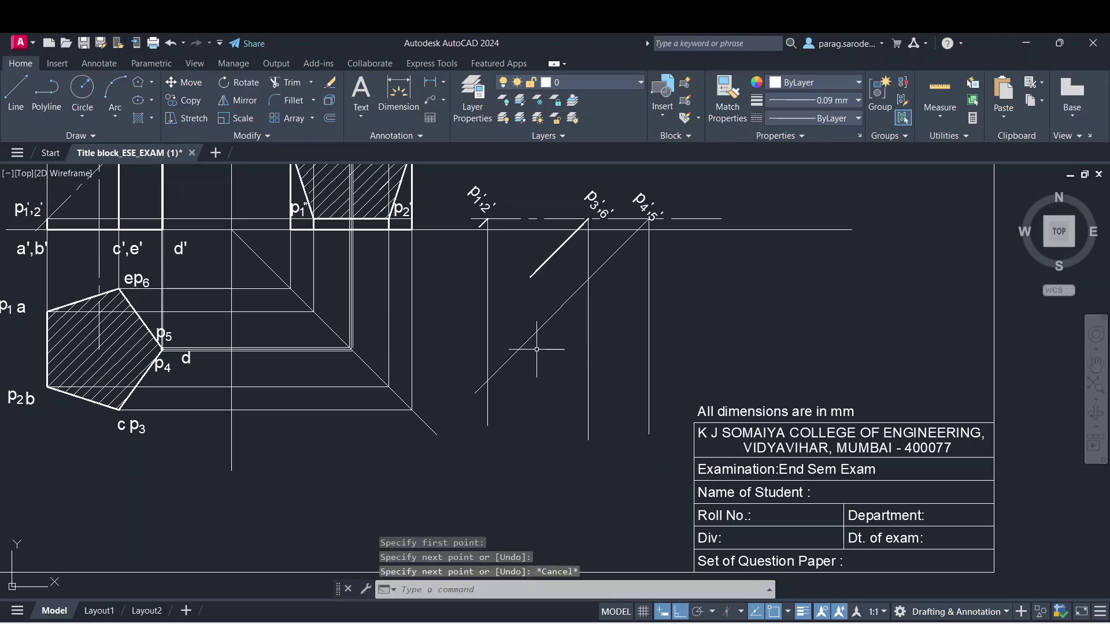
- Extend the horizontal projector from p1 in the top view to meet the vertical projector below p1',2'
{"action": "left_click", "coordinate": [7, 110]}
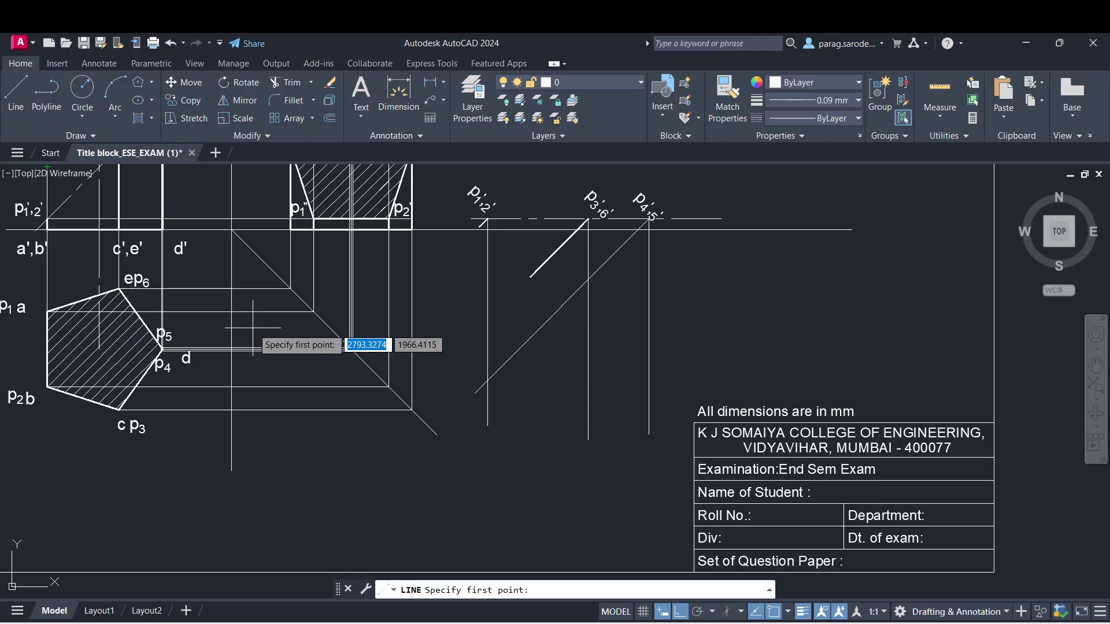
{"action": "key", "text": "Escape"}
{"action": "left_click", "coordinate": [269, 312]}
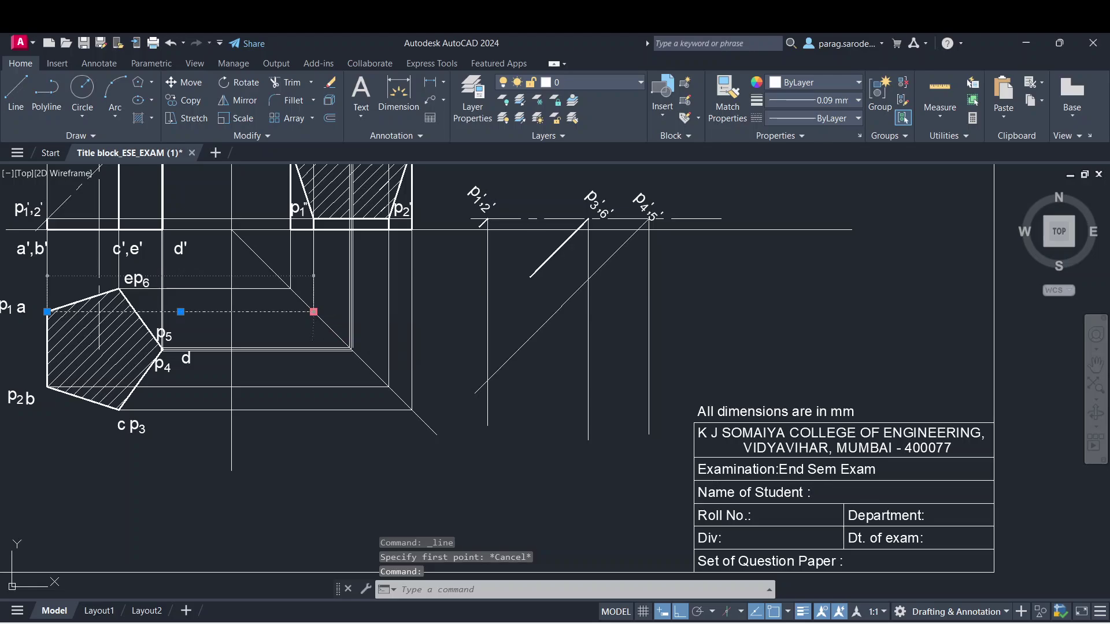
{"action": "left_click", "coordinate": [314, 312]}
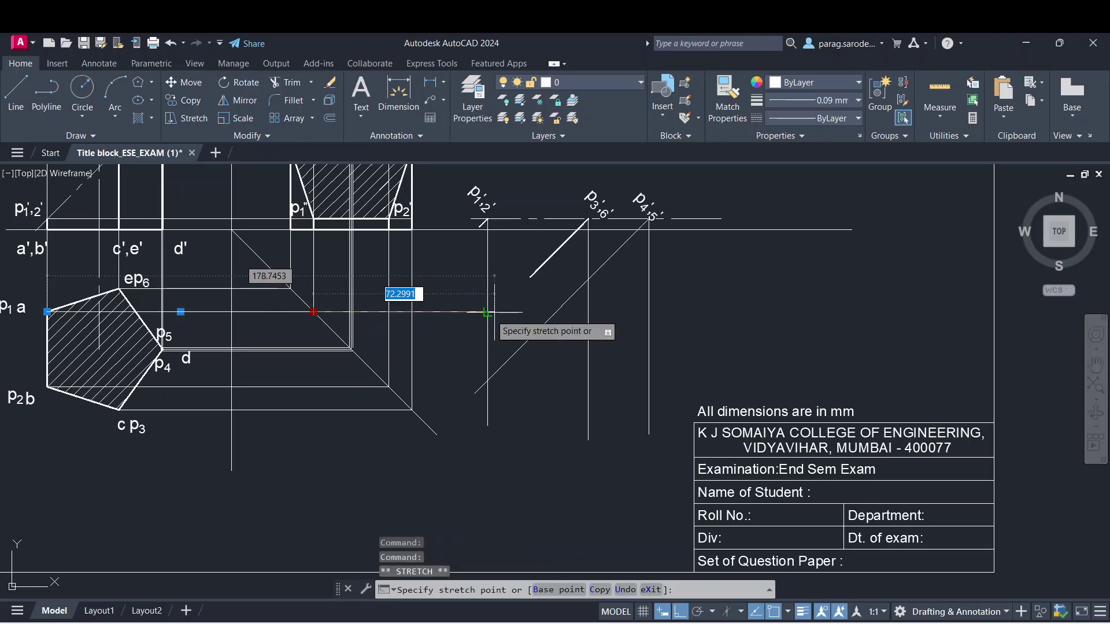
{"action": "key", "text": "Escape"}
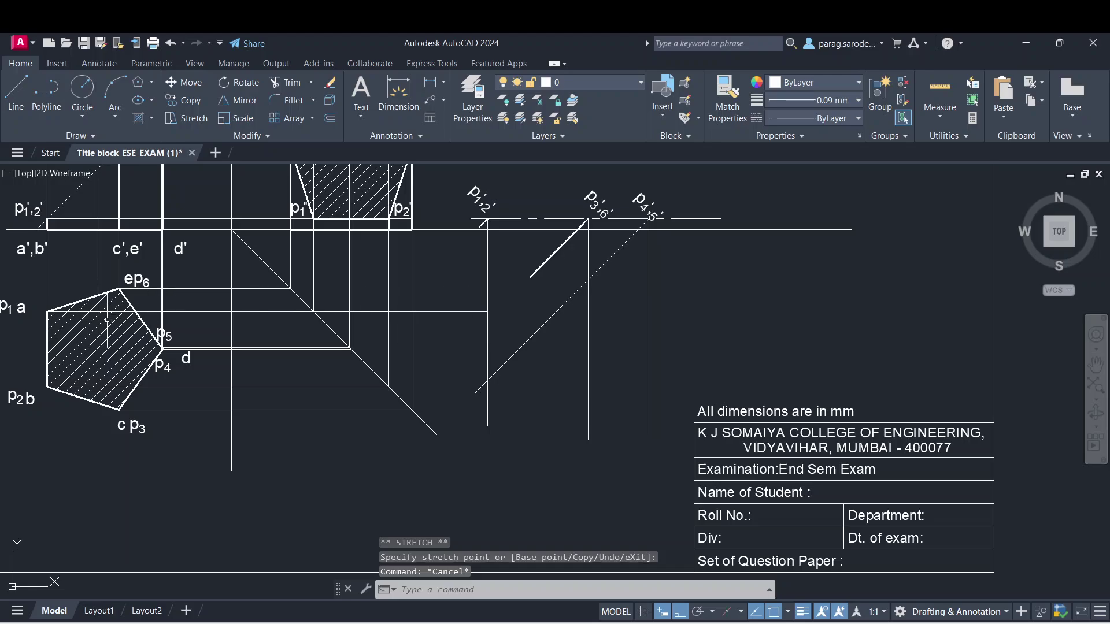
- Copy the p1 label with Ortho off and place it beside the end of the extended p1 projector
{"action": "middle_click_drag", "start_coordinate": [88, 320], "coordinate": [134, 321]}
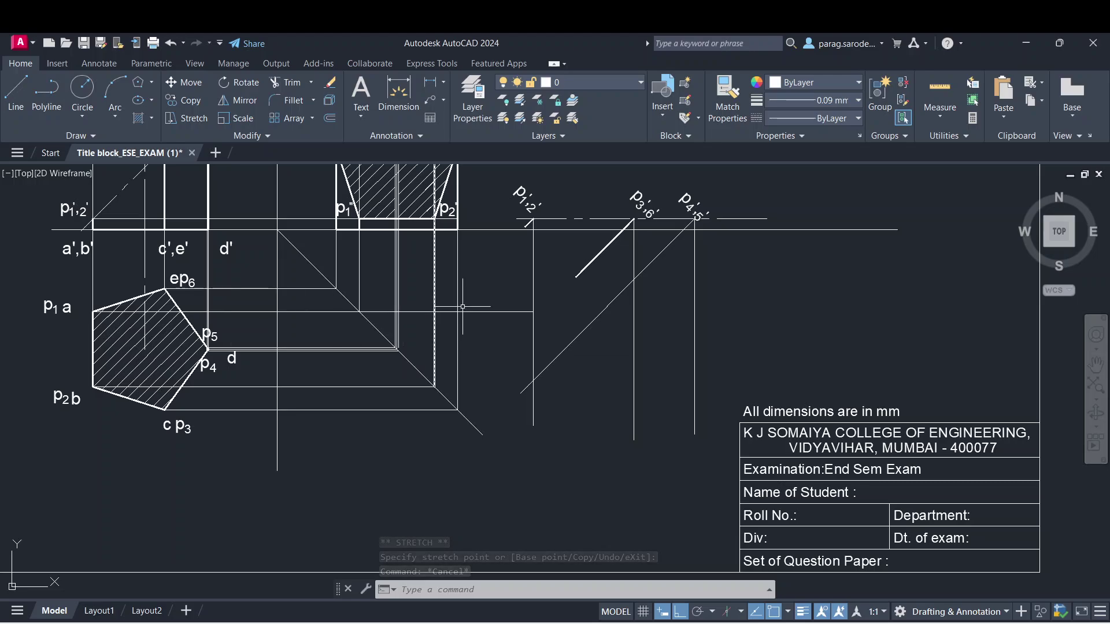
{"action": "left_click", "coordinate": [55, 306]}
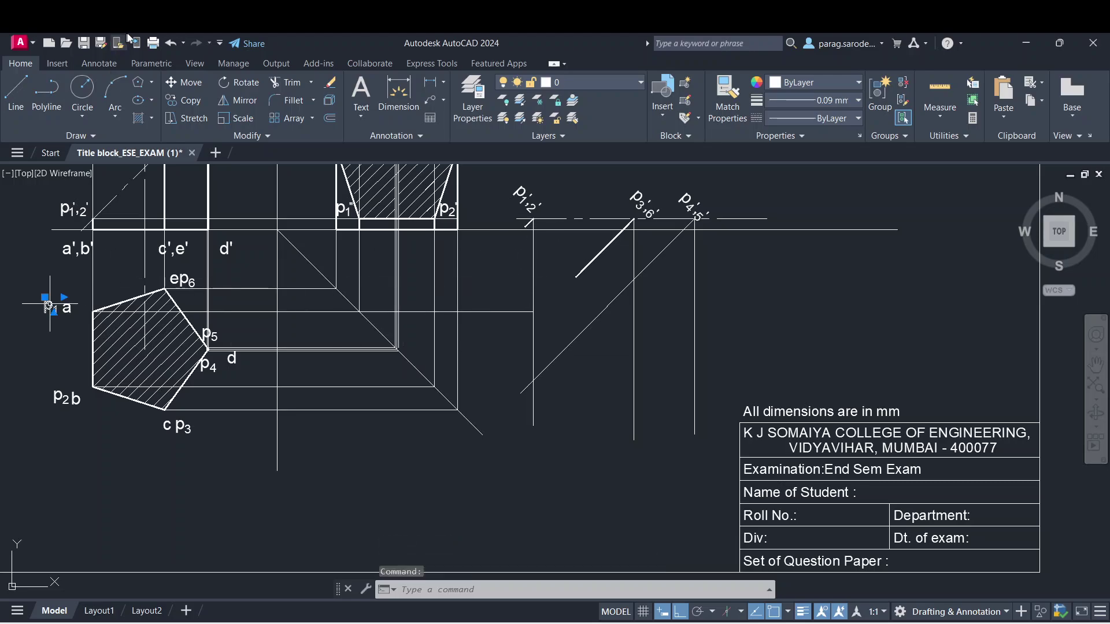
{"action": "left_click", "coordinate": [184, 100]}
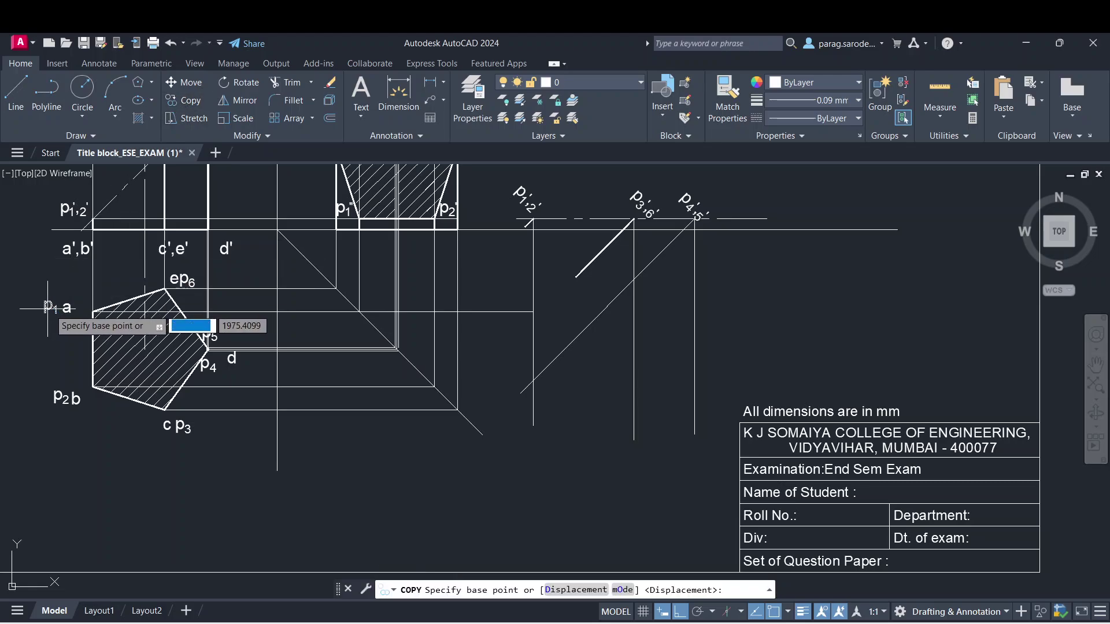
{"action": "left_click", "coordinate": [50, 307]}
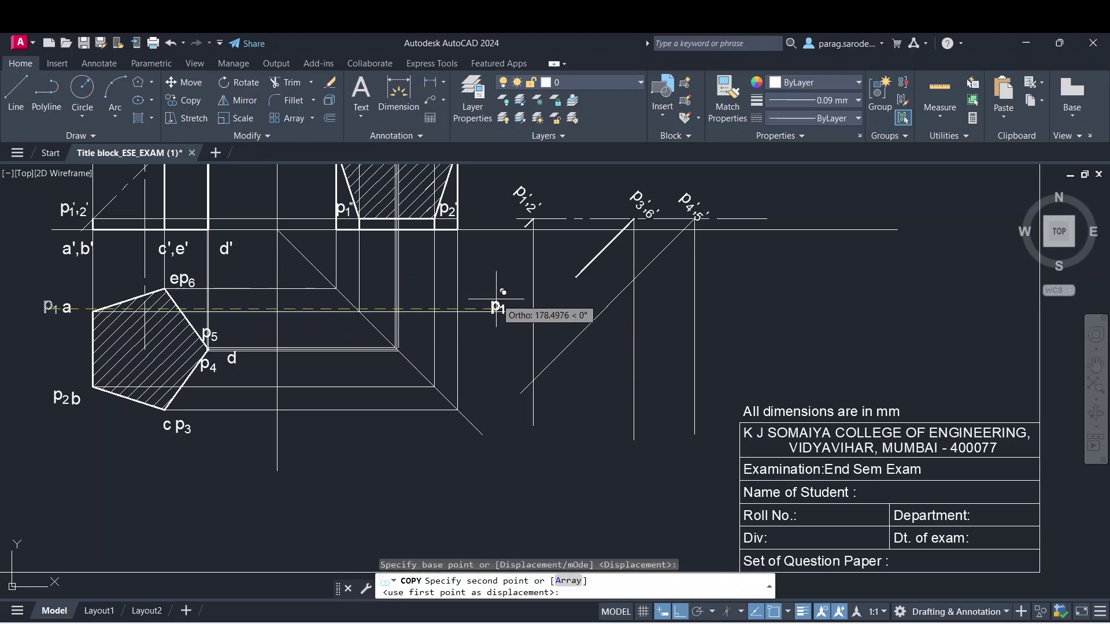
{"action": "left_click", "coordinate": [675, 613]}
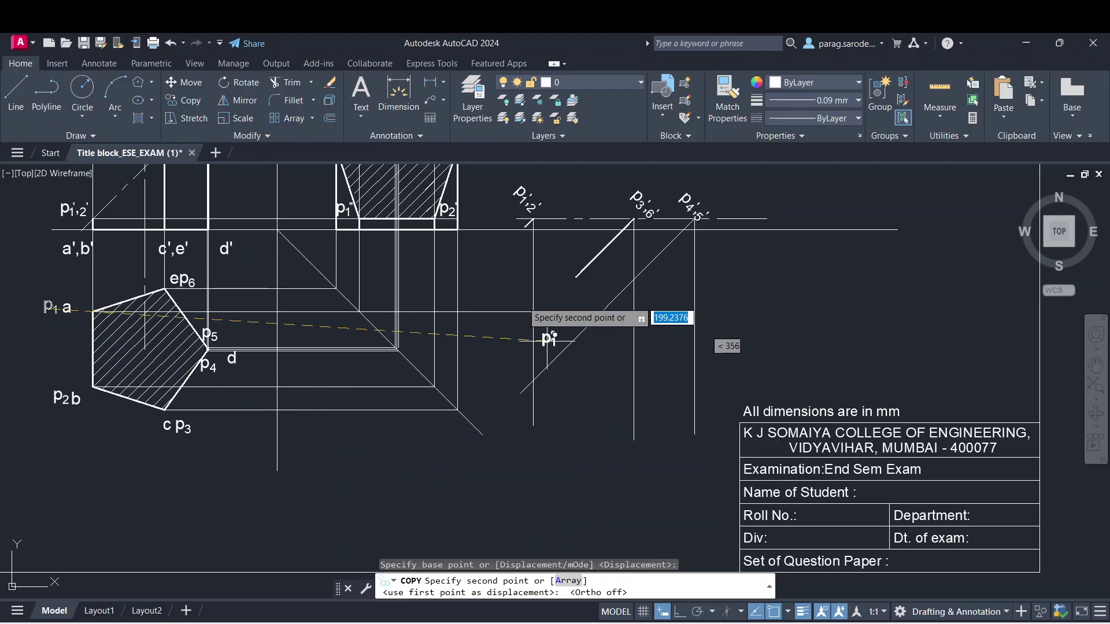
{"action": "left_click", "coordinate": [507, 295]}
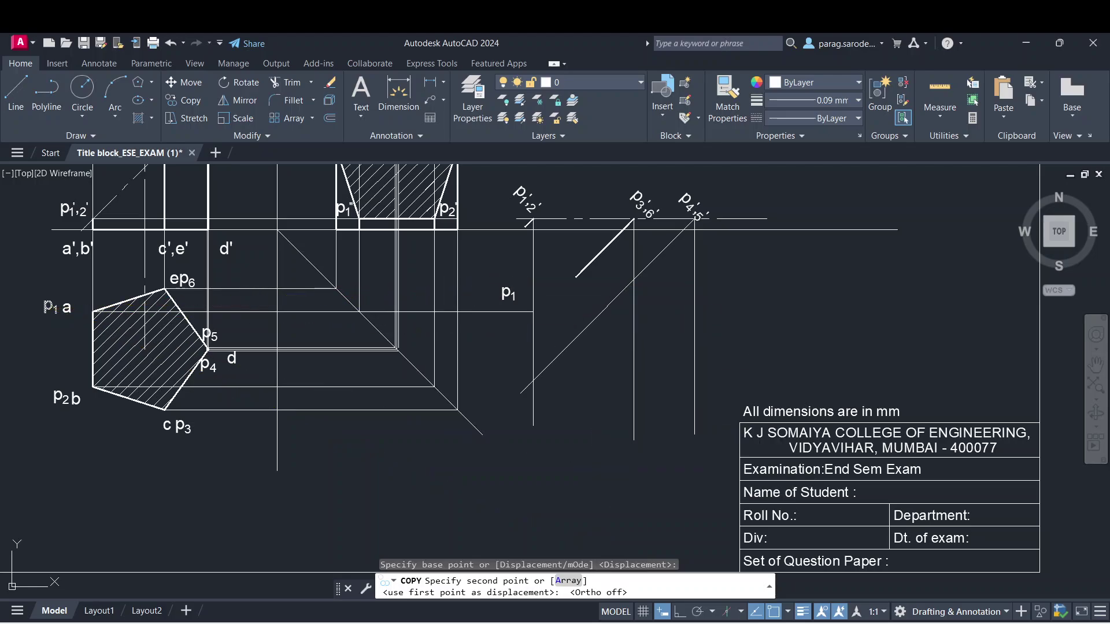
{"action": "key", "text": "Escape"}
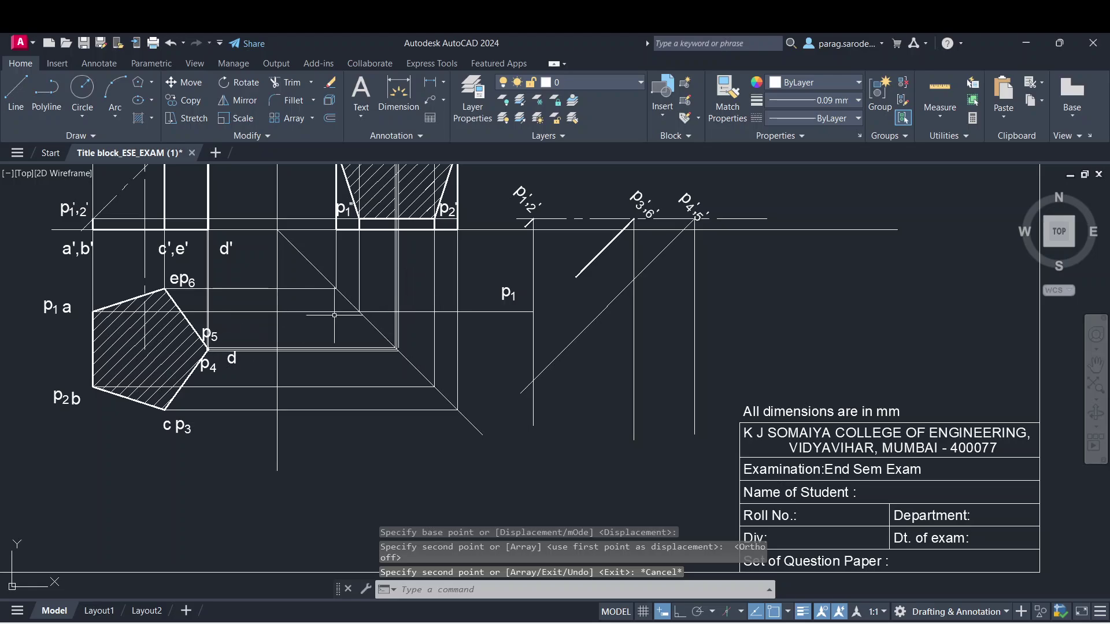
- Extend the horizontal projector from p2 in the top view to the vertical projector below p1',2', with Ortho on
{"action": "left_click", "coordinate": [304, 386]}
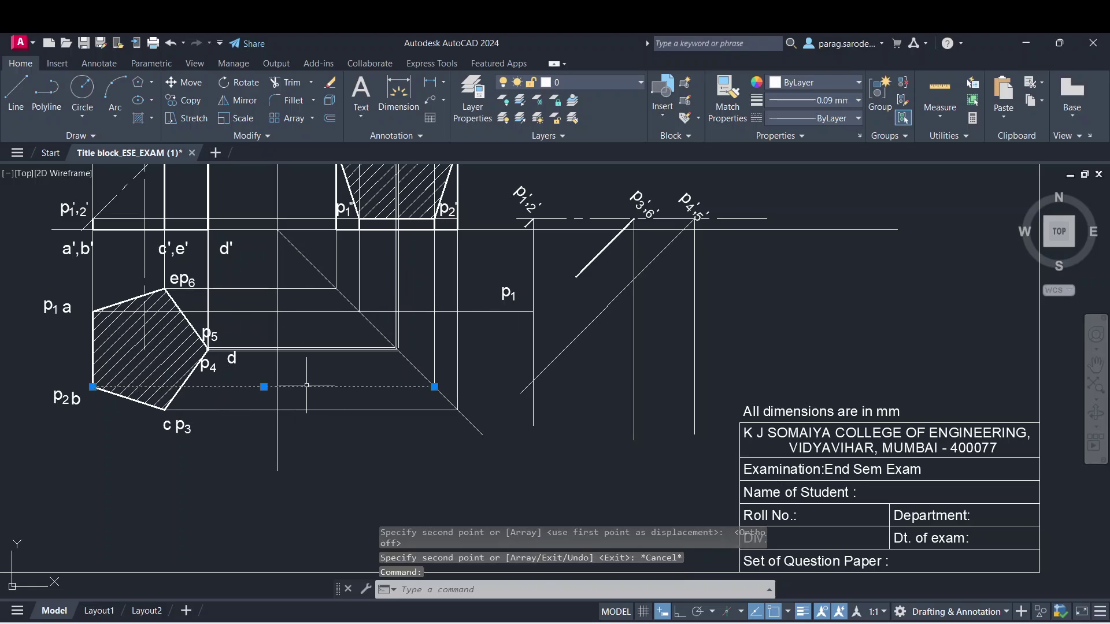
{"action": "left_click", "coordinate": [435, 387]}
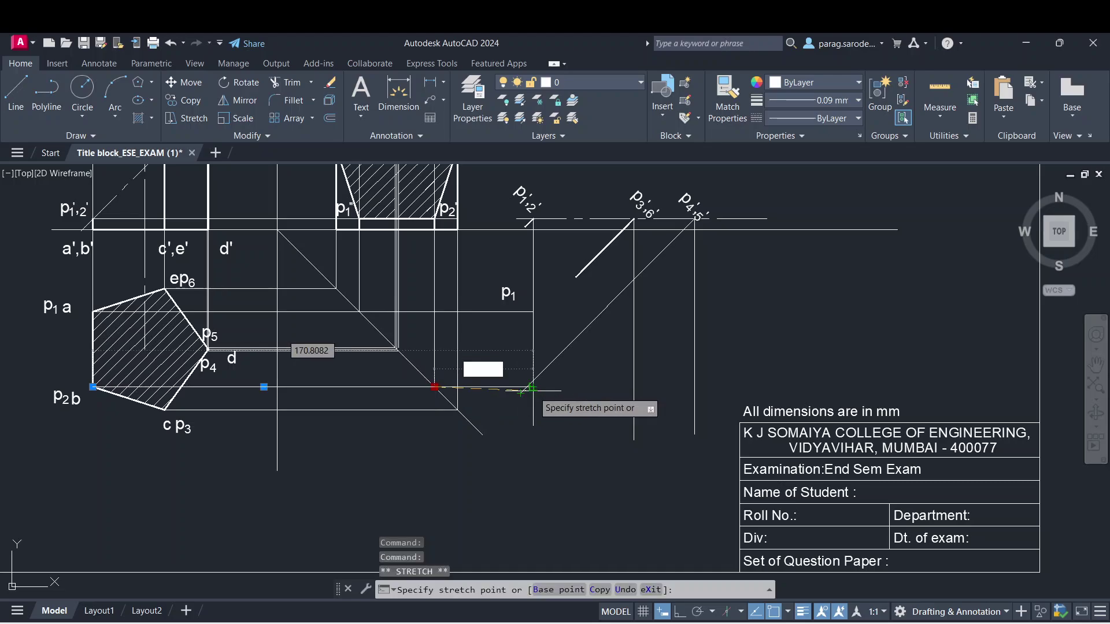
{"action": "left_click", "coordinate": [679, 611]}
{"action": "scroll", "coordinate": [520, 393], "scroll_direction": "up", "scroll_amount": 2}
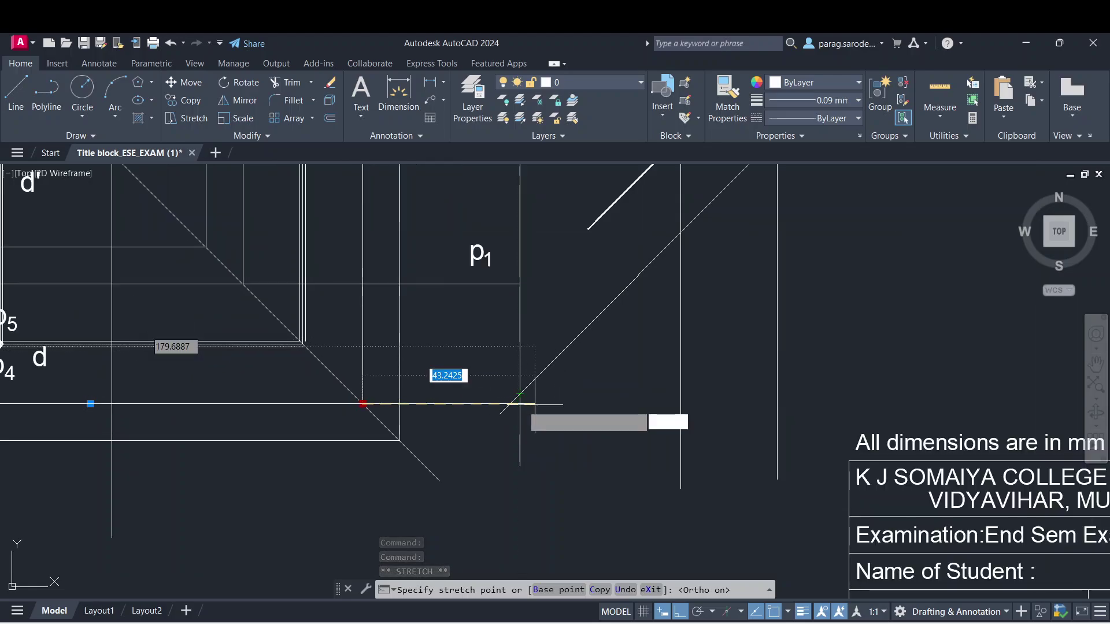
{"action": "key", "text": "Escape"}
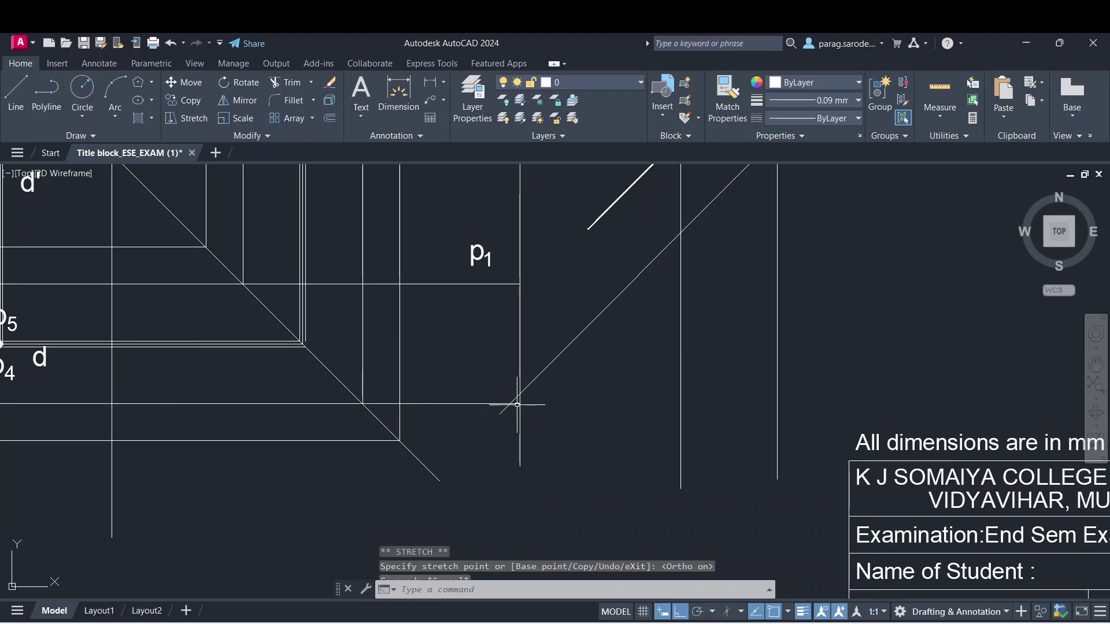
- Copy the p2 label from the top view to the end of the extended p2 projector
{"action": "scroll", "coordinate": [581, 430], "scroll_direction": "down", "scroll_amount": 2}
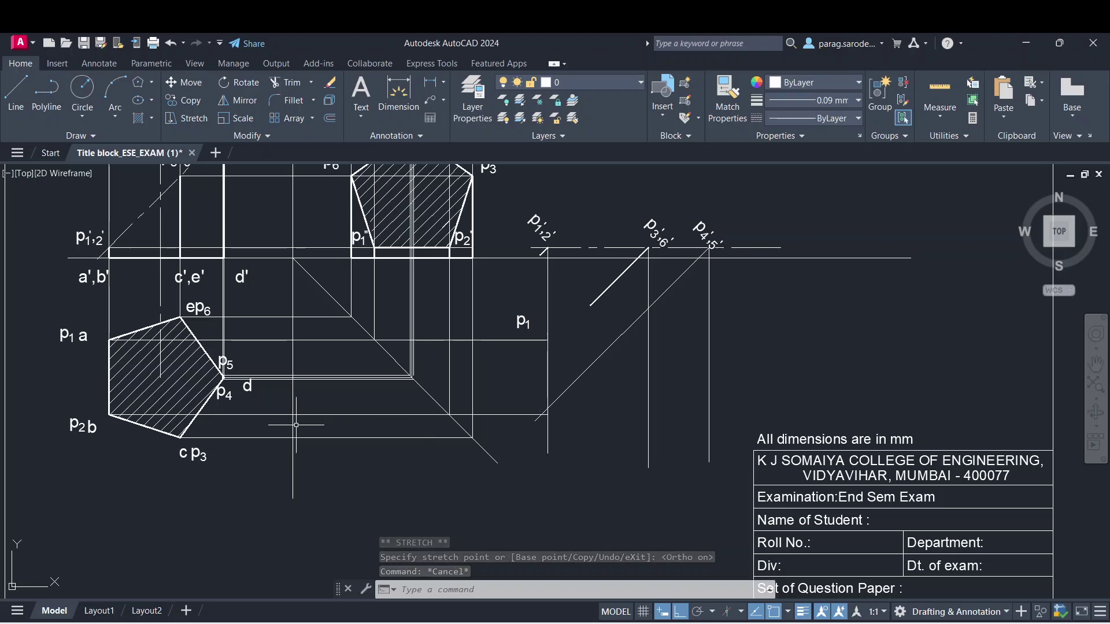
{"action": "left_click", "coordinate": [82, 427]}
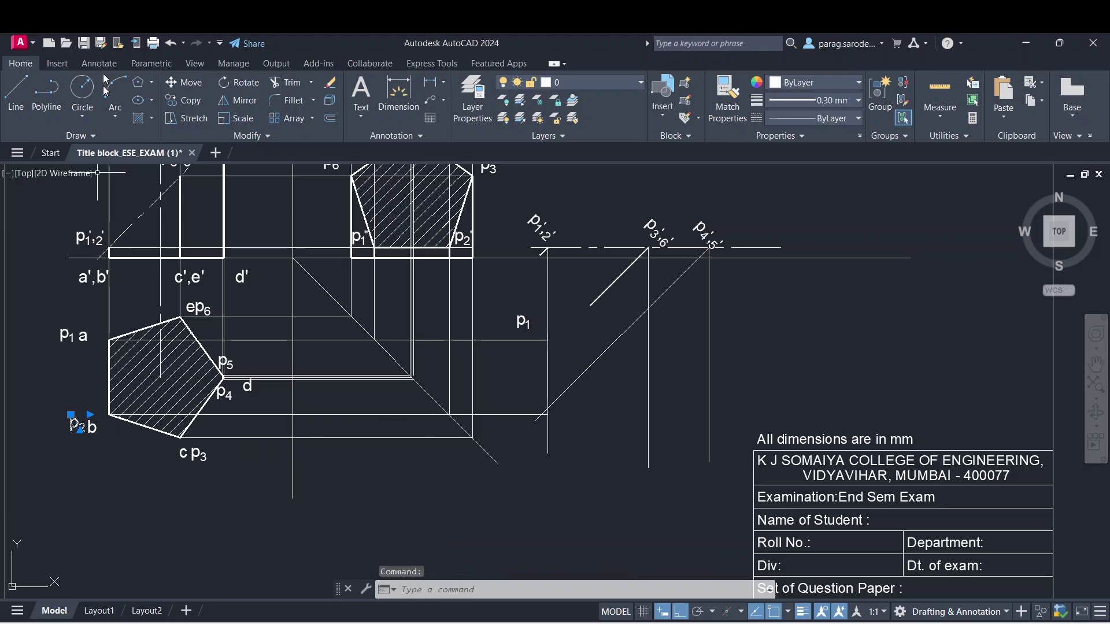
{"action": "left_click", "coordinate": [186, 102]}
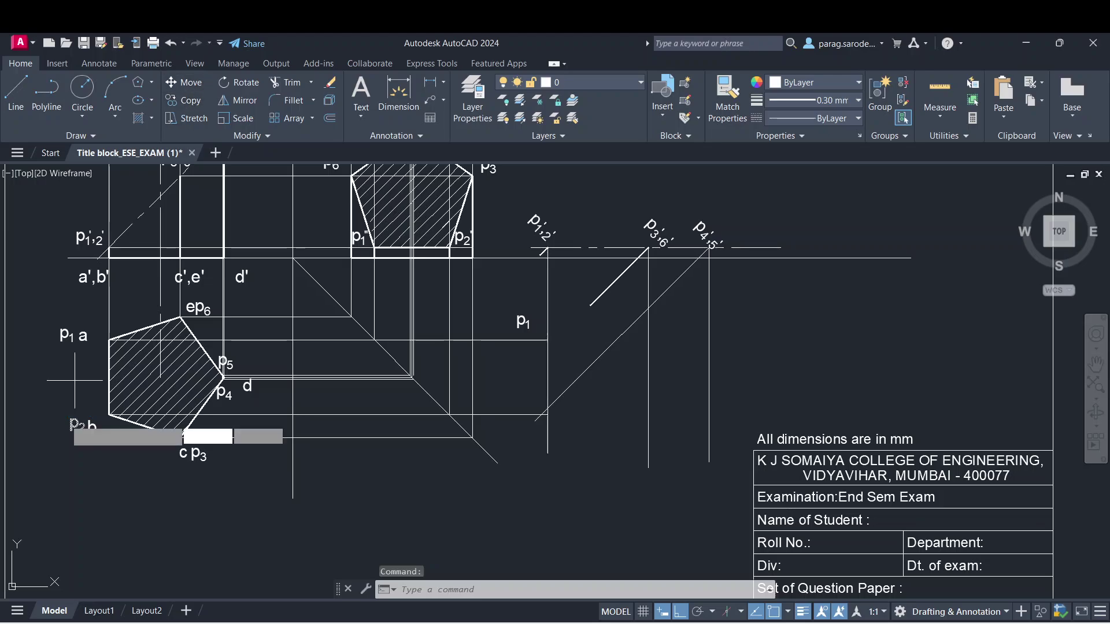
{"action": "left_click", "coordinate": [70, 422]}
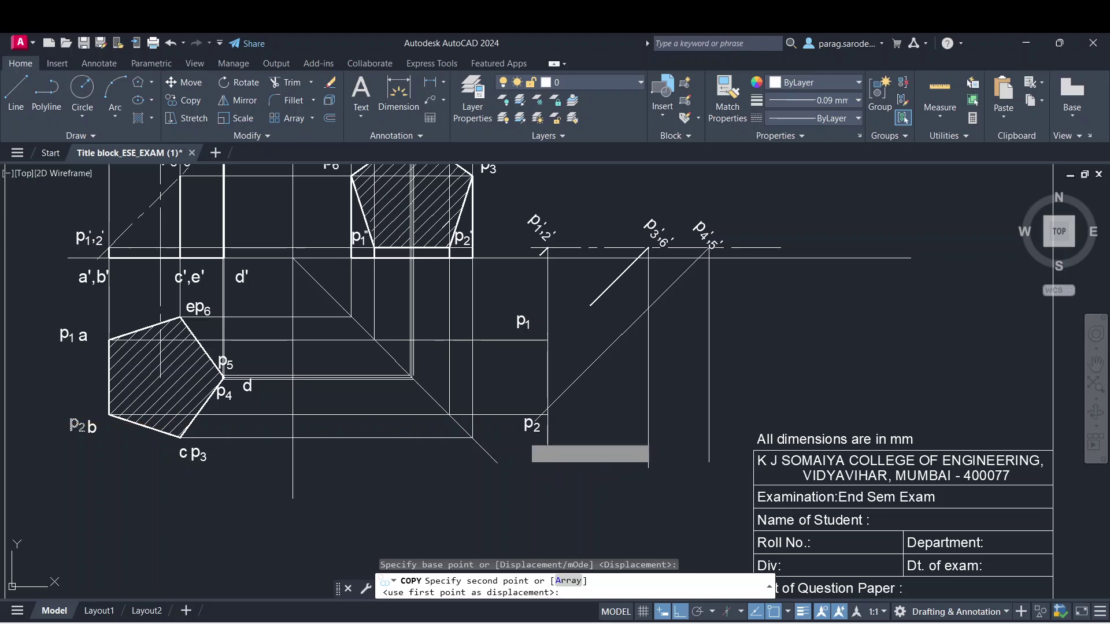
{"action": "left_click", "coordinate": [529, 426]}
{"action": "key", "text": "Escape"}
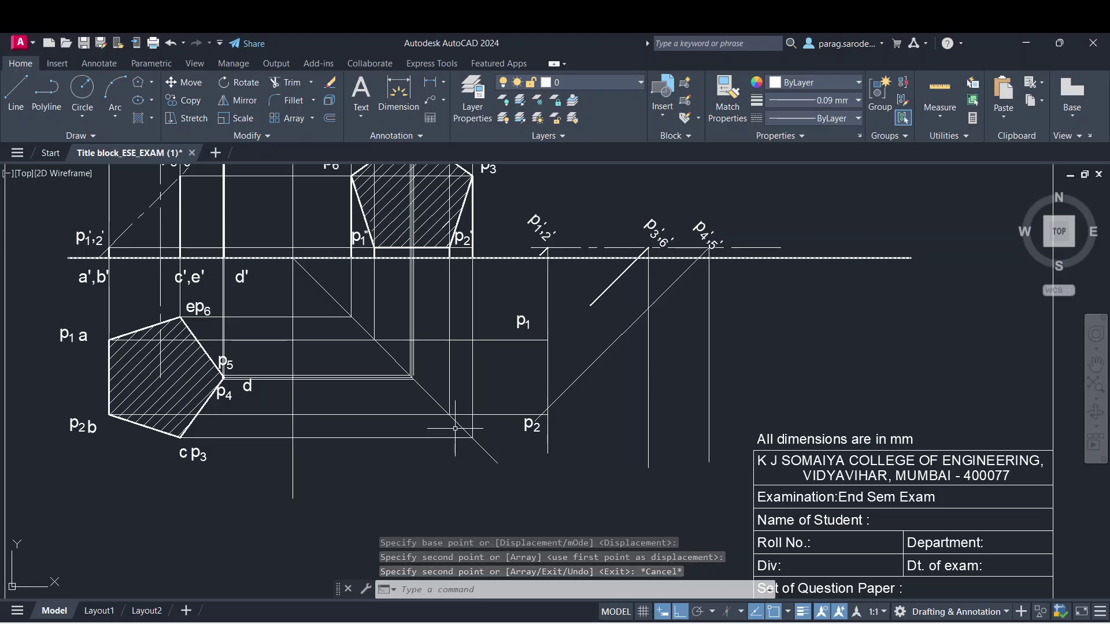
- Extend the horizontal projector from p3 in the top view to the vertical projector below p3',6'
{"action": "left_click", "coordinate": [399, 438]}
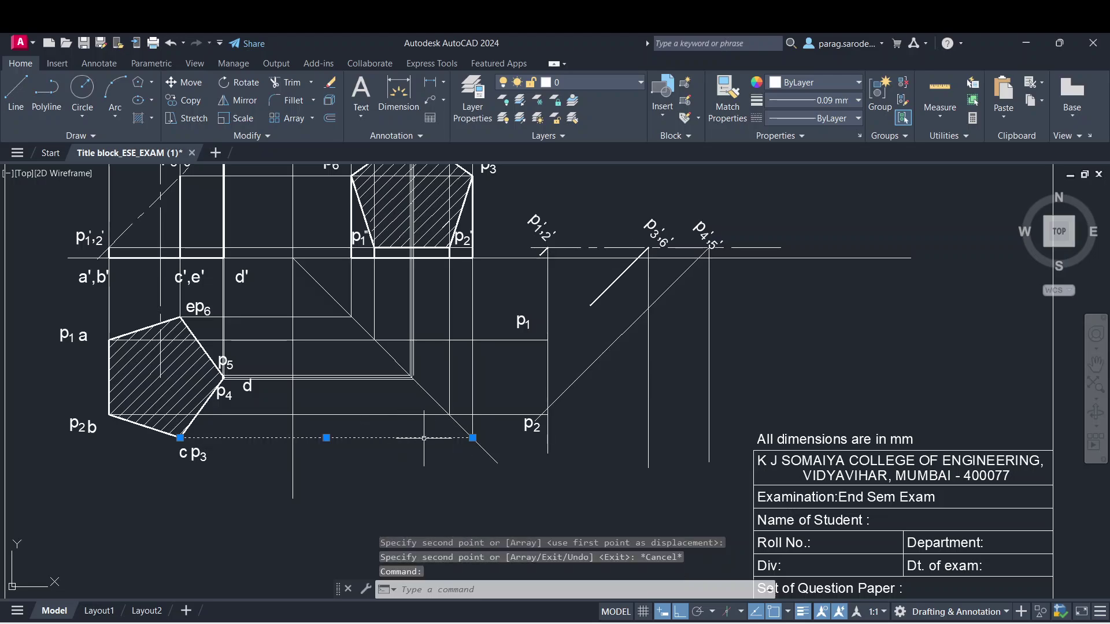
{"action": "left_click", "coordinate": [473, 438]}
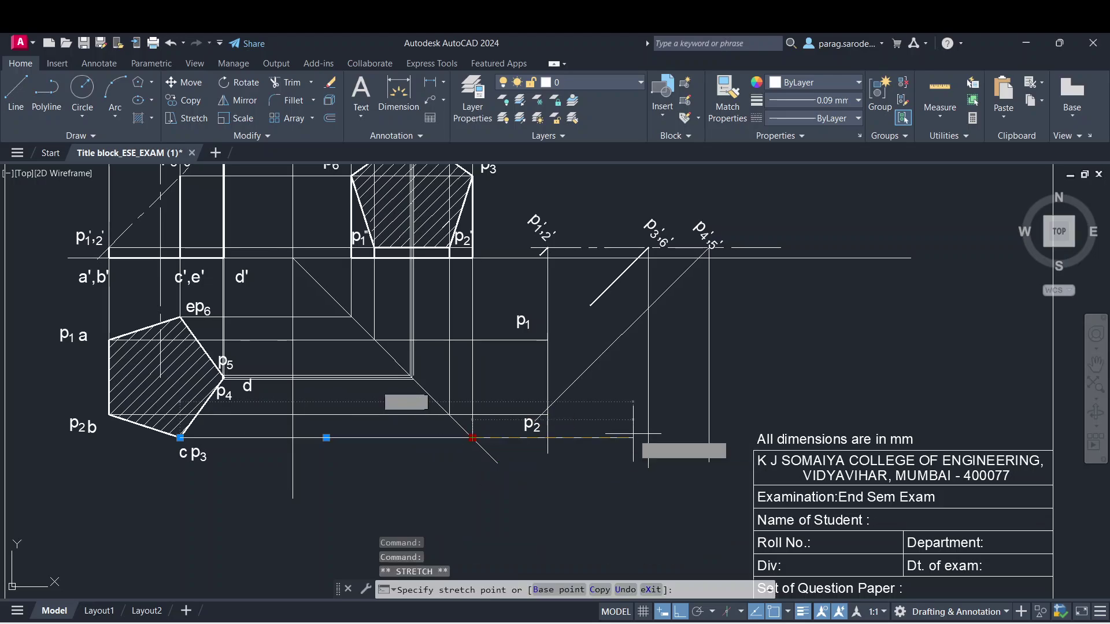
{"action": "key", "text": "Escape"}
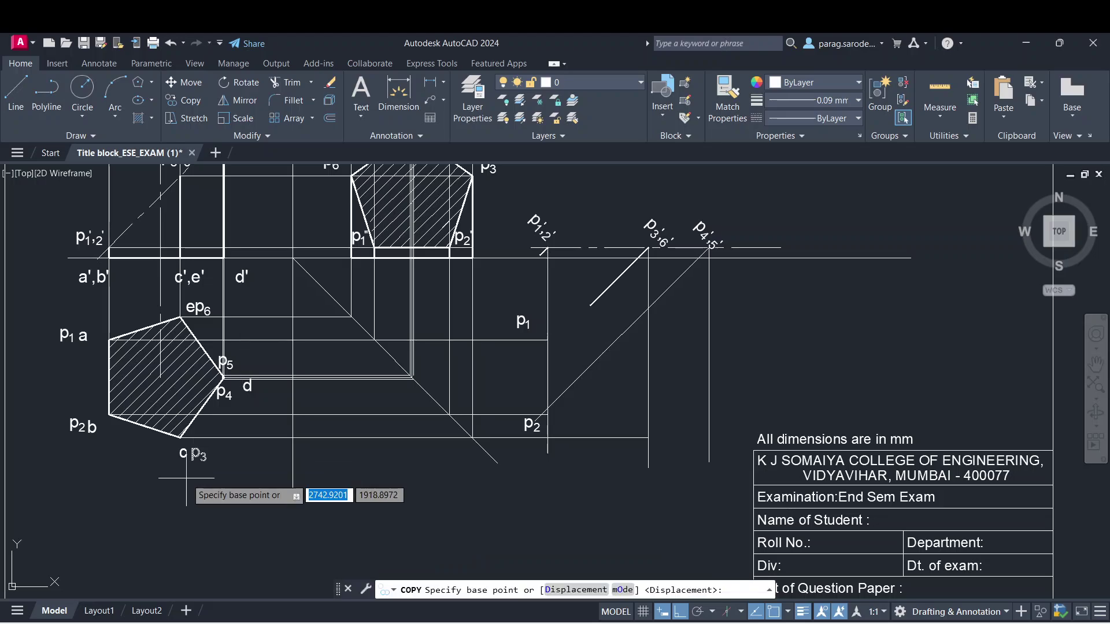
- Copy the p3 label from the top view to just below the end of the extended p3 projector
{"action": "left_click", "coordinate": [195, 461]}
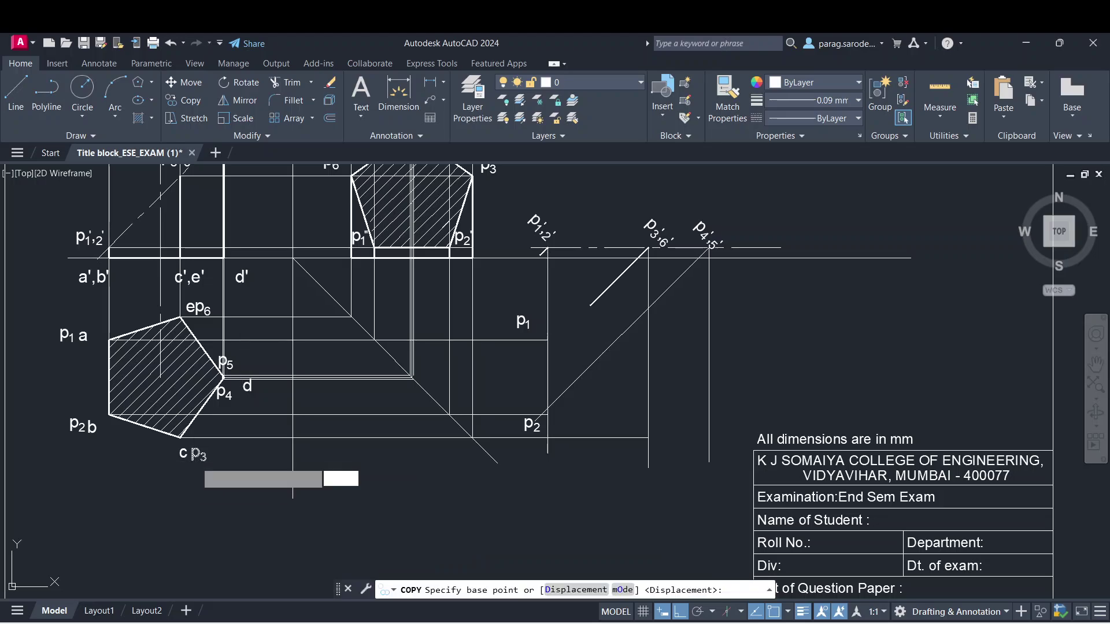
{"action": "left_click", "coordinate": [630, 462]}
{"action": "key", "text": "Escape"}
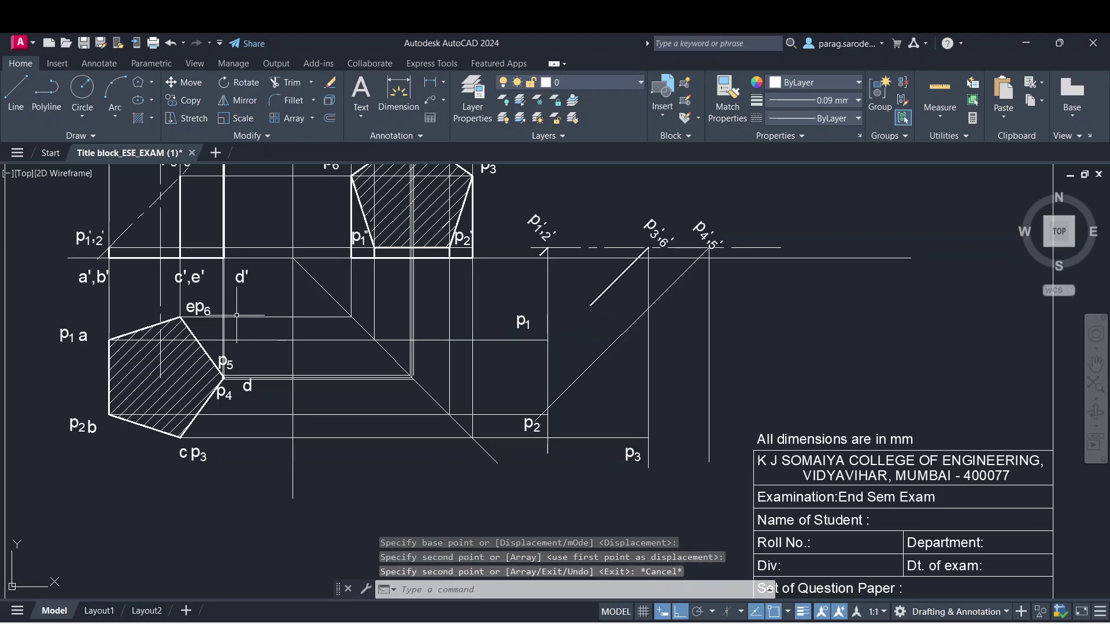
- Extend the horizontal projector from p6 in the top view to meet the vertical projector below p3',6'
{"action": "left_click", "coordinate": [240, 317]}
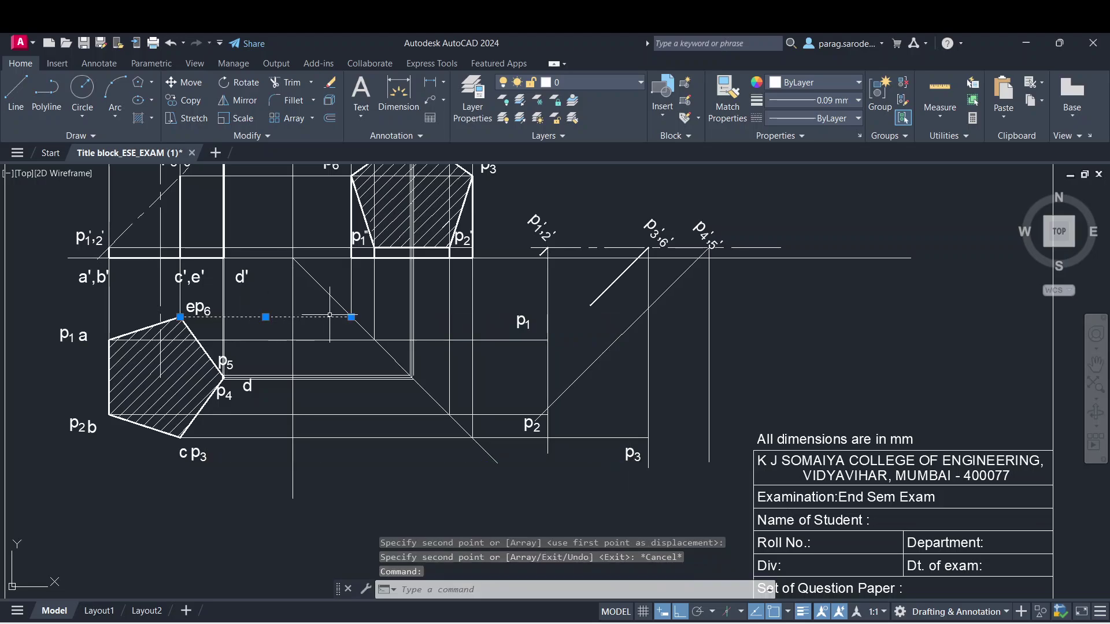
{"action": "left_click", "coordinate": [351, 317]}
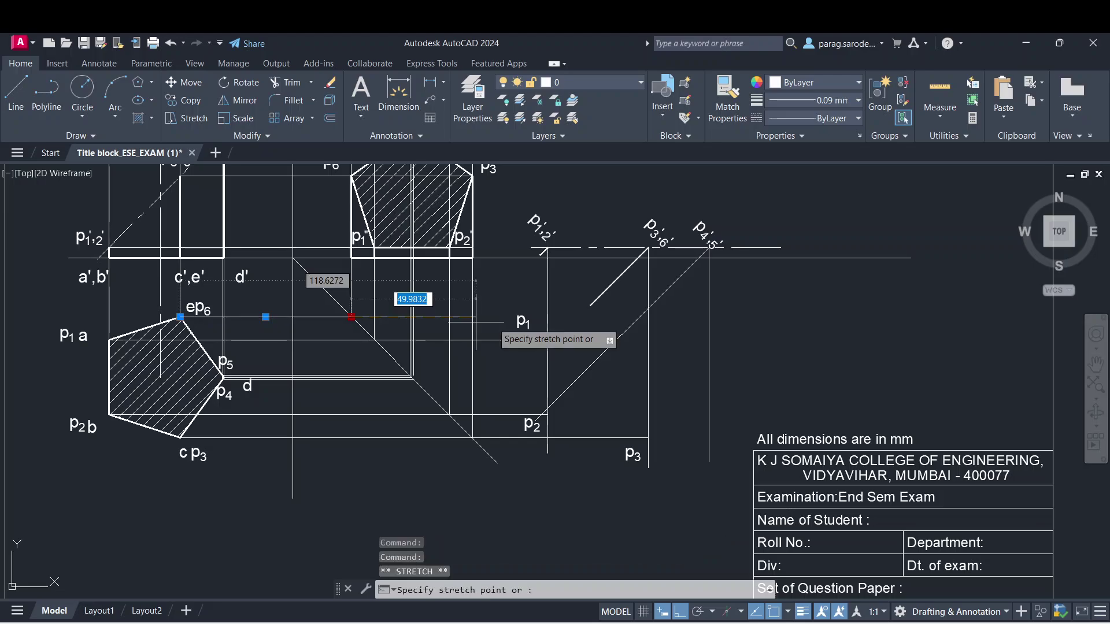
{"action": "scroll", "coordinate": [674, 315], "scroll_direction": "down", "scroll_amount": 2}
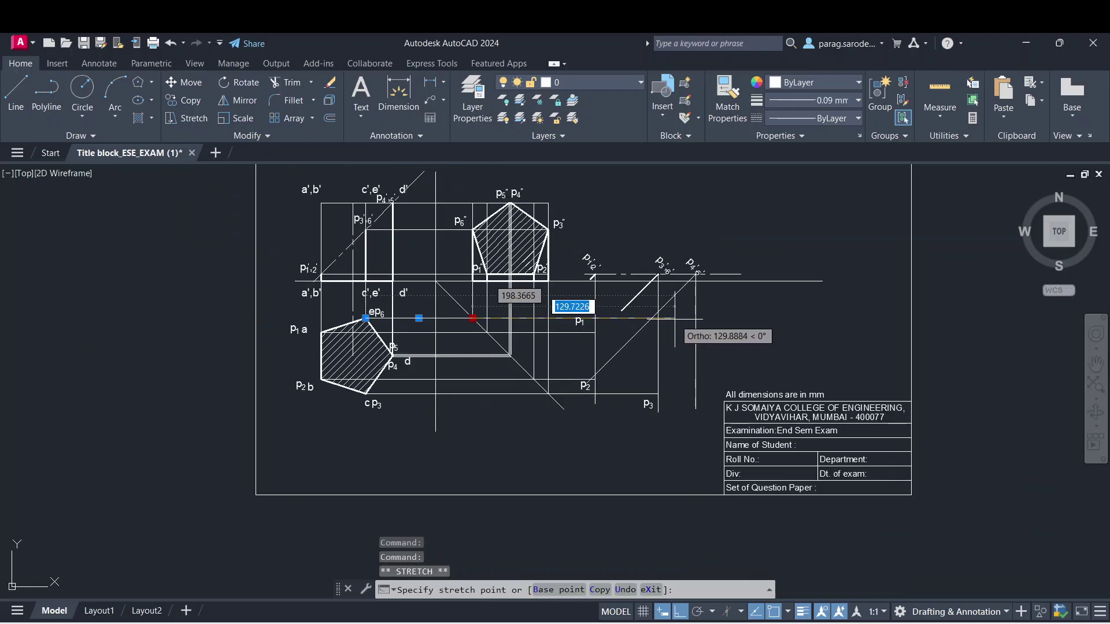
{"action": "scroll", "coordinate": [665, 318], "scroll_direction": "up", "scroll_amount": 7}
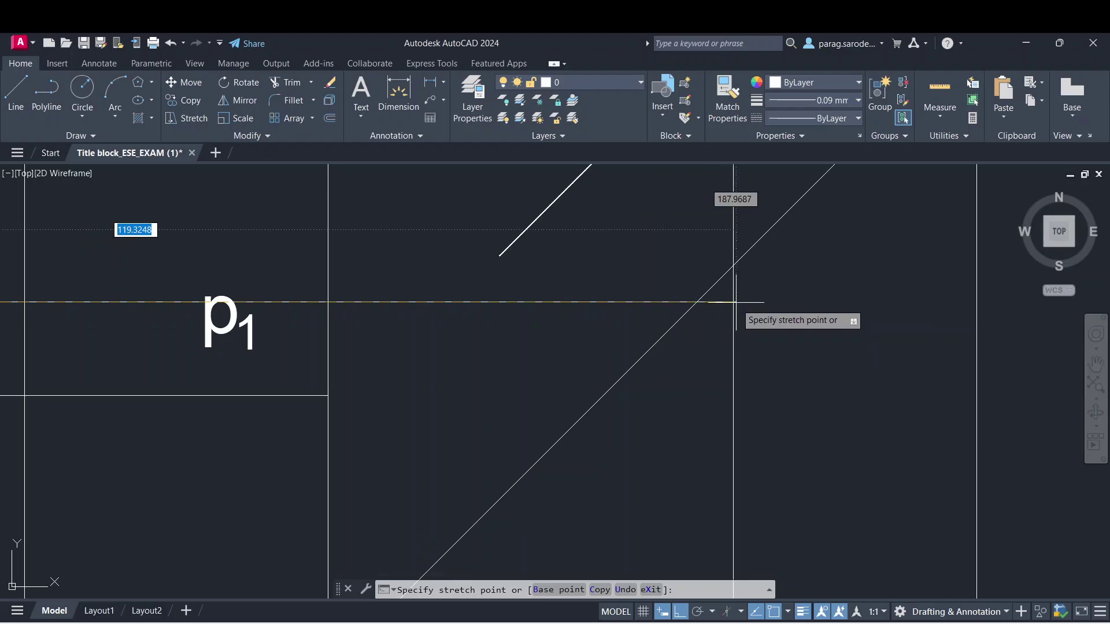
{"action": "left_click", "coordinate": [733, 302]}
{"action": "key", "text": "Escape"}
{"action": "scroll", "coordinate": [754, 327], "scroll_direction": "down", "scroll_amount": 5}
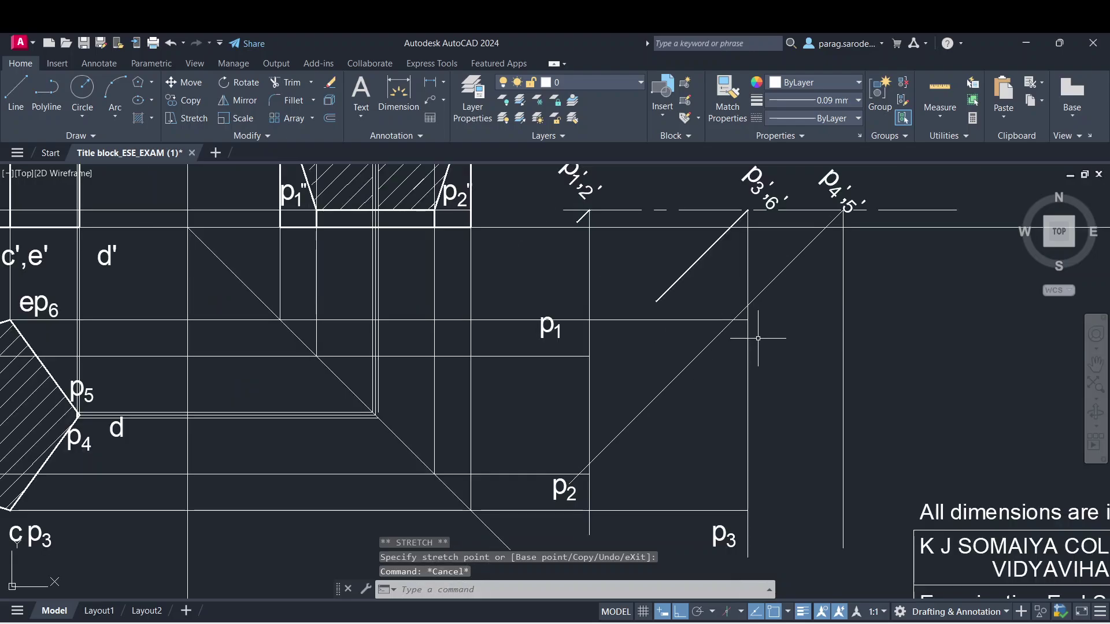
{"action": "left_click", "coordinate": [789, 613]}
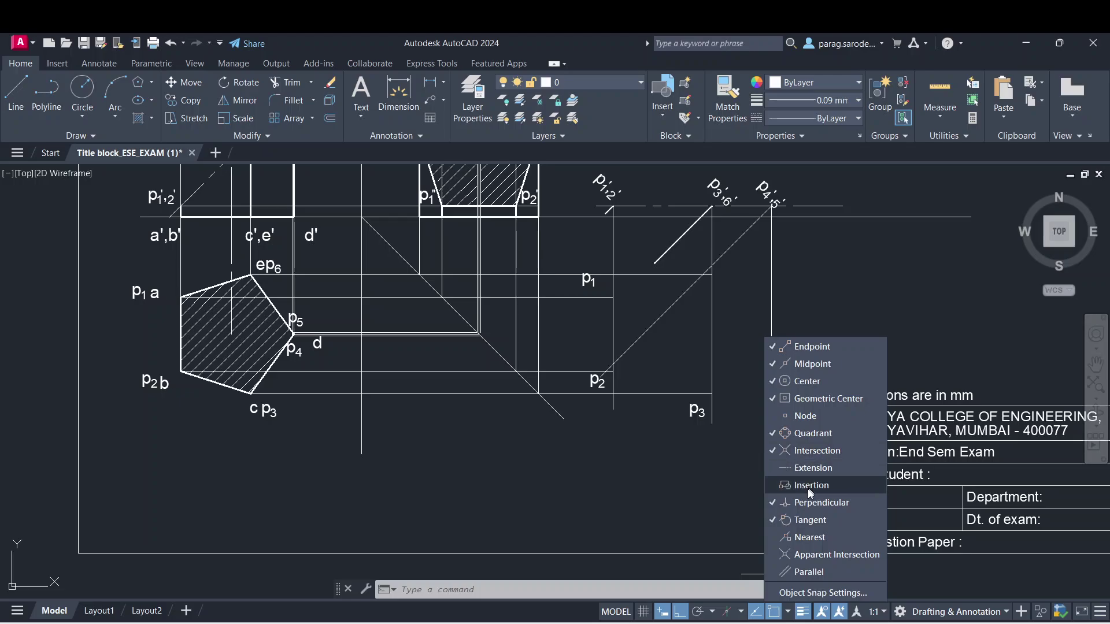
{"action": "left_click", "coordinate": [717, 483]}
- Copy the p6 label from the top view to beside the end of the extended p6 projector
{"action": "middle_click_drag", "start_coordinate": [710, 451], "coordinate": [708, 504]}
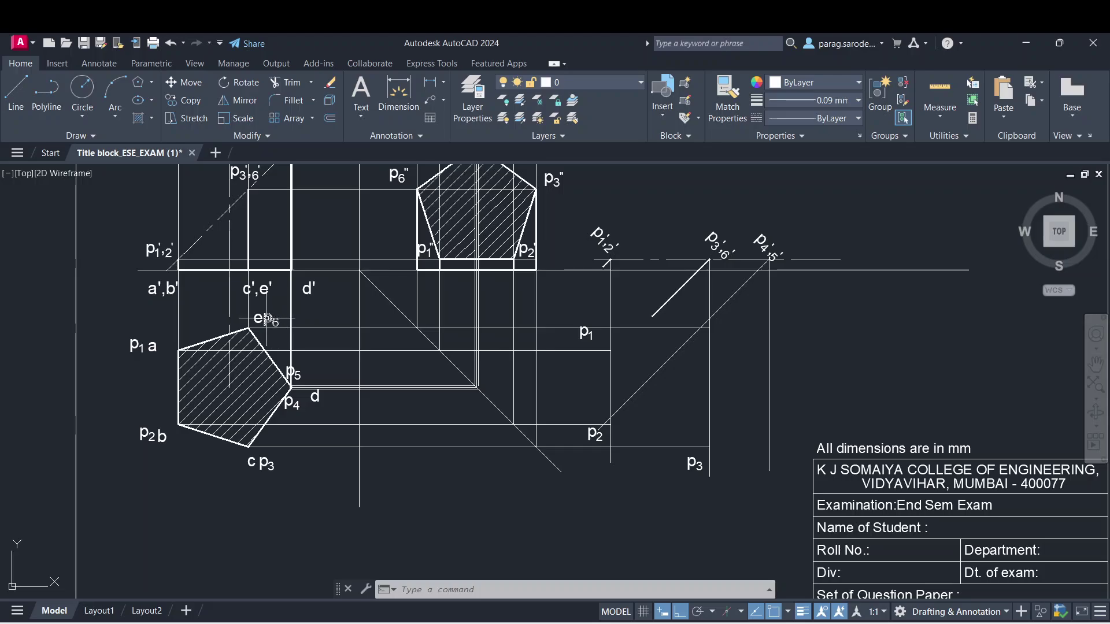
{"action": "left_click", "coordinate": [187, 102]}
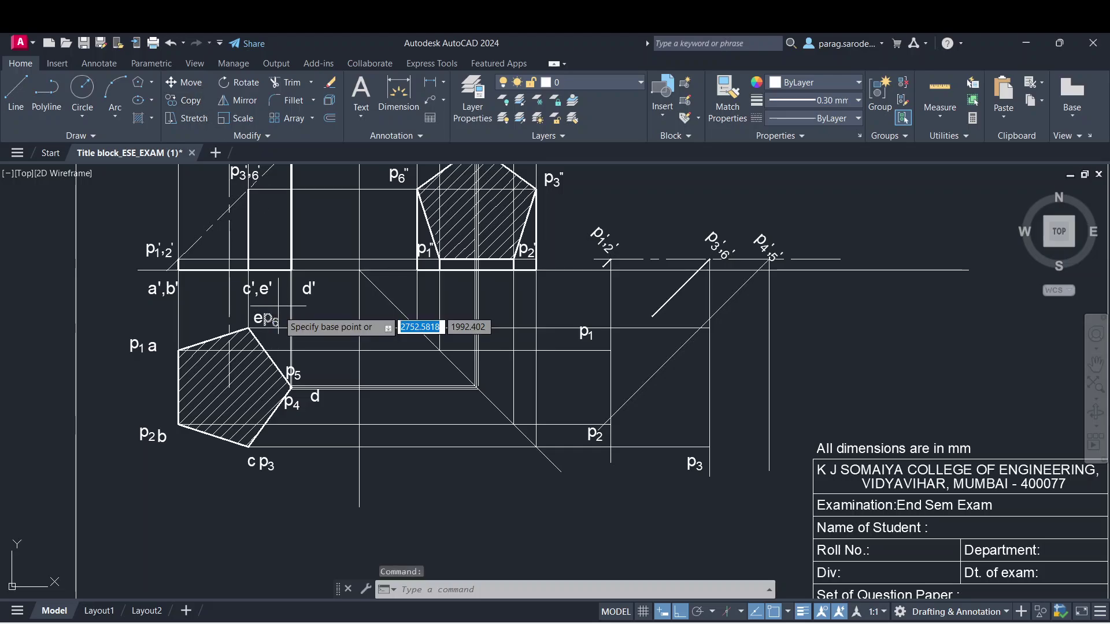
{"action": "left_click", "coordinate": [248, 306]}
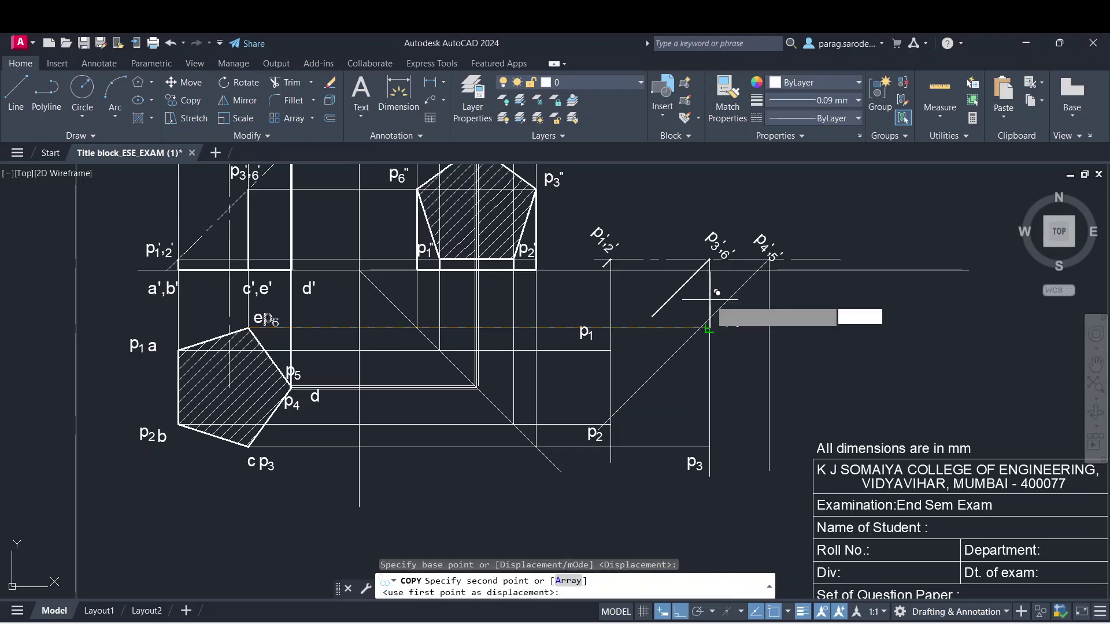
{"action": "scroll", "coordinate": [711, 327], "scroll_direction": "up", "scroll_amount": 2}
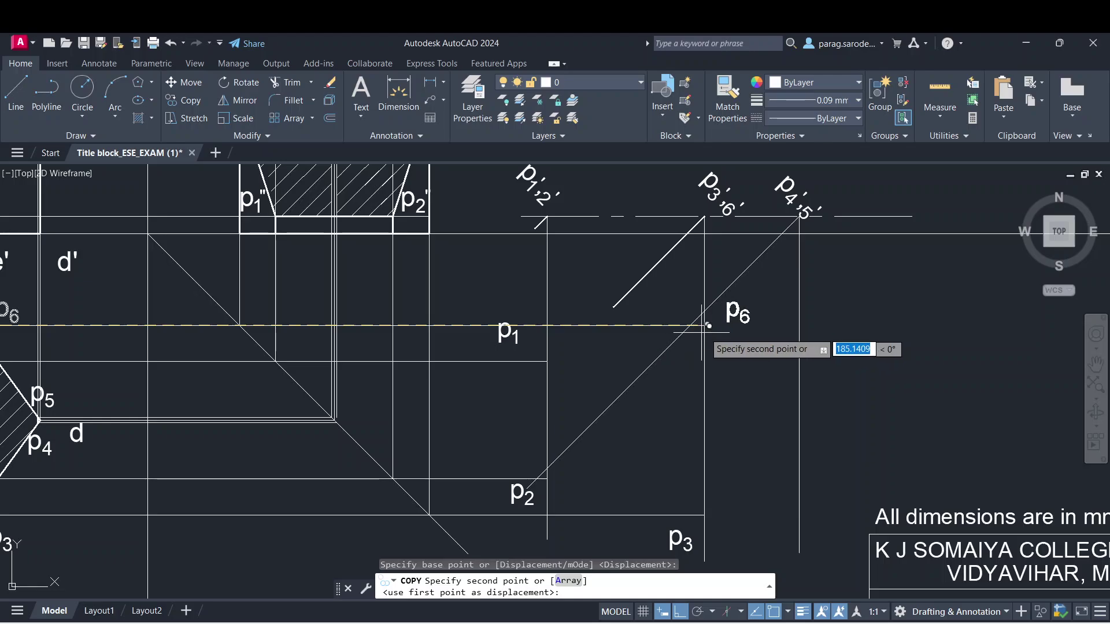
{"action": "left_click", "coordinate": [711, 330]}
{"action": "key", "text": "Escape"}
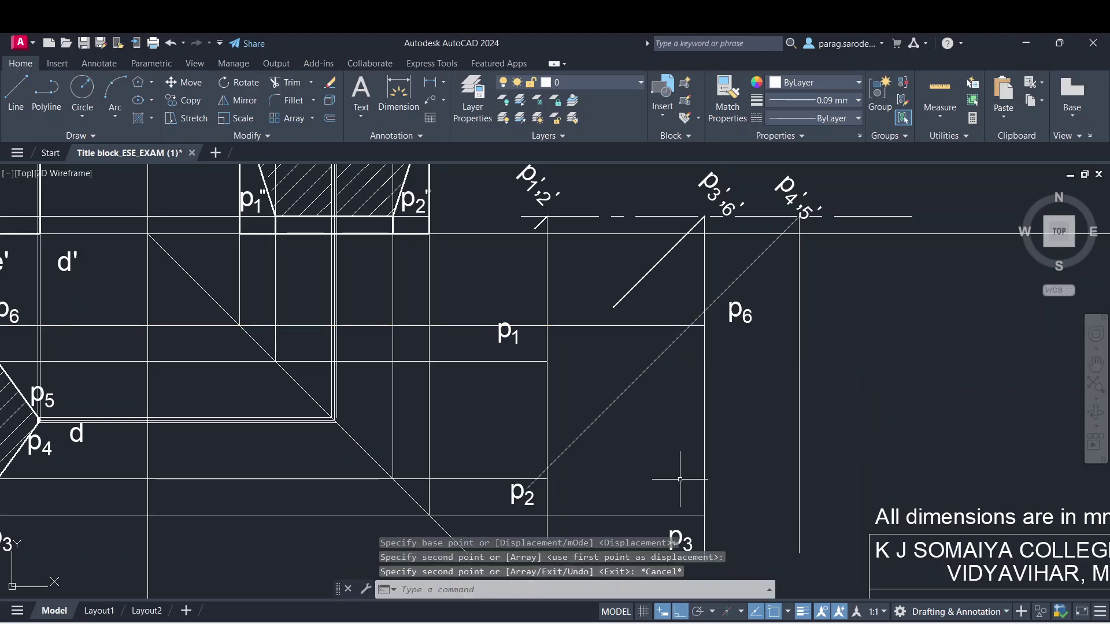
- Extend the lowest of the three close horizontal projectors, from p4 in the top view, to the vertical projector below p4',5'
{"action": "middle_click_drag", "start_coordinate": [535, 476], "coordinate": [640, 445]}
{"action": "scroll", "coordinate": [248, 434], "scroll_direction": "up", "scroll_amount": 2}
{"action": "scroll", "coordinate": [240, 426], "scroll_direction": "down", "scroll_amount": 2}
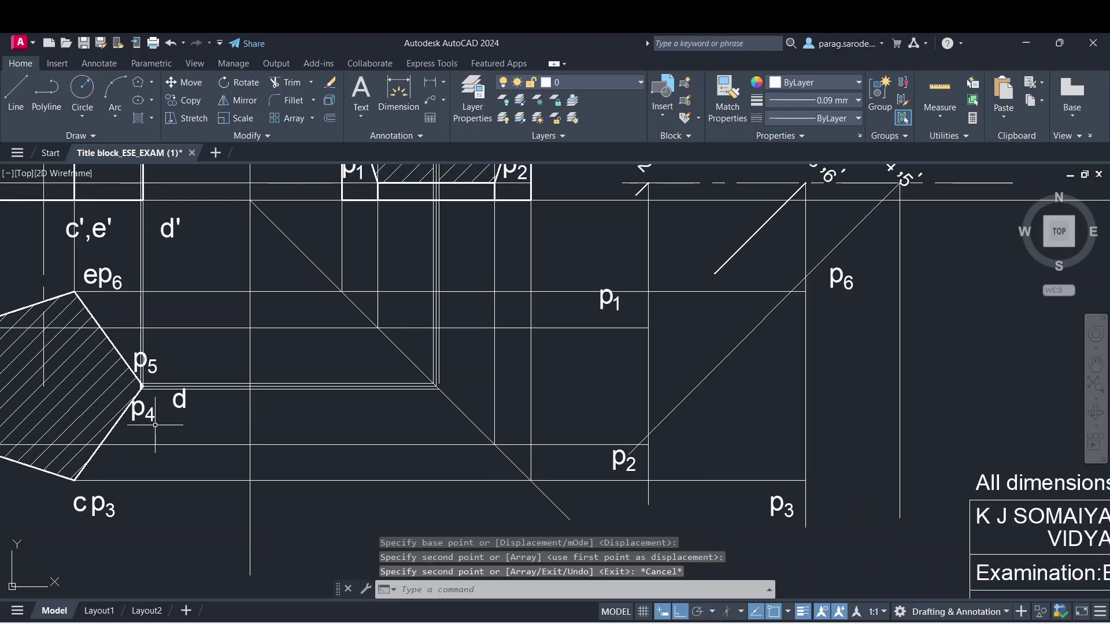
{"action": "scroll", "coordinate": [276, 400], "scroll_direction": "up", "scroll_amount": 4}
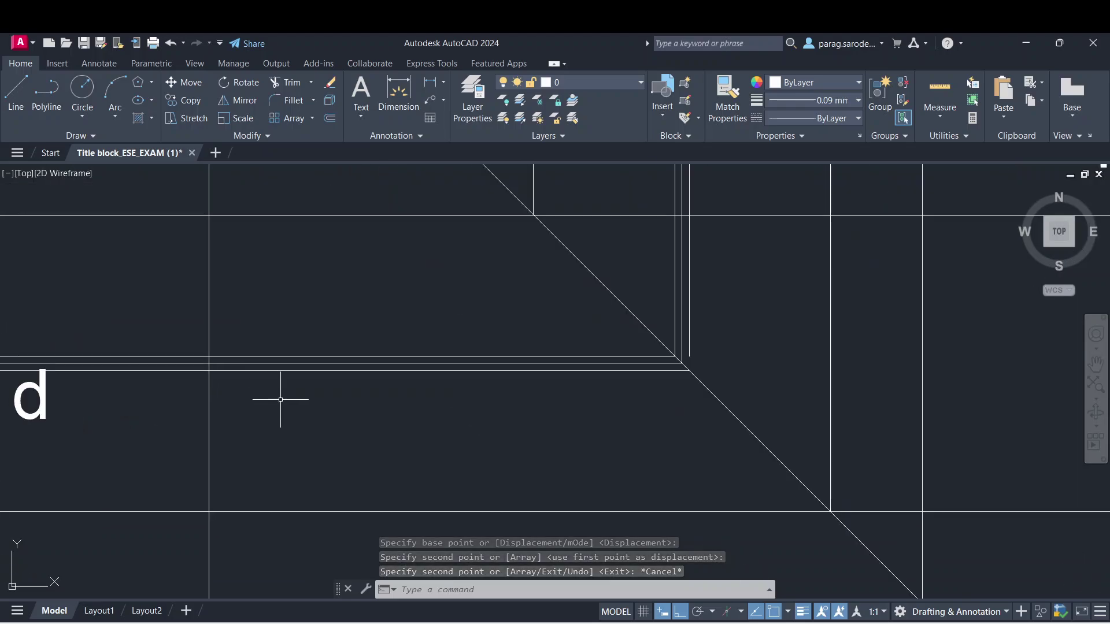
{"action": "left_click", "coordinate": [338, 370]}
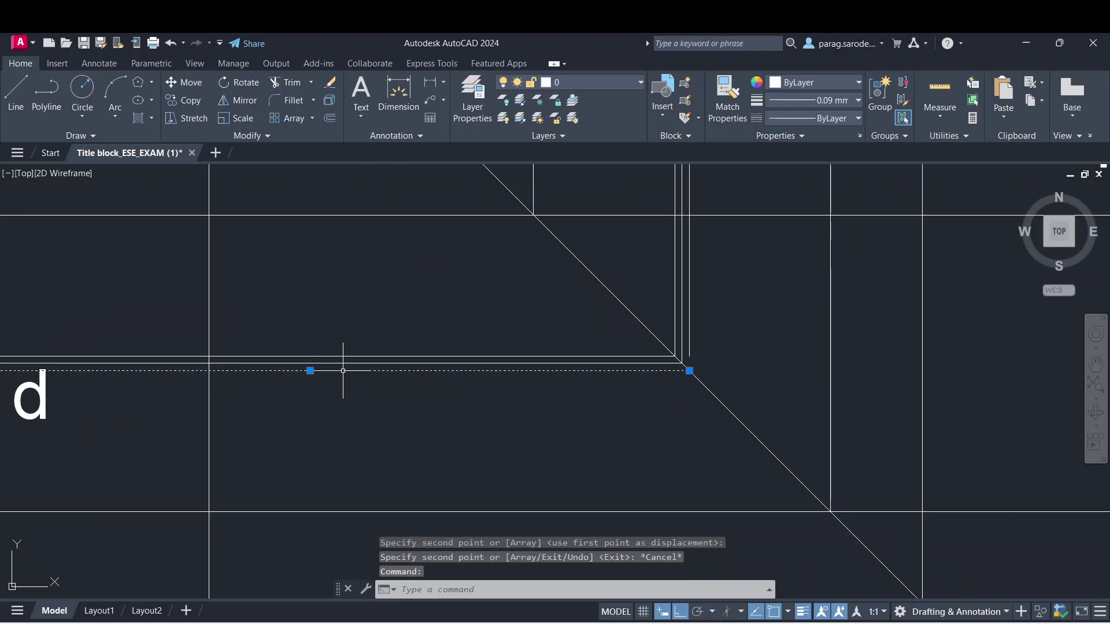
{"action": "left_click", "coordinate": [690, 370]}
{"action": "middle_click_drag", "start_coordinate": [941, 371], "coordinate": [164, 436]}
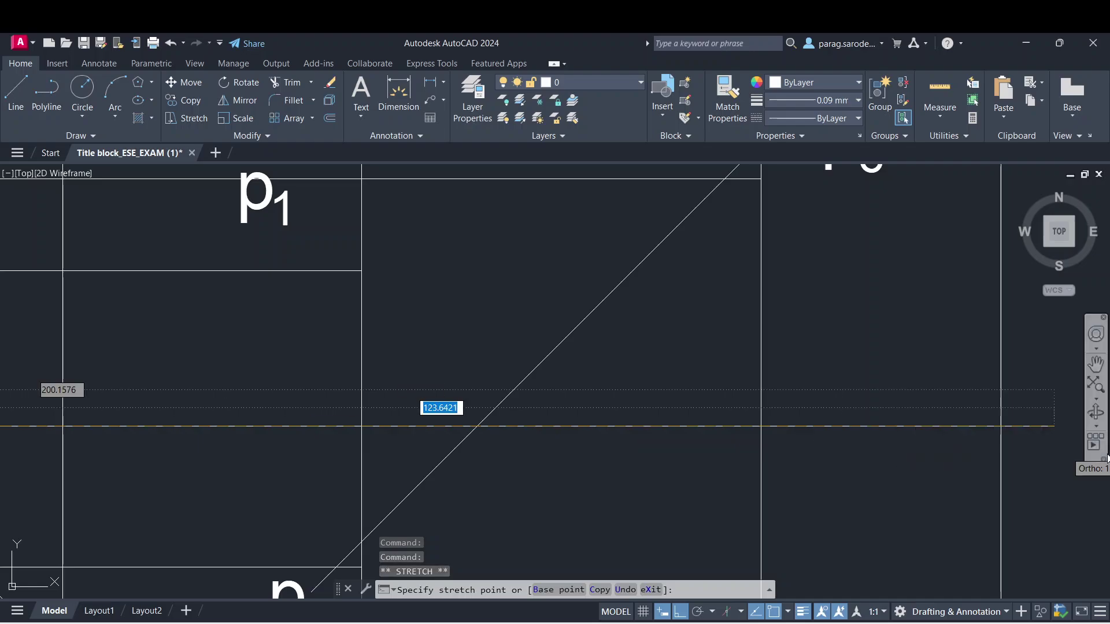
{"action": "middle_click_drag", "start_coordinate": [1056, 448], "coordinate": [852, 483]}
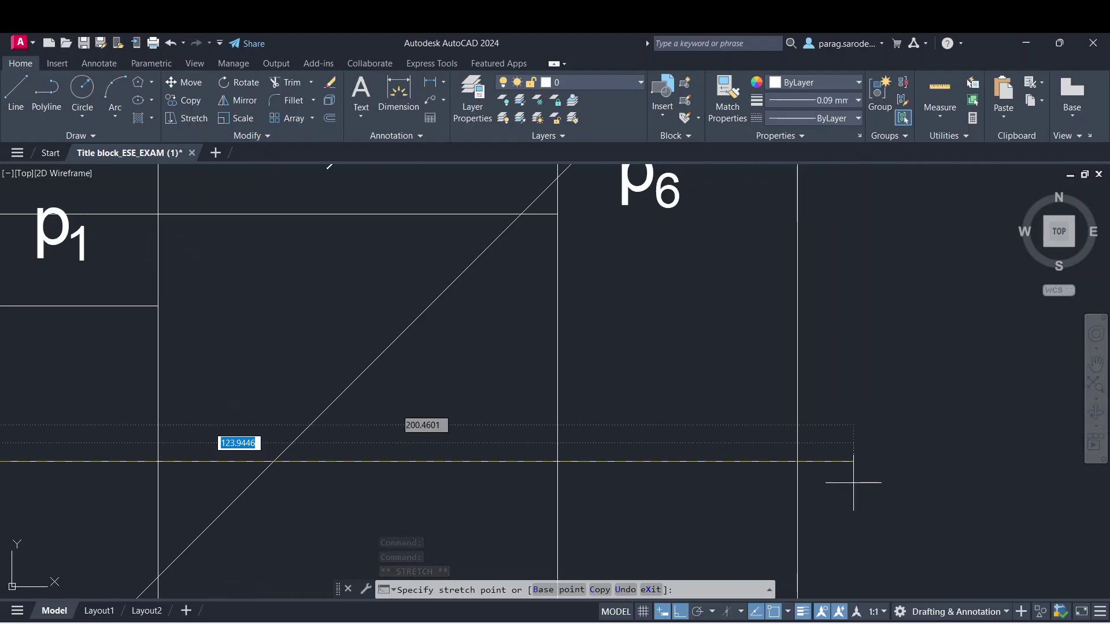
{"action": "scroll", "coordinate": [734, 468], "scroll_direction": "down", "scroll_amount": 6}
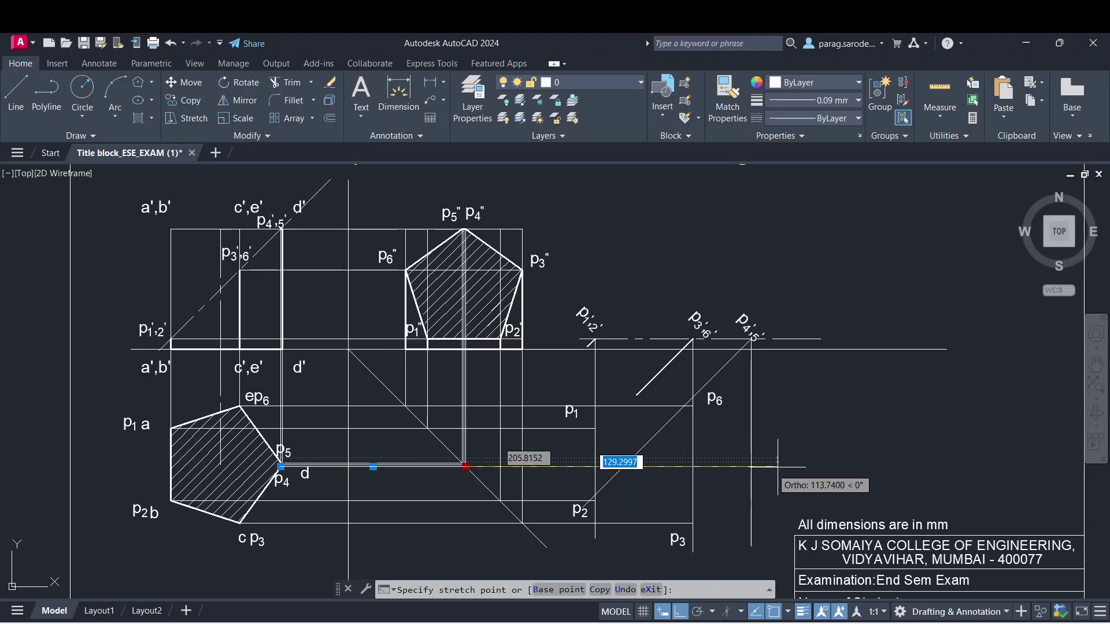
{"action": "scroll", "coordinate": [775, 467], "scroll_direction": "up", "scroll_amount": 2}
{"action": "scroll", "coordinate": [780, 467], "scroll_direction": "up", "scroll_amount": 2}
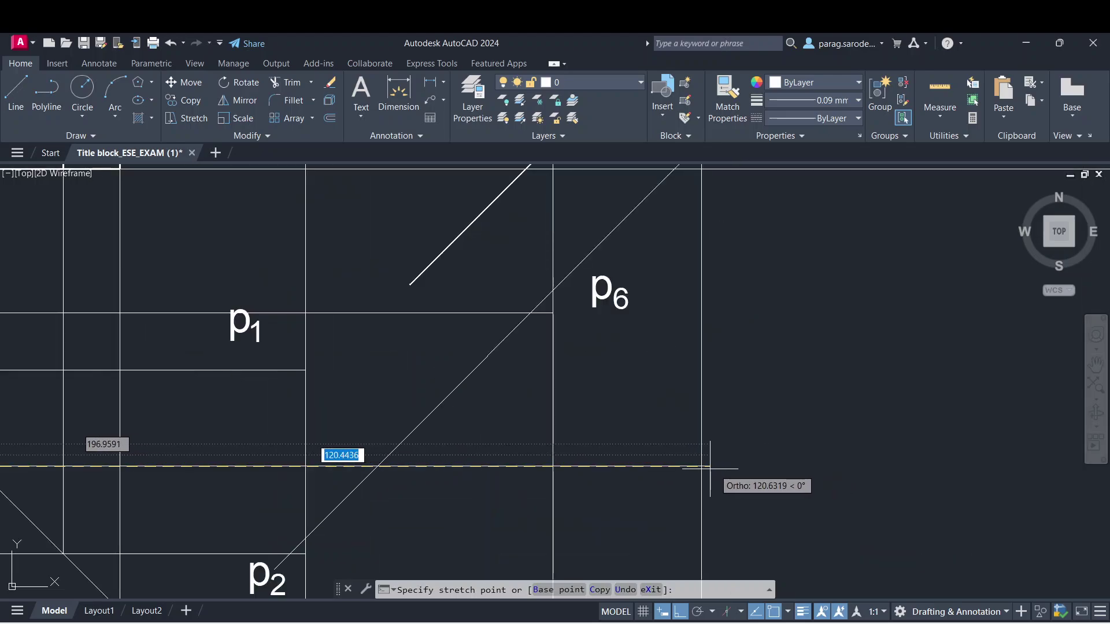
{"action": "key", "text": "Escape"}
{"action": "scroll", "coordinate": [746, 461], "scroll_direction": "down", "scroll_amount": 2}
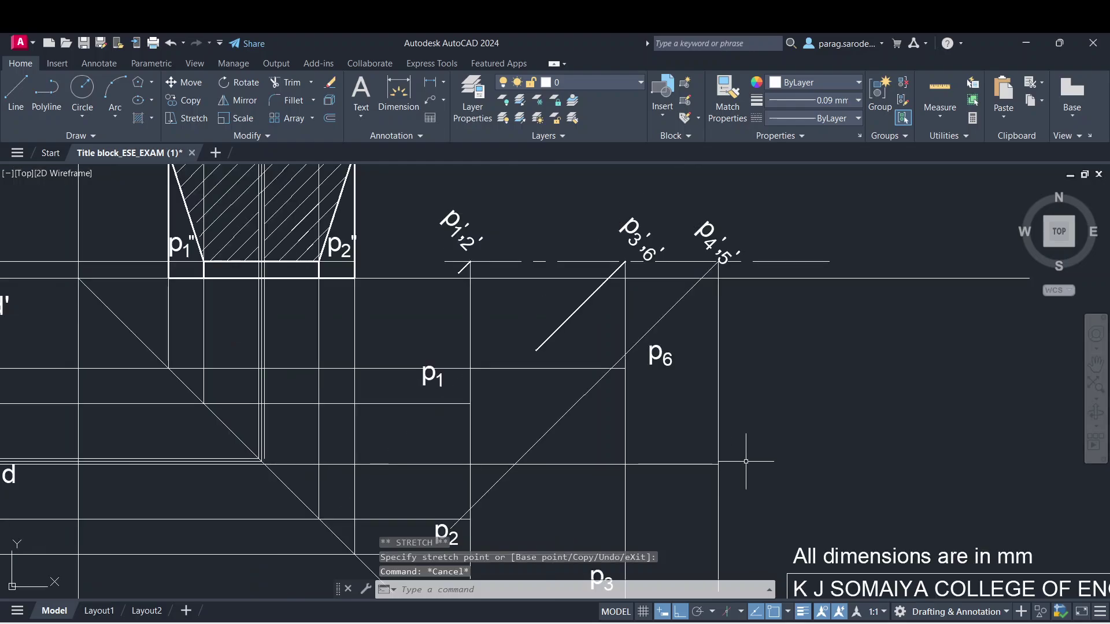
- Extend the uppermost of the close horizontal projectors, from p5 in the top view, to the vertical projector below p4',5'
{"action": "middle_click_drag", "start_coordinate": [421, 471], "coordinate": [576, 451]}
{"action": "scroll", "coordinate": [339, 444], "scroll_direction": "up", "scroll_amount": 2}
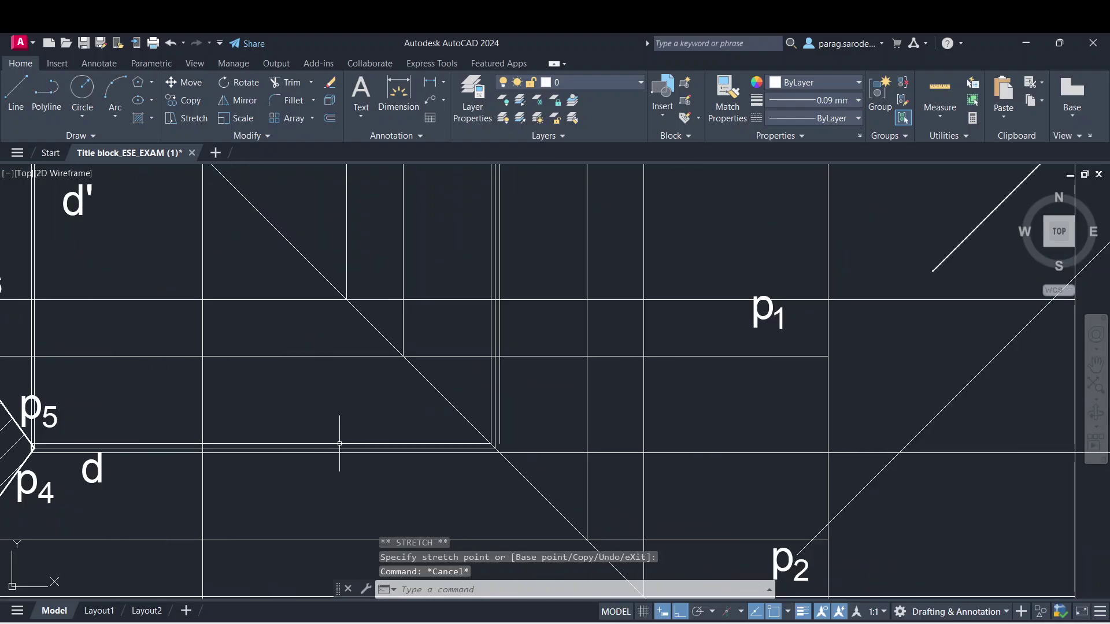
{"action": "left_click", "coordinate": [370, 443]}
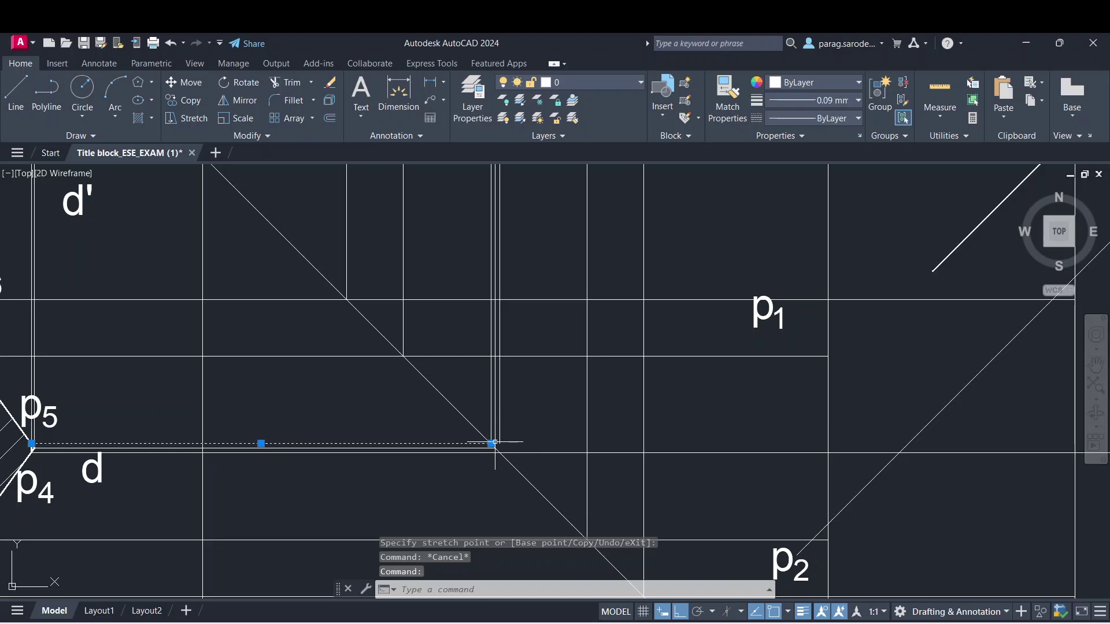
{"action": "left_click", "coordinate": [492, 443]}
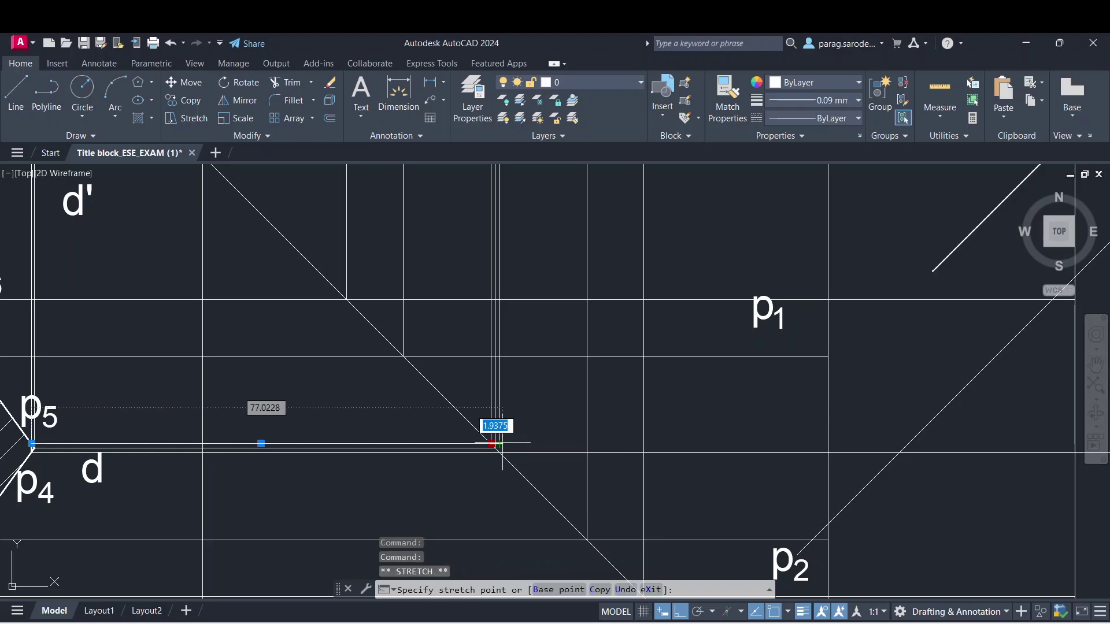
{"action": "middle_click_drag", "start_coordinate": [1017, 426], "coordinate": [208, 425]}
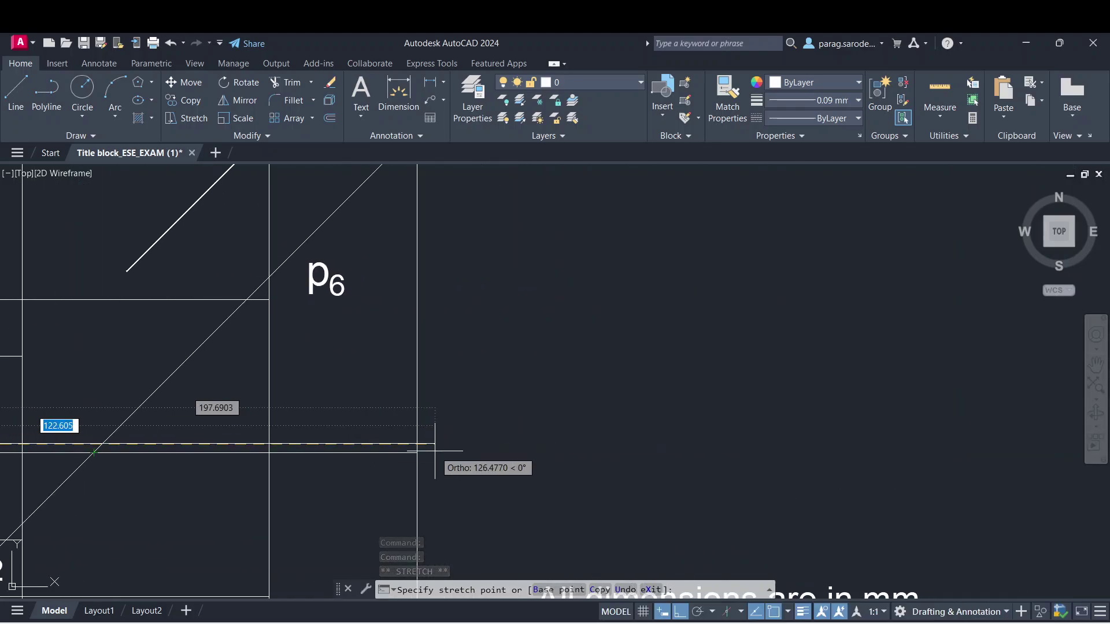
{"action": "key", "text": "Escape"}
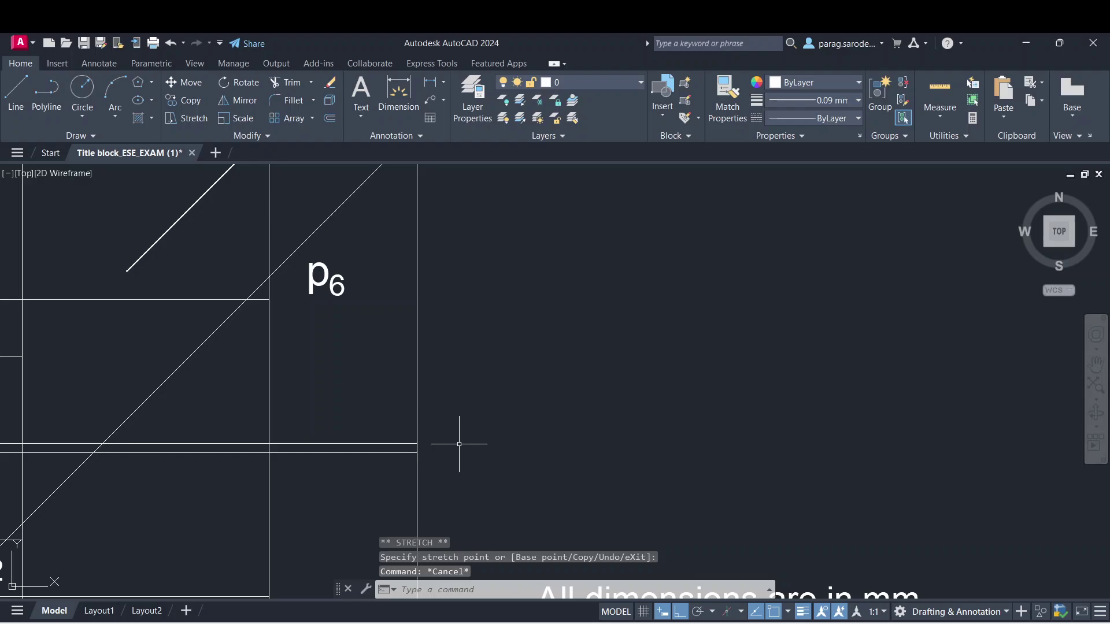
- Copy the p5 and p4 labels together from the top view to beside the ends of their extended projectors
{"action": "scroll", "coordinate": [460, 444], "scroll_direction": "down", "scroll_amount": 2}
{"action": "middle_click_drag", "start_coordinate": [461, 443], "coordinate": [715, 390]}
{"action": "middle_click_drag", "start_coordinate": [196, 415], "coordinate": [545, 409]}
{"action": "left_click", "coordinate": [289, 360]}
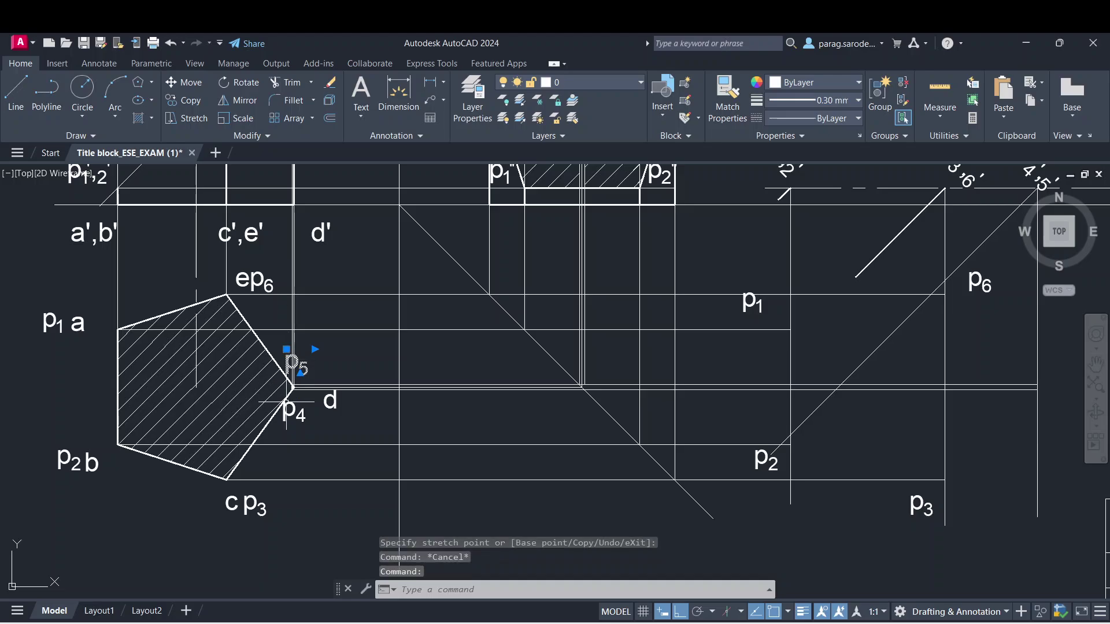
{"action": "left_click", "coordinate": [286, 410]}
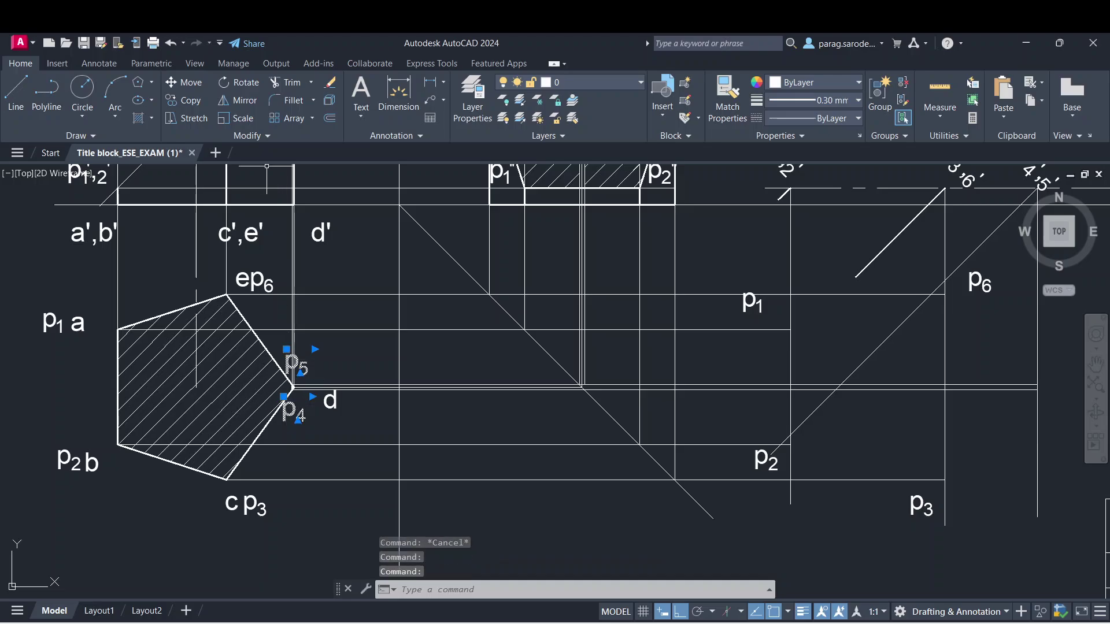
{"action": "left_click", "coordinate": [181, 101]}
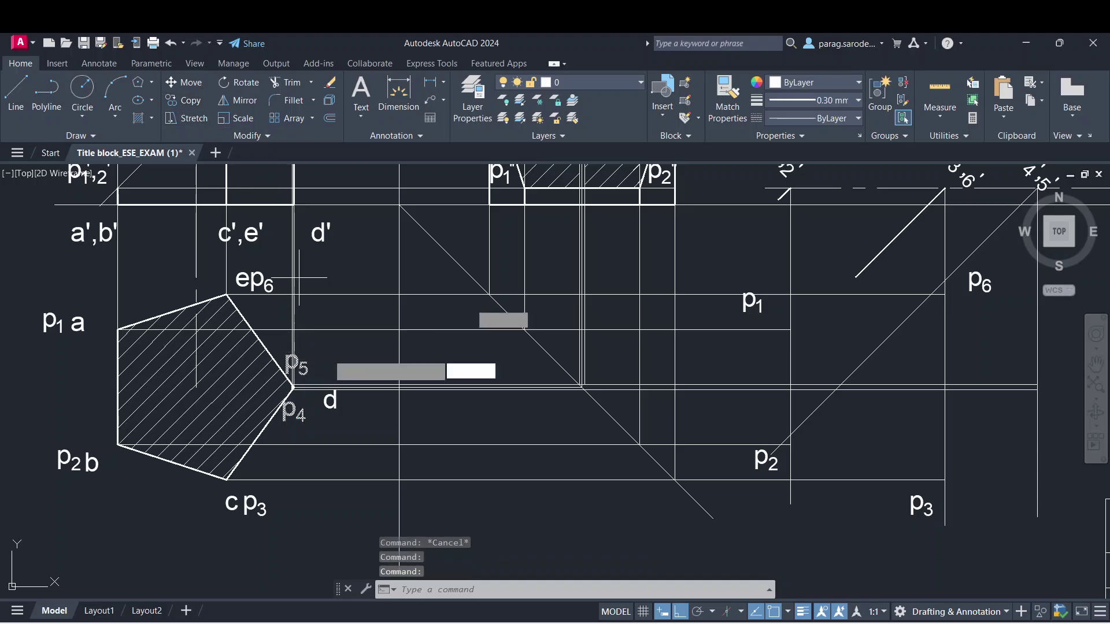
{"action": "left_click", "coordinate": [294, 387]}
{"action": "middle_click_drag", "start_coordinate": [607, 369], "coordinate": [211, 401]}
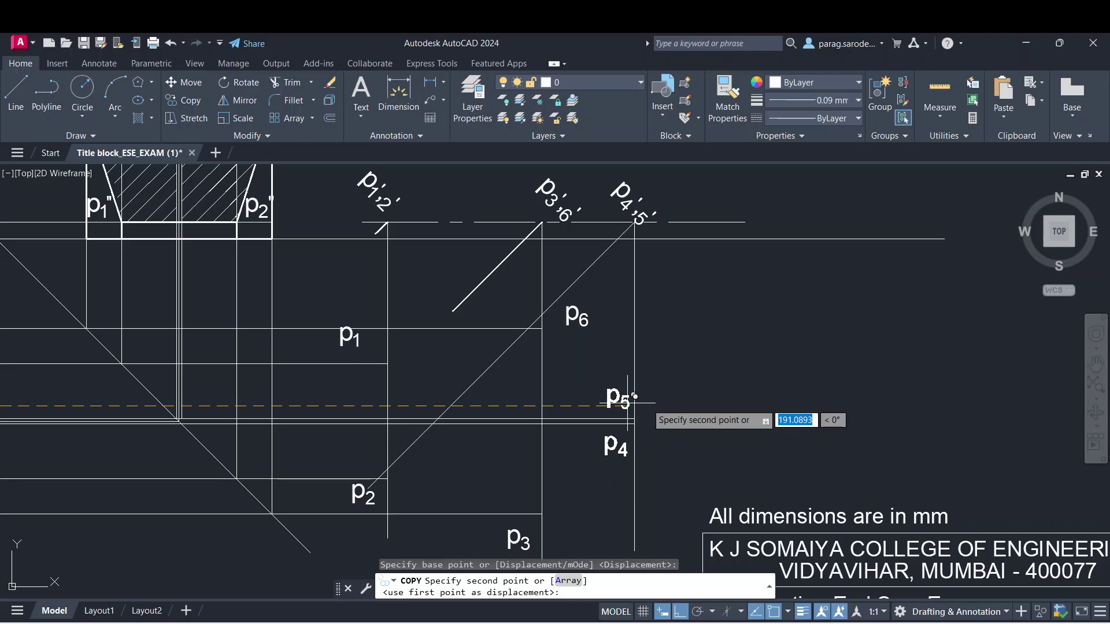
{"action": "left_click", "coordinate": [679, 405]}
{"action": "key", "text": "Escape"}
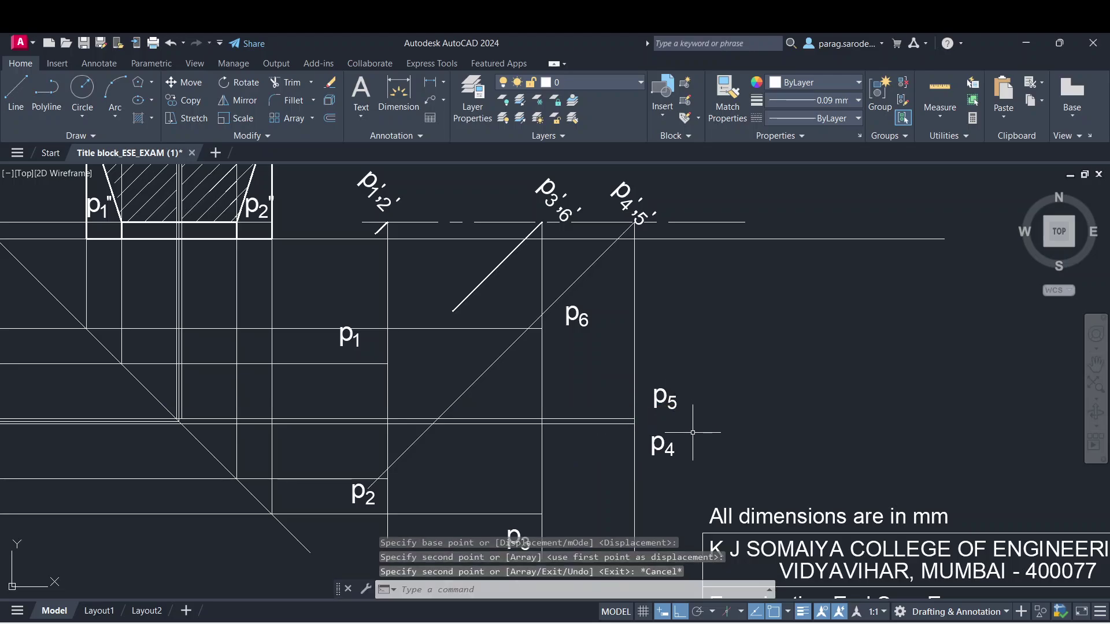
{"action": "middle_click_drag", "start_coordinate": [483, 445], "coordinate": [504, 408]}
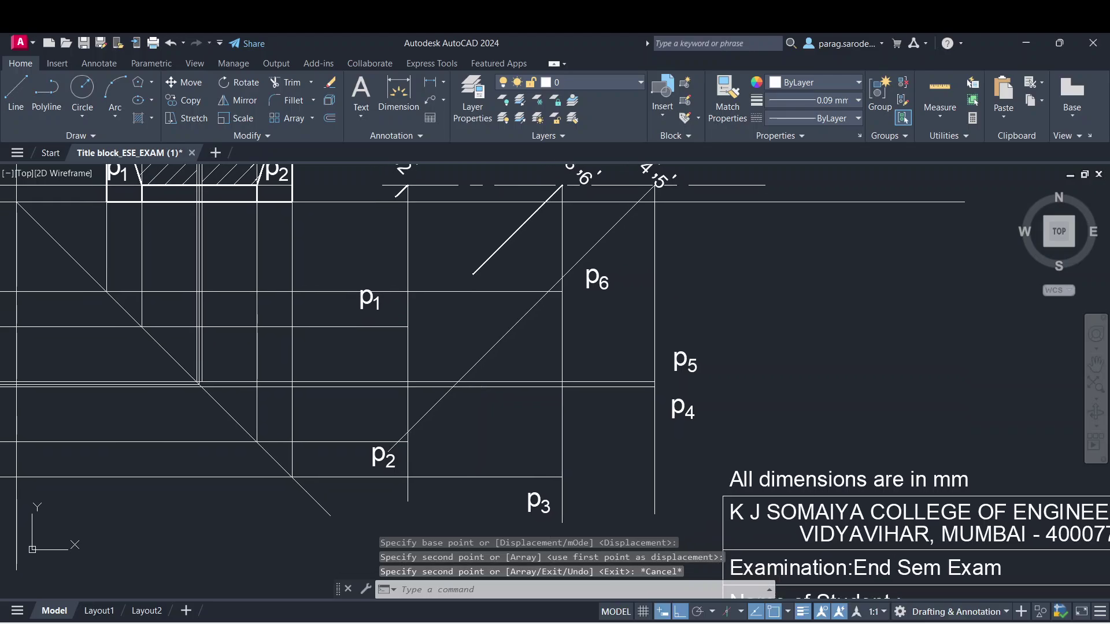
- Set the lineweight to 0.30 mm and outline the true shape from p1 through p2 to p3 at the projector intersections
{"action": "left_click", "coordinate": [797, 101]}
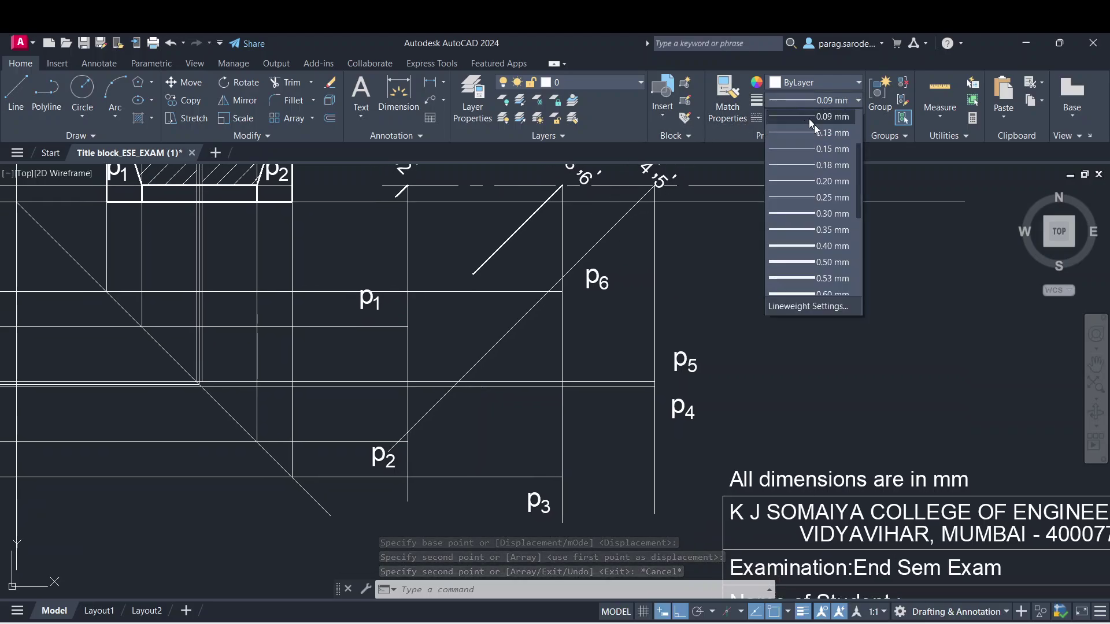
{"action": "left_click", "coordinate": [817, 214]}
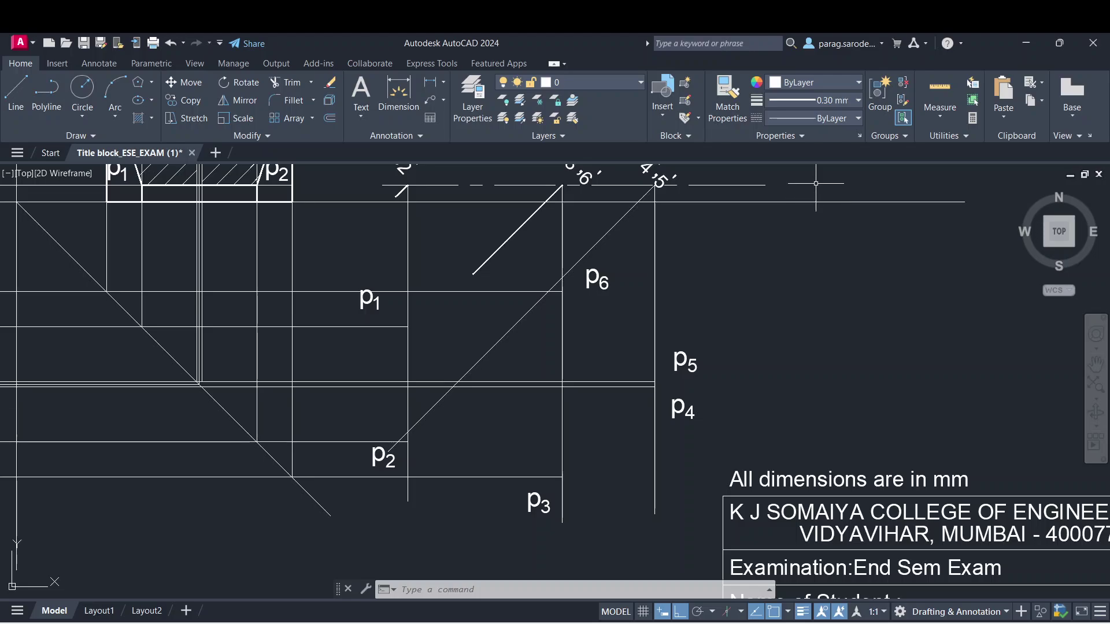
{"action": "left_click", "coordinate": [16, 92]}
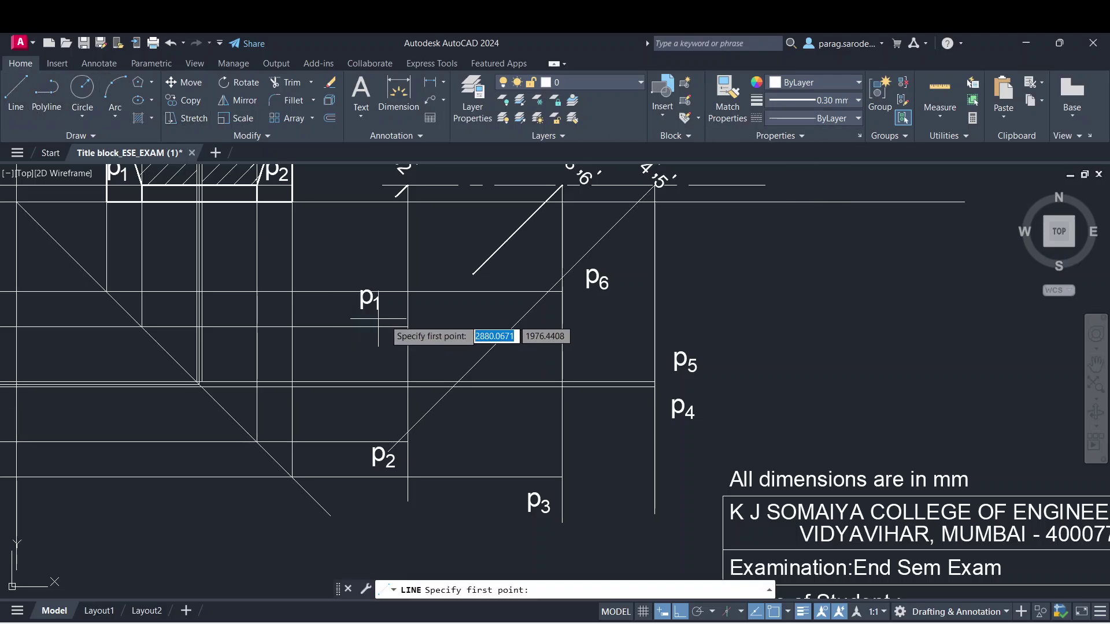
{"action": "left_click", "coordinate": [408, 326]}
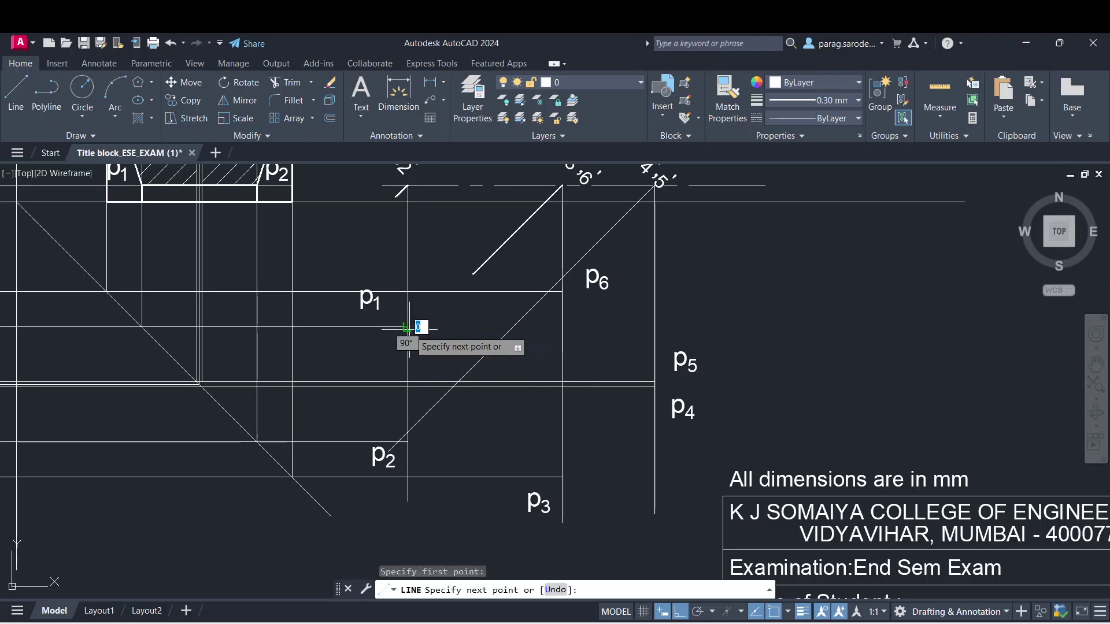
{"action": "left_click", "coordinate": [407, 442]}
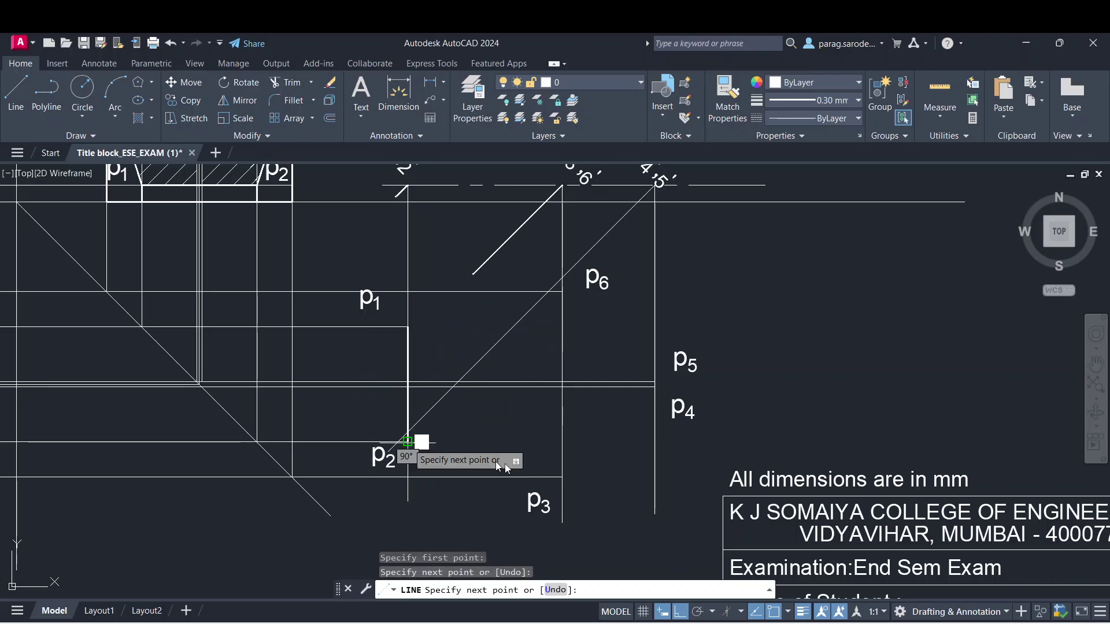
{"action": "left_click", "coordinate": [562, 477]}
- Continue the true-shape outline from p3 through p4, p5 and p6, closing it at p1
{"action": "scroll", "coordinate": [652, 383], "scroll_direction": "up", "scroll_amount": 4}
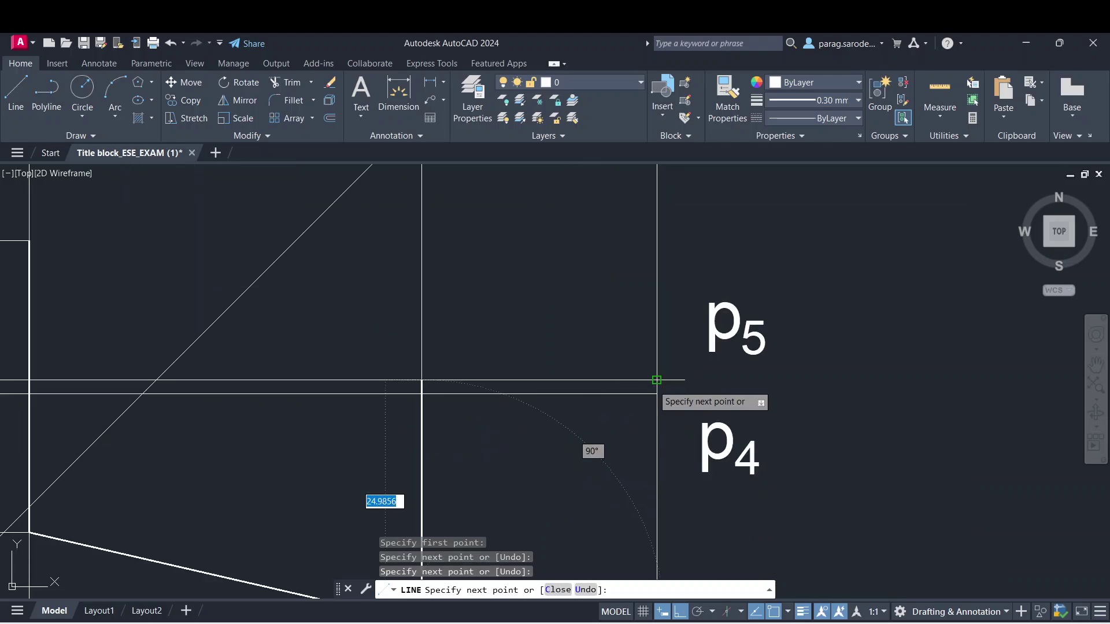
{"action": "left_click", "coordinate": [657, 393]}
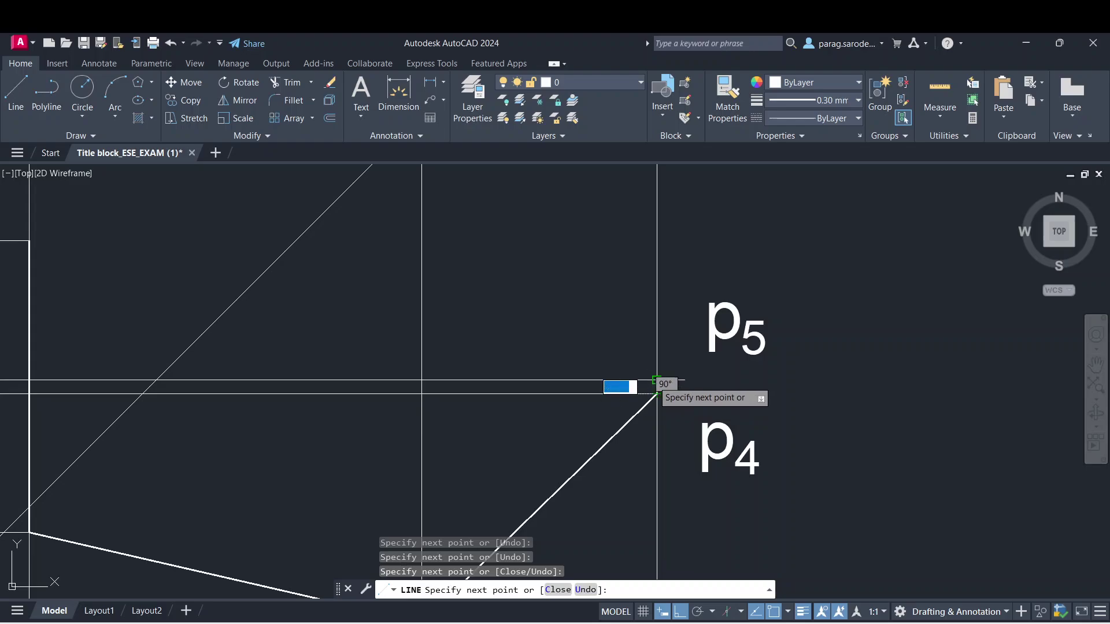
{"action": "left_click", "coordinate": [657, 379]}
{"action": "middle_click_drag", "start_coordinate": [471, 255], "coordinate": [532, 414]}
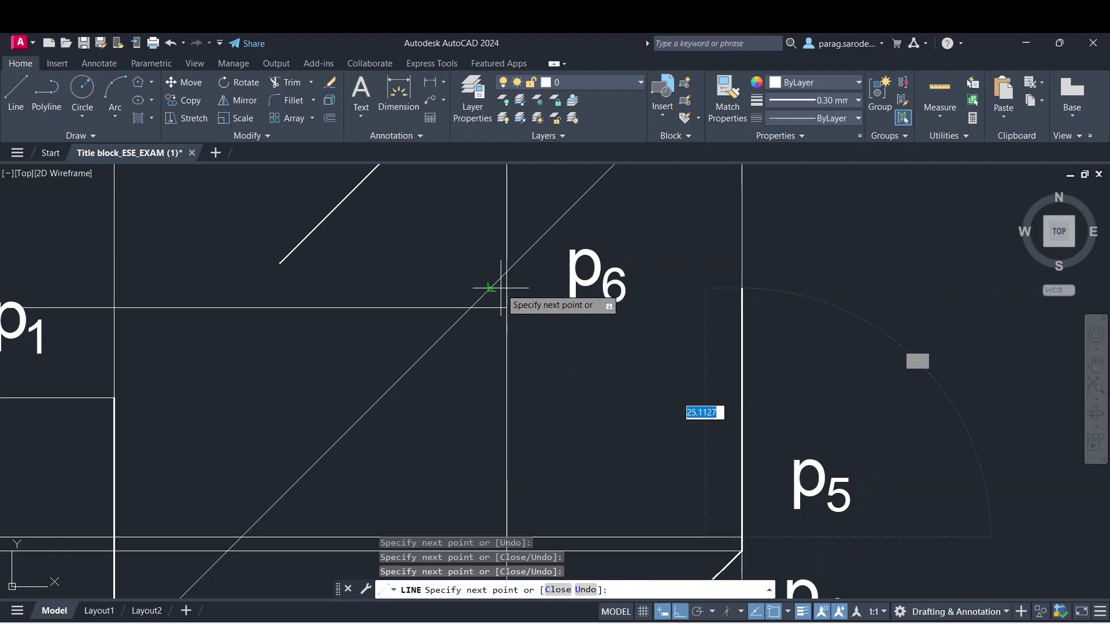
{"action": "left_click", "coordinate": [507, 308]}
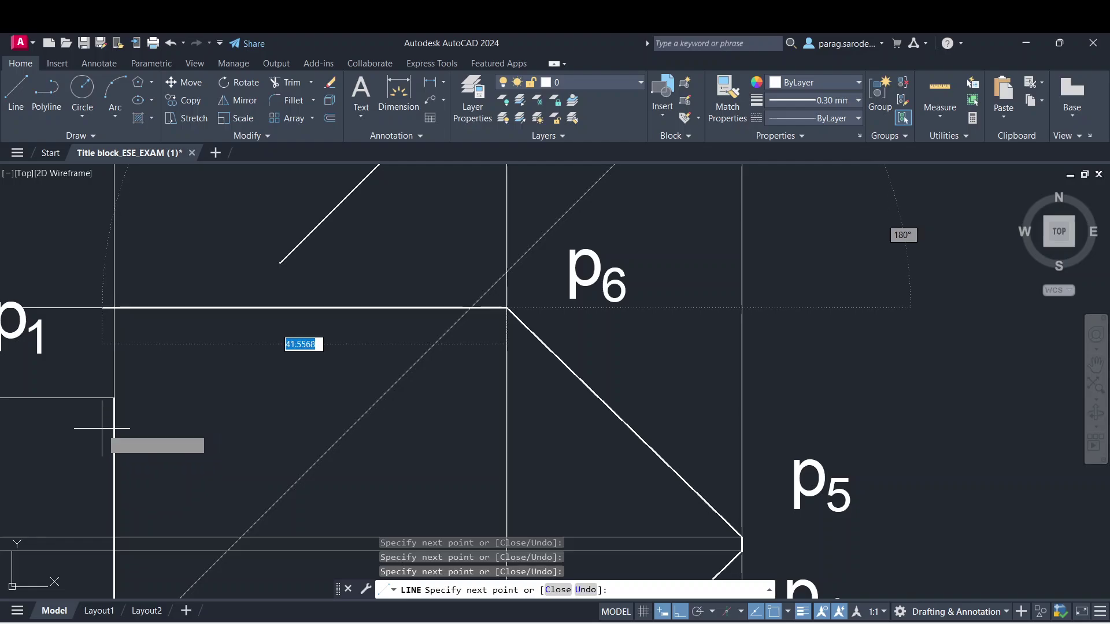
{"action": "left_click", "coordinate": [115, 398]}
{"action": "key", "text": "Escape"}
{"action": "scroll", "coordinate": [231, 439], "scroll_direction": "down", "scroll_amount": 4}
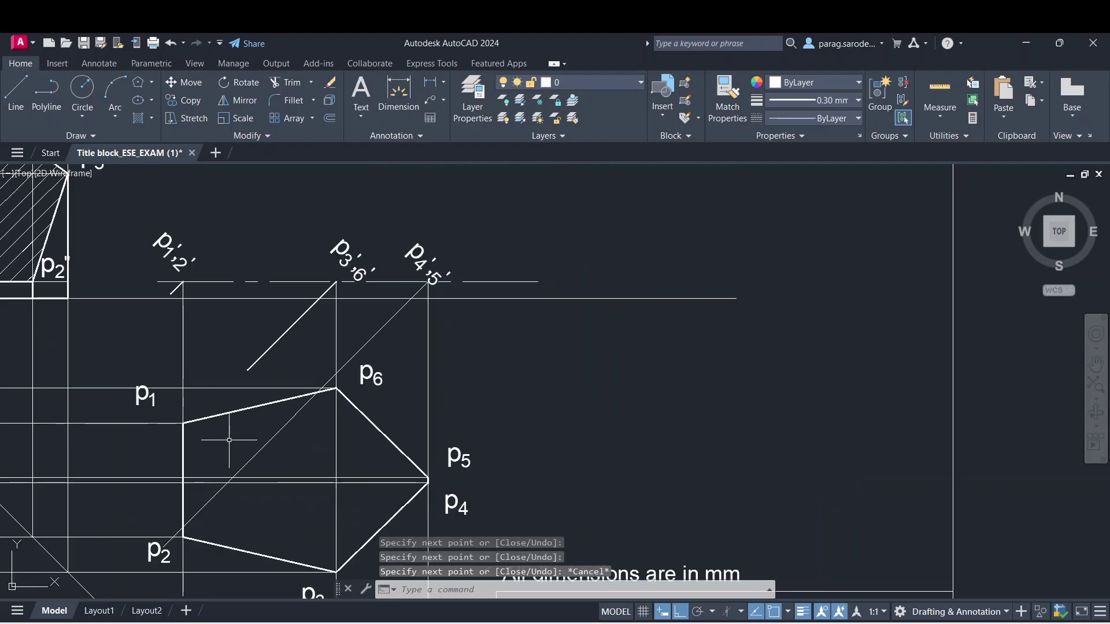
- Delete the three inclined construction lines running down from p1',2', p3',6' and p4',5' on the rotated section line
{"action": "middle_click_drag", "start_coordinate": [231, 439], "coordinate": [389, 367]}
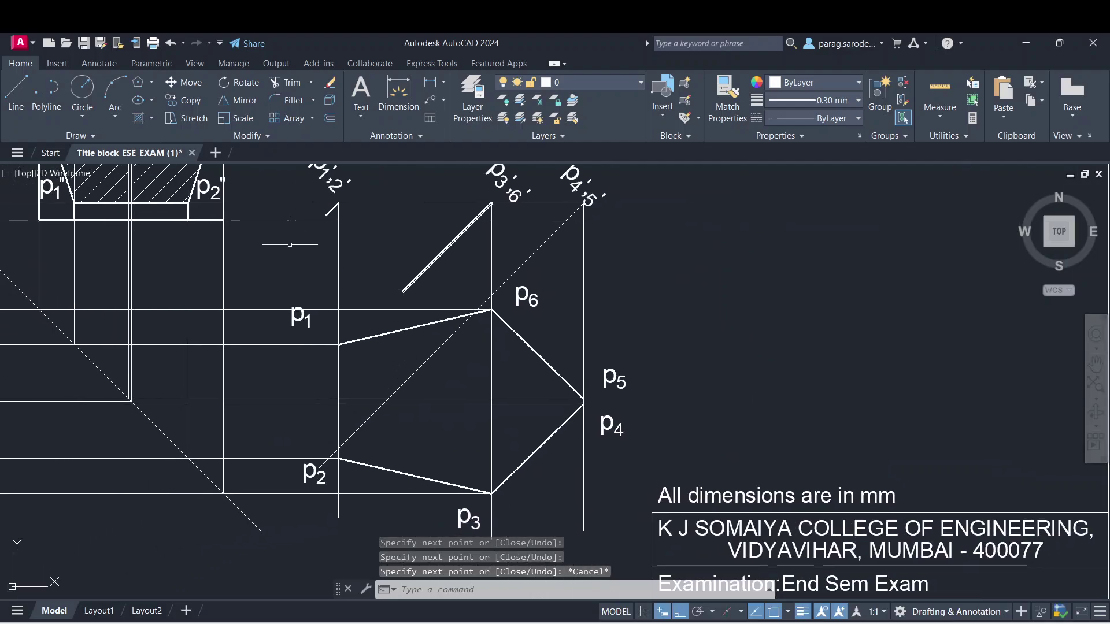
{"action": "left_click", "coordinate": [328, 211]}
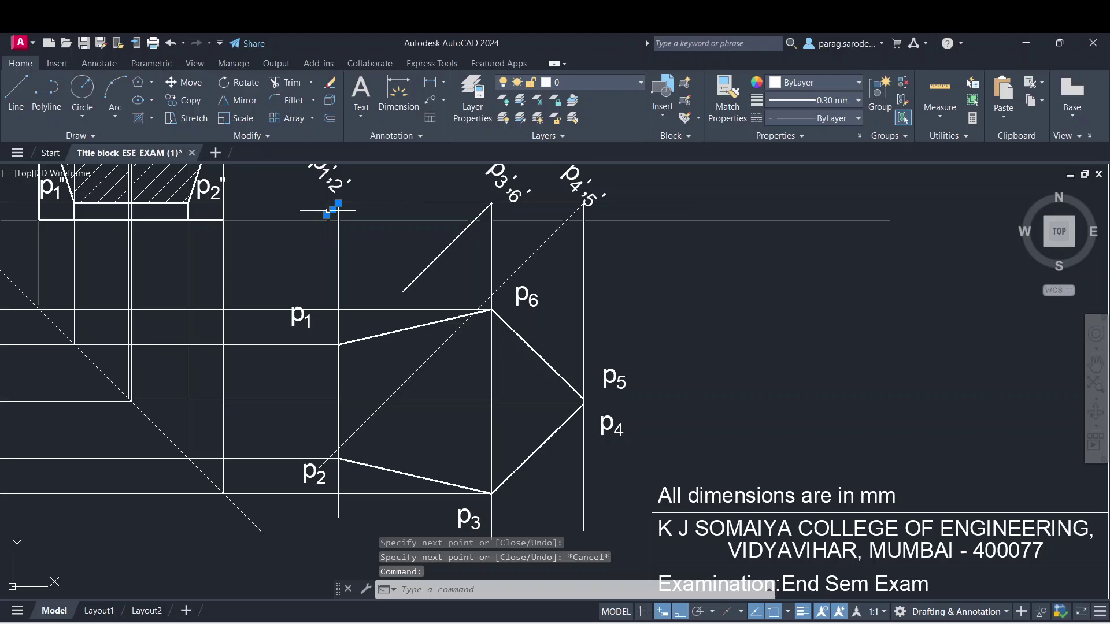
{"action": "left_click", "coordinate": [453, 243]}
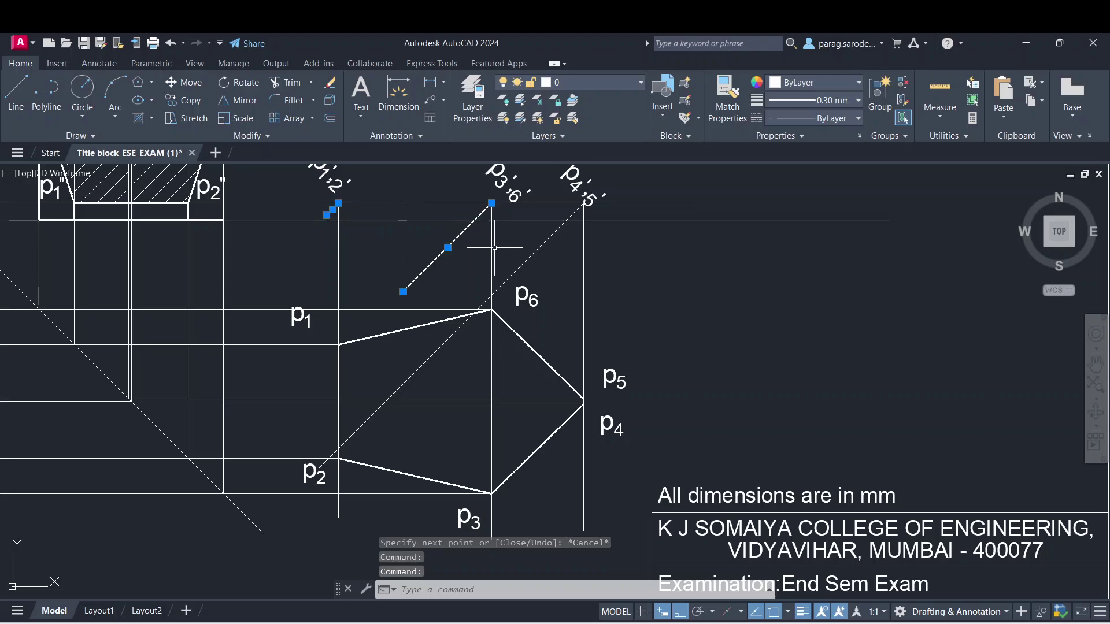
{"action": "left_click", "coordinate": [524, 261]}
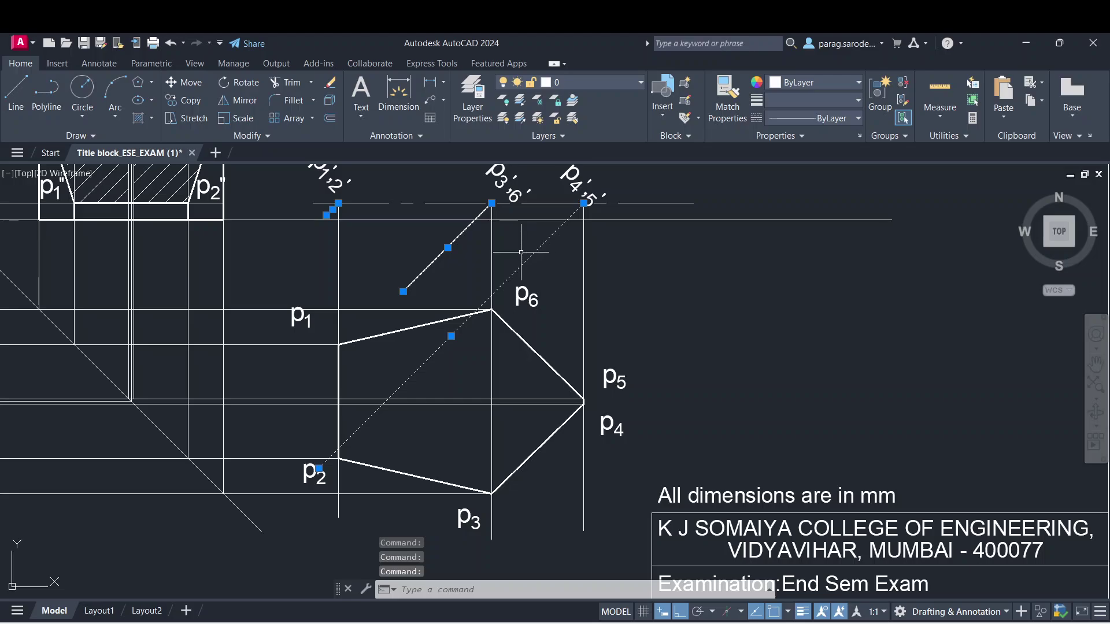
{"action": "key", "text": "Delete"}
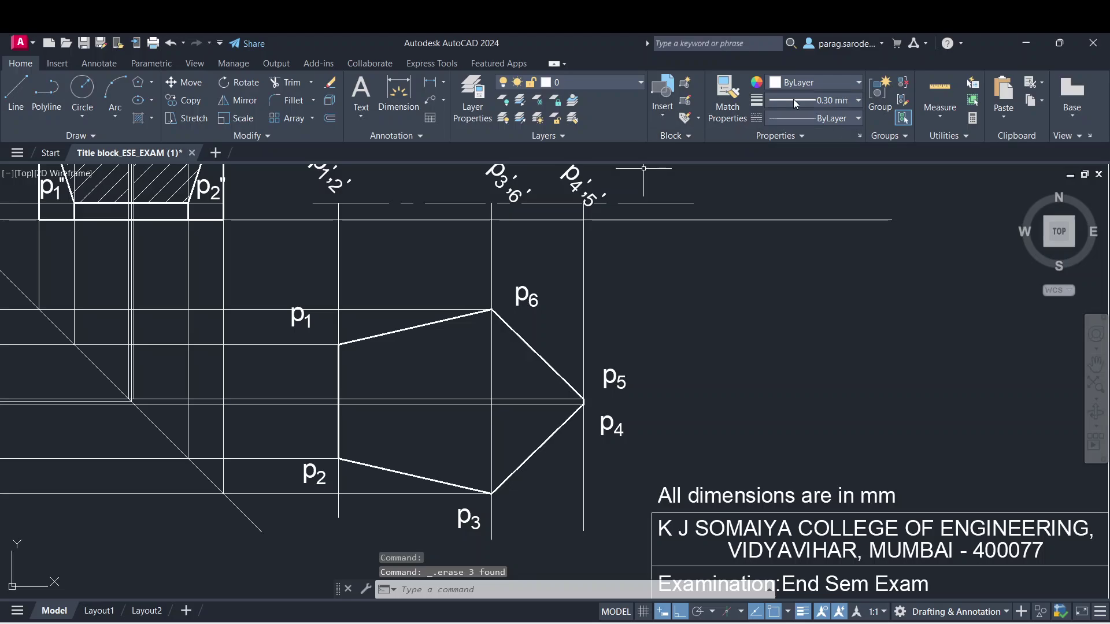
- Set the lineweight to 0.09 mm and hatch the true shape, using its six outline edges p1 to p6 as boundary objects
{"action": "left_click", "coordinate": [821, 100]}
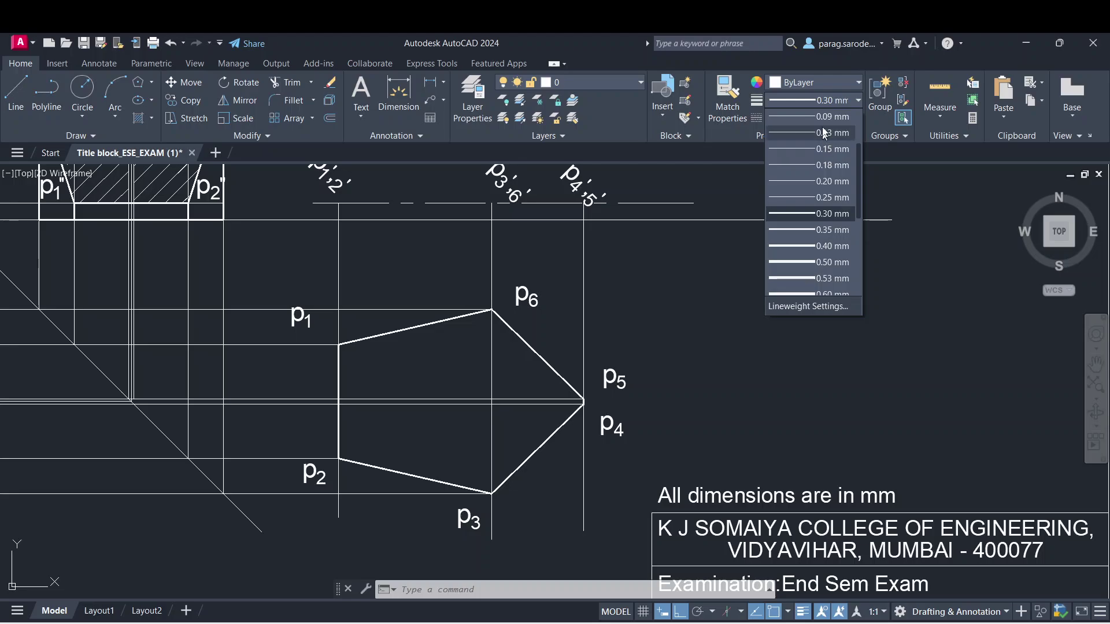
{"action": "left_click", "coordinate": [822, 117]}
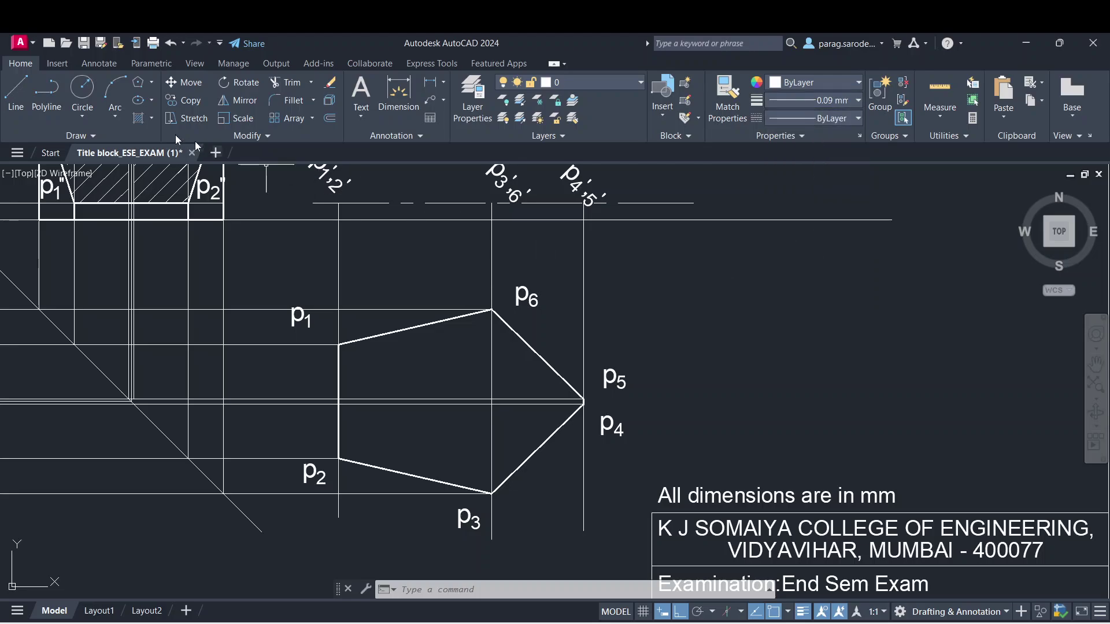
{"action": "left_click", "coordinate": [138, 118]}
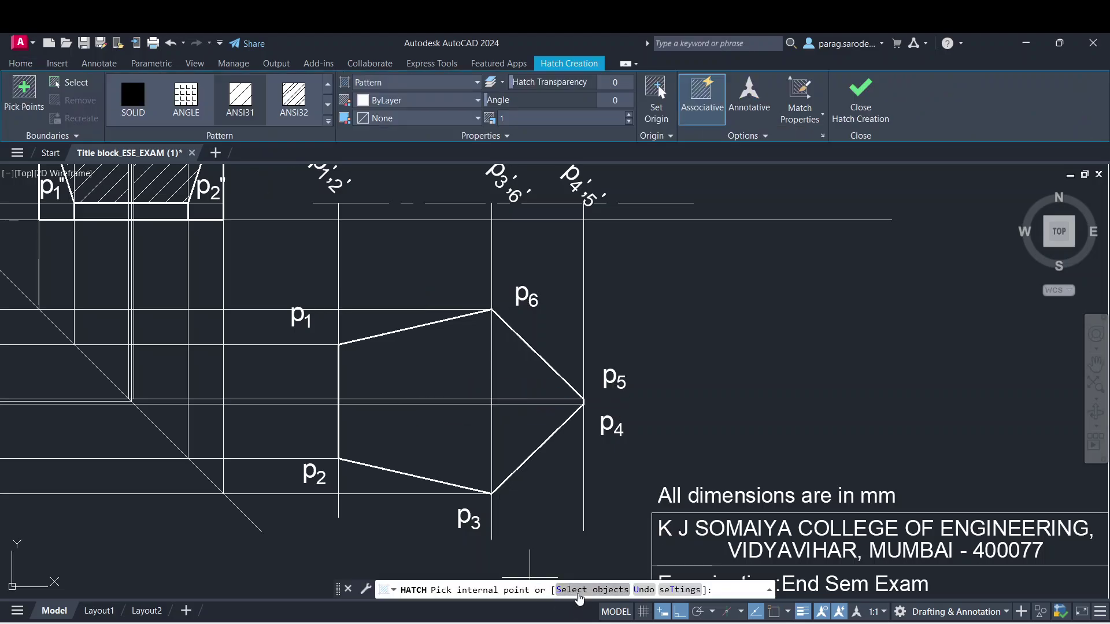
{"action": "left_click", "coordinate": [580, 590]}
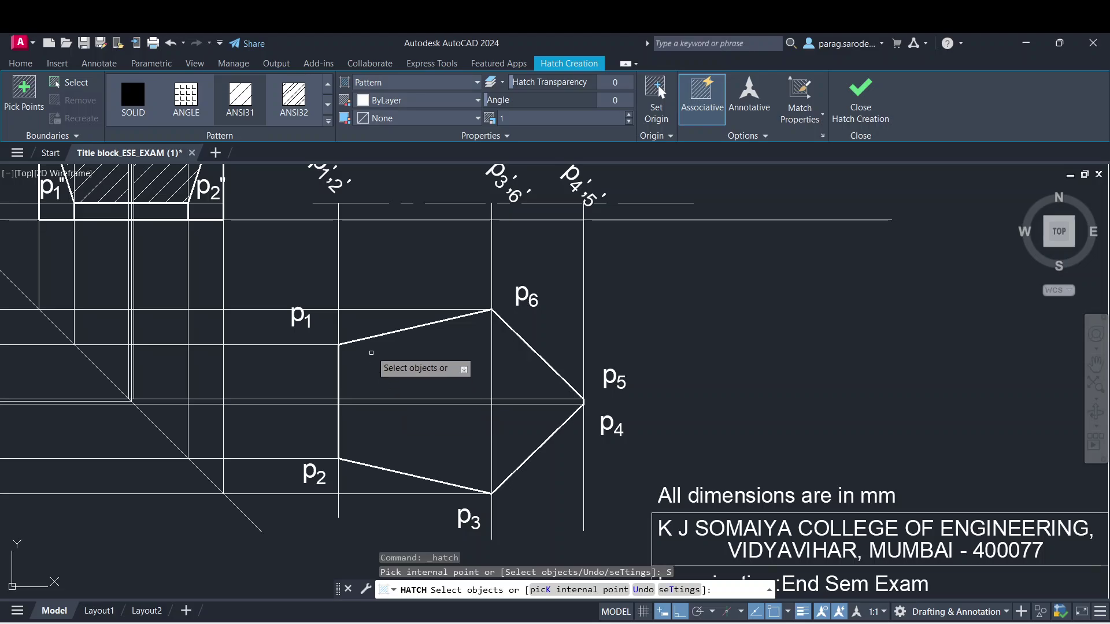
{"action": "left_click", "coordinate": [370, 340]}
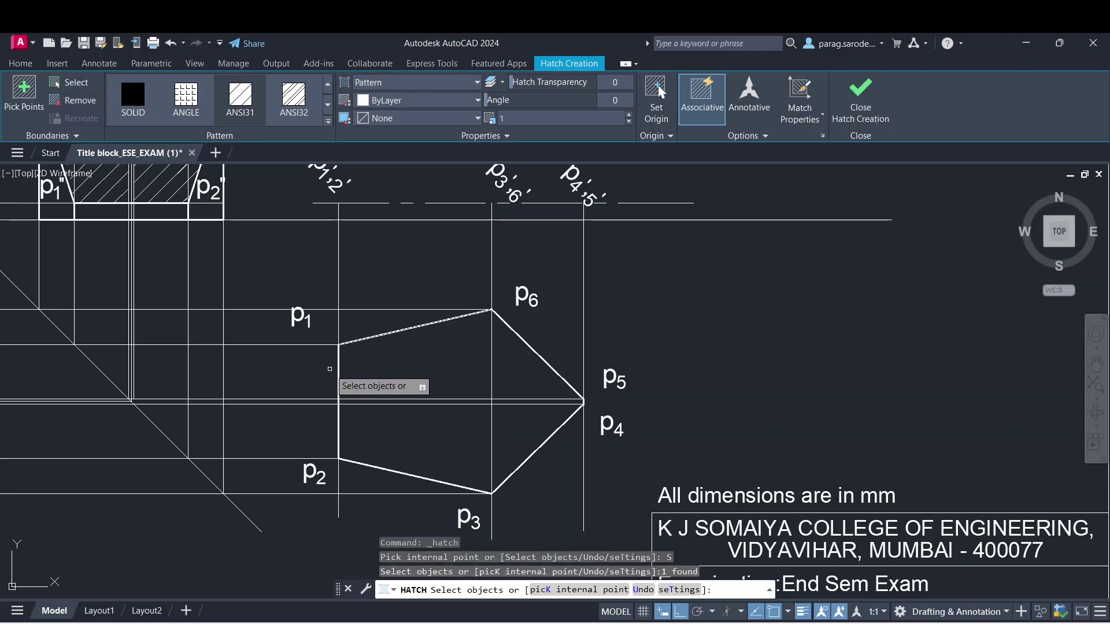
{"action": "left_click", "coordinate": [340, 370]}
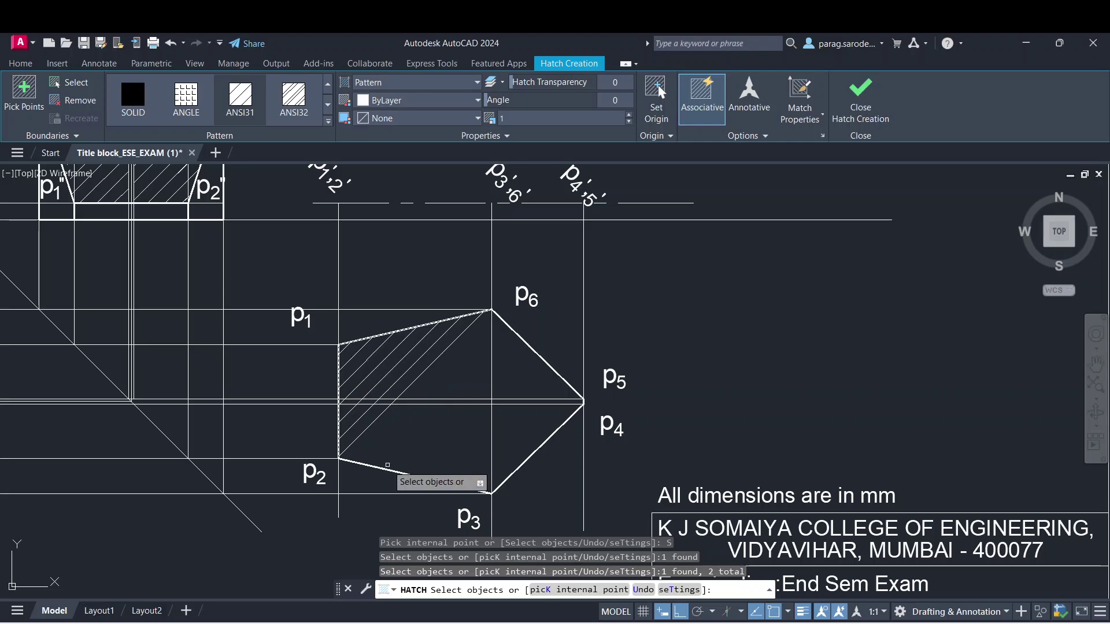
{"action": "left_click", "coordinate": [388, 471]}
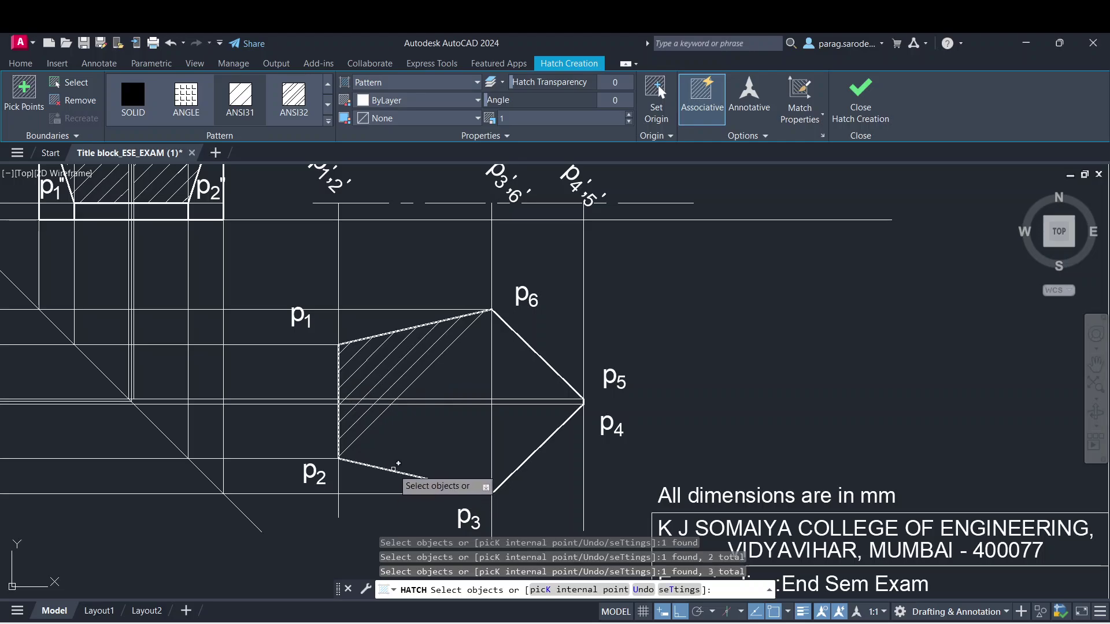
{"action": "left_click", "coordinate": [394, 469]}
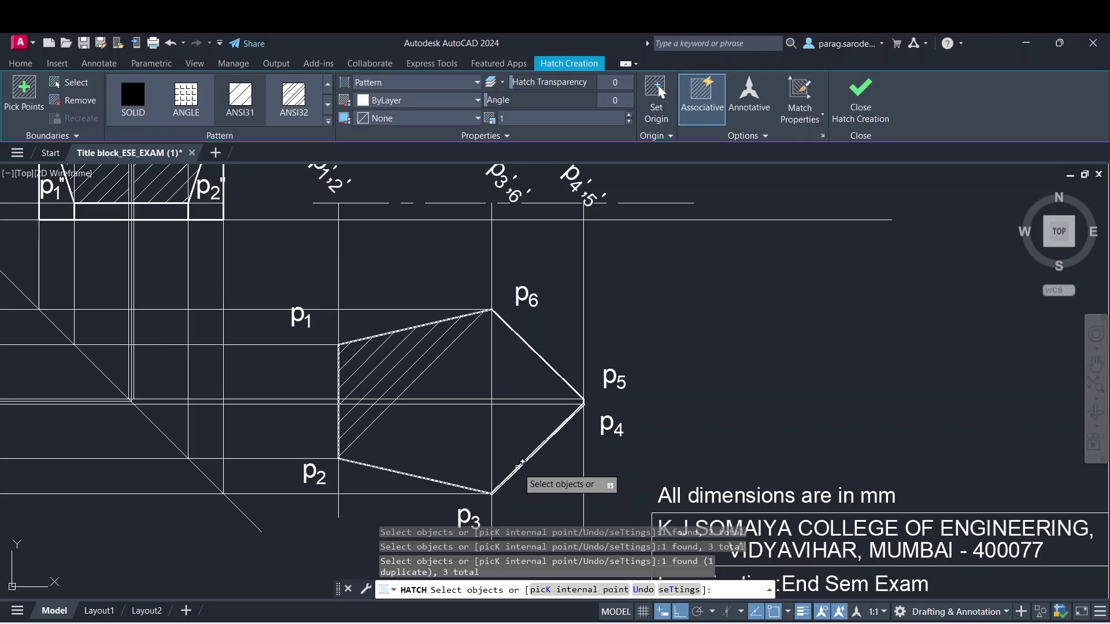
{"action": "left_click", "coordinate": [521, 462]}
{"action": "left_click", "coordinate": [552, 368]}
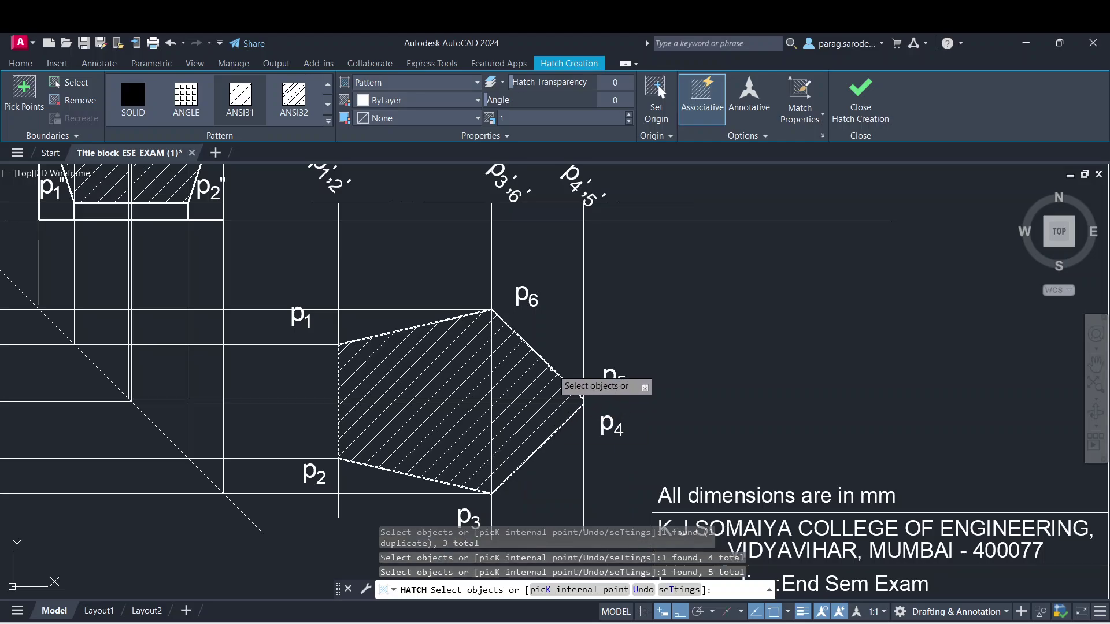
{"action": "scroll", "coordinate": [579, 403], "scroll_direction": "up", "scroll_amount": 3}
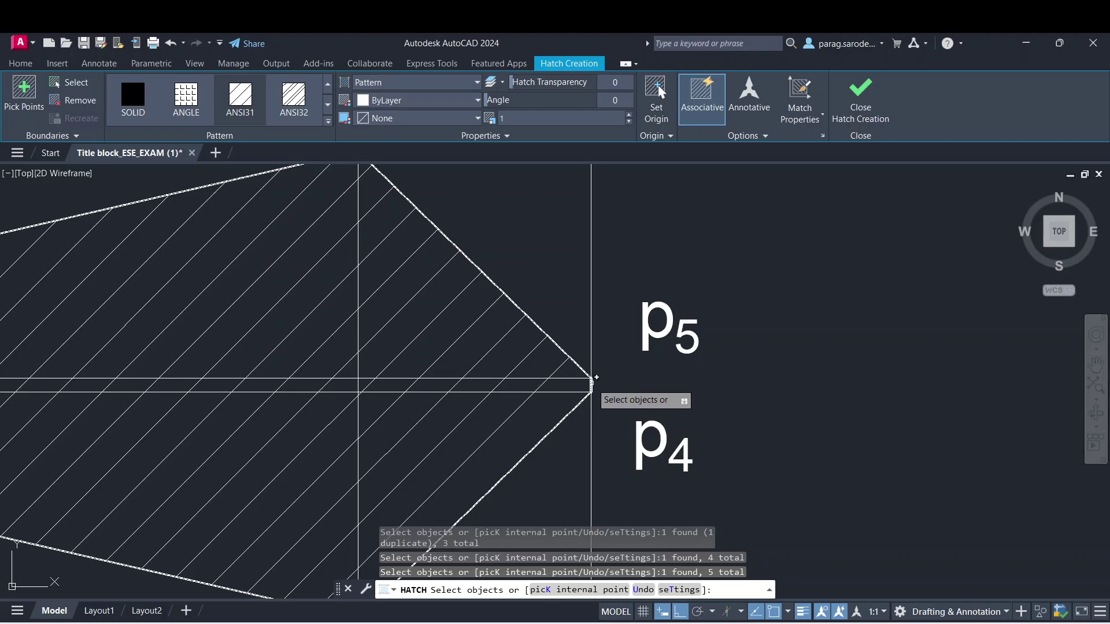
{"action": "left_click", "coordinate": [591, 385]}
{"action": "scroll", "coordinate": [569, 442], "scroll_direction": "down", "scroll_amount": 3}
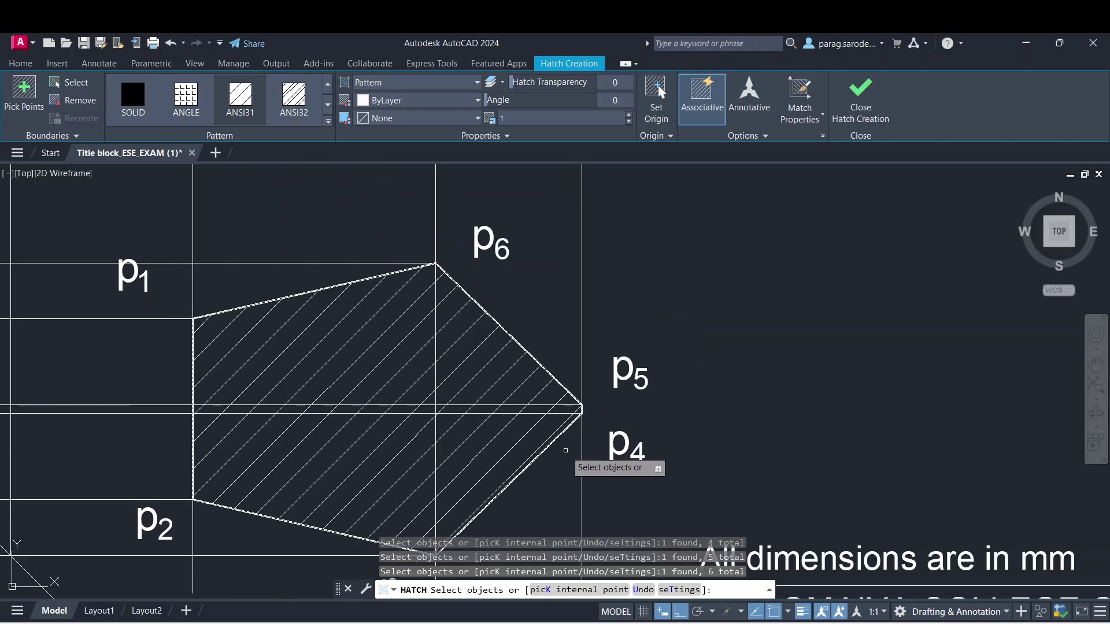
{"action": "middle_click_drag", "start_coordinate": [551, 477], "coordinate": [559, 456]}
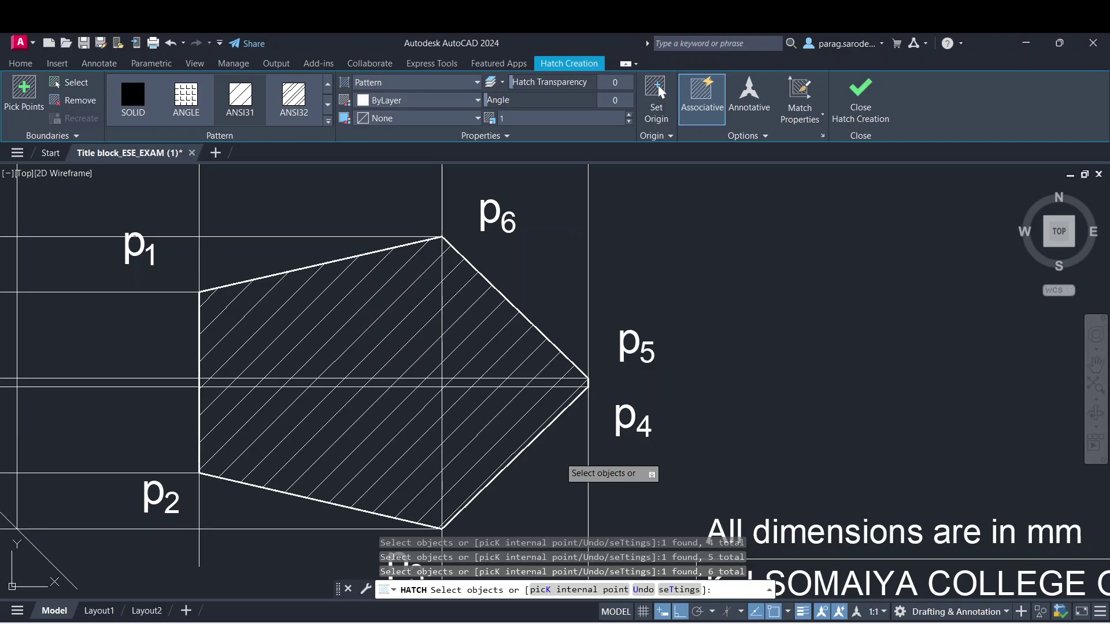
{"action": "key", "text": "Return"}
- Copy the front view's outer a',b' vertical edge about 275 mm horizontally, into the empty area beyond the side view
{"action": "scroll", "coordinate": [559, 458], "scroll_direction": "down", "scroll_amount": 2}
{"action": "scroll", "coordinate": [548, 468], "scroll_direction": "down", "scroll_amount": 5}
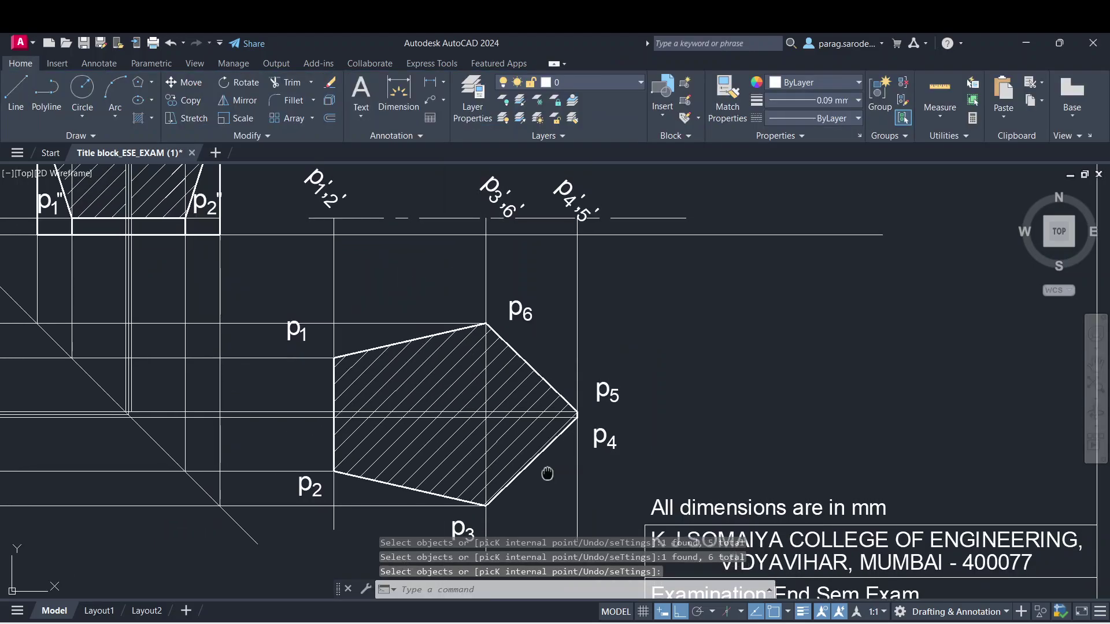
{"action": "mouse_move", "coordinate": [607, 431]}
{"action": "middle_mouse_down"}
{"action": "mouse_move", "coordinate": [604, 468]}
{"action": "mouse_move", "coordinate": [576, 478]}
{"action": "middle_mouse_up"}
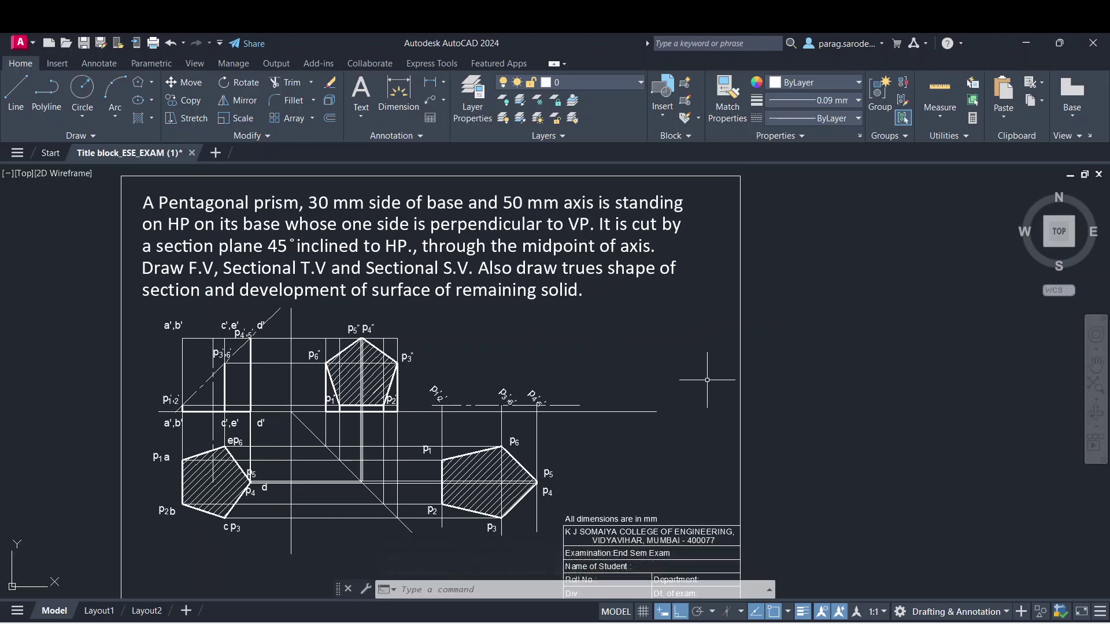
{"action": "scroll", "coordinate": [719, 384], "scroll_direction": "up", "scroll_amount": 2}
{"action": "scroll", "coordinate": [568, 390], "scroll_direction": "down", "scroll_amount": 5}
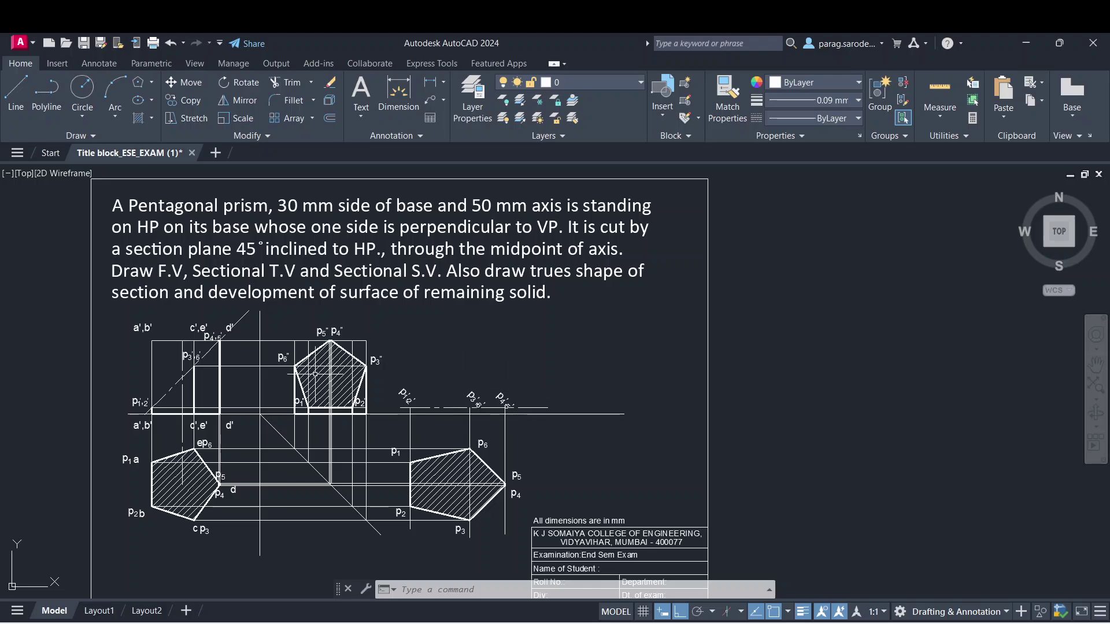
{"action": "left_click", "coordinate": [10, 106]}
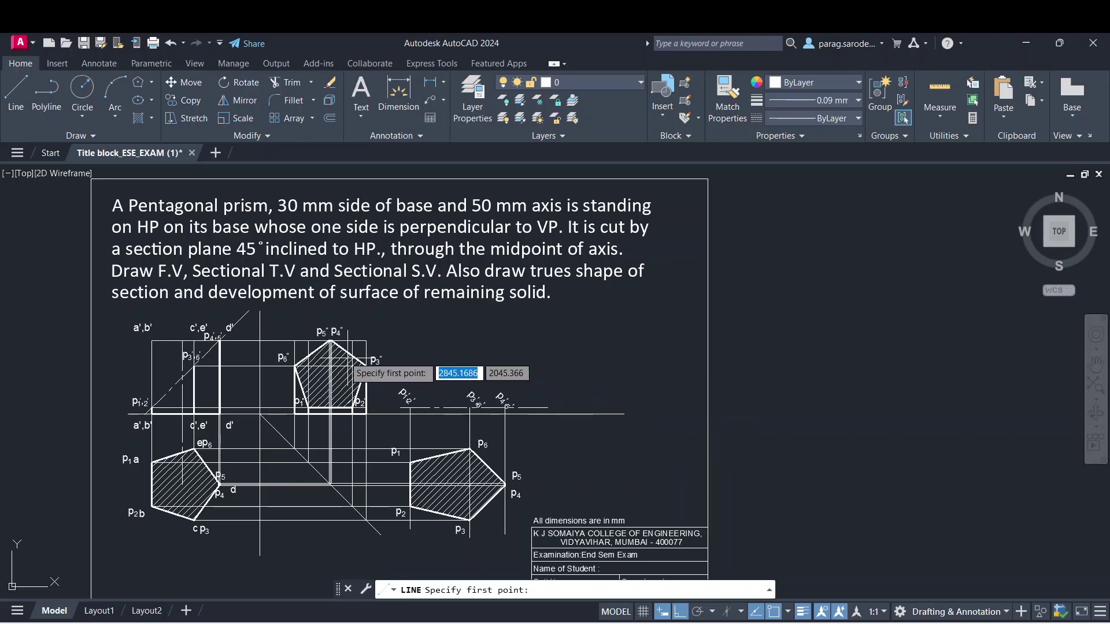
{"action": "key", "text": "Escape"}
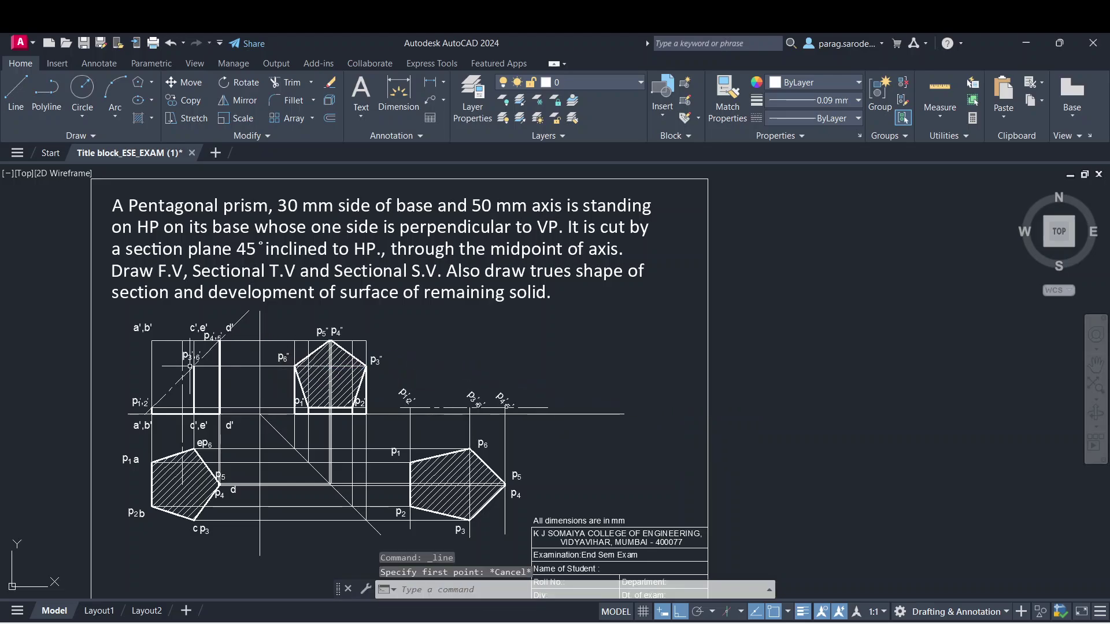
{"action": "left_click", "coordinate": [151, 368]}
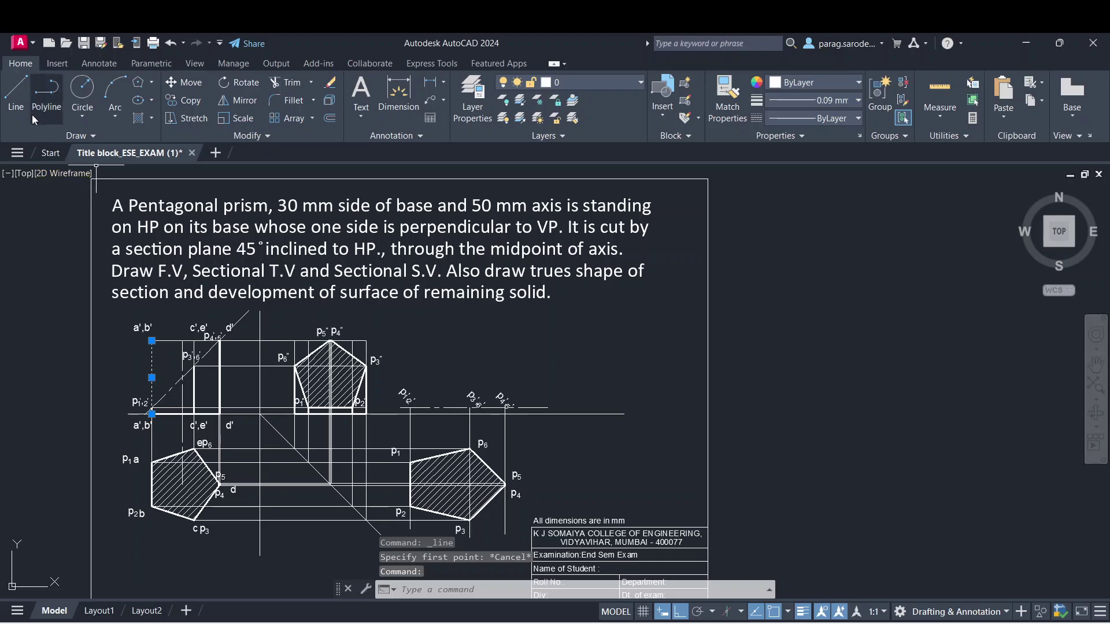
{"action": "left_click", "coordinate": [193, 104]}
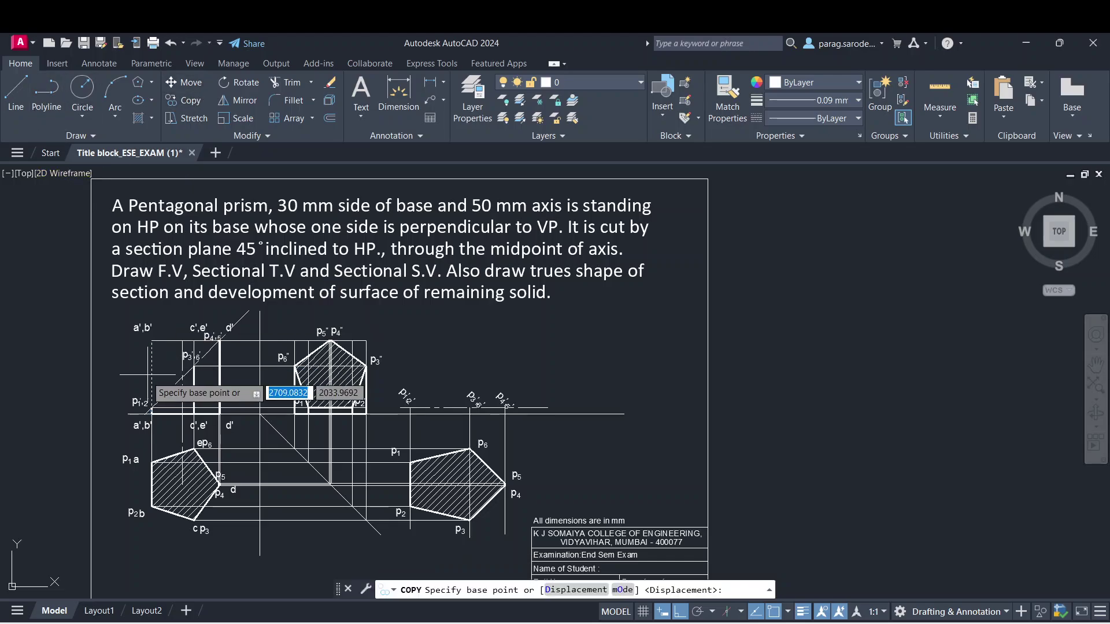
{"action": "left_click", "coordinate": [153, 341]}
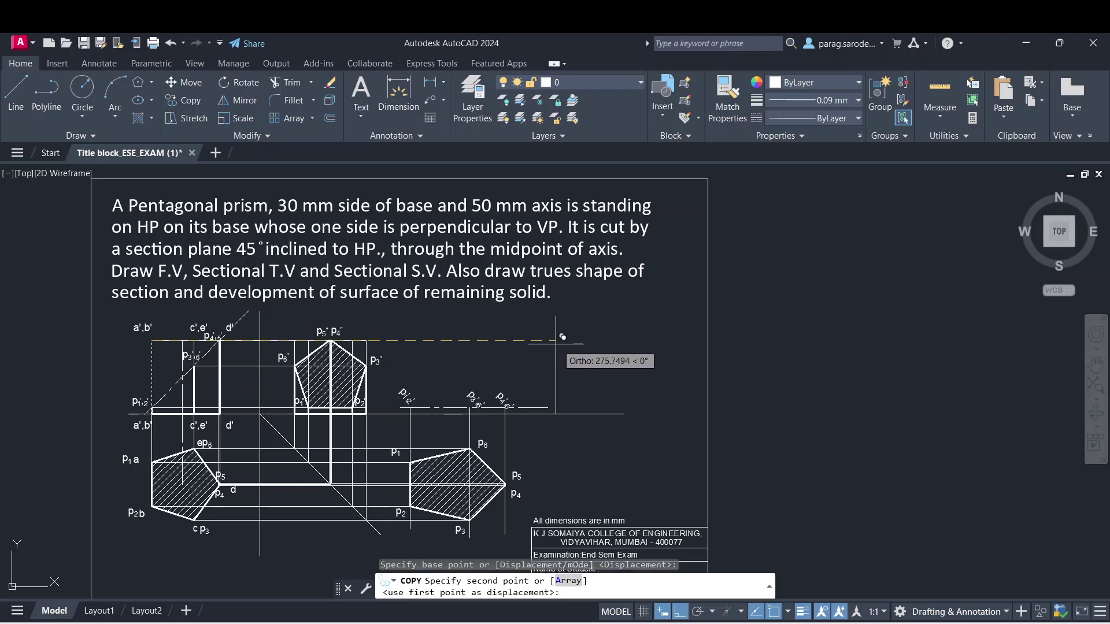
{"action": "left_click", "coordinate": [560, 338]}
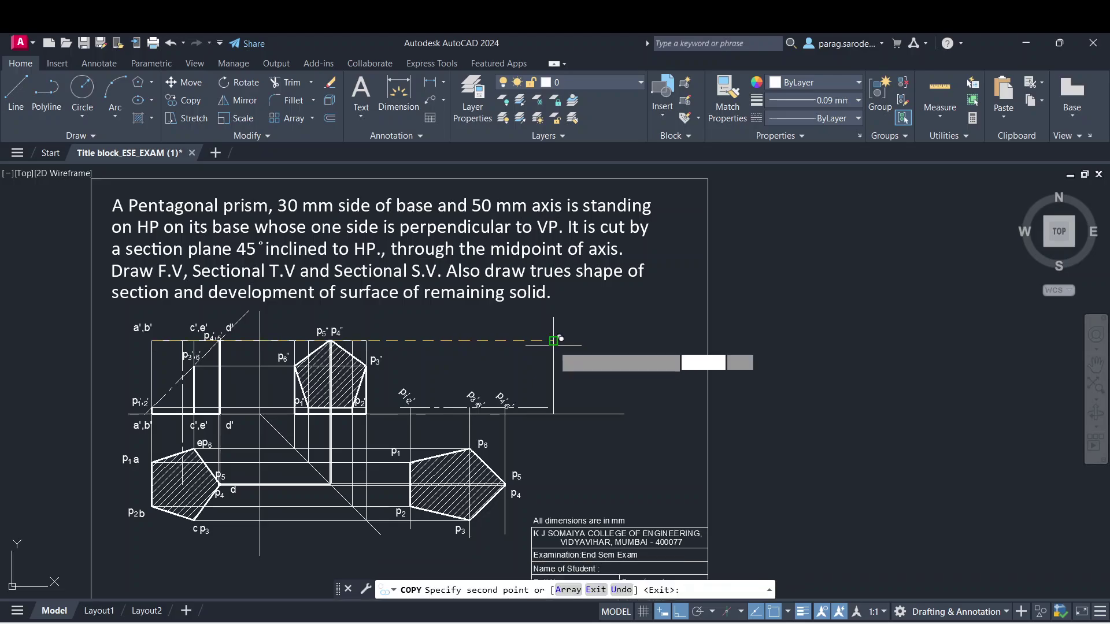
{"action": "key", "text": "Escape"}
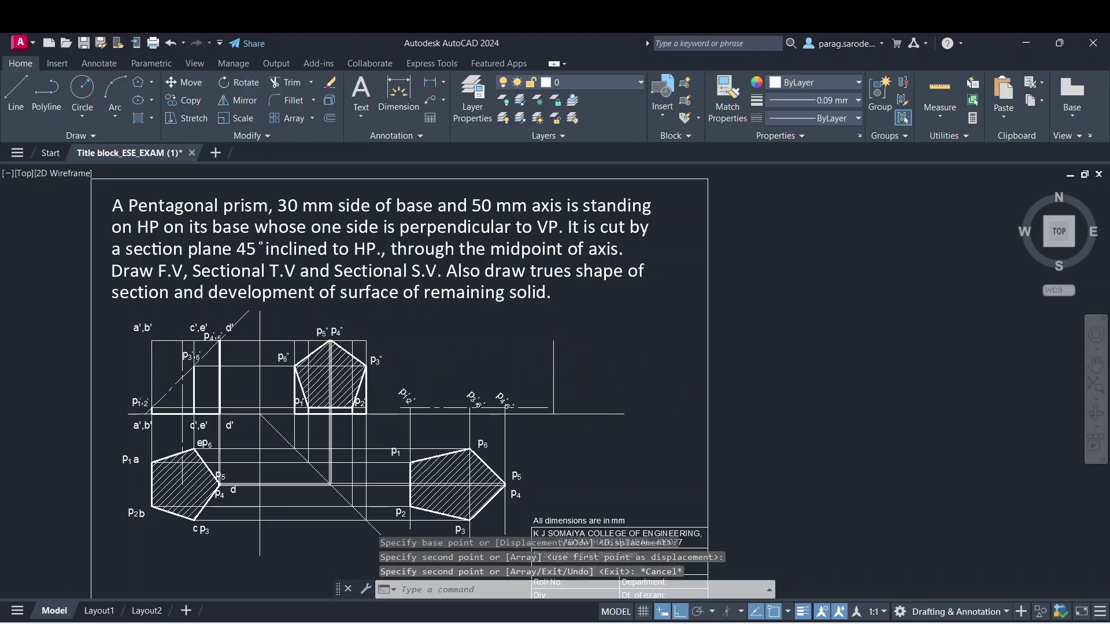
- Move the sheet's right border line horizontally outward by about half the sheet width to make room for the development
{"action": "scroll", "coordinate": [666, 399], "scroll_direction": "down", "scroll_amount": 2}
{"action": "scroll", "coordinate": [660, 397], "scroll_direction": "up", "scroll_amount": 2}
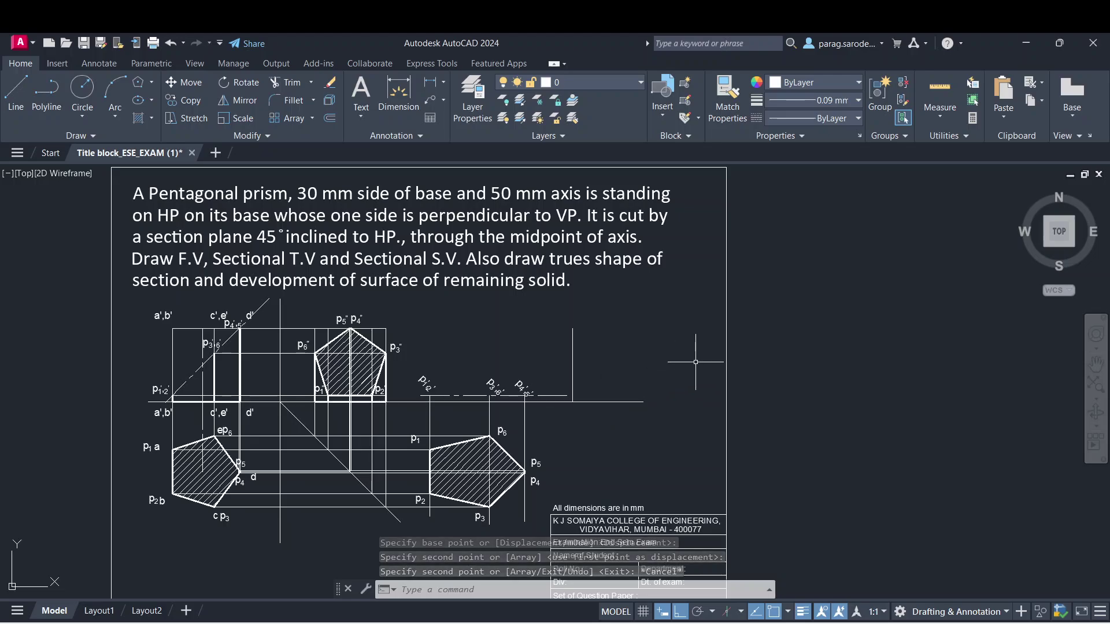
{"action": "left_click", "coordinate": [727, 342]}
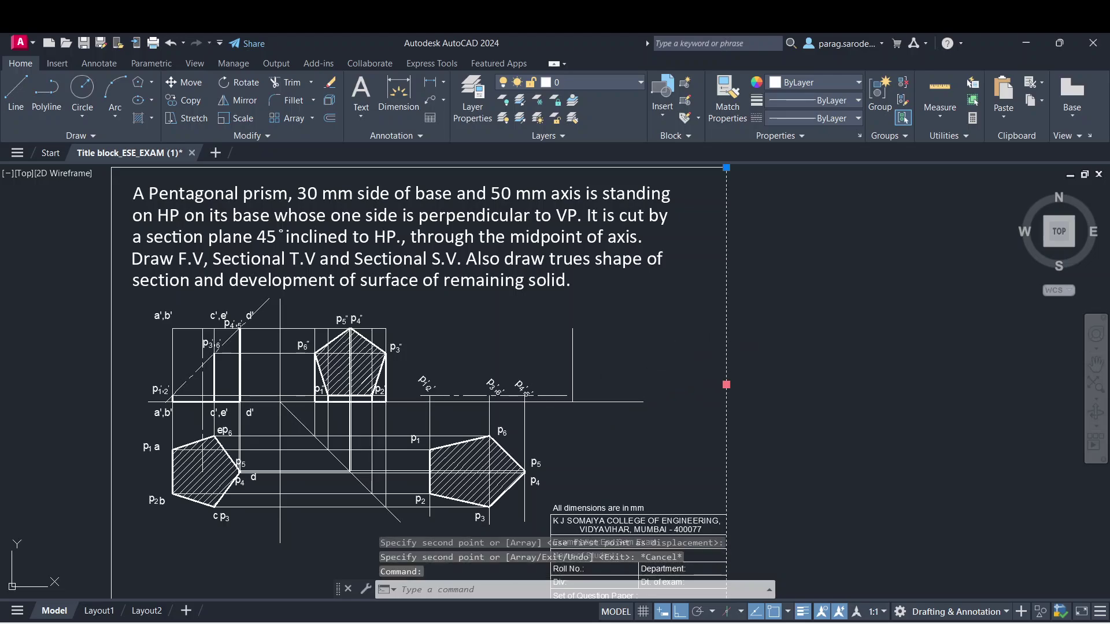
{"action": "left_click", "coordinate": [726, 385]}
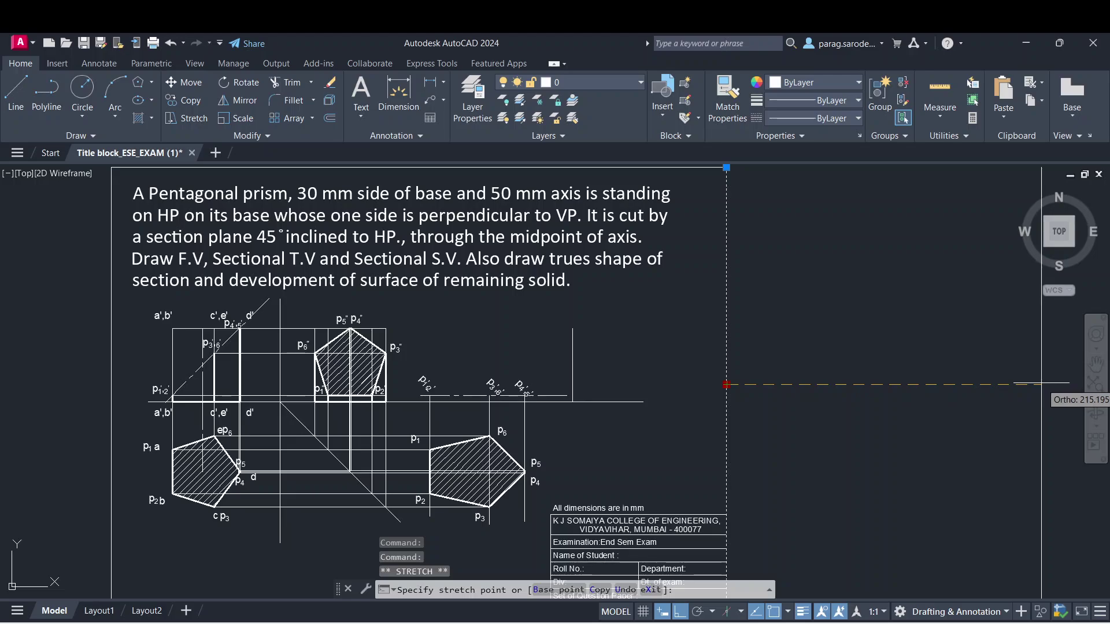
{"action": "scroll", "coordinate": [1040, 383], "scroll_direction": "down", "scroll_amount": 2}
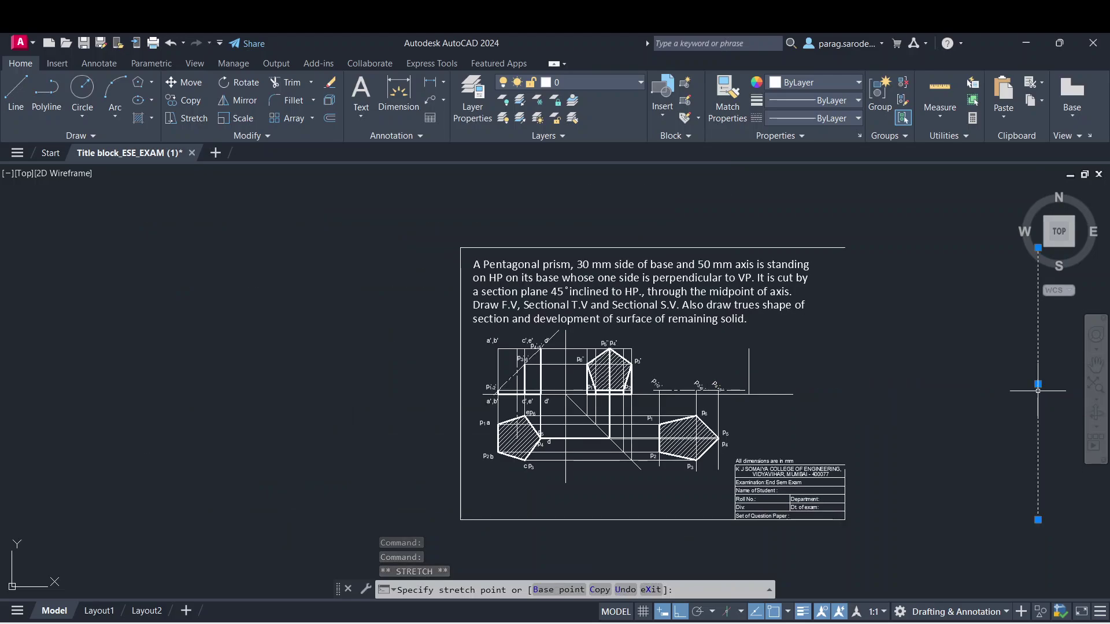
{"action": "key", "text": "Escape"}
{"action": "key", "text": "Escape"}
{"action": "middle_click_drag", "start_coordinate": [953, 393], "coordinate": [802, 410]}
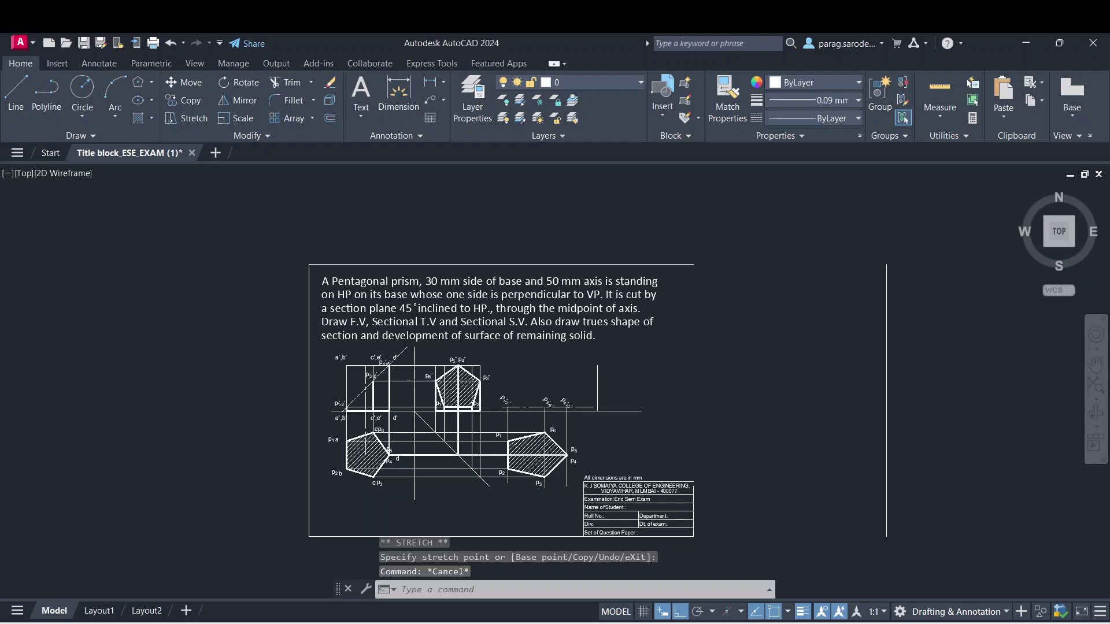
{"action": "scroll", "coordinate": [688, 417], "scroll_direction": "up", "scroll_amount": 4}
{"action": "scroll", "coordinate": [386, 371], "scroll_direction": "down", "scroll_amount": 2}
{"action": "middle_click_drag", "start_coordinate": [390, 373], "coordinate": [446, 383]}
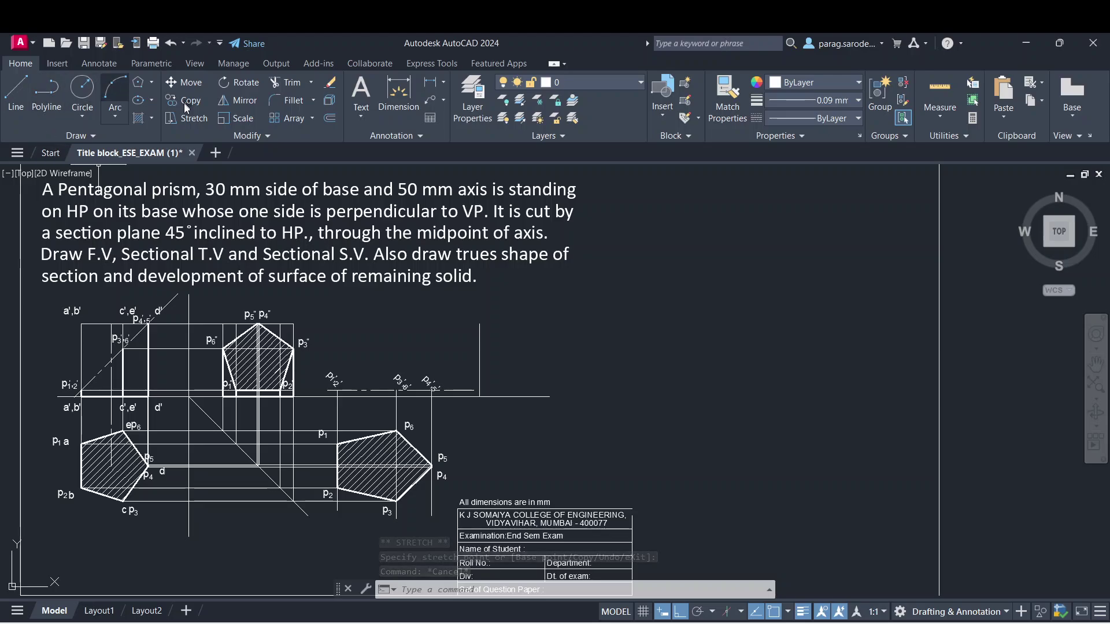
{"action": "left_click", "coordinate": [312, 119]}
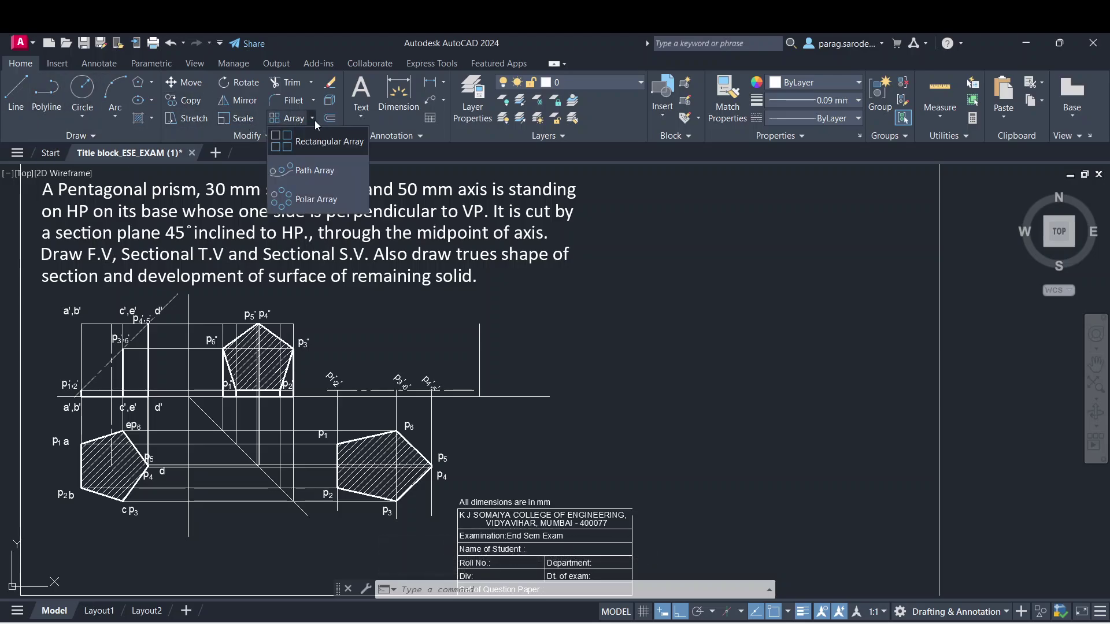
{"action": "left_click", "coordinate": [310, 145]}
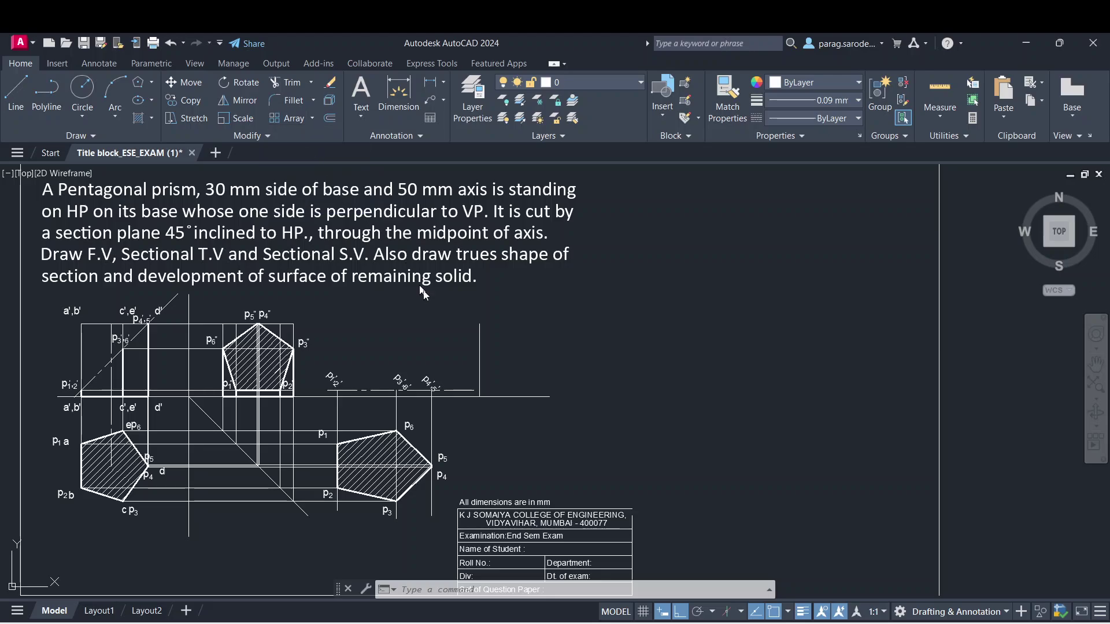
{"action": "left_click", "coordinate": [480, 334]}
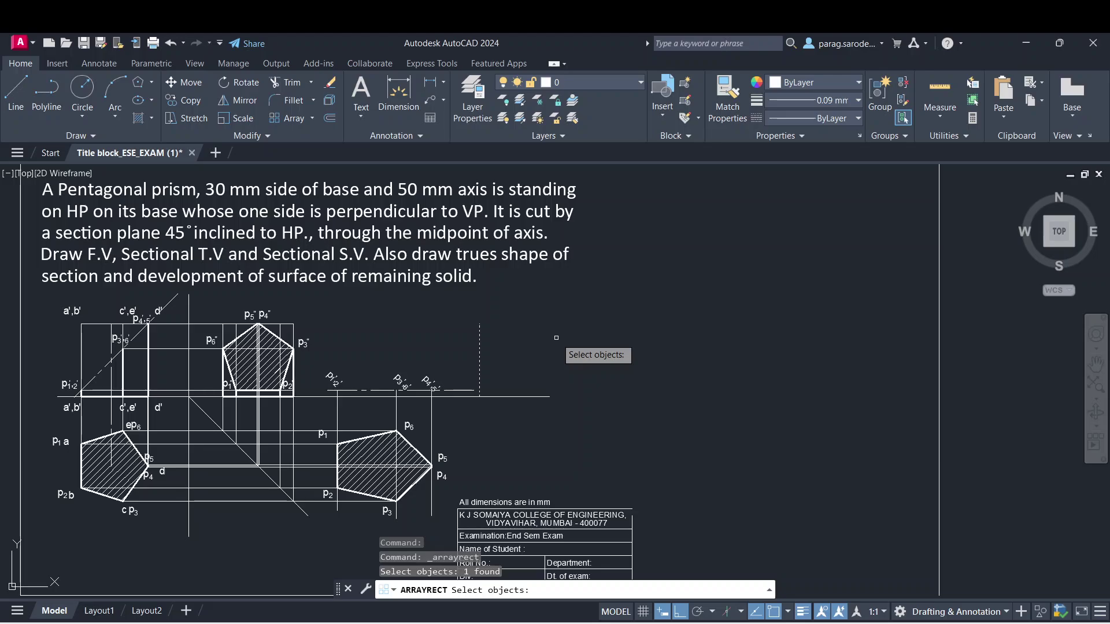
{"action": "key", "text": "Return"}
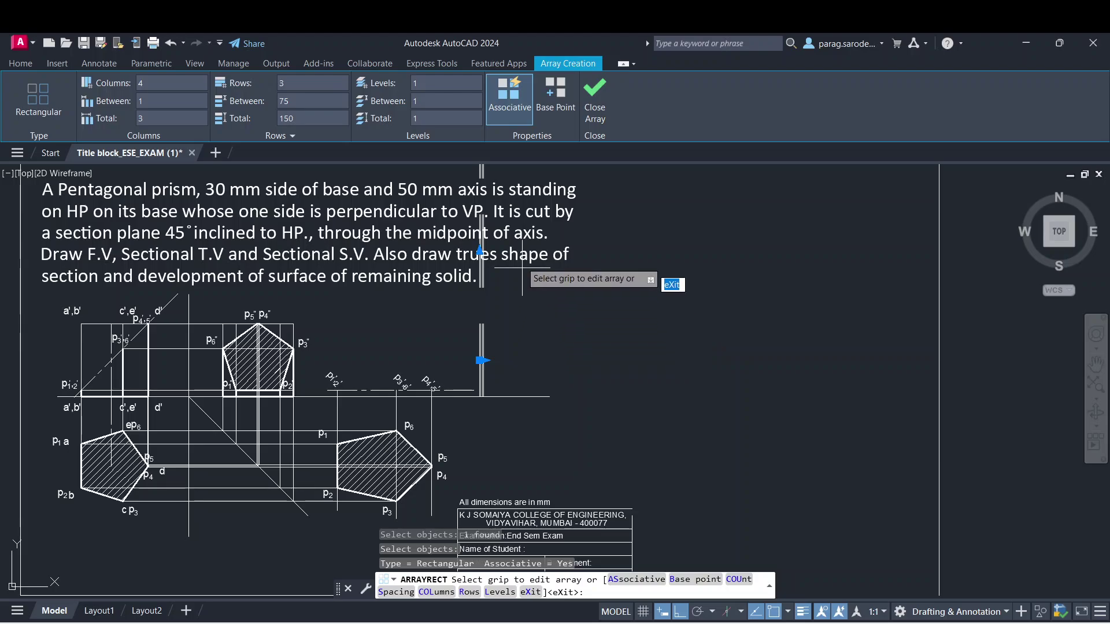
{"action": "scroll", "coordinate": [521, 503], "scroll_direction": "down", "scroll_amount": 2}
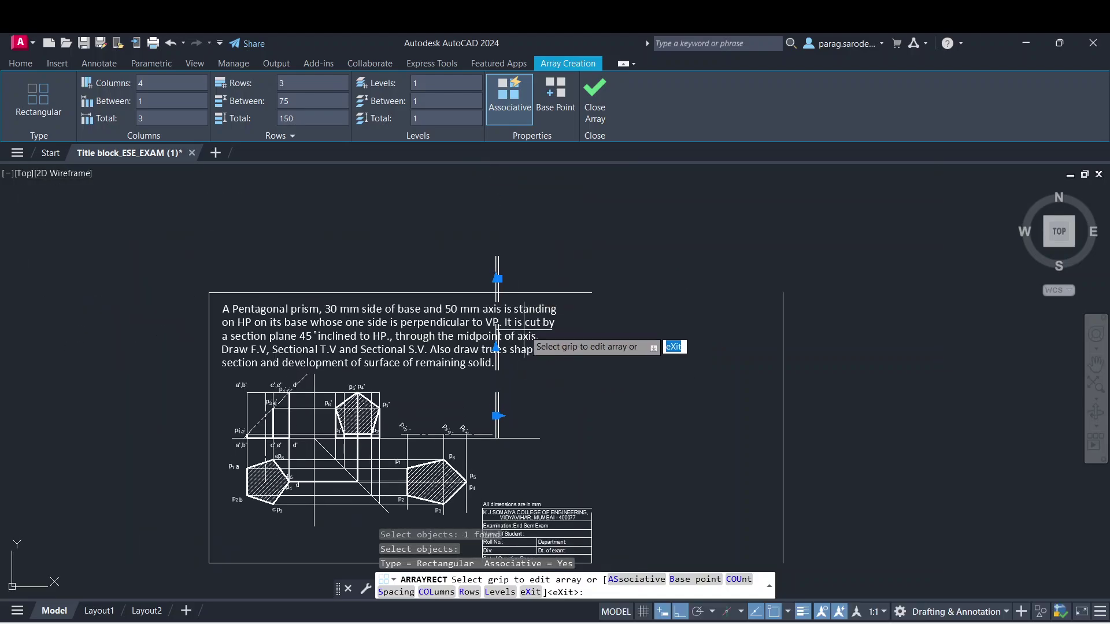
{"action": "key", "text": "ctrl+z"}
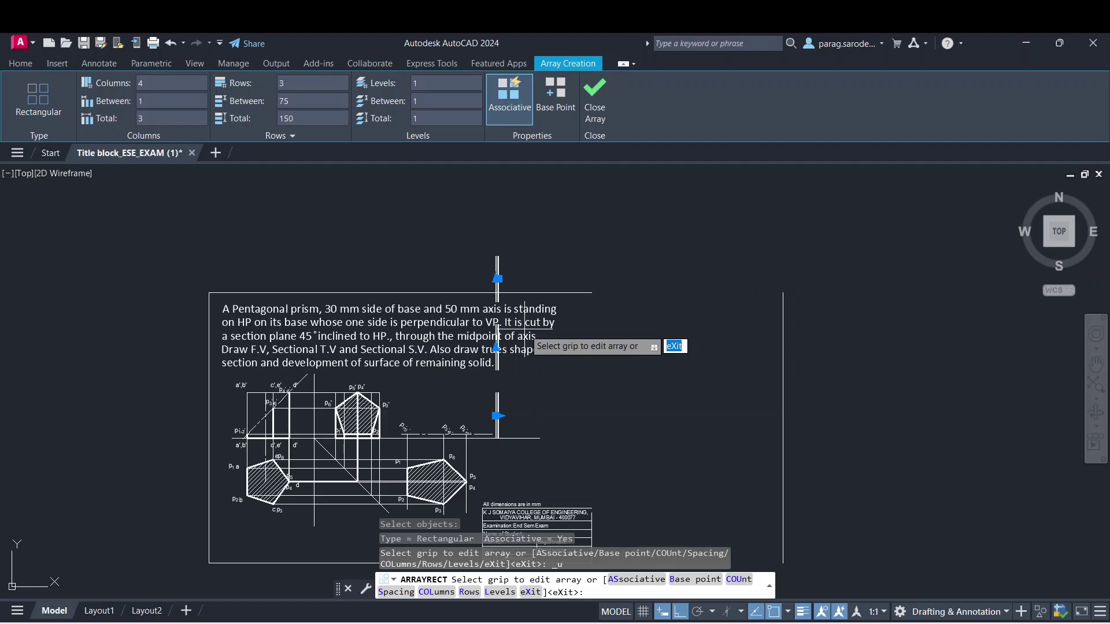
{"action": "key", "text": "Escape"}
{"action": "key", "text": "ctrl+z"}
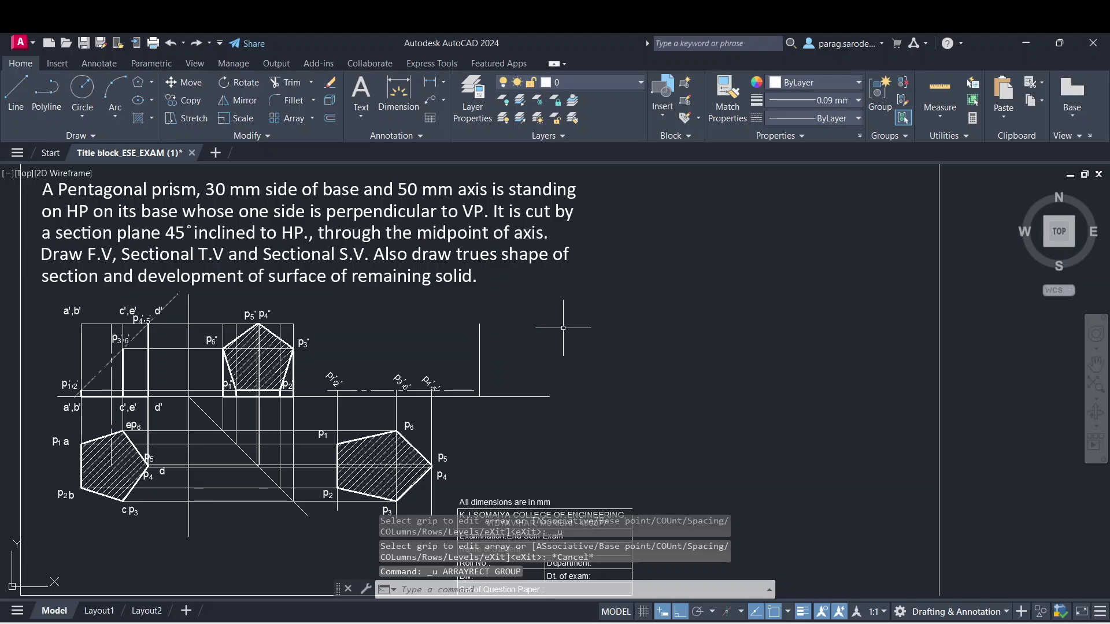
{"action": "left_click", "coordinate": [479, 355]}
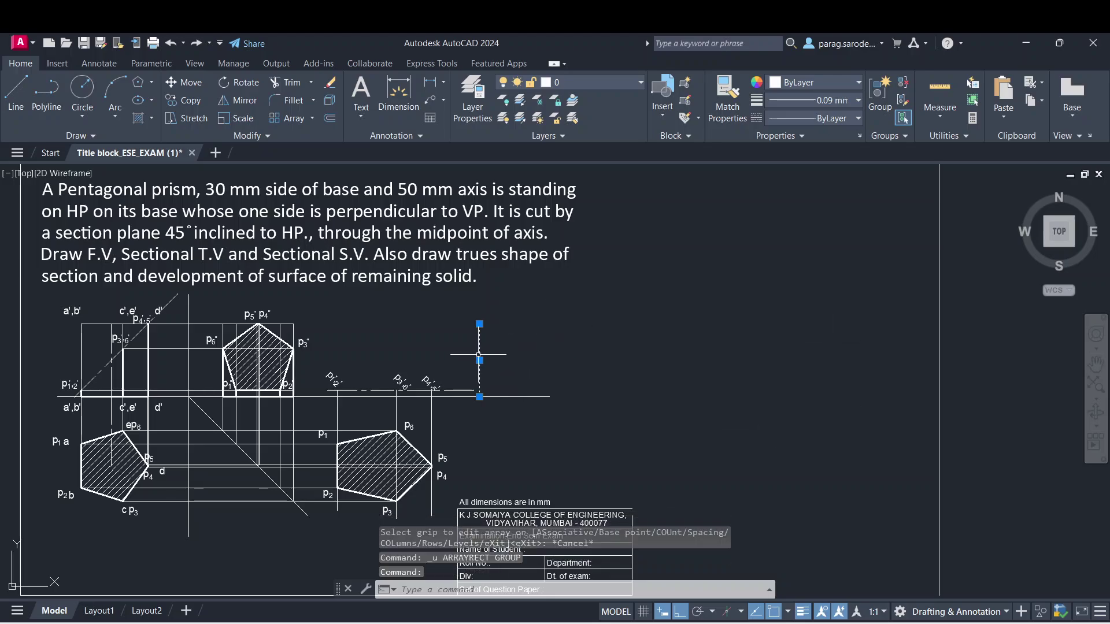
{"action": "left_click", "coordinate": [312, 120]}
{"action": "left_click", "coordinate": [315, 199]}
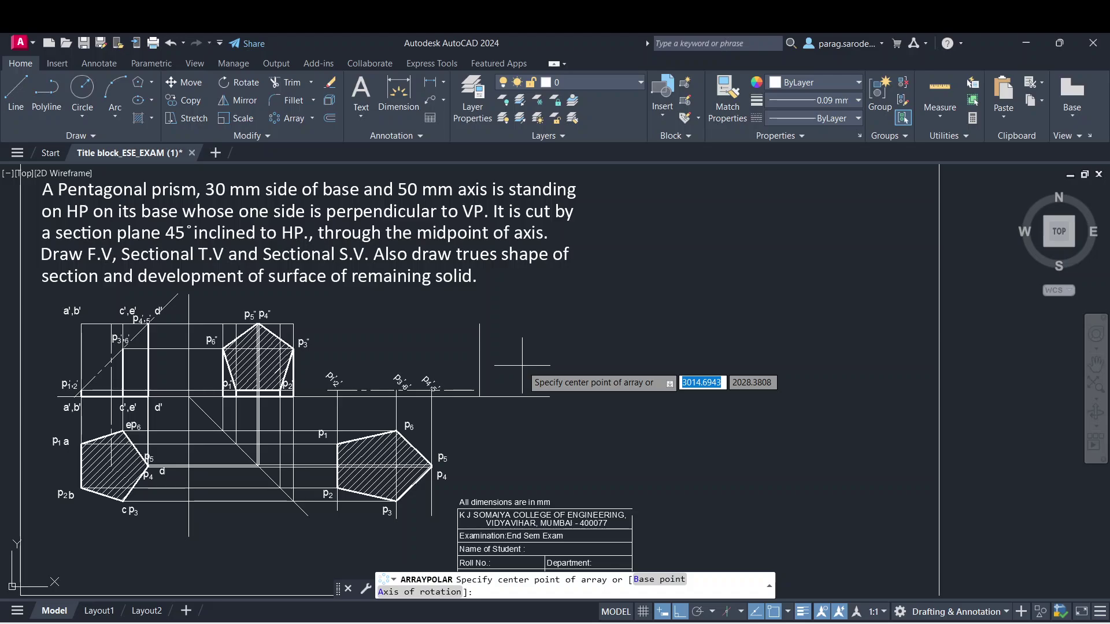
{"action": "key", "text": "Escape"}
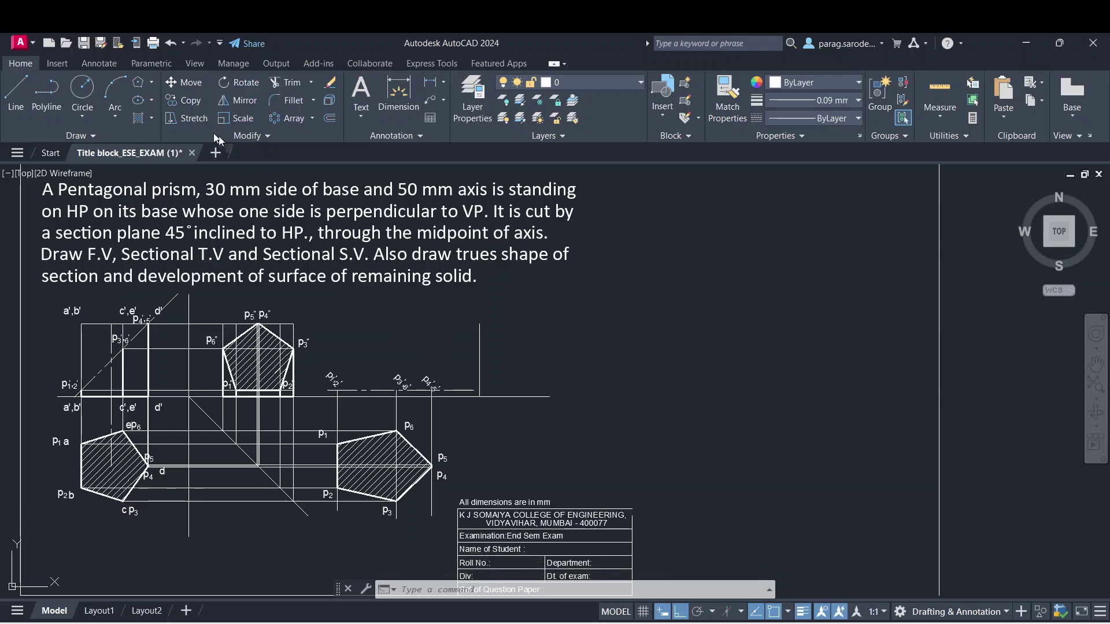
- Draw lines from the copied edge's upper end, 30 mm across, down to the xy line and back, closing the development's first panel
{"action": "left_click", "coordinate": [15, 92]}
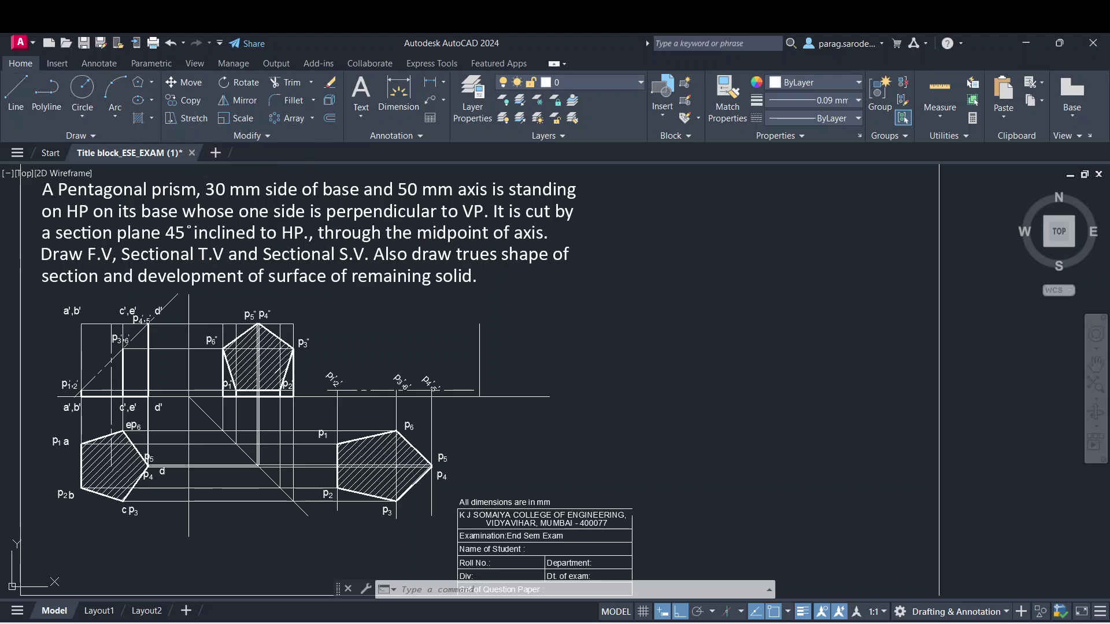
{"action": "left_click", "coordinate": [479, 325]}
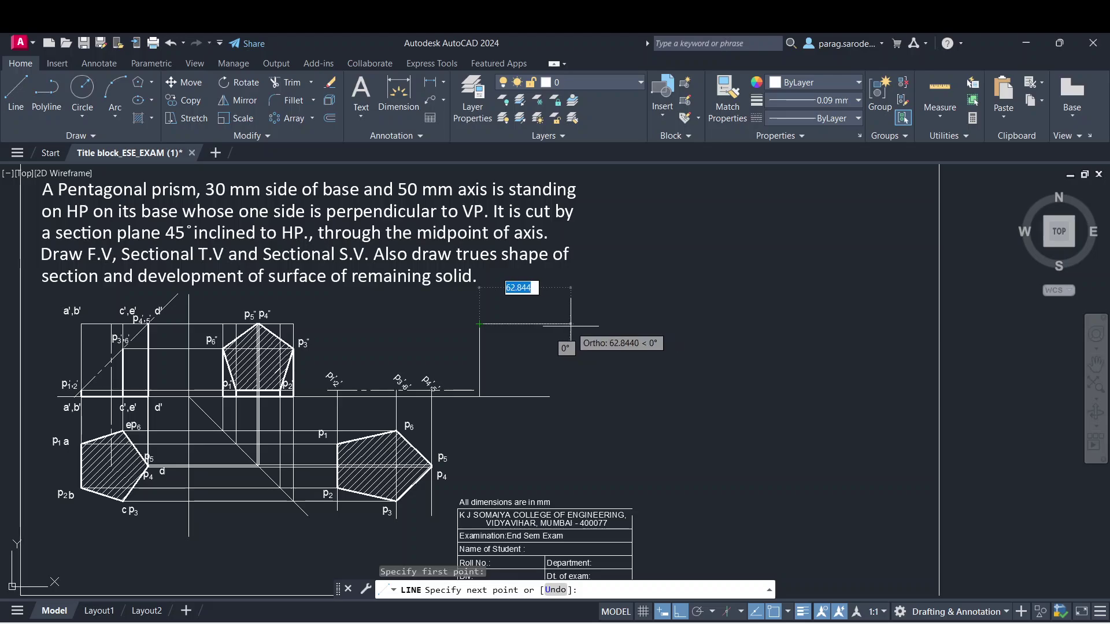
{"action": "key", "text": "Return"}
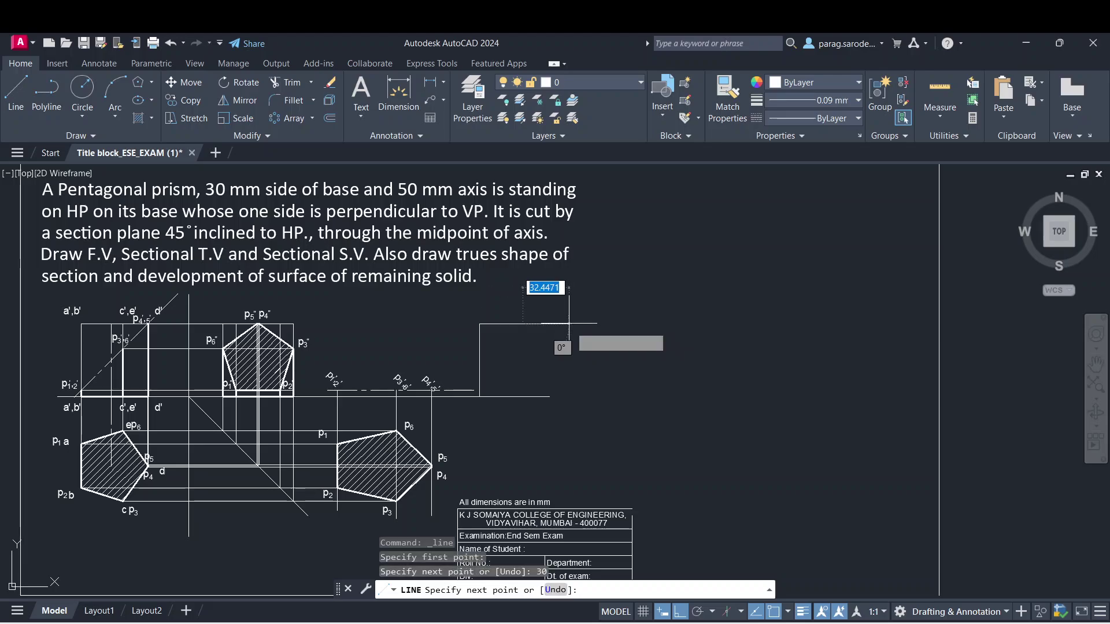
{"action": "left_click", "coordinate": [522, 398]}
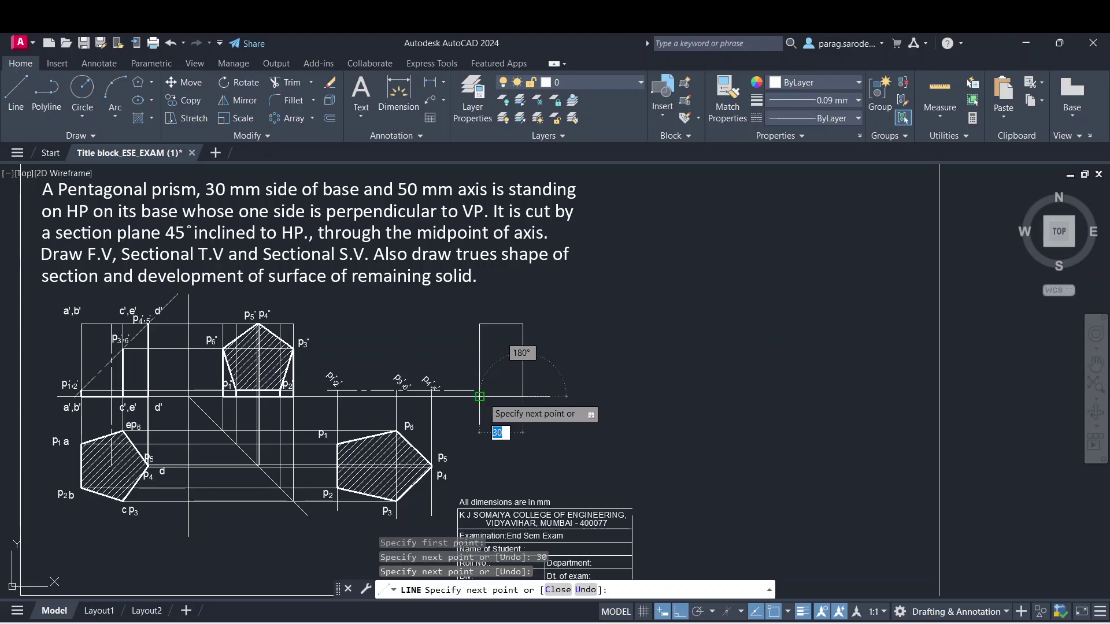
{"action": "left_click", "coordinate": [479, 397]}
{"action": "key", "text": "Escape"}
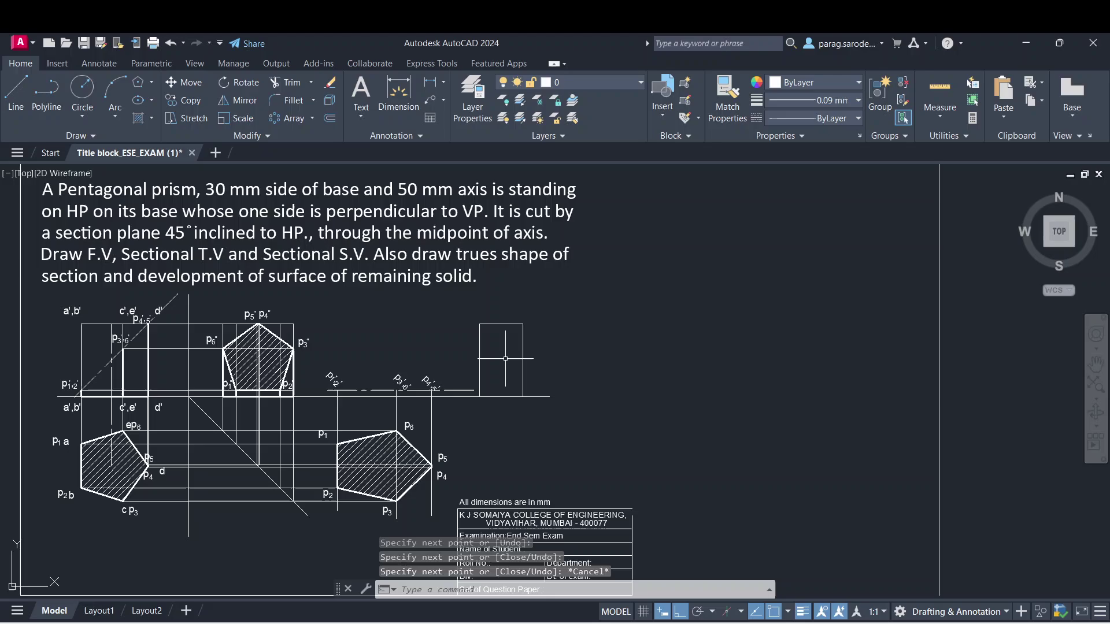
- Copy the development's first panel four times along its top line, forming five adjoining panels at 30 mm spacing
{"action": "left_click", "coordinate": [476, 318]}
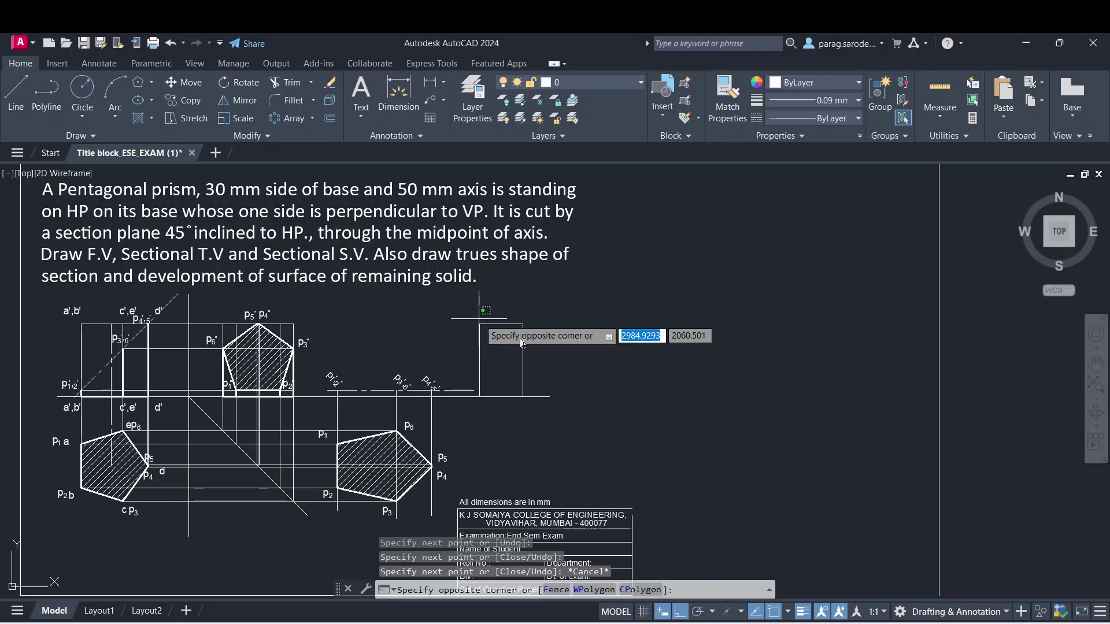
{"action": "left_click", "coordinate": [524, 405]}
{"action": "left_click", "coordinate": [185, 100]}
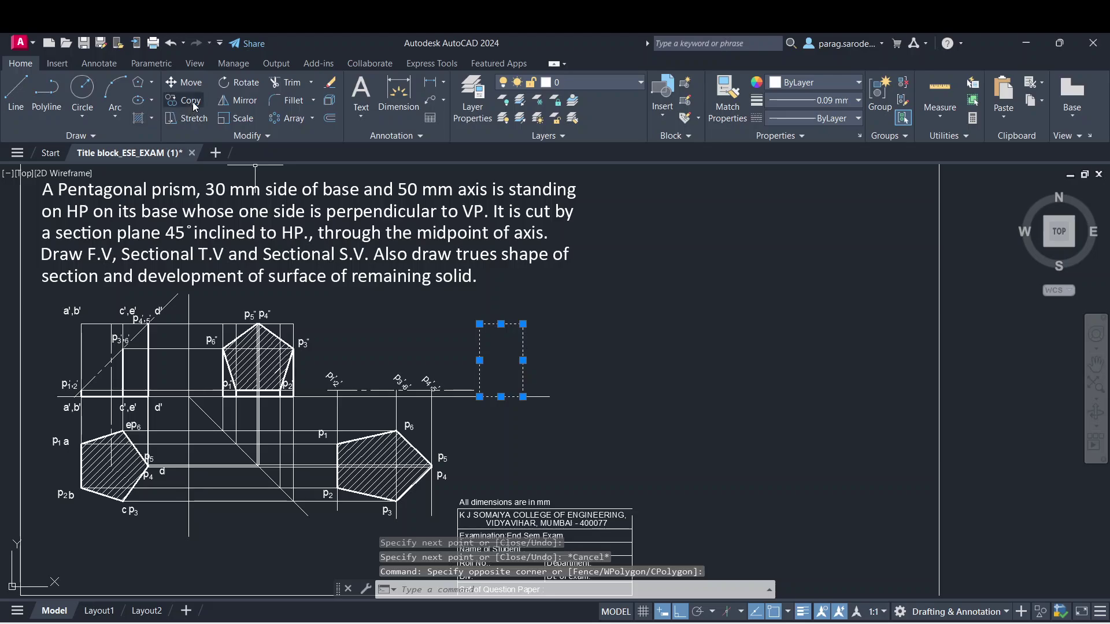
{"action": "left_click", "coordinate": [480, 324]}
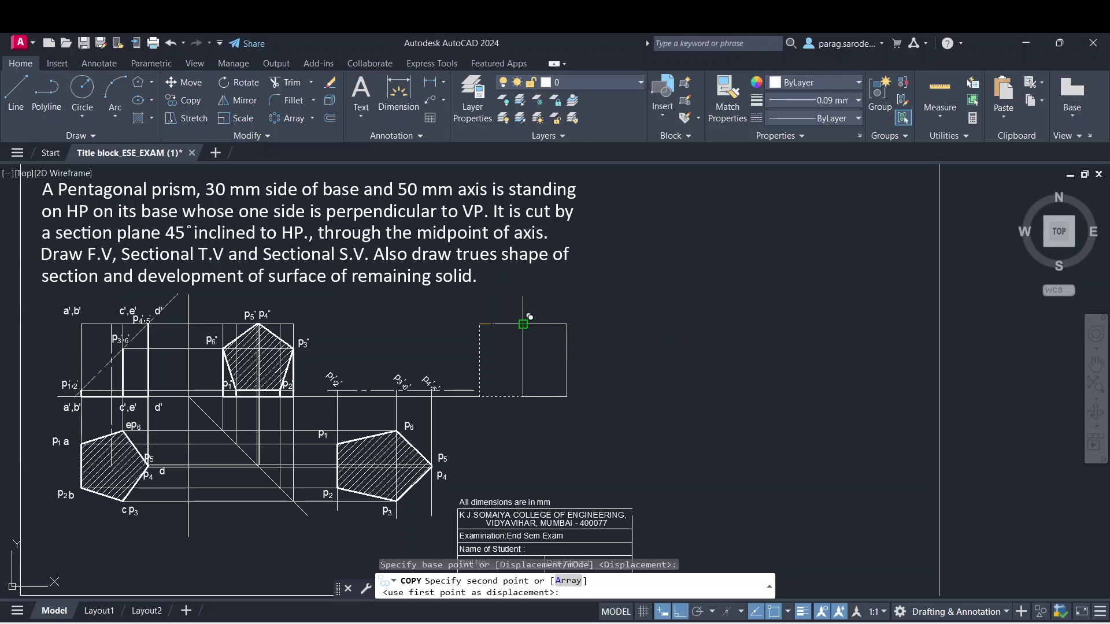
{"action": "left_click", "coordinate": [523, 323]}
{"action": "left_click", "coordinate": [566, 324]}
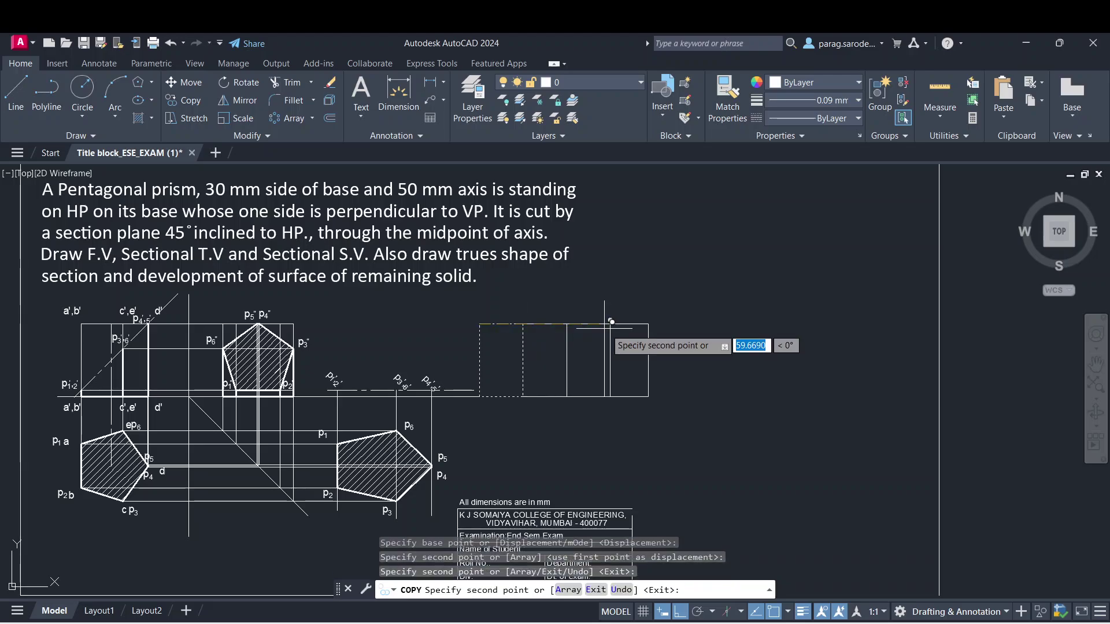
{"action": "left_click", "coordinate": [610, 324]}
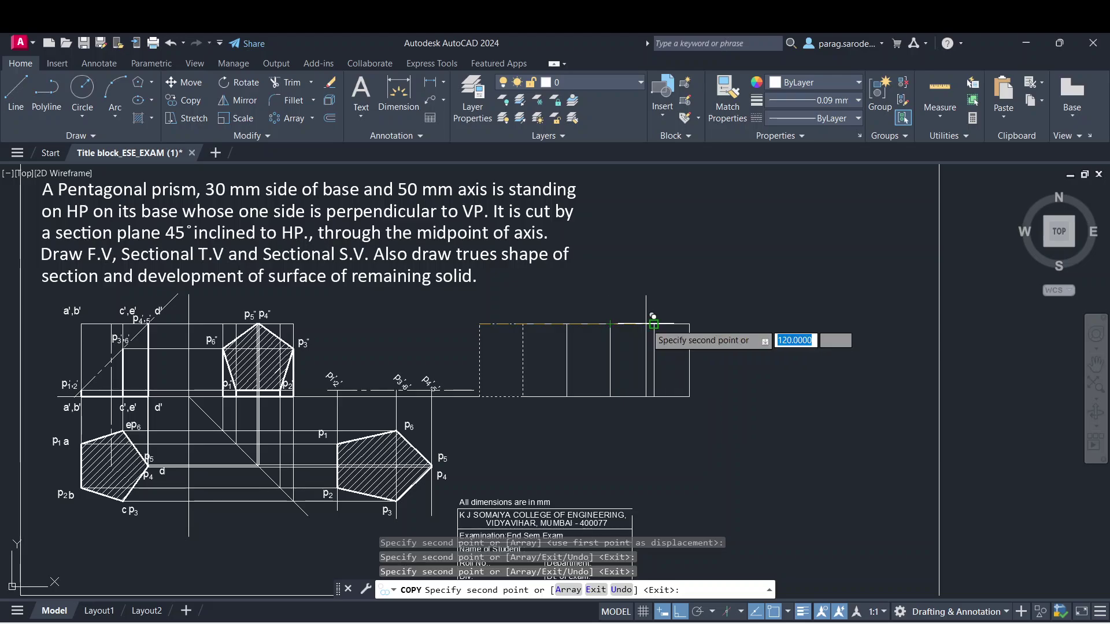
{"action": "left_click", "coordinate": [653, 323]}
{"action": "key", "text": "Escape"}
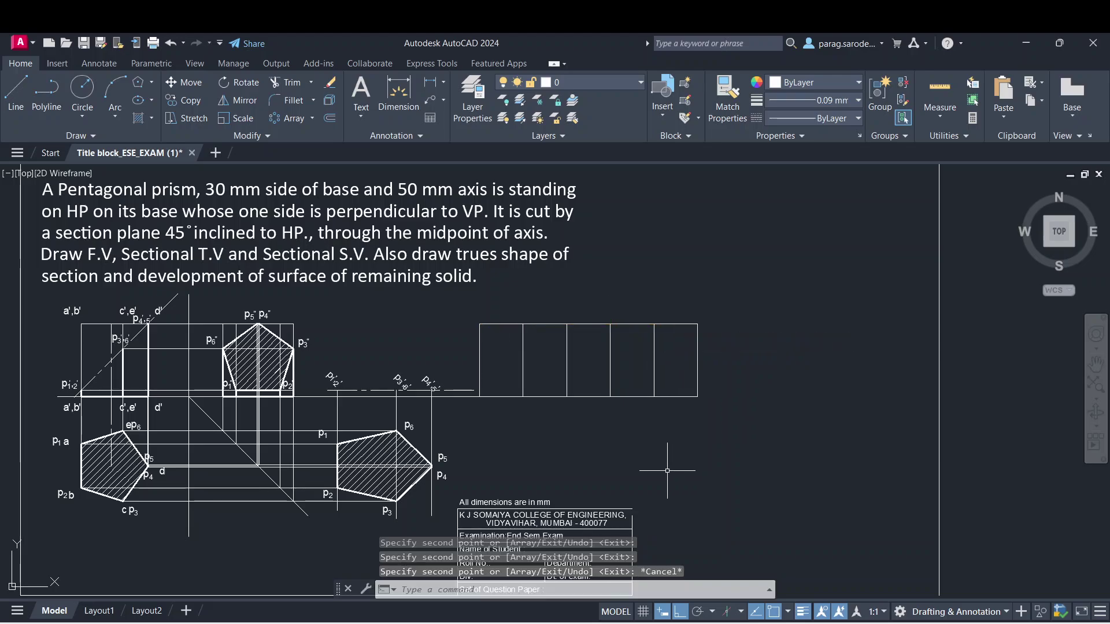
- Stretch the horizontal p1',2' level line from the side view to the development's first vertical edge
{"action": "mouse_move", "coordinate": [562, 449]}
{"action": "middle_mouse_down"}
{"action": "mouse_move", "coordinate": [599, 443]}
{"action": "mouse_move", "coordinate": [543, 443]}
{"action": "middle_mouse_up"}
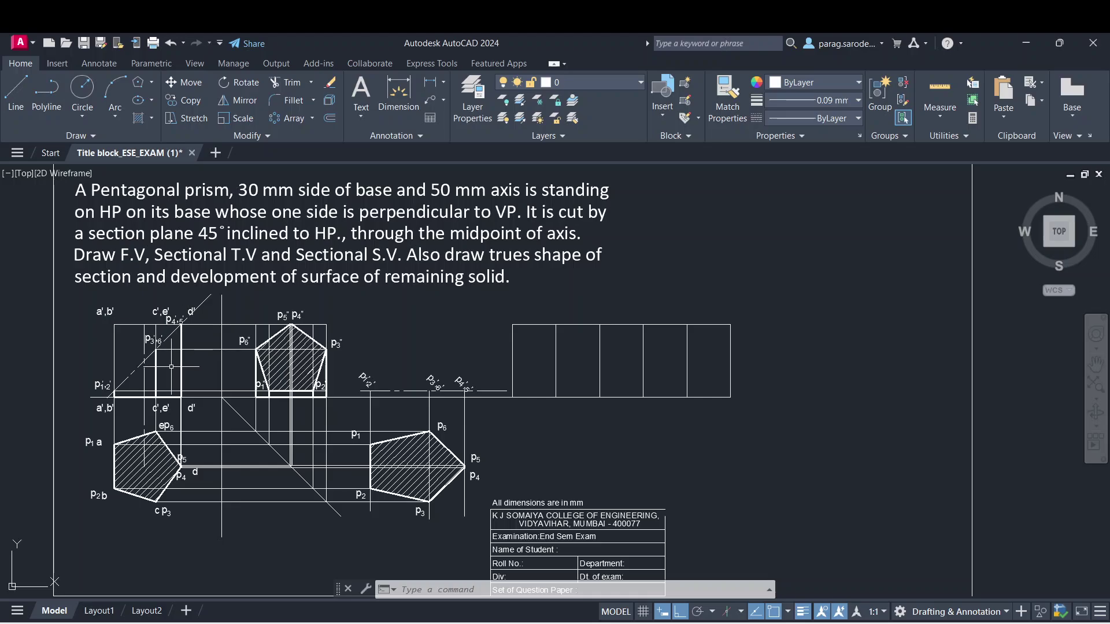
{"action": "scroll", "coordinate": [171, 367], "scroll_direction": "up", "scroll_amount": 3}
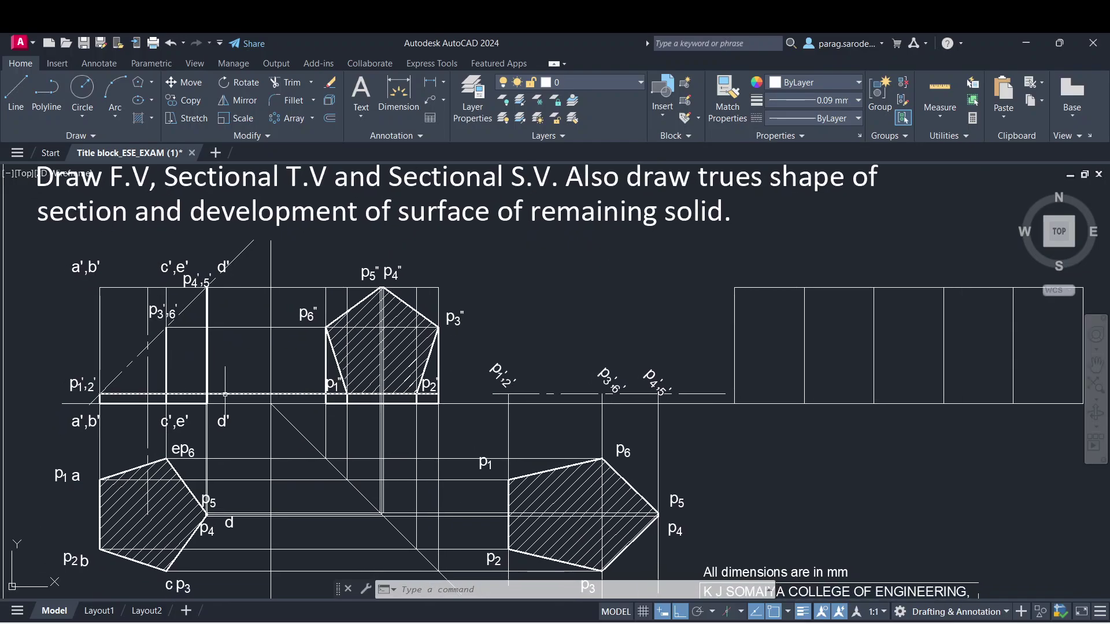
{"action": "left_click", "coordinate": [225, 394]}
{"action": "left_click", "coordinate": [438, 394]}
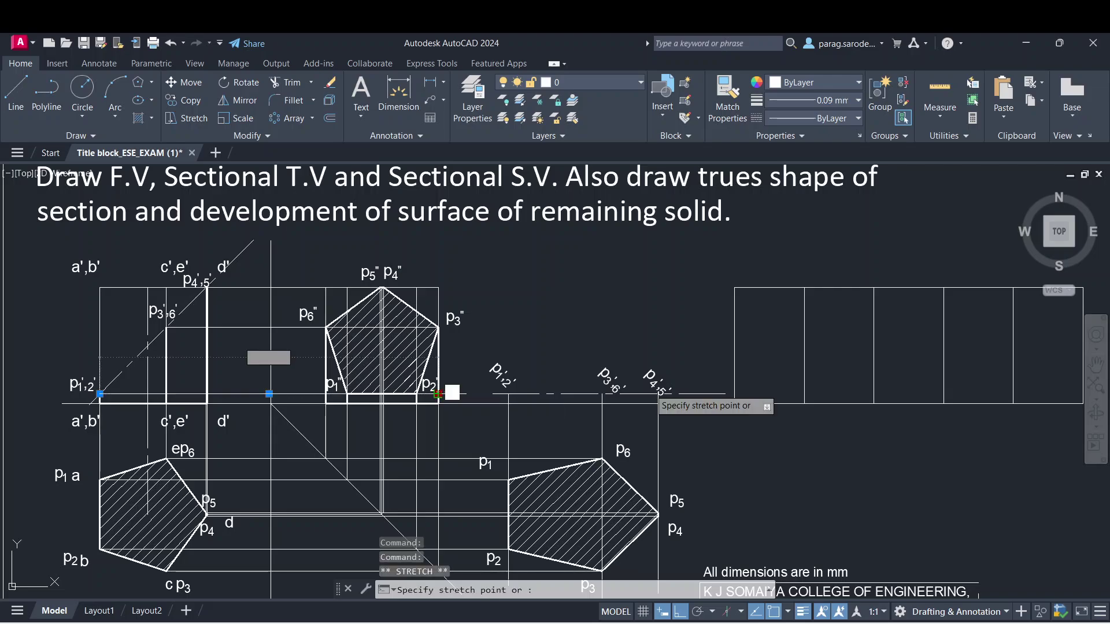
{"action": "left_click", "coordinate": [733, 394]}
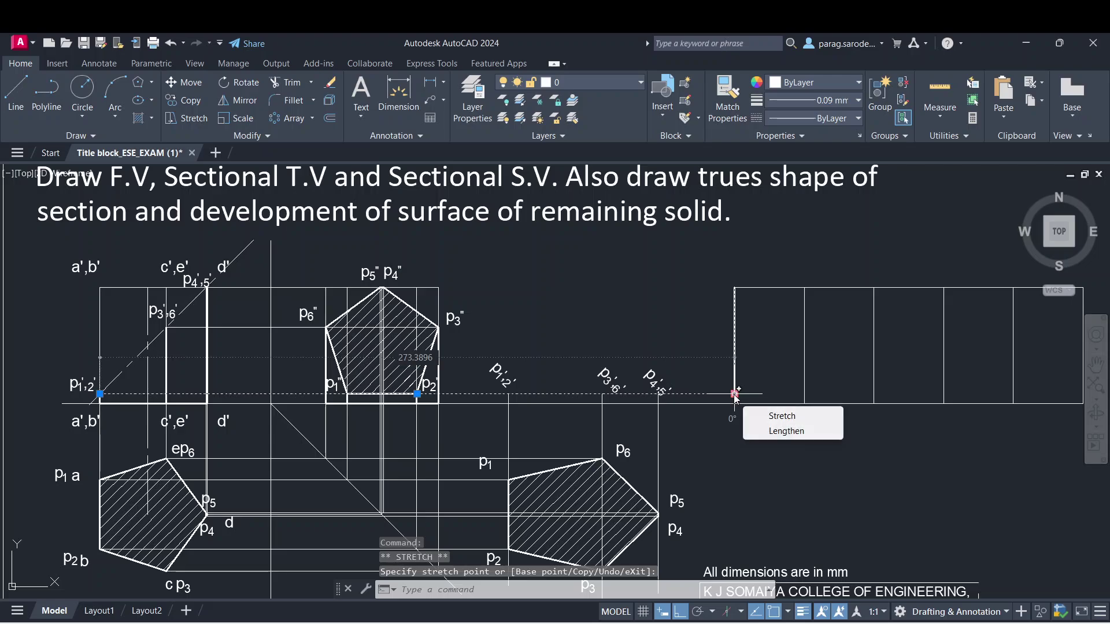
{"action": "key", "text": "Escape"}
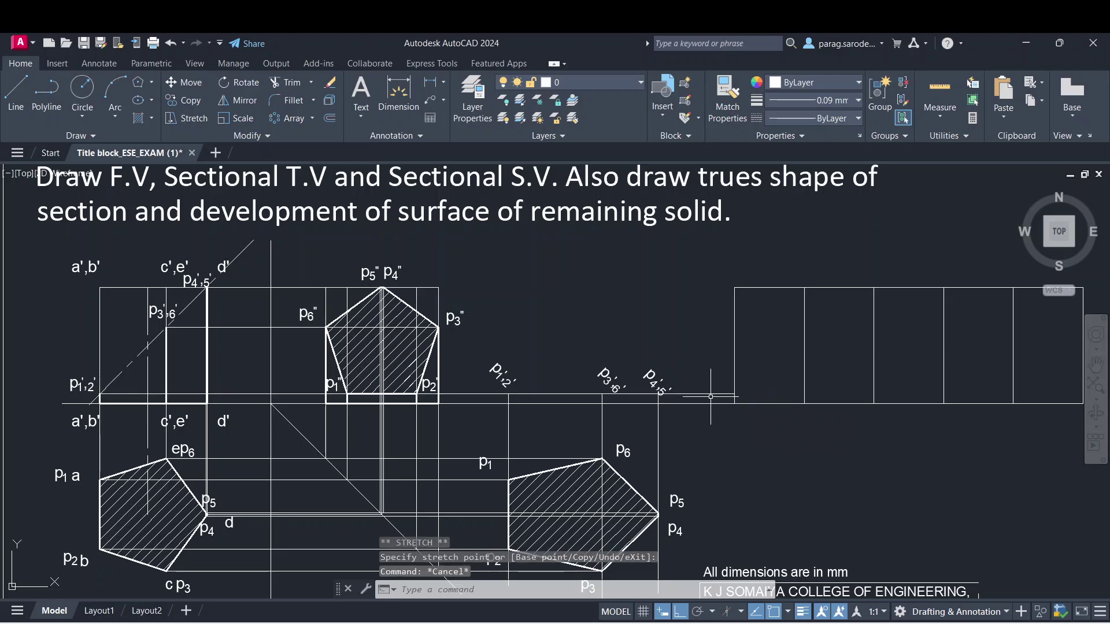
- Stretch the horizontal p3',6' level line from p3" across all five panels to the development's last vertical edge
{"action": "left_click", "coordinate": [266, 328]}
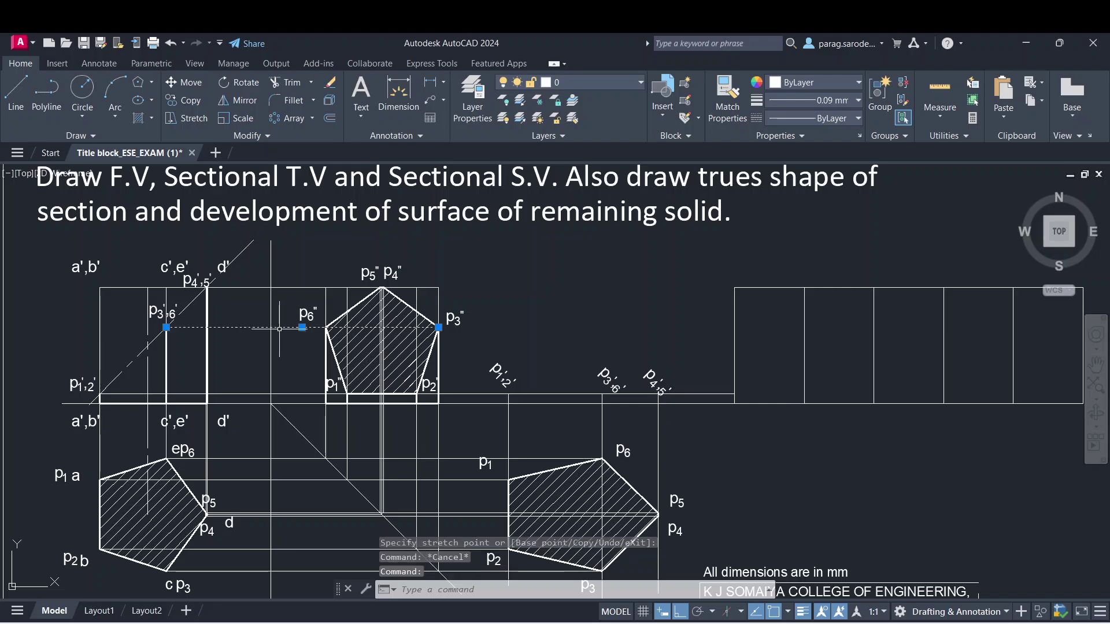
{"action": "left_click", "coordinate": [439, 327]}
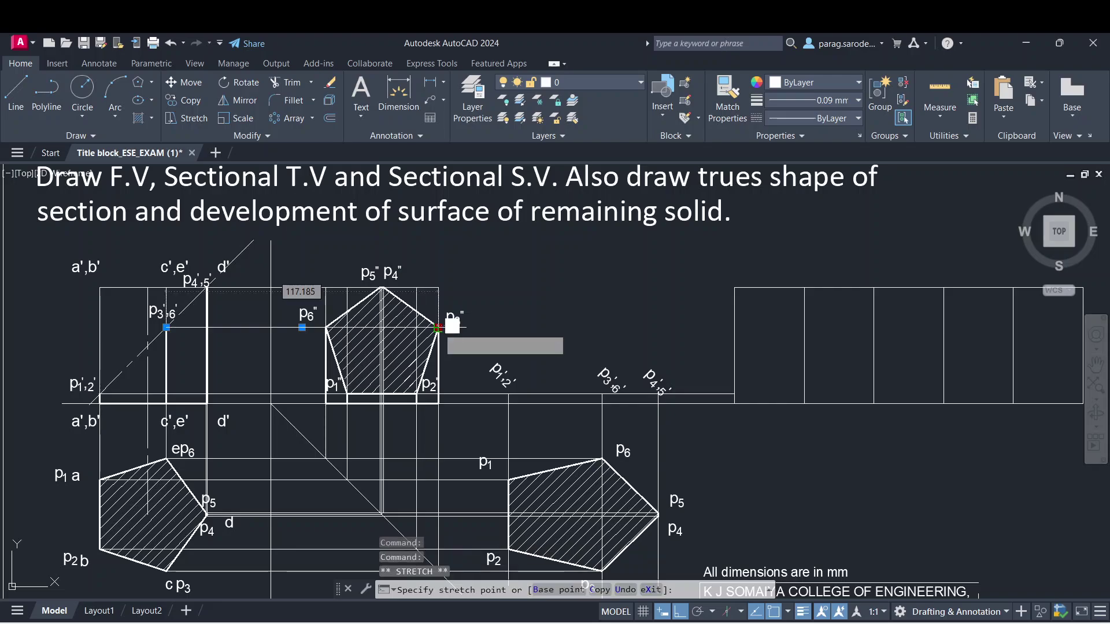
{"action": "middle_click_drag", "start_coordinate": [786, 315], "coordinate": [581, 320]}
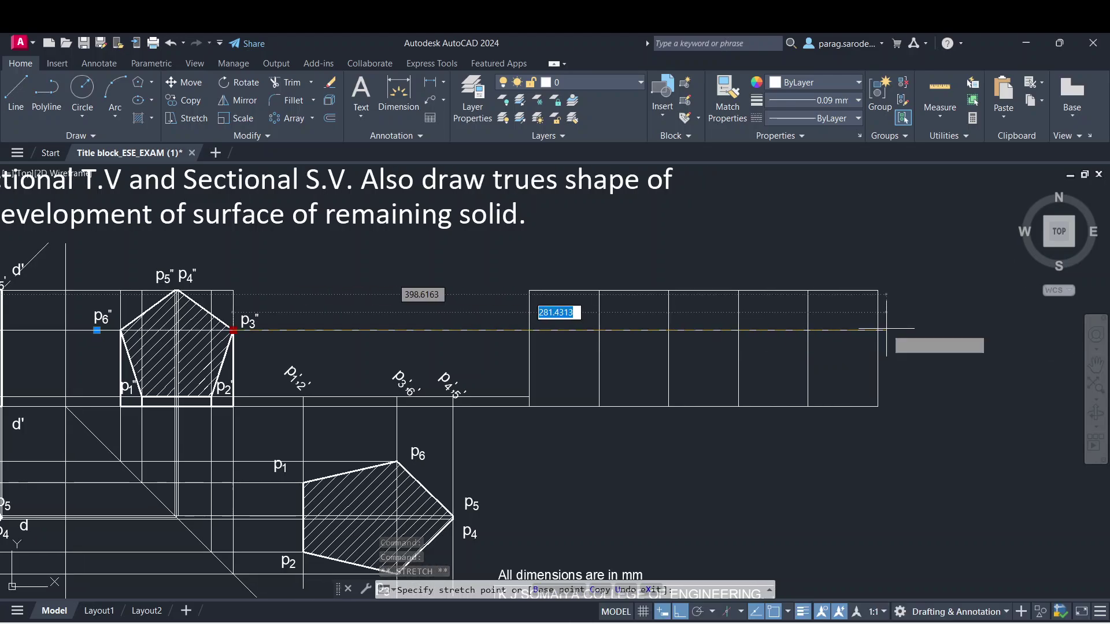
{"action": "key", "text": "Escape"}
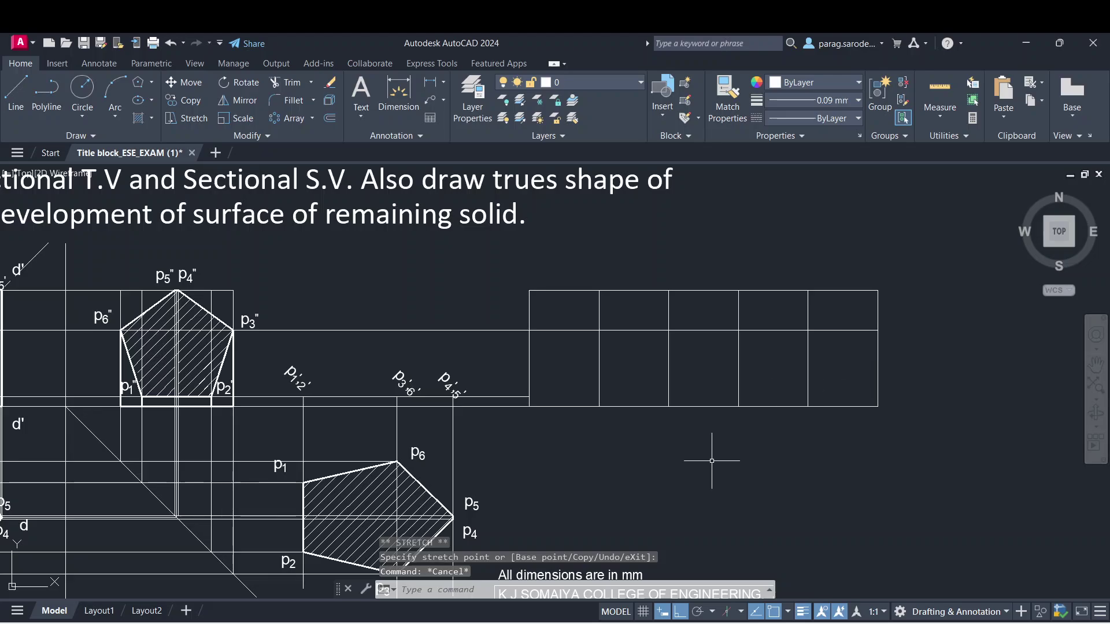
- Copy the top view's corner label a below each of the development's six vertical edges
{"action": "mouse_move", "coordinate": [712, 461]}
{"action": "middle_mouse_down"}
{"action": "mouse_move", "coordinate": [744, 449]}
{"action": "mouse_move", "coordinate": [880, 457]}
{"action": "middle_mouse_up"}
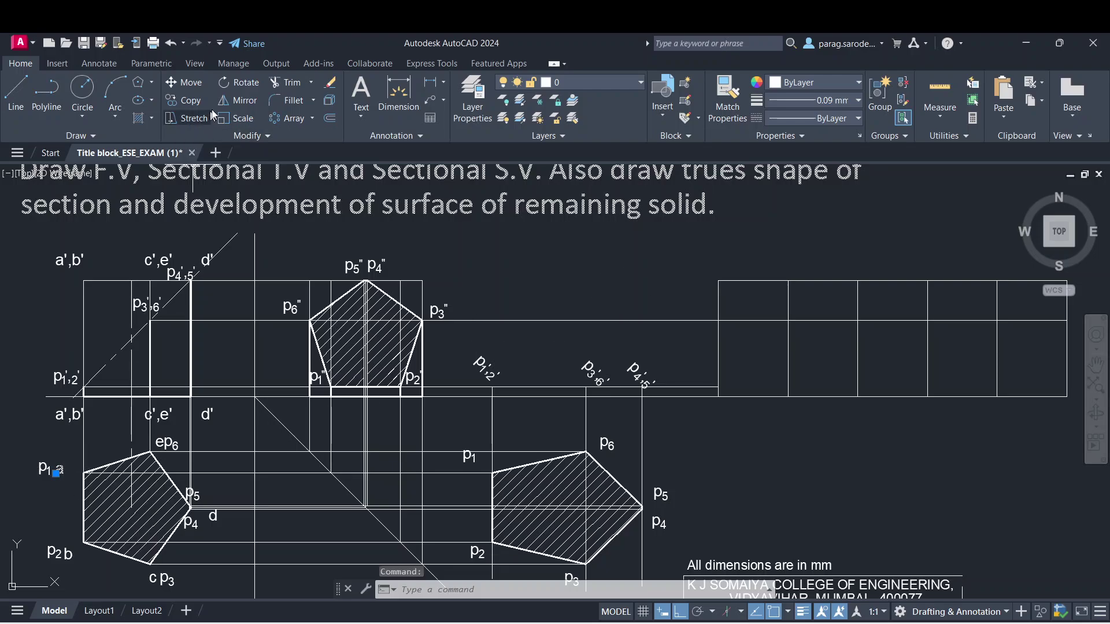
{"action": "left_click", "coordinate": [191, 100]}
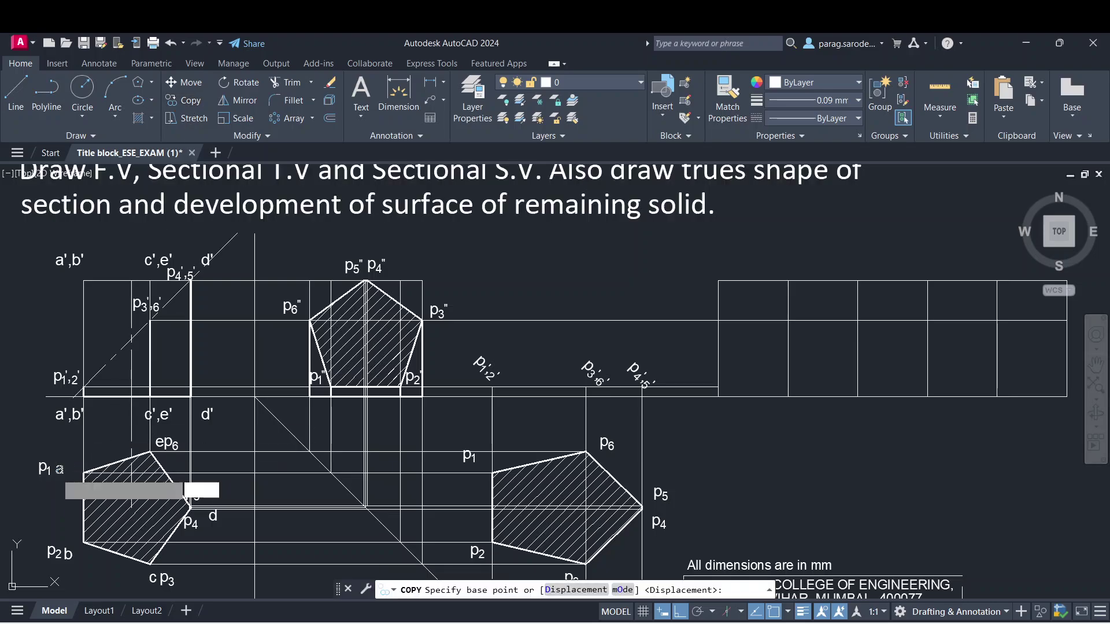
{"action": "left_click", "coordinate": [56, 473]}
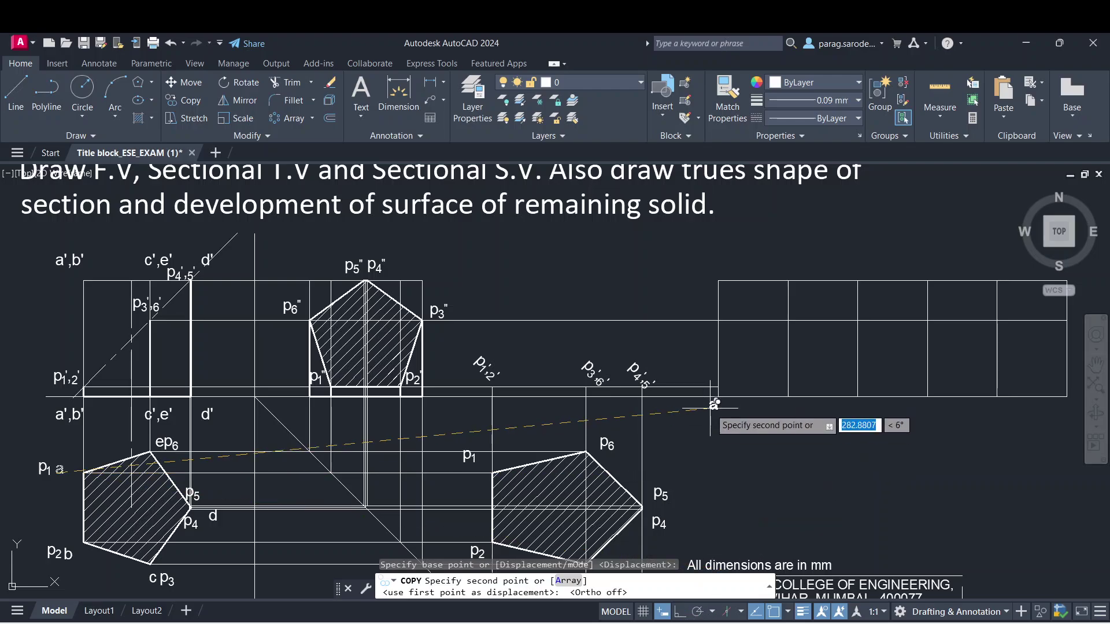
{"action": "left_click", "coordinate": [712, 408]}
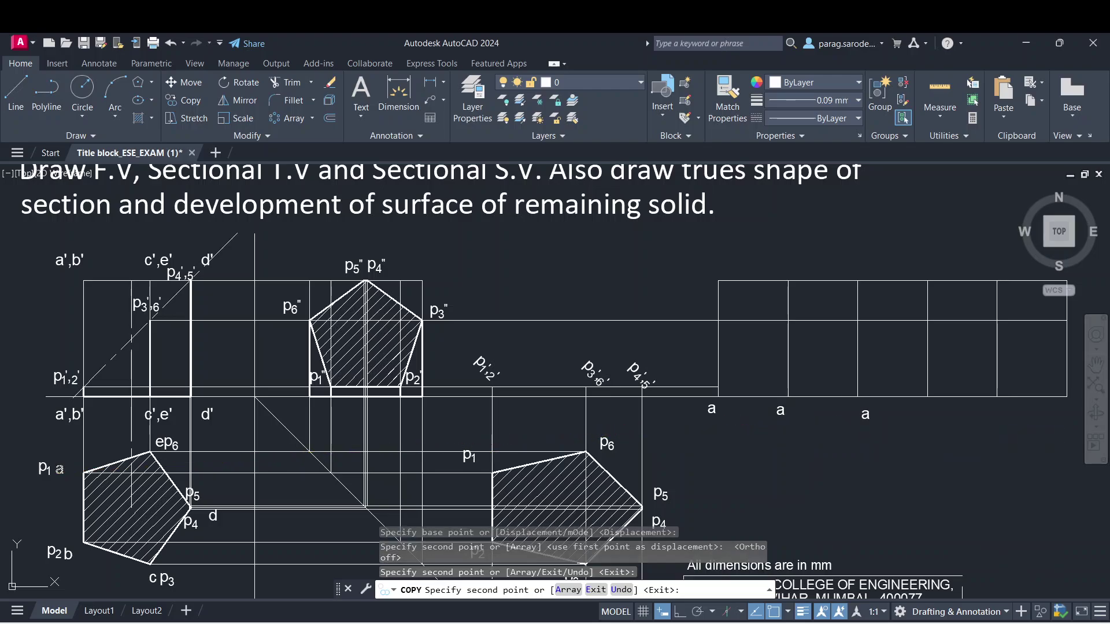
{"action": "left_click", "coordinate": [865, 412]}
{"action": "left_click", "coordinate": [934, 414]}
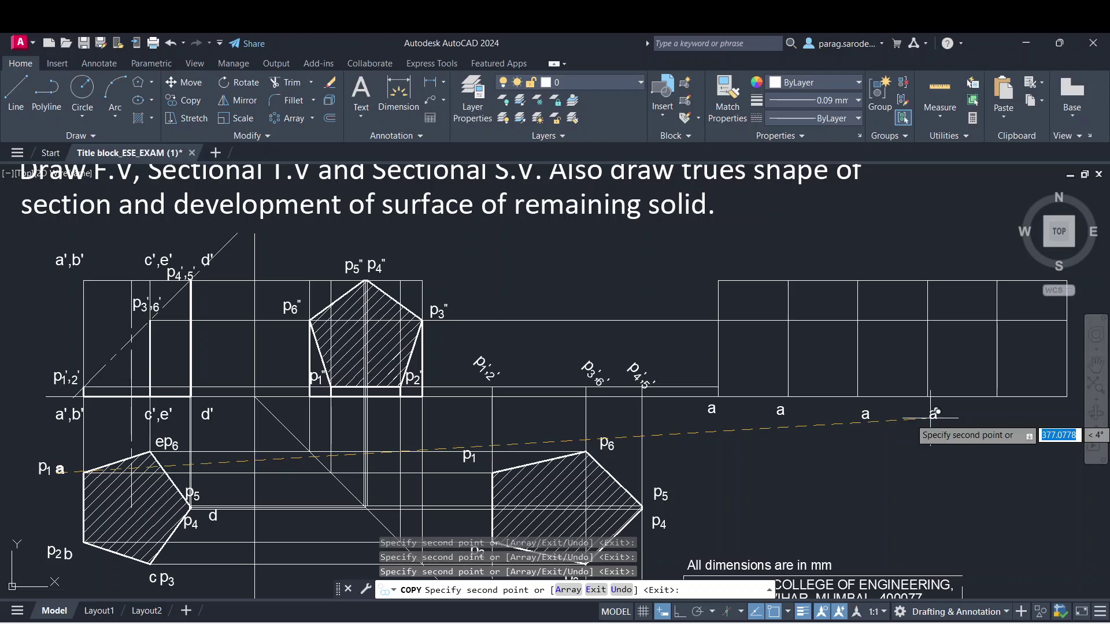
{"action": "middle_click_drag", "start_coordinate": [994, 415], "coordinate": [876, 433]}
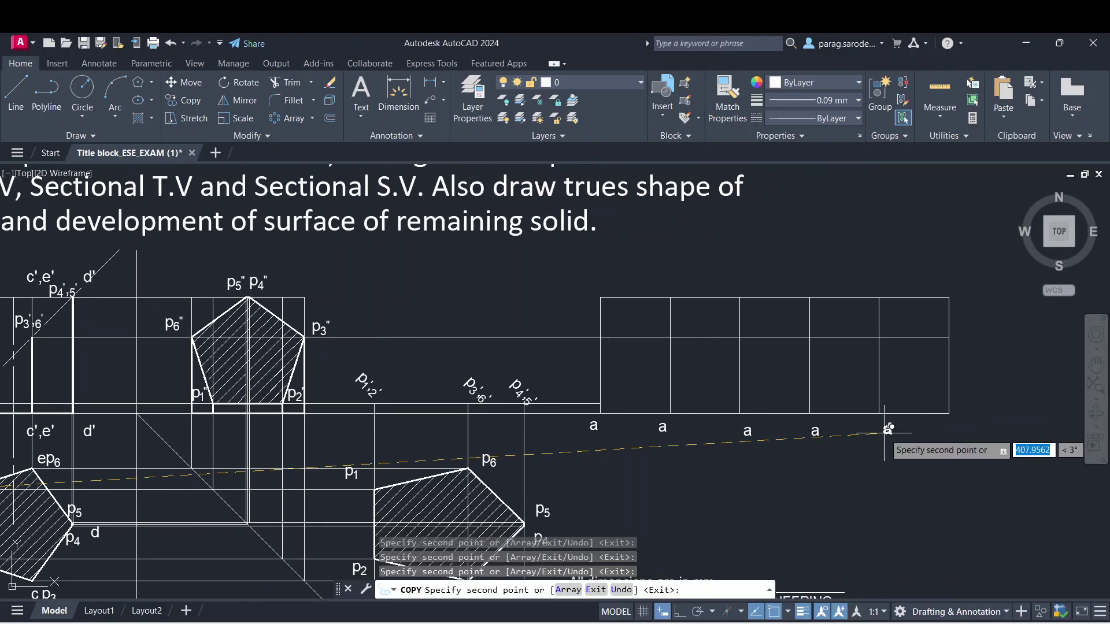
{"action": "left_click", "coordinate": [884, 438]}
{"action": "left_click", "coordinate": [954, 434]}
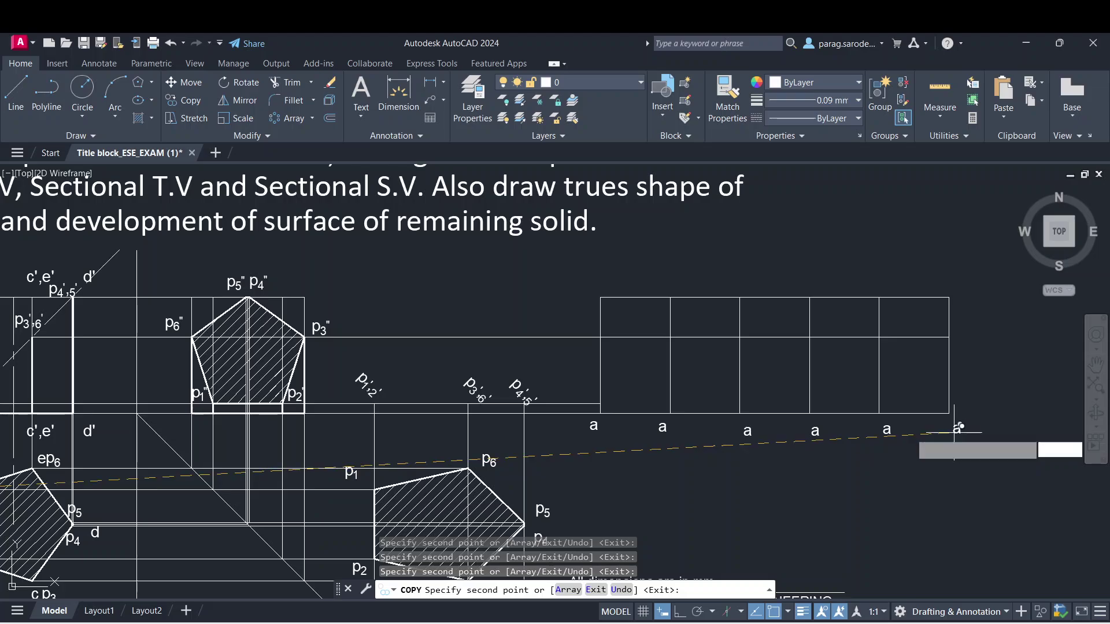
{"action": "key", "text": "Escape"}
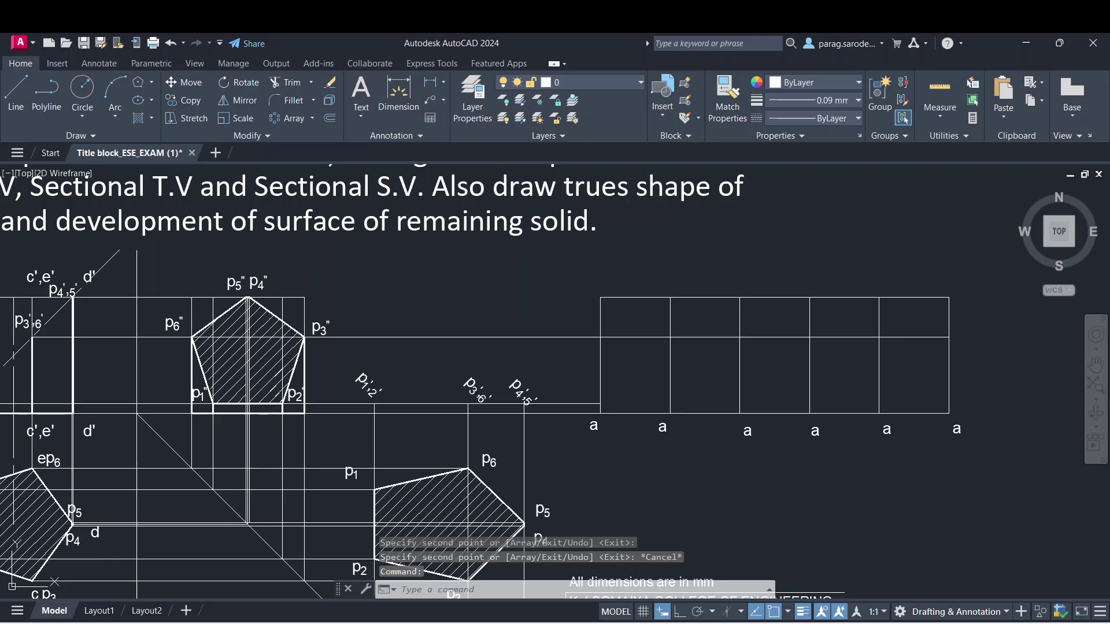
- Change the second to fifth labels under the development to b, c, d and e, keeping a at both ends
{"action": "double_click", "coordinate": [662, 428]}
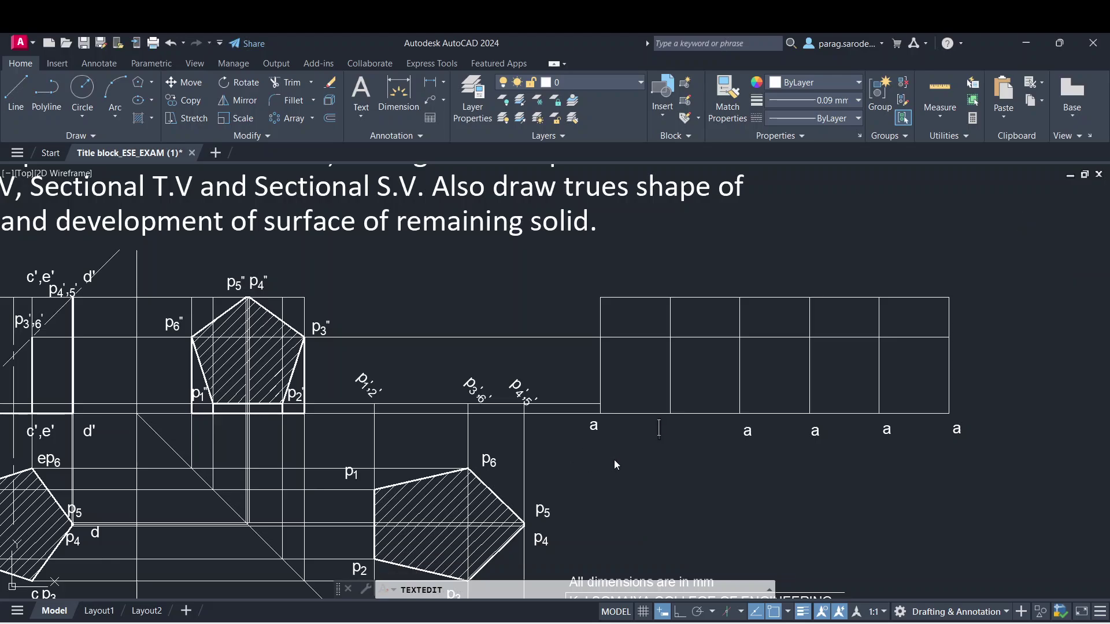
{"action": "key", "text": "Return"}
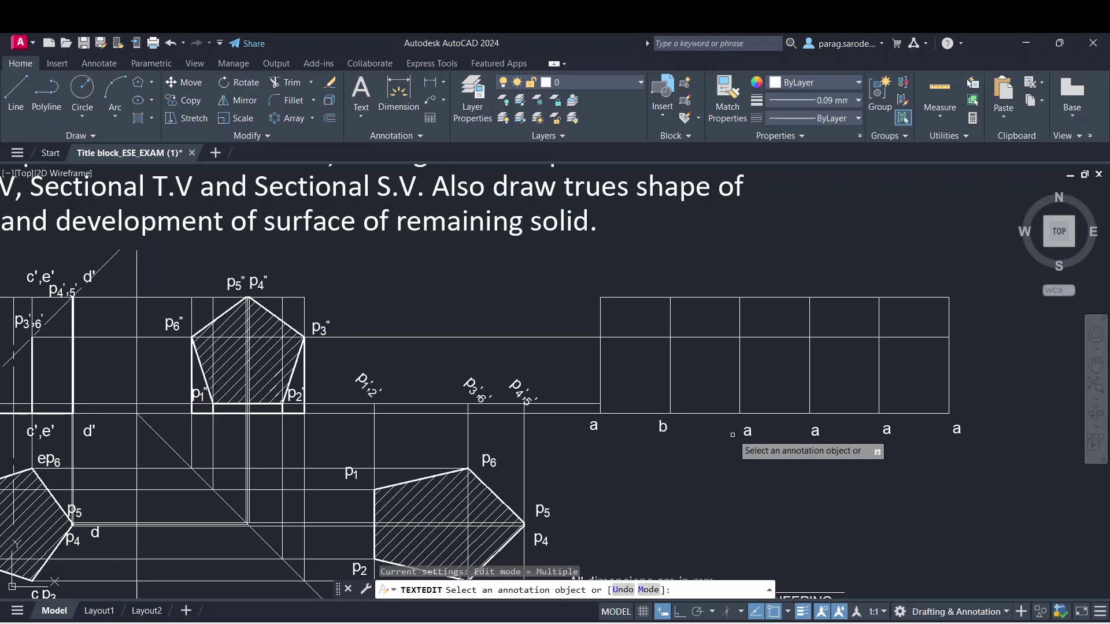
{"action": "key", "text": "Escape"}
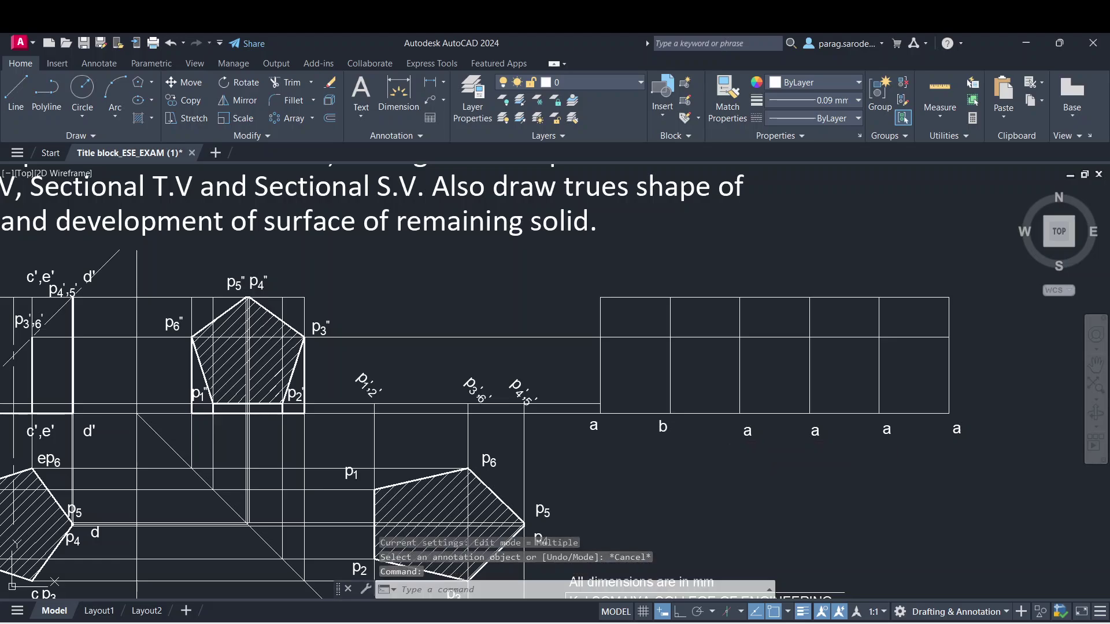
{"action": "double_click", "coordinate": [743, 437]}
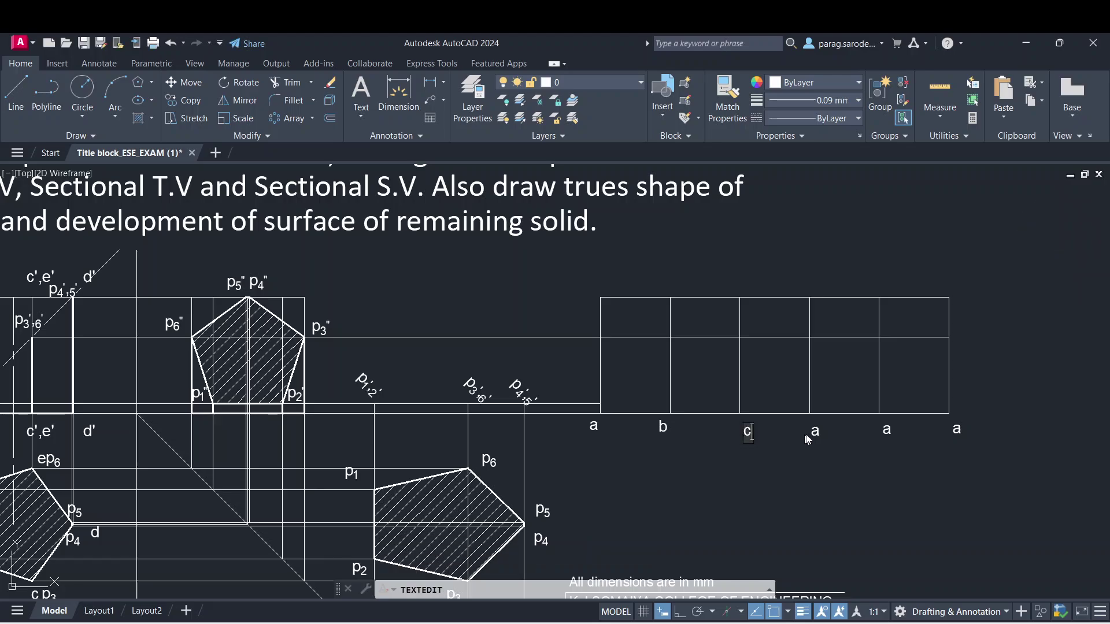
{"action": "key", "text": "Return"}
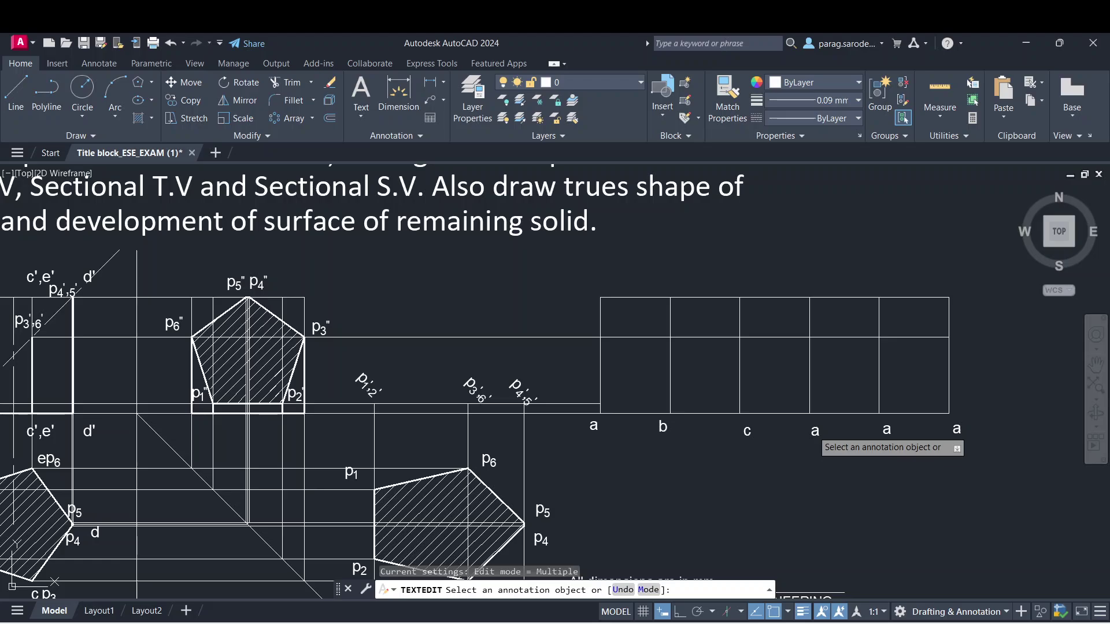
{"action": "left_click", "coordinate": [809, 433]}
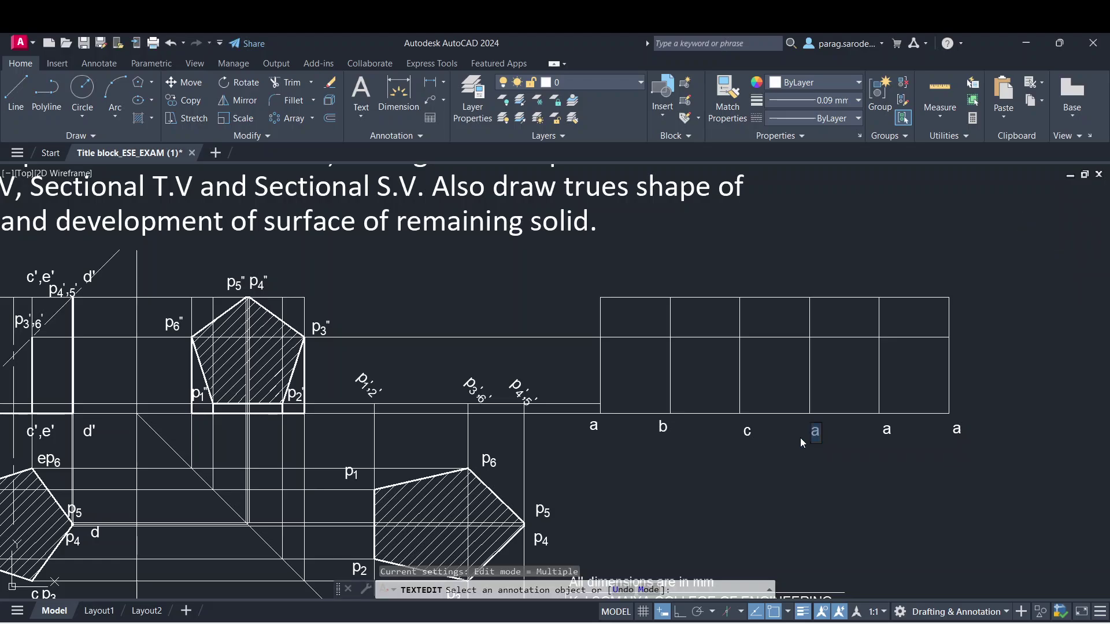
{"action": "type", "text": "d"}
{"action": "key", "text": "Return"}
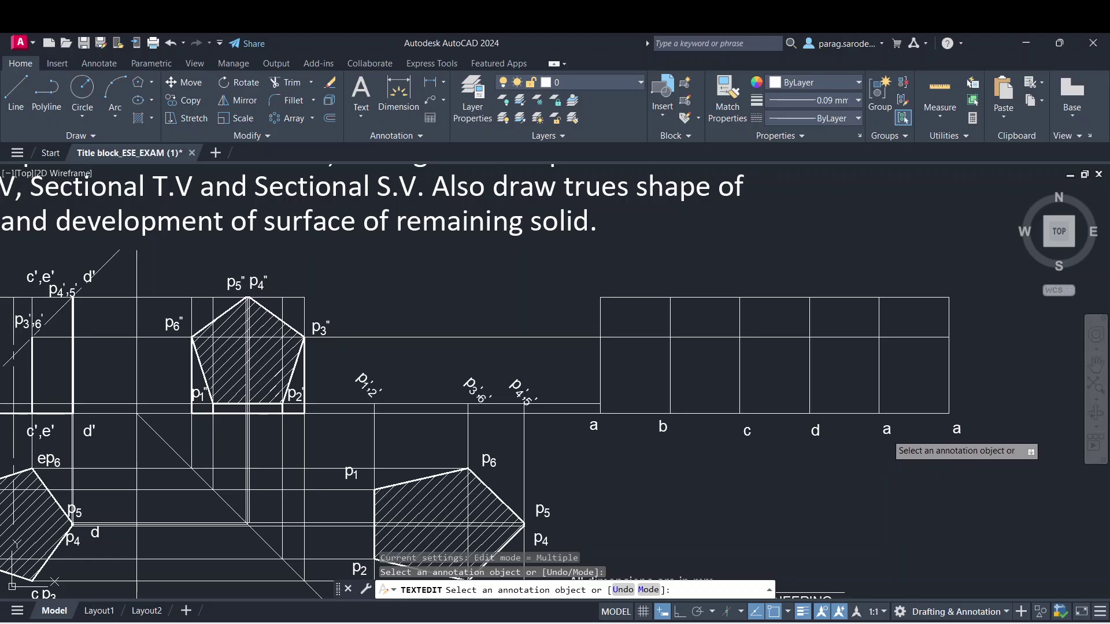
{"action": "left_click", "coordinate": [887, 433]}
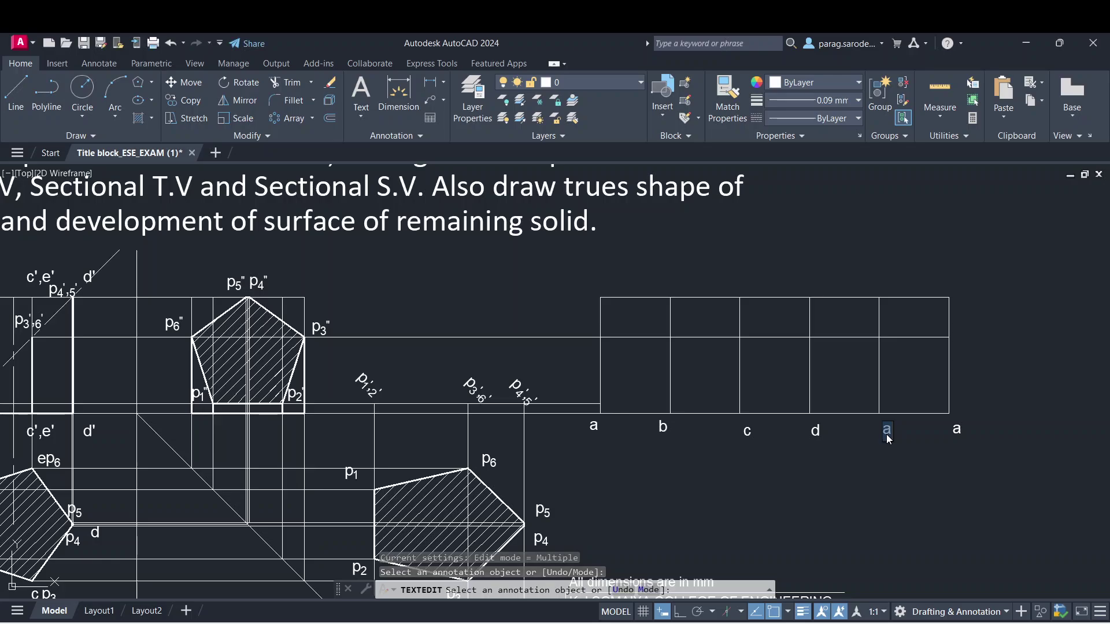
{"action": "key", "text": "Return"}
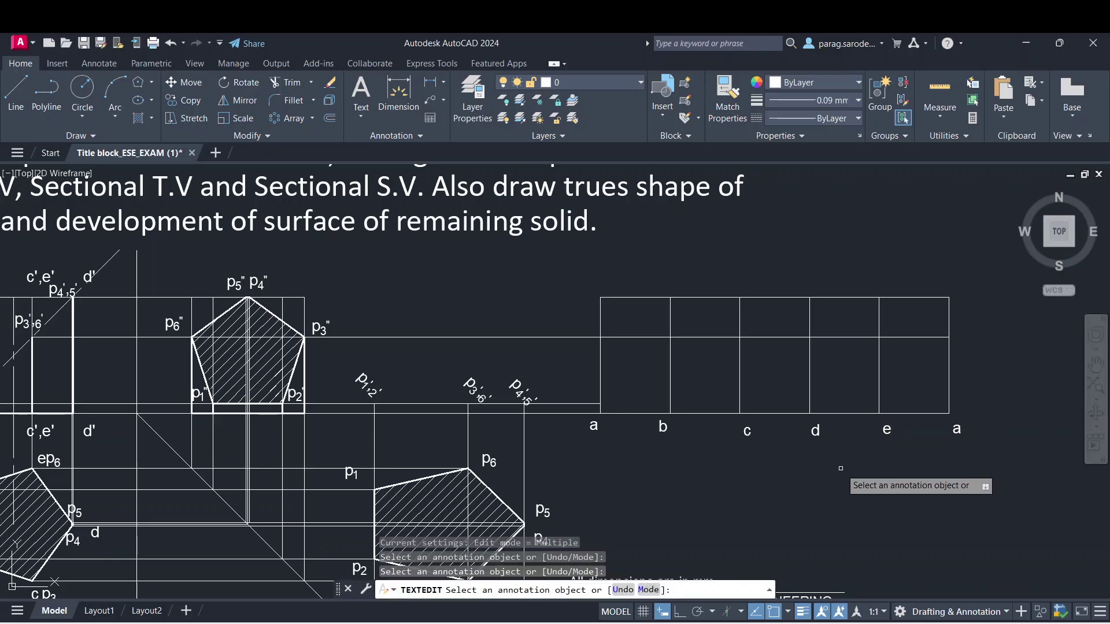
{"action": "key", "text": "Escape"}
- Stretch the horizontal p1',2' level line, with ortho mode on, across all five panels to the development's last vertical edge
{"action": "left_click", "coordinate": [595, 404]}
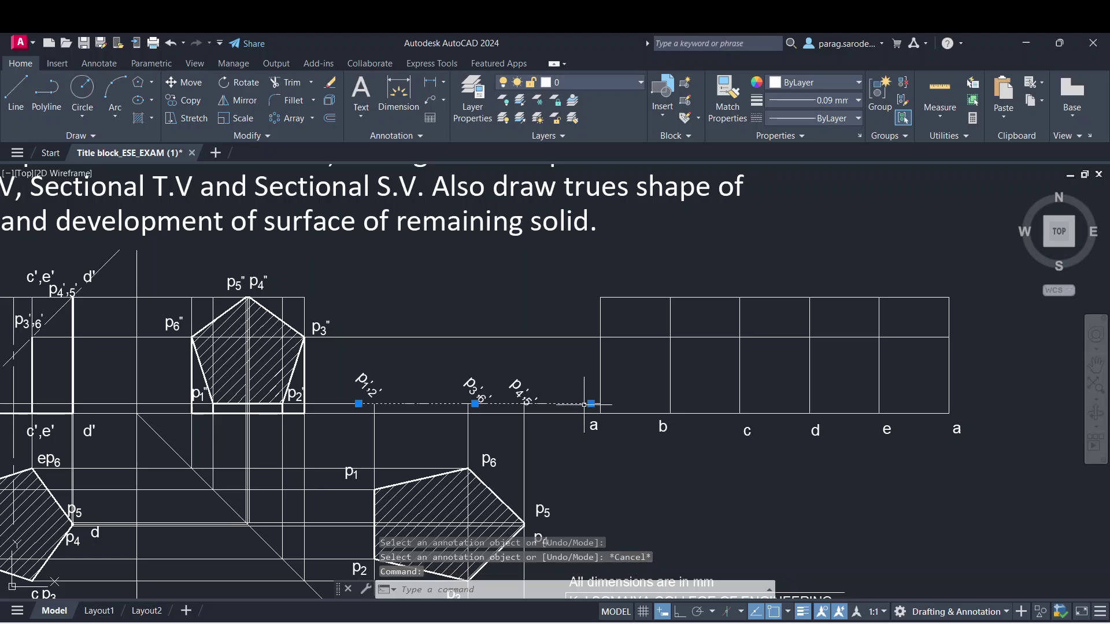
{"action": "scroll", "coordinate": [599, 405], "scroll_direction": "up", "scroll_amount": 4}
{"action": "key", "text": "Escape"}
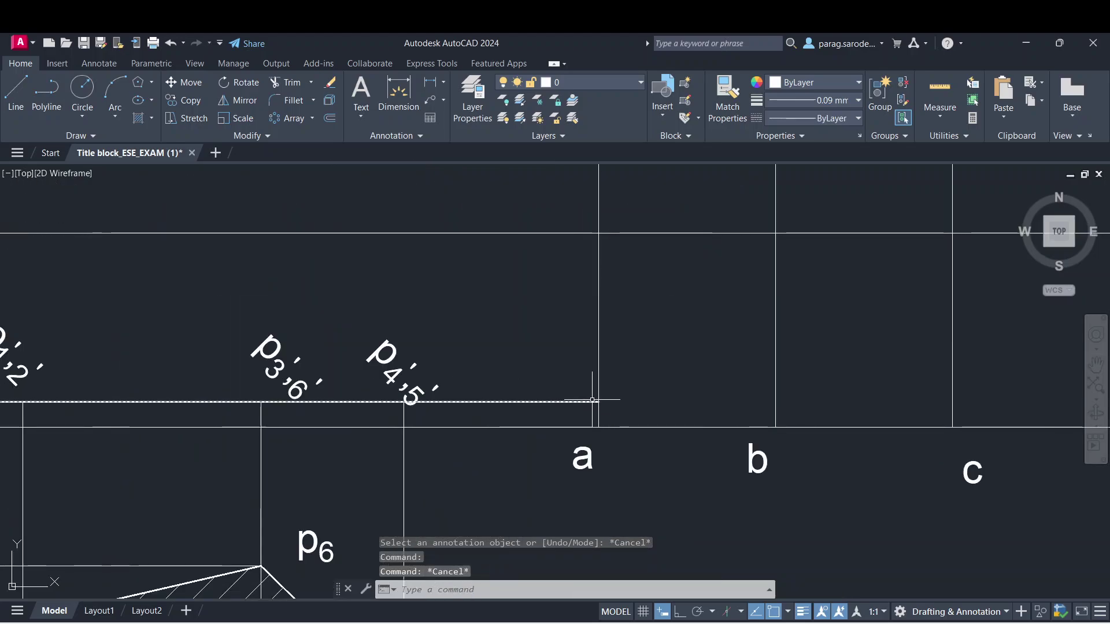
{"action": "left_click", "coordinate": [592, 401]}
{"action": "left_click", "coordinate": [592, 402]}
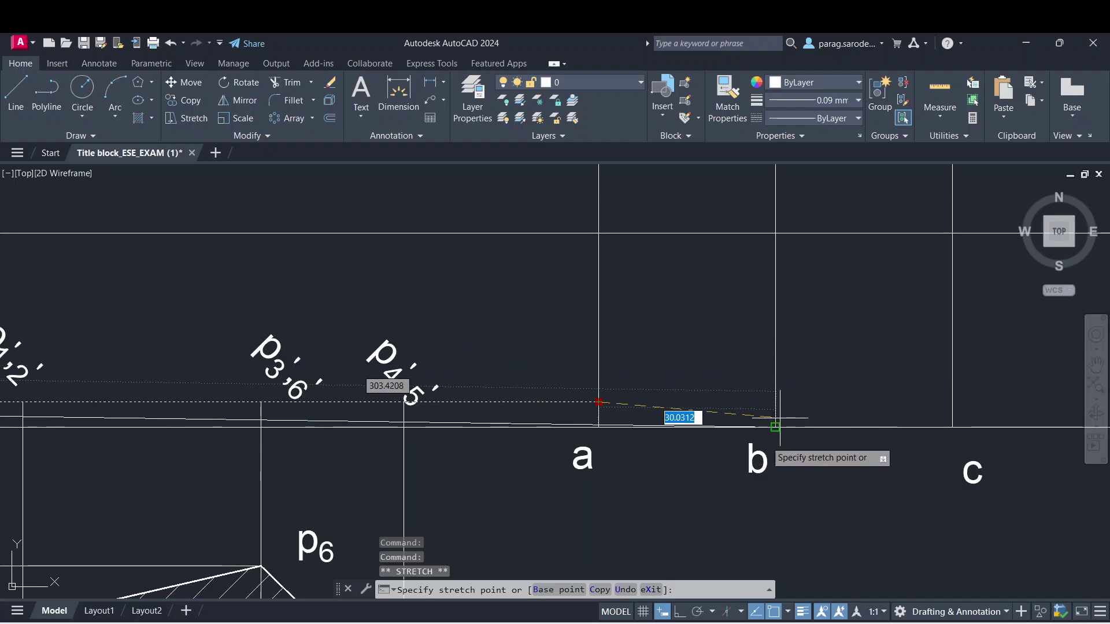
{"action": "left_click", "coordinate": [681, 611]}
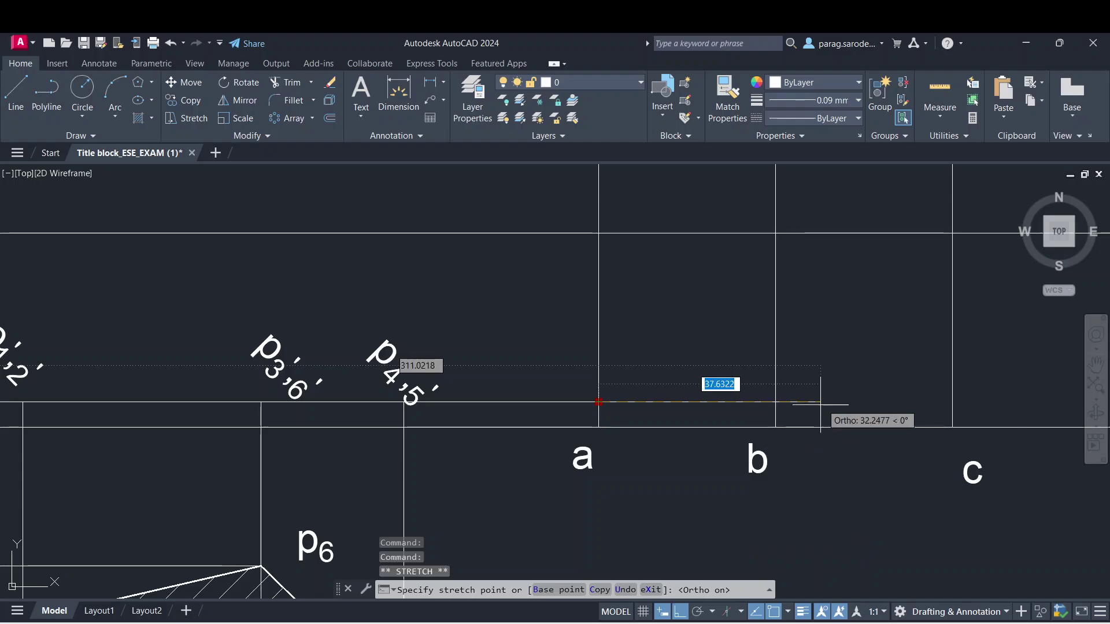
{"action": "middle_click_drag", "start_coordinate": [895, 377], "coordinate": [558, 460]}
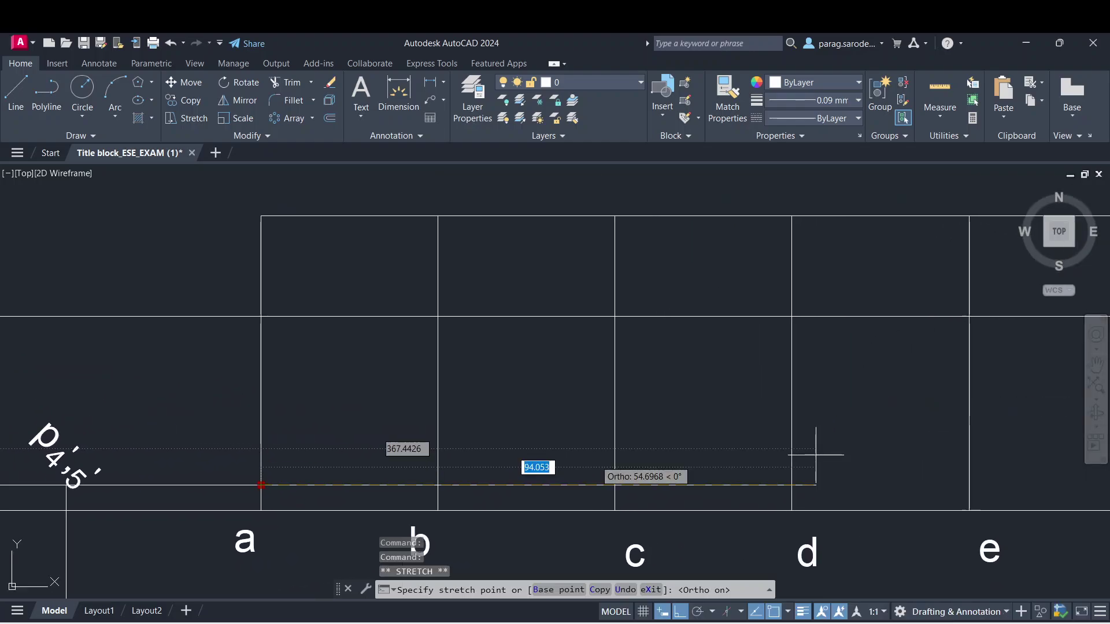
{"action": "middle_click_drag", "start_coordinate": [992, 450], "coordinate": [661, 463]}
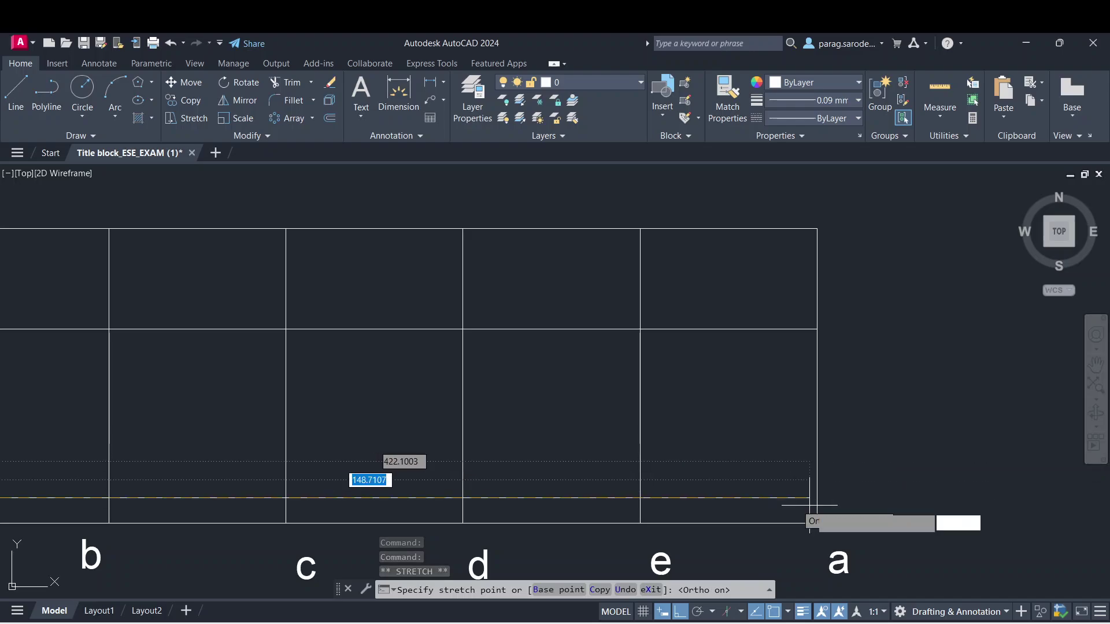
{"action": "key", "text": "Escape"}
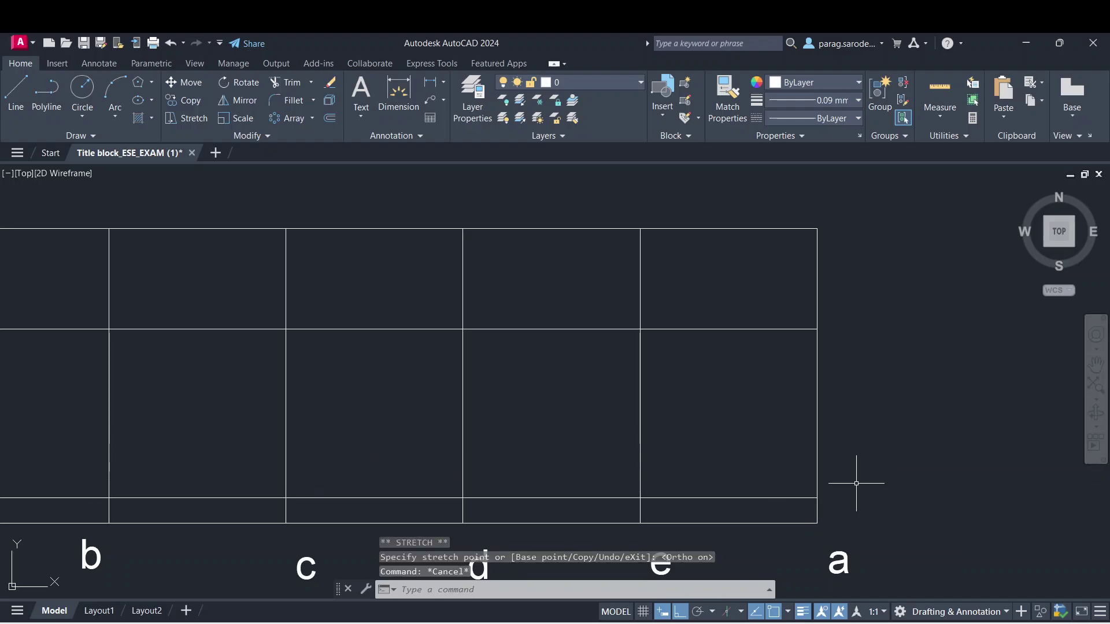
{"action": "scroll", "coordinate": [731, 489], "scroll_direction": "down", "scroll_amount": 4}
{"action": "middle_click_drag", "start_coordinate": [684, 444], "coordinate": [723, 442]}
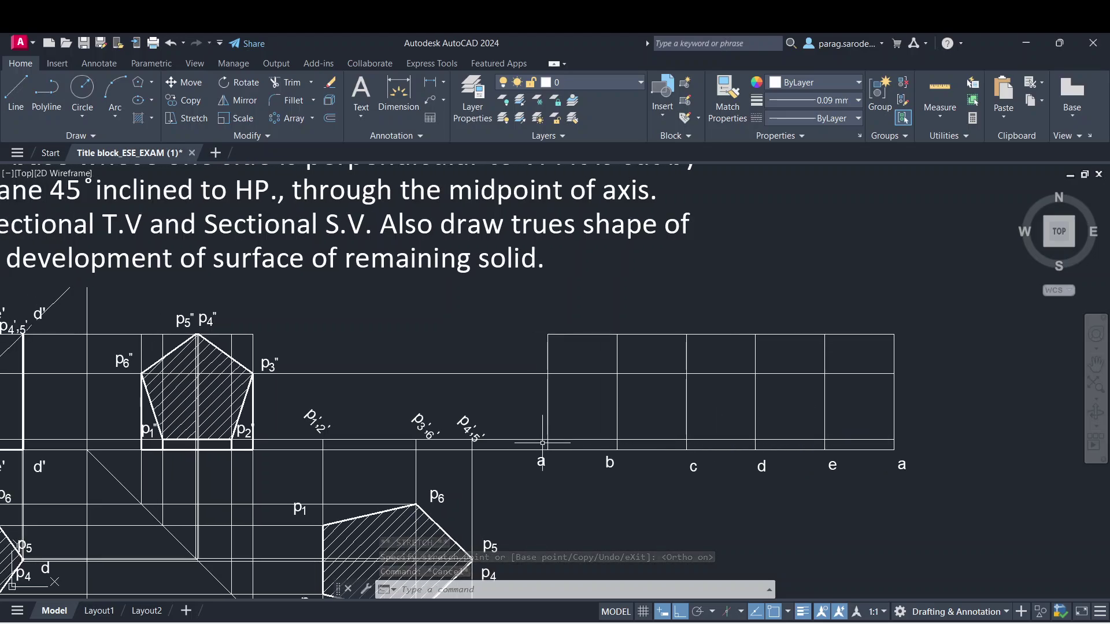
- Copy the front view's p1',2' label onto its level line beside the development's edges a, b and the last a
{"action": "middle_click_drag", "start_coordinate": [543, 443], "coordinate": [740, 439]}
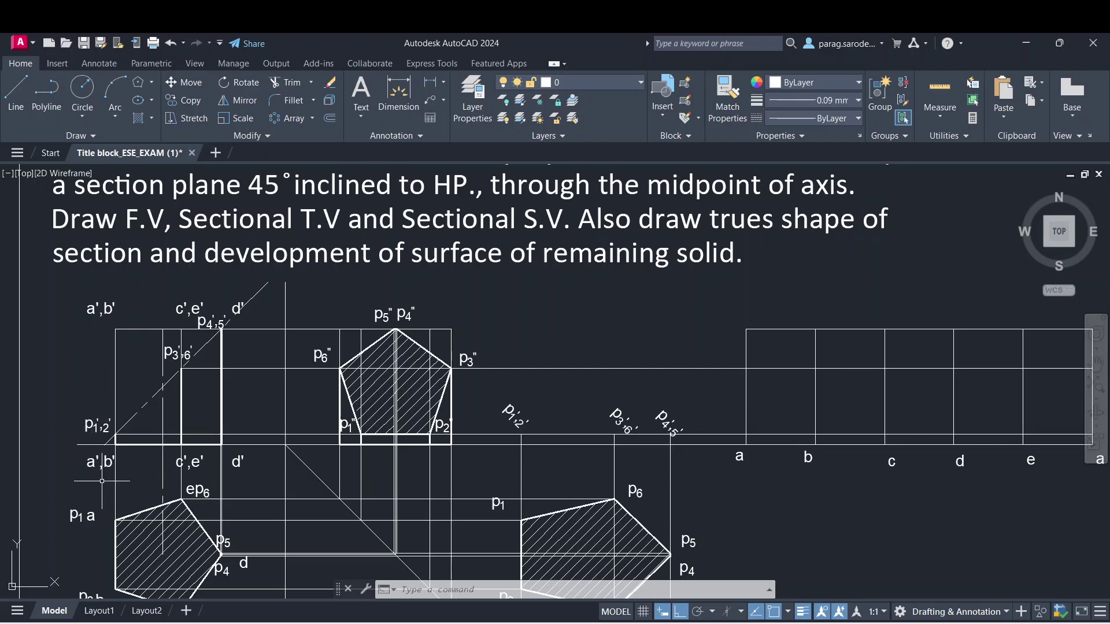
{"action": "middle_click_drag", "start_coordinate": [100, 513], "coordinate": [103, 488]}
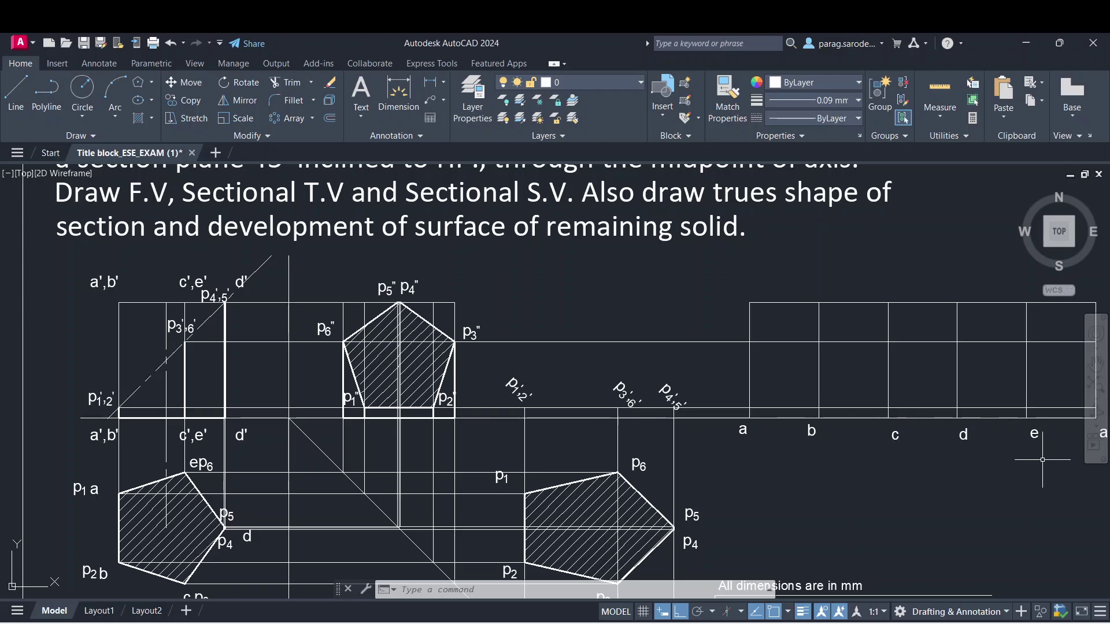
{"action": "middle_click_drag", "start_coordinate": [1043, 460], "coordinate": [934, 461]}
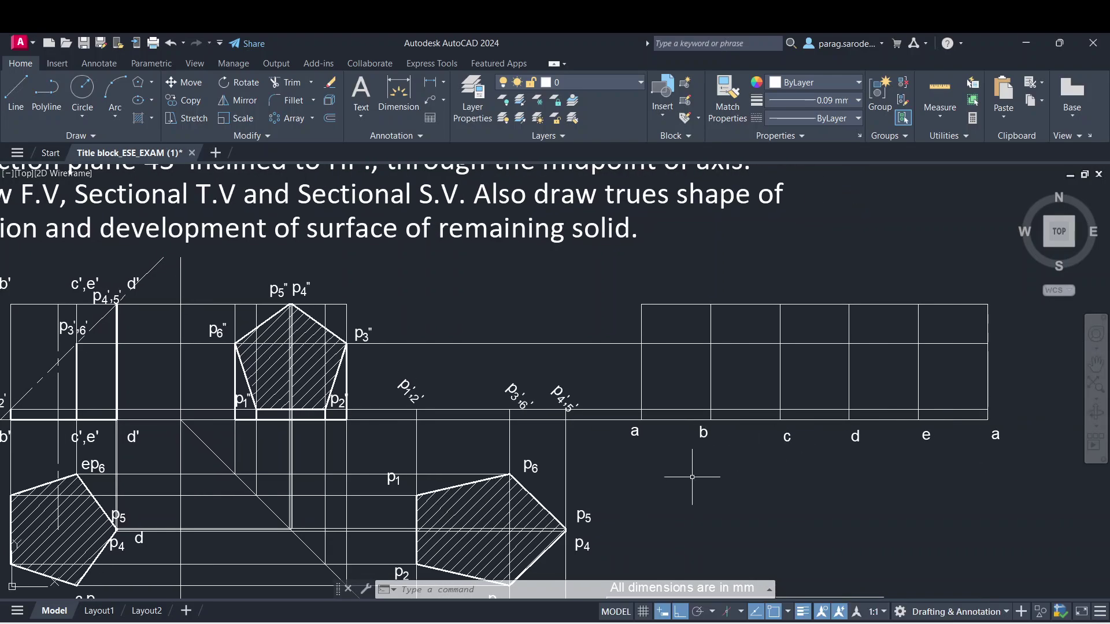
{"action": "middle_click_drag", "start_coordinate": [692, 476], "coordinate": [744, 472]}
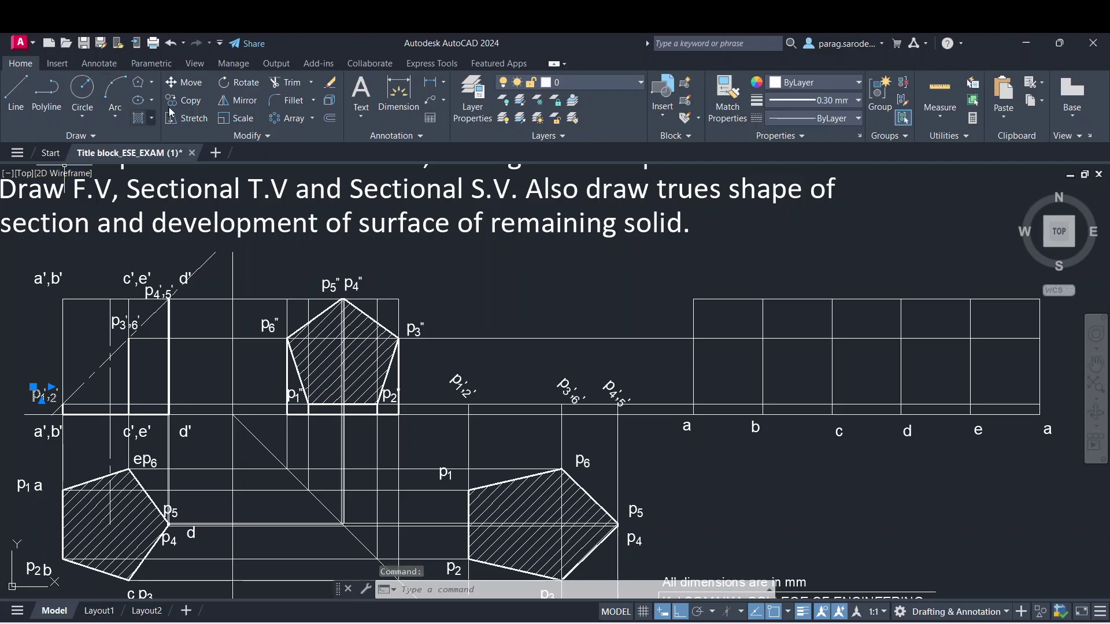
{"action": "left_click", "coordinate": [188, 99]}
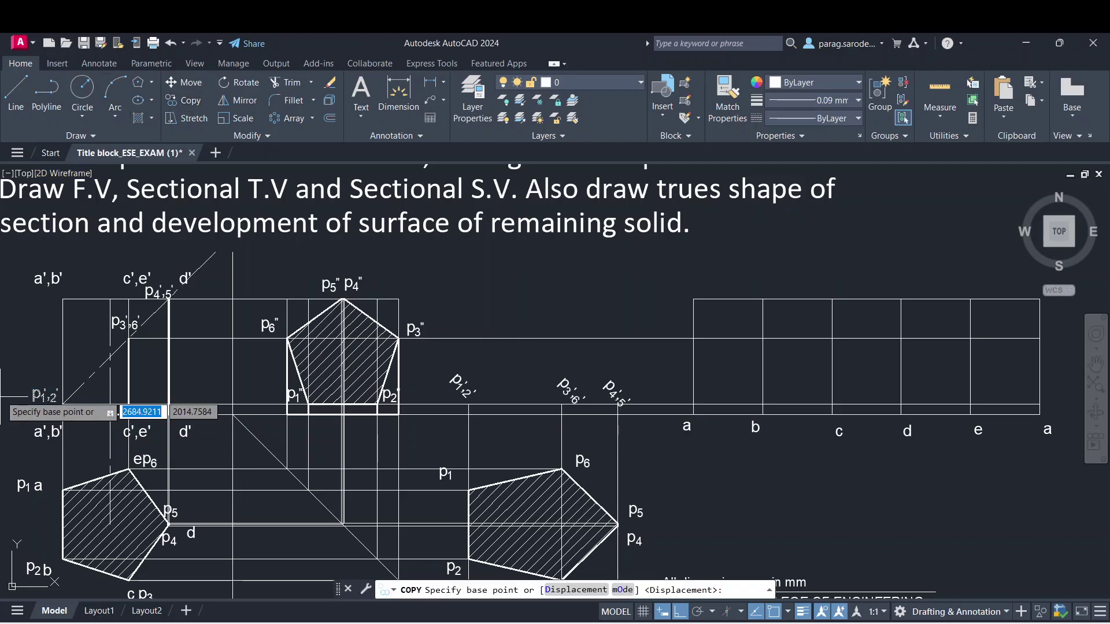
{"action": "left_click", "coordinate": [28, 391]}
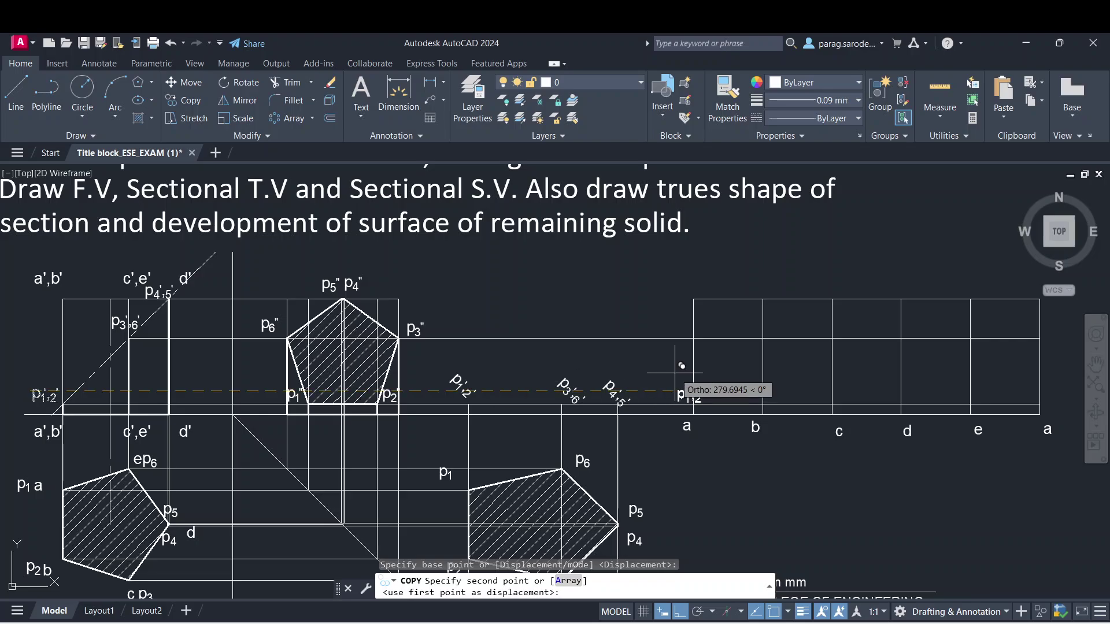
{"action": "left_click", "coordinate": [671, 391]}
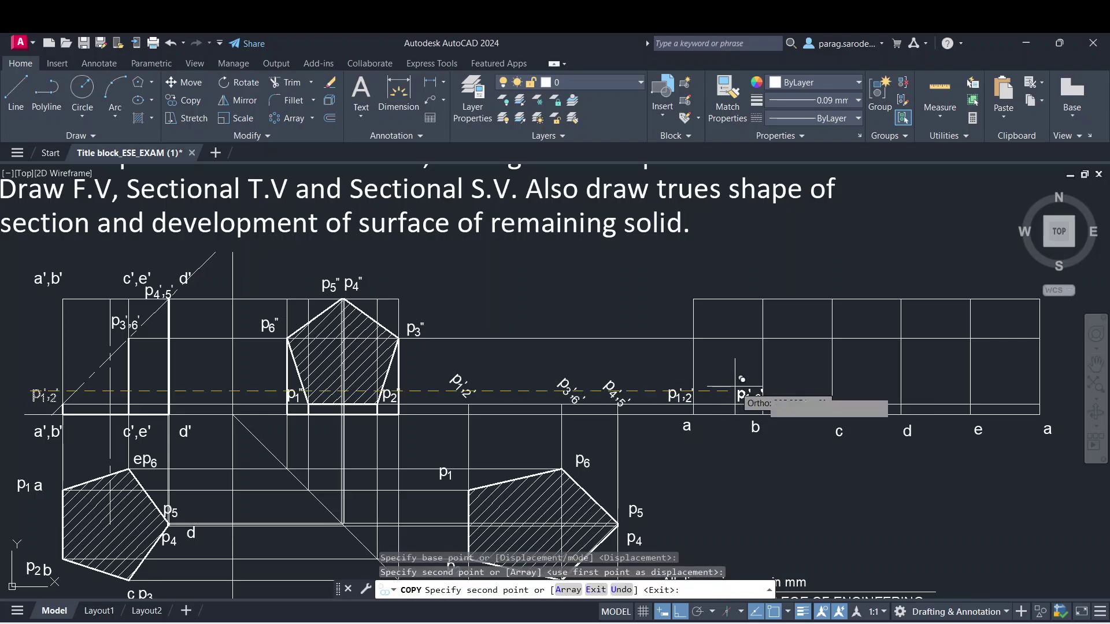
{"action": "middle_click_drag", "start_coordinate": [781, 395], "coordinate": [731, 400]}
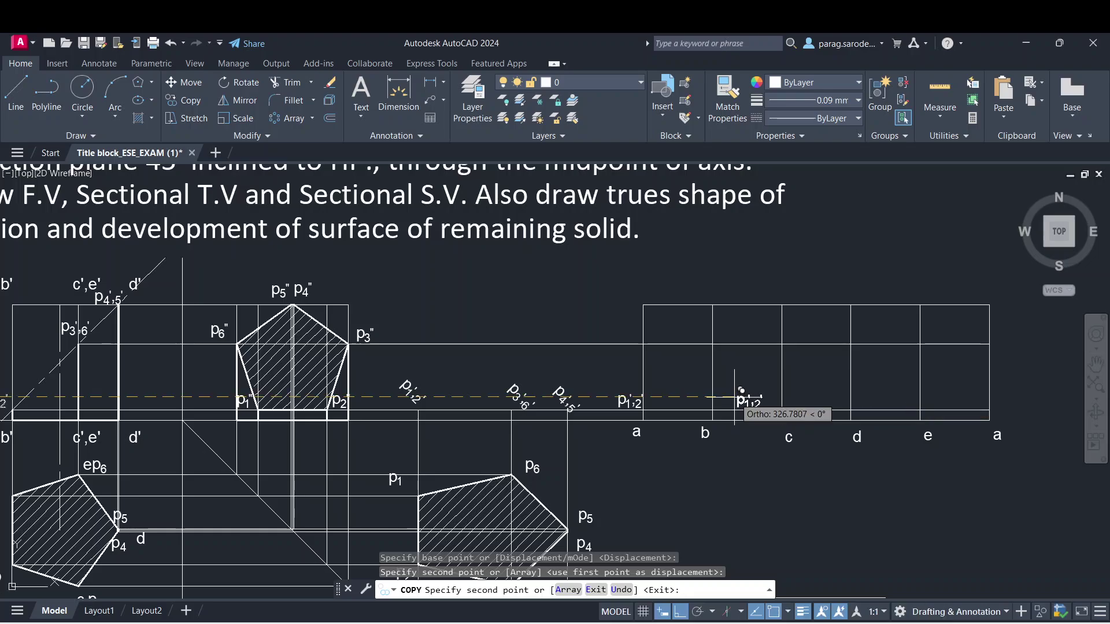
{"action": "left_click", "coordinate": [719, 396]}
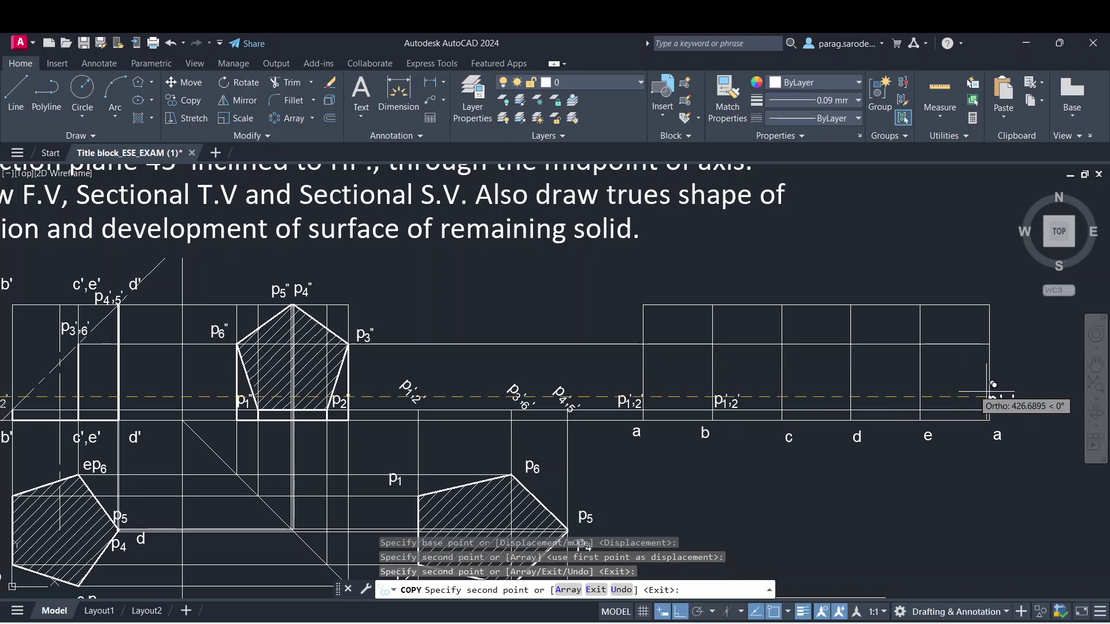
{"action": "left_click", "coordinate": [1006, 397]}
{"action": "key", "text": "Escape"}
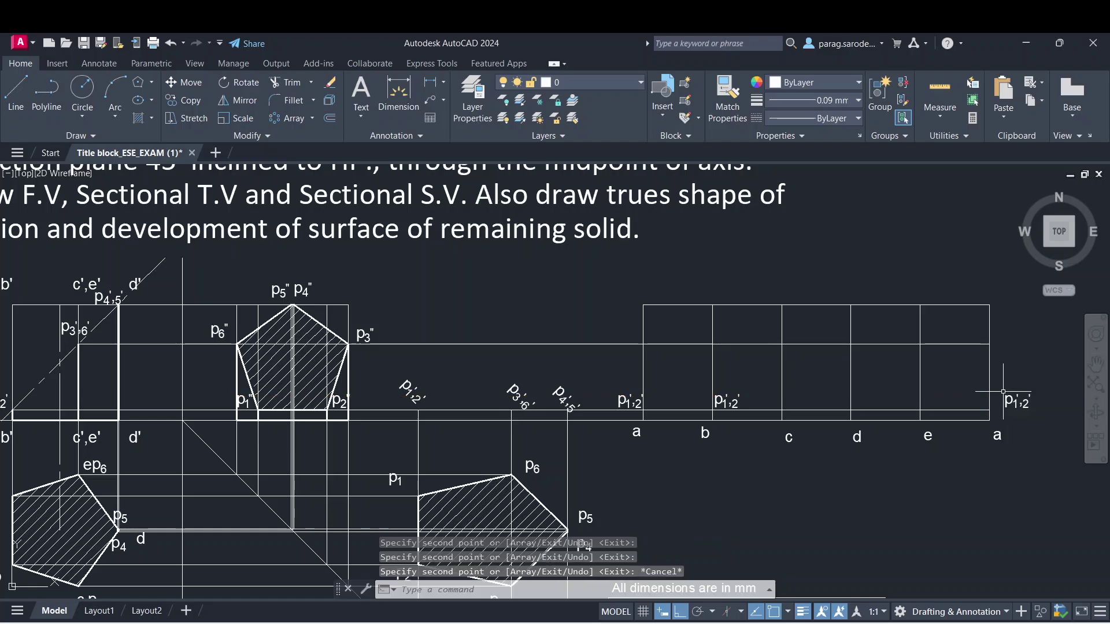
{"action": "key", "text": "Escape"}
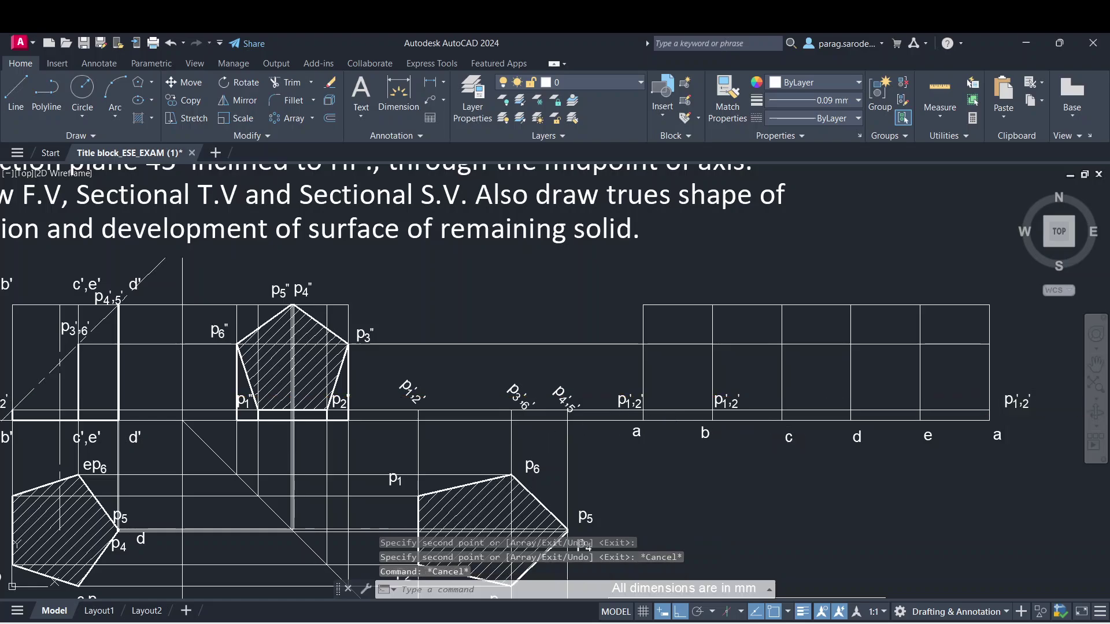
- Shorten the copied p1',2' label at the development's first edge a to p1'
{"action": "left_click", "coordinate": [628, 400]}
{"action": "scroll", "coordinate": [626, 405], "scroll_direction": "up", "scroll_amount": 4}
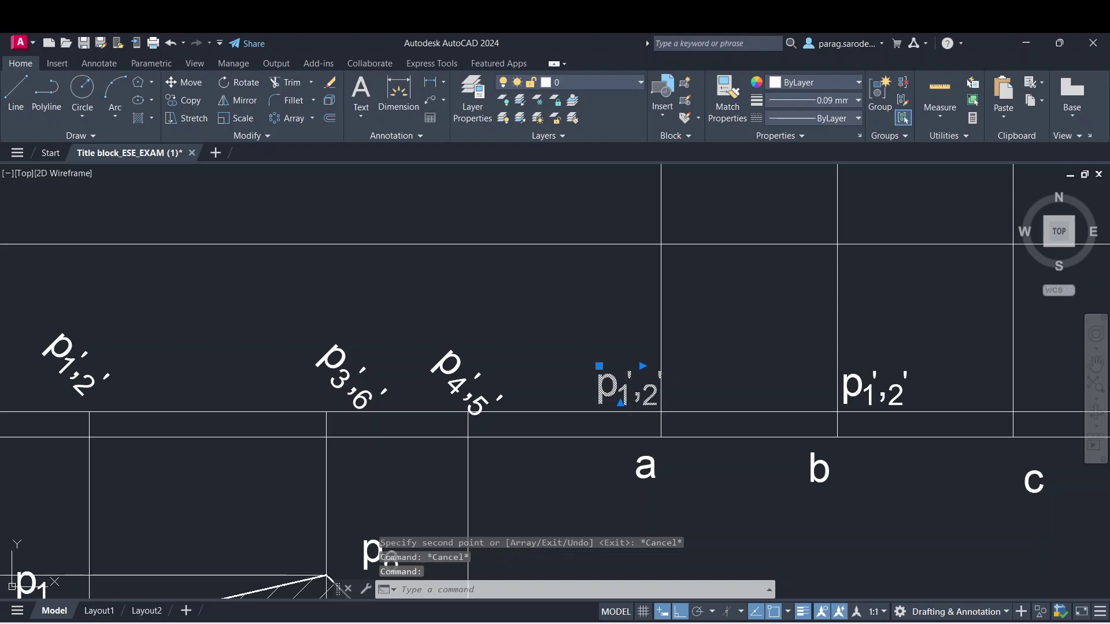
{"action": "double_click", "coordinate": [638, 423]}
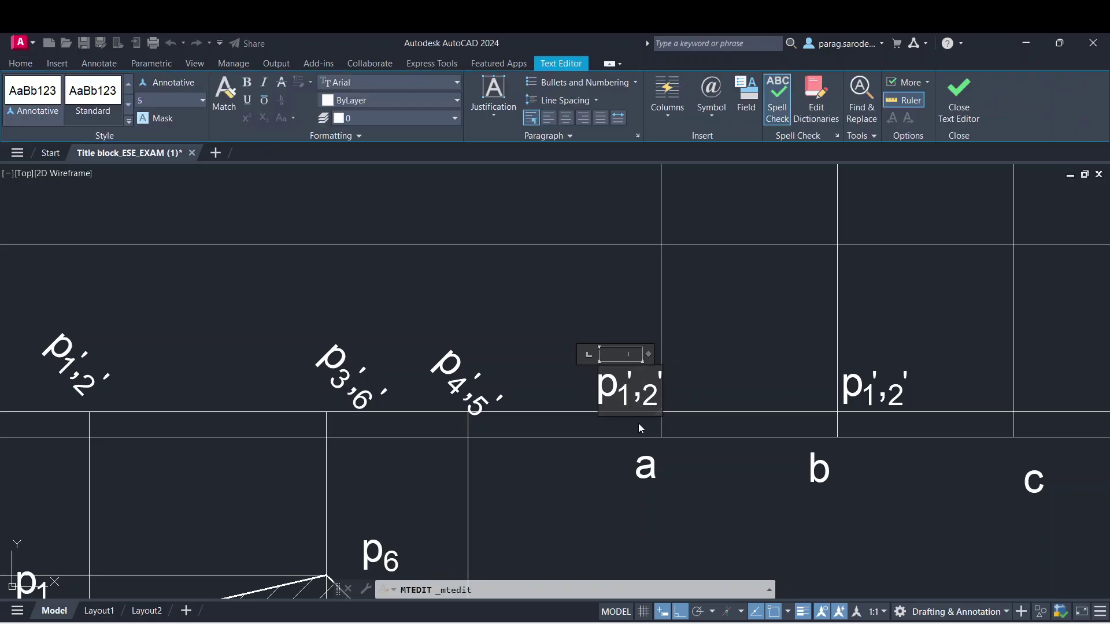
{"action": "key", "text": "BackSpace"}
{"action": "key", "text": "BackSpace"}
{"action": "key", "text": "BackSpace"}
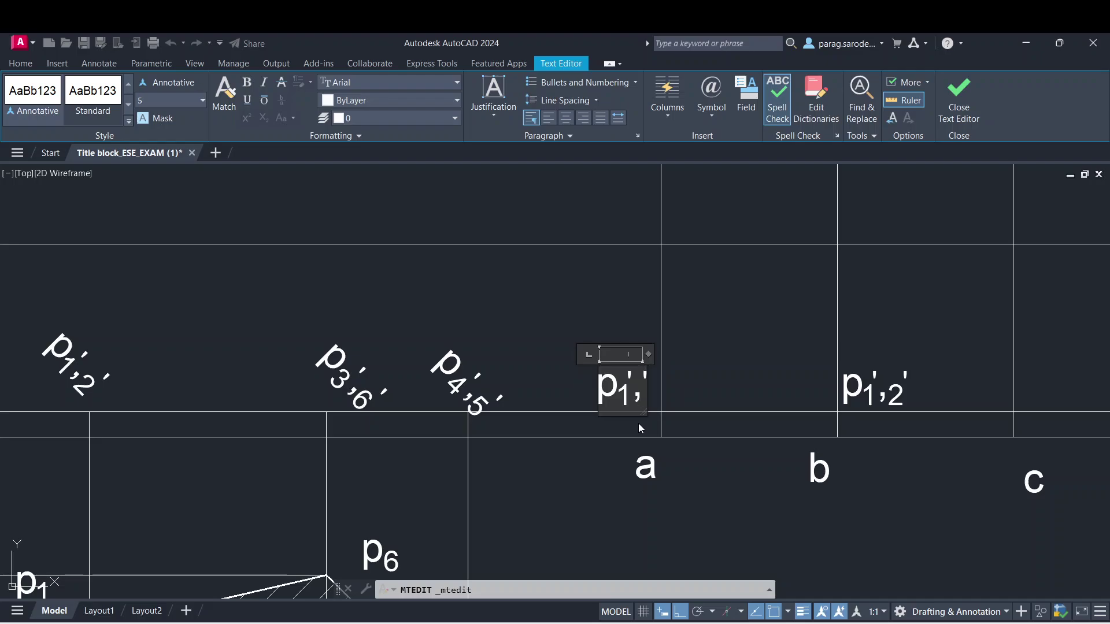
{"action": "left_click", "coordinate": [845, 388]}
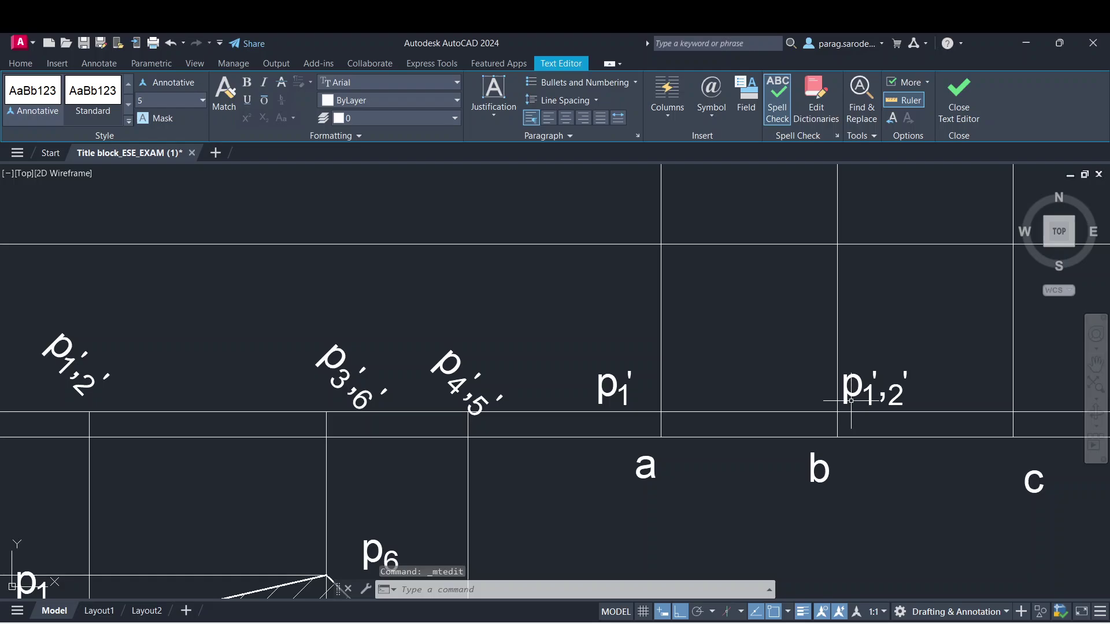
- Change the copied p1',2' label at the development's edge b to p2'
{"action": "key", "text": "Escape"}
{"action": "left_click", "coordinate": [861, 384]}
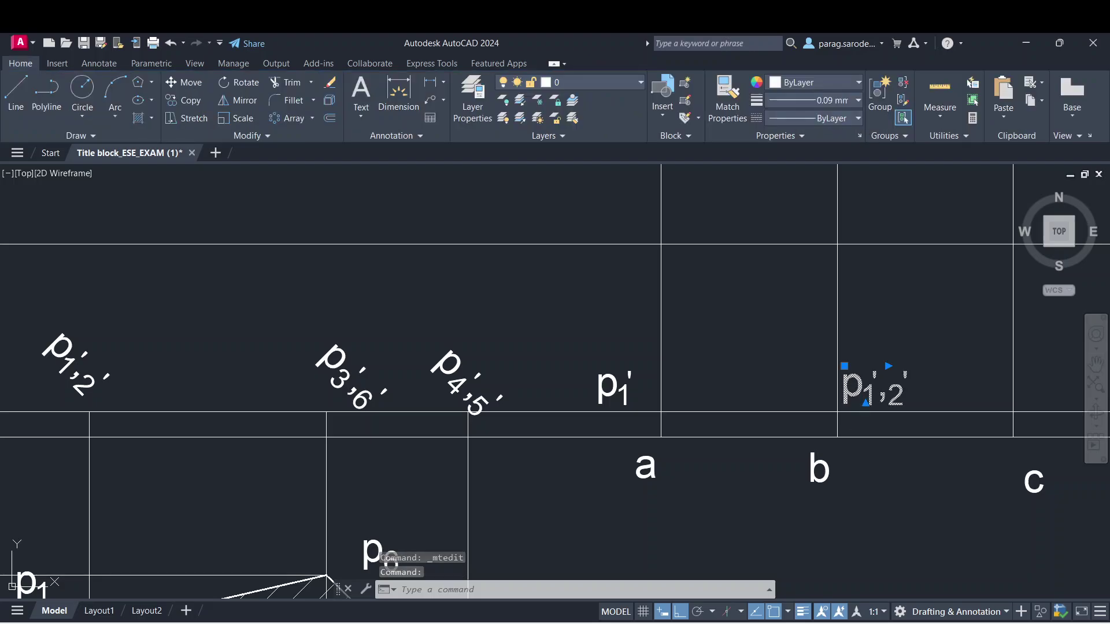
{"action": "double_click", "coordinate": [855, 419]}
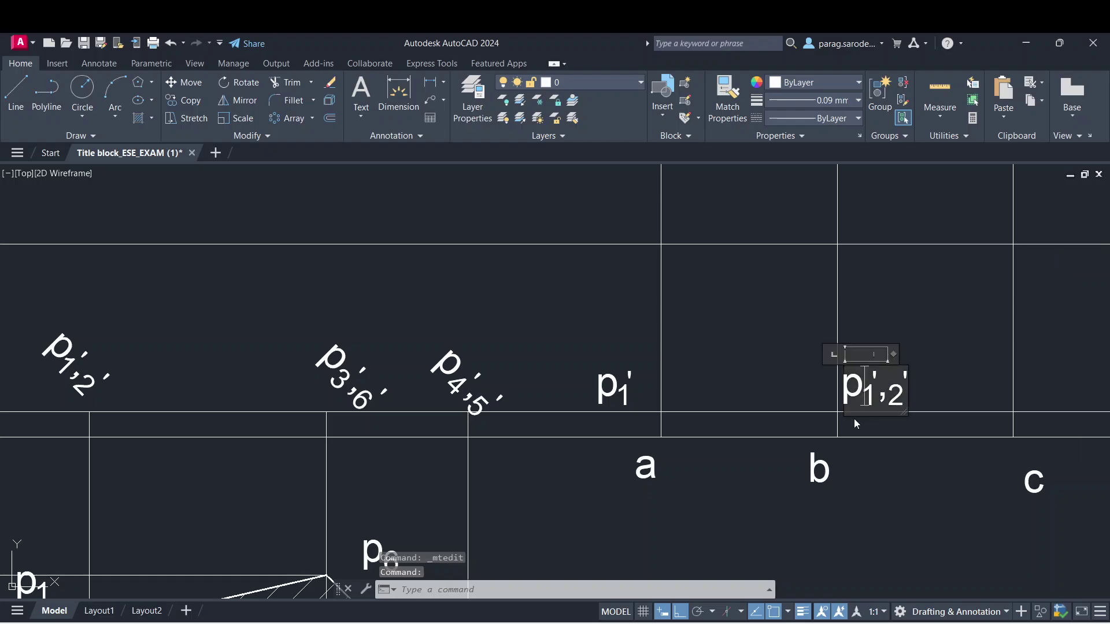
{"action": "key", "text": "Delete"}
{"action": "key", "text": "Delete"}
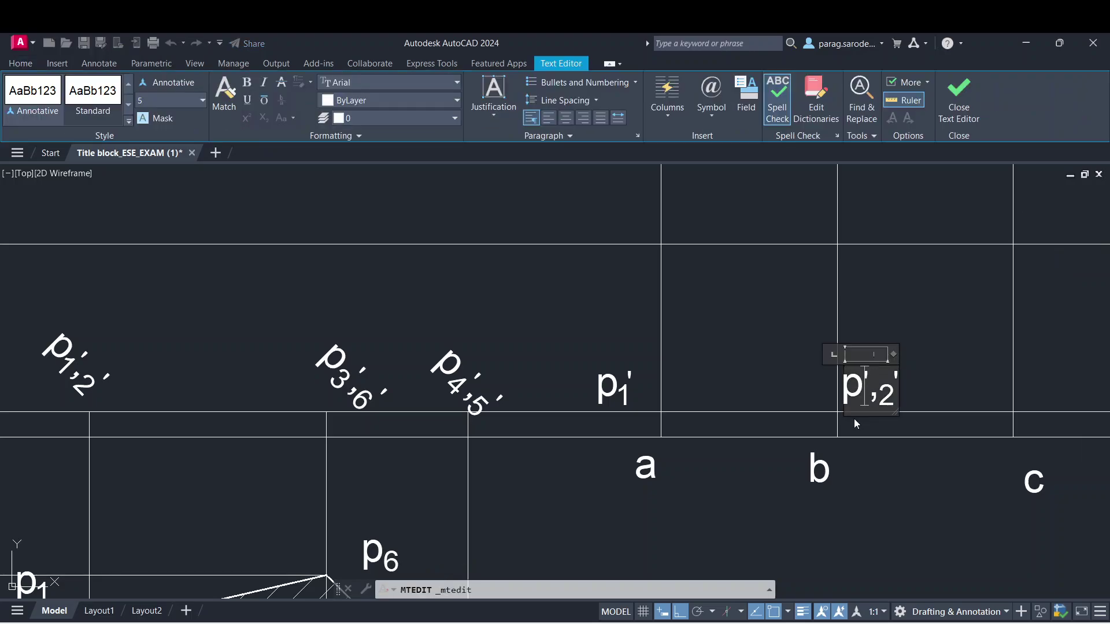
{"action": "key", "text": "Delete"}
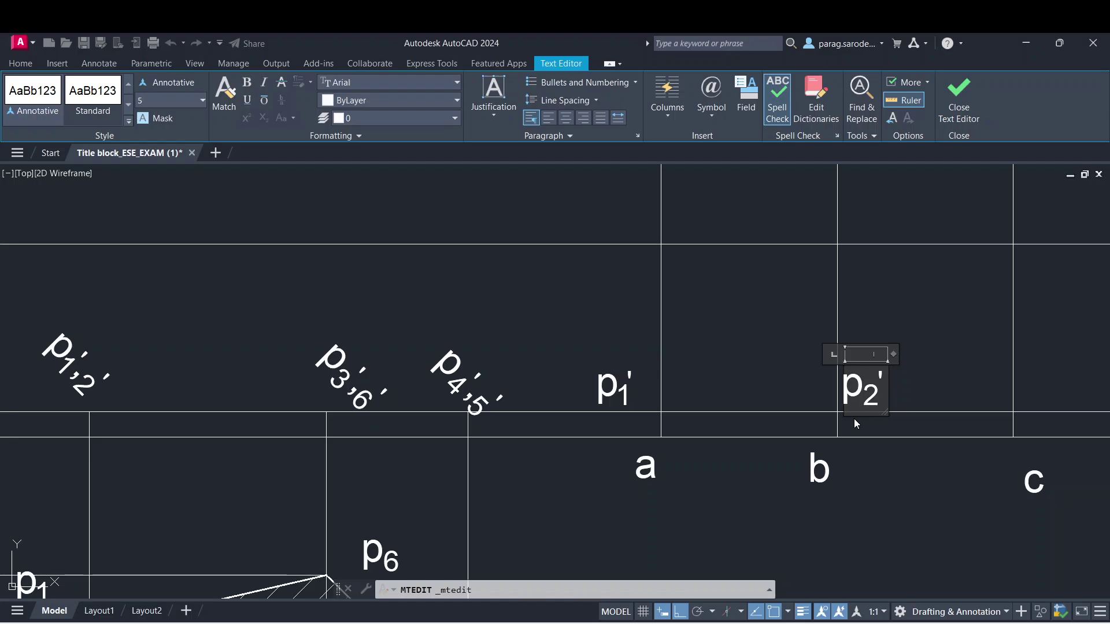
{"action": "left_click", "coordinate": [912, 441]}
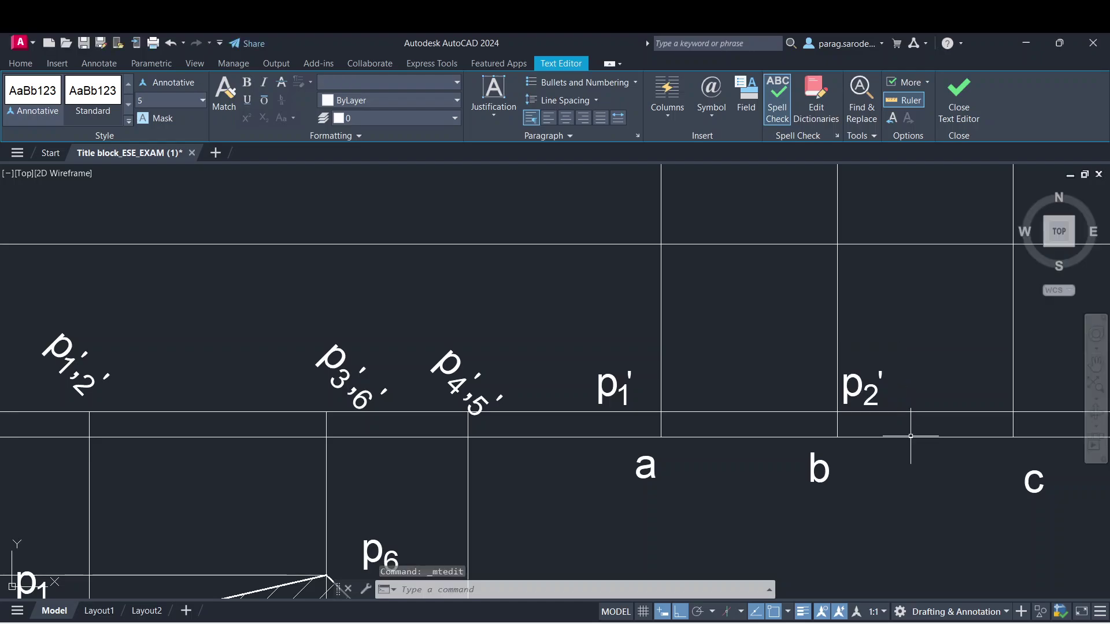
- Shorten the copied p1',2' label beside the development's last edge a to p1'
{"action": "scroll", "coordinate": [941, 502], "scroll_direction": "down", "scroll_amount": 2}
{"action": "mouse_move", "coordinate": [984, 528]}
{"action": "middle_mouse_down"}
{"action": "mouse_move", "coordinate": [726, 464]}
{"action": "mouse_move", "coordinate": [624, 469]}
{"action": "middle_mouse_up"}
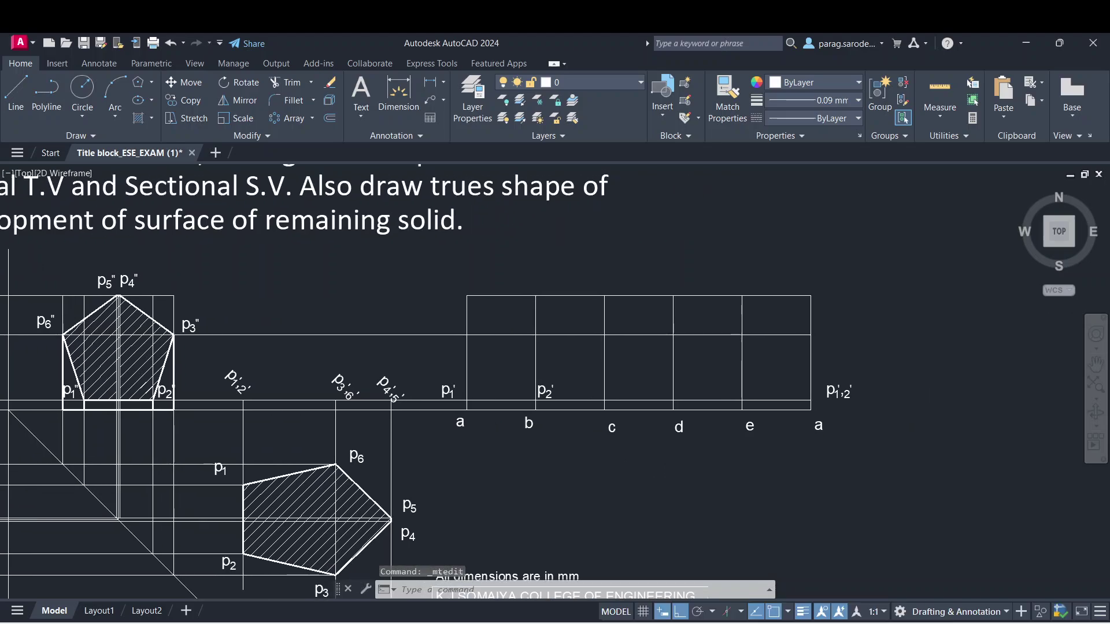
{"action": "left_click", "coordinate": [828, 390]}
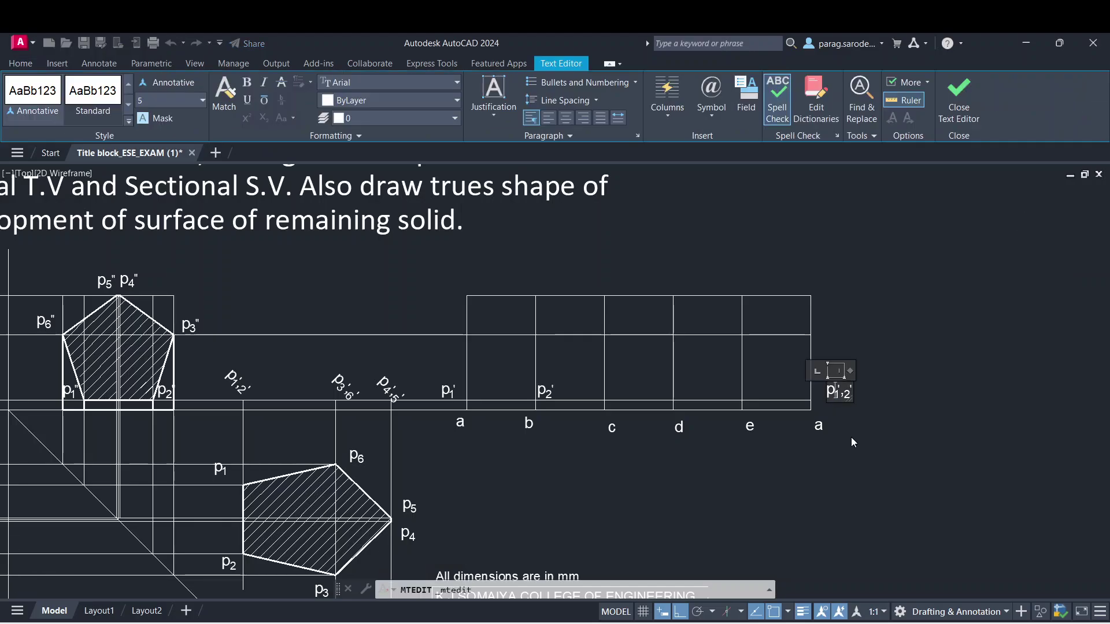
{"action": "type", "text": "'"}
{"action": "key", "text": "Delete"}
{"action": "key", "text": "Delete"}
{"action": "key", "text": "Delete"}
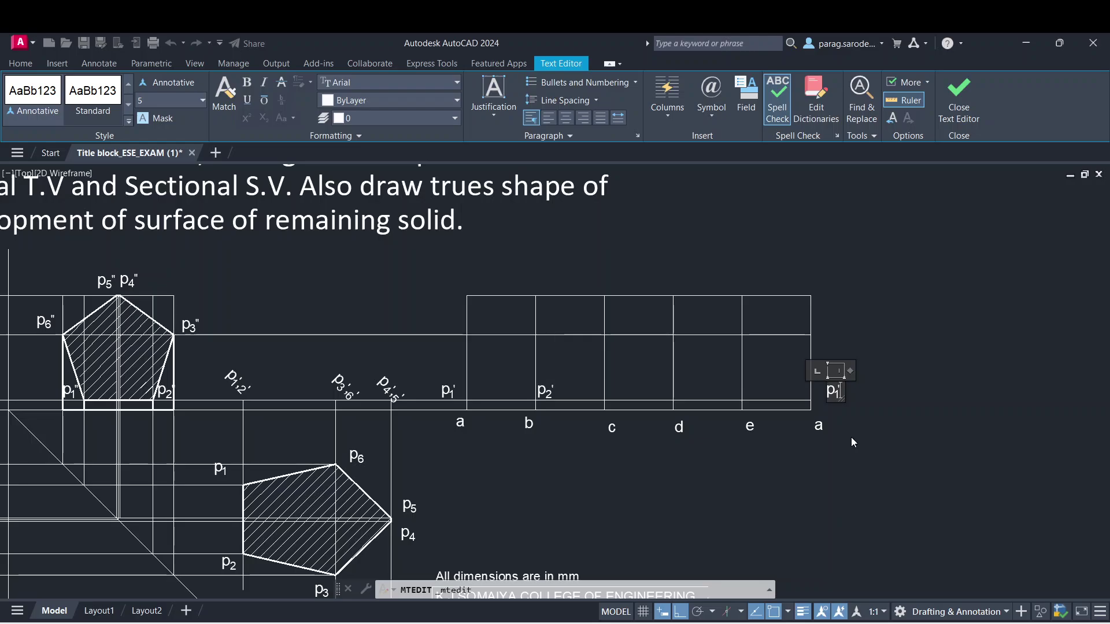
{"action": "left_click", "coordinate": [789, 459]}
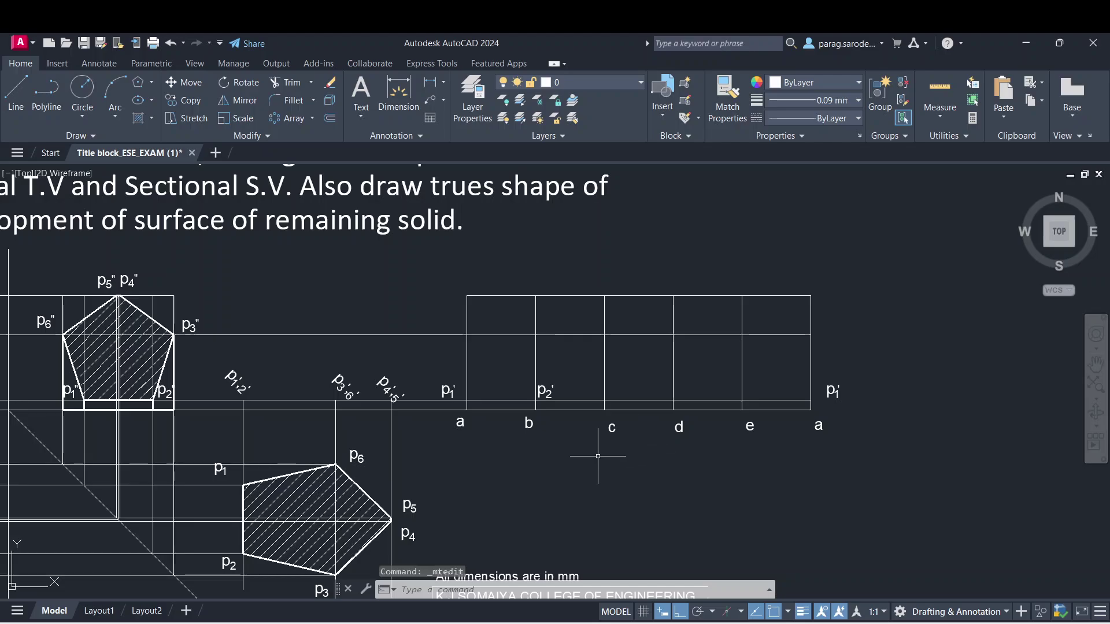
- Copy the development's edge labels a, b, c, d, e and a straight up, about 64 mm, to above its top edge
{"action": "middle_click_drag", "start_coordinate": [609, 453], "coordinate": [744, 441]}
{"action": "middle_click_drag", "start_coordinate": [664, 436], "coordinate": [703, 434]}
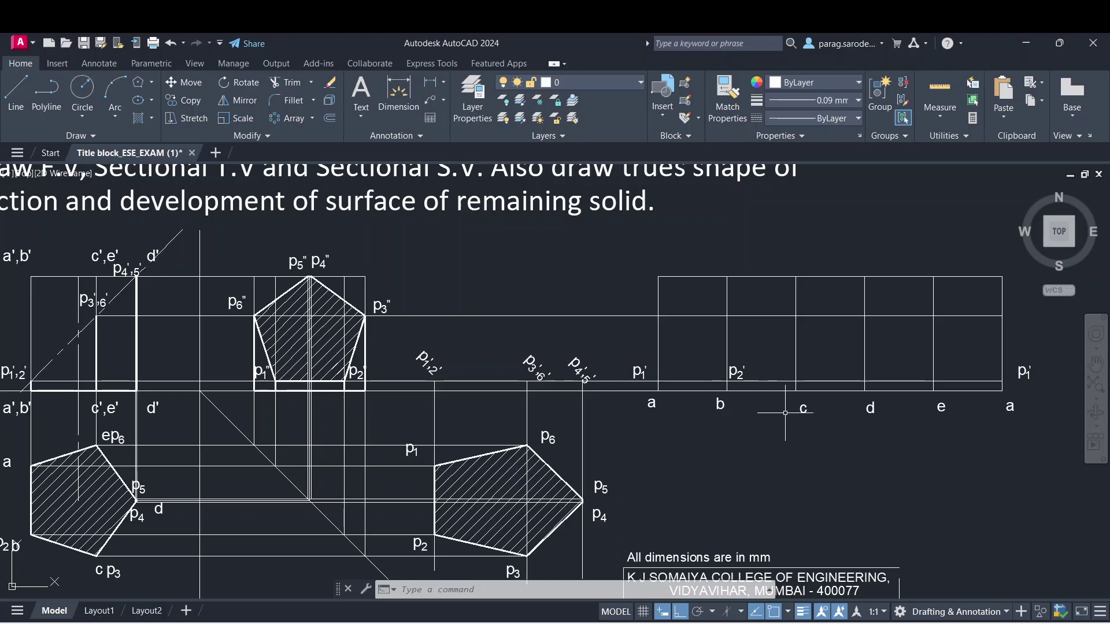
{"action": "left_click", "coordinate": [648, 404]}
{"action": "left_click", "coordinate": [717, 406]}
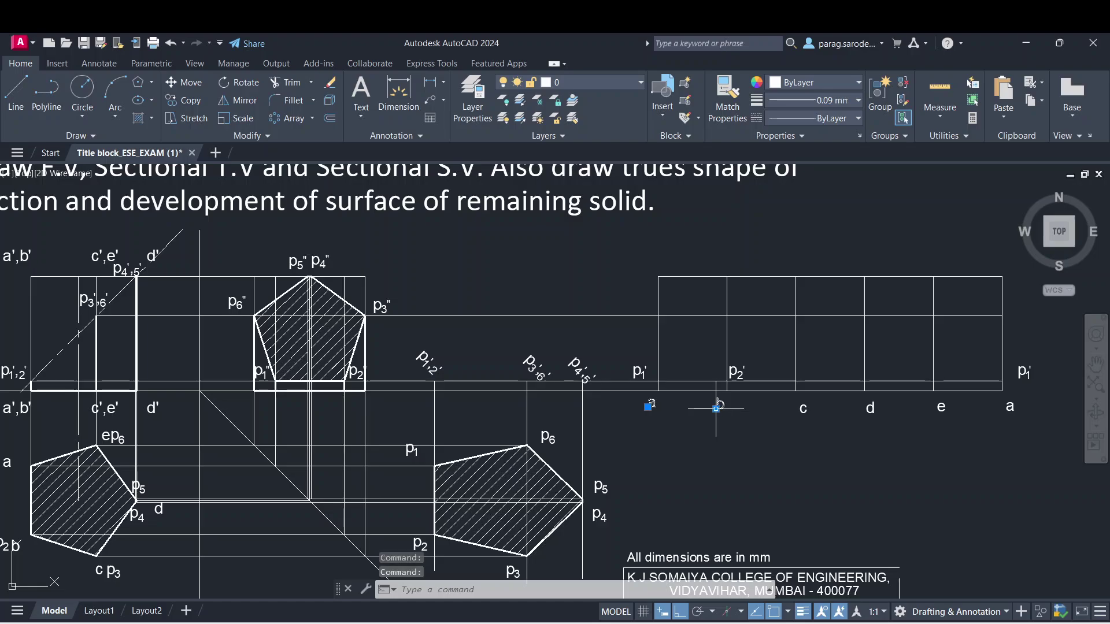
{"action": "left_click", "coordinate": [804, 409]}
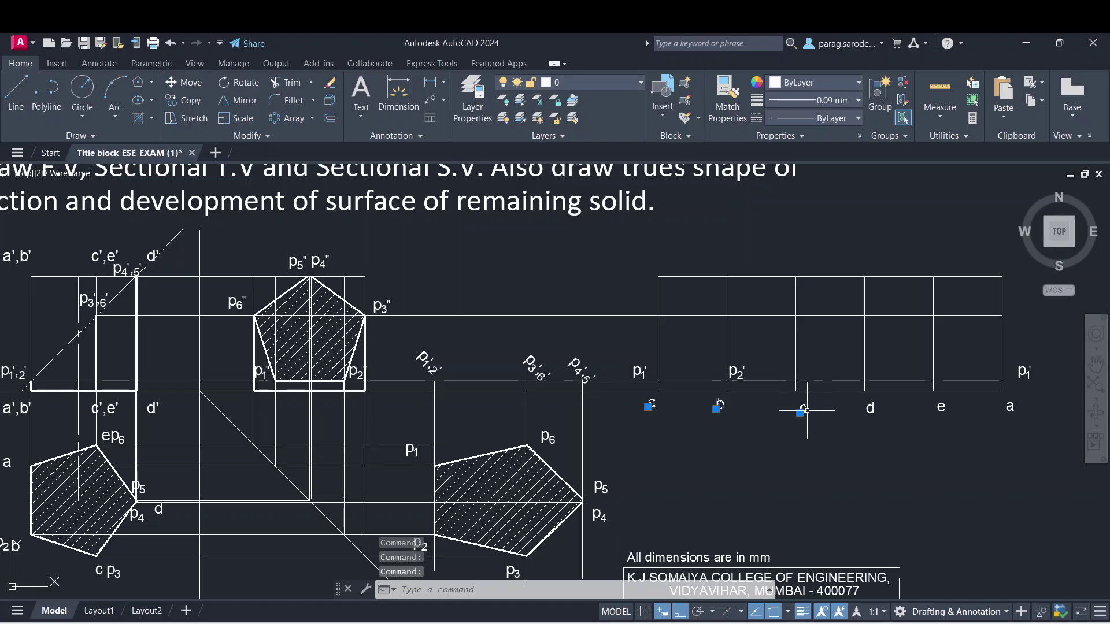
{"action": "left_click", "coordinate": [871, 409]}
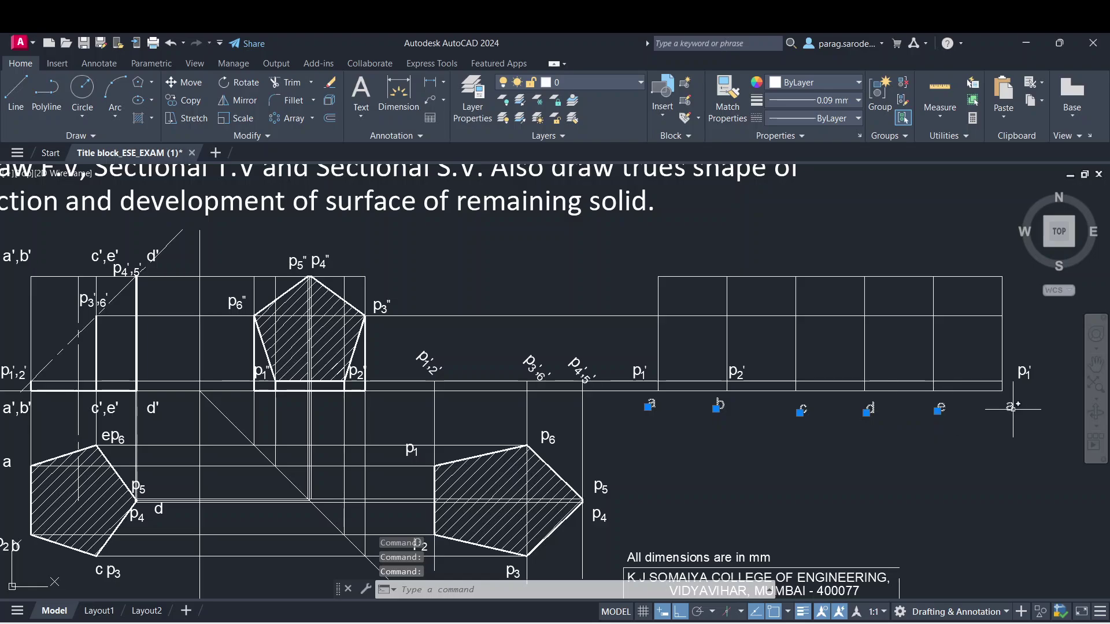
{"action": "middle_click_drag", "start_coordinate": [983, 410], "coordinate": [970, 473]}
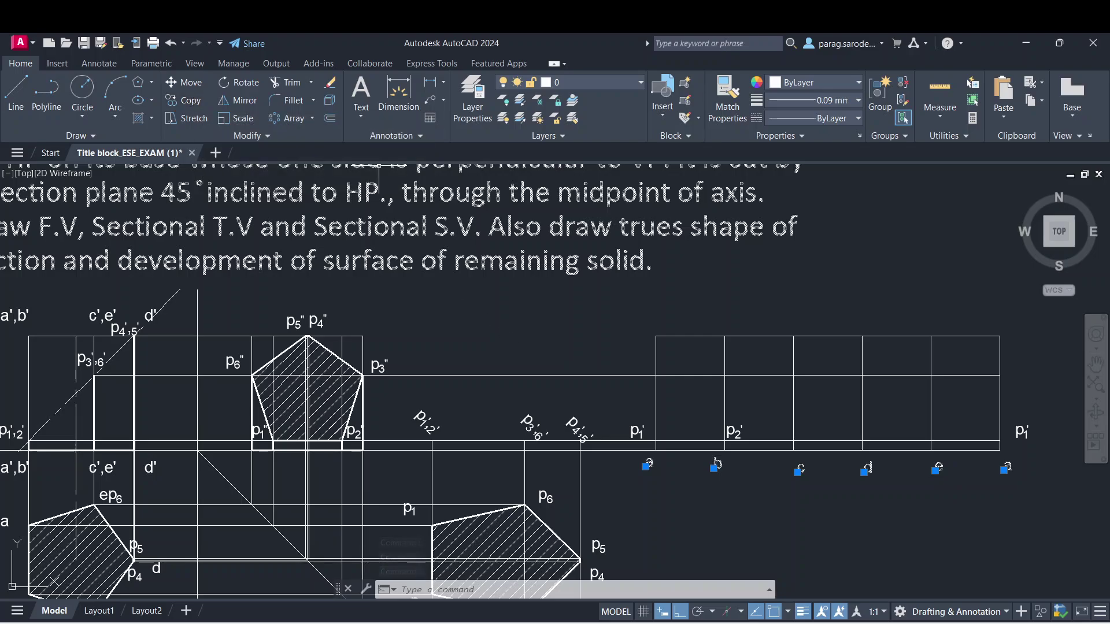
{"action": "left_click", "coordinate": [194, 102]}
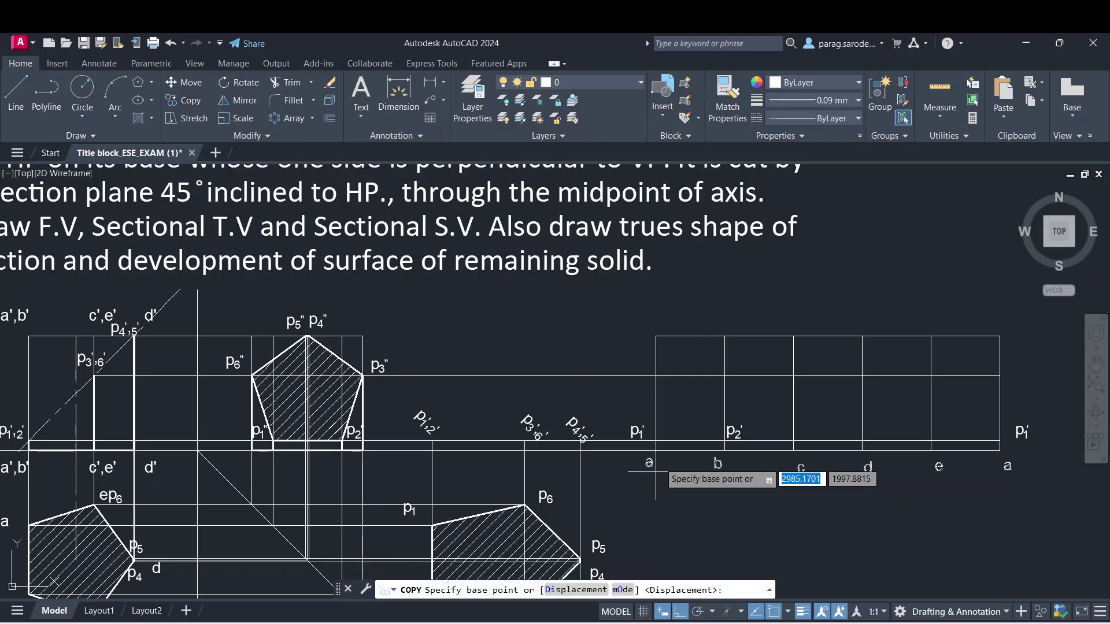
{"action": "left_click", "coordinate": [651, 463]}
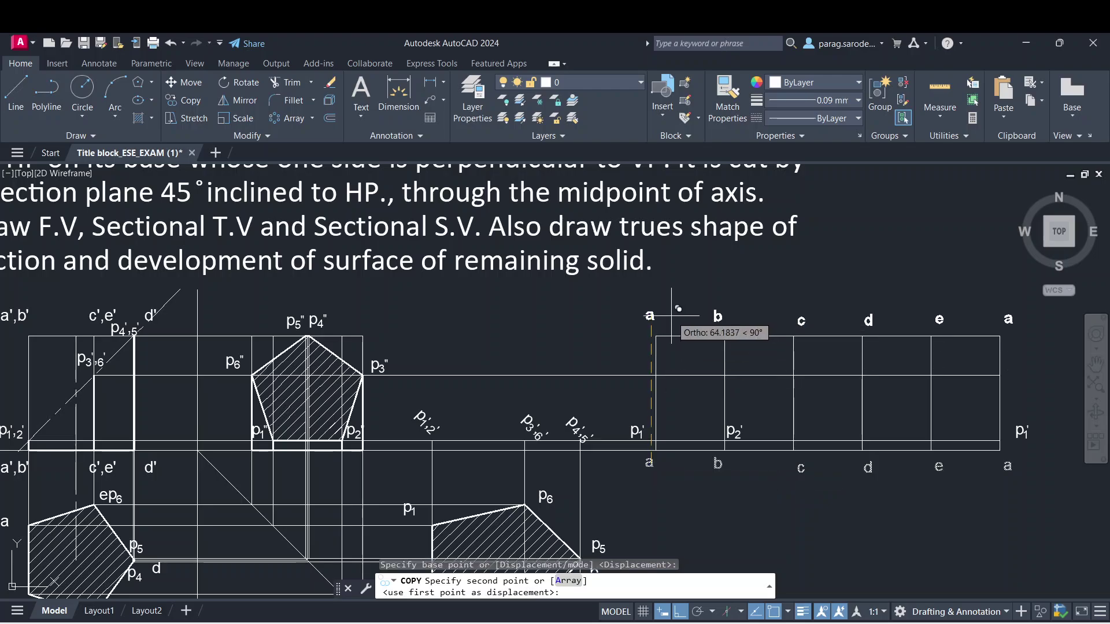
{"action": "left_click", "coordinate": [673, 315]}
{"action": "key", "text": "Escape"}
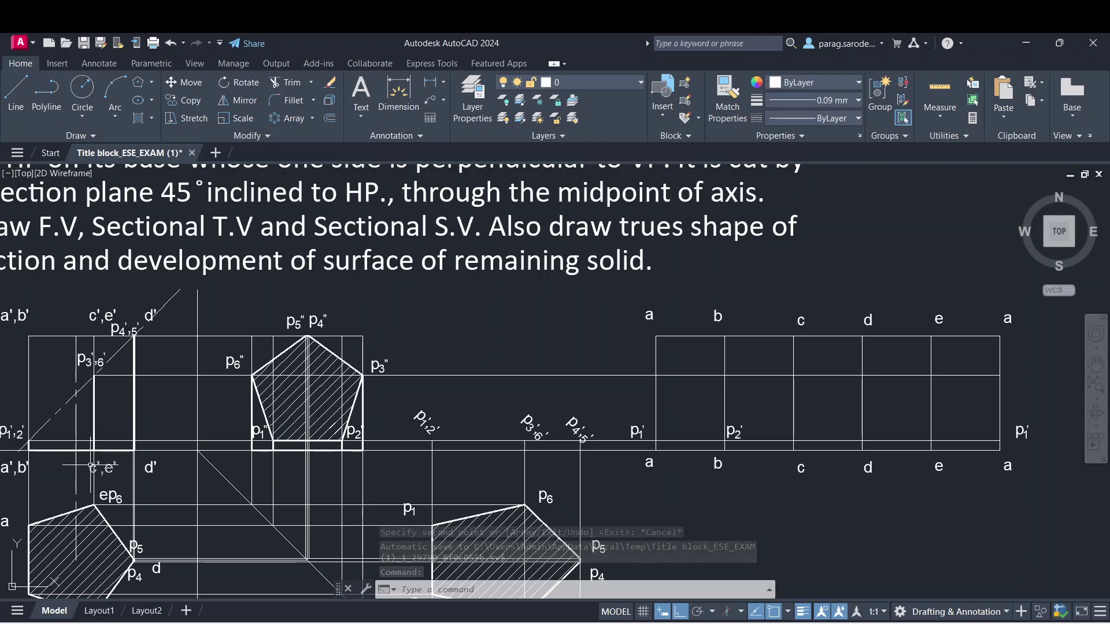
- Copy the front view's p3',6' label horizontally to its level line beside the development's edge c
{"action": "middle_click_drag", "start_coordinate": [91, 465], "coordinate": [91, 430]}
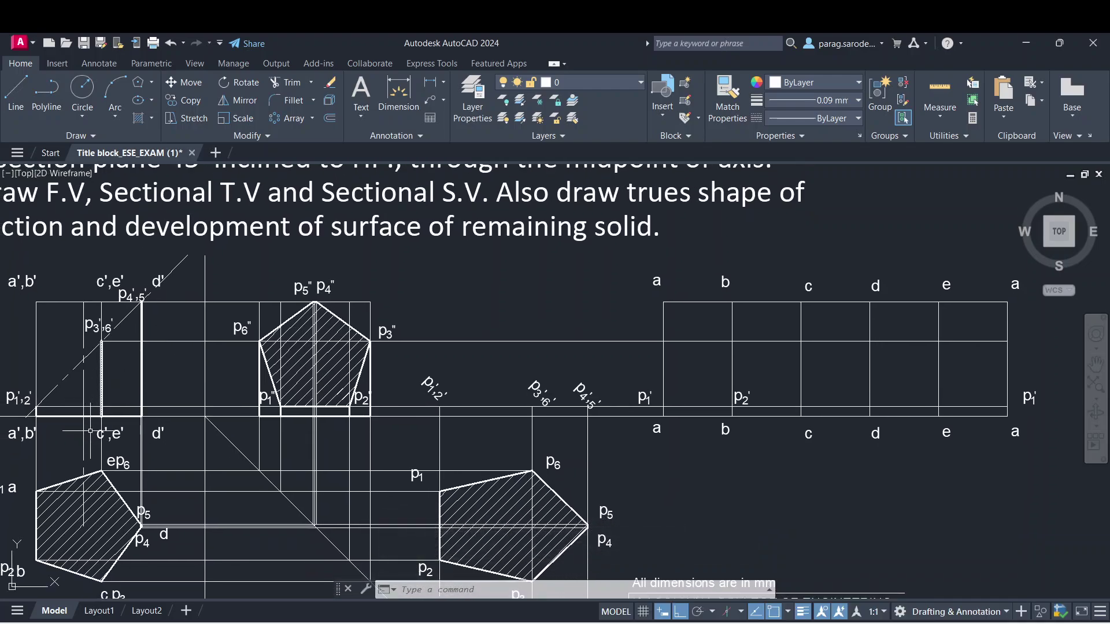
{"action": "middle_click_drag", "start_coordinate": [98, 539], "coordinate": [107, 510]}
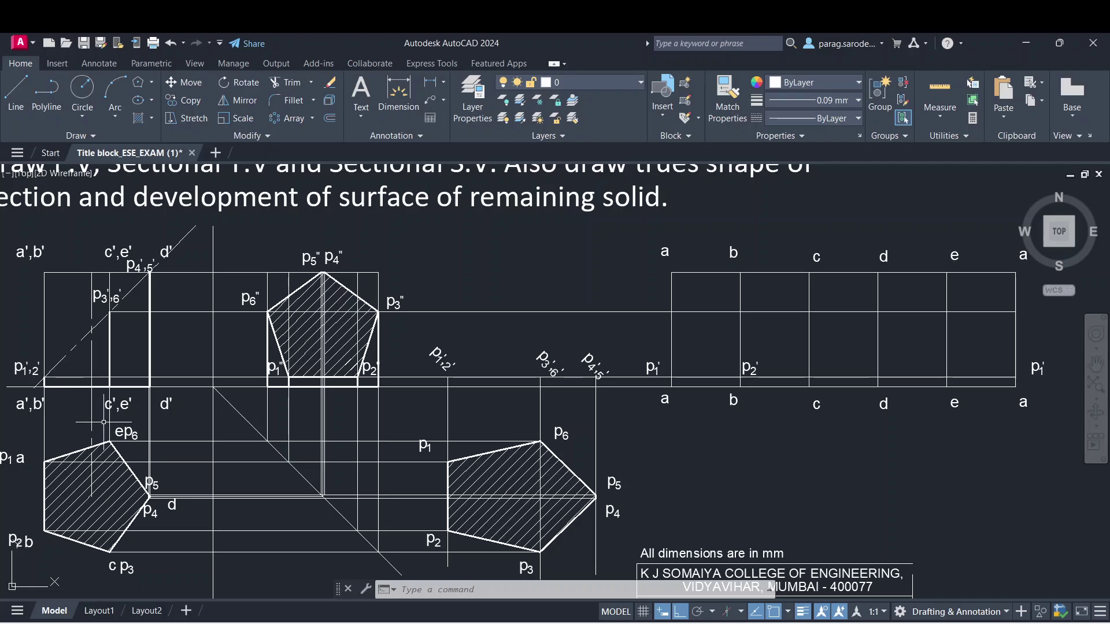
{"action": "middle_click_drag", "start_coordinate": [123, 345], "coordinate": [122, 371]}
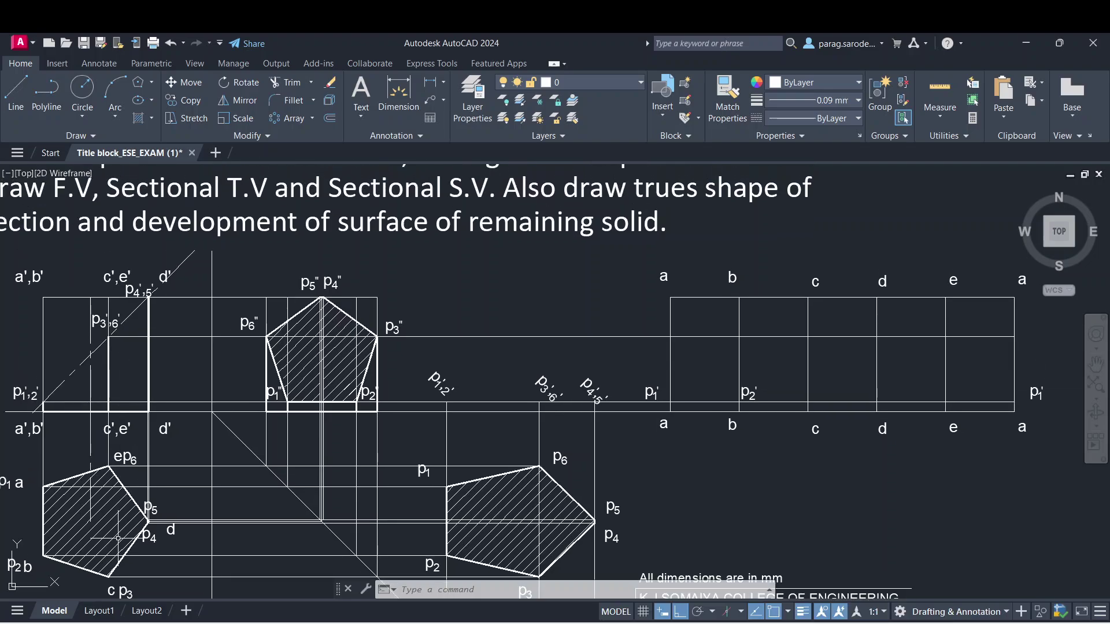
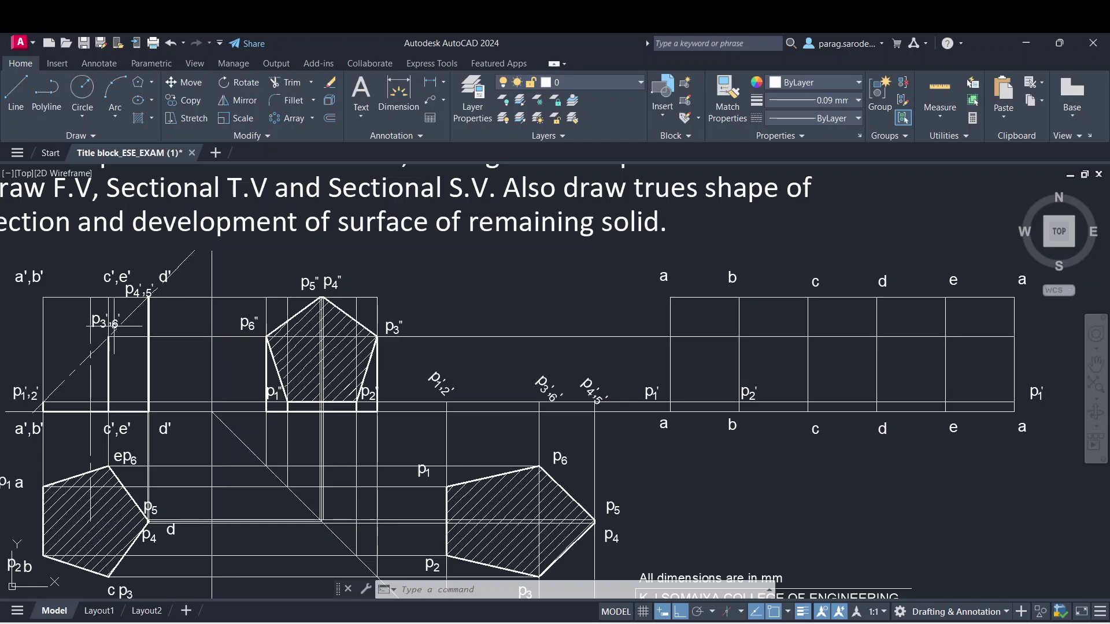
{"action": "left_click", "coordinate": [102, 322]}
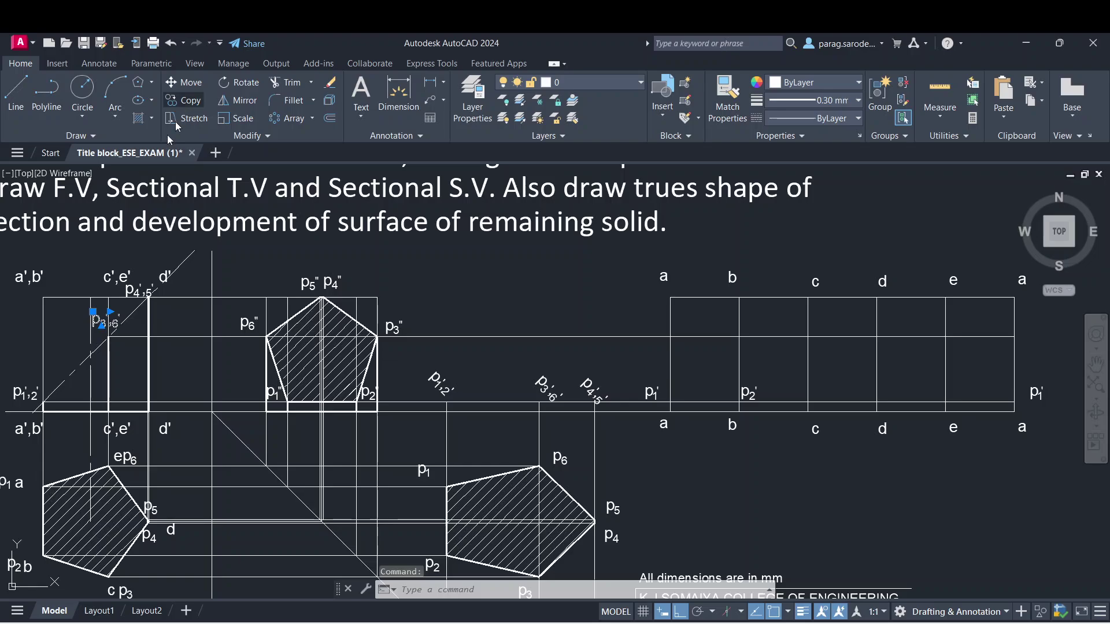
{"action": "left_click", "coordinate": [187, 101]}
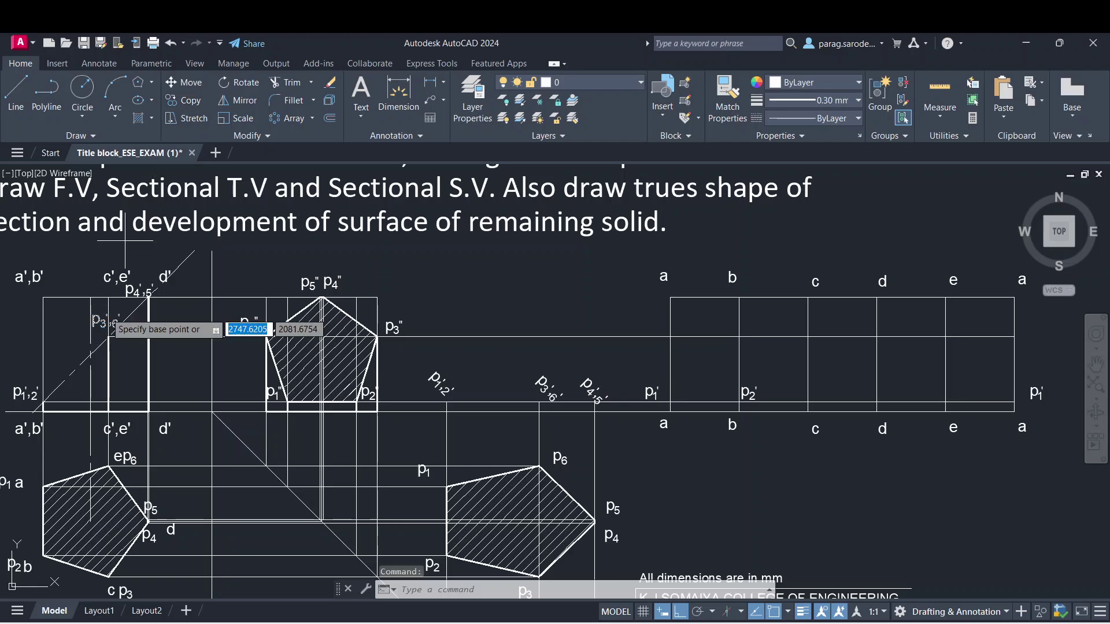
{"action": "left_click", "coordinate": [92, 336]}
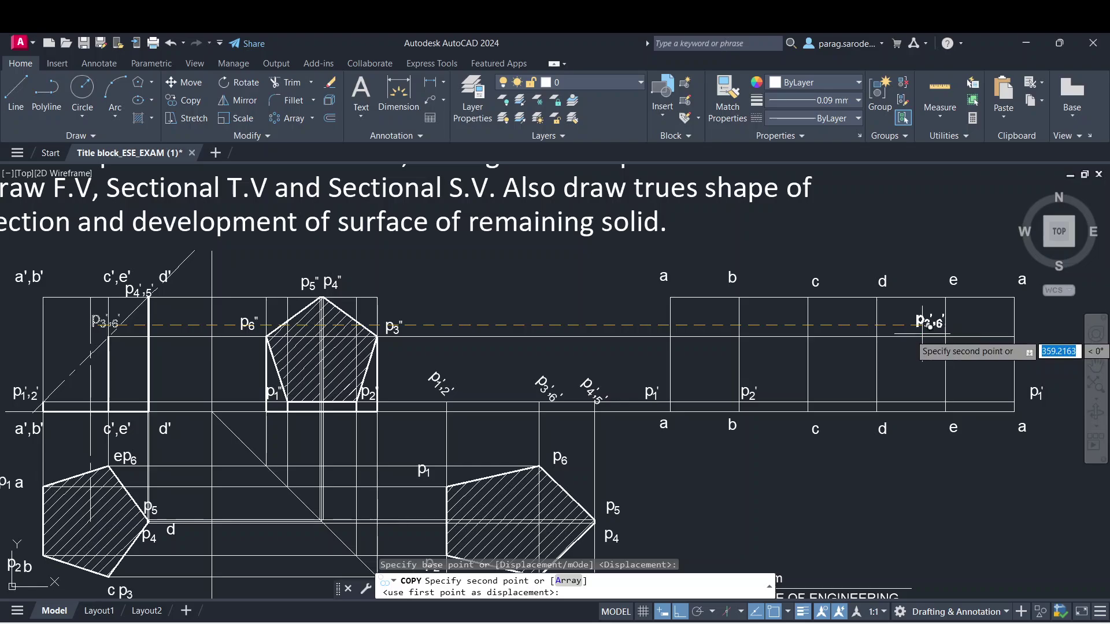
{"action": "left_click", "coordinate": [825, 321]}
{"action": "key", "text": "Escape"}
- Change the copied p3',6' label beside the development's edge c to p3''
{"action": "left_click", "coordinate": [825, 320]}
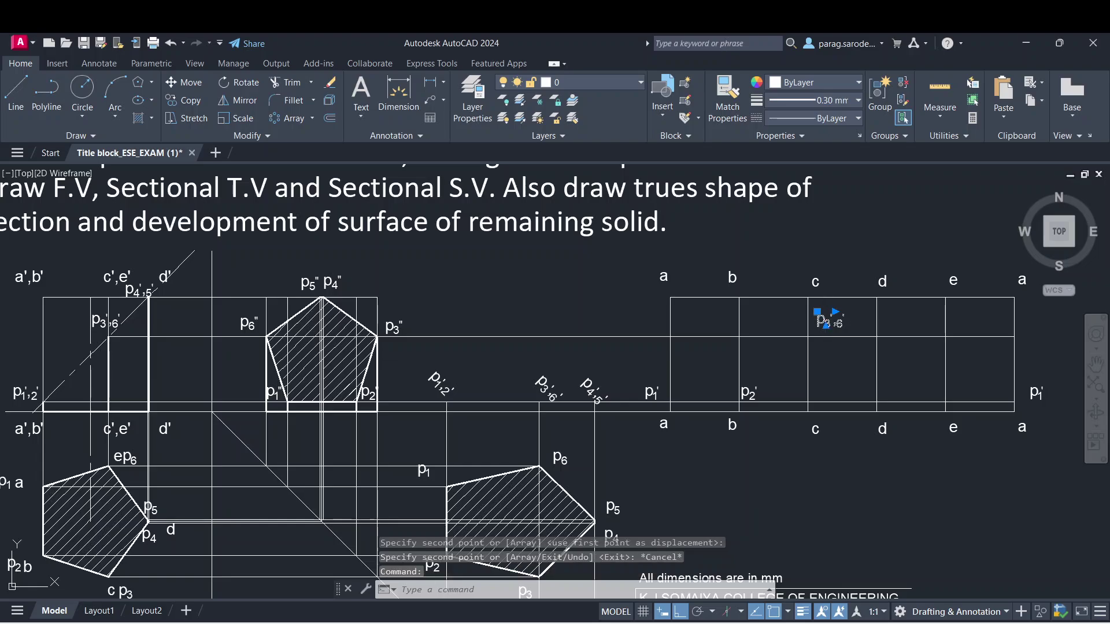
{"action": "double_click", "coordinate": [825, 360]}
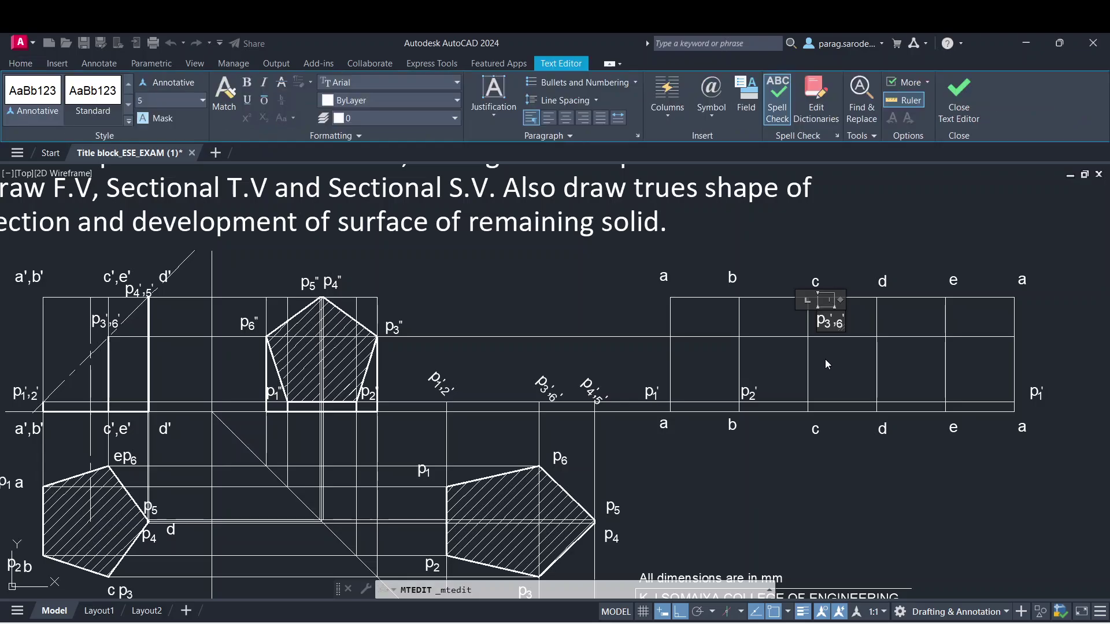
{"action": "key", "text": "Delete"}
{"action": "key", "text": "Delete"}
{"action": "key", "text": "Delete"}
{"action": "type", "text": "'"}
{"action": "left_click", "coordinate": [826, 360]}
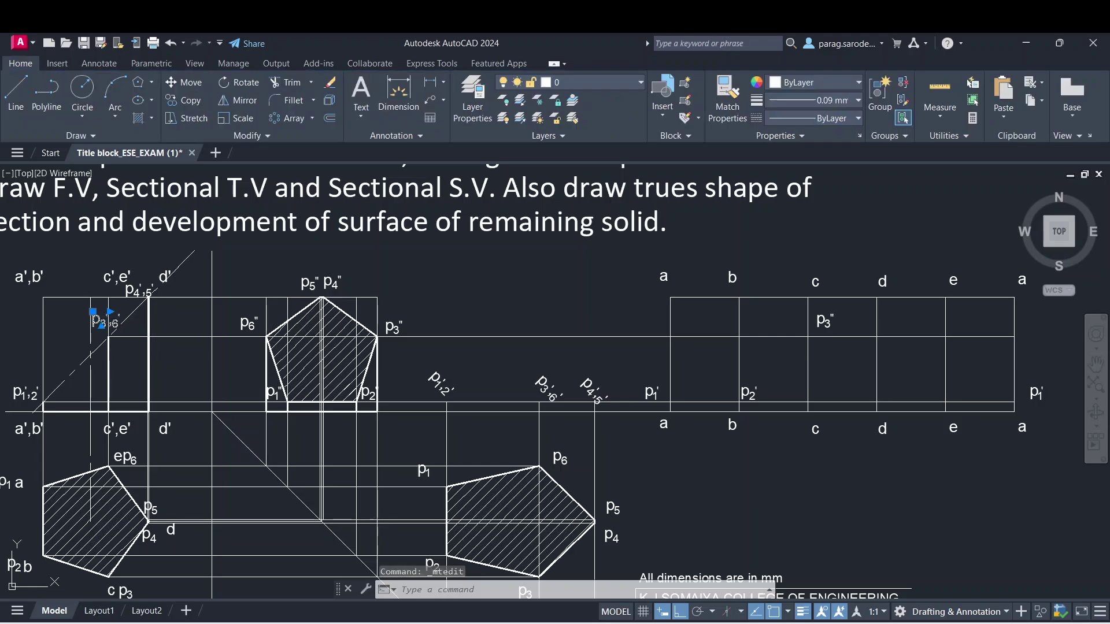
- Copy the front view's p3',6' label horizontally onto the development's edge e
{"action": "left_click", "coordinate": [185, 104]}
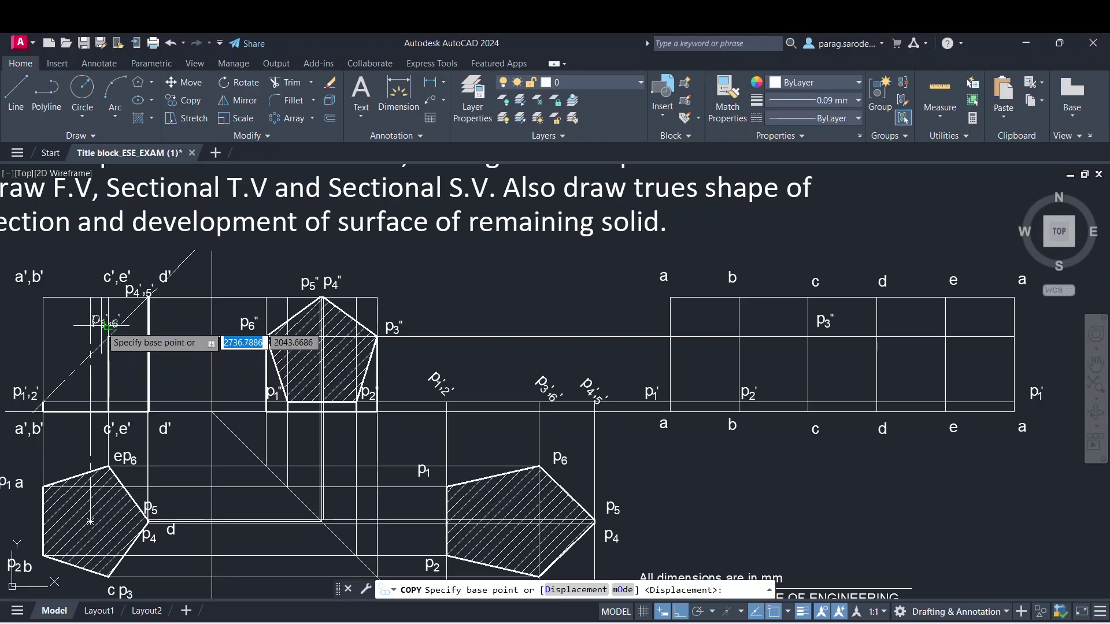
{"action": "left_click", "coordinate": [108, 326]}
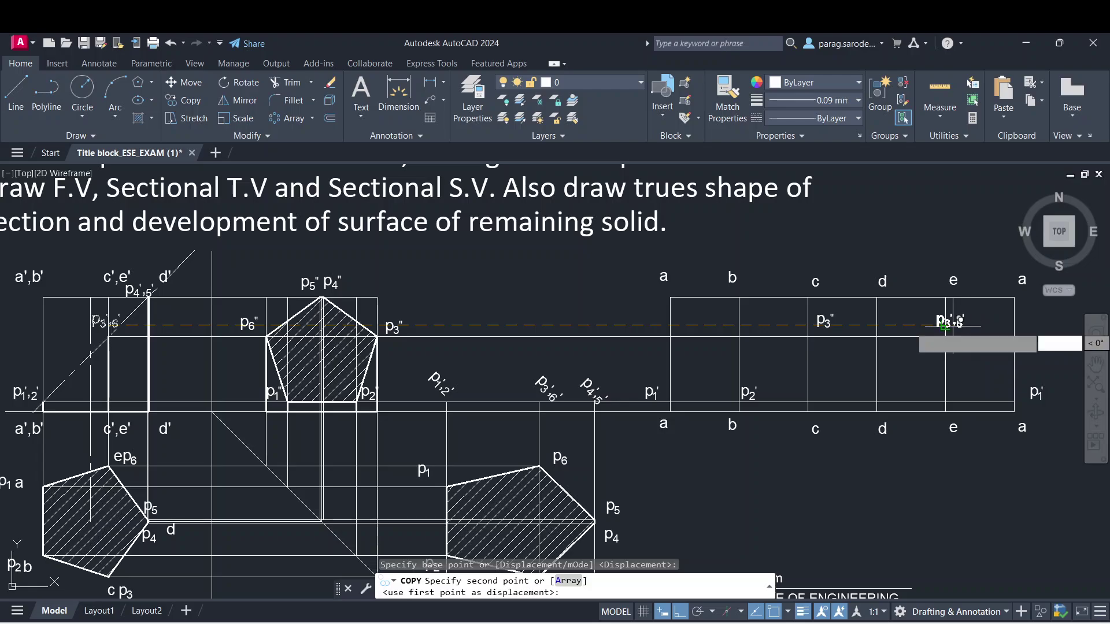
{"action": "left_click", "coordinate": [945, 325]}
{"action": "key", "text": "Escape"}
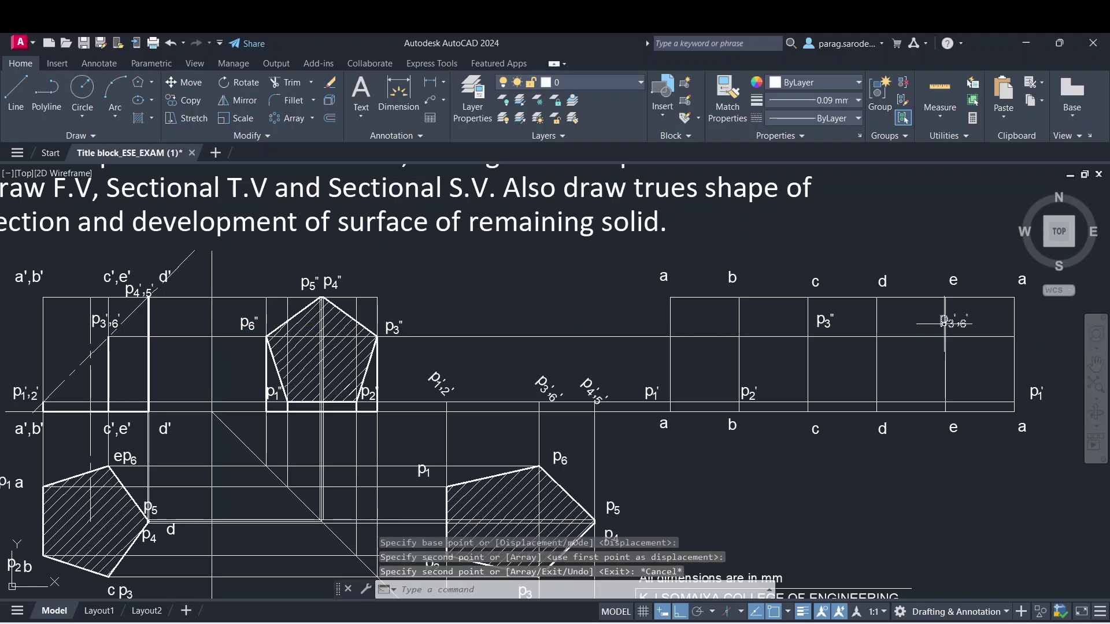
{"action": "key", "text": "Escape"}
- Shorten the copied p3',6' label at the development's edge e to p6'
{"action": "scroll", "coordinate": [944, 323], "scroll_direction": "down", "scroll_amount": 6}
{"action": "scroll", "coordinate": [948, 322], "scroll_direction": "up", "scroll_amount": 6}
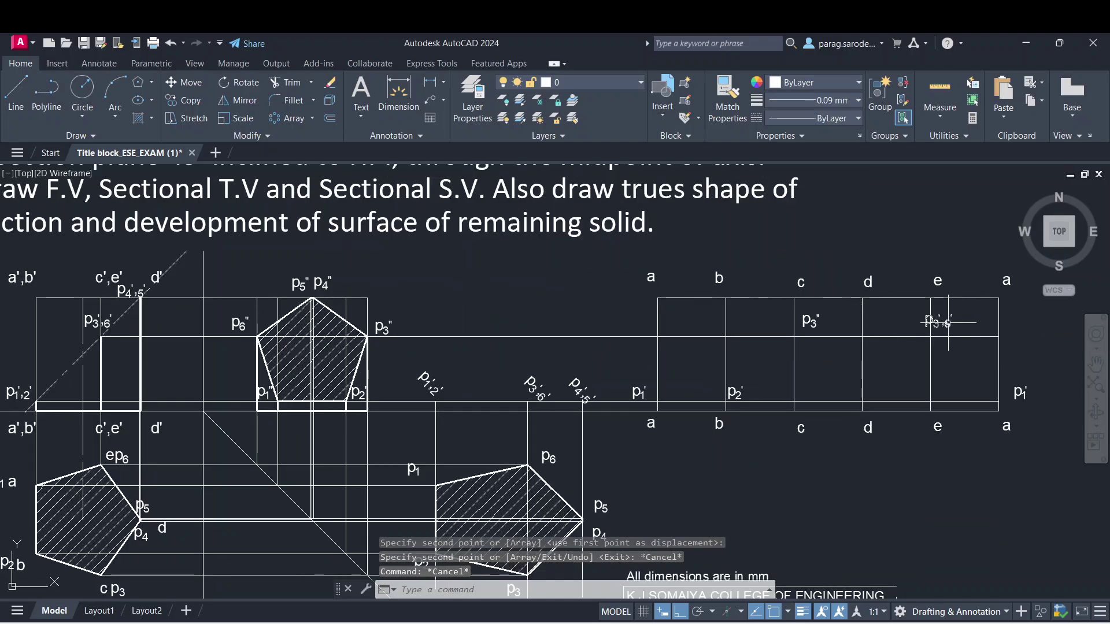
{"action": "scroll", "coordinate": [930, 322], "scroll_direction": "up", "scroll_amount": 6}
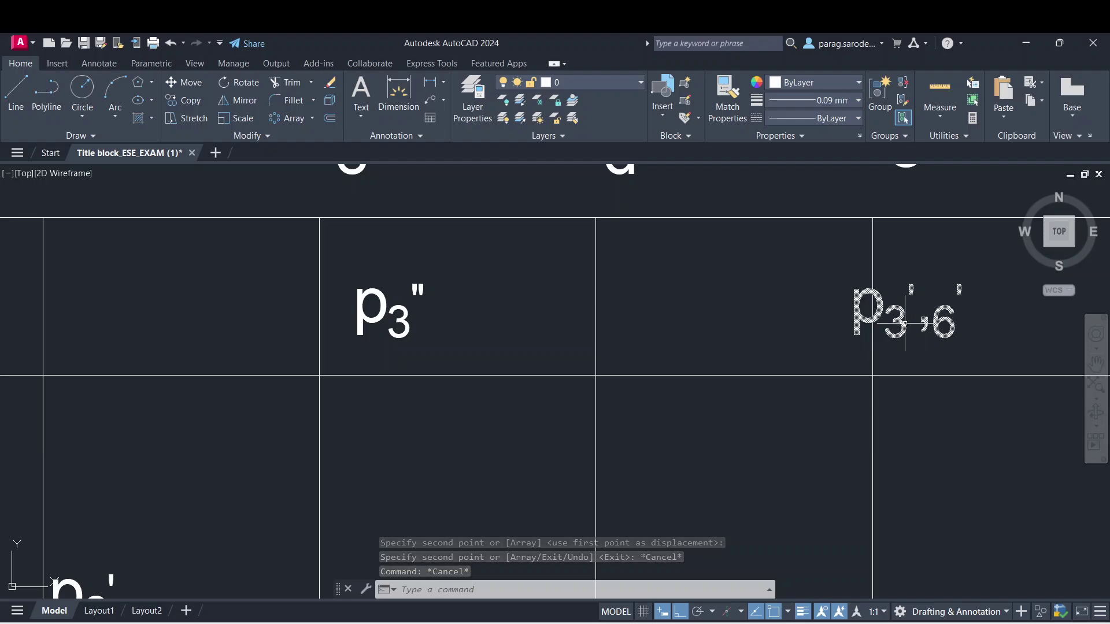
{"action": "left_click", "coordinate": [906, 322]}
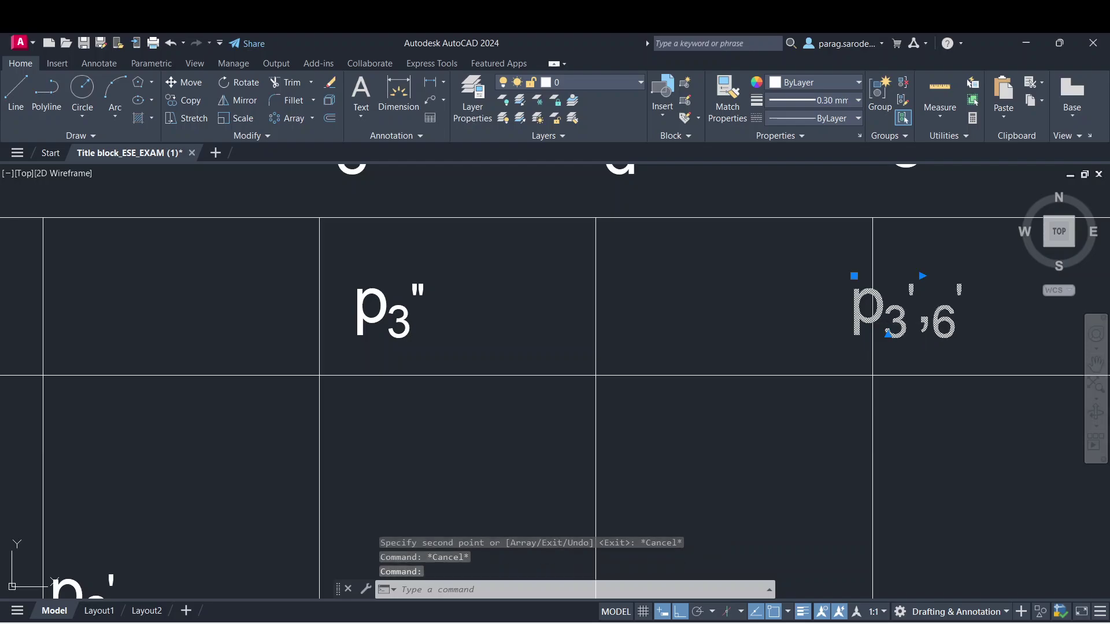
{"action": "double_click", "coordinate": [906, 327]}
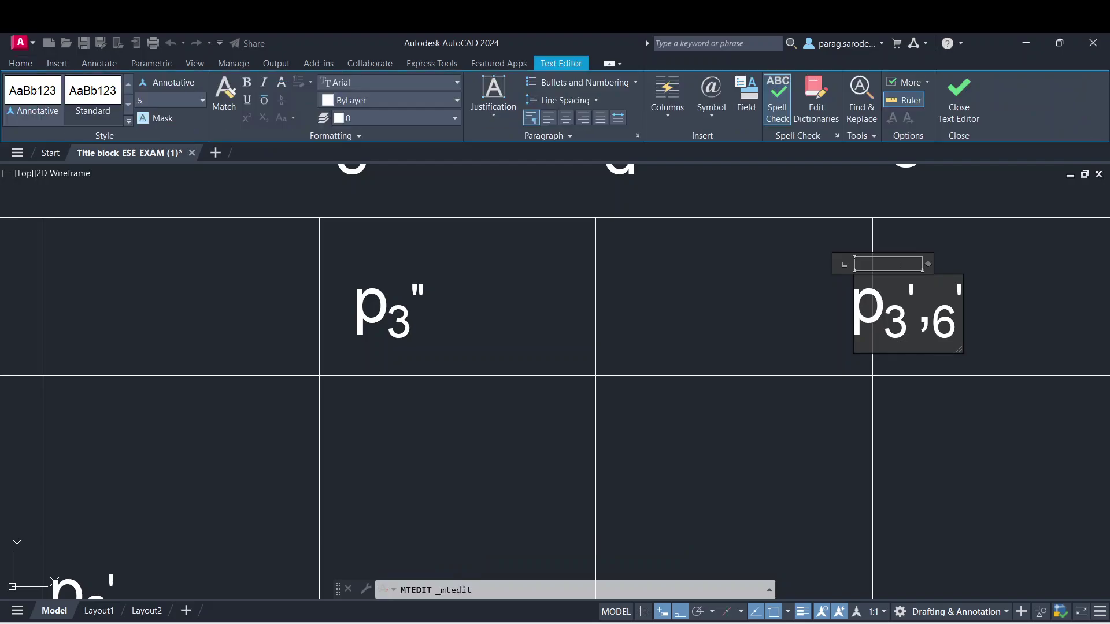
{"action": "key", "text": "Delete"}
{"action": "key", "text": "Delete"}
{"action": "key", "text": "Delete"}
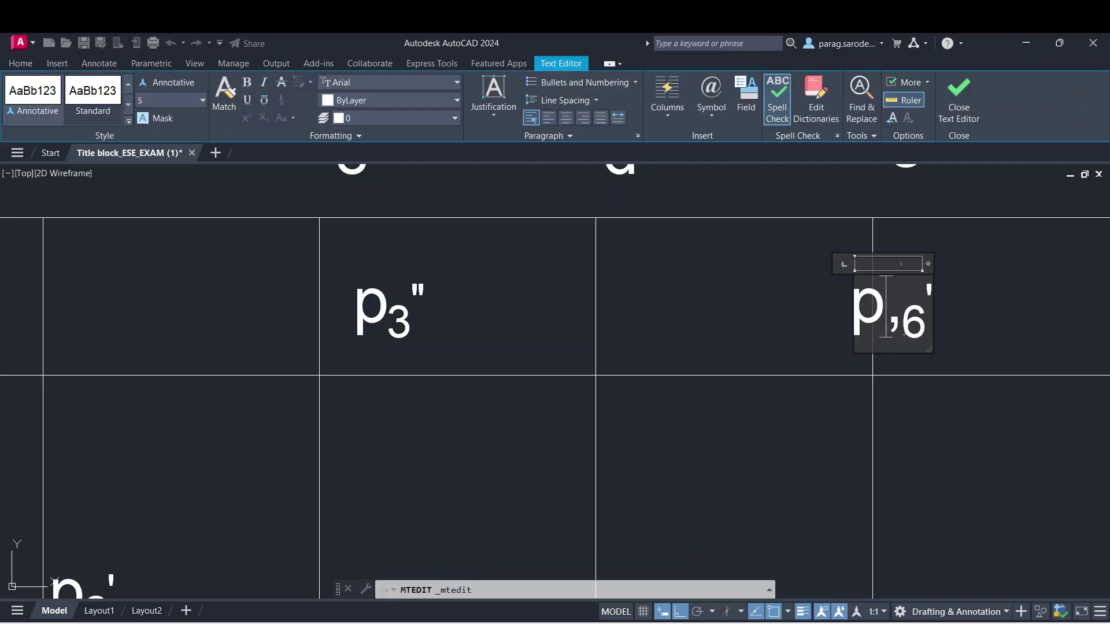
{"action": "left_click", "coordinate": [987, 447]}
- Move the p6' label about 7 mm to the right so it sits clear of the development's edge e
{"action": "scroll", "coordinate": [784, 450], "scroll_direction": "down", "scroll_amount": 4}
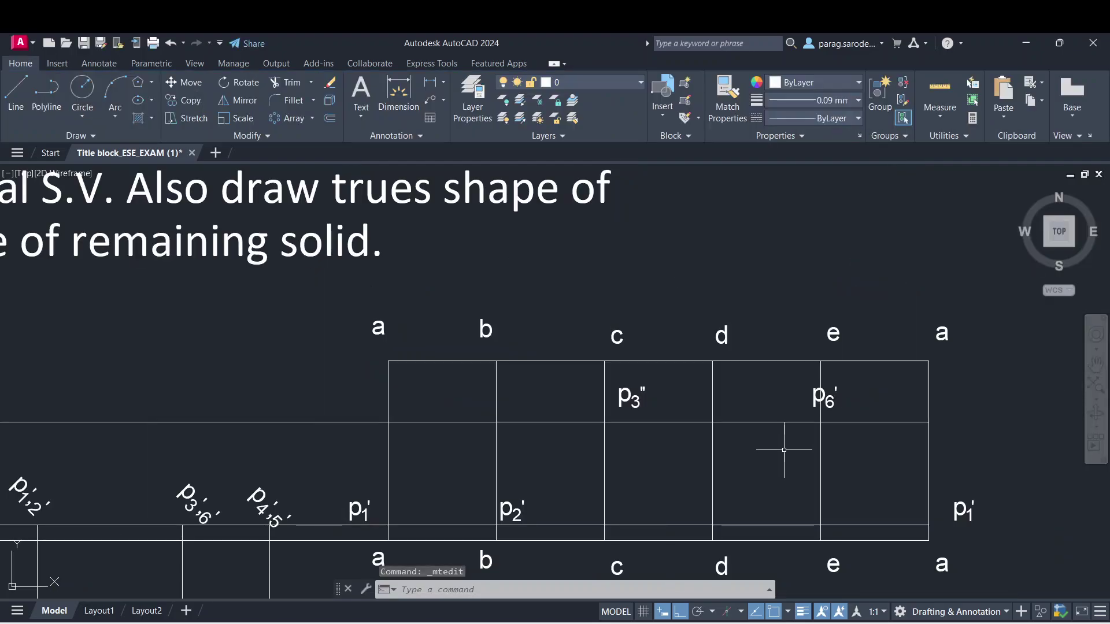
{"action": "left_click", "coordinate": [817, 393]}
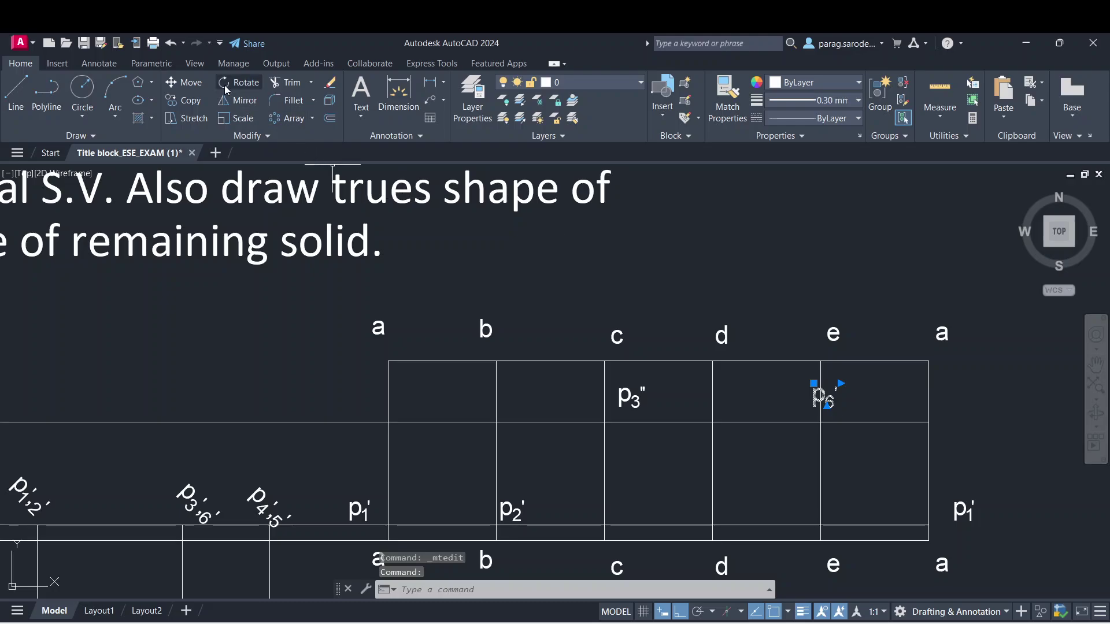
{"action": "left_click", "coordinate": [197, 86]}
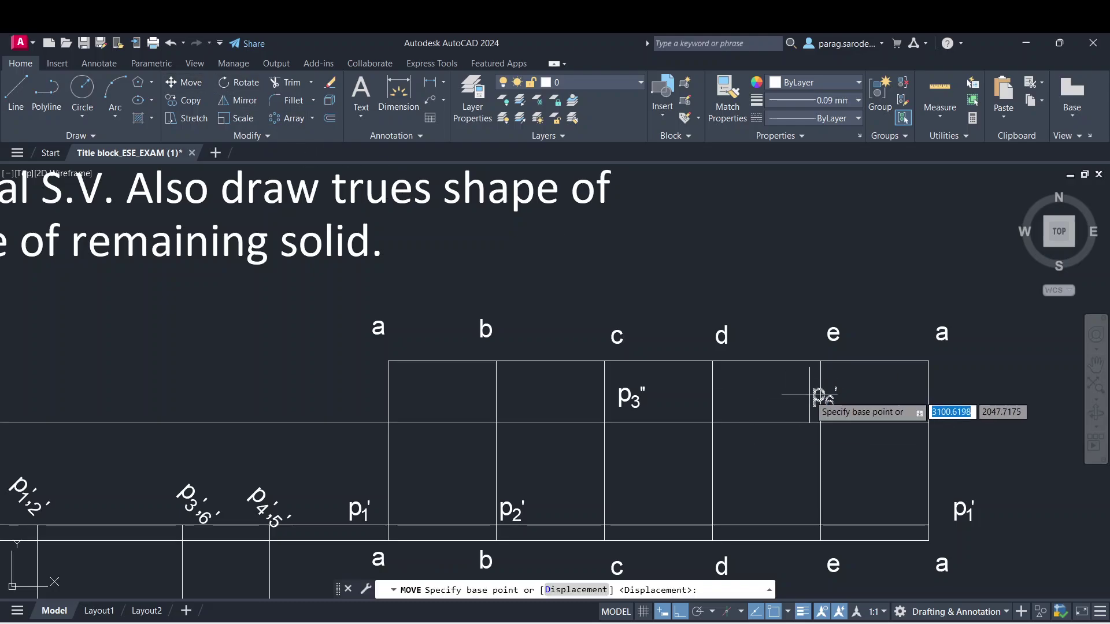
{"action": "left_click", "coordinate": [810, 395]}
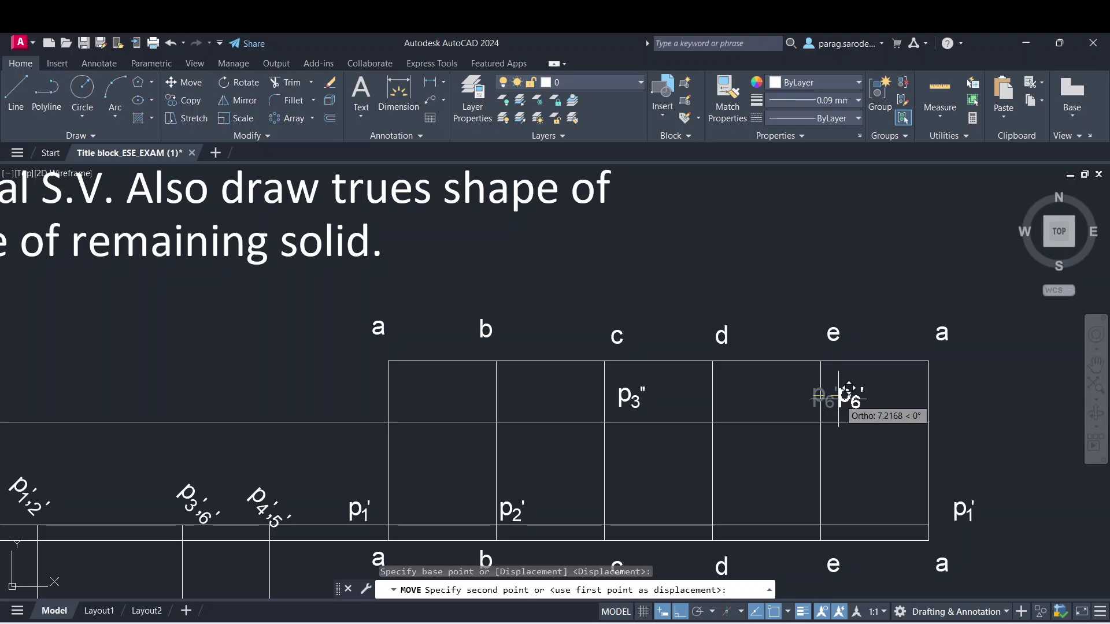
{"action": "key", "text": "Escape"}
- Add an aligned dimension along the top view's short cut from corner d to section point p5
{"action": "middle_click_drag", "start_coordinate": [718, 446], "coordinate": [794, 384]}
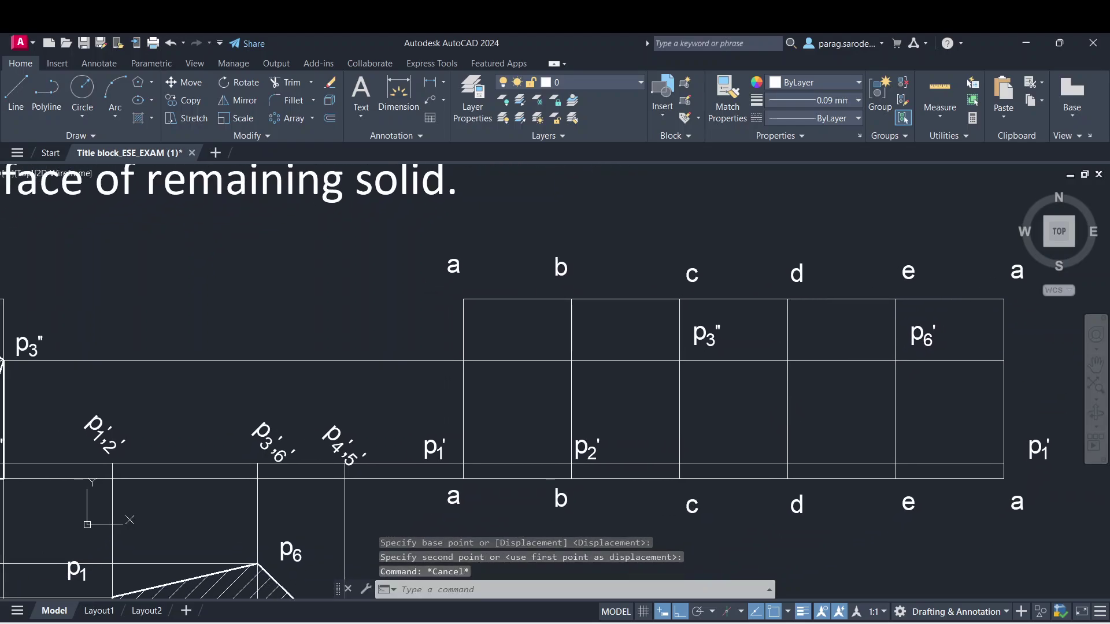
{"action": "scroll", "coordinate": [763, 397], "scroll_direction": "down", "scroll_amount": 5}
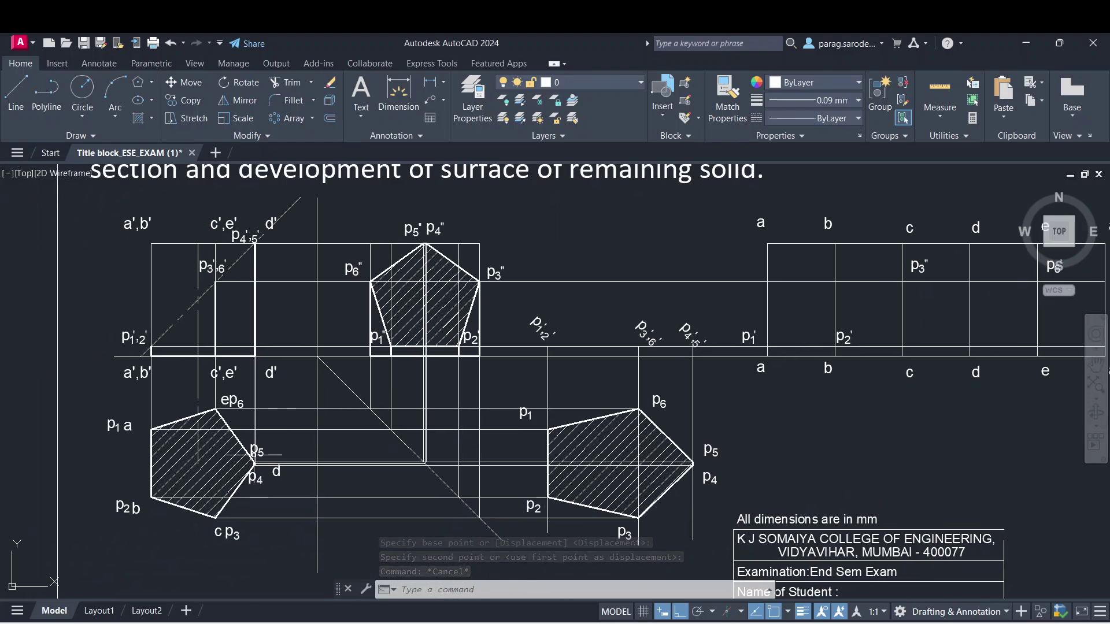
{"action": "scroll", "coordinate": [240, 474], "scroll_direction": "up", "scroll_amount": 2}
{"action": "scroll", "coordinate": [255, 454], "scroll_direction": "up", "scroll_amount": 10}
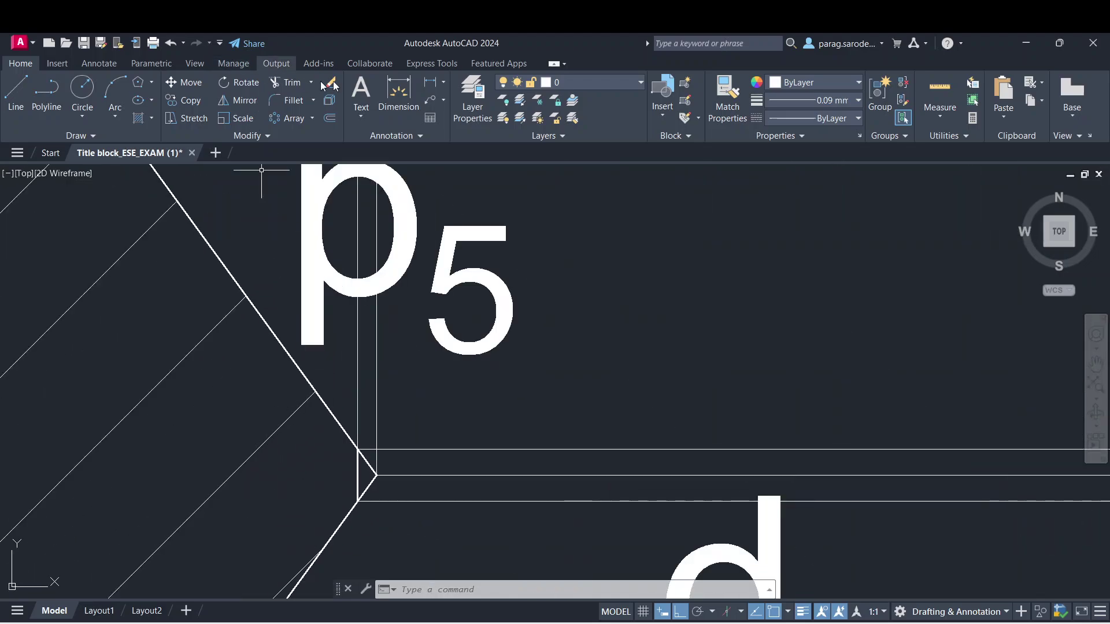
{"action": "left_click", "coordinate": [444, 85]}
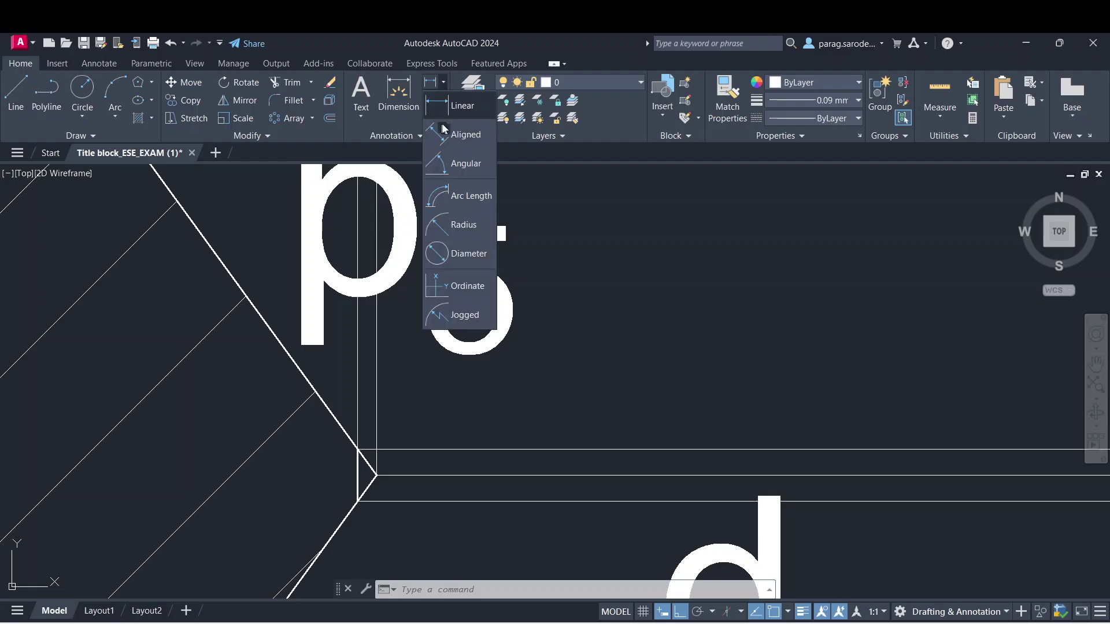
{"action": "left_click", "coordinate": [456, 129]}
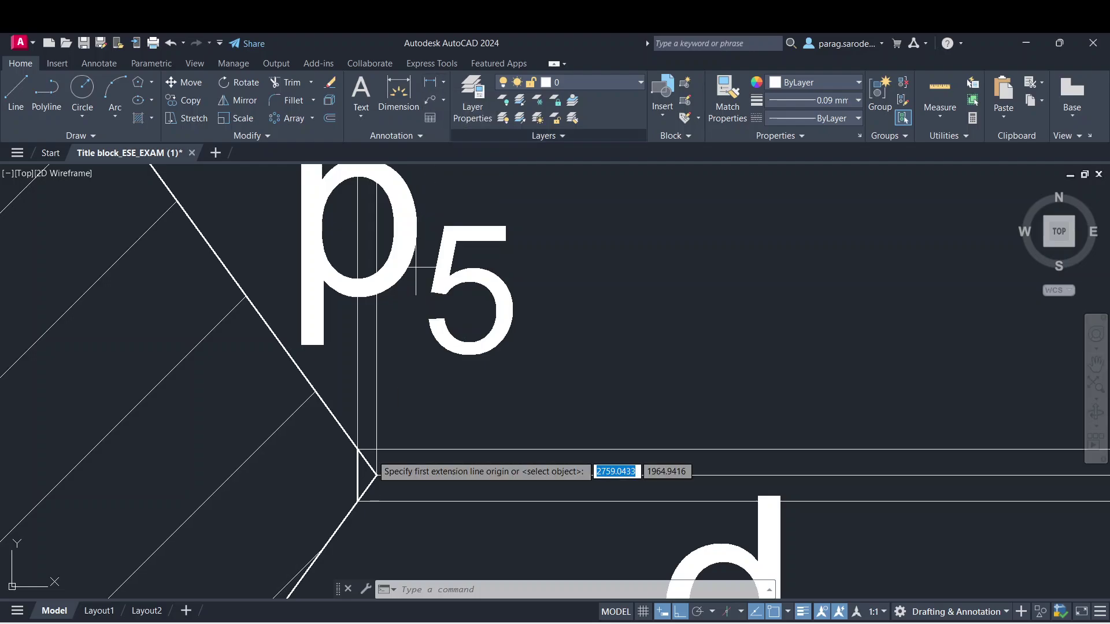
{"action": "left_click", "coordinate": [377, 475]}
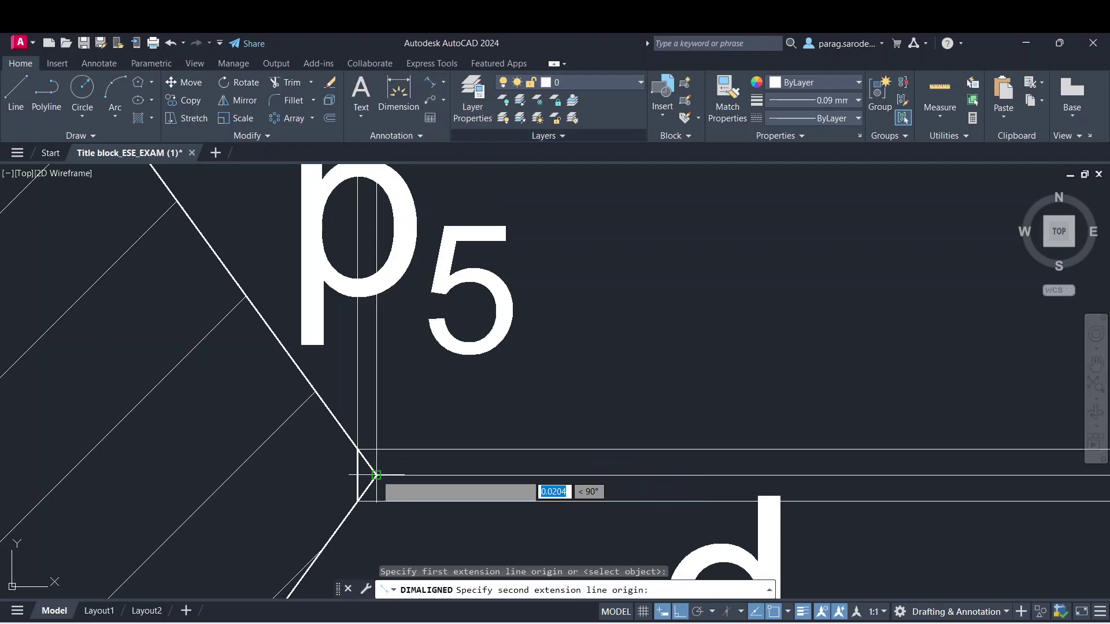
{"action": "left_click", "coordinate": [358, 448]}
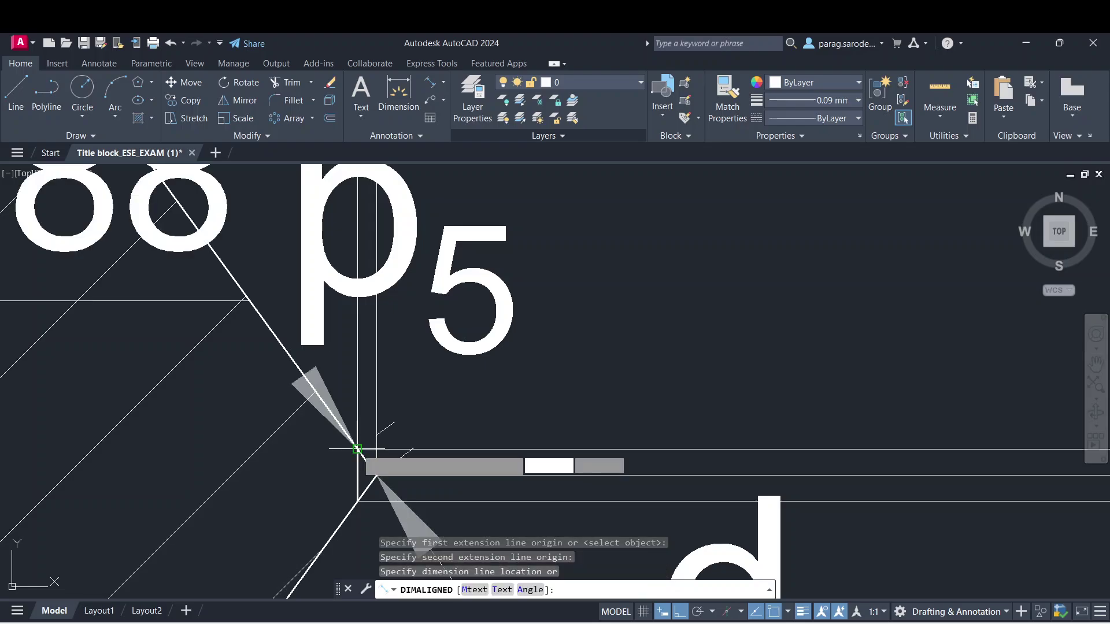
{"action": "left_click", "coordinate": [404, 425]}
{"action": "scroll", "coordinate": [405, 424], "scroll_direction": "down", "scroll_amount": 2}
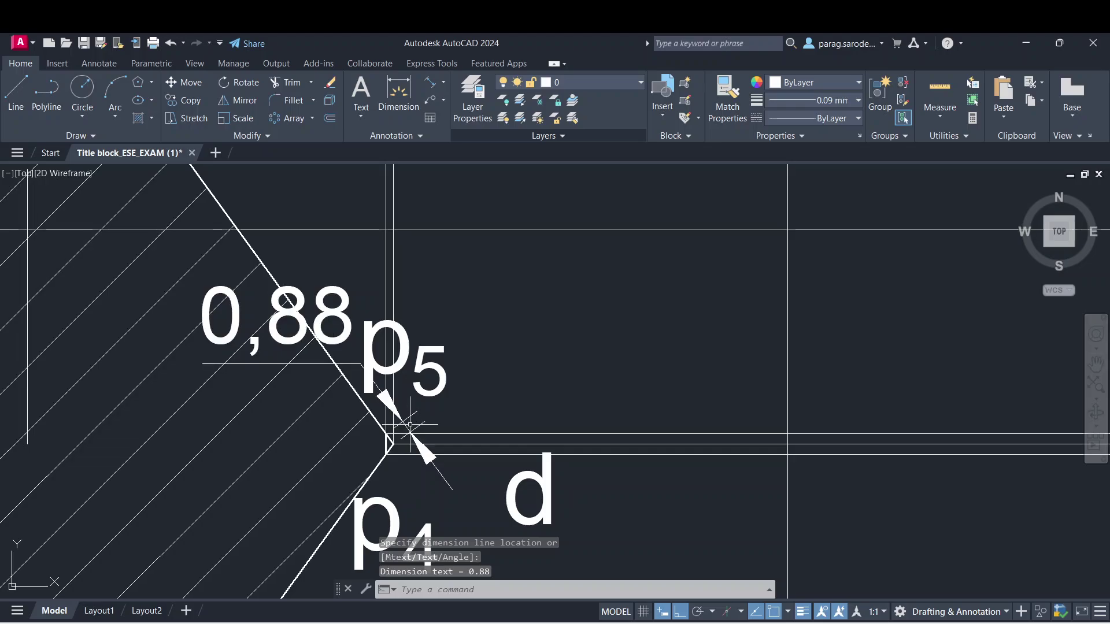
- Offset the development's edge d line by 0.88 mm to both sides
{"action": "scroll", "coordinate": [595, 384], "scroll_direction": "down", "scroll_amount": 2}
{"action": "middle_click_drag", "start_coordinate": [595, 384], "coordinate": [1, 488]}
{"action": "scroll", "coordinate": [762, 407], "scroll_direction": "down", "scroll_amount": 1}
{"action": "mouse_move", "coordinate": [841, 419]}
{"action": "middle_mouse_down"}
{"action": "mouse_move", "coordinate": [753, 486]}
{"action": "mouse_move", "coordinate": [713, 622]}
{"action": "middle_mouse_up"}
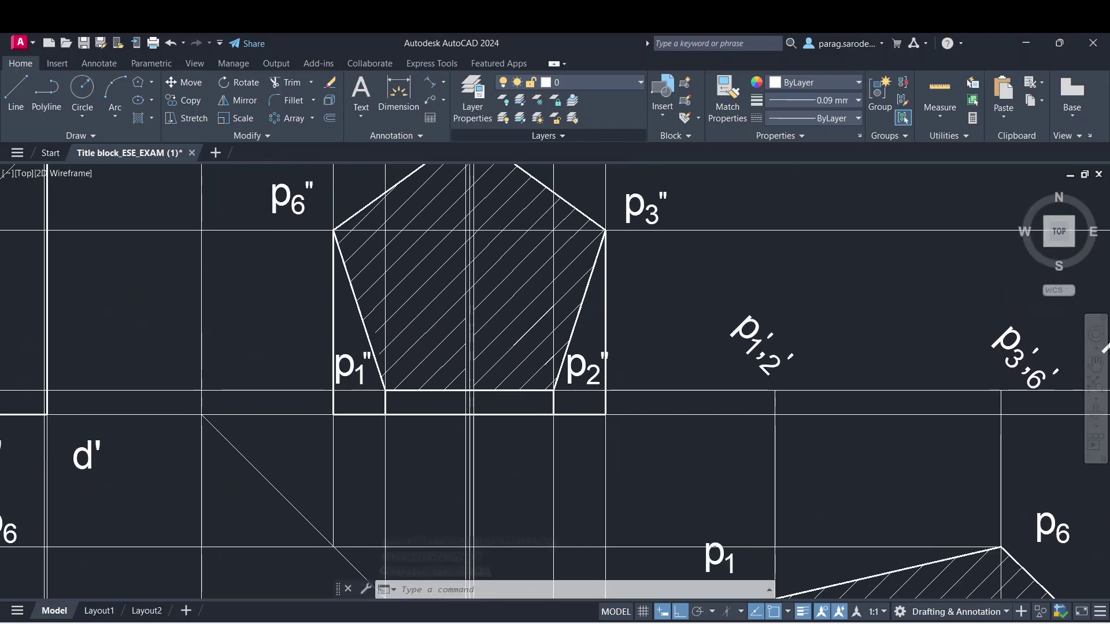
{"action": "scroll", "coordinate": [829, 436], "scroll_direction": "down", "scroll_amount": 2}
{"action": "mouse_move", "coordinate": [829, 435]}
{"action": "middle_mouse_down"}
{"action": "mouse_move", "coordinate": [141, 431]}
{"action": "mouse_move", "coordinate": [724, 299]}
{"action": "mouse_move", "coordinate": [517, 363]}
{"action": "mouse_move", "coordinate": [314, 405]}
{"action": "middle_mouse_up"}
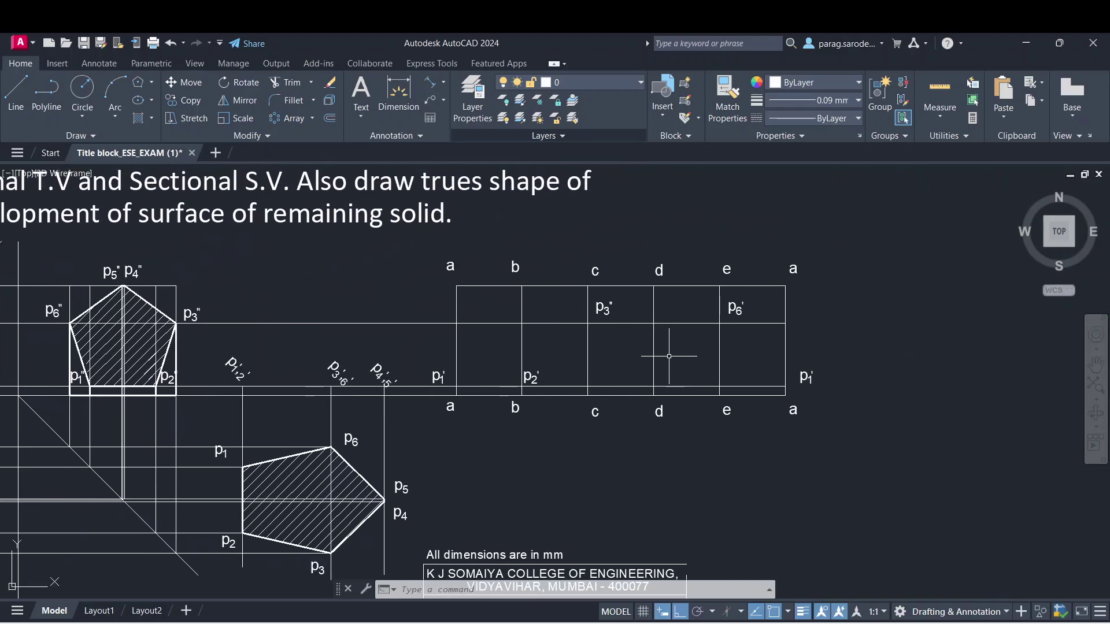
{"action": "scroll", "coordinate": [669, 356], "scroll_direction": "up", "scroll_amount": 2}
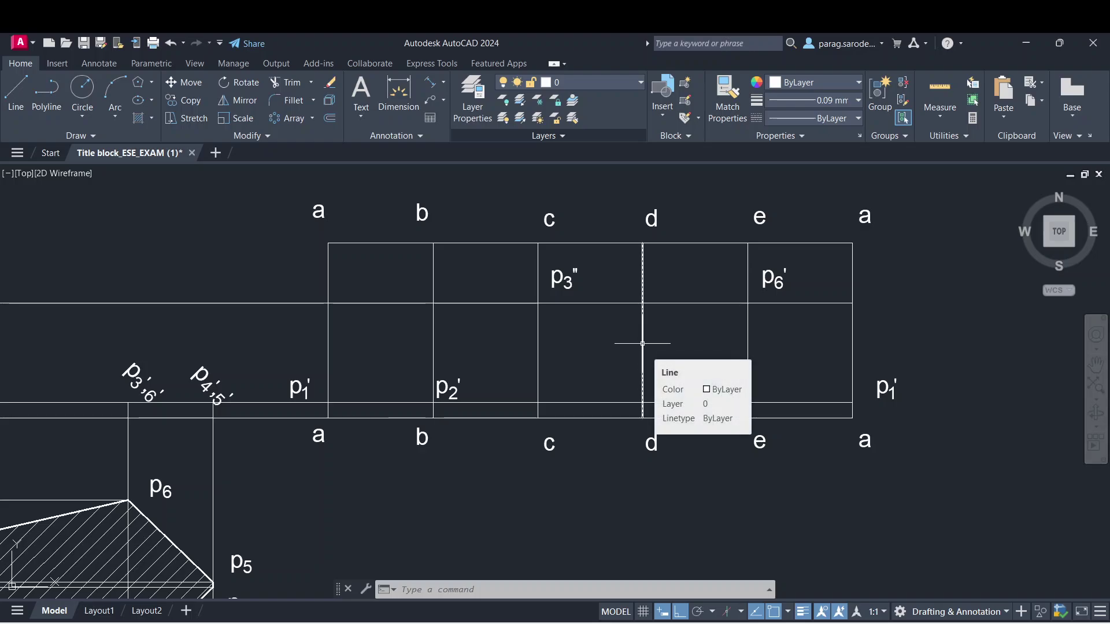
{"action": "left_click", "coordinate": [330, 119]}
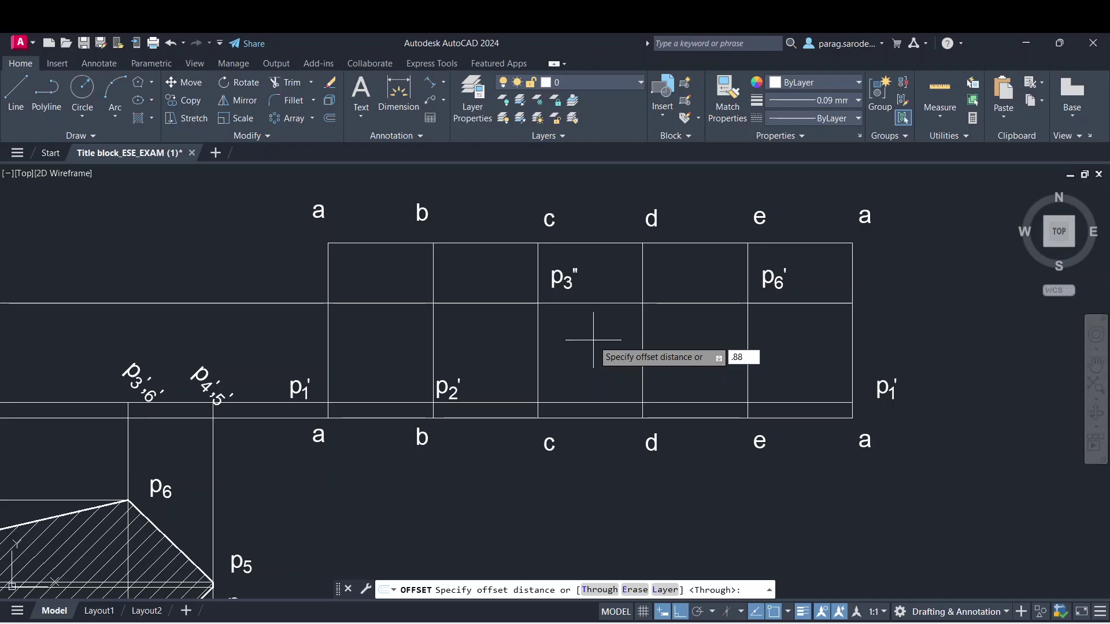
{"action": "key", "text": "Return"}
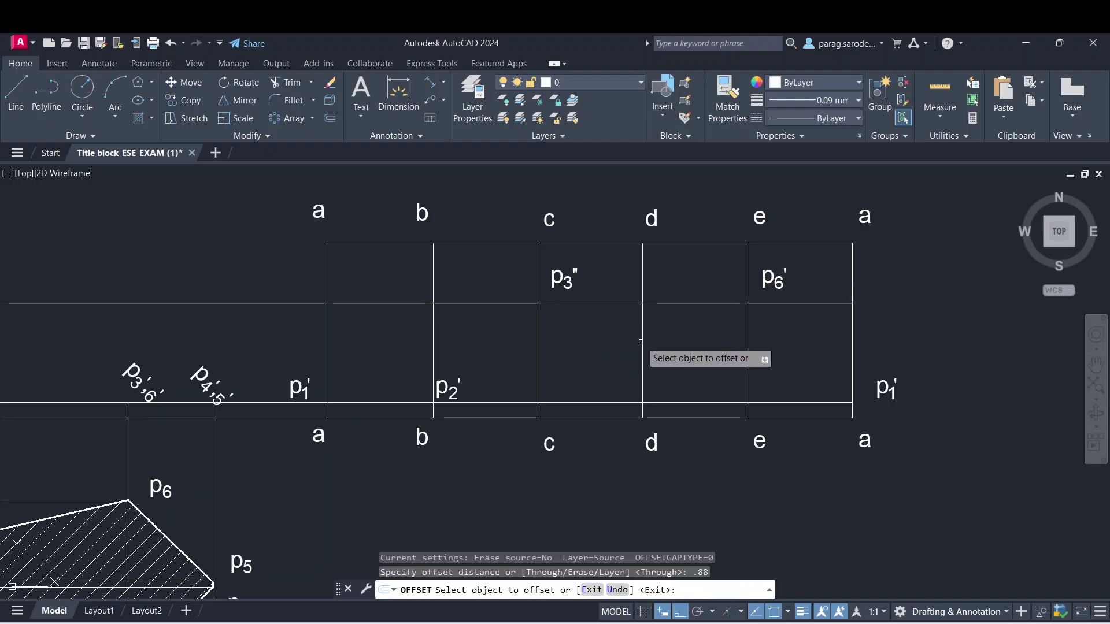
{"action": "left_click", "coordinate": [641, 341]}
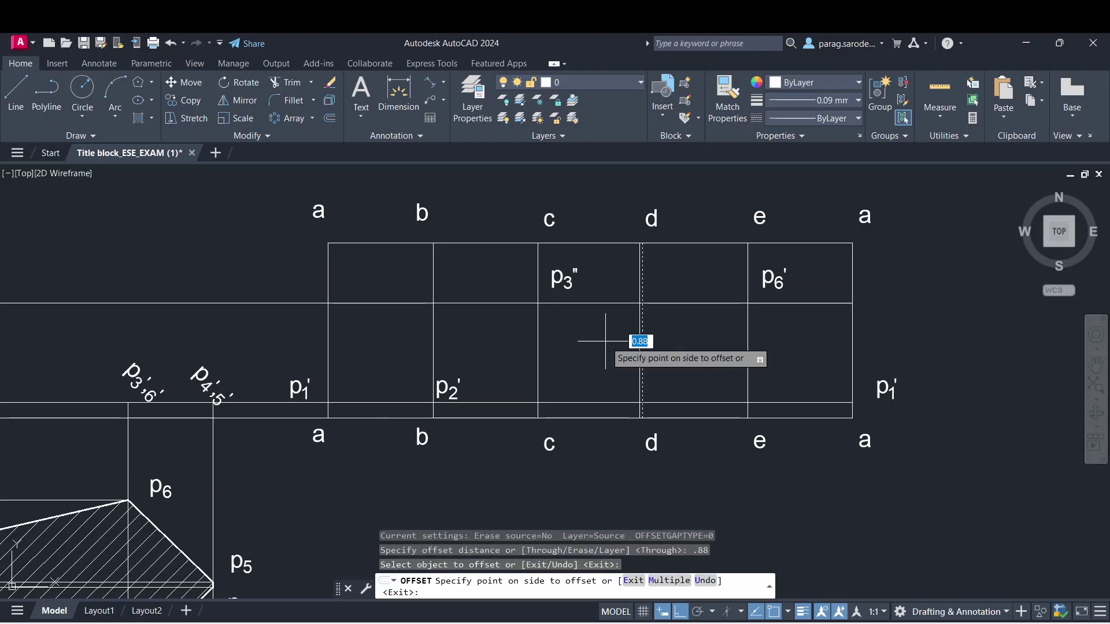
{"action": "left_click", "coordinate": [638, 341]}
{"action": "left_click", "coordinate": [642, 333]}
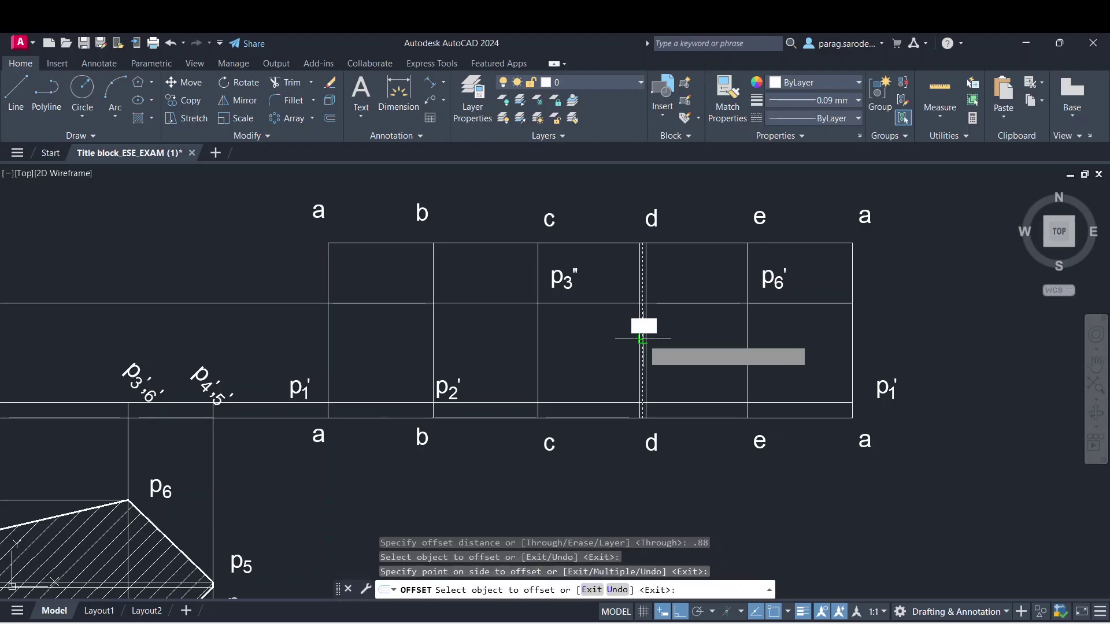
{"action": "left_click", "coordinate": [661, 334]}
{"action": "right_click", "coordinate": [661, 334]}
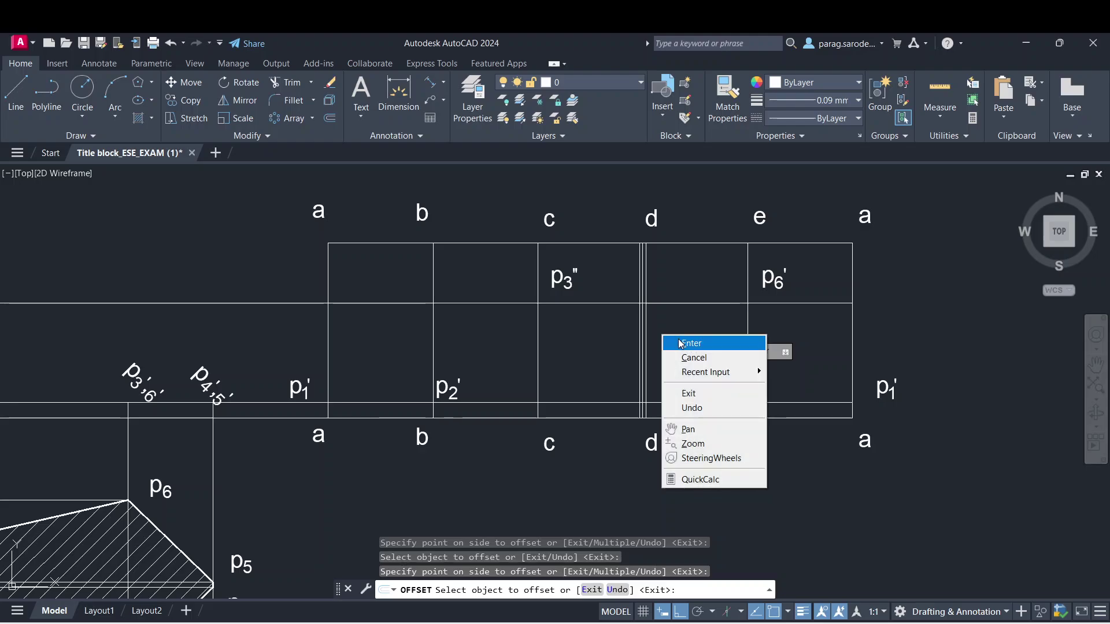
{"action": "left_click", "coordinate": [681, 342]}
- Copy the front view's p4',5' label horizontally to both sides of the development's edge d
{"action": "mouse_move", "coordinate": [653, 290]}
{"action": "middle_mouse_down"}
{"action": "mouse_move", "coordinate": [665, 338]}
{"action": "mouse_move", "coordinate": [772, 358]}
{"action": "mouse_move", "coordinate": [867, 334]}
{"action": "middle_mouse_up"}
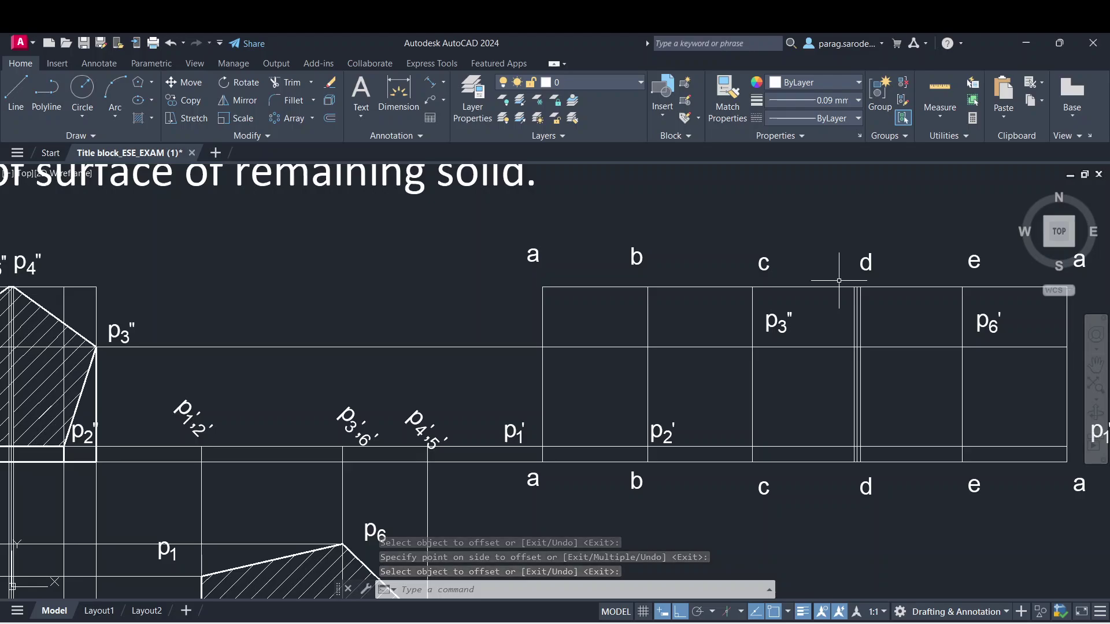
{"action": "middle_click_drag", "start_coordinate": [837, 281], "coordinate": [1080, 294]}
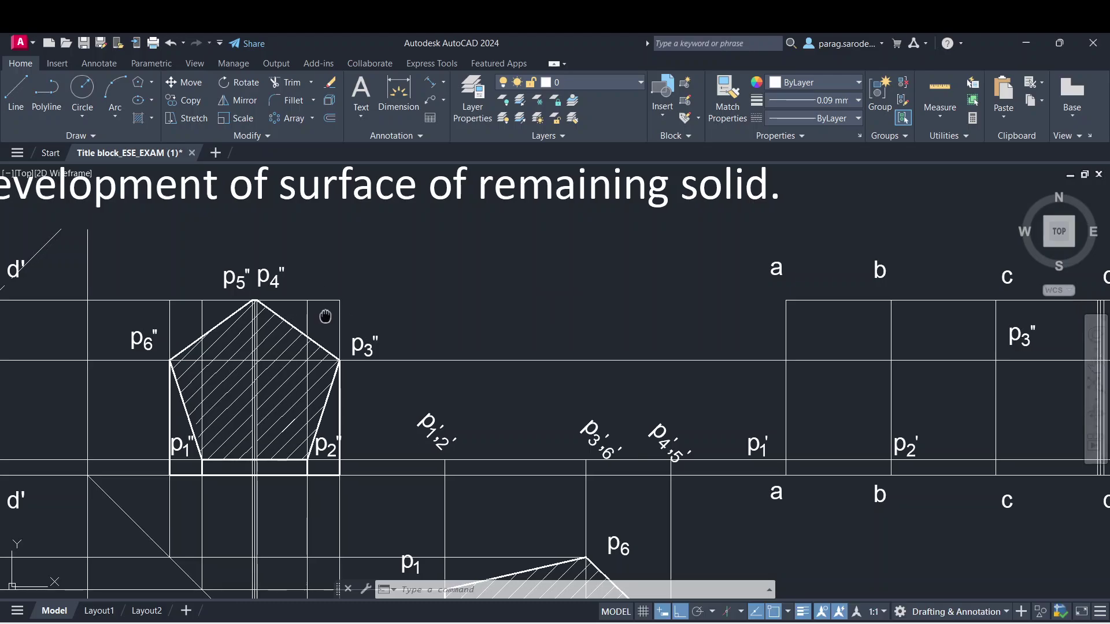
{"action": "middle_click_drag", "start_coordinate": [324, 317], "coordinate": [554, 316]}
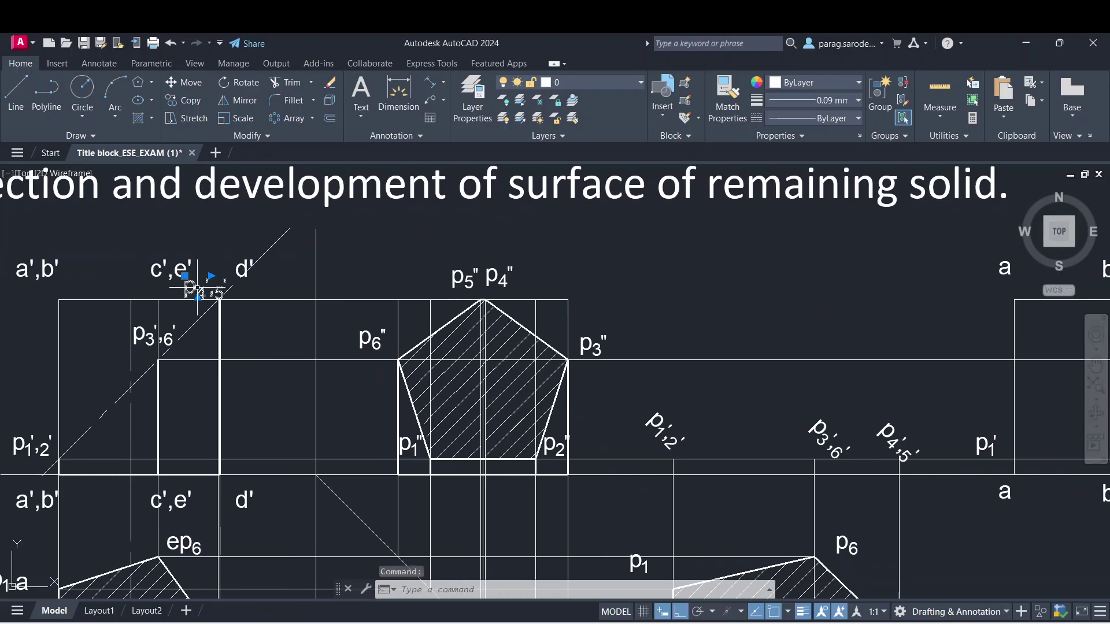
{"action": "left_click", "coordinate": [185, 101]}
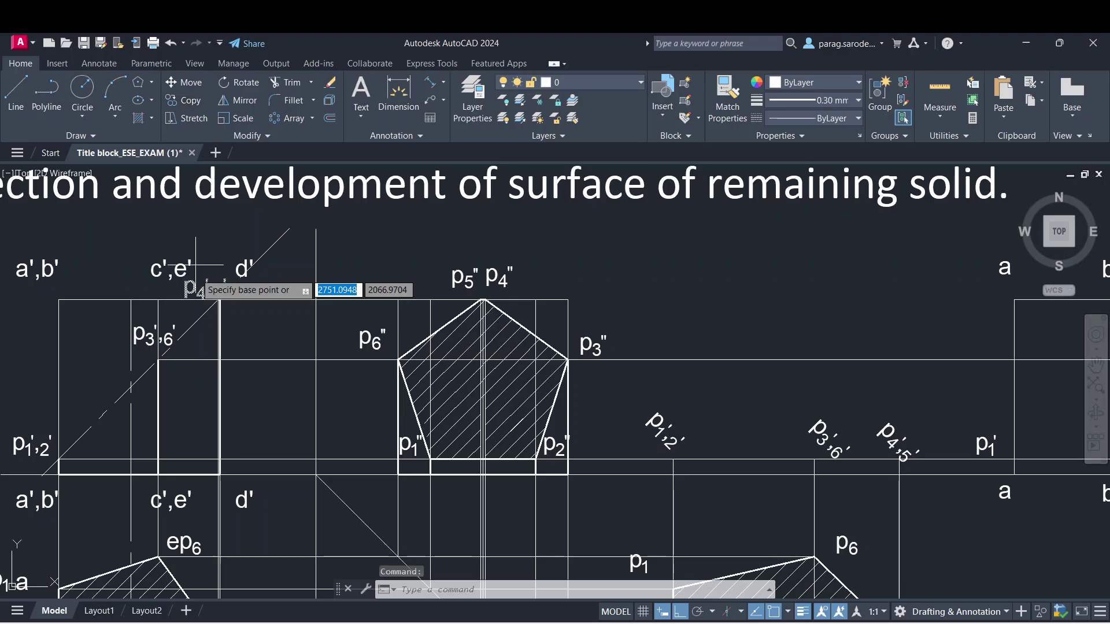
{"action": "left_click", "coordinate": [219, 299]}
{"action": "mouse_move", "coordinate": [890, 261]}
{"action": "middle_mouse_down"}
{"action": "mouse_move", "coordinate": [2, 325]}
{"action": "mouse_move", "coordinate": [33, 330]}
{"action": "middle_mouse_up"}
{"action": "scroll", "coordinate": [466, 315], "scroll_direction": "up", "scroll_amount": 2}
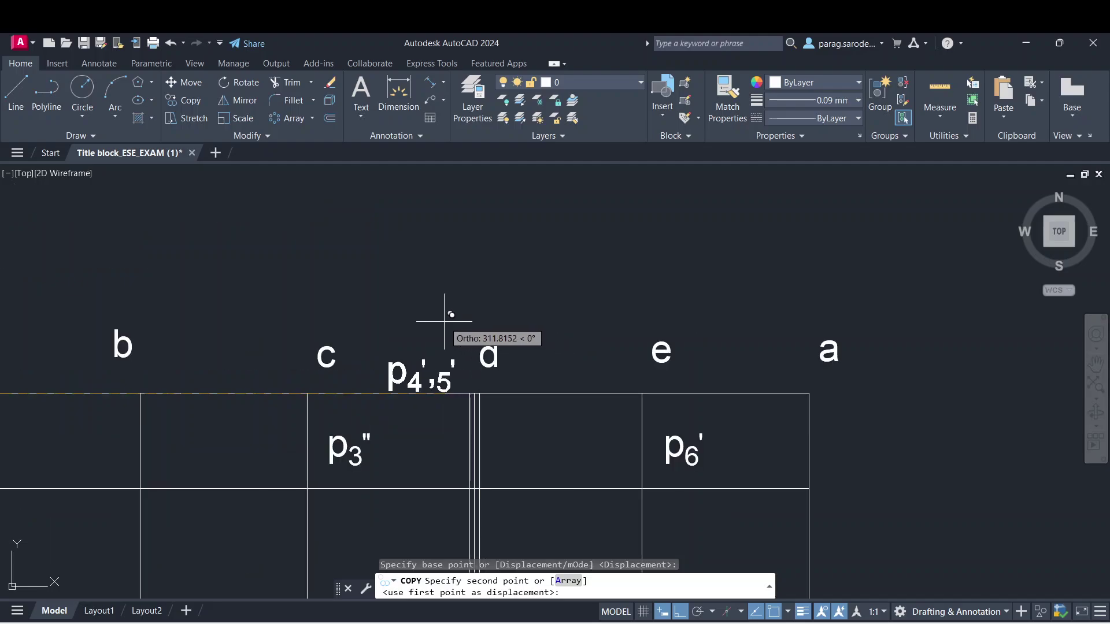
{"action": "left_click", "coordinate": [450, 320]}
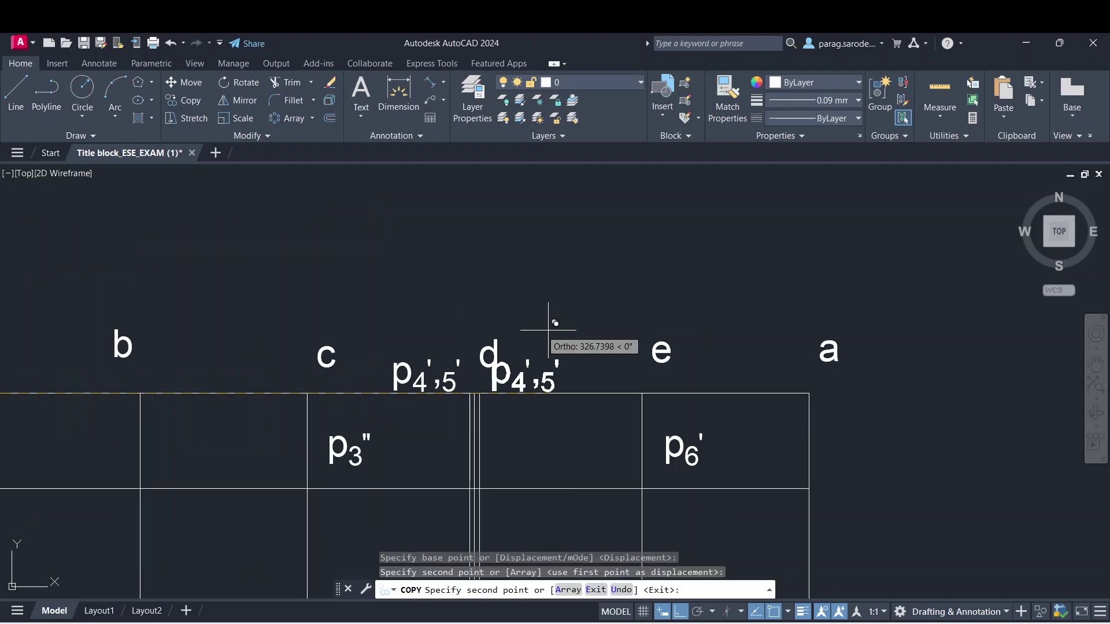
{"action": "key", "text": "Escape"}
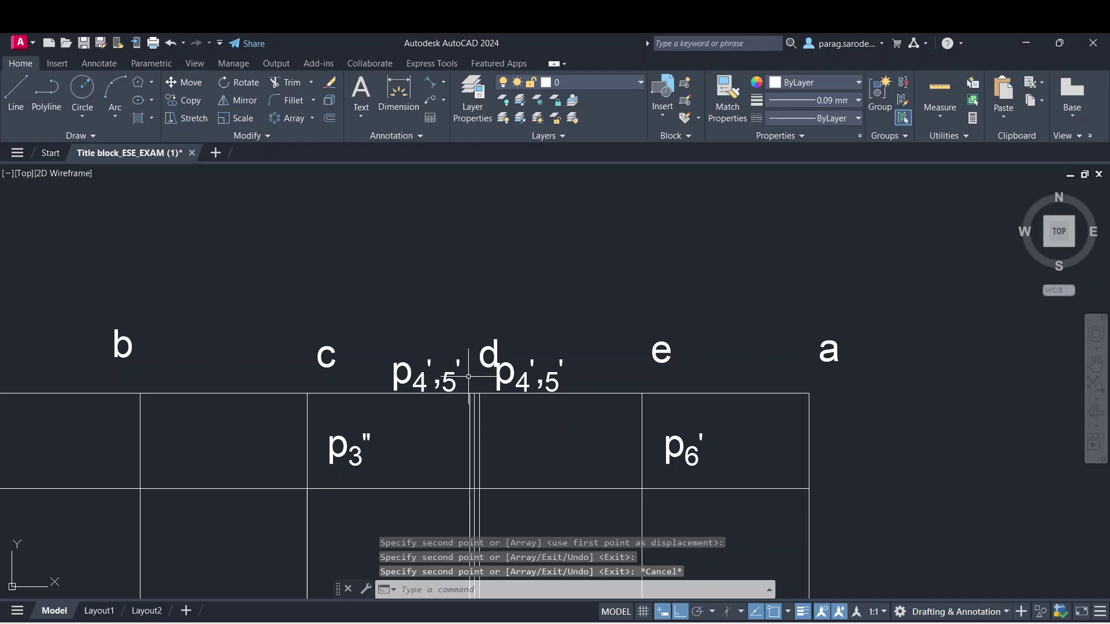
- Shorten the copied p4',5' label between the development's edges c and d to p4'
{"action": "left_click", "coordinate": [423, 383]}
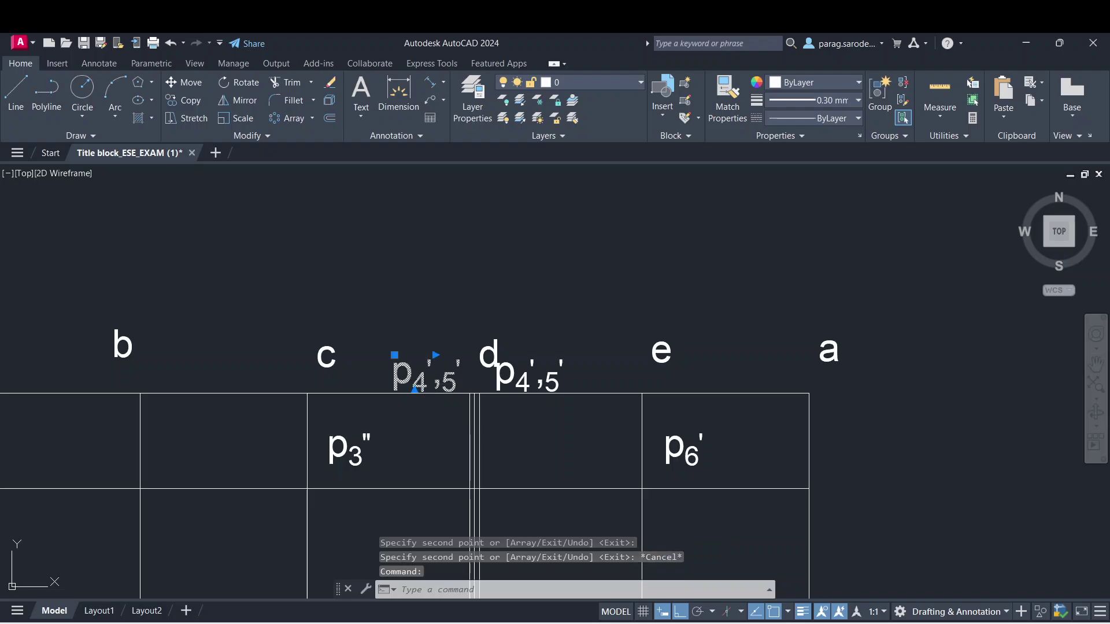
{"action": "double_click", "coordinate": [425, 382]}
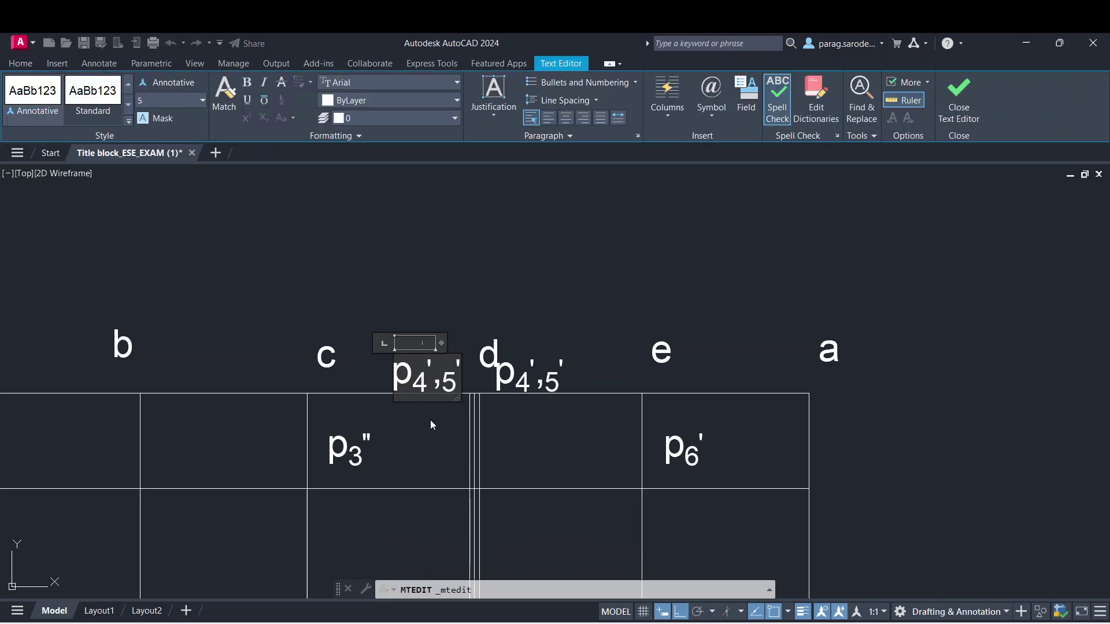
{"action": "key", "text": "Delete"}
{"action": "key", "text": "Delete"}
{"action": "key", "text": "Delete"}
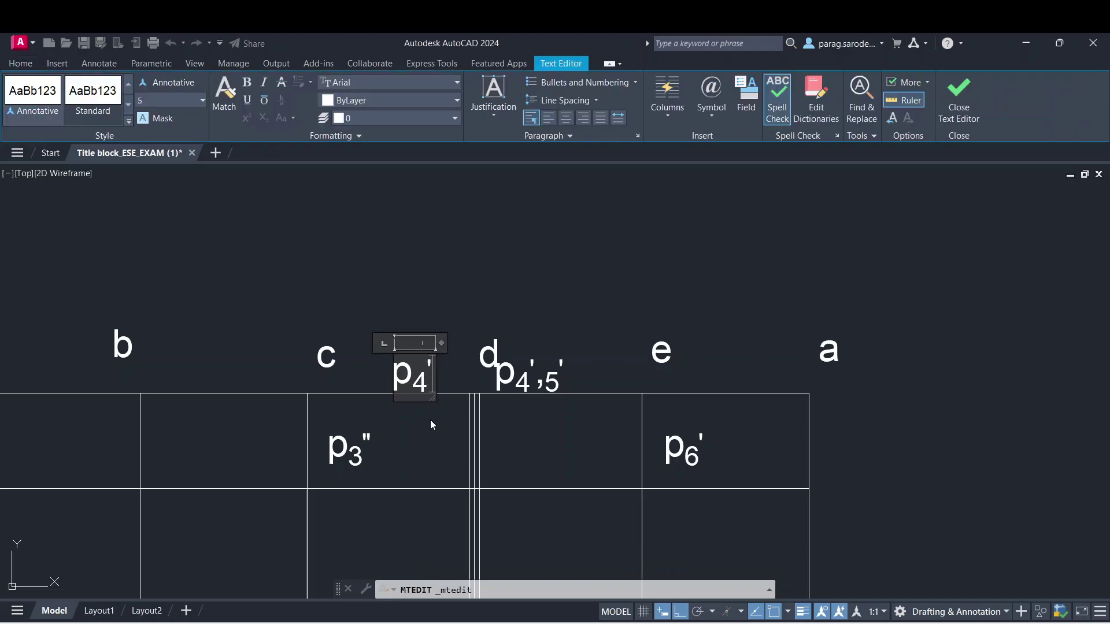
{"action": "left_click", "coordinate": [538, 392]}
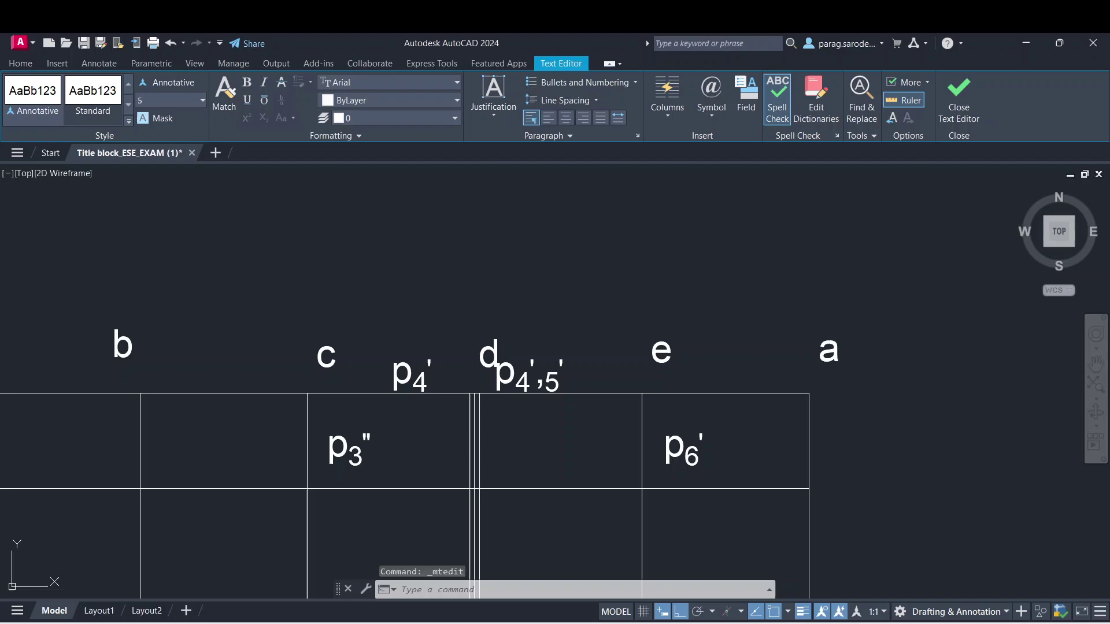
- Change the copied p4',5' label between the development's edges d and e to p5'
{"action": "left_click", "coordinate": [520, 385]}
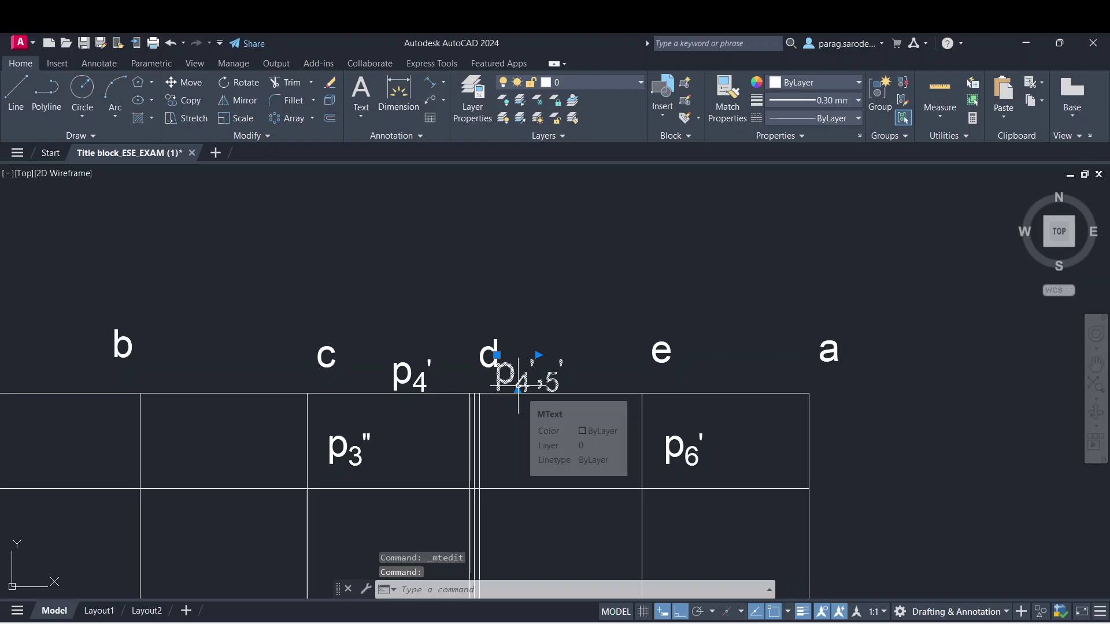
{"action": "double_click", "coordinate": [522, 381]}
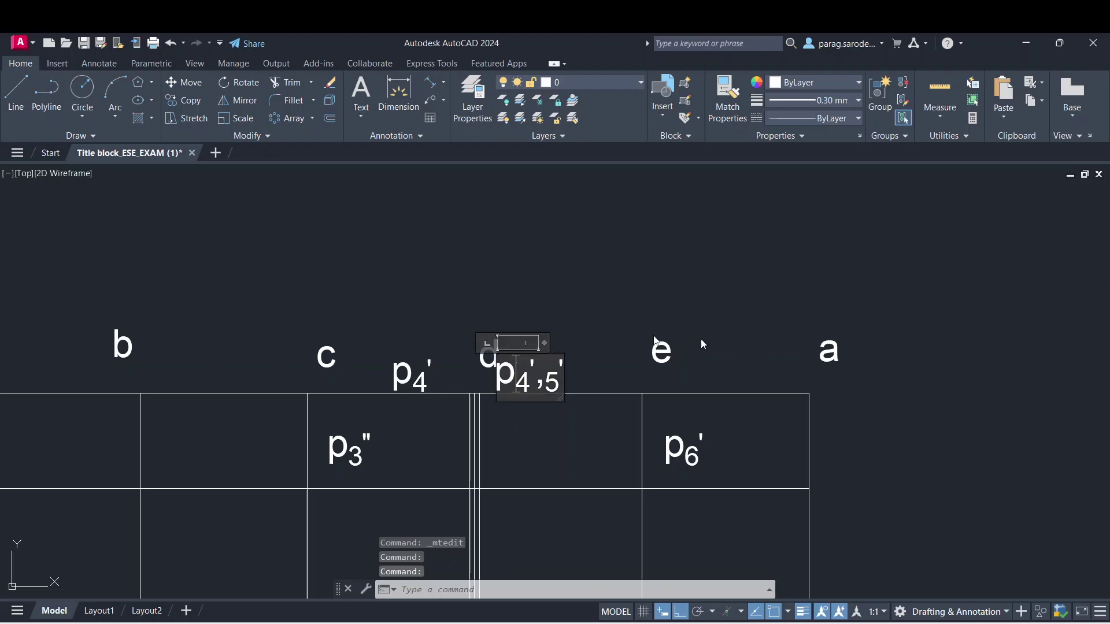
{"action": "key", "text": "Delete"}
{"action": "key", "text": "Delete"}
{"action": "key", "text": "Delete"}
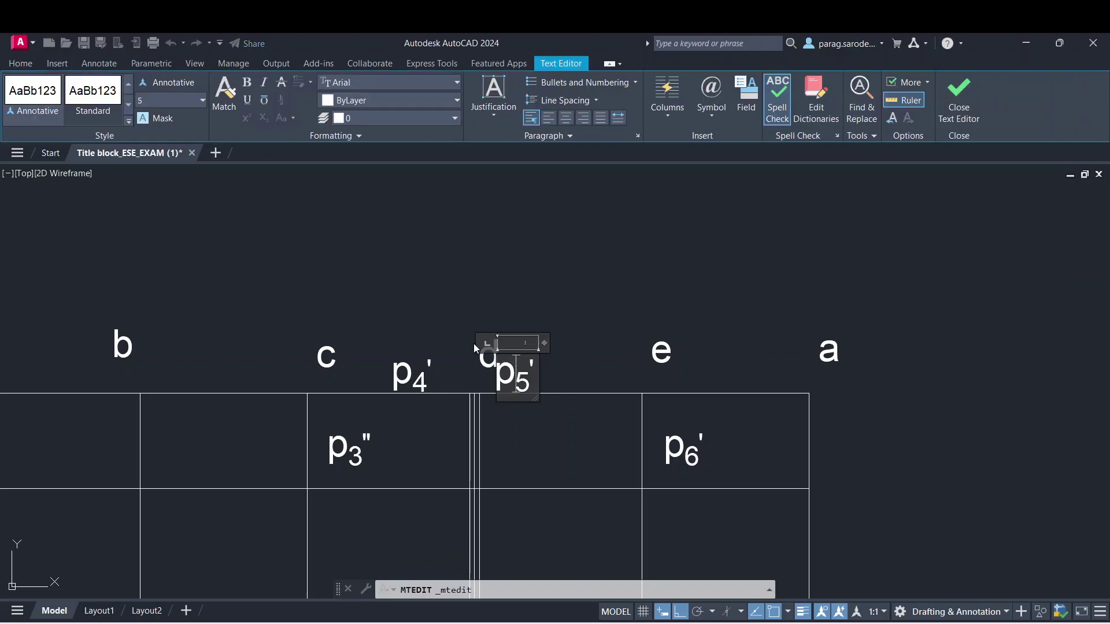
{"action": "left_click", "coordinate": [553, 393]}
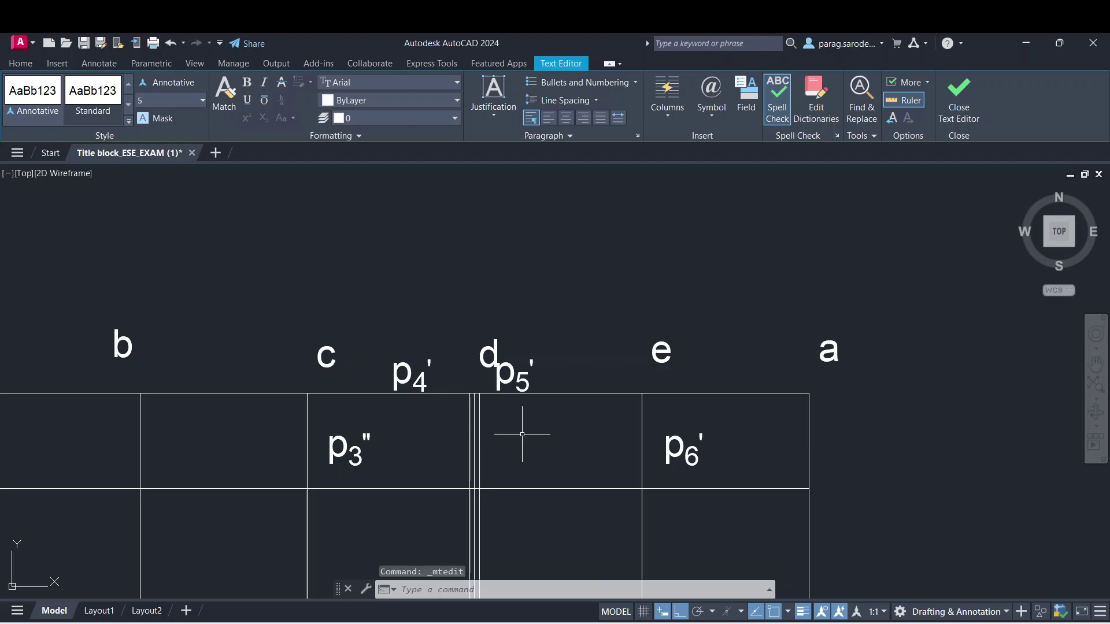
- Set the current lineweight to 0.30 mm for the development's outline
{"action": "middle_click_drag", "start_coordinate": [522, 433], "coordinate": [595, 321]}
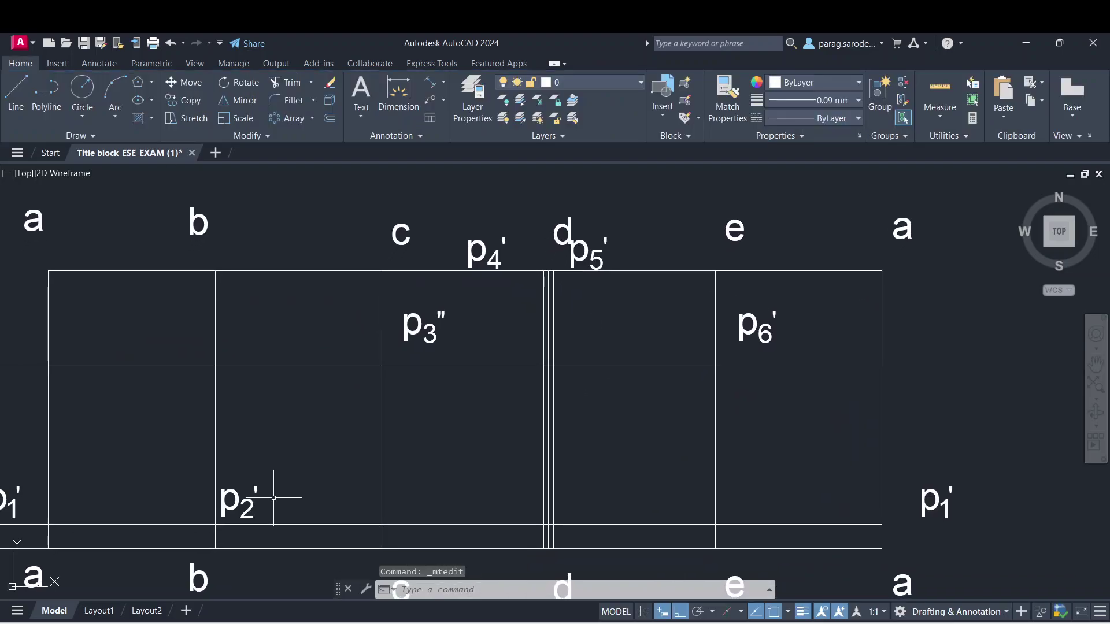
{"action": "middle_click_drag", "start_coordinate": [212, 472], "coordinate": [265, 442]}
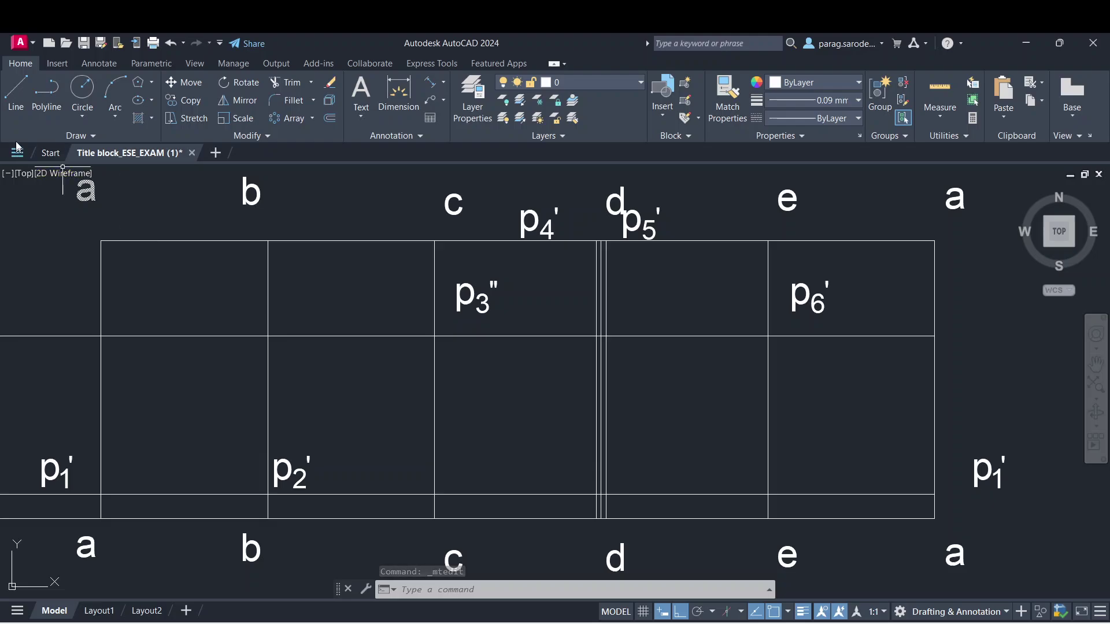
{"action": "left_click", "coordinate": [838, 102]}
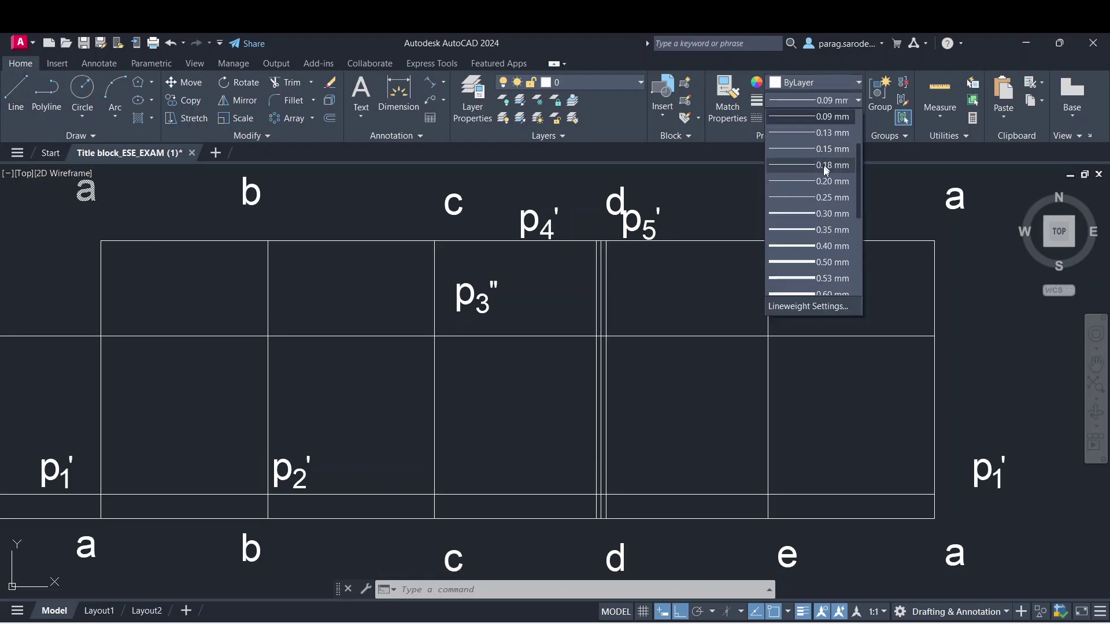
{"action": "left_click", "coordinate": [817, 213]}
{"action": "scroll", "coordinate": [291, 428], "scroll_direction": "down", "scroll_amount": 5}
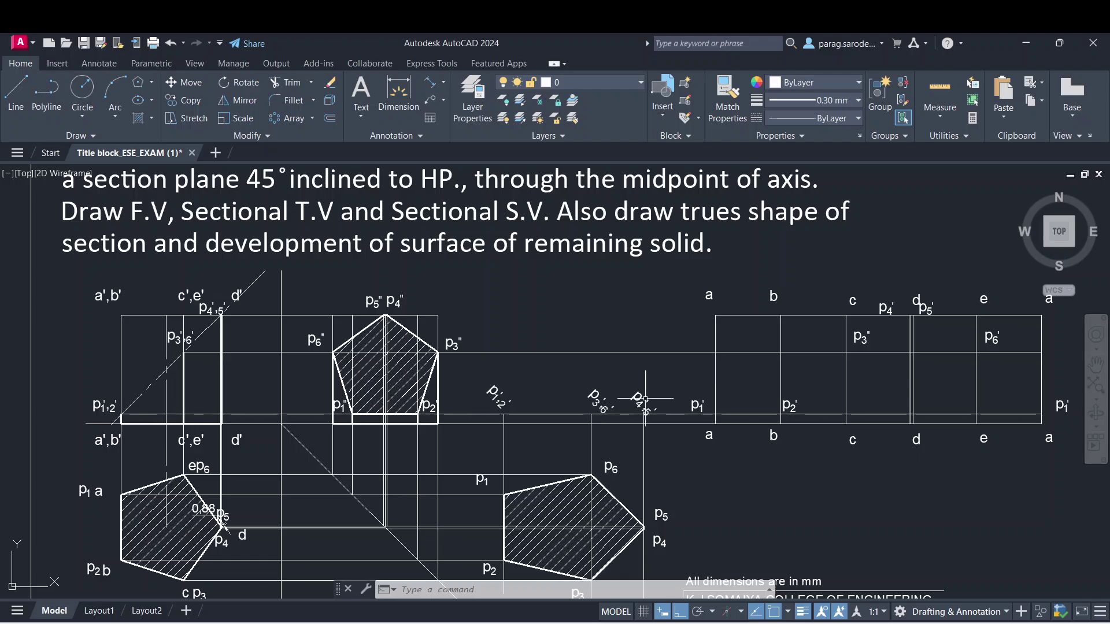
- Draw the development's cut outline from p1' on the first edge a through p2' on edge b to the section point on edge c
{"action": "left_click", "coordinate": [16, 93]}
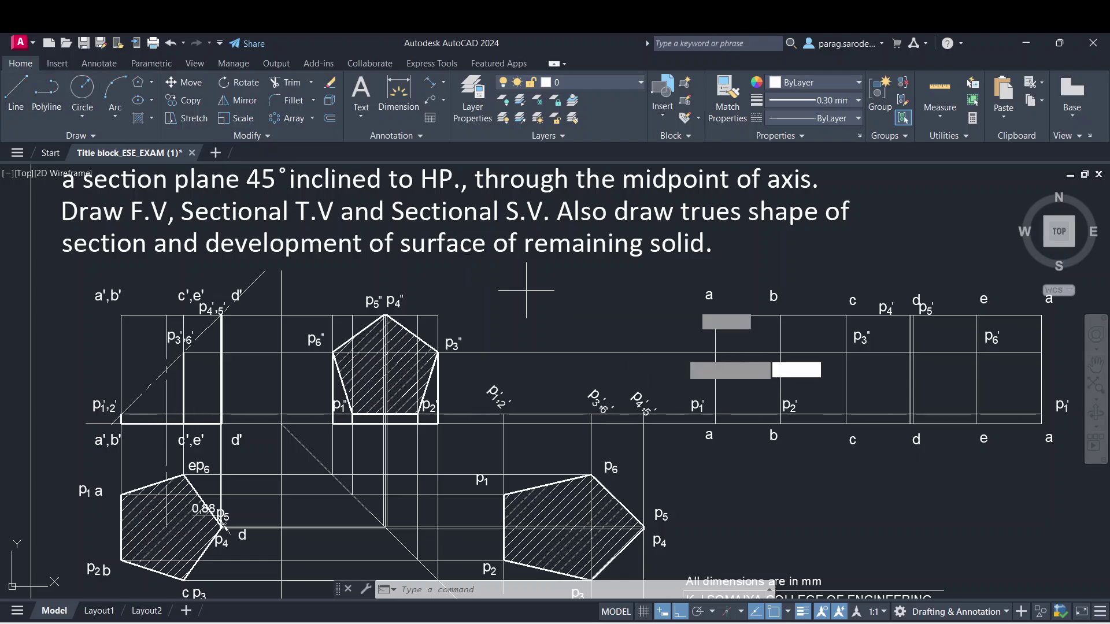
{"action": "middle_click_drag", "start_coordinate": [729, 420], "coordinate": [678, 428]}
{"action": "left_click", "coordinate": [665, 423]}
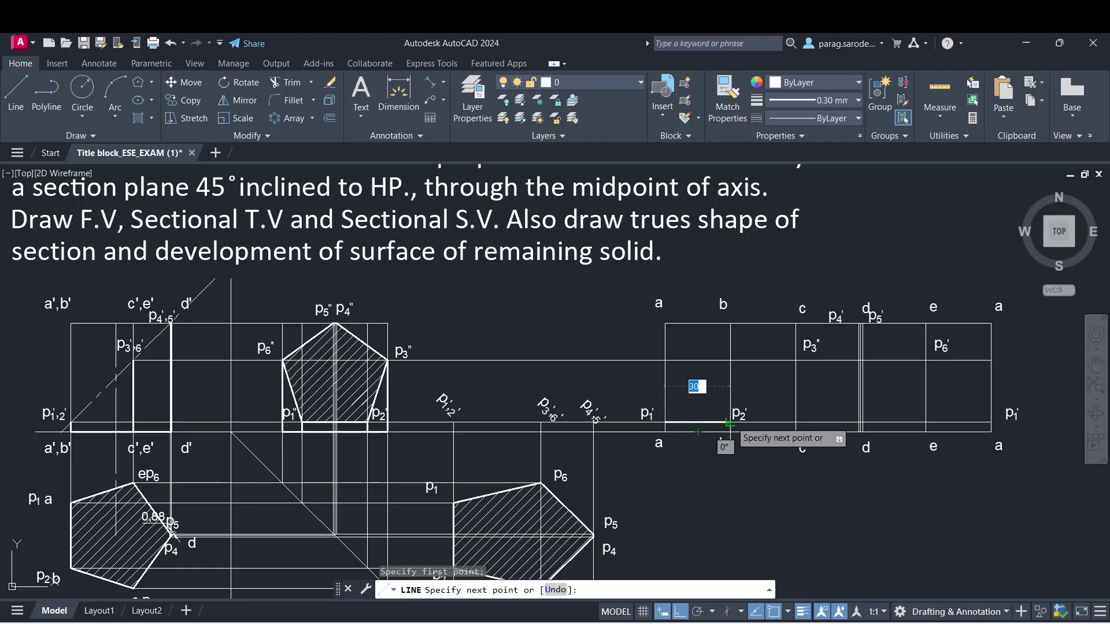
{"action": "left_click", "coordinate": [730, 423]}
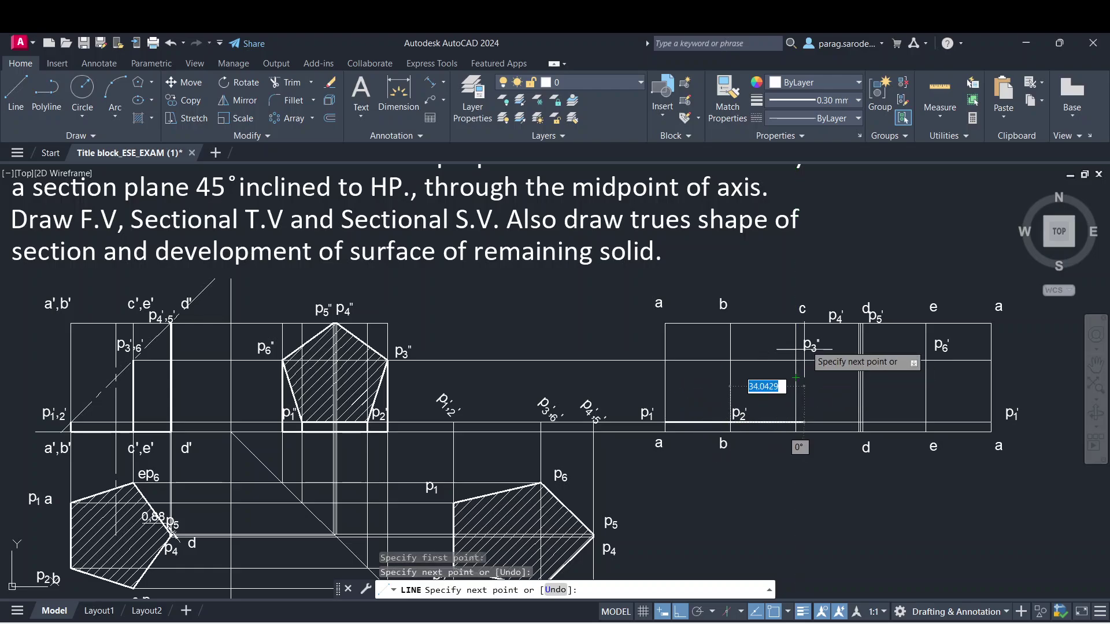
{"action": "scroll", "coordinate": [796, 362], "scroll_direction": "up", "scroll_amount": 5}
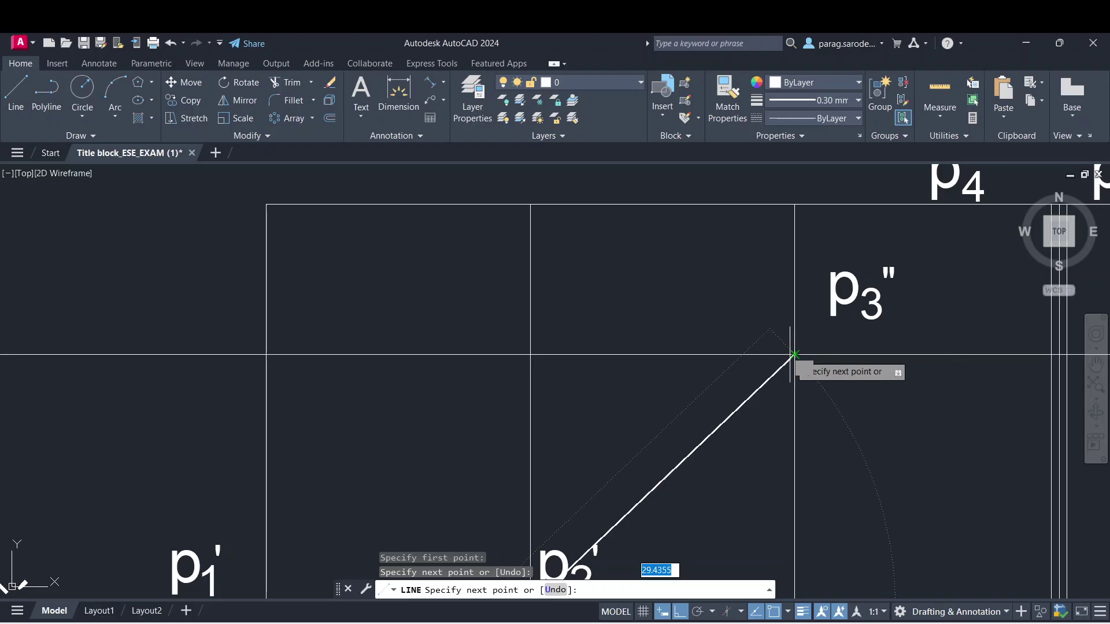
{"action": "left_click", "coordinate": [795, 354]}
- Continue the cut outline from edge c through p4', p5' and p6' to p1' on the last edge a
{"action": "middle_click_drag", "start_coordinate": [951, 300], "coordinate": [625, 396]}
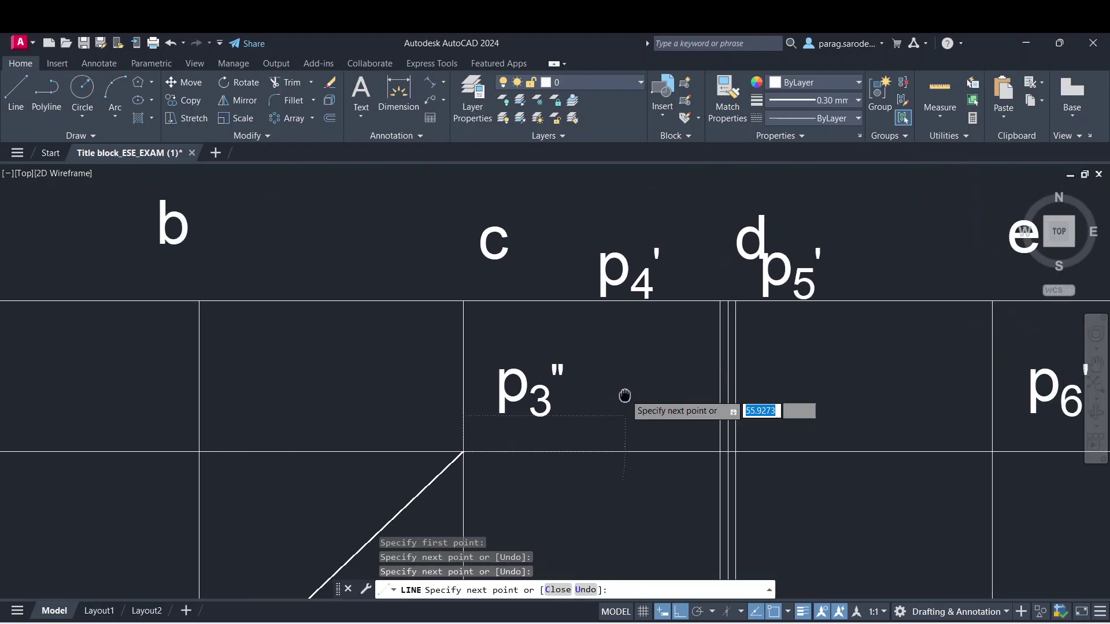
{"action": "left_click", "coordinate": [720, 301]}
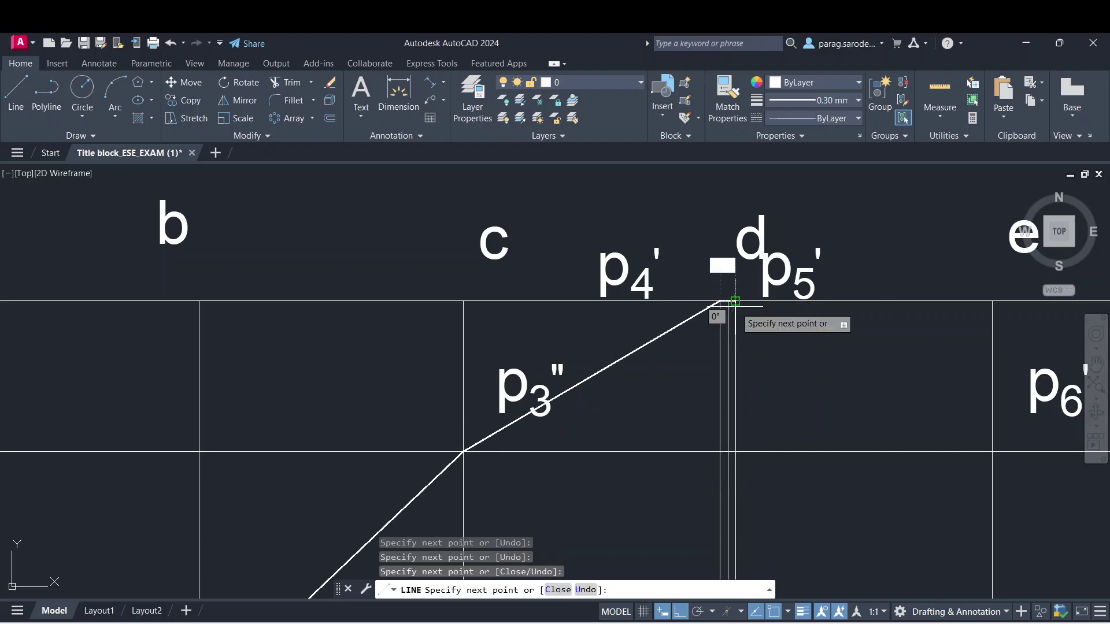
{"action": "left_click", "coordinate": [735, 301]}
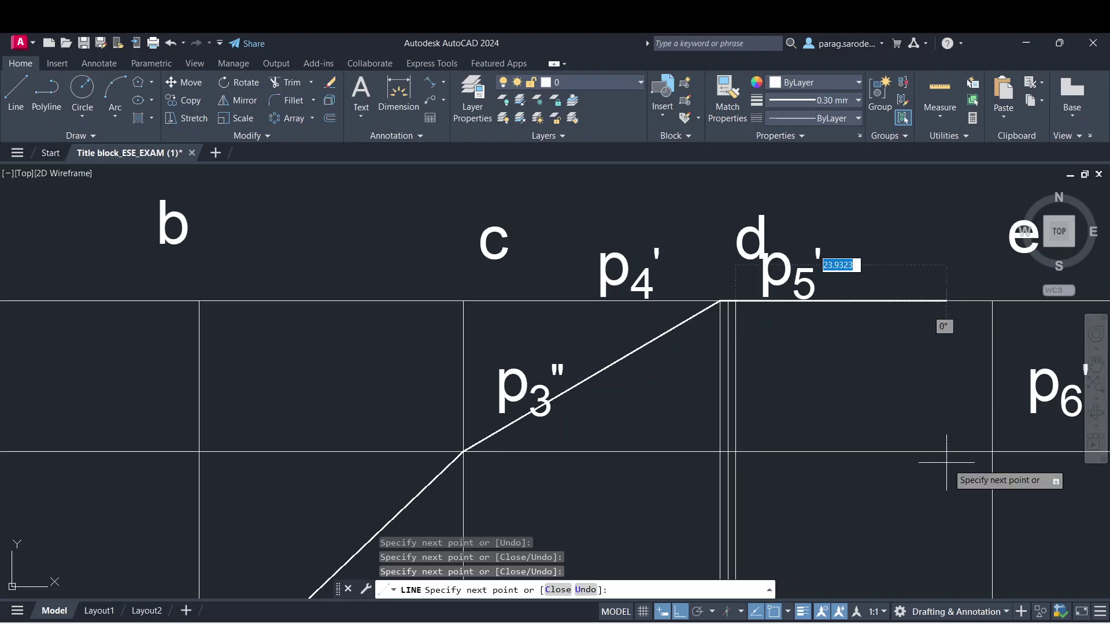
{"action": "left_click", "coordinate": [992, 452]}
{"action": "mouse_move", "coordinate": [1037, 520]}
{"action": "middle_mouse_down"}
{"action": "mouse_move", "coordinate": [808, 434]}
{"action": "mouse_move", "coordinate": [657, 274]}
{"action": "middle_mouse_up"}
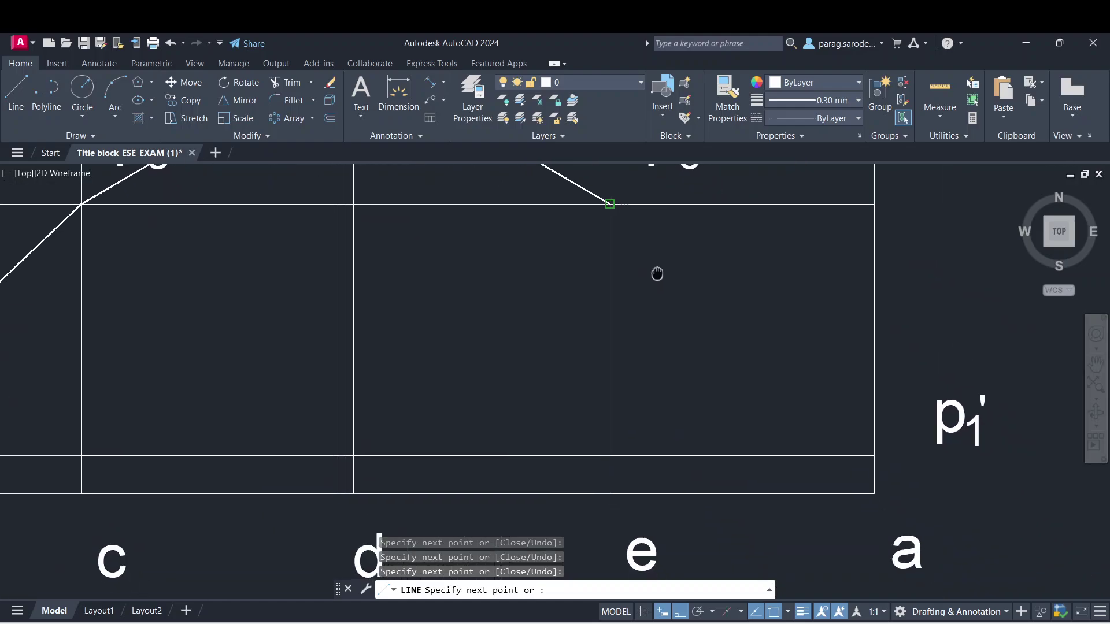
{"action": "left_click", "coordinate": [874, 455]}
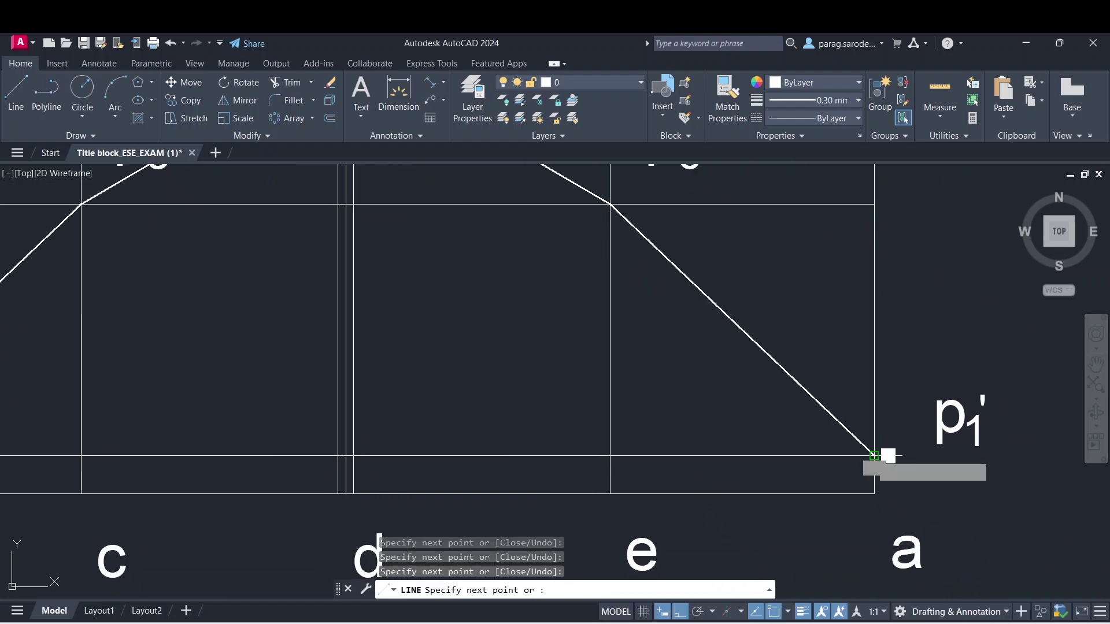
- Close the development's outline down the last edge a, along the base line and up the first edge a to p1'
{"action": "left_click", "coordinate": [874, 493]}
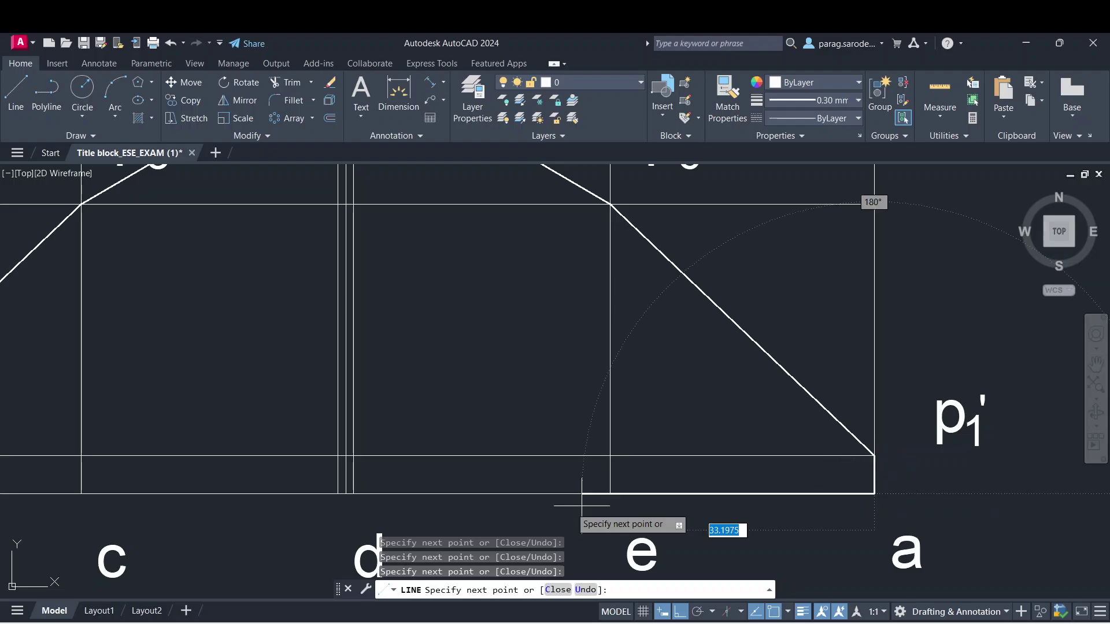
{"action": "mouse_move", "coordinate": [453, 510]}
{"action": "middle_mouse_down"}
{"action": "mouse_move", "coordinate": [964, 498]}
{"action": "mouse_move", "coordinate": [954, 498]}
{"action": "middle_mouse_up"}
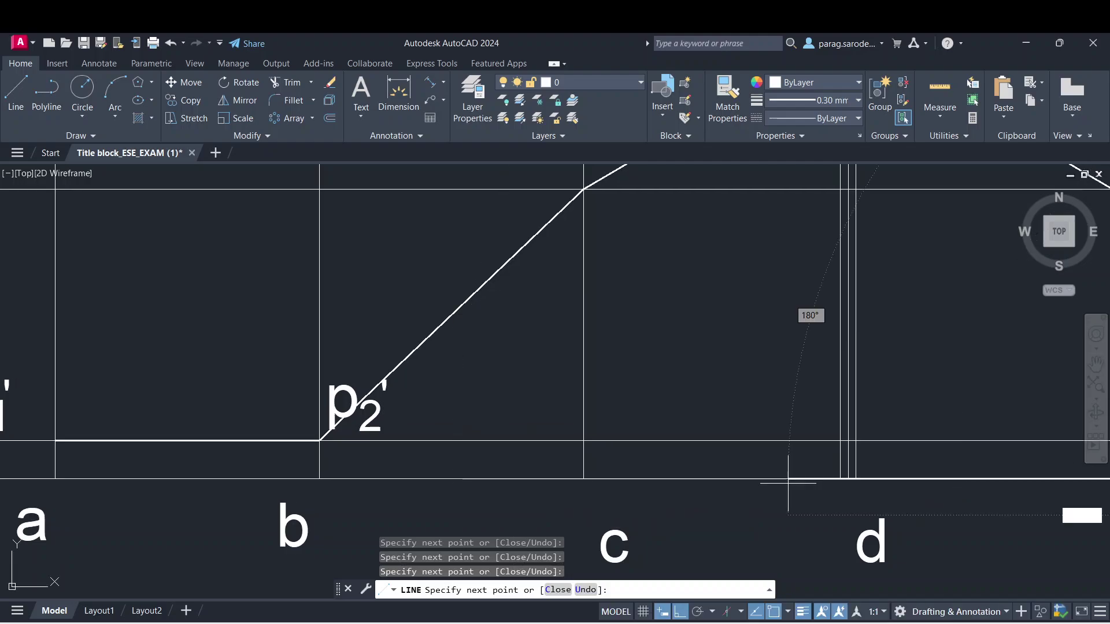
{"action": "middle_click_drag", "start_coordinate": [346, 459], "coordinate": [964, 463]}
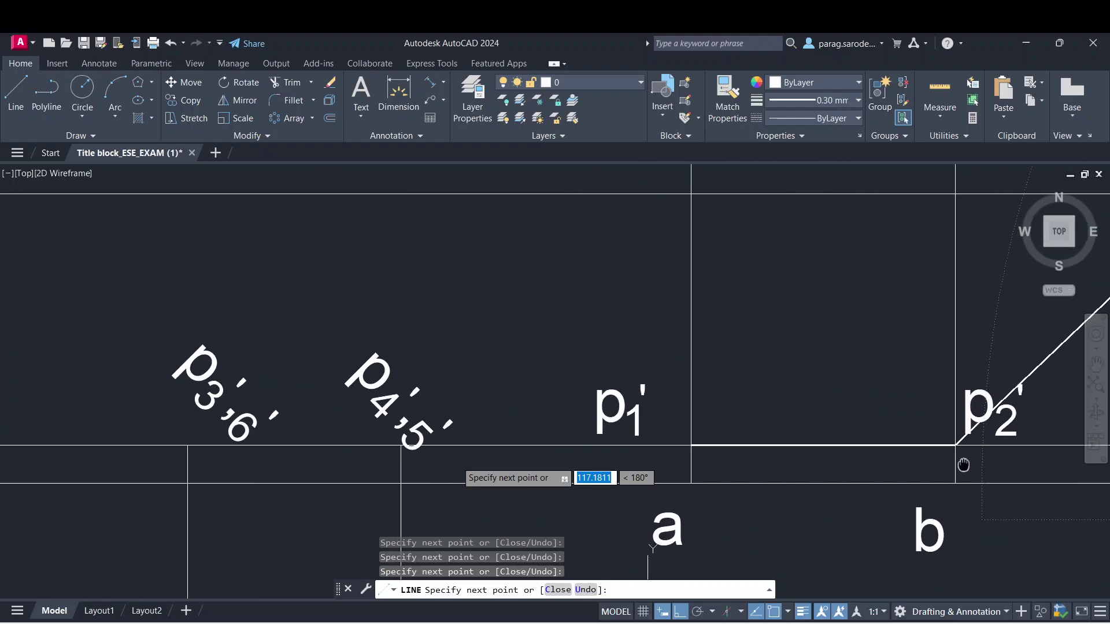
{"action": "left_click", "coordinate": [691, 483]}
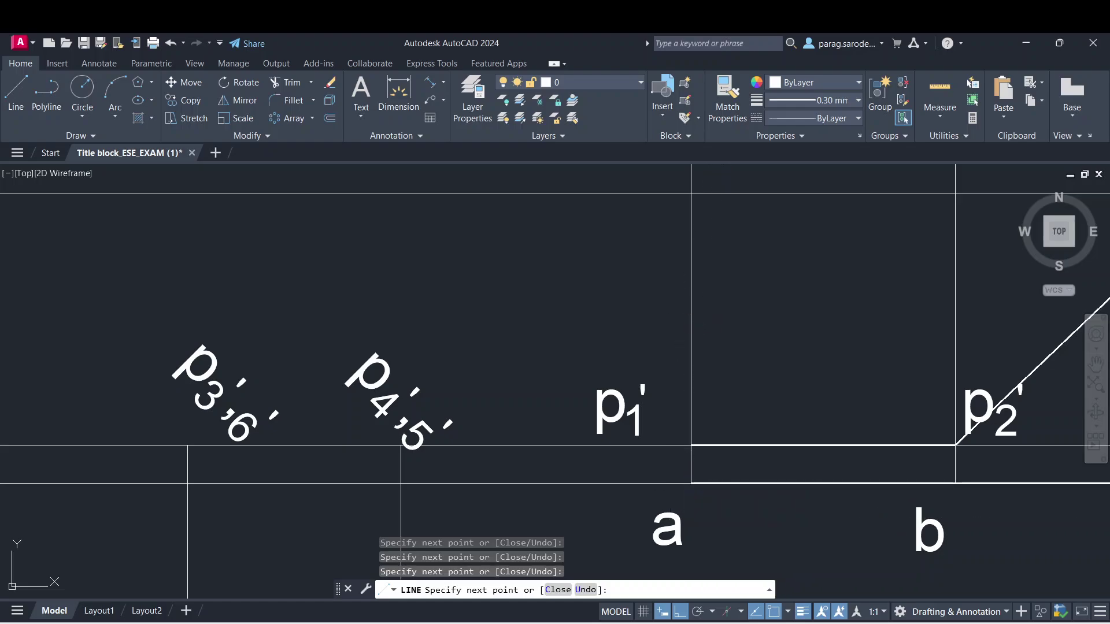
{"action": "left_click", "coordinate": [691, 445]}
{"action": "right_click", "coordinate": [689, 448]}
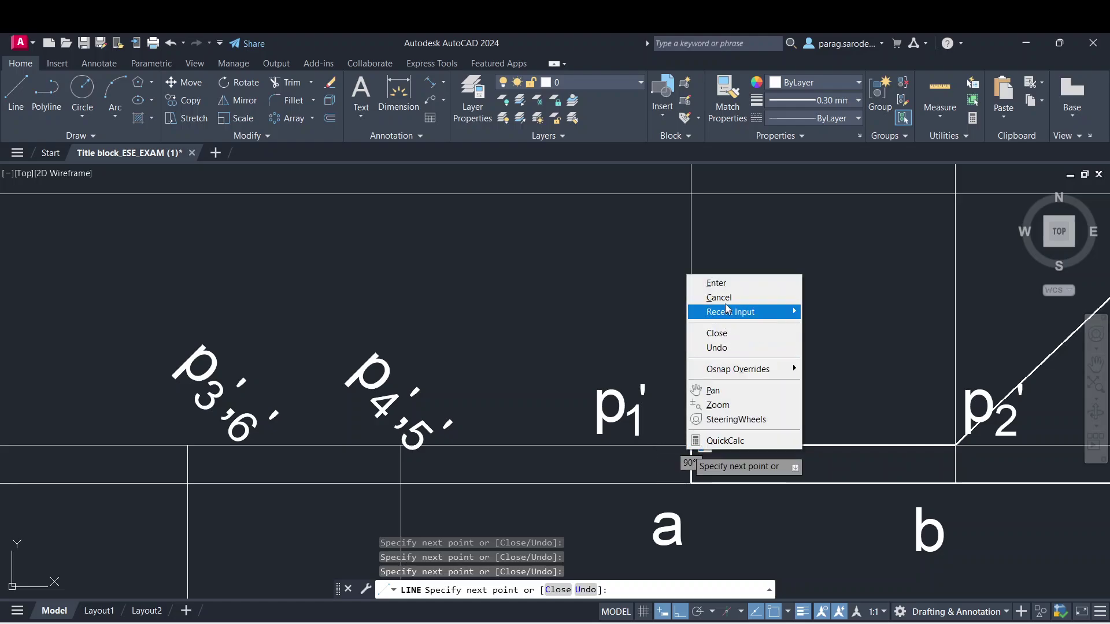
{"action": "left_click", "coordinate": [725, 287]}
{"action": "scroll", "coordinate": [781, 370], "scroll_direction": "down", "scroll_amount": 6}
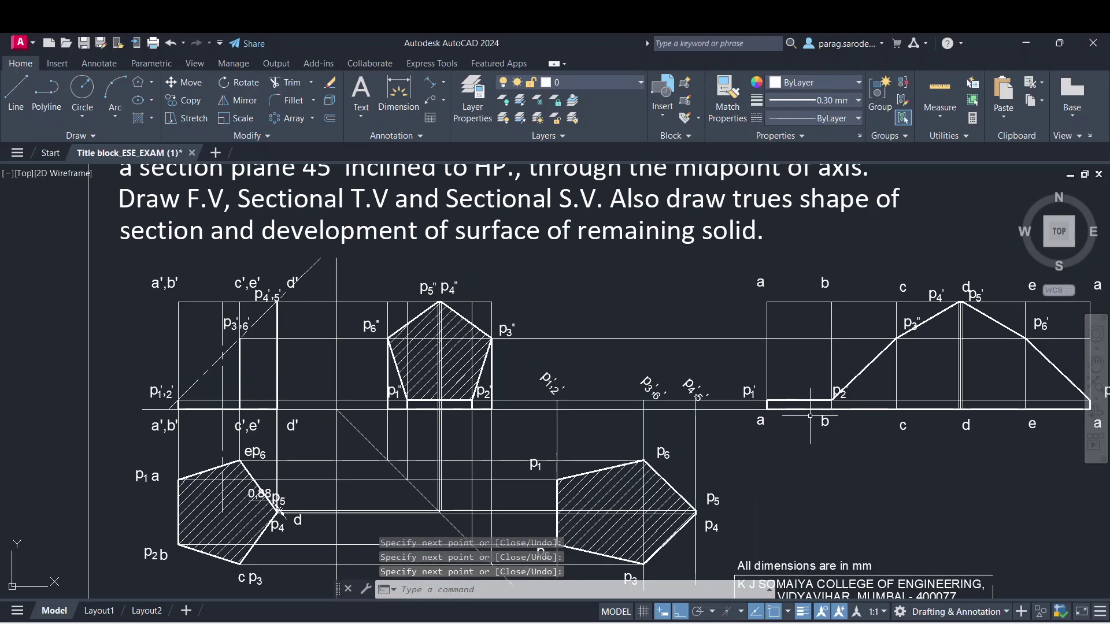
{"action": "mouse_move", "coordinate": [861, 451]}
{"action": "middle_mouse_down"}
{"action": "mouse_move", "coordinate": [607, 425]}
{"action": "mouse_move", "coordinate": [685, 417]}
{"action": "middle_mouse_up"}
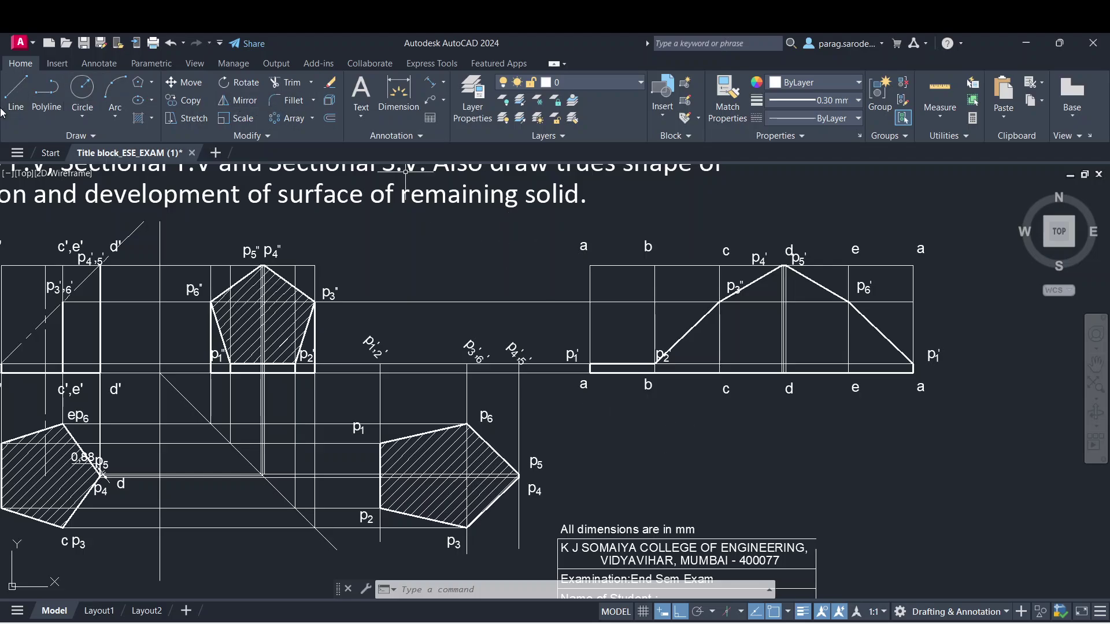
- Draw edge b's 0.30 mm fold line on the development from p2' down to the base line
{"action": "left_click", "coordinate": [16, 95]}
{"action": "scroll", "coordinate": [607, 448], "scroll_direction": "down", "scroll_amount": 3}
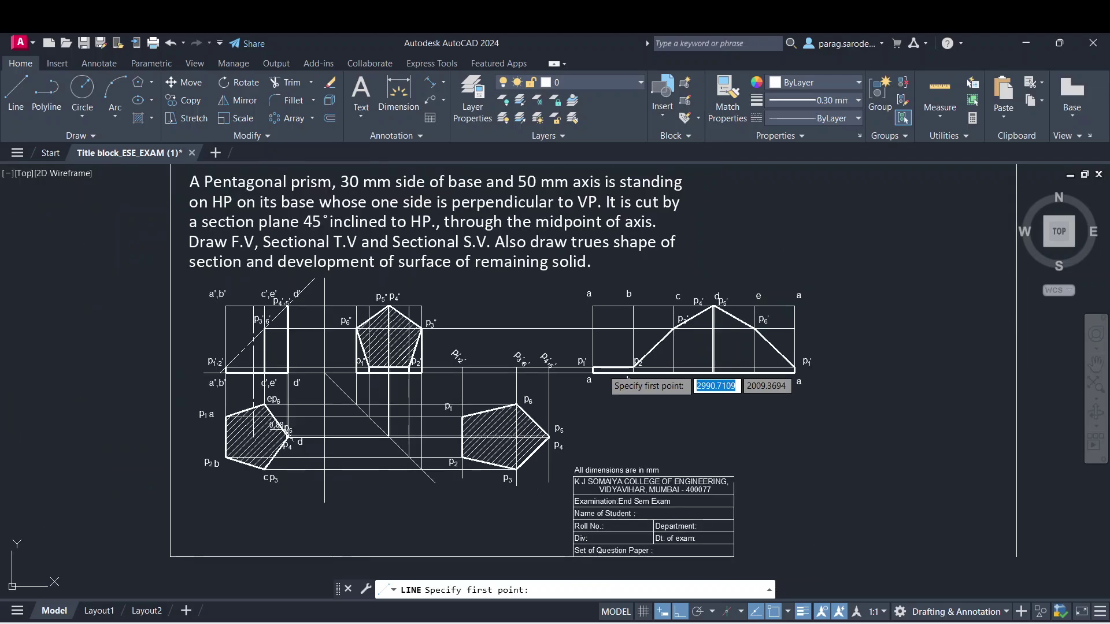
{"action": "scroll", "coordinate": [723, 422], "scroll_direction": "up", "scroll_amount": 6}
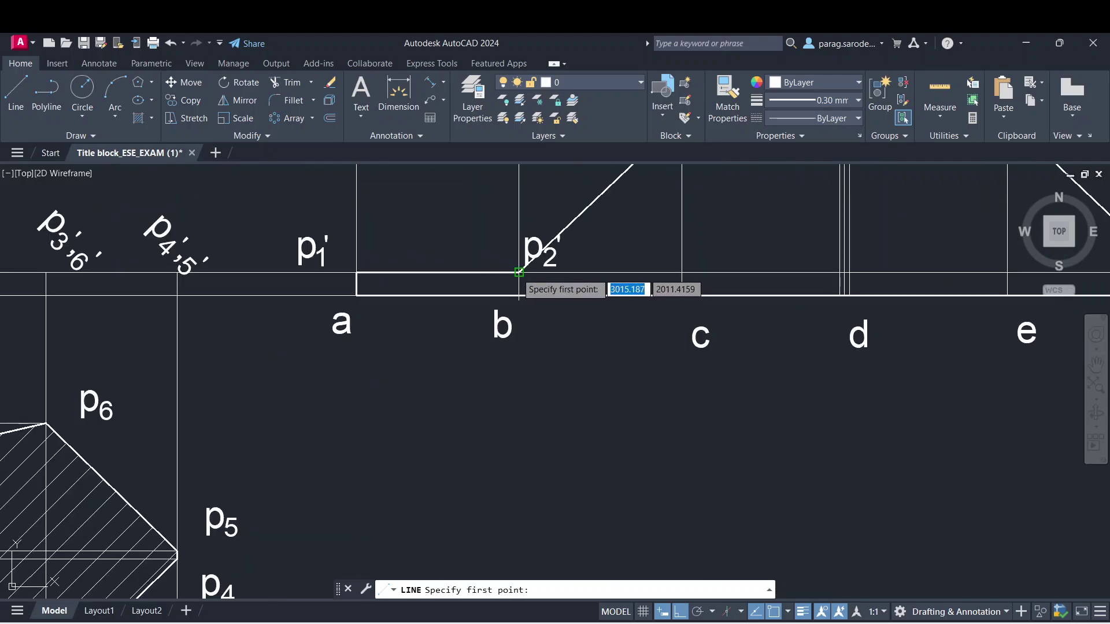
{"action": "left_click", "coordinate": [519, 272]}
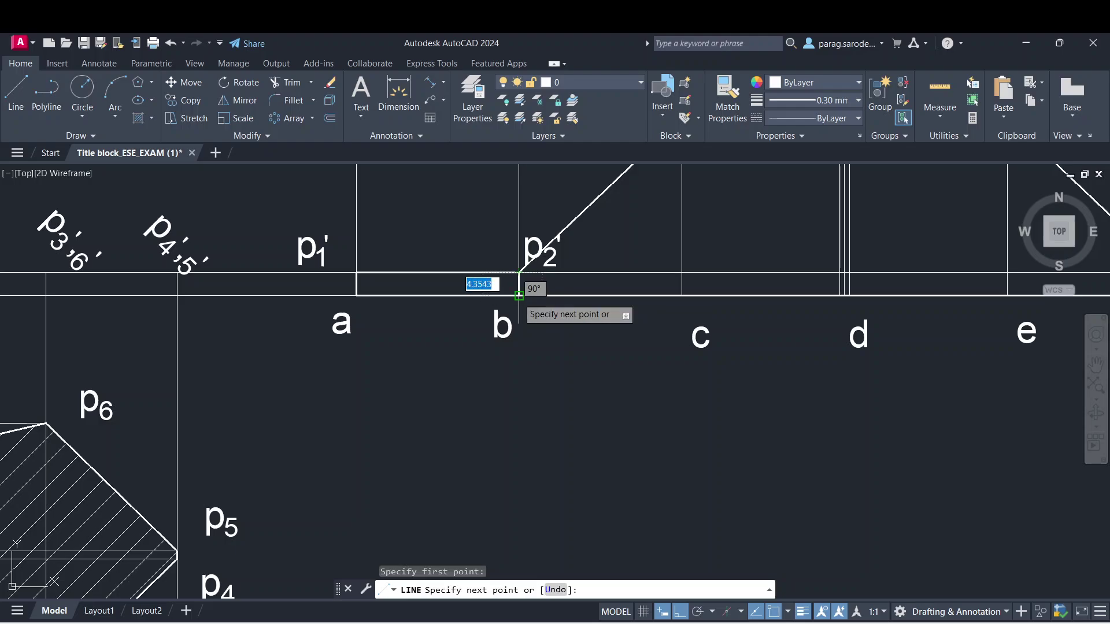
{"action": "mouse_move", "coordinate": [509, 292]}
{"action": "middle_mouse_down"}
{"action": "mouse_move", "coordinate": [578, 402]}
{"action": "mouse_move", "coordinate": [574, 470]}
{"action": "middle_mouse_up"}
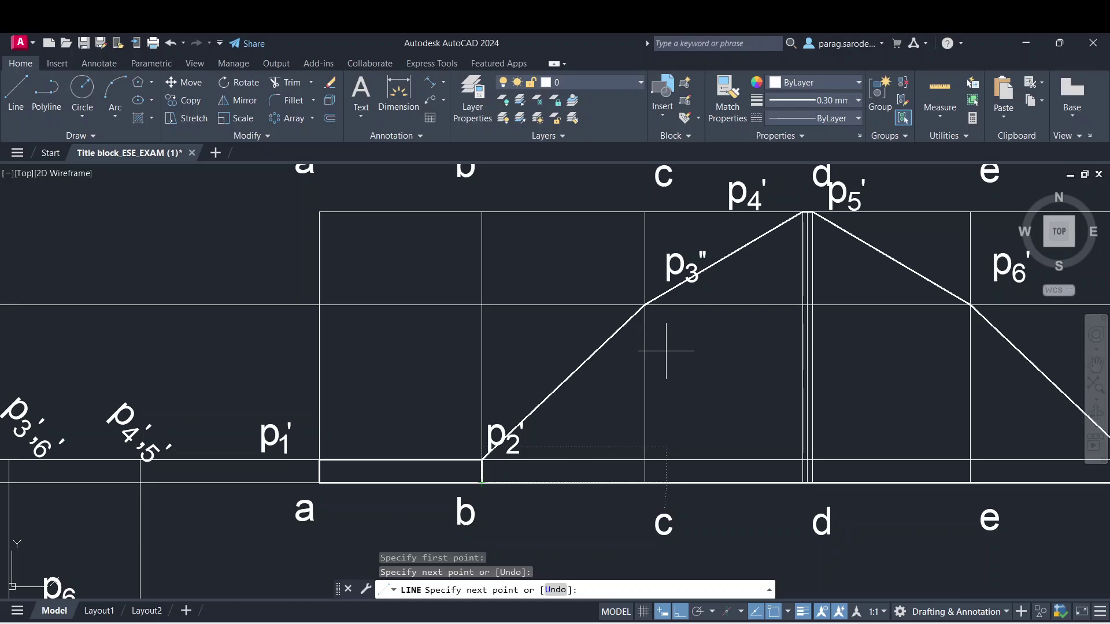
{"action": "key", "text": "Escape"}
- Draw edge c's 0.30 mm fold line on the development from its section point down to the base line
{"action": "left_click", "coordinate": [15, 100]}
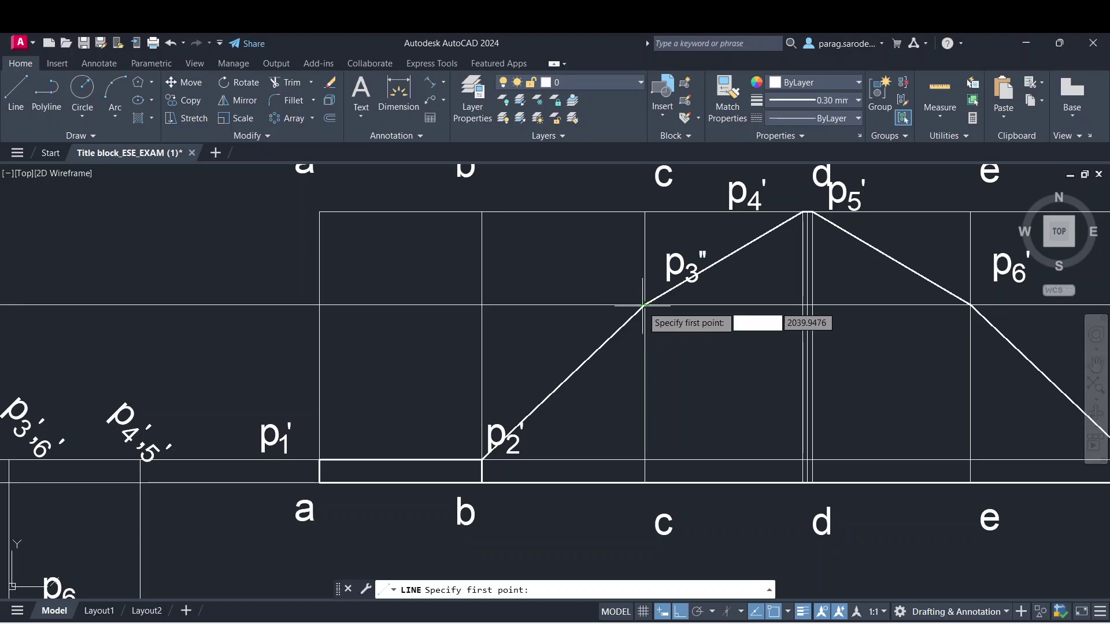
{"action": "left_click", "coordinate": [644, 305]}
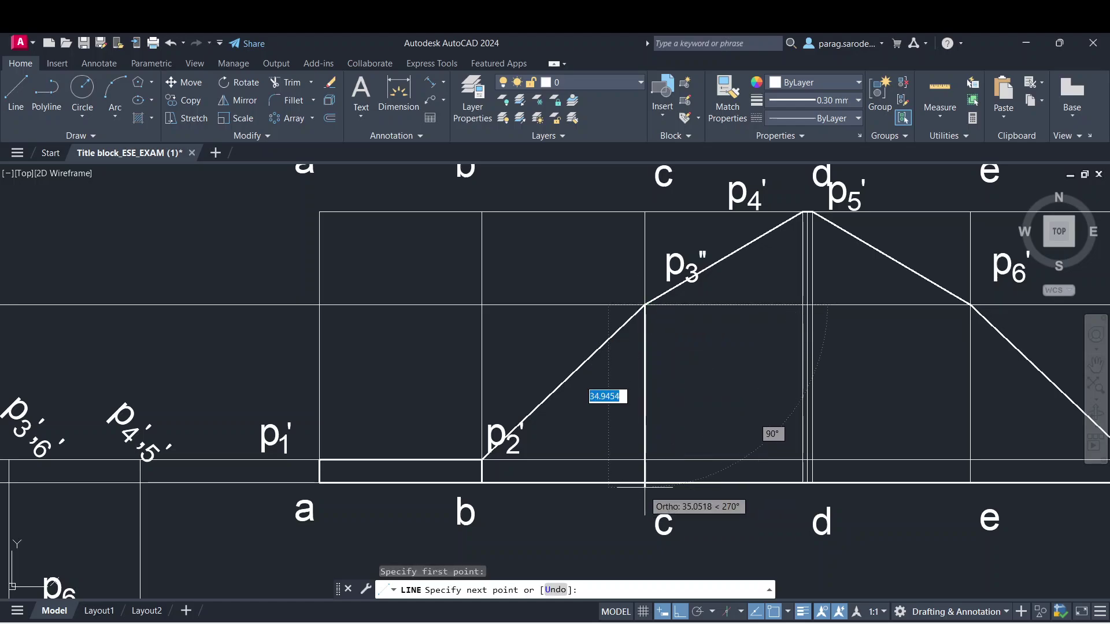
{"action": "left_click", "coordinate": [644, 483]}
{"action": "key", "text": "Escape"}
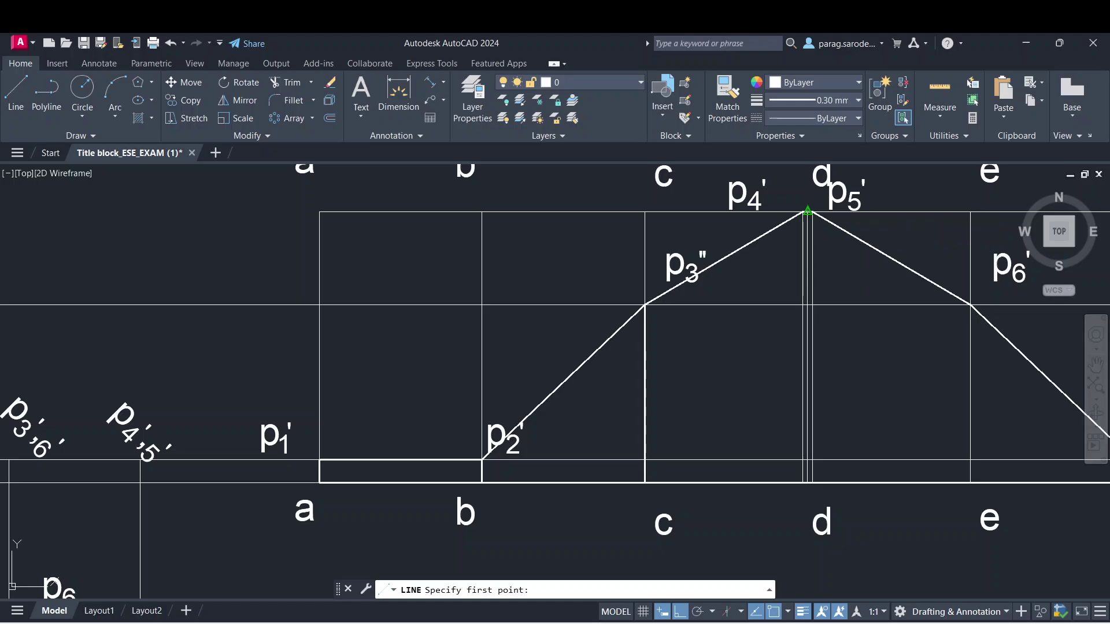
- Try to draw edge d's fold line from the development's upper edge to the base line, and undo it
{"action": "left_click", "coordinate": [812, 212]}
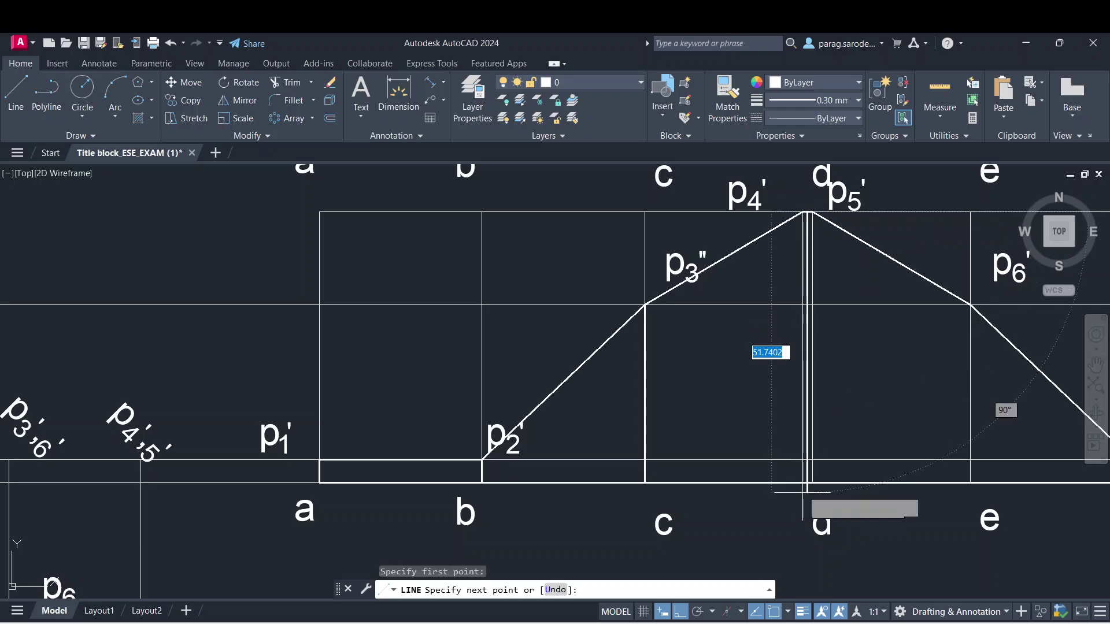
{"action": "left_click", "coordinate": [812, 482]}
{"action": "key", "text": "Escape"}
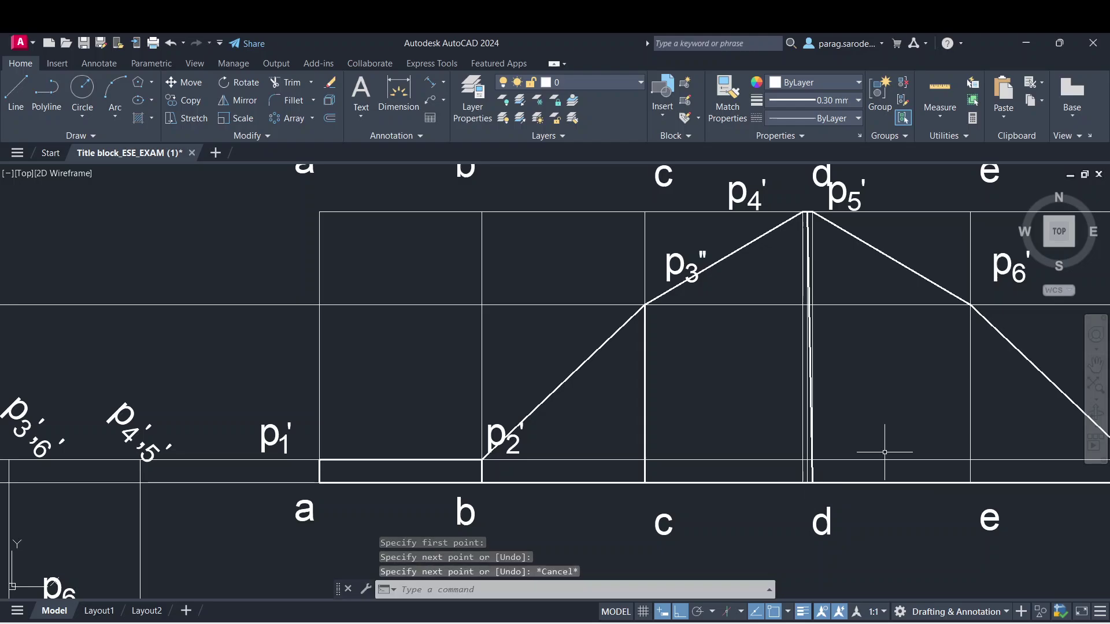
{"action": "key", "text": "ctrl+z"}
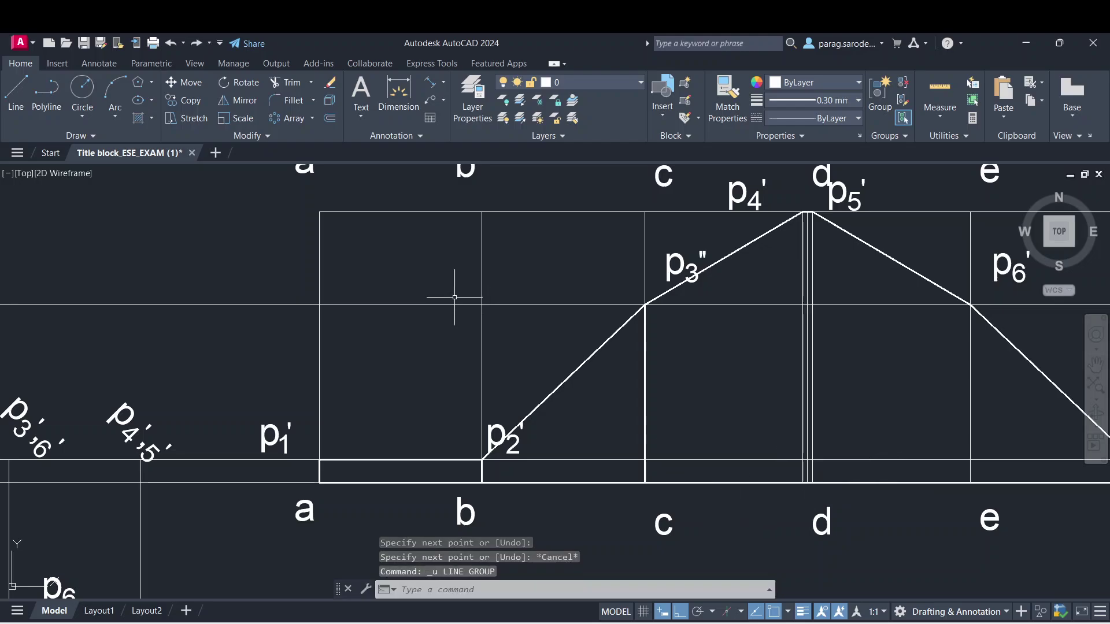
- Draw edge d's vertical fold line midway between p4' and p5', from the outline's upper edge to the base line
{"action": "left_click", "coordinate": [16, 92]}
{"action": "scroll", "coordinate": [773, 219], "scroll_direction": "down", "scroll_amount": 2}
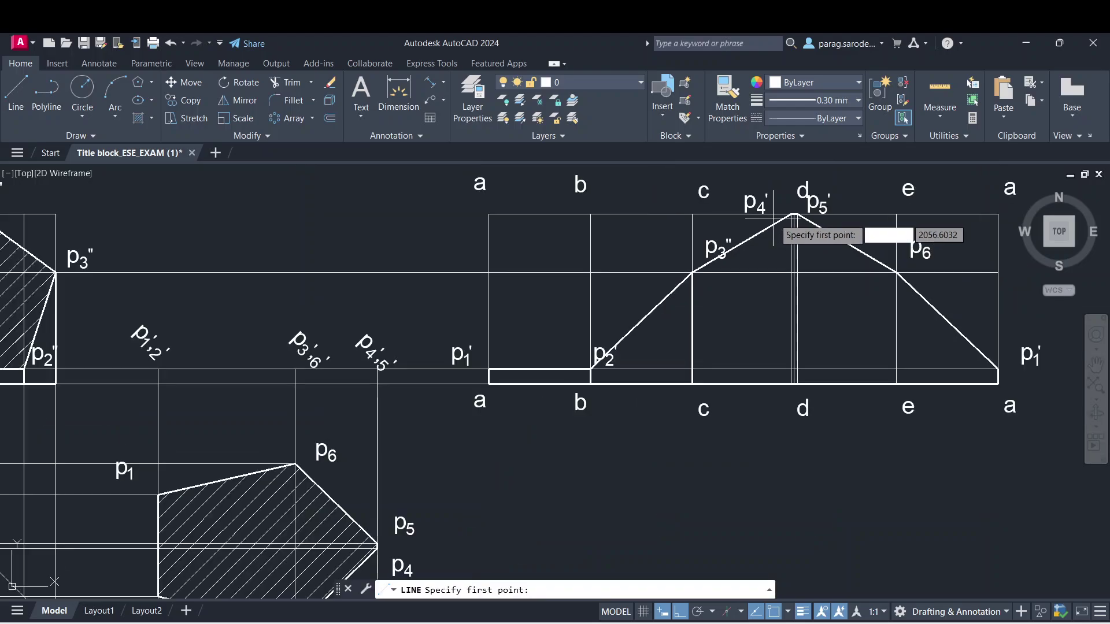
{"action": "scroll", "coordinate": [774, 219], "scroll_direction": "up", "scroll_amount": 2}
{"action": "left_click", "coordinate": [804, 213]}
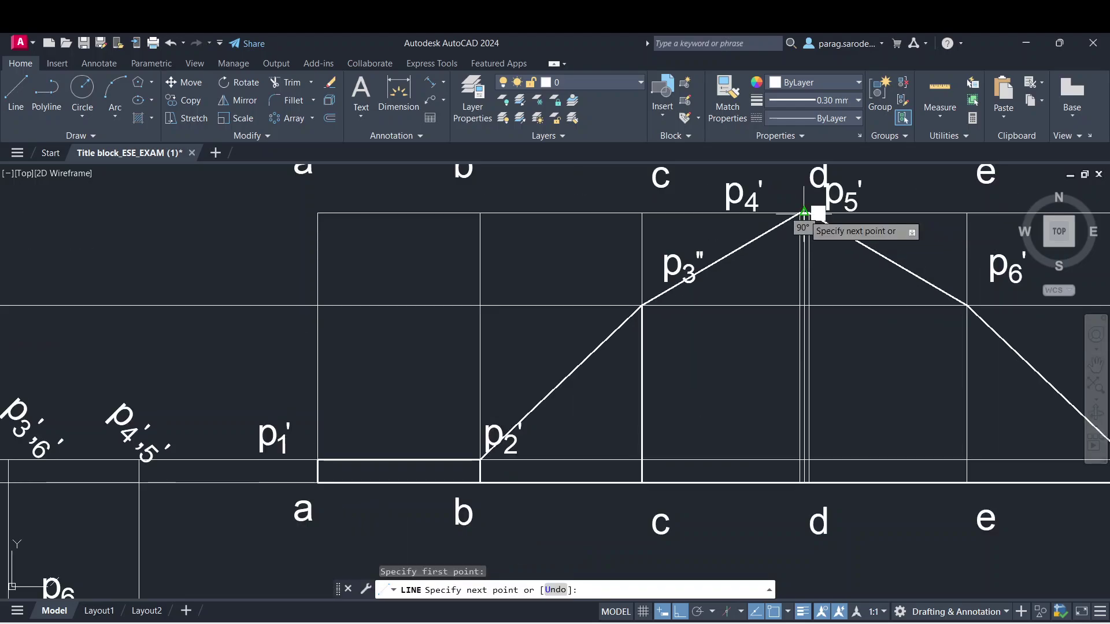
{"action": "left_click", "coordinate": [803, 482]}
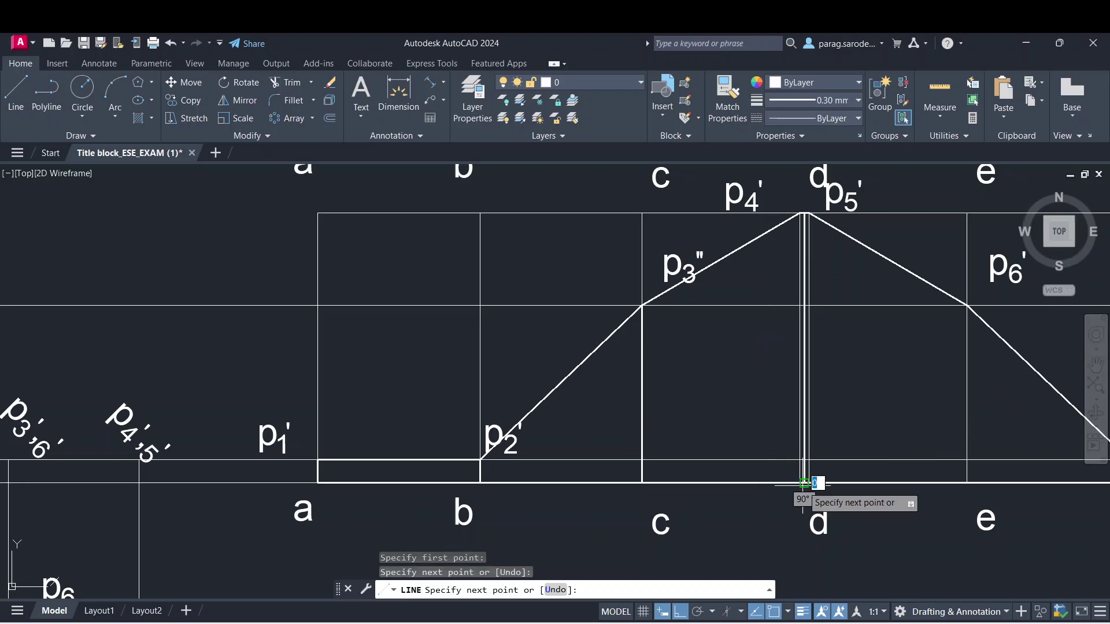
{"action": "key", "text": "Escape"}
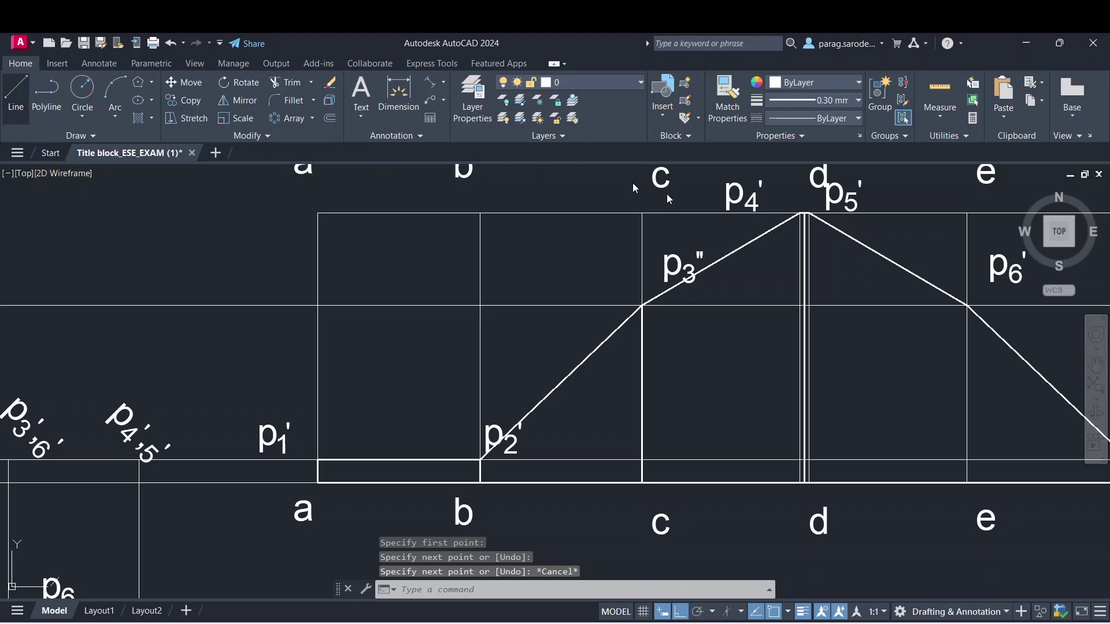
- Draw edge e's 0.30 mm fold line on the development from p6' down to the base line
{"action": "key", "text": "Return"}
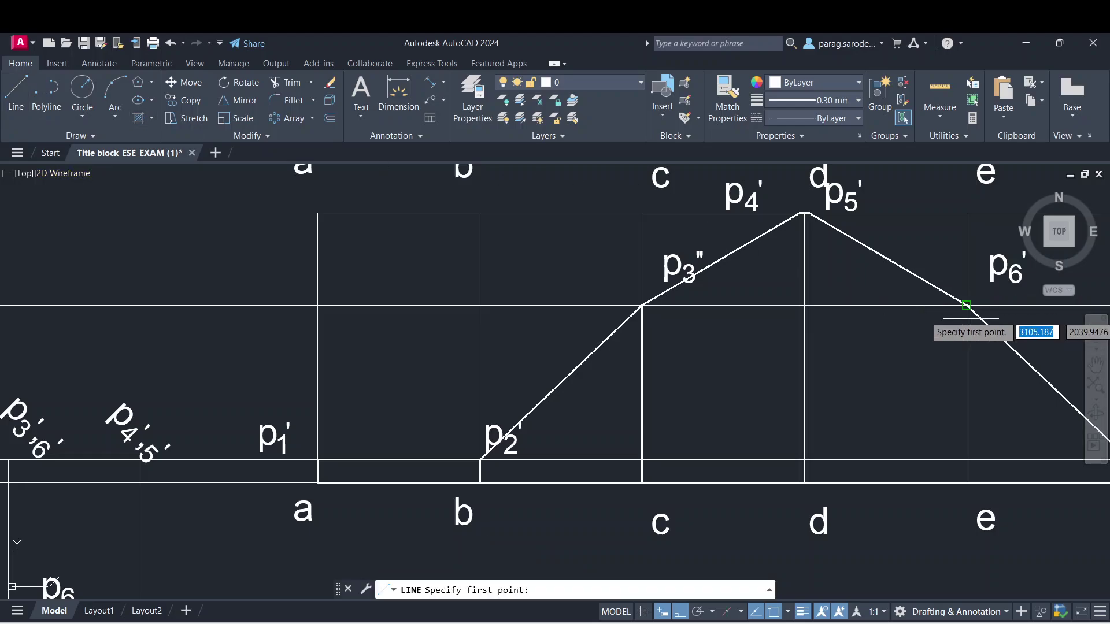
{"action": "left_click", "coordinate": [967, 306]}
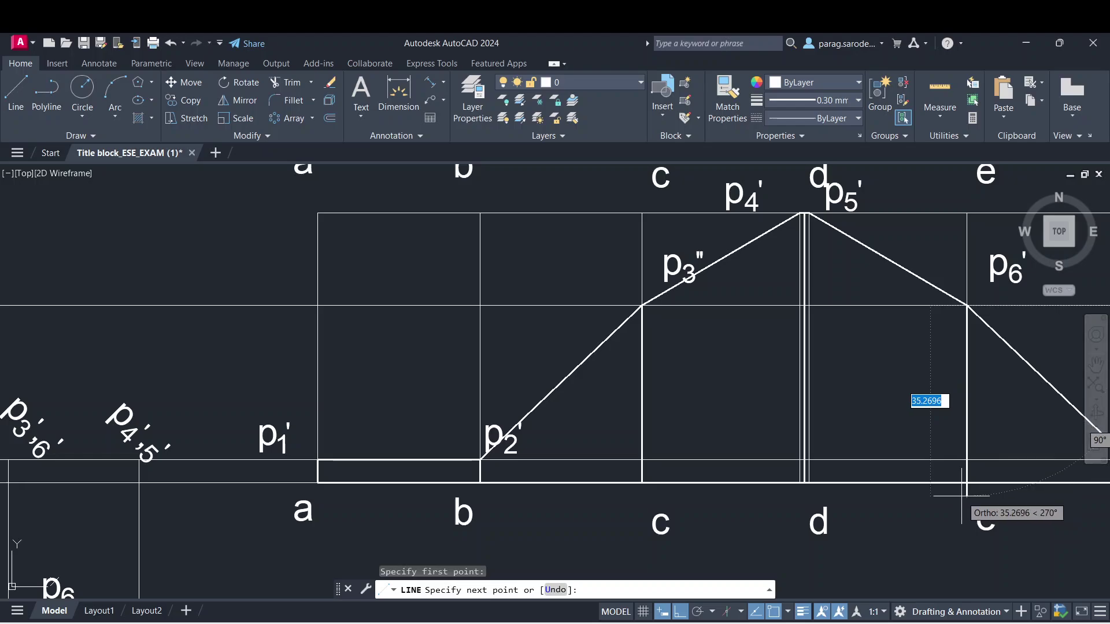
{"action": "left_click", "coordinate": [966, 482]}
{"action": "key", "text": "Escape"}
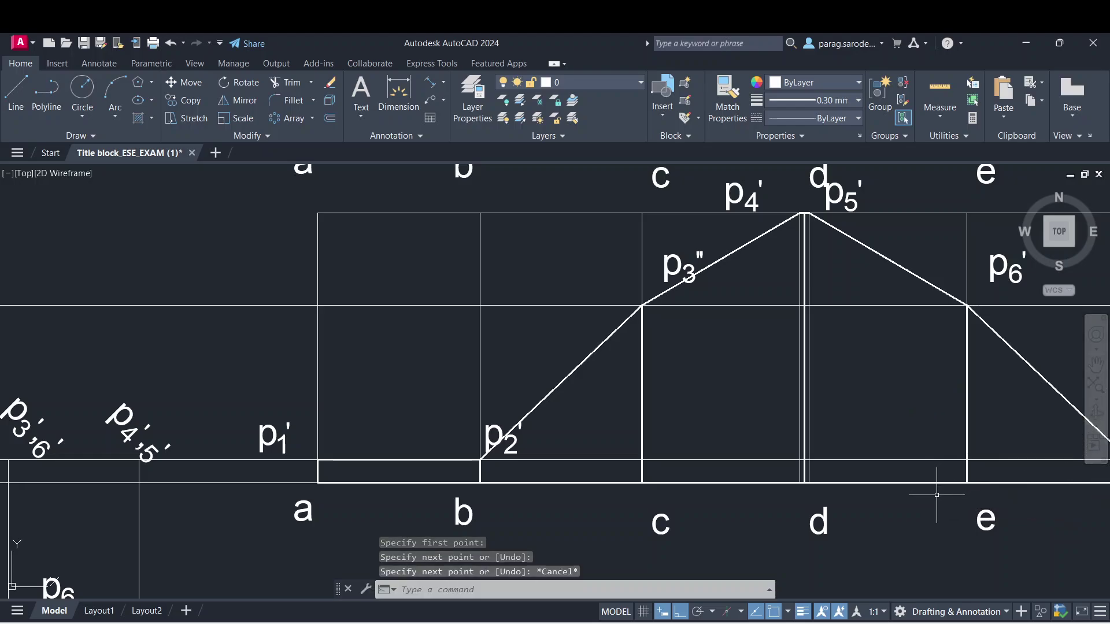
{"action": "scroll", "coordinate": [937, 496], "scroll_direction": "down", "scroll_amount": 3}
{"action": "middle_click_drag", "start_coordinate": [933, 492], "coordinate": [925, 460]}
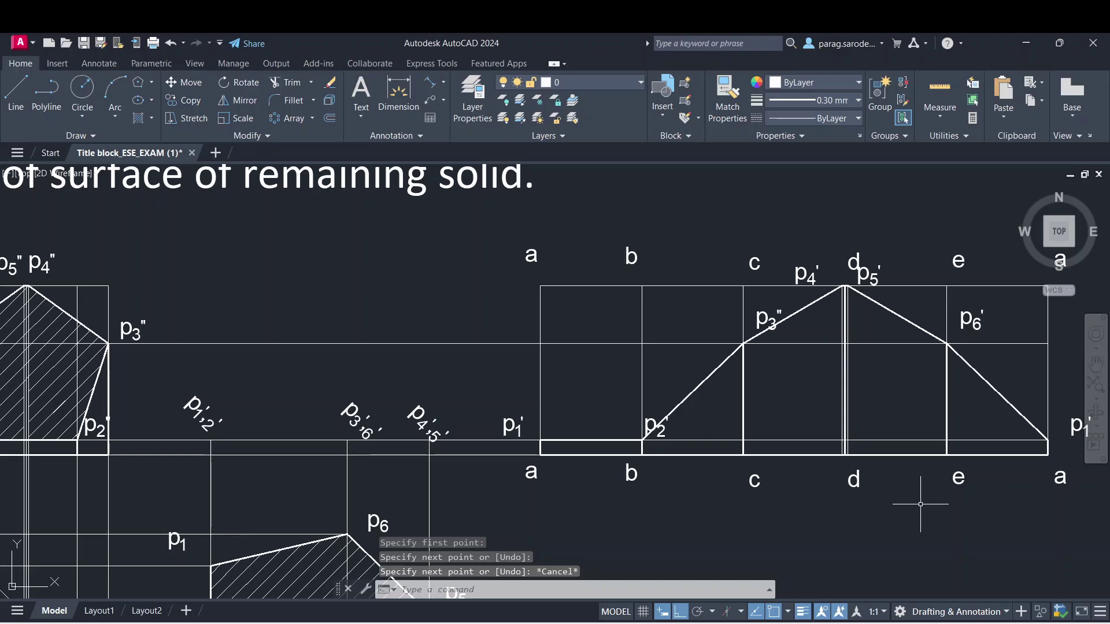
{"action": "scroll", "coordinate": [921, 504], "scroll_direction": "down", "scroll_amount": 2}
{"action": "middle_click_drag", "start_coordinate": [921, 504], "coordinate": [909, 439]}
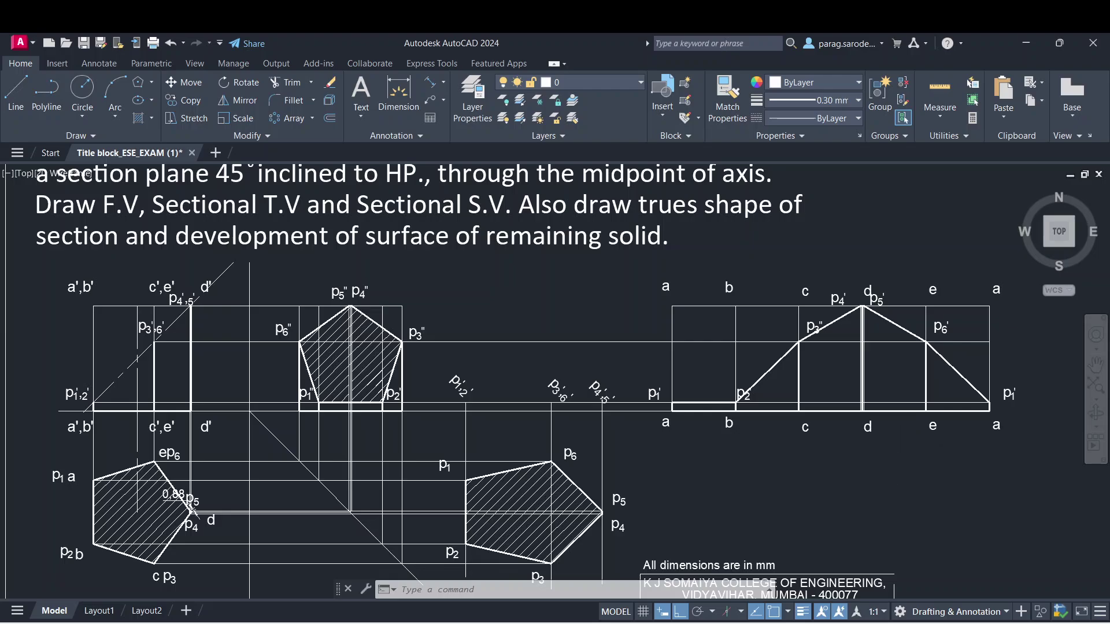
- Move the sheet border's detached vertical edge closer, placing it just beyond the end of the surface development
{"action": "scroll", "coordinate": [896, 456], "scroll_direction": "down", "scroll_amount": 2}
{"action": "mouse_move", "coordinate": [853, 450]}
{"action": "middle_mouse_down"}
{"action": "mouse_move", "coordinate": [823, 397]}
{"action": "mouse_move", "coordinate": [700, 385]}
{"action": "middle_mouse_up"}
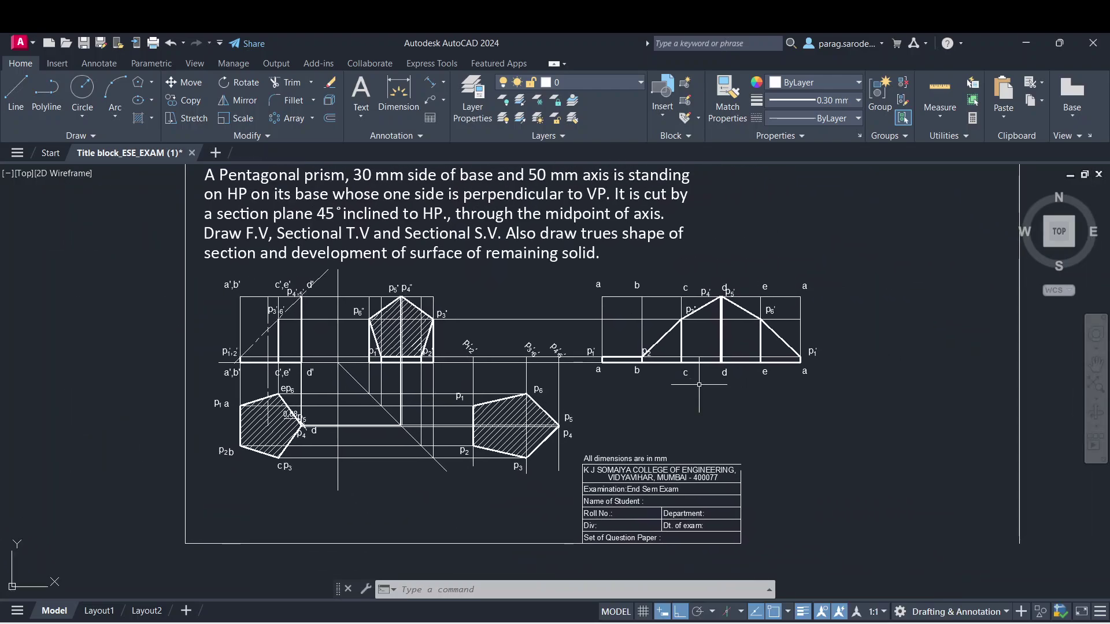
{"action": "scroll", "coordinate": [974, 387], "scroll_direction": "down", "scroll_amount": 2}
{"action": "middle_click_drag", "start_coordinate": [994, 370], "coordinate": [955, 392]}
{"action": "left_click", "coordinate": [960, 387]}
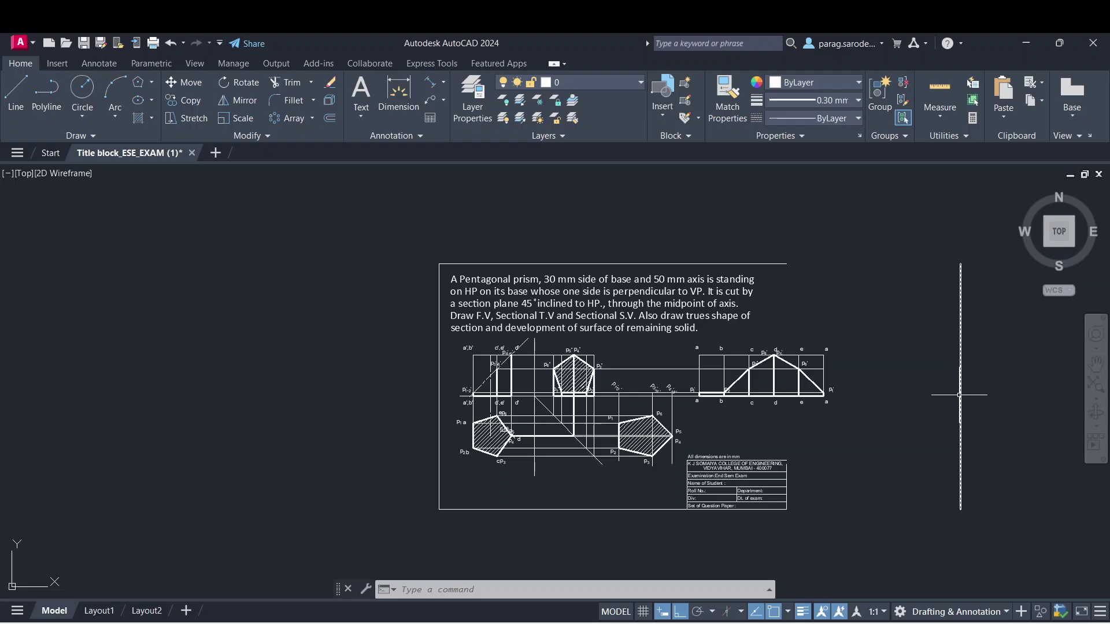
{"action": "left_click", "coordinate": [960, 387]}
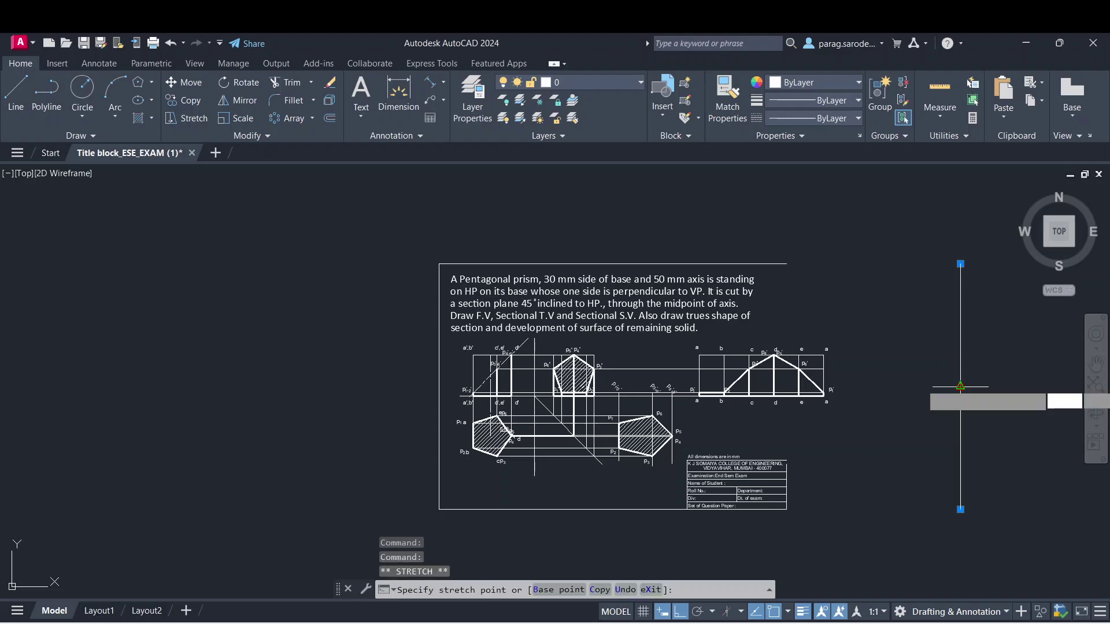
{"action": "left_click", "coordinate": [843, 387]}
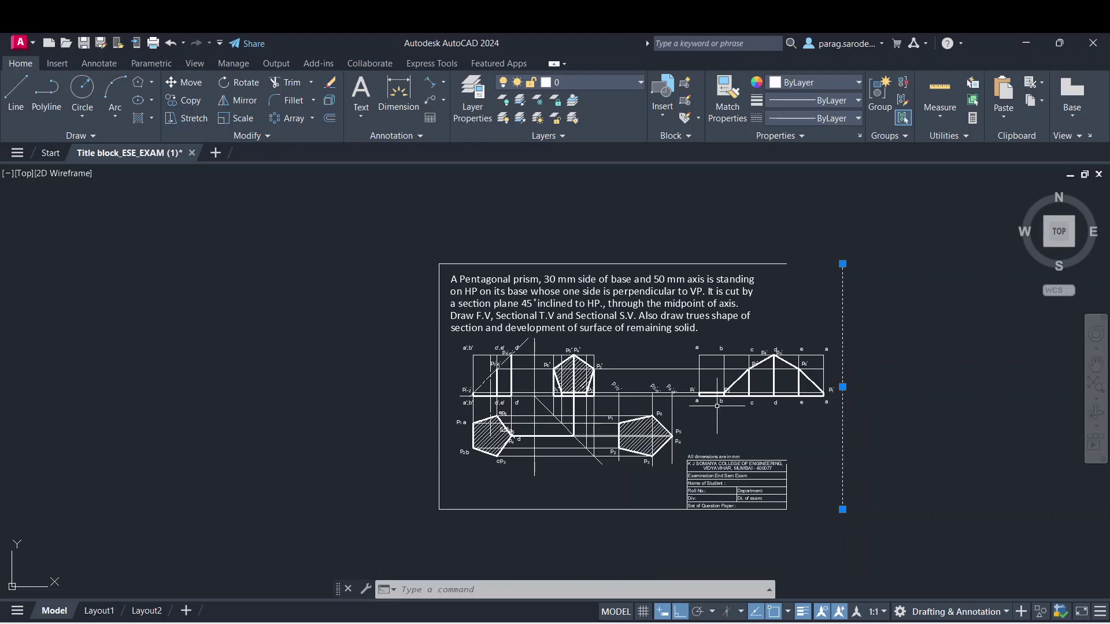
- Dimension the base side between a and b in the top view, with the dimension line outside the pentagon
{"action": "scroll", "coordinate": [717, 406], "scroll_direction": "up", "scroll_amount": 2}
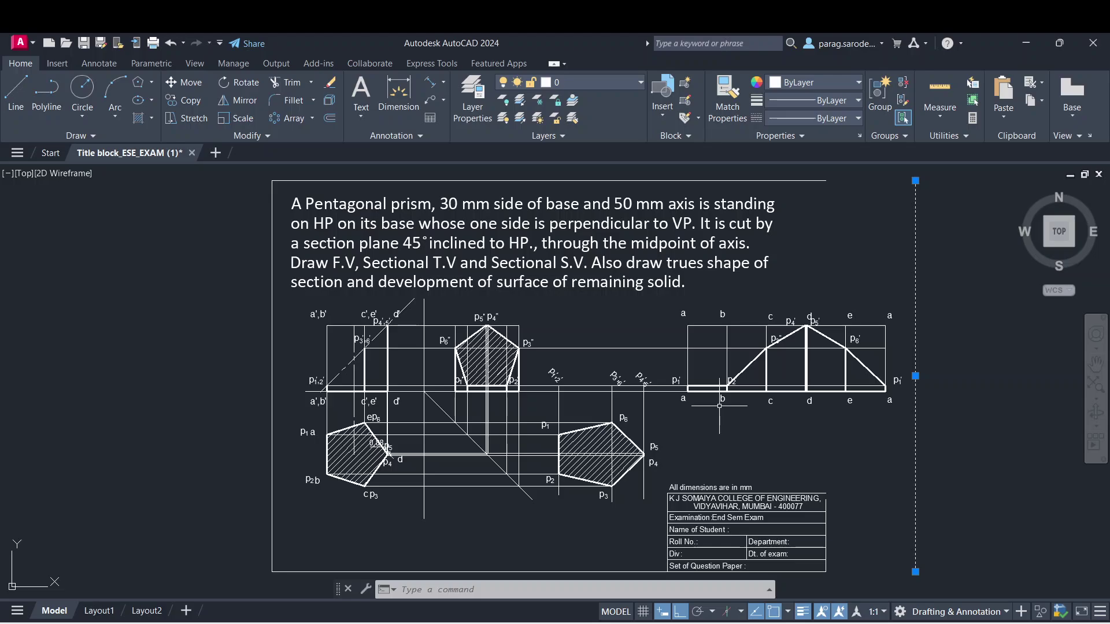
{"action": "left_click", "coordinate": [399, 96]}
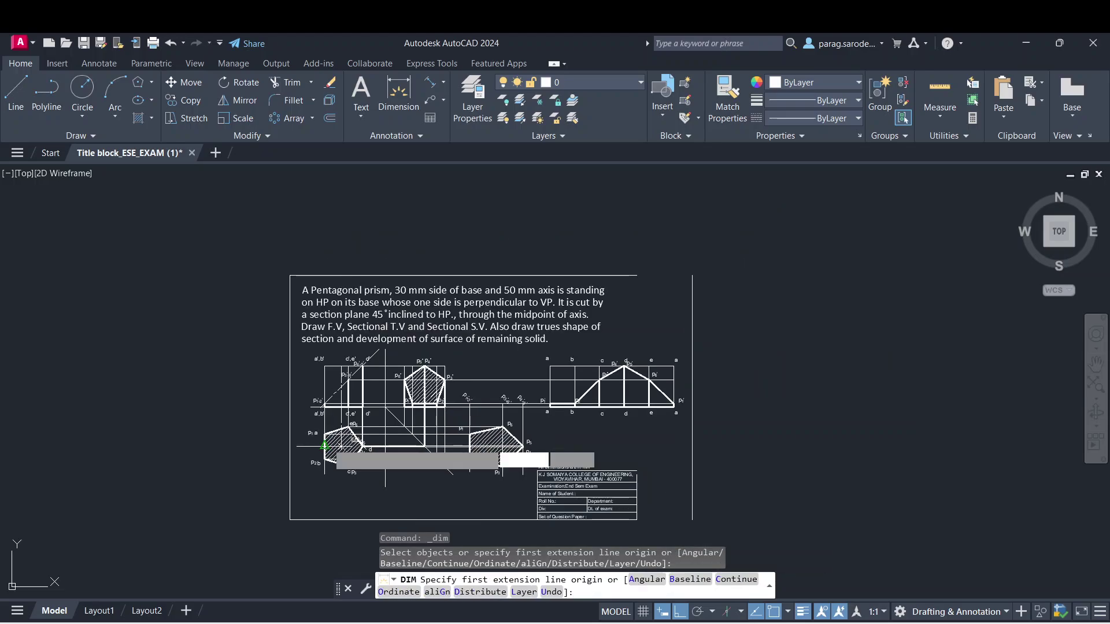
{"action": "scroll", "coordinate": [345, 434], "scroll_direction": "up", "scroll_amount": 4}
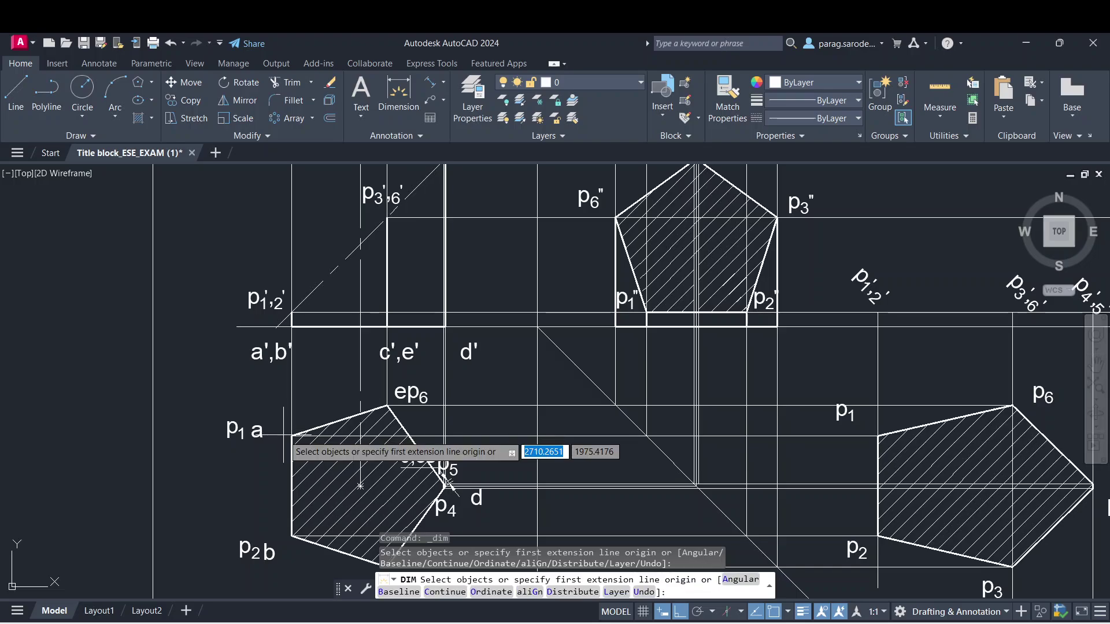
{"action": "left_click", "coordinate": [292, 436]}
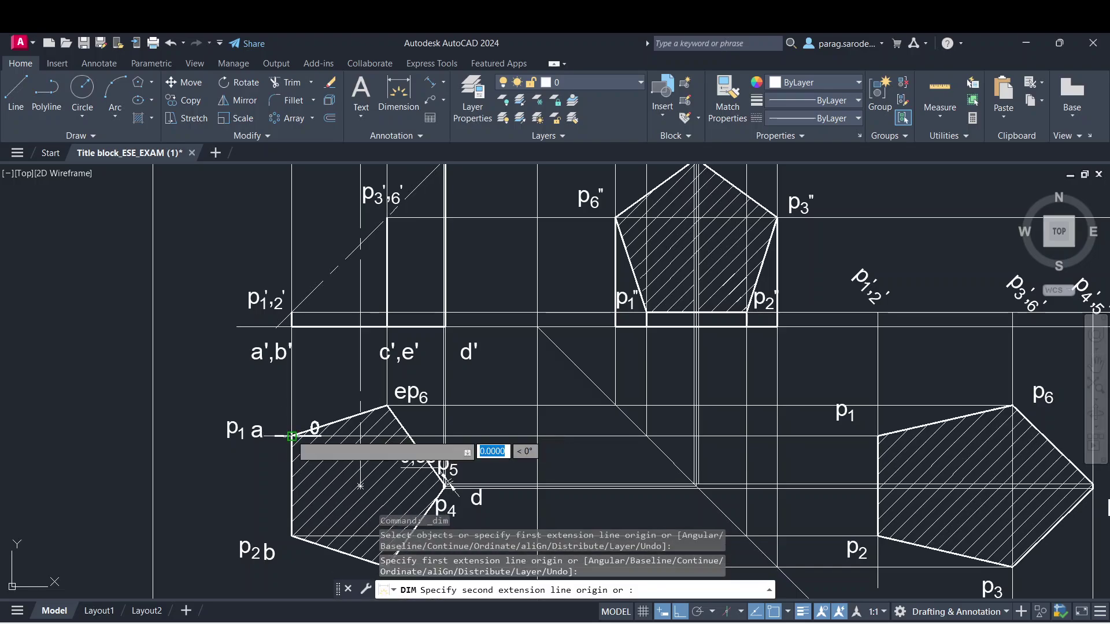
{"action": "left_click", "coordinate": [292, 537]}
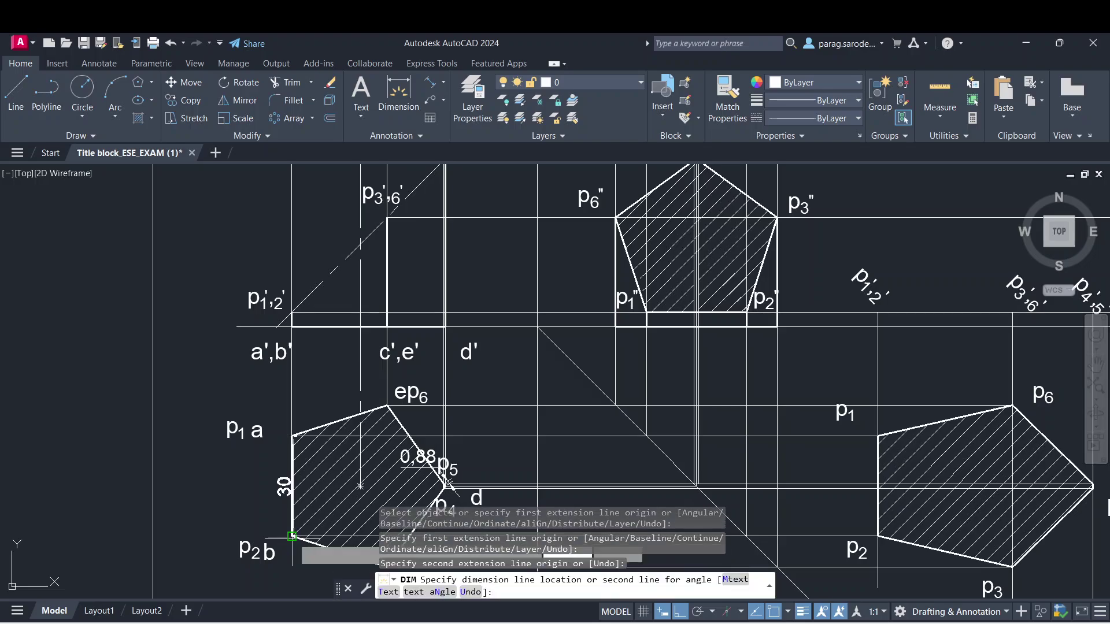
{"action": "left_click", "coordinate": [272, 488]}
{"action": "key", "text": "Return"}
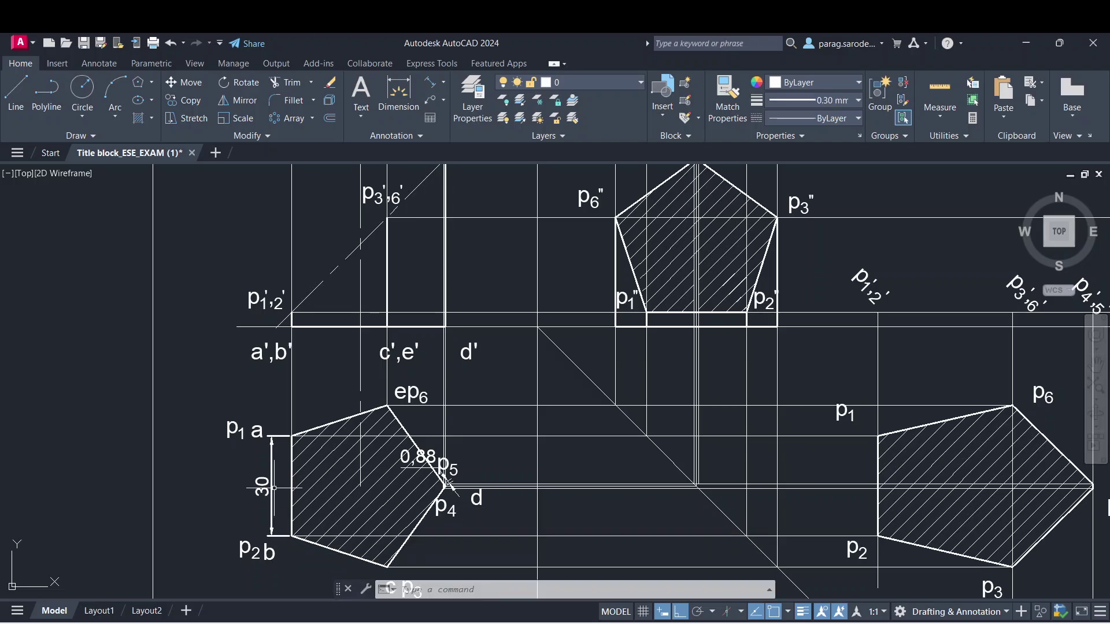
- Set the lineweight of the dimension on base side ab to 0.09 mm
{"action": "left_click", "coordinate": [272, 489]}
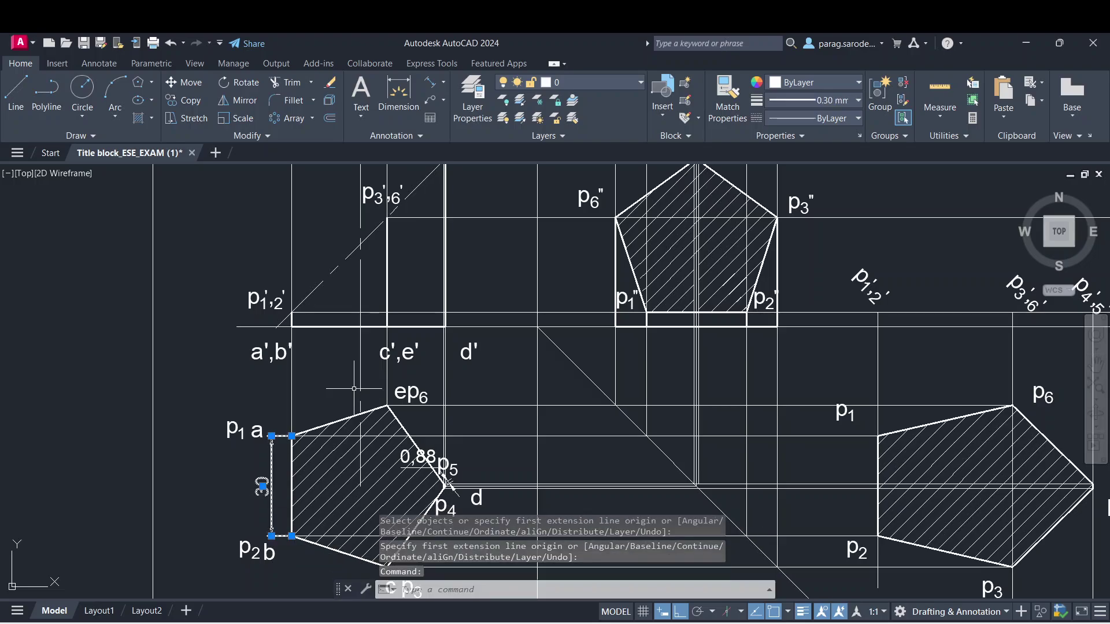
{"action": "left_click", "coordinate": [796, 100]}
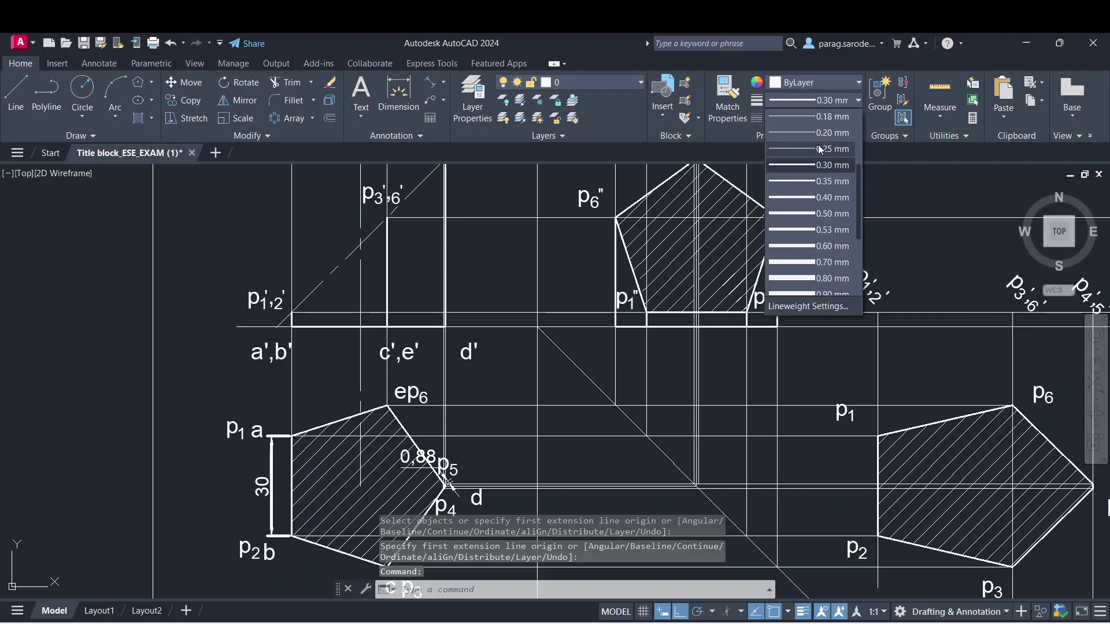
{"action": "scroll", "coordinate": [818, 146], "scroll_direction": "up", "scroll_amount": 1}
{"action": "left_click", "coordinate": [821, 118]}
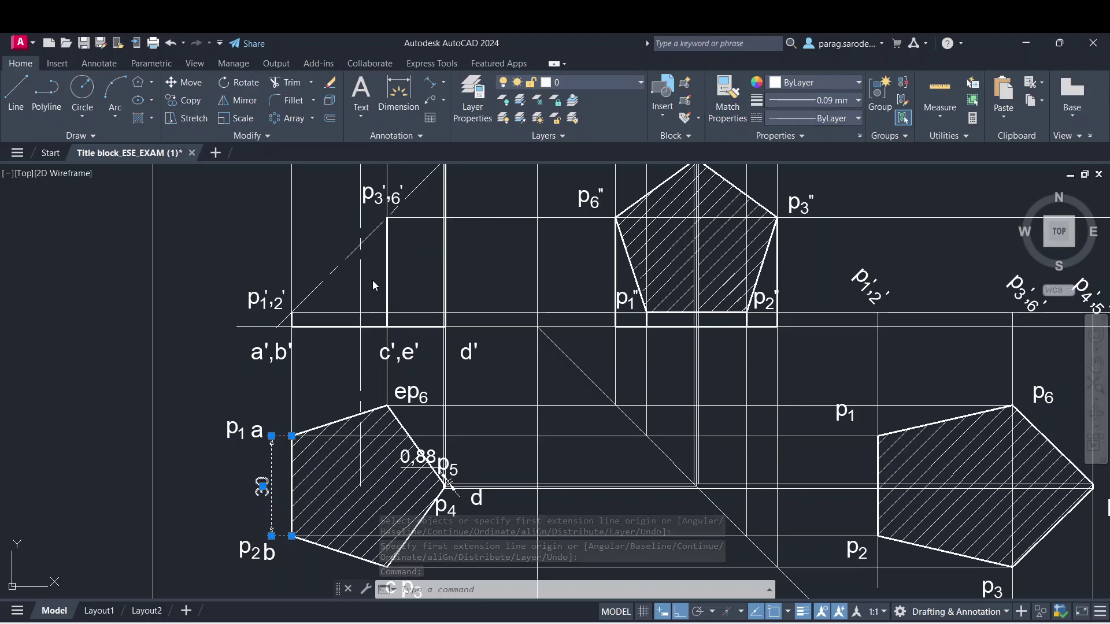
{"action": "key", "text": "Escape"}
- Add an angular dimension between the inclined section plane and the front view's base line
{"action": "middle_click_drag", "start_coordinate": [330, 285], "coordinate": [346, 380]}
{"action": "left_click", "coordinate": [443, 83]}
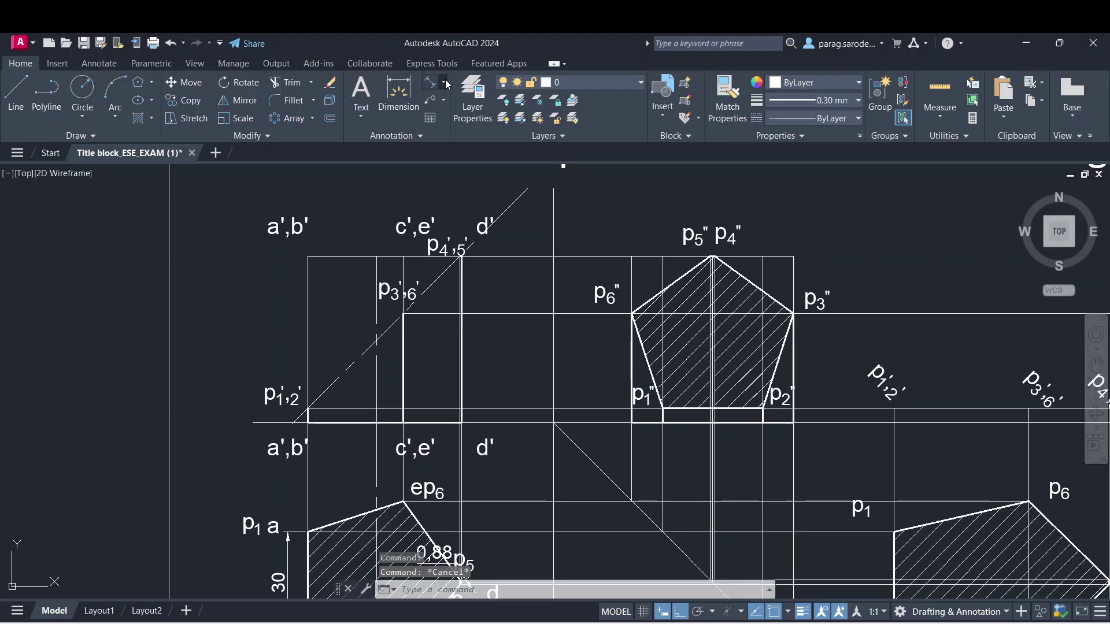
{"action": "left_click", "coordinate": [455, 157]}
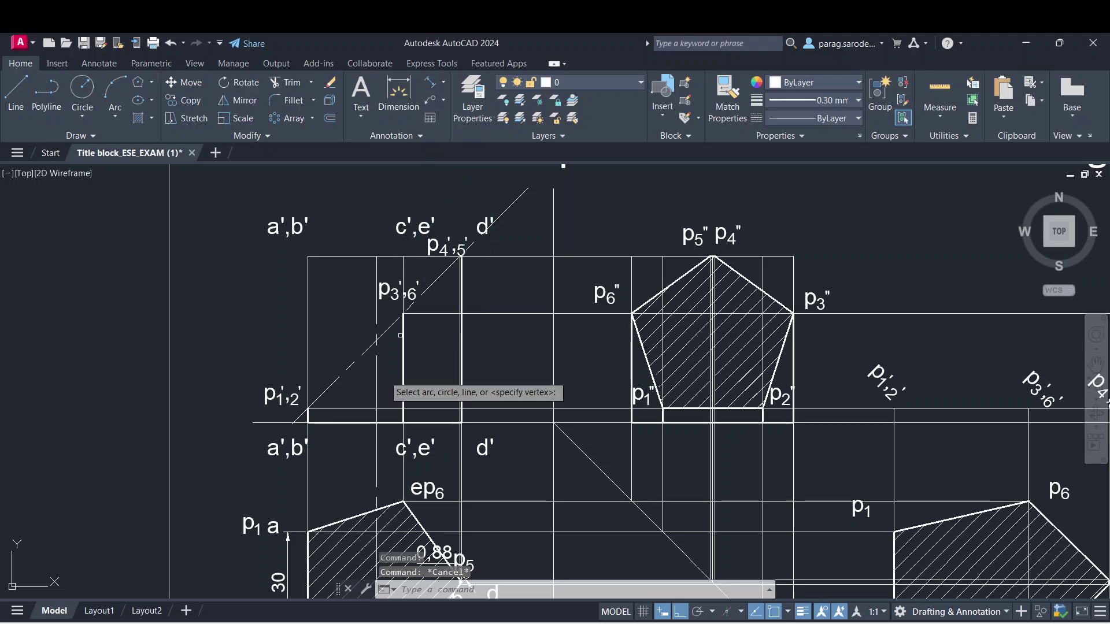
{"action": "left_click", "coordinate": [335, 381]}
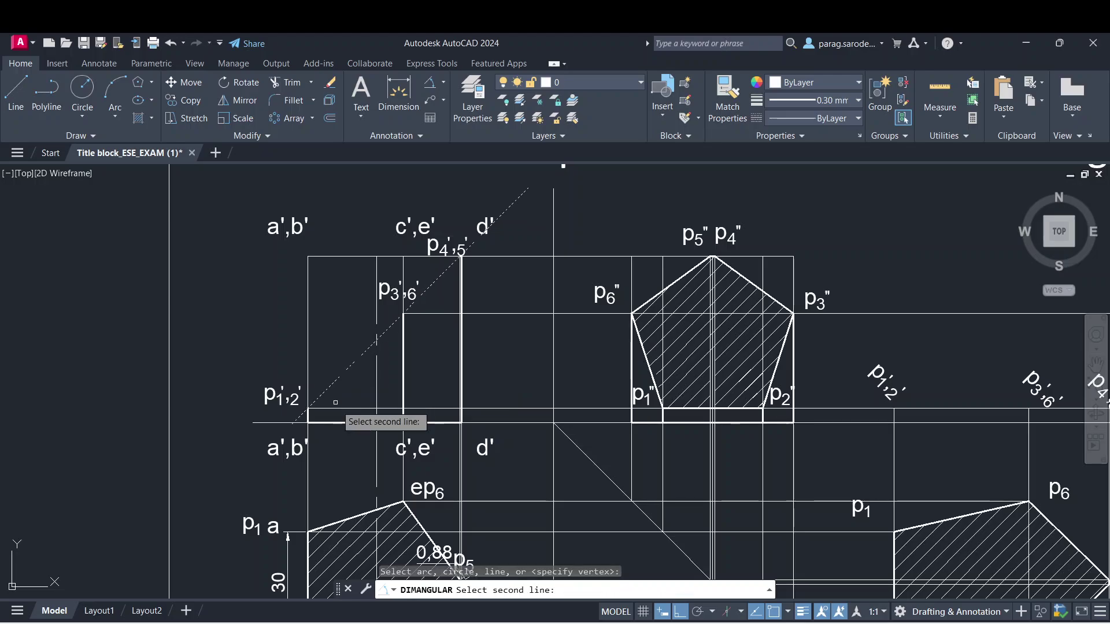
{"action": "left_click", "coordinate": [336, 423]}
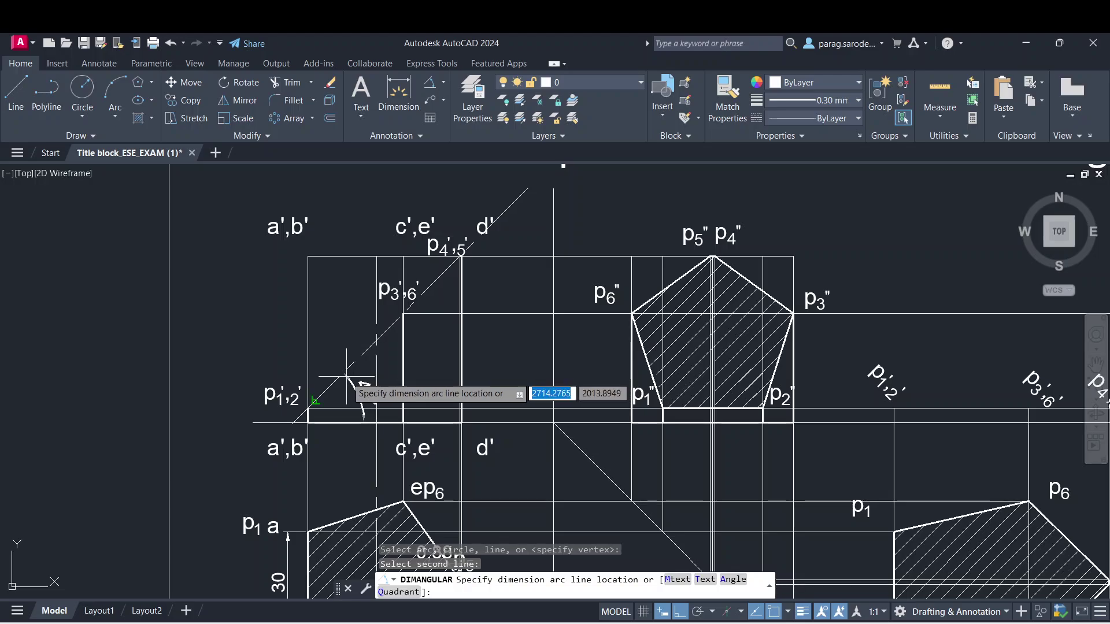
{"action": "left_click", "coordinate": [412, 362]}
- Set the section plane's angular dimension to a 0.09 mm lineweight
{"action": "left_click", "coordinate": [421, 370]}
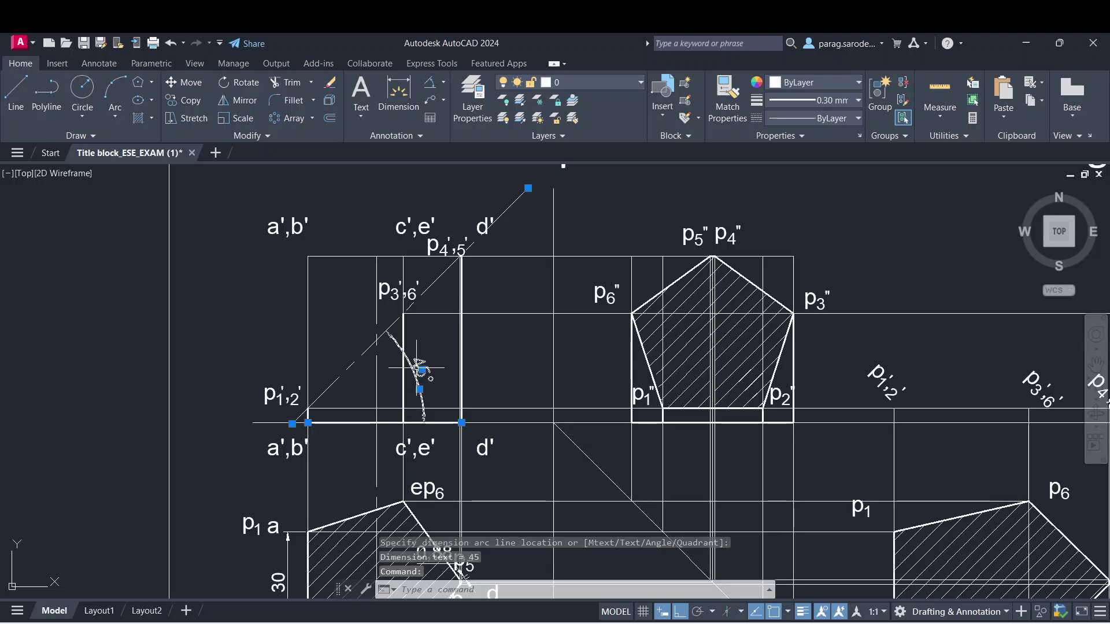
{"action": "left_click", "coordinate": [778, 101]}
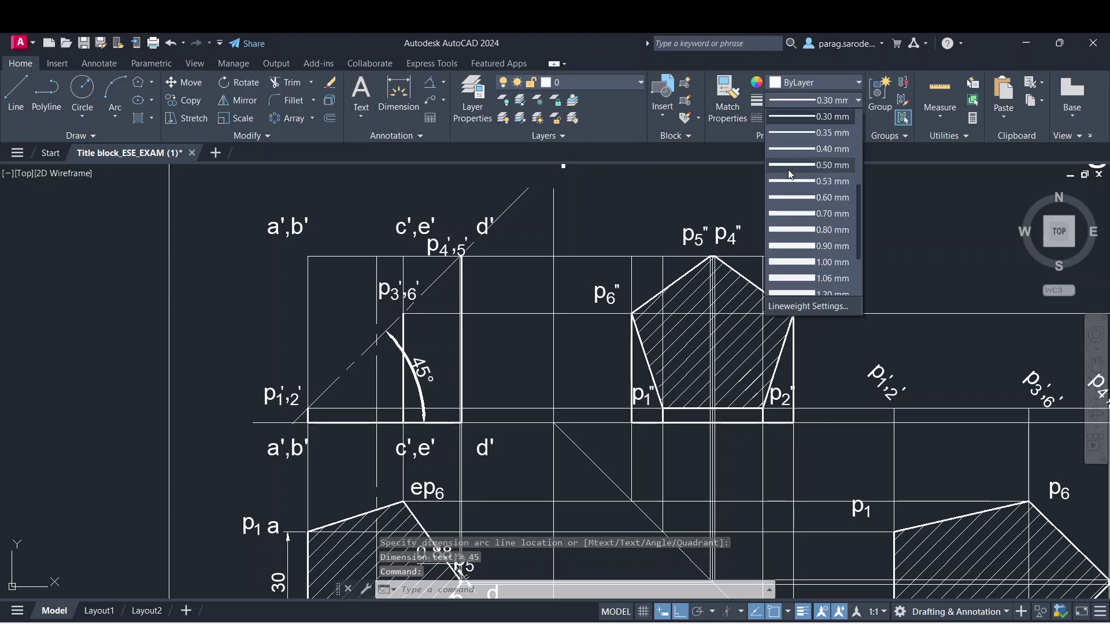
{"action": "scroll", "coordinate": [828, 133], "scroll_direction": "up", "scroll_amount": 2}
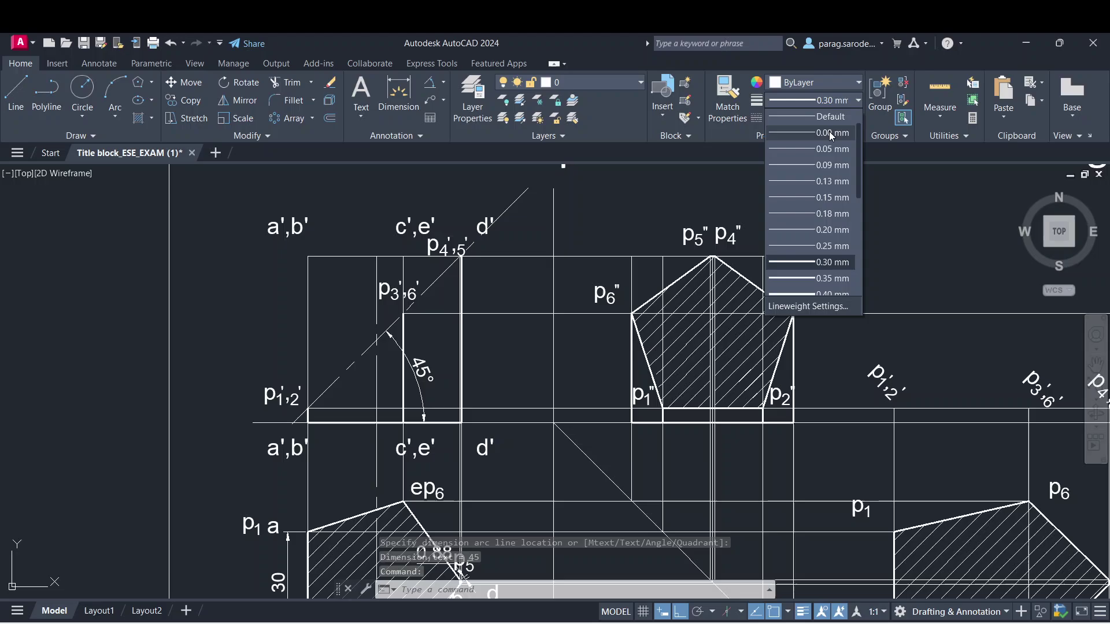
{"action": "left_click", "coordinate": [833, 166]}
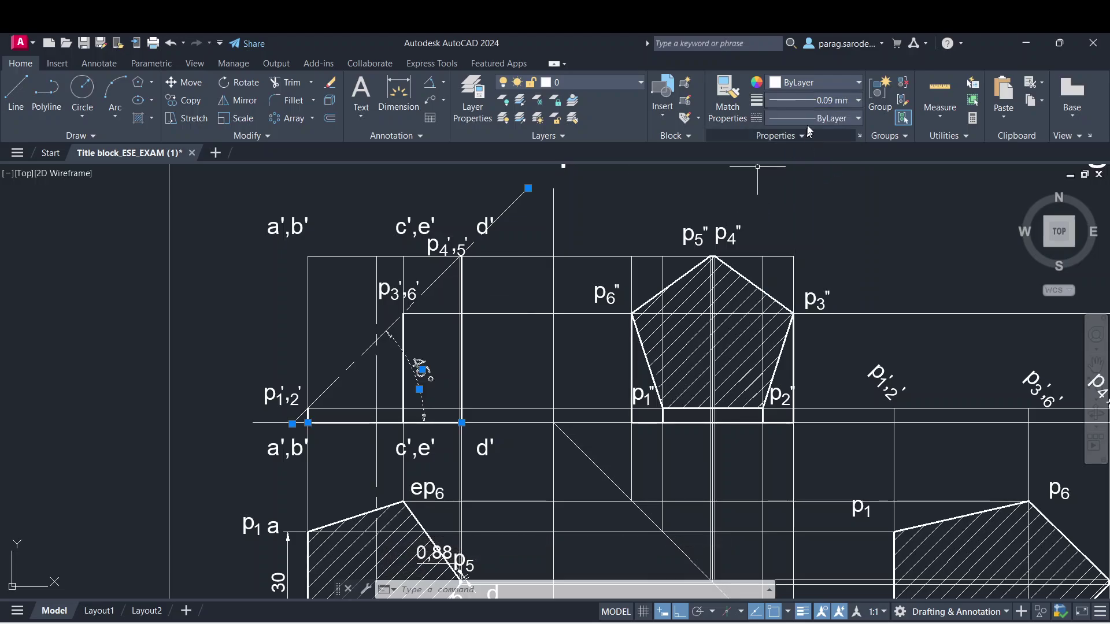
{"action": "key", "text": "Escape"}
{"action": "left_click", "coordinate": [844, 195]}
{"action": "key", "text": "Escape"}
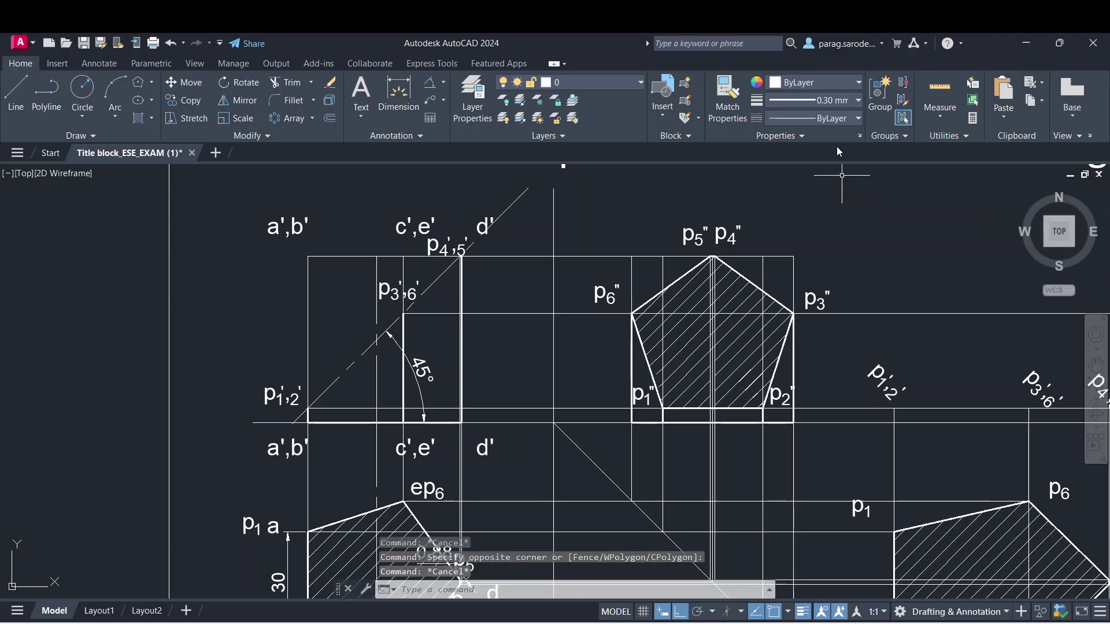
- Set the current lineweight to 0.09 mm and dimension the prism's full height beside edge a',b' in the front view
{"action": "left_click", "coordinate": [834, 101]}
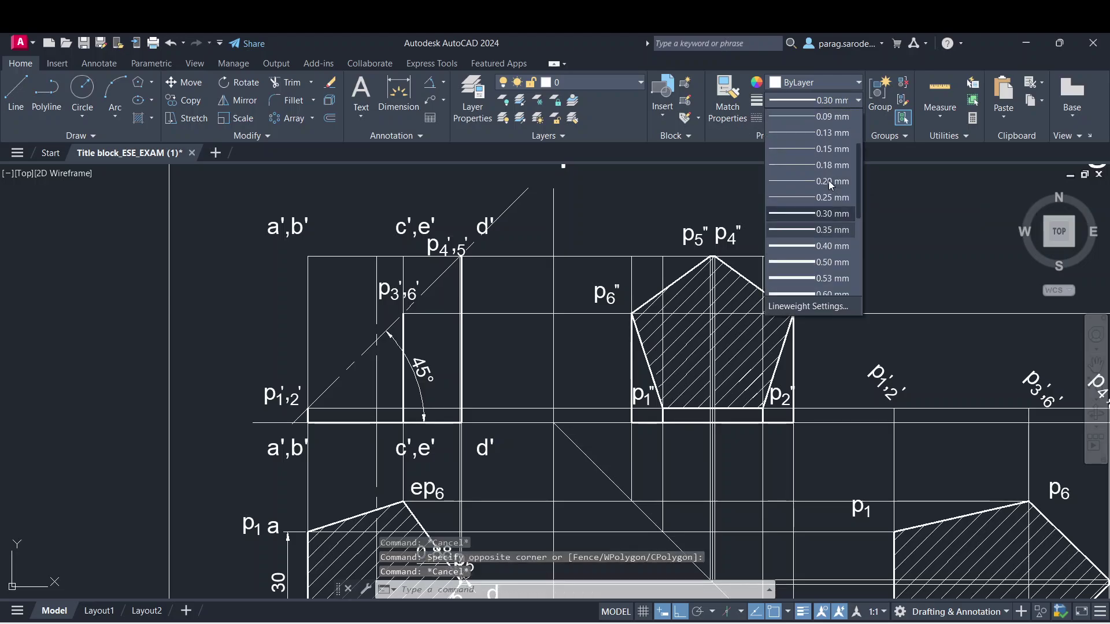
{"action": "left_click", "coordinate": [829, 117]}
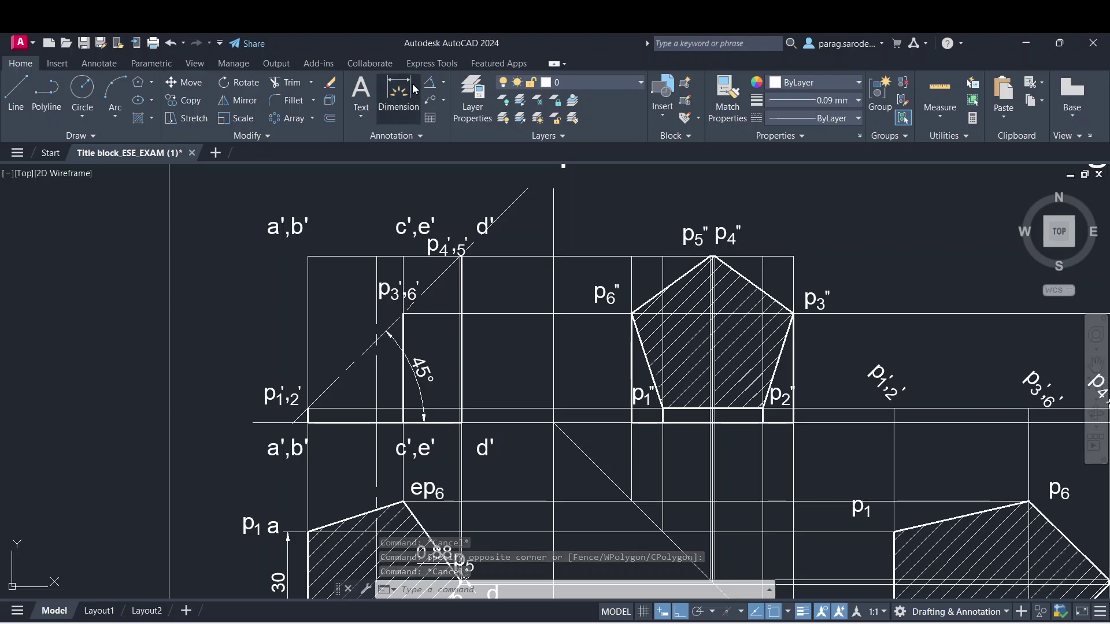
{"action": "left_click", "coordinate": [398, 95]}
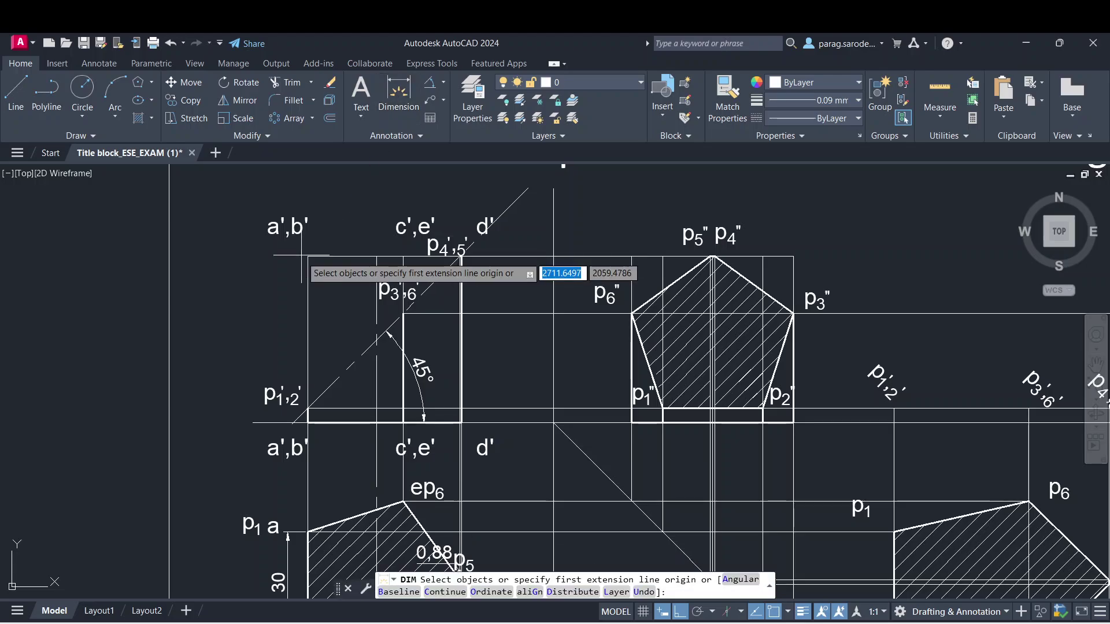
{"action": "left_click", "coordinate": [307, 257]}
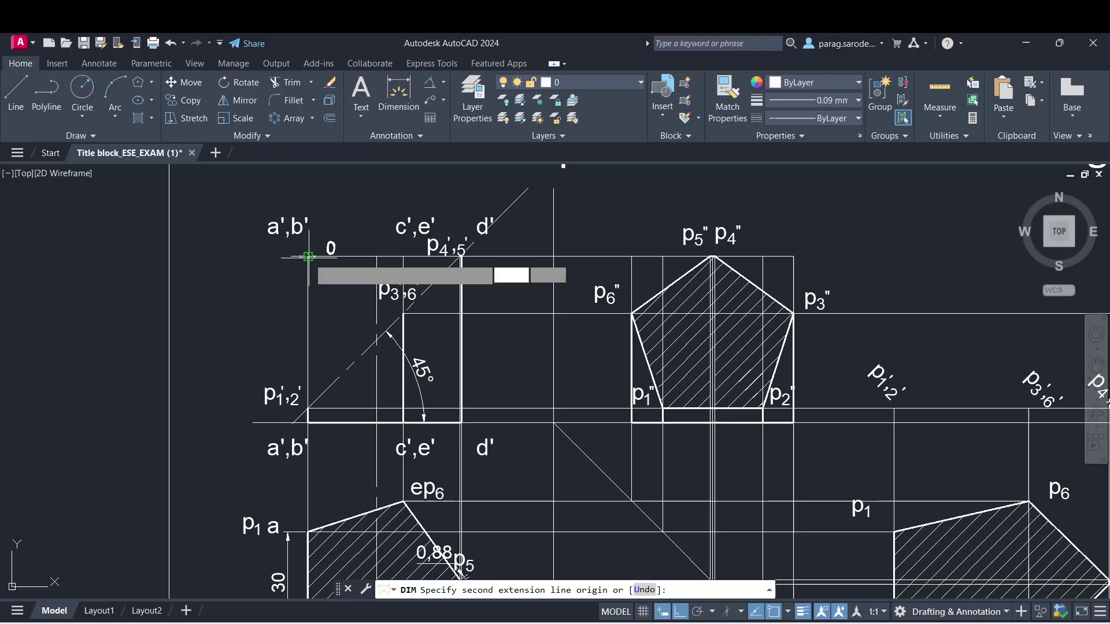
{"action": "left_click", "coordinate": [308, 423]}
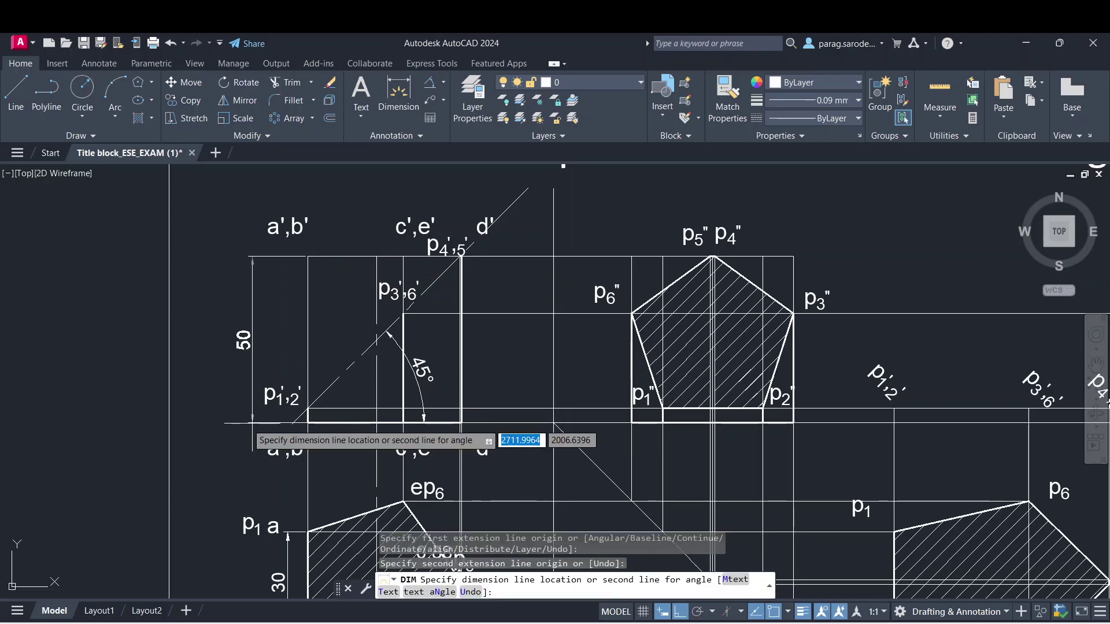
{"action": "left_click", "coordinate": [246, 424]}
{"action": "key", "text": "Escape"}
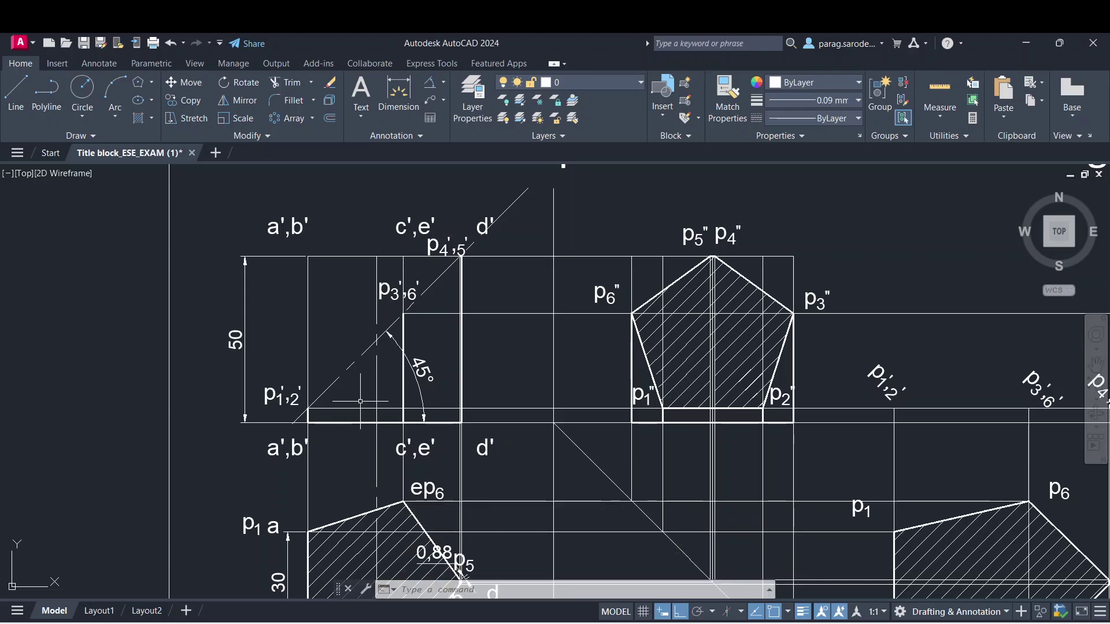
{"action": "scroll", "coordinate": [360, 401], "scroll_direction": "down", "scroll_amount": 2}
{"action": "mouse_move", "coordinate": [385, 422]}
{"action": "middle_mouse_down"}
{"action": "mouse_move", "coordinate": [359, 359]}
{"action": "mouse_move", "coordinate": [223, 377]}
{"action": "middle_mouse_up"}
{"action": "scroll", "coordinate": [331, 362], "scroll_direction": "down", "scroll_amount": 2}
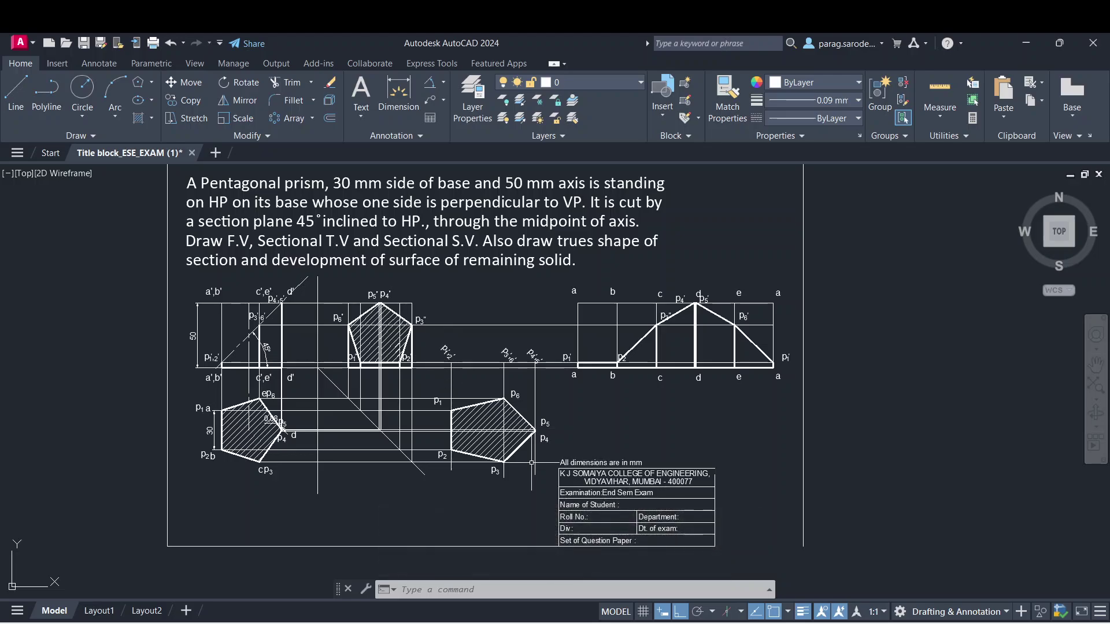
{"action": "scroll", "coordinate": [531, 462], "scroll_direction": "up", "scroll_amount": 2}
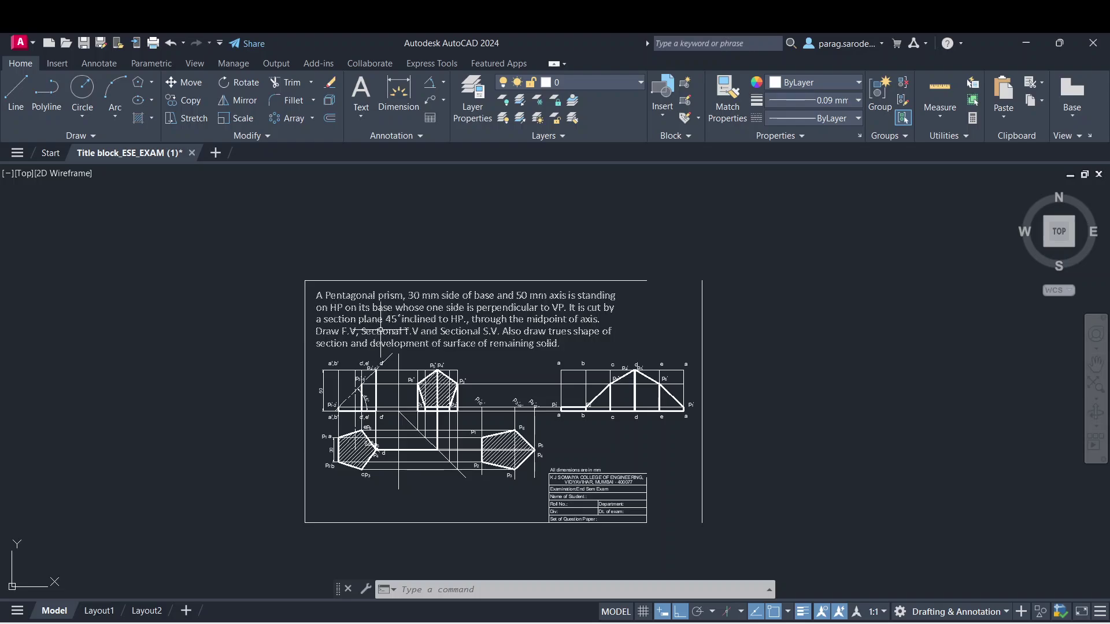
{"action": "scroll", "coordinate": [385, 331], "scroll_direction": "up", "scroll_amount": 3}
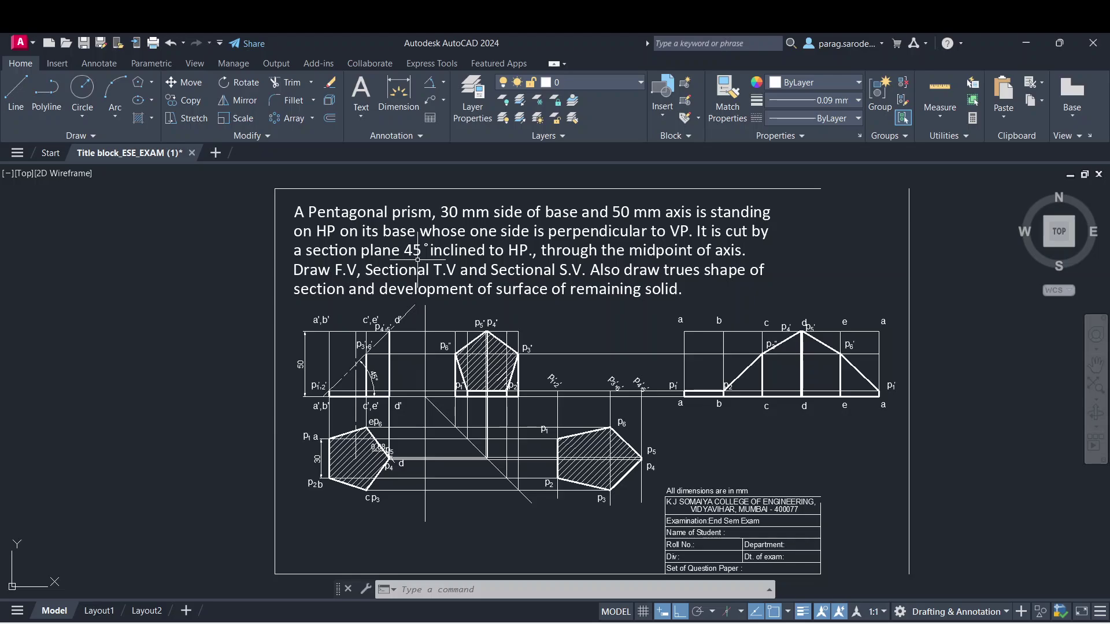
{"action": "right_click", "coordinate": [417, 260]}
{"action": "key", "text": "Escape"}
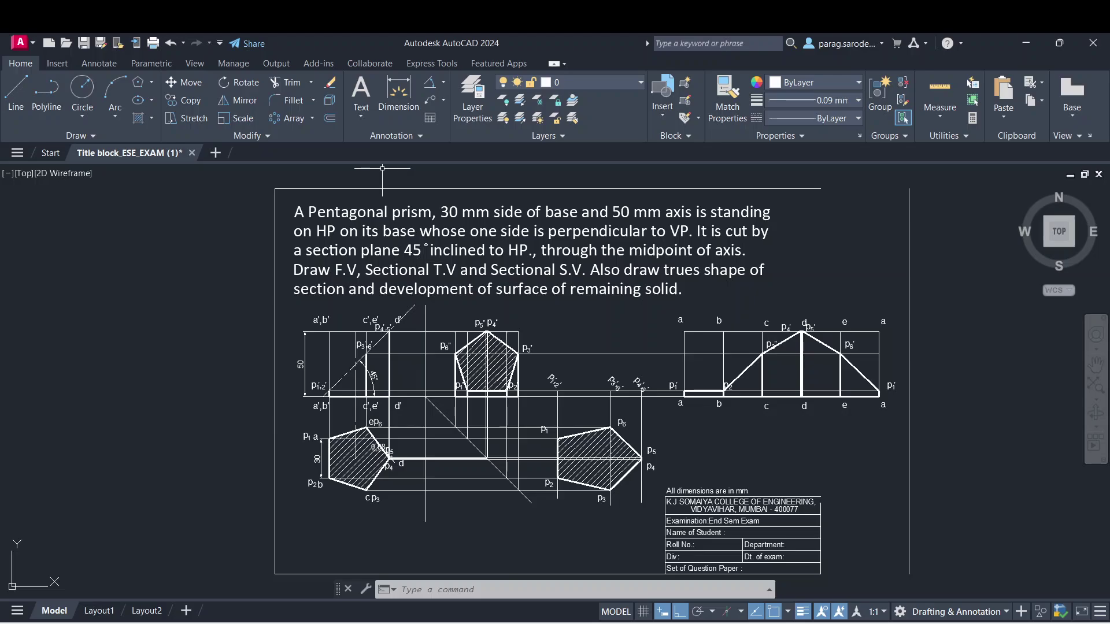